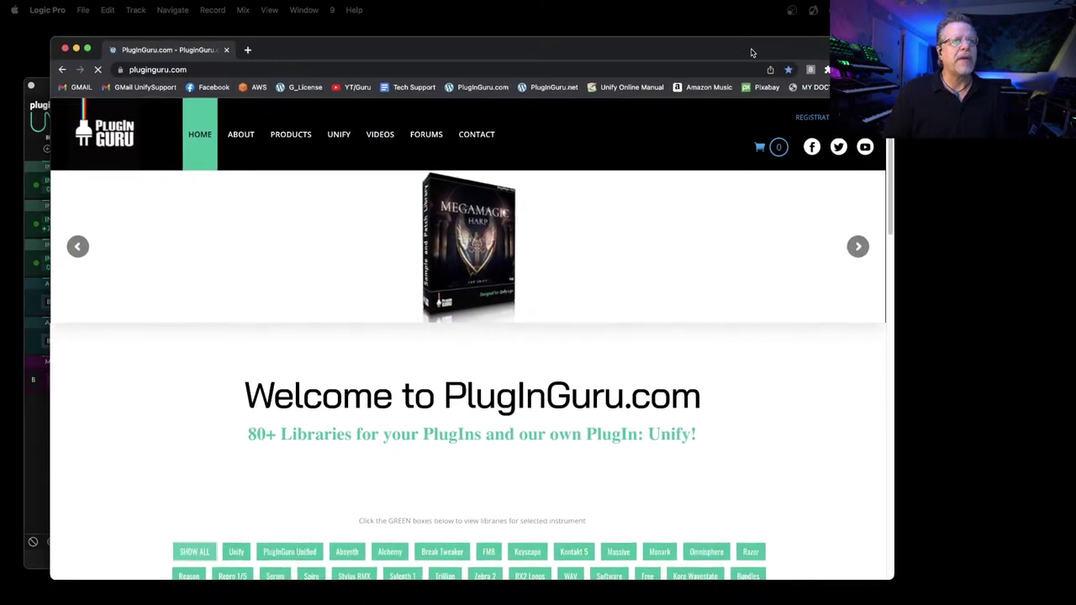
Step: Reposition the browser window slightly and hide its bookmarks bar
{"action": "left_click_drag", "start_coordinate": [753, 53], "coordinate": [763, 55]}
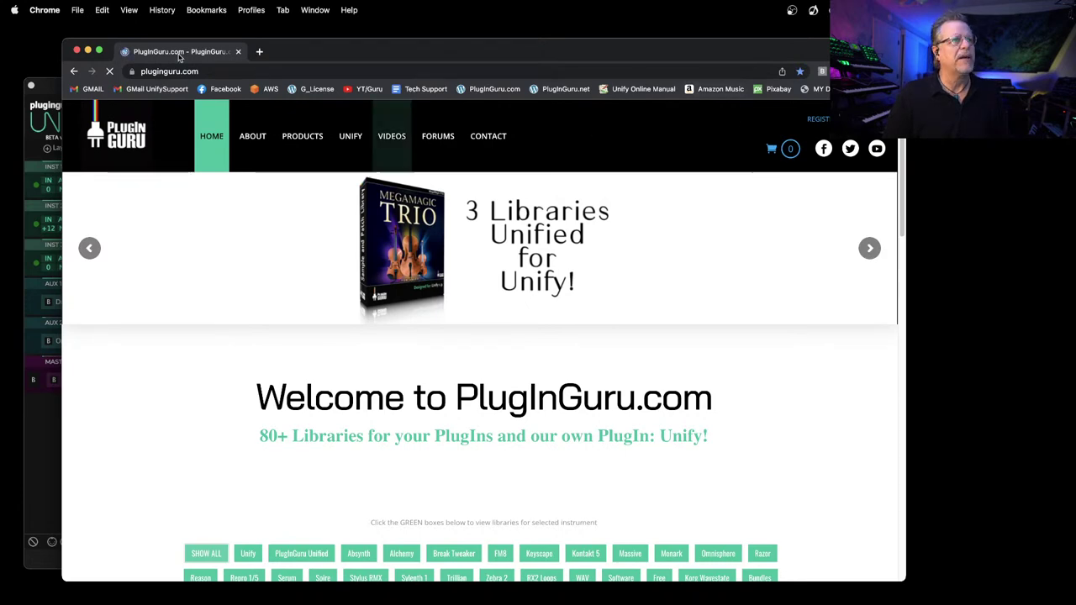
{"action": "left_click", "coordinate": [128, 10]}
{"action": "left_click", "coordinate": [134, 26]}
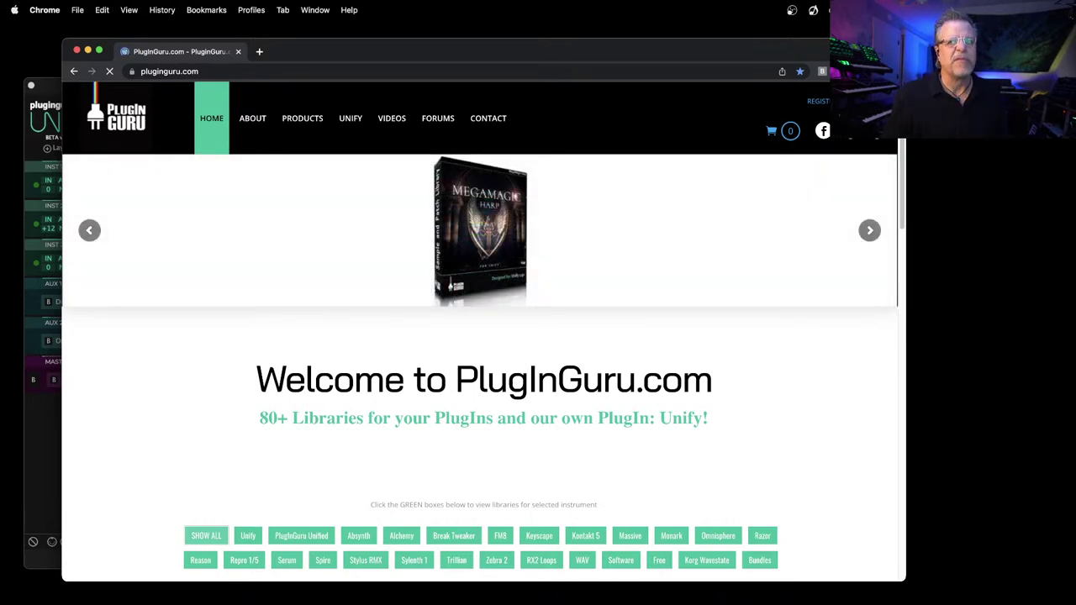
Step: Switch to Unify in Logic Pro and load PLUCK - (02) Berlin Studio Harp, followed by PLUCK - (01) Mary's Harp DRY
{"action": "key", "text": "super+Tab"}
{"action": "key", "text": "super+Tab"}
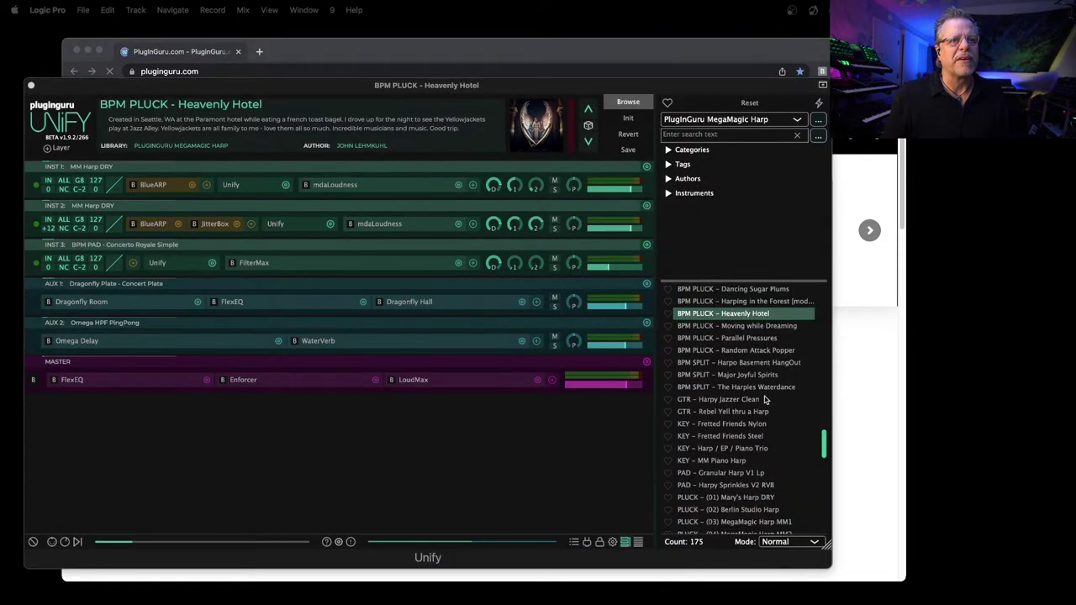
{"action": "scroll", "coordinate": [756, 395], "scroll_direction": "down", "scroll_amount": 2}
{"action": "scroll", "coordinate": [761, 402], "scroll_direction": "down", "scroll_amount": 2}
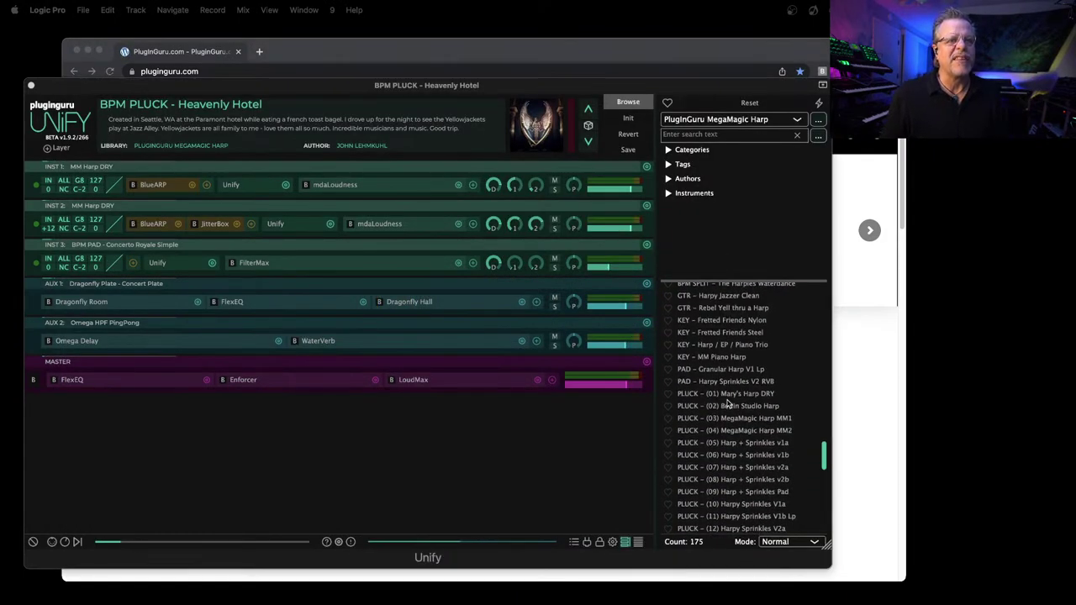
{"action": "left_click", "coordinate": [734, 411]}
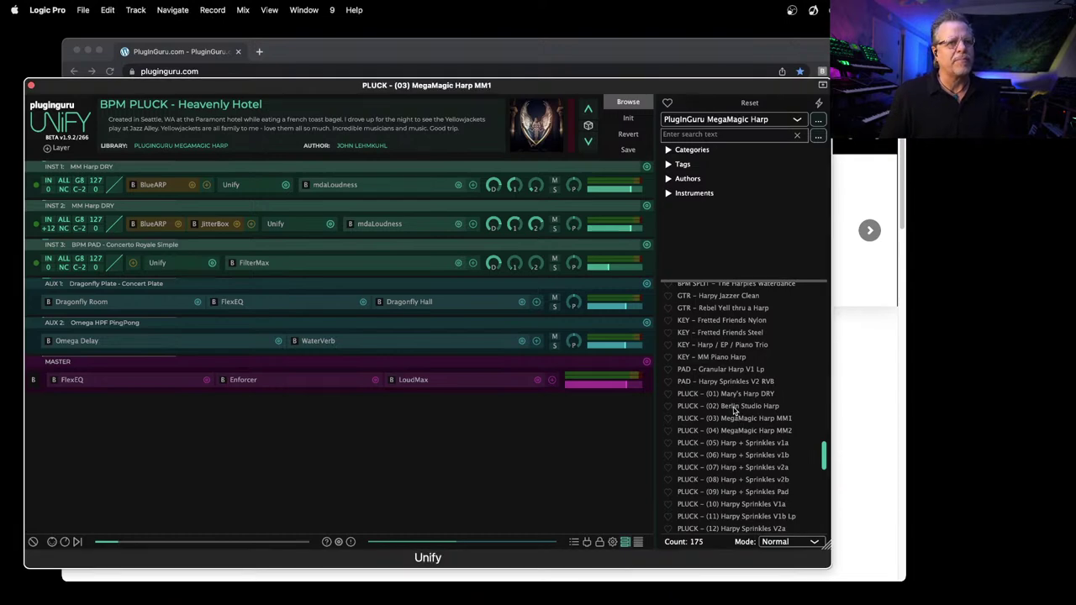
{"action": "left_click", "coordinate": [734, 408]}
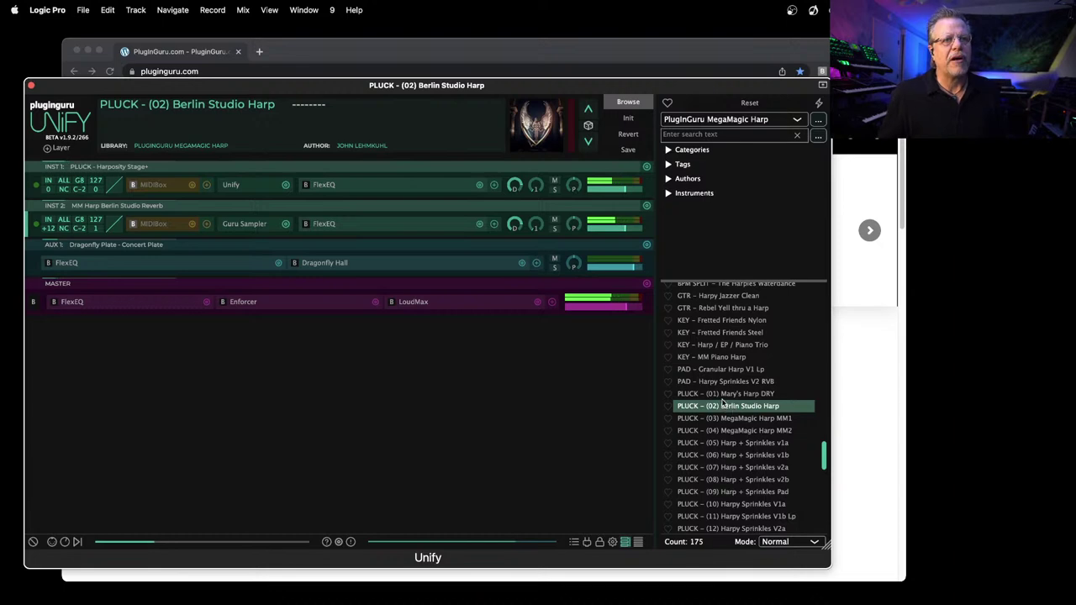
{"action": "left_click", "coordinate": [724, 395]}
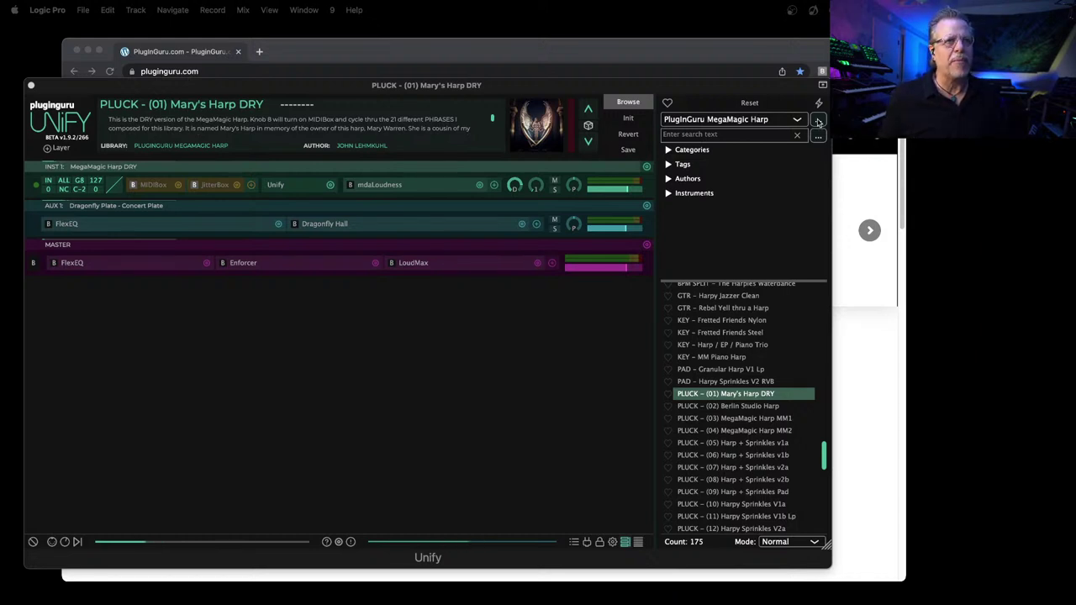
Step: Switch to Chrome, examine the MegaMagic Harp for Unify product page reached from the home page carousel, and close the browser window
{"action": "left_click", "coordinate": [297, 52]}
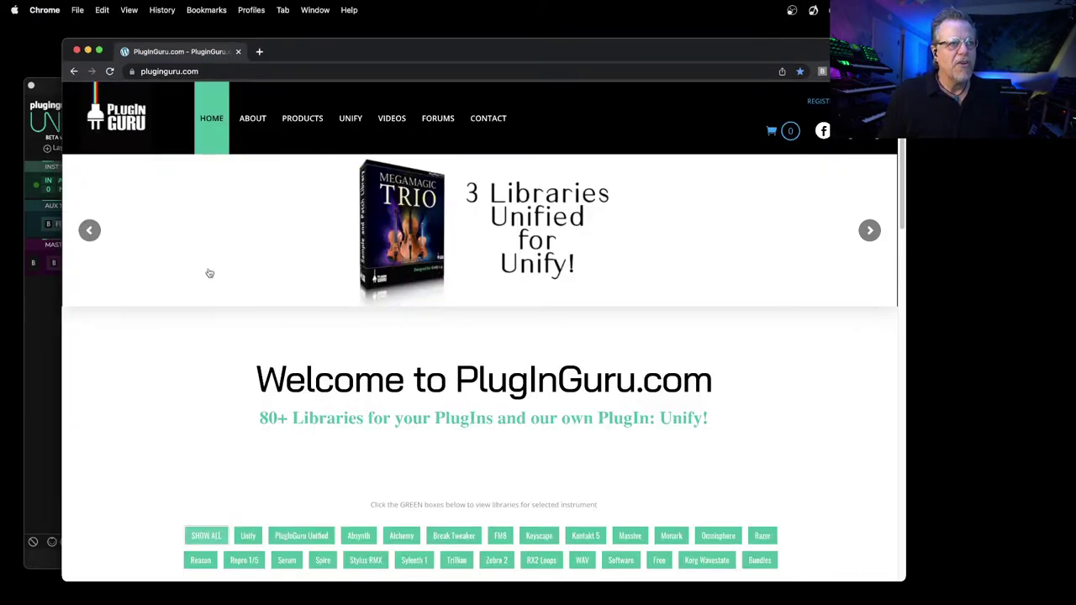
{"action": "left_click", "coordinate": [90, 230]}
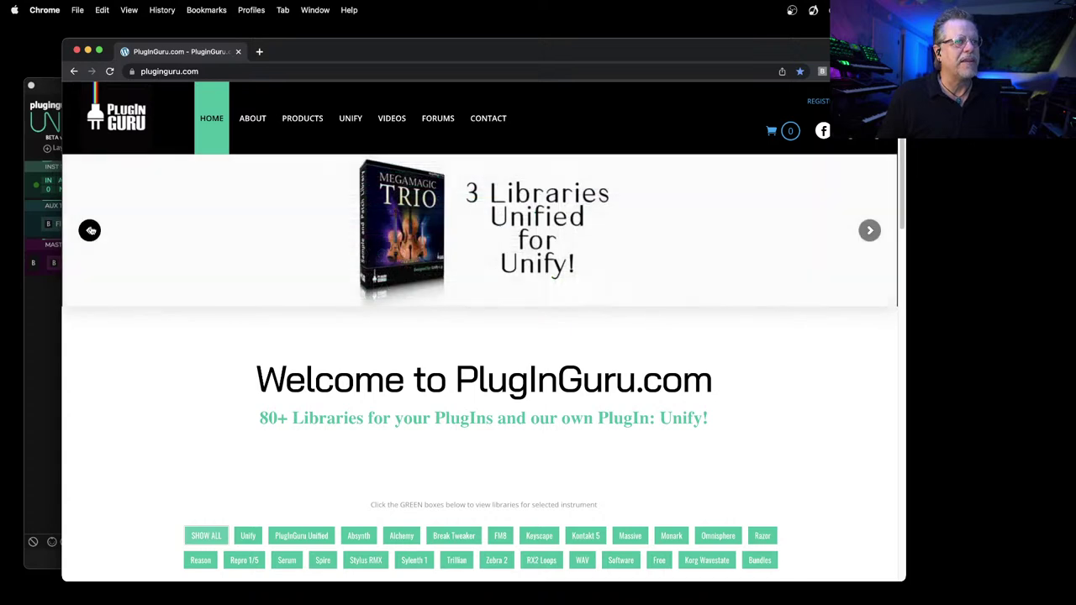
{"action": "left_click", "coordinate": [89, 231]}
{"action": "left_click", "coordinate": [478, 220]}
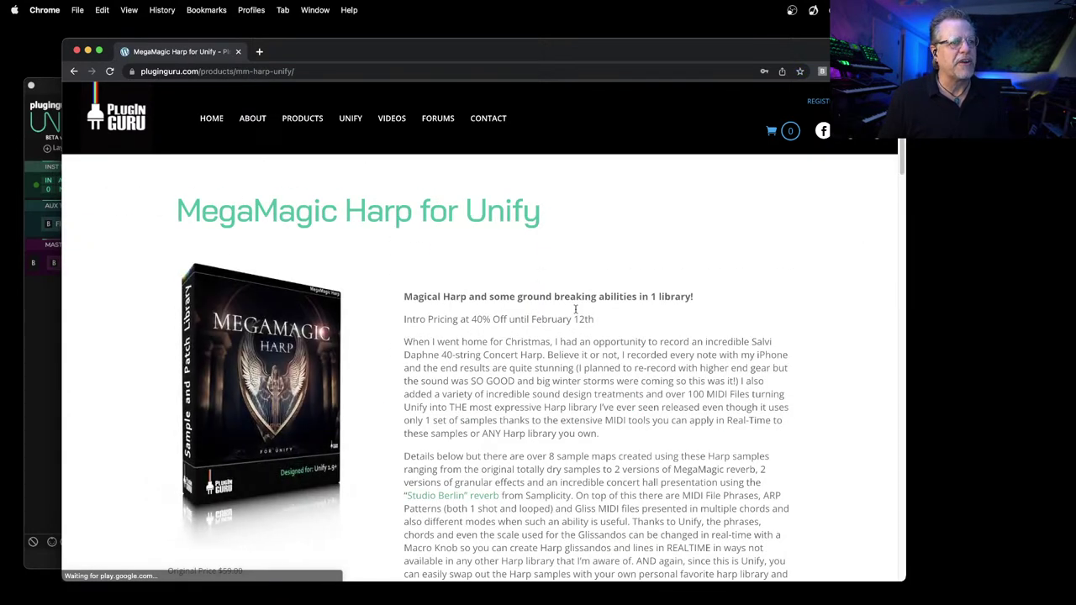
{"action": "scroll", "coordinate": [580, 311], "scroll_direction": "down", "scroll_amount": 5}
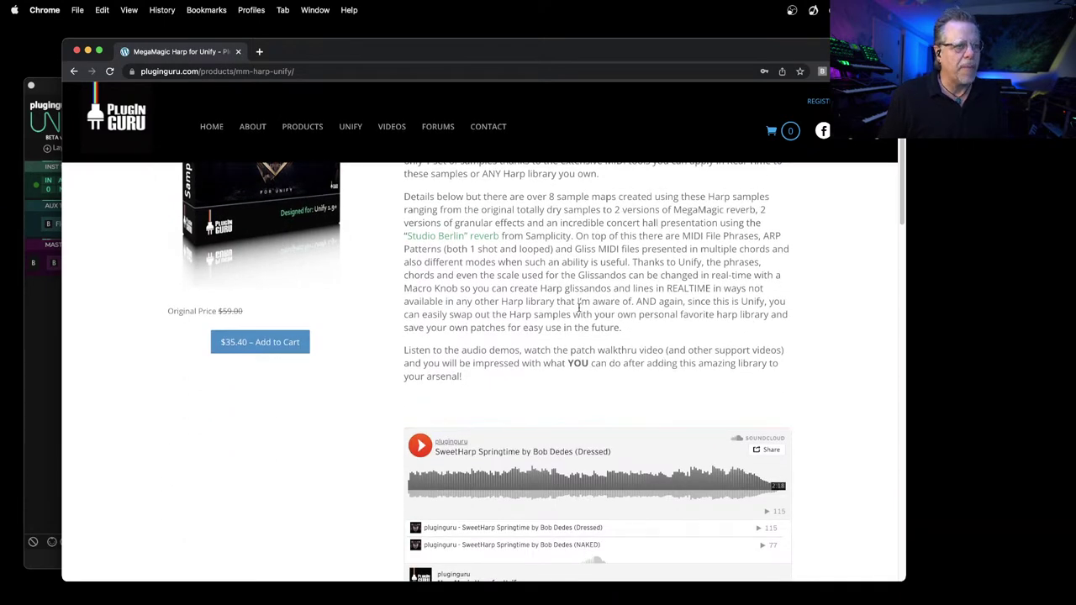
{"action": "scroll", "coordinate": [579, 311], "scroll_direction": "up", "scroll_amount": 5}
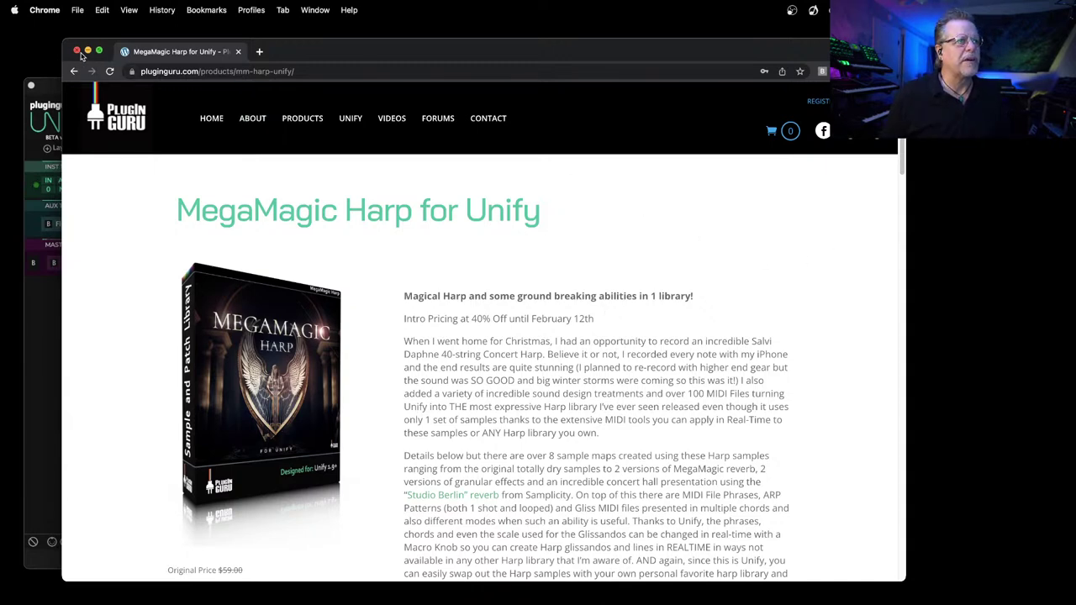
{"action": "left_click", "coordinate": [76, 52]}
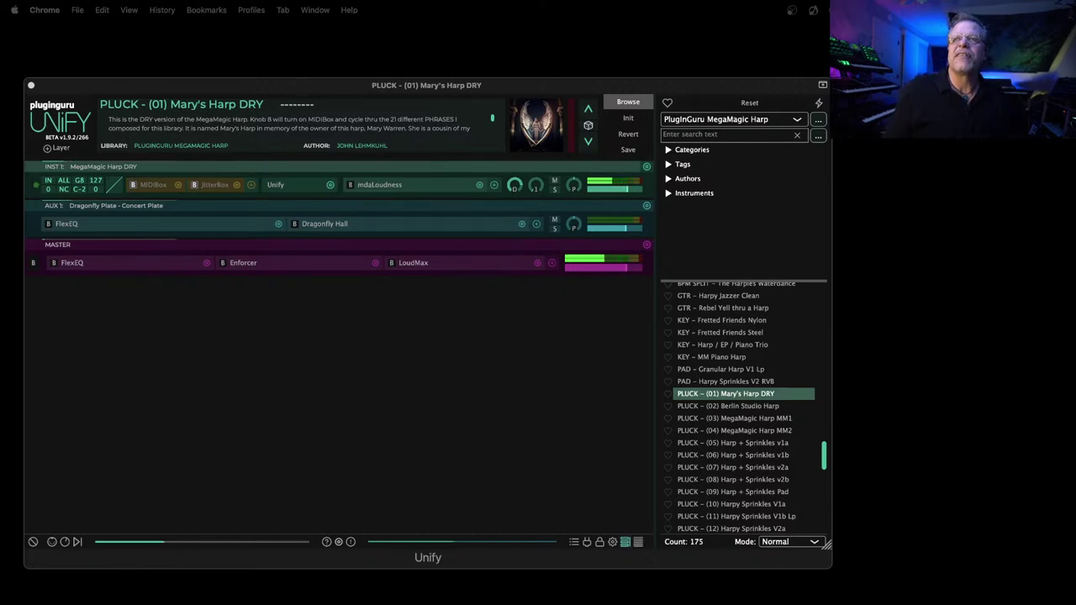
Step: Switch to TextEdit, enlarge the Untitled 2 window to read the harp library testimonials, and close the document by deleting it
{"action": "key", "text": "super+Tab"}
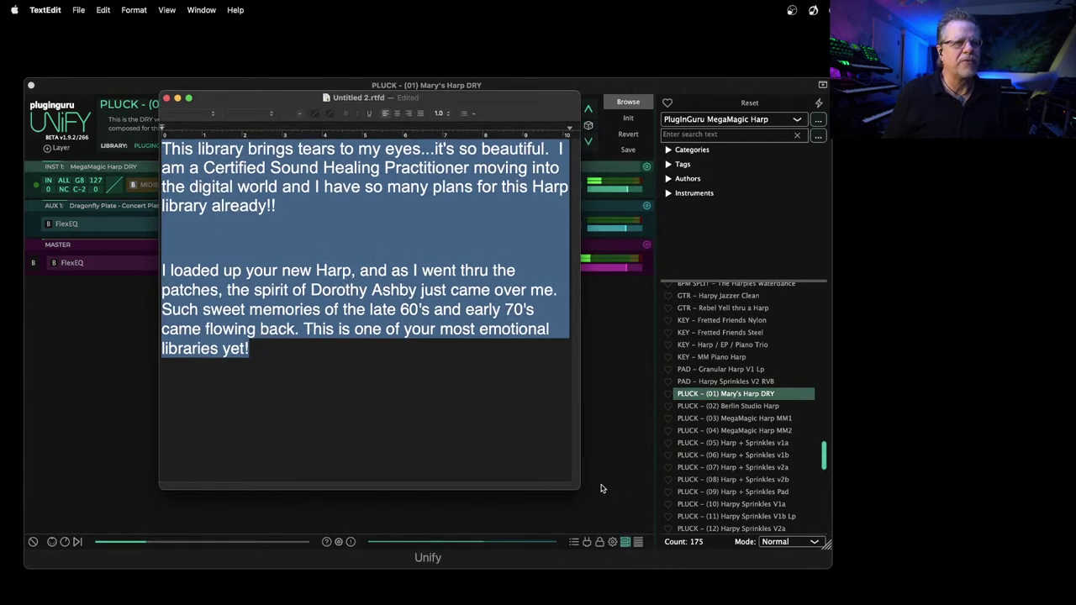
{"action": "left_click_drag", "start_coordinate": [580, 488], "coordinate": [681, 559]}
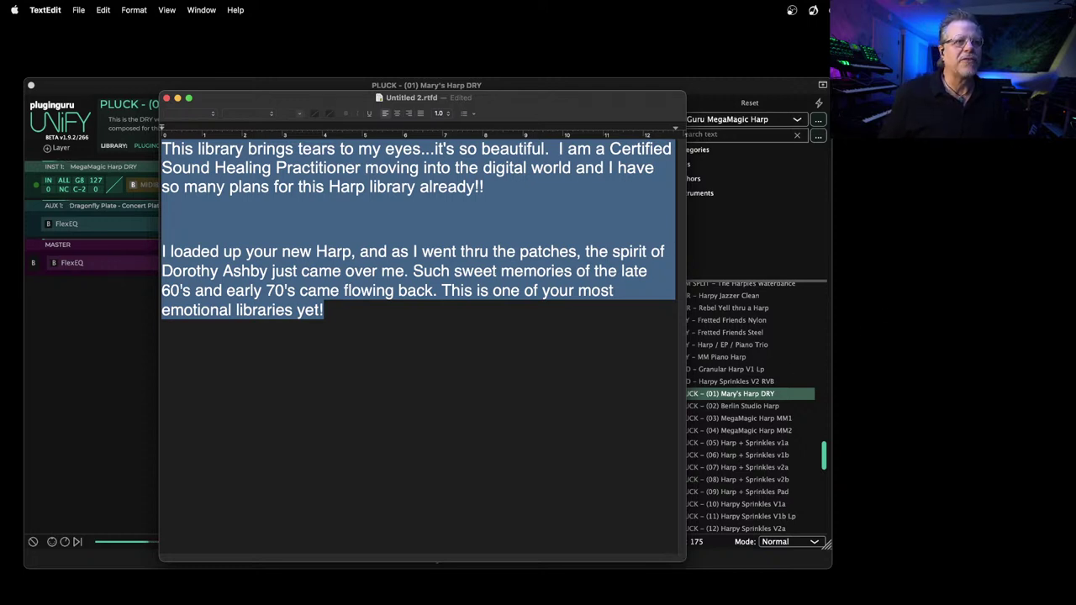
{"action": "left_click", "coordinate": [1073, 118]}
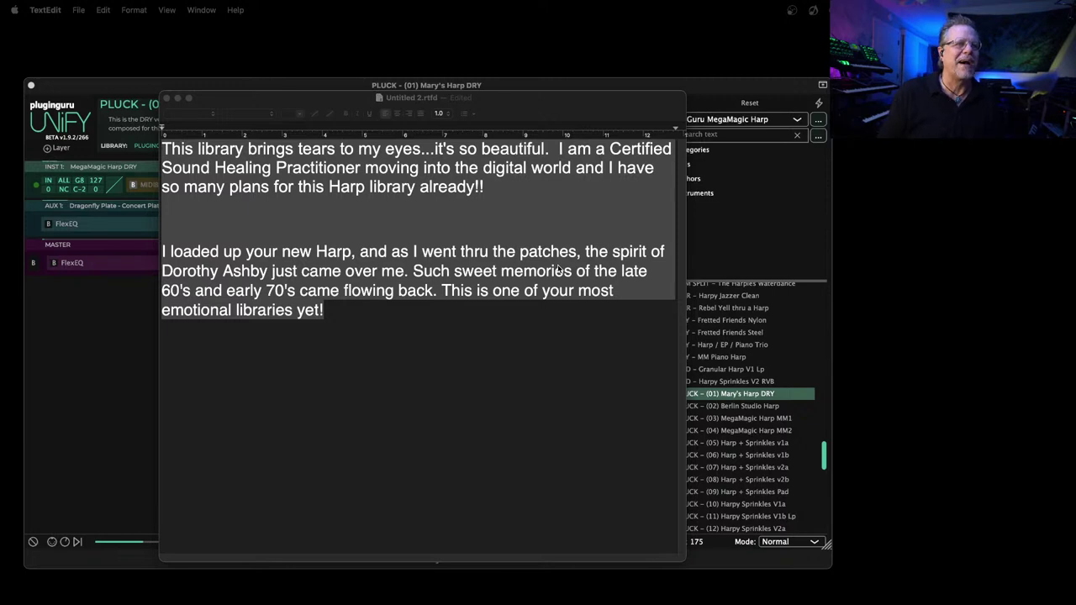
{"action": "left_click", "coordinate": [167, 100]}
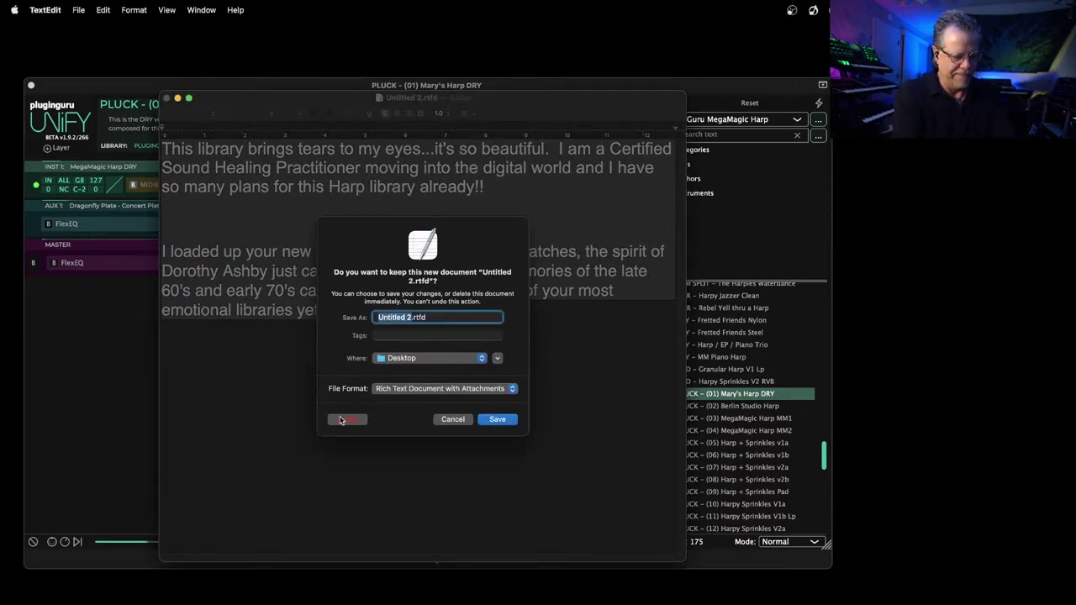
{"action": "left_click", "coordinate": [346, 423]}
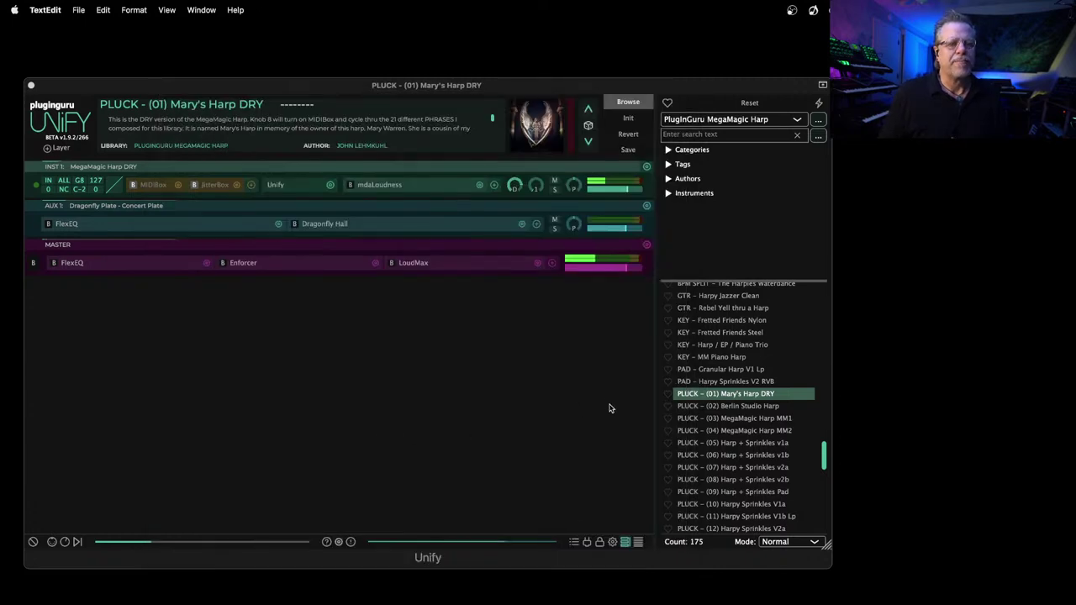
Step: Load the PLUCK - (17) HARP GLISS MASTER patch from the PlugInGuru MegaMagic Harp library
{"action": "scroll", "coordinate": [731, 427], "scroll_direction": "down", "scroll_amount": 2}
{"action": "scroll", "coordinate": [730, 428], "scroll_direction": "down", "scroll_amount": 1}
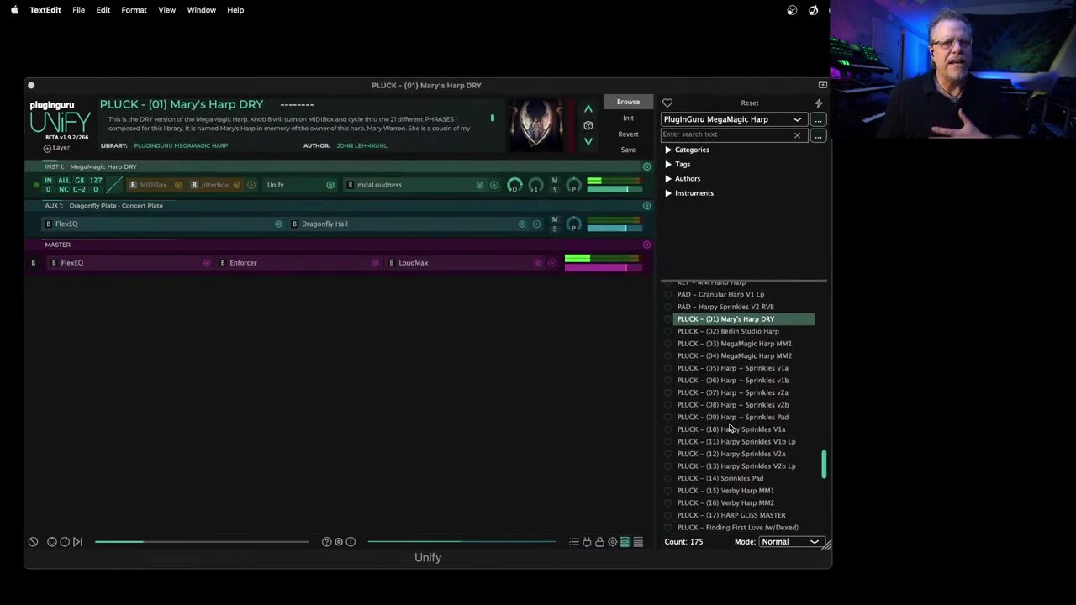
{"action": "scroll", "coordinate": [730, 424], "scroll_direction": "down", "scroll_amount": 1}
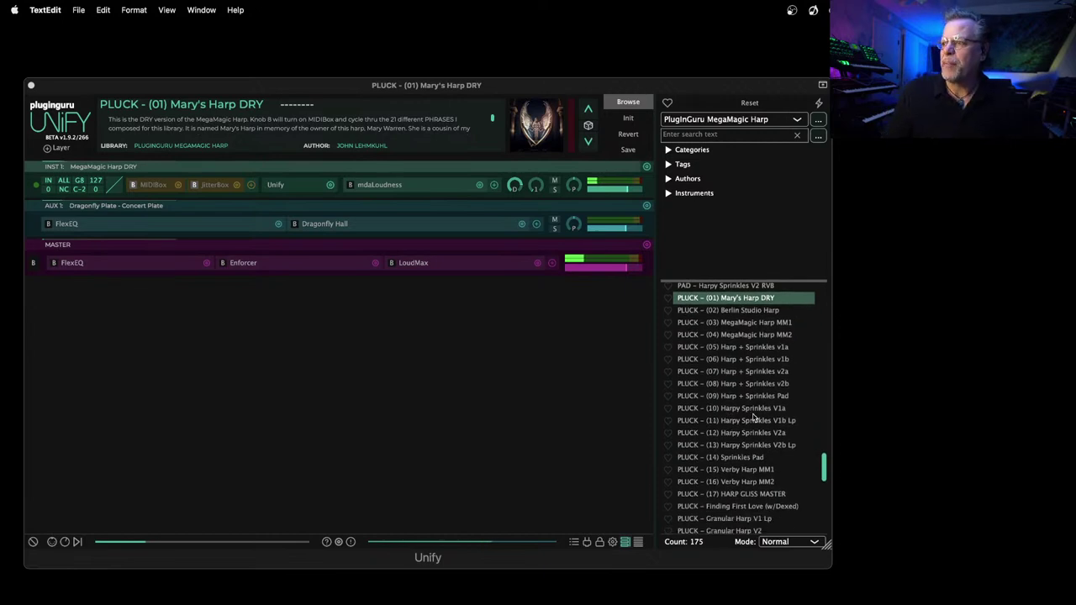
{"action": "scroll", "coordinate": [743, 411], "scroll_direction": "down", "scroll_amount": 2}
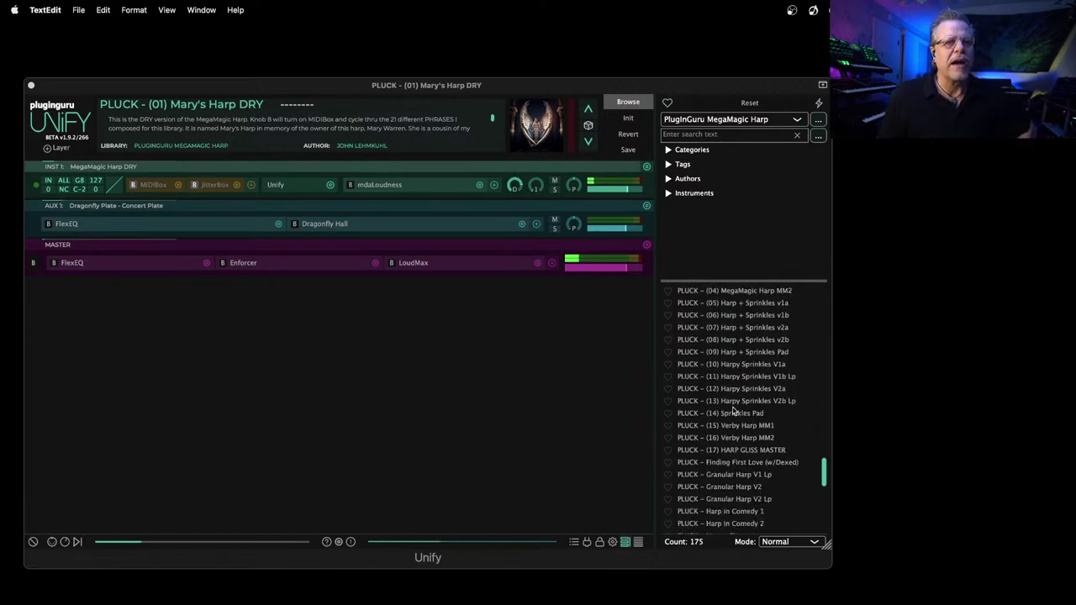
{"action": "left_click", "coordinate": [730, 452]}
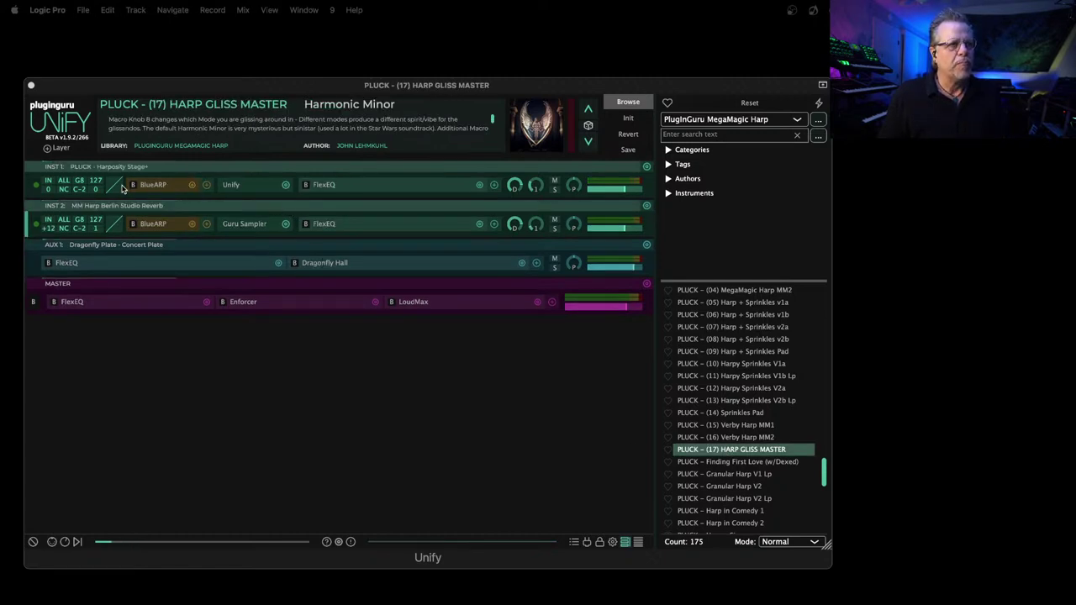
Step: Look at INST 1's BlueARP settings, then mute the INST 2 layer and raise the INST 1 level
{"action": "double_click", "coordinate": [152, 186]}
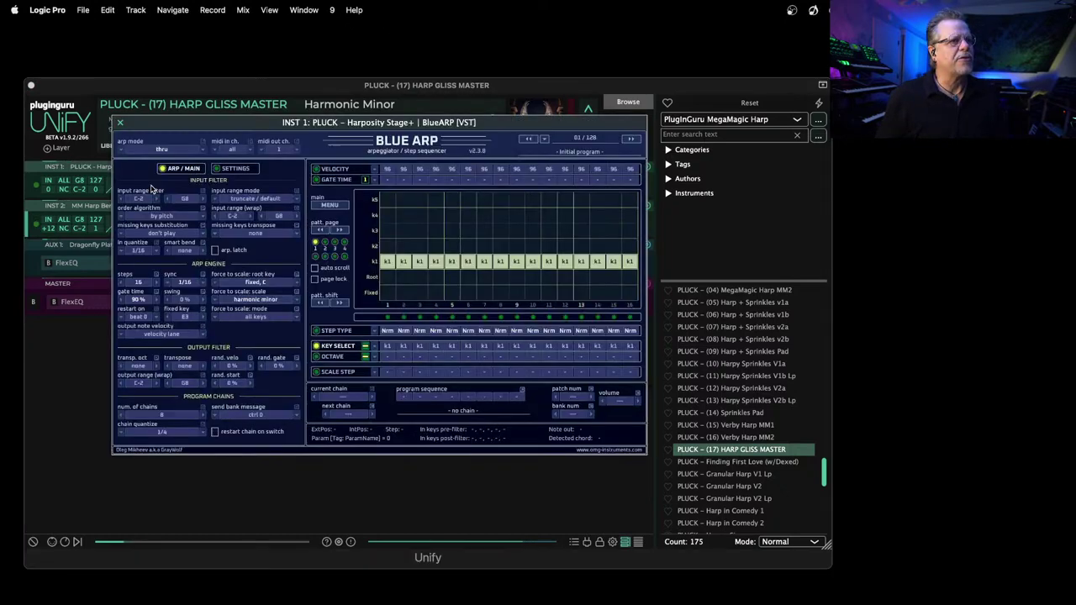
{"action": "key", "text": "Escape"}
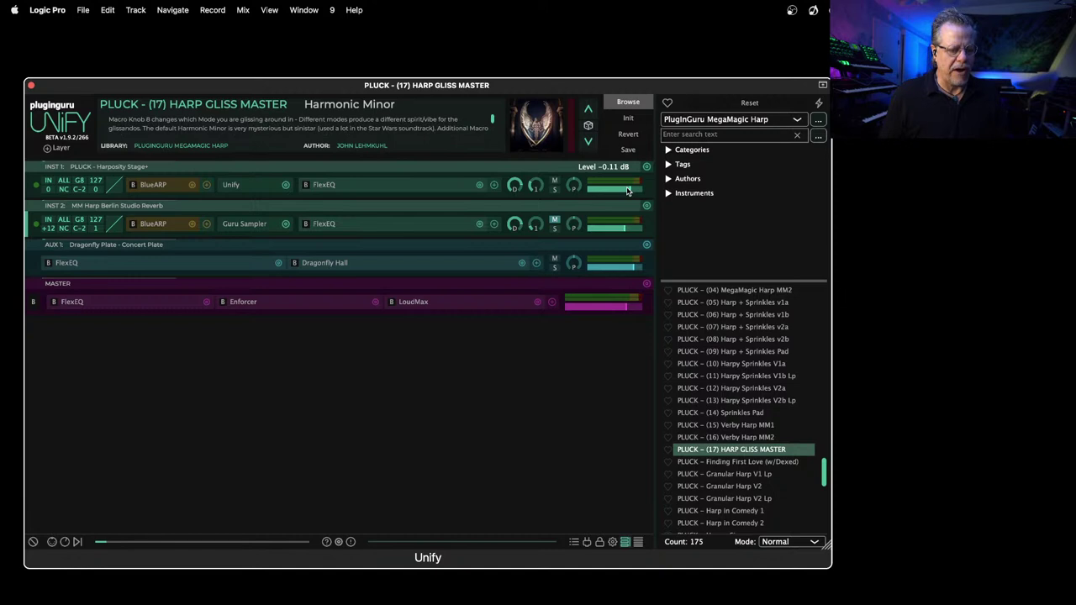
{"action": "scroll", "coordinate": [614, 192], "scroll_direction": "up", "scroll_amount": 4}
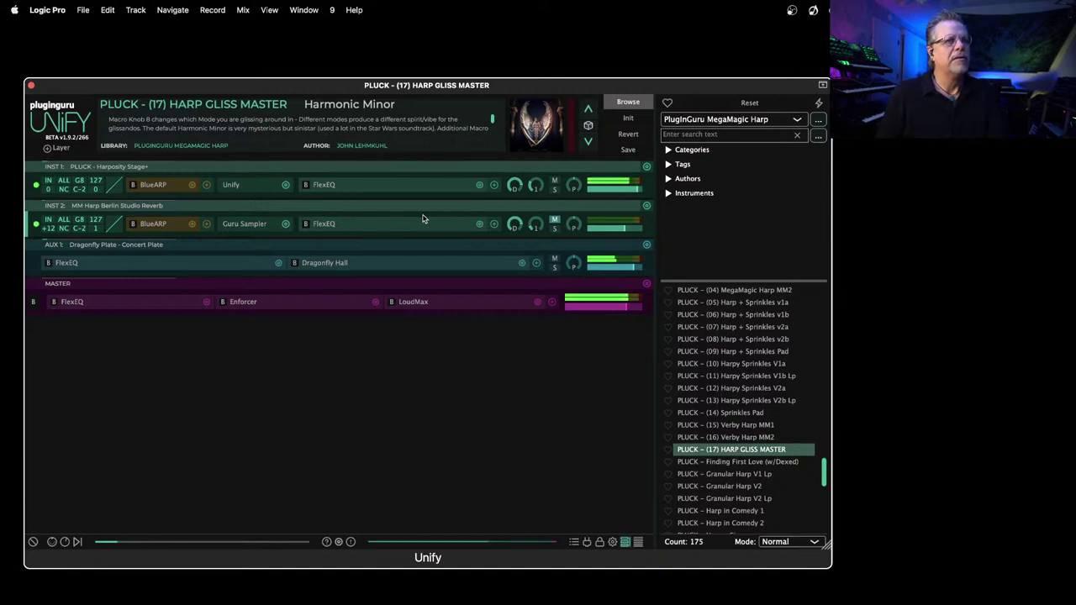
Step: Open INST 1's BlueARP, view its arp mode options, and set the force to scale scale to locrian
{"action": "left_click", "coordinate": [152, 185]}
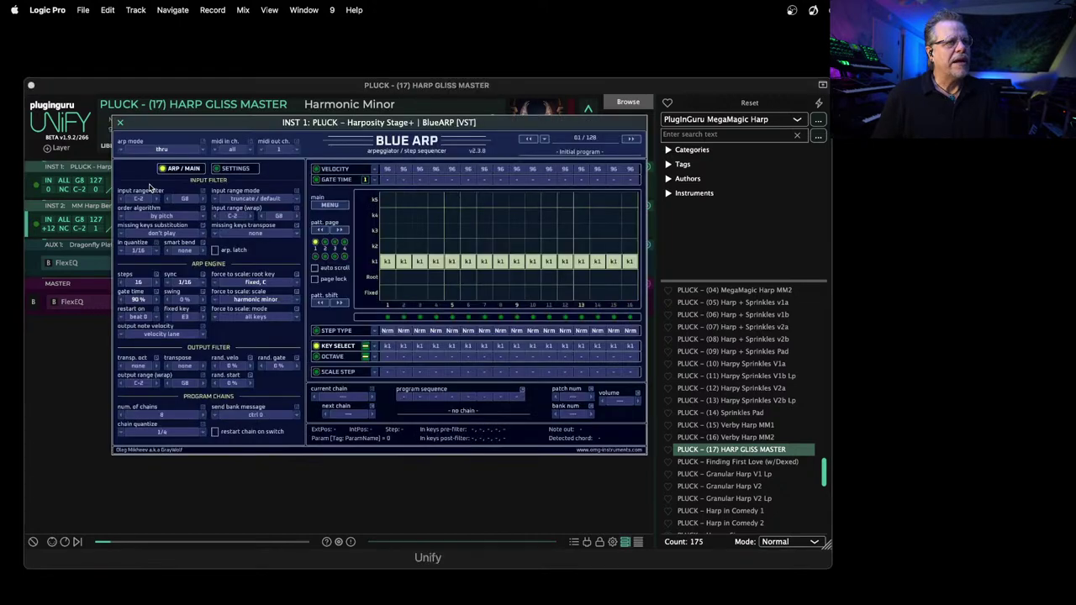
{"action": "left_click", "coordinate": [119, 152]}
{"action": "left_click", "coordinate": [141, 151]}
{"action": "left_click", "coordinate": [140, 152]}
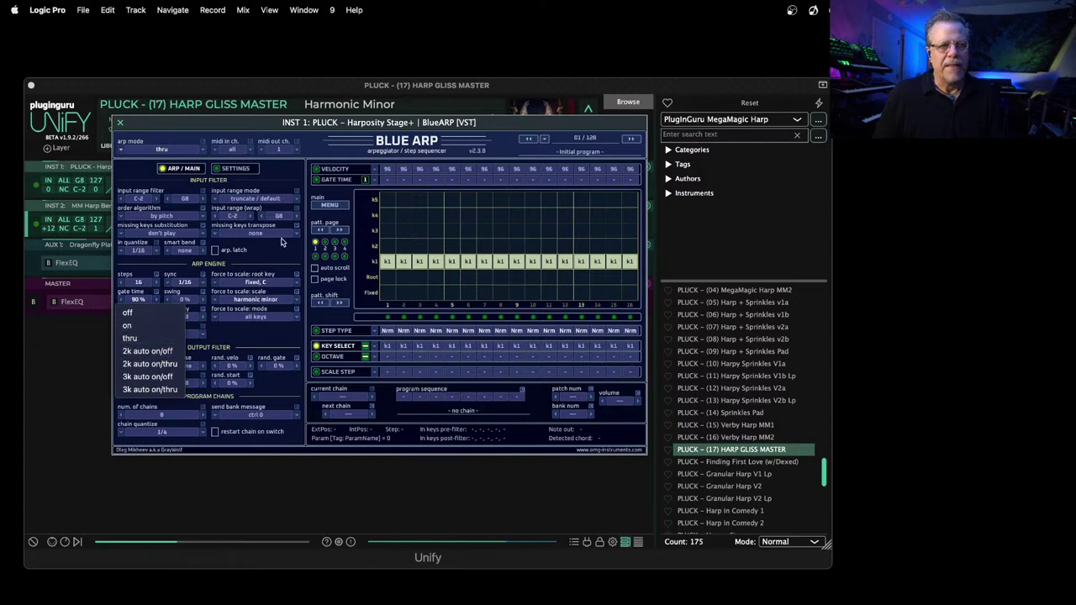
{"action": "left_click", "coordinate": [216, 271]}
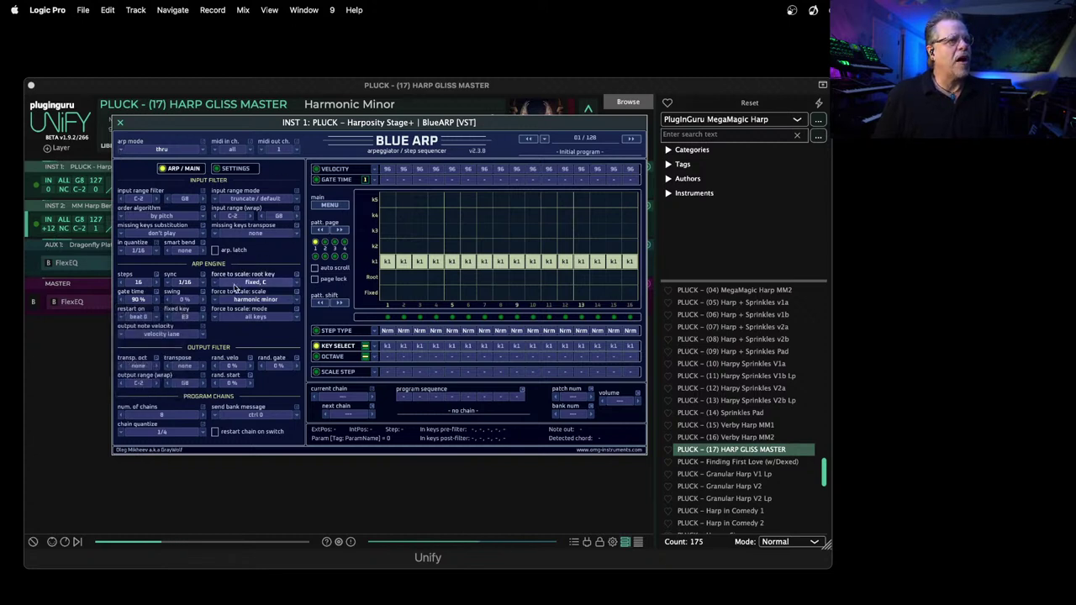
{"action": "left_click", "coordinate": [216, 301]}
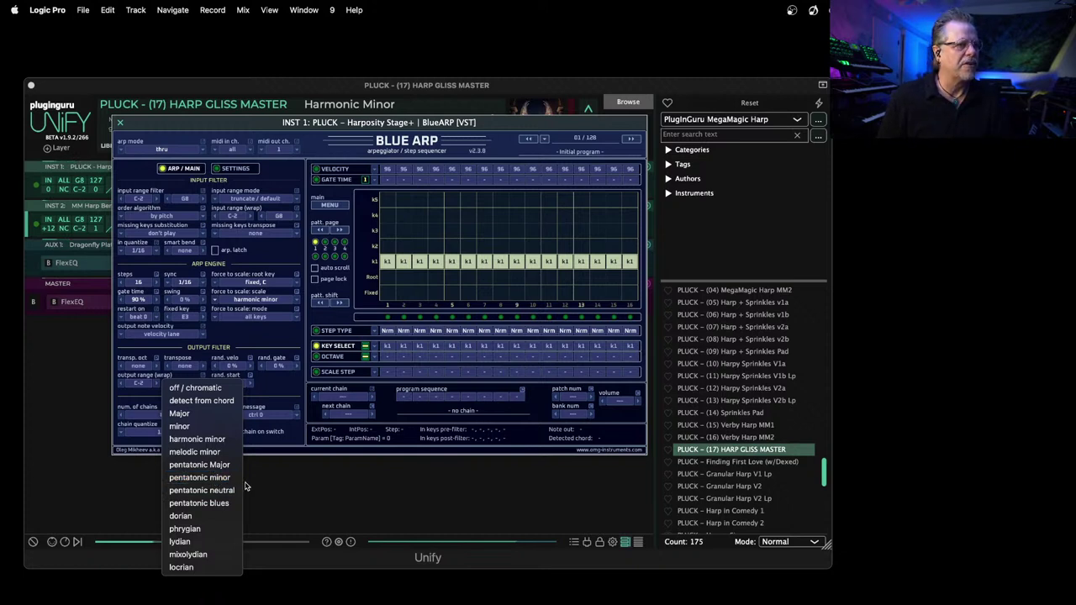
{"action": "left_click", "coordinate": [205, 567]}
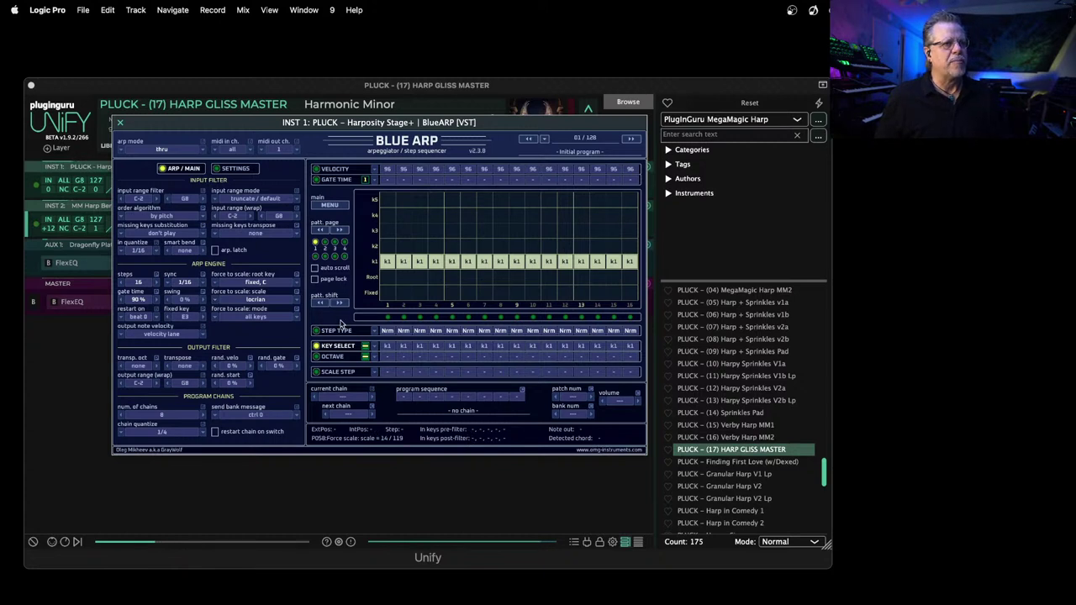
Step: Set INST 1's BlueARP force to scale scale to dorian and close the arpeggiator editor
{"action": "left_click", "coordinate": [214, 301]}
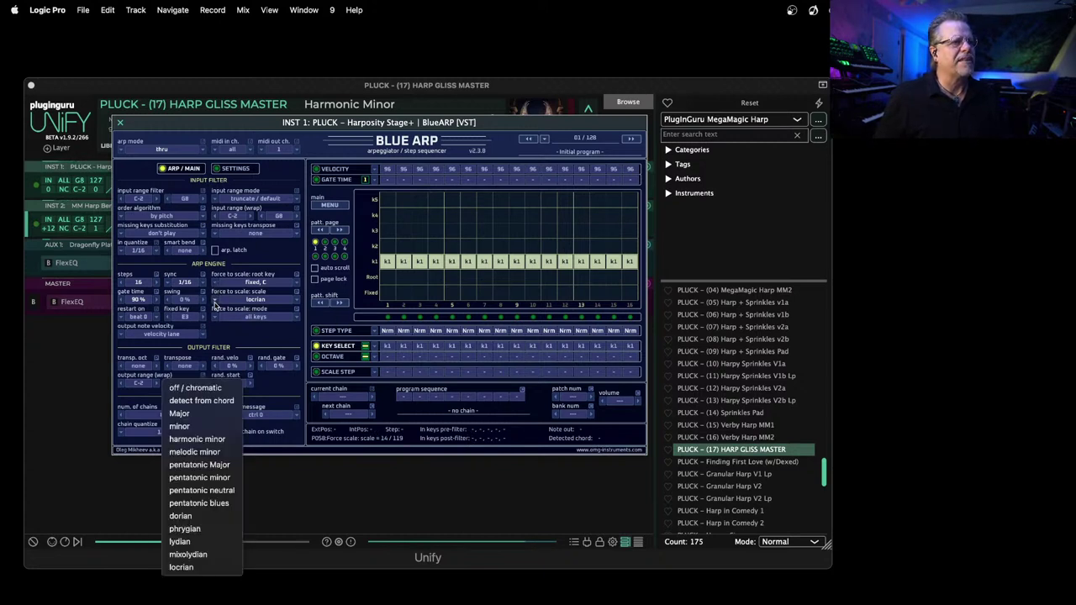
{"action": "left_click", "coordinate": [193, 517]}
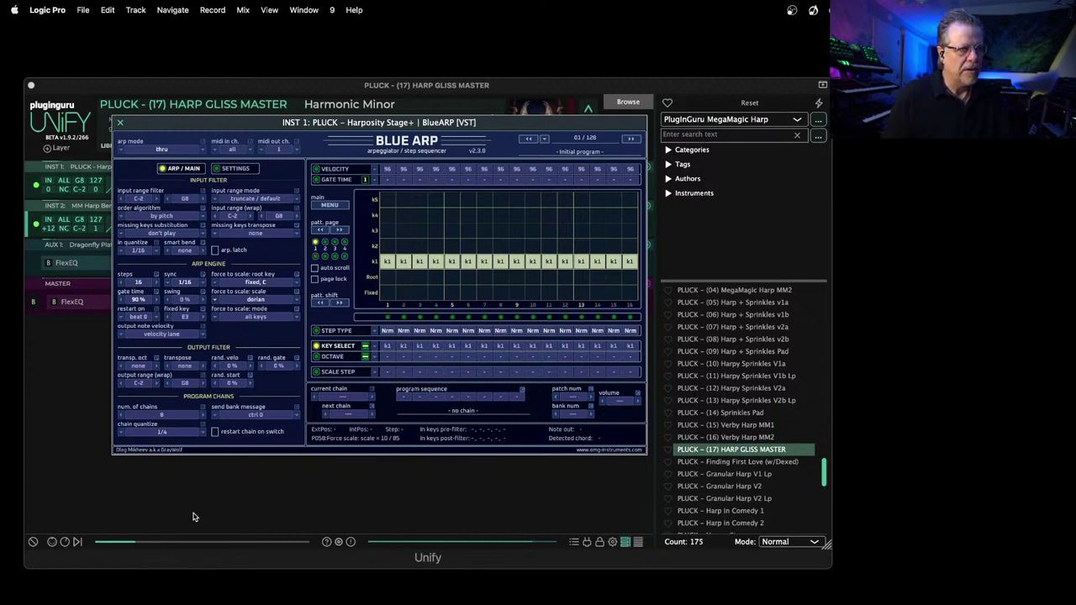
{"action": "left_click", "coordinate": [121, 121]}
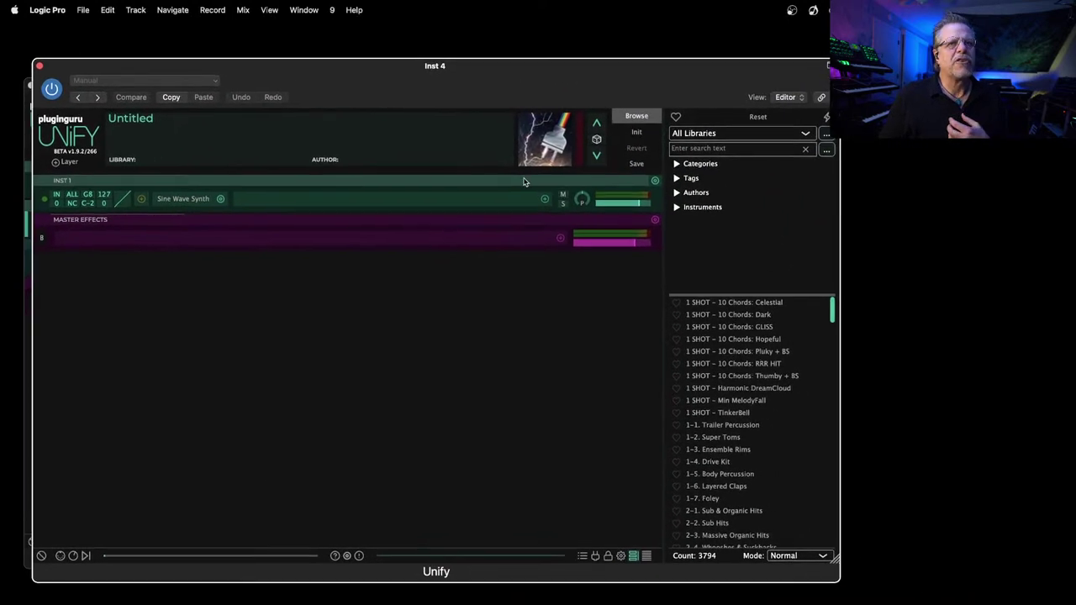
Step: Filter the patch browser of the Inst 4 Unify instance to the PlugInGuru CoreStation library
{"action": "left_click", "coordinate": [700, 133]}
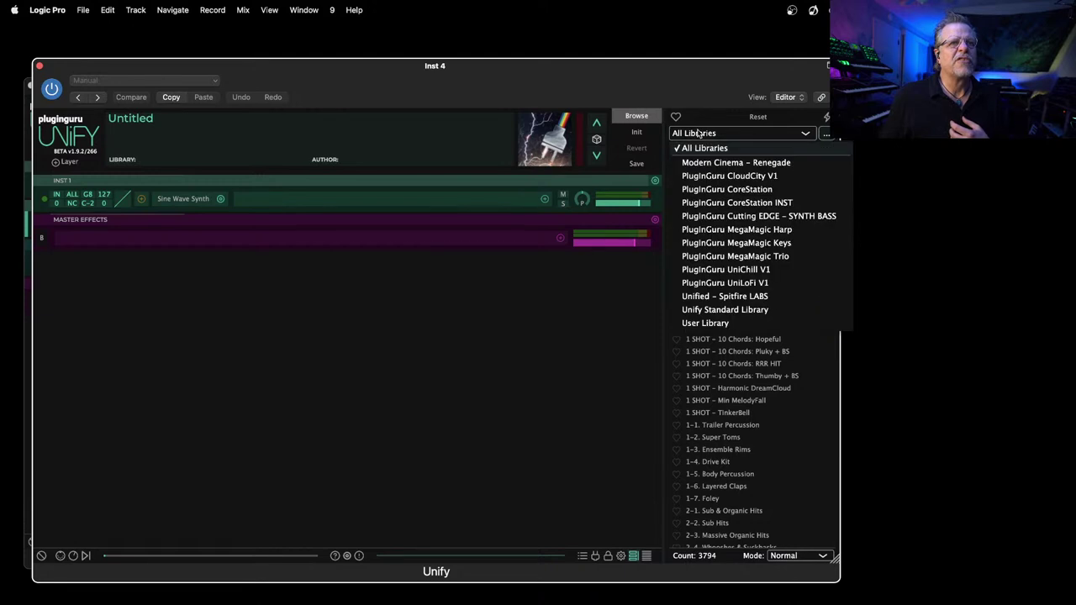
{"action": "left_click", "coordinate": [717, 192]}
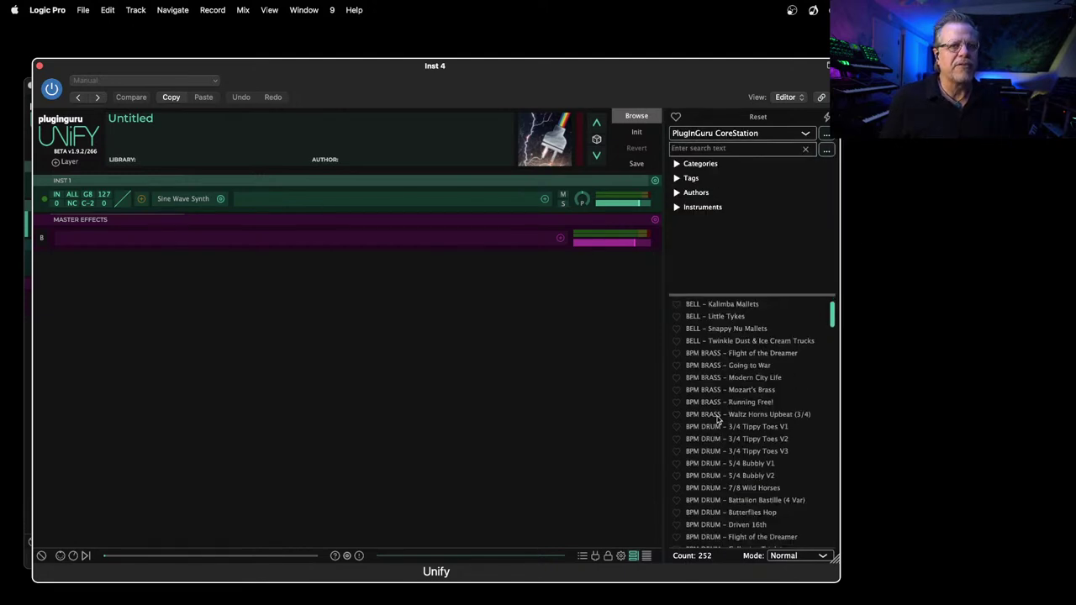
Step: Browse the CoreStation patch list and load the patch ORCH - Full Orchestra Long
{"action": "scroll", "coordinate": [719, 461], "scroll_direction": "down", "scroll_amount": 10}
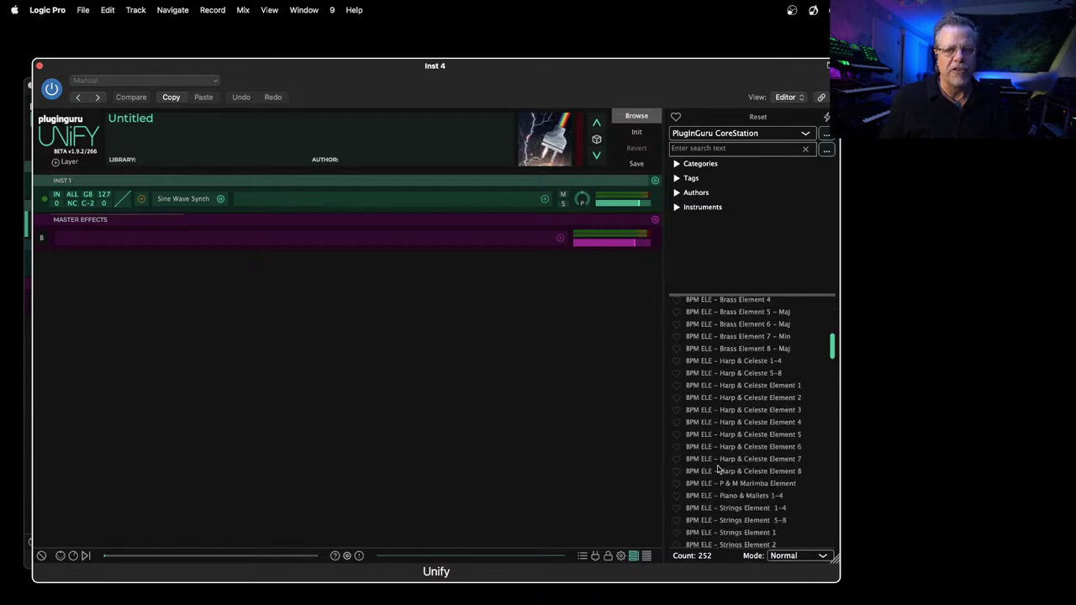
{"action": "scroll", "coordinate": [718, 466], "scroll_direction": "down", "scroll_amount": 5}
{"action": "scroll", "coordinate": [719, 467], "scroll_direction": "down", "scroll_amount": 15}
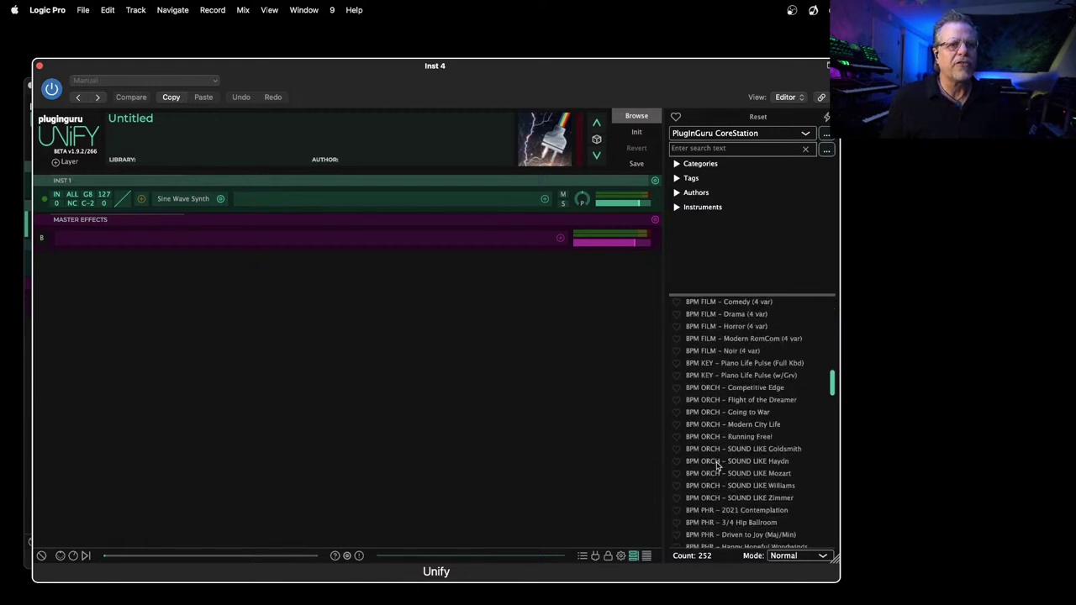
{"action": "scroll", "coordinate": [713, 472], "scroll_direction": "down", "scroll_amount": 20}
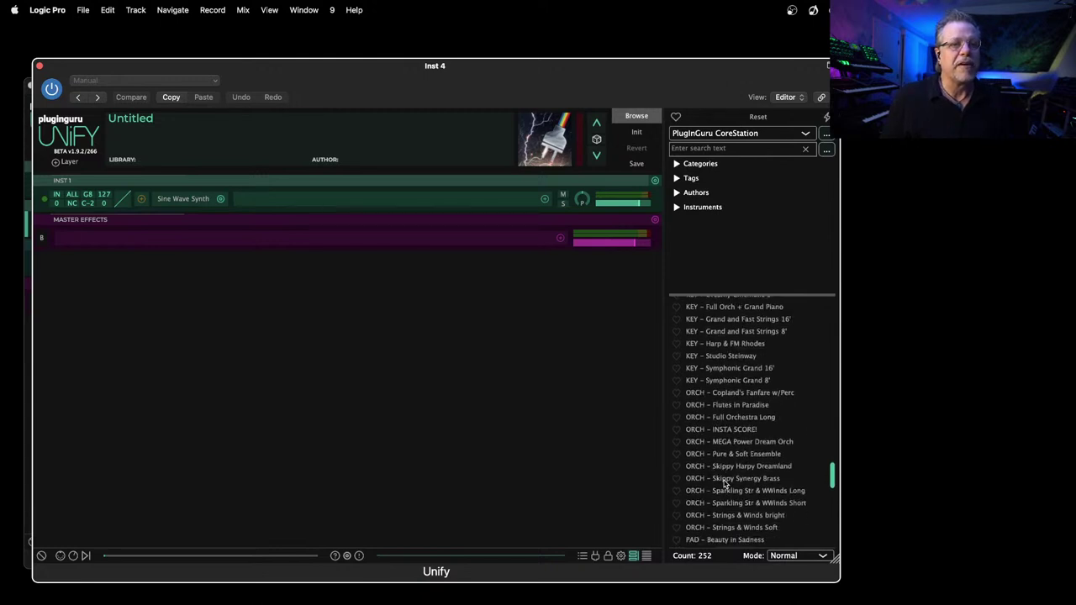
{"action": "left_click", "coordinate": [733, 417]}
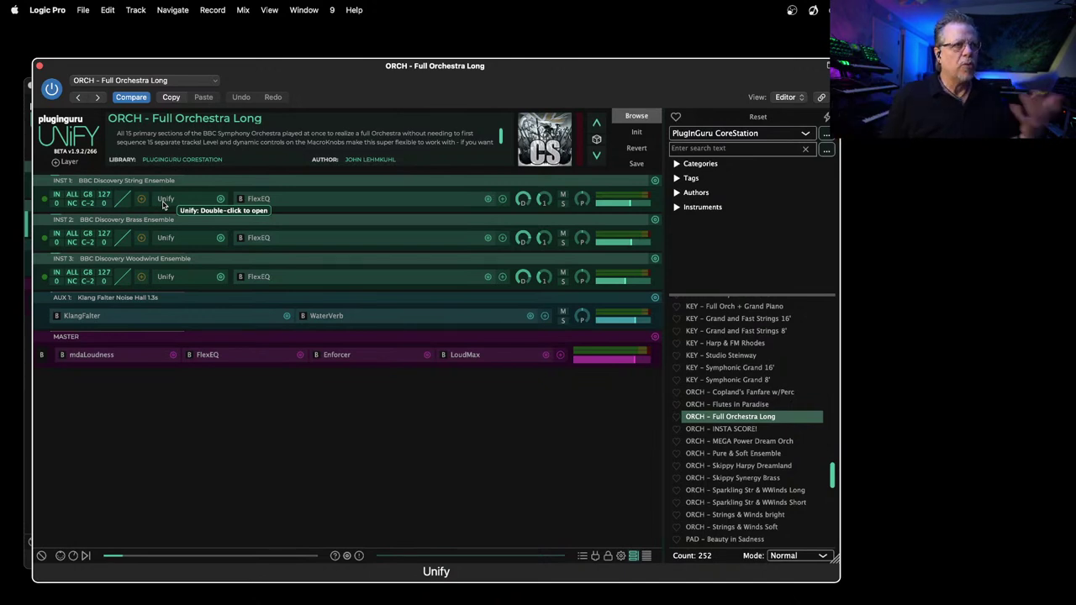
Step: Hide the plug-in window's header and inspect the layers nested in INST 1's BBC Discovery String Ensemble, closing that editor when done
{"action": "left_click", "coordinate": [828, 66]}
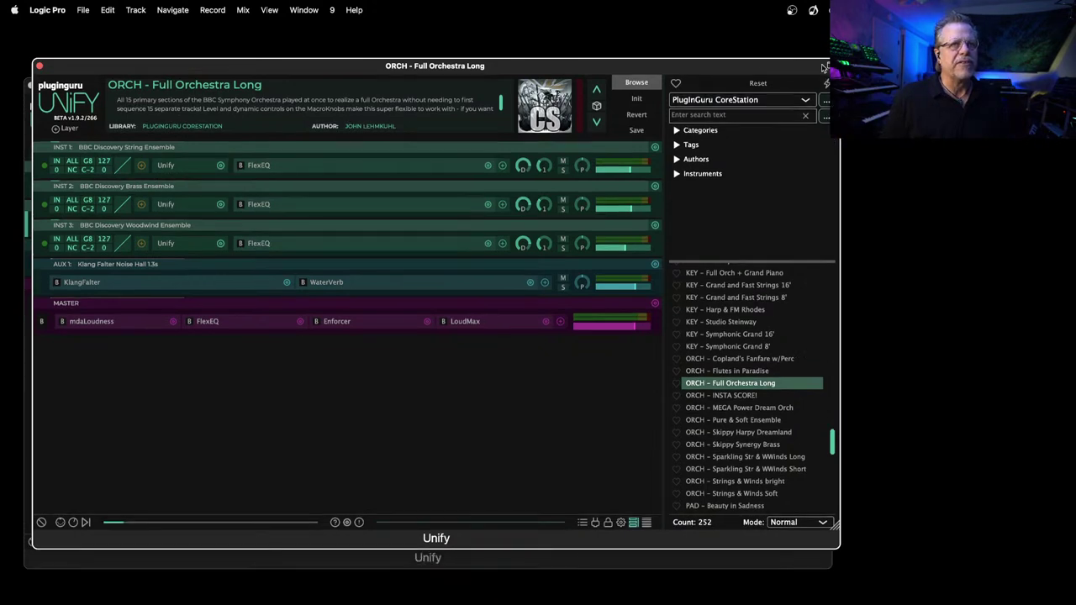
{"action": "left_click_drag", "start_coordinate": [362, 66], "coordinate": [358, 73]}
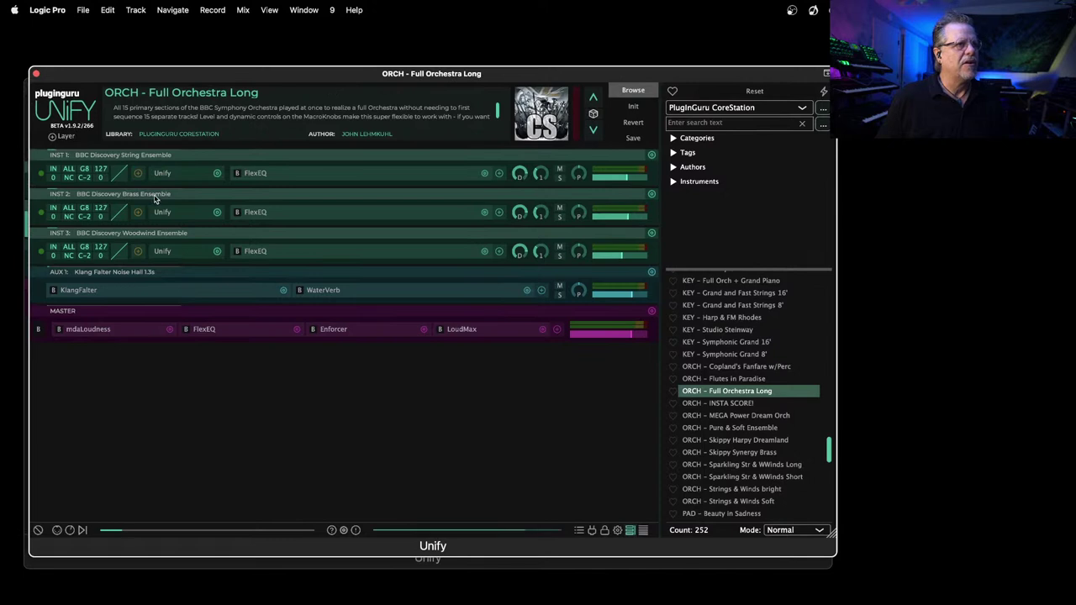
{"action": "left_click", "coordinate": [162, 175]}
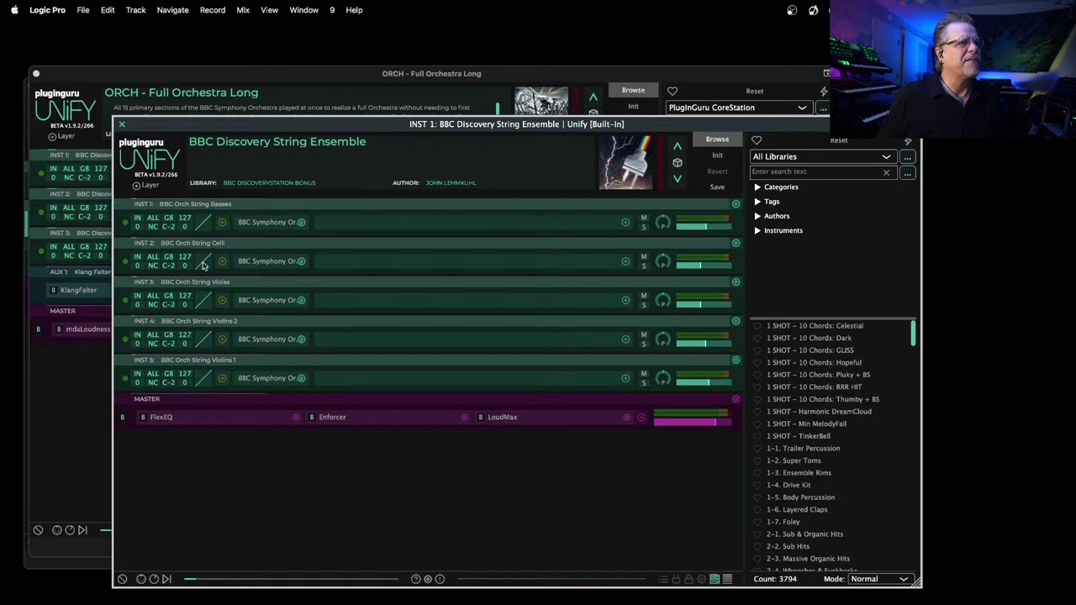
{"action": "key", "text": "super+w"}
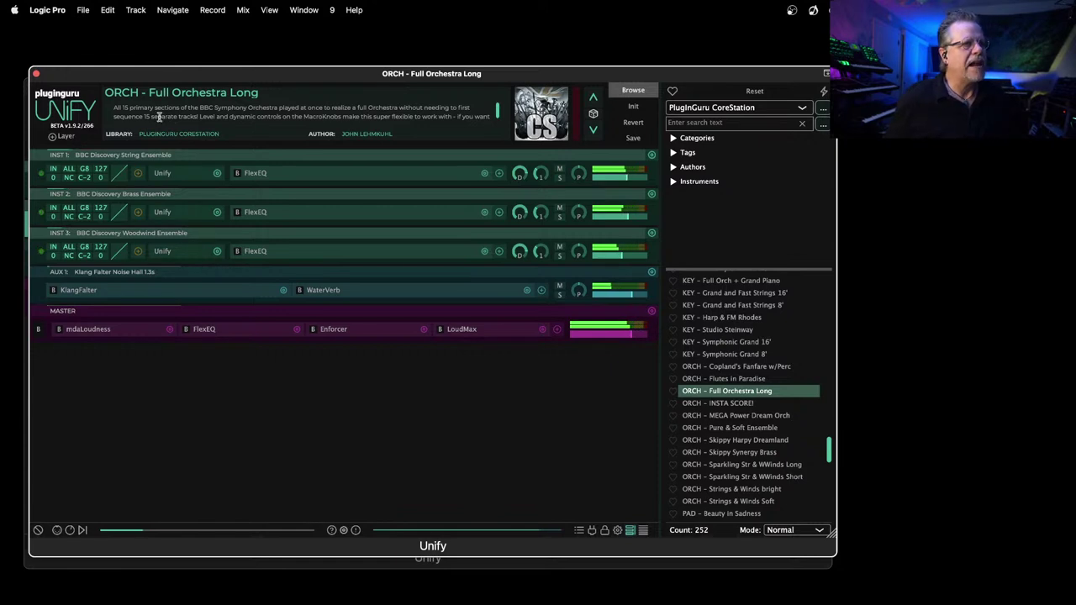
{"action": "left_click", "coordinate": [62, 139]}
{"action": "mouse_move", "coordinate": [102, 149]}
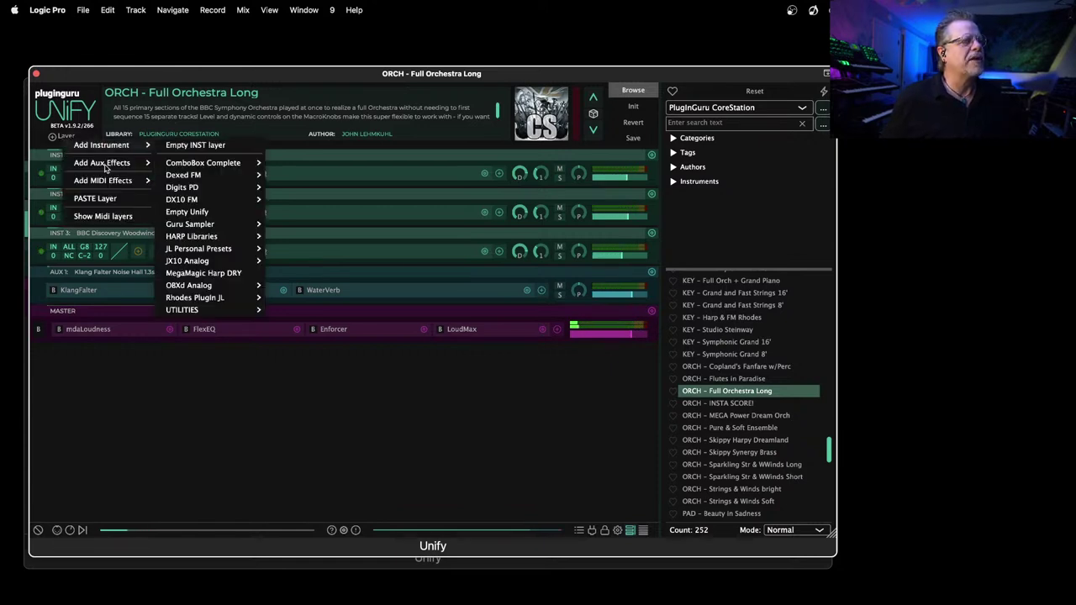
{"action": "left_click", "coordinate": [195, 145]}
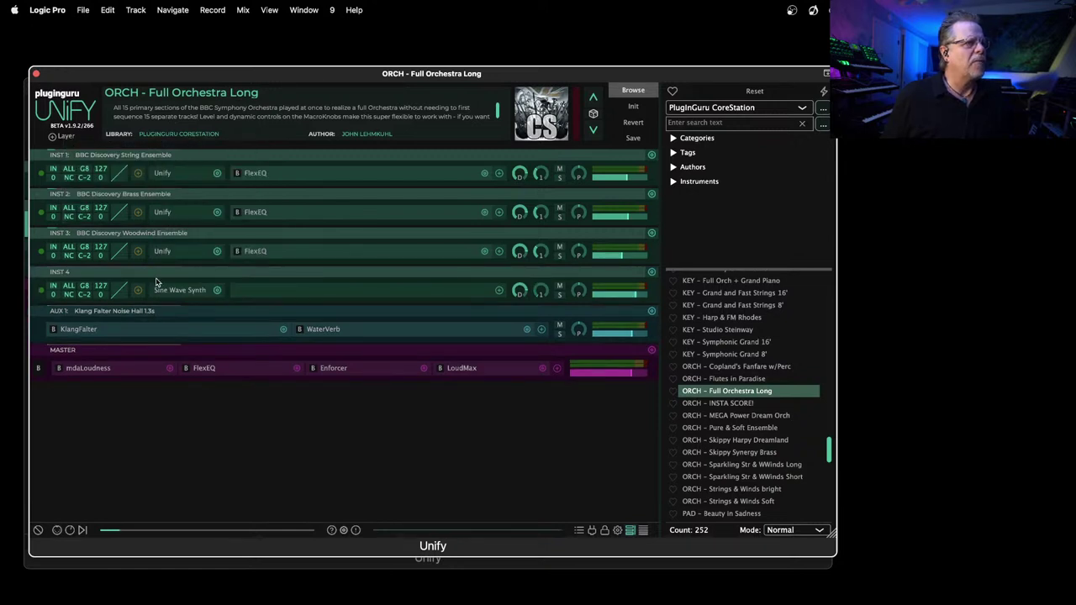
{"action": "left_click", "coordinate": [651, 272]}
Step: Add an empty MIDI layer to the orchestra patch and insert the BlueARP arpeggiator in it
{"action": "left_click", "coordinate": [72, 136]}
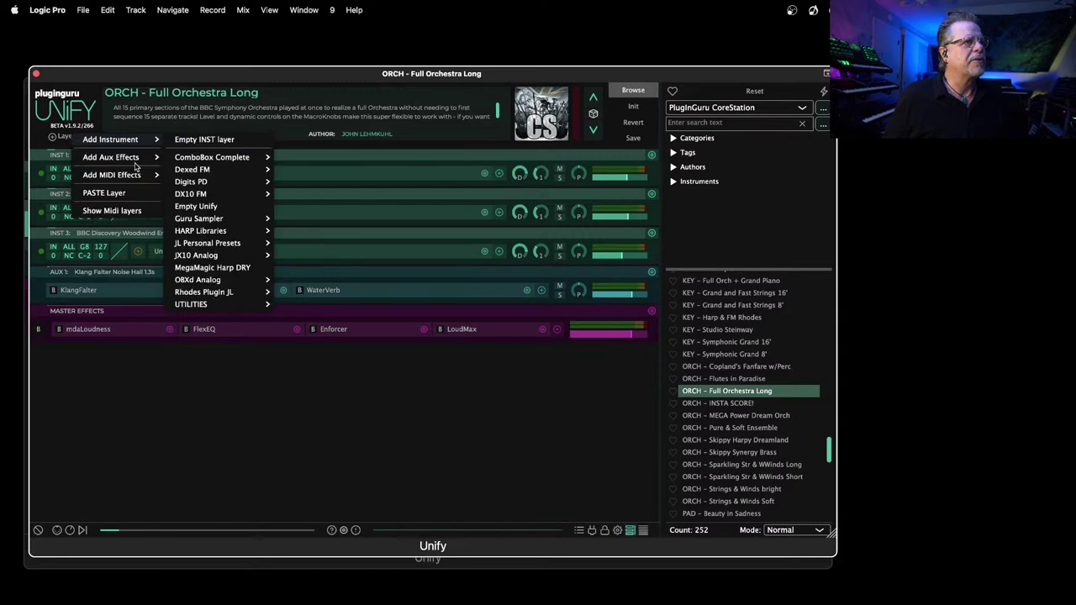
{"action": "mouse_move", "coordinate": [134, 175]}
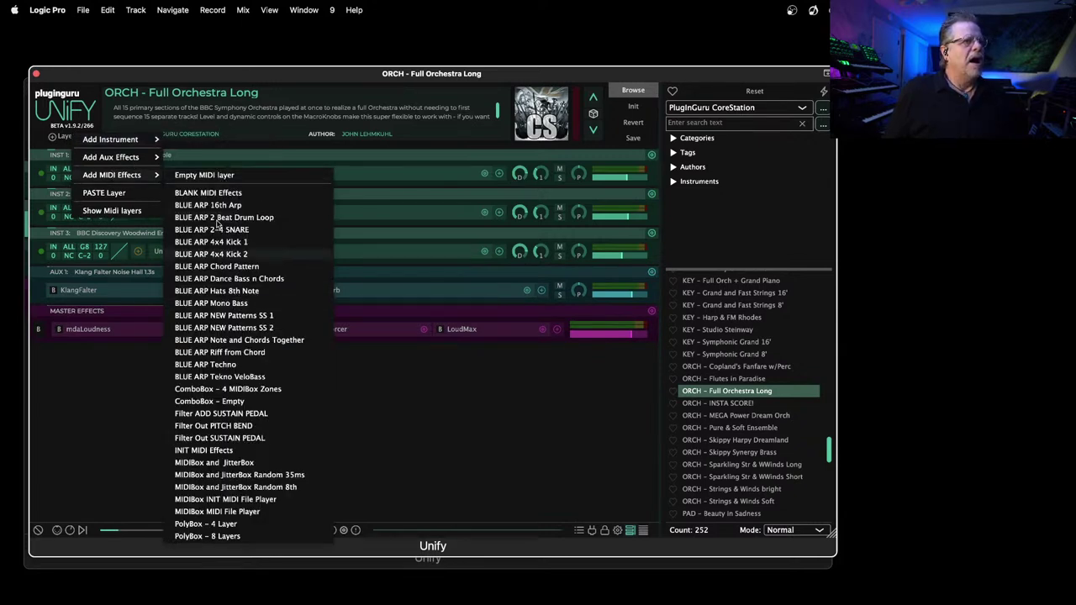
{"action": "left_click", "coordinate": [211, 174]}
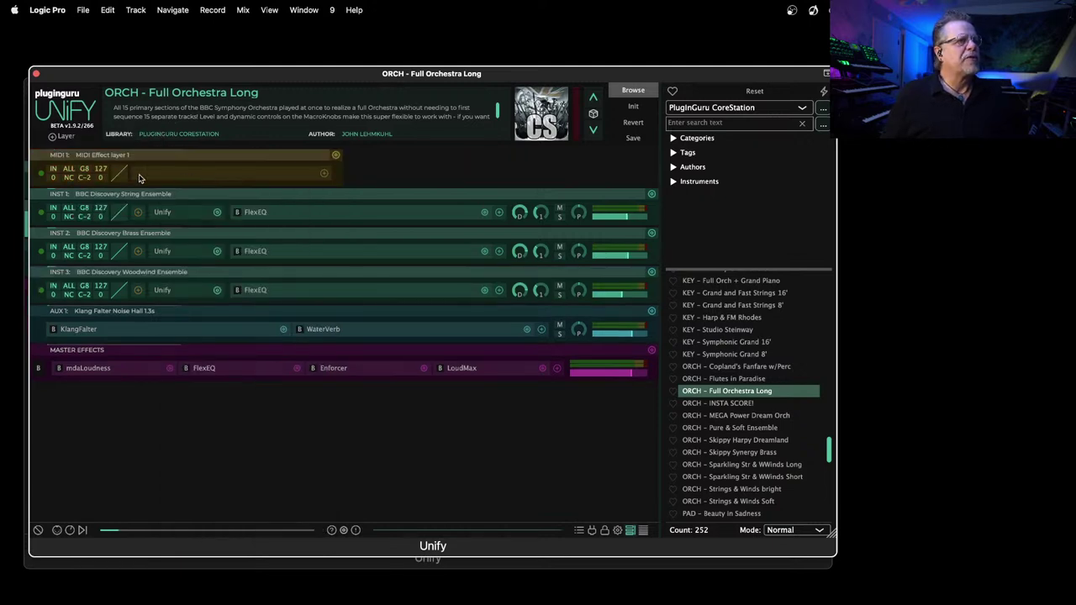
{"action": "left_click", "coordinate": [324, 174]}
{"action": "mouse_move", "coordinate": [420, 179]}
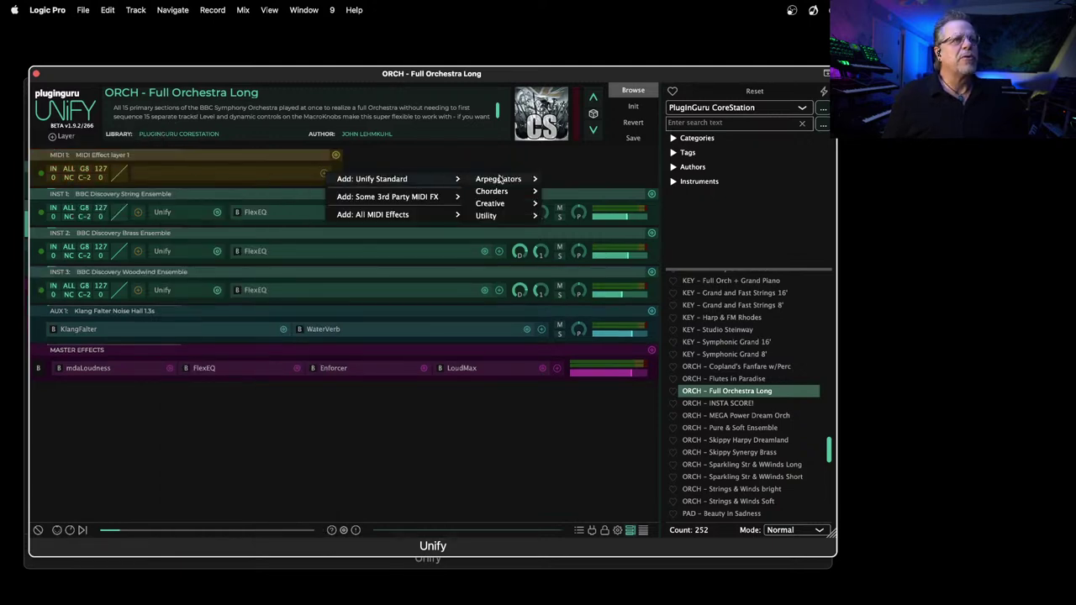
{"action": "mouse_move", "coordinate": [517, 179]}
{"action": "left_click", "coordinate": [568, 192]}
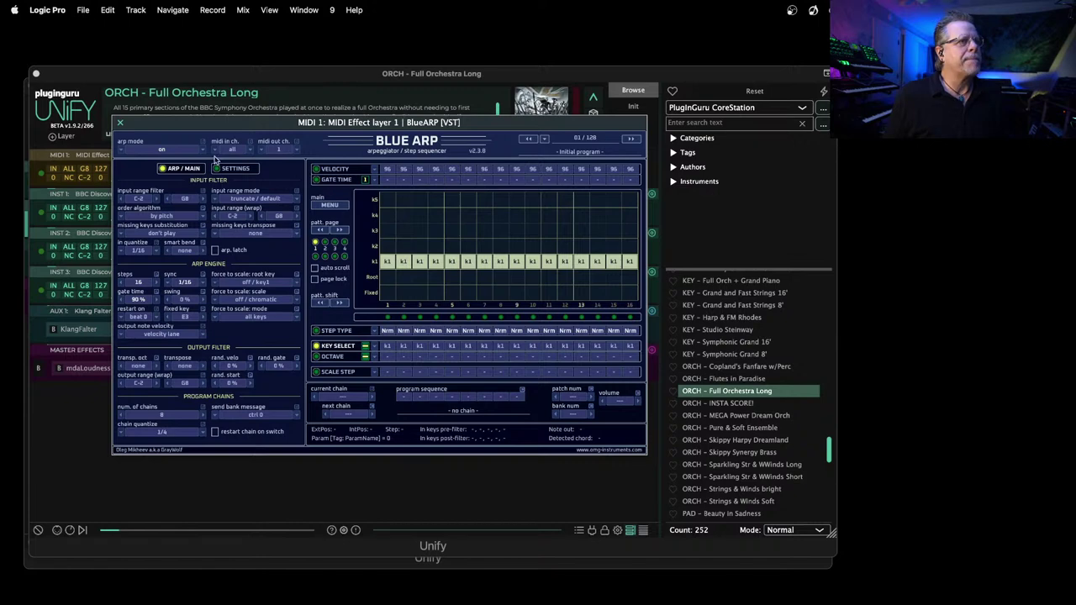
Step: Set the MIDI layer's BlueARP to arp mode thru, with force to scale root key fixed, D and scale pentatonic minor
{"action": "left_click", "coordinate": [133, 151]}
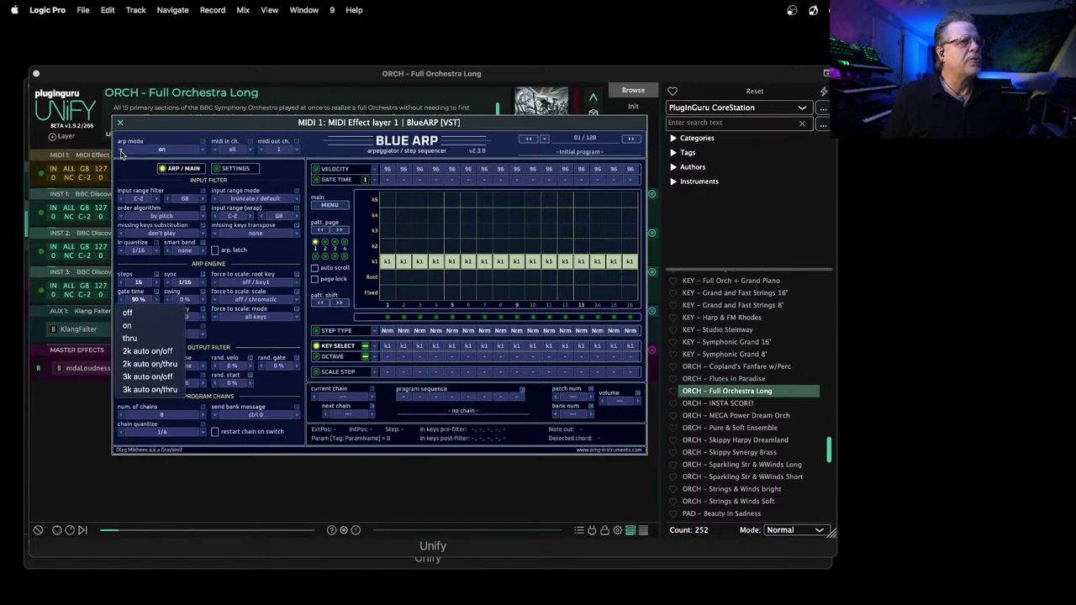
{"action": "left_click", "coordinate": [153, 338]}
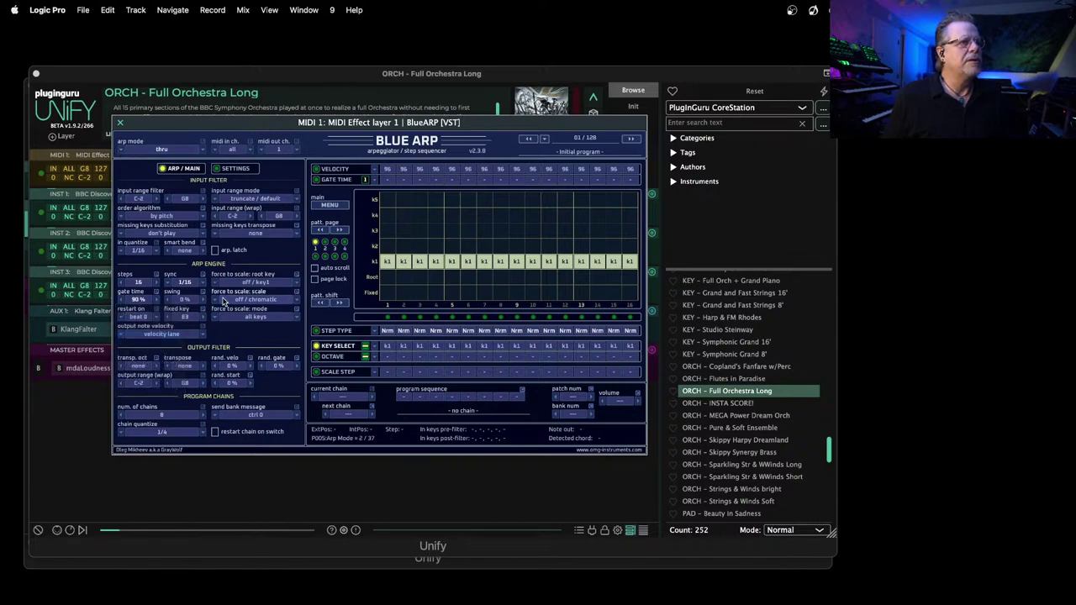
{"action": "left_click", "coordinate": [217, 287]}
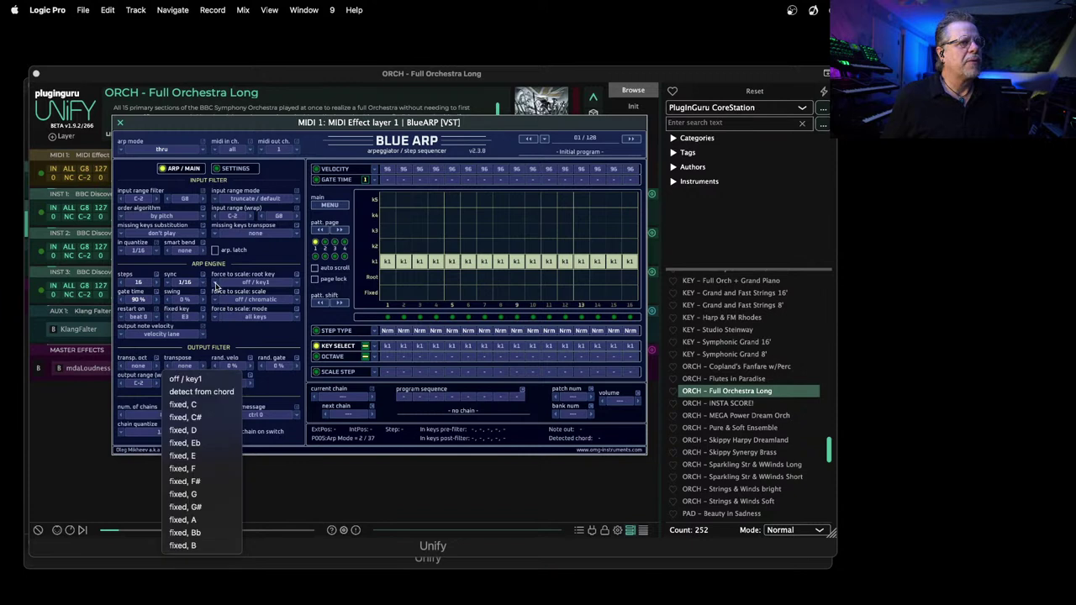
{"action": "left_click", "coordinate": [193, 431]}
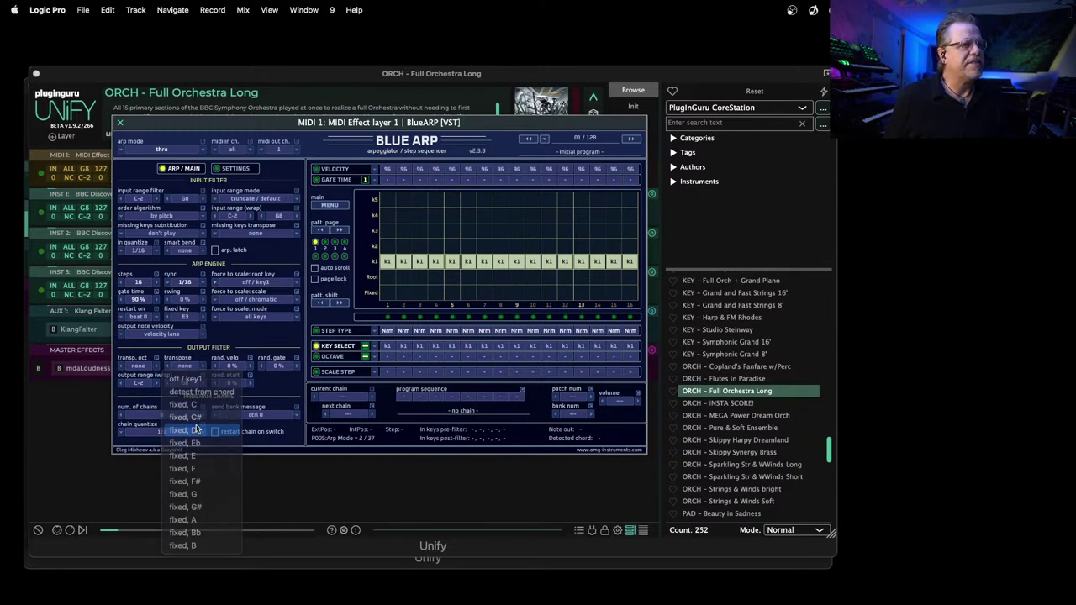
{"action": "left_click", "coordinate": [212, 301]}
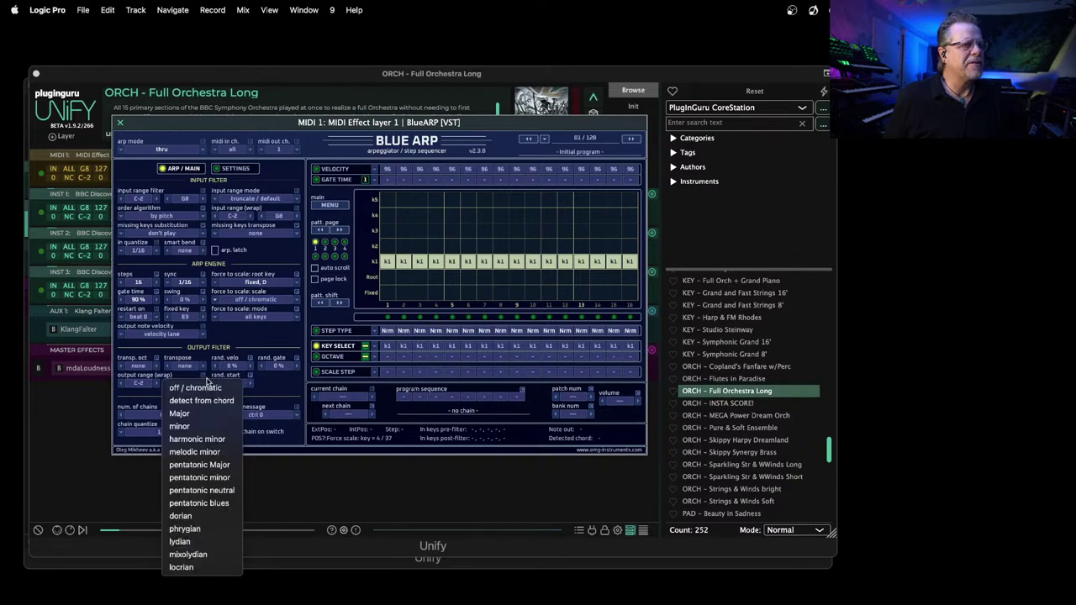
{"action": "left_click", "coordinate": [196, 478]}
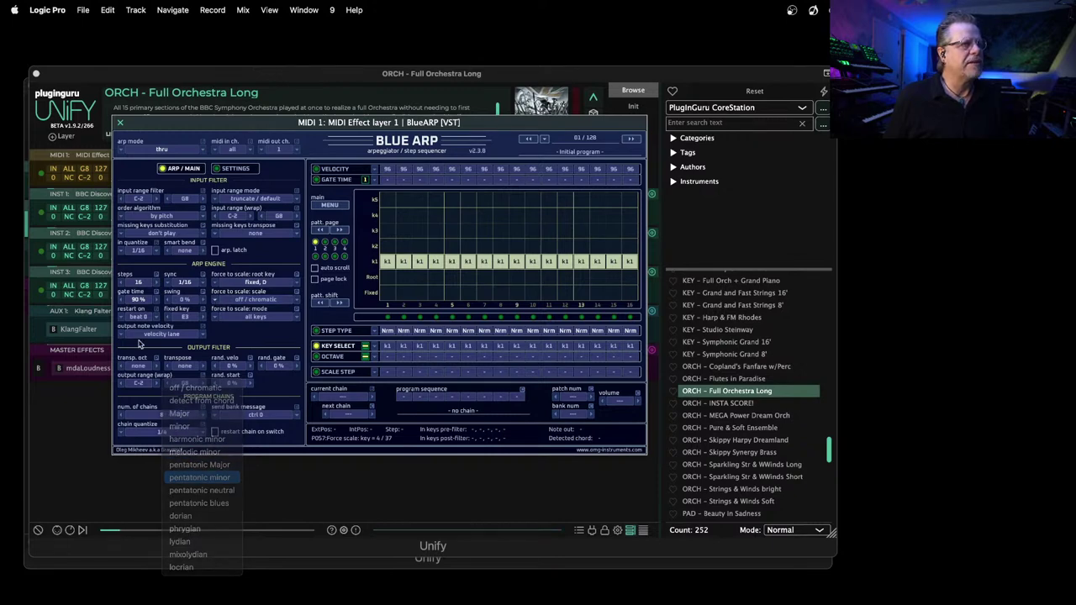
Step: Set the MIDI source of INST 1, INST 2 and INST 3 to MIDI 1: MIDI Effect layer 1
{"action": "left_click", "coordinate": [52, 215]}
{"action": "left_click", "coordinate": [92, 268]}
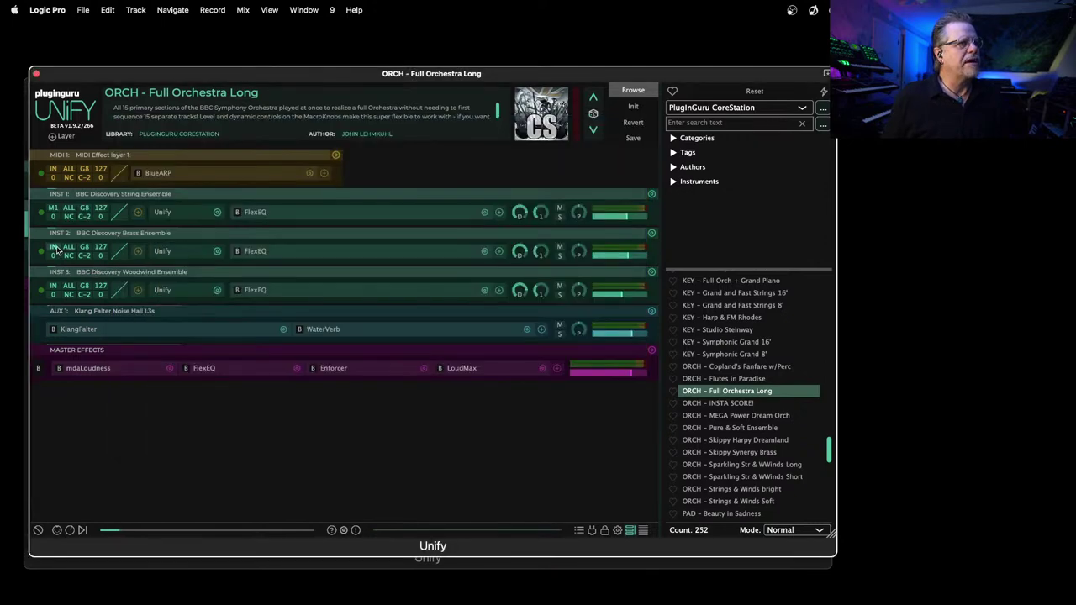
{"action": "left_click", "coordinate": [55, 251]}
{"action": "left_click", "coordinate": [101, 306]}
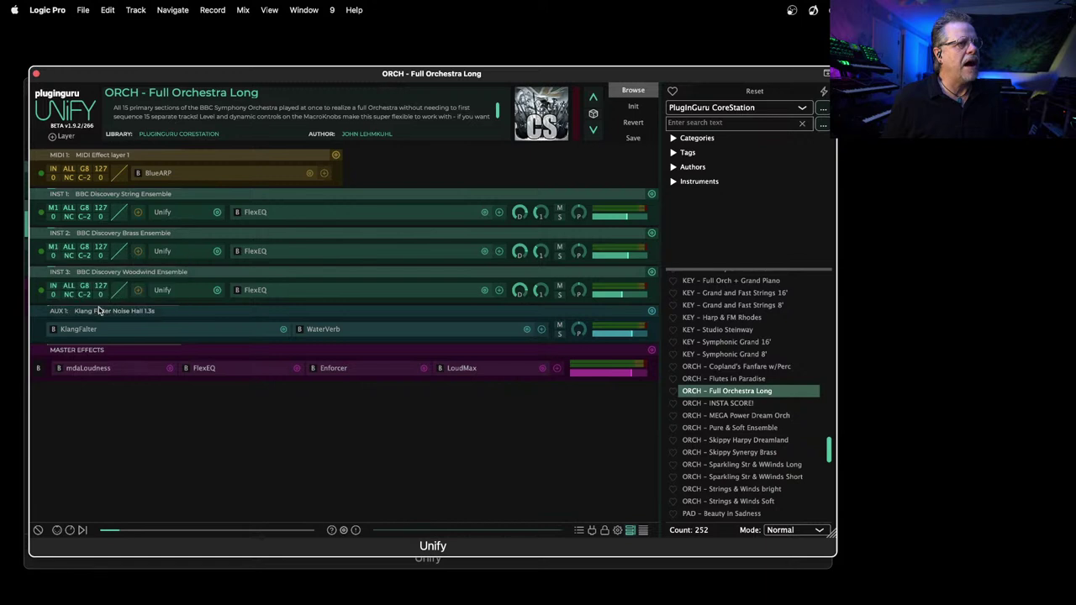
{"action": "left_click", "coordinate": [54, 290]}
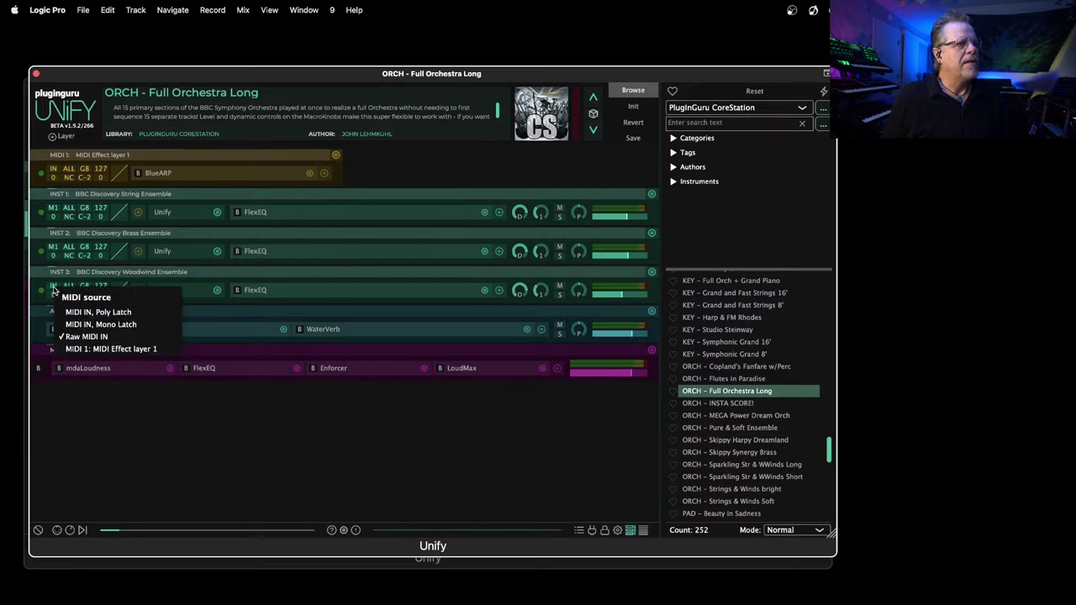
{"action": "left_click", "coordinate": [93, 348]}
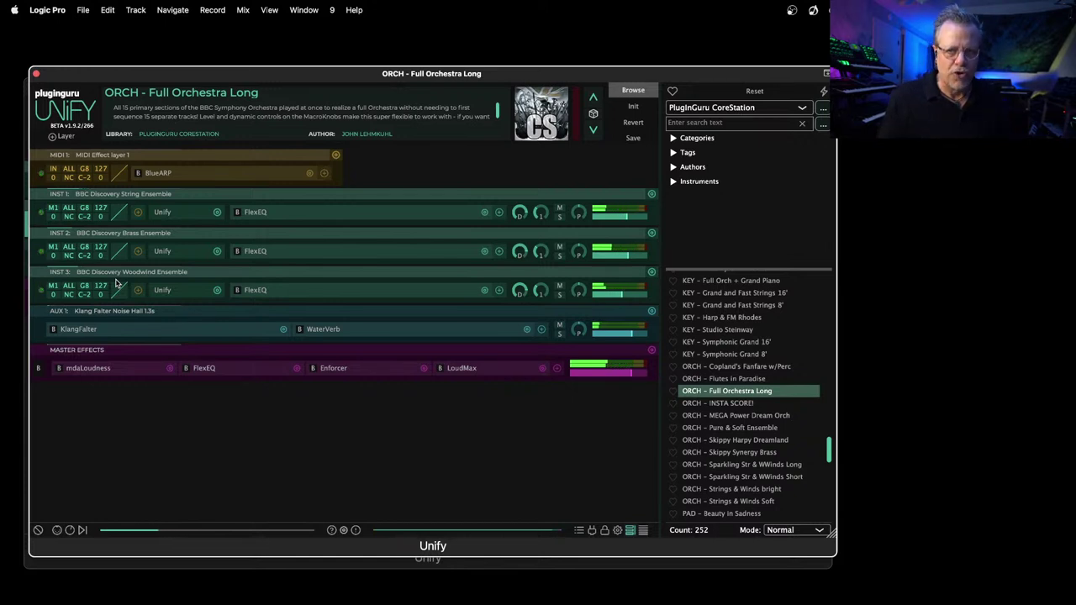
Step: Reopen the MIDI layer's BlueARP, rearrange the windows for room, and set the force to scale scale to harmonic minor
{"action": "left_click", "coordinate": [158, 173]}
{"action": "left_click", "coordinate": [171, 179]}
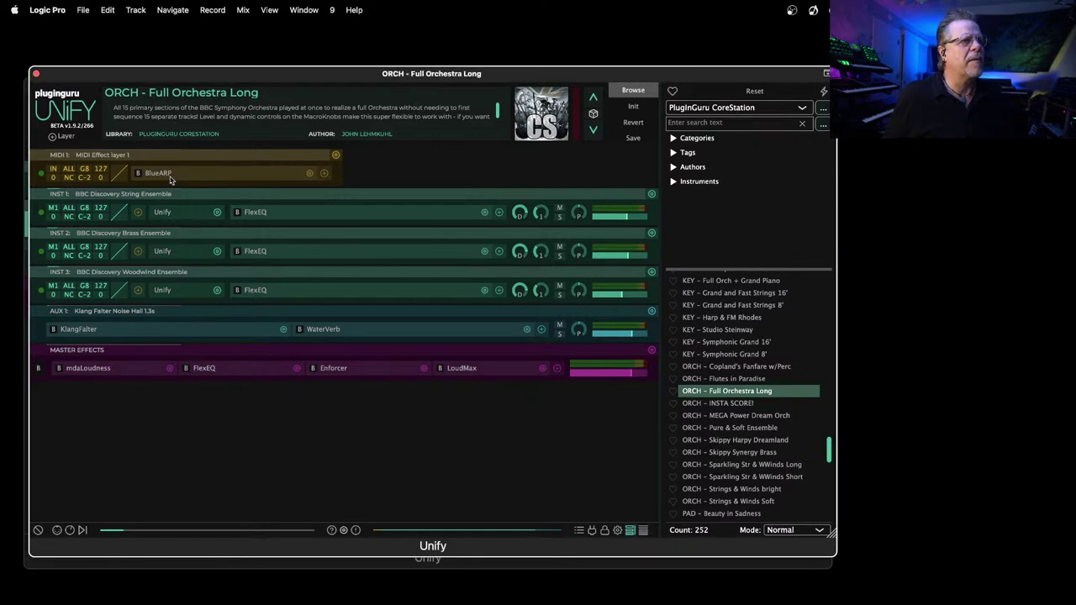
{"action": "left_click", "coordinate": [170, 178]}
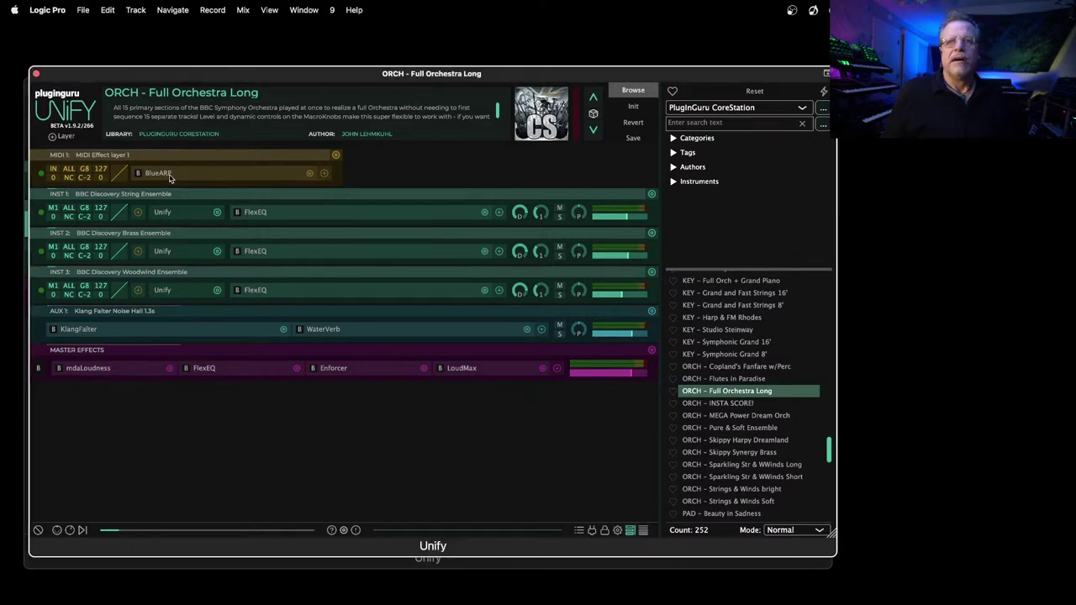
{"action": "left_click_drag", "start_coordinate": [165, 76], "coordinate": [285, 100]}
{"action": "left_click_drag", "start_coordinate": [145, 128], "coordinate": [145, 146]}
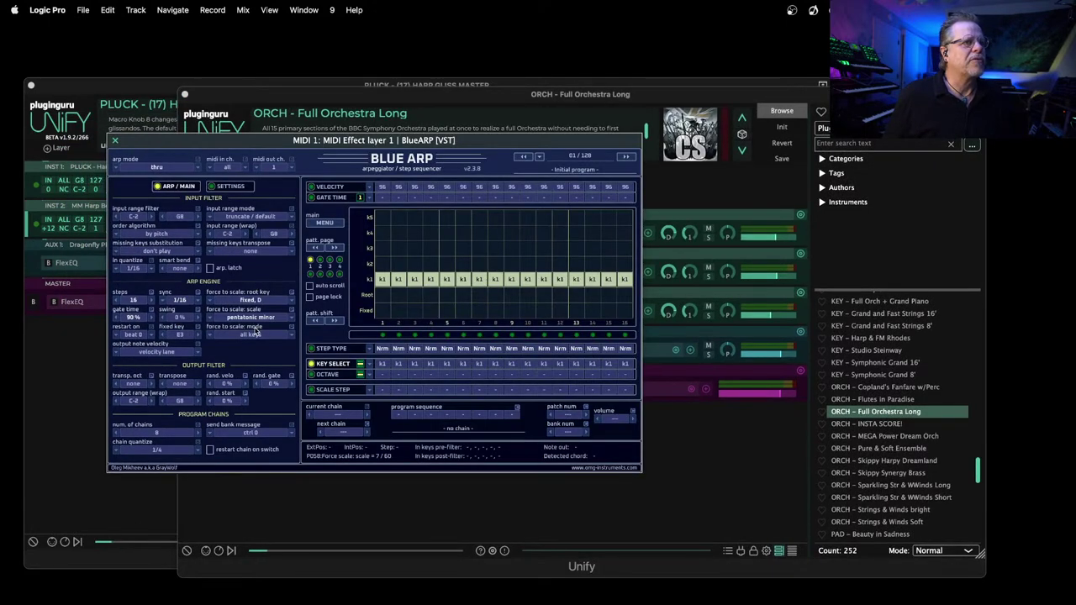
{"action": "left_click", "coordinate": [294, 318]}
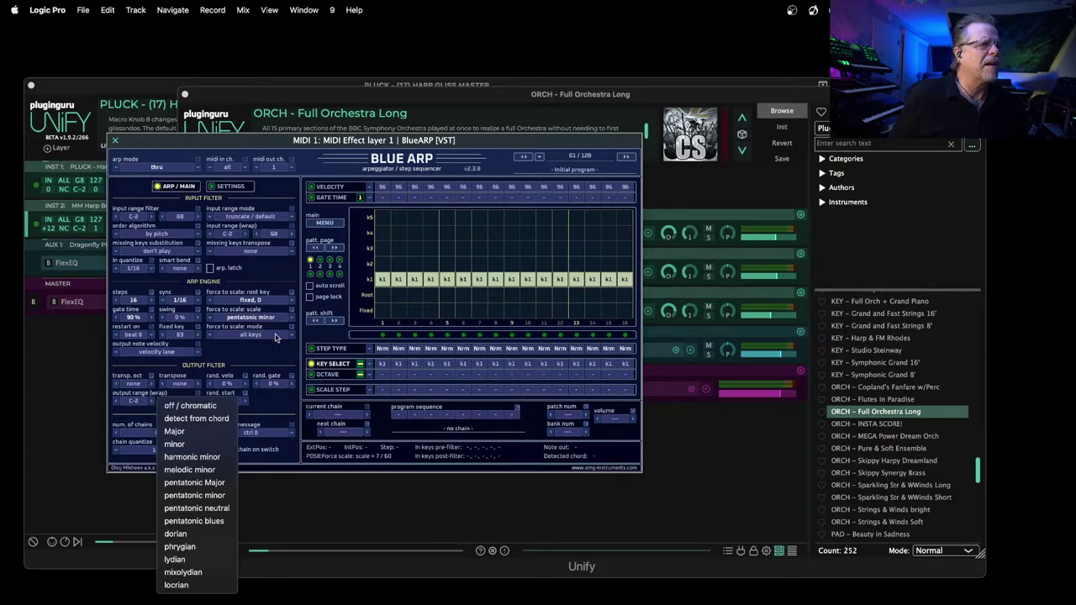
{"action": "left_click", "coordinate": [212, 458]}
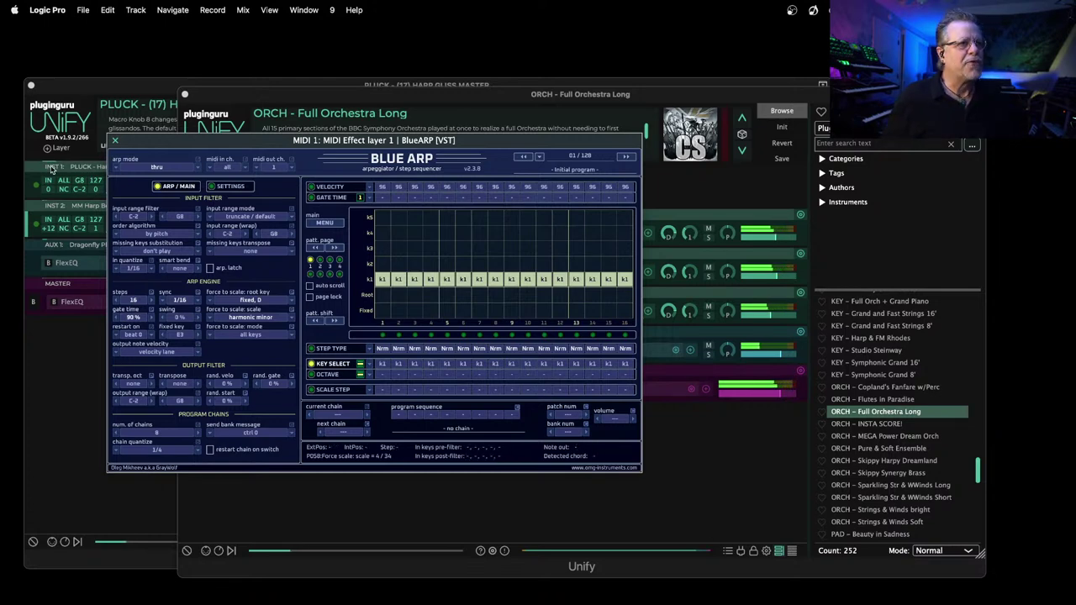
Step: Close the BlueARP editor, reposition the orchestra window, and toggle the bypass of BlueARP on the MIDI effect layer
{"action": "left_click", "coordinate": [115, 140]}
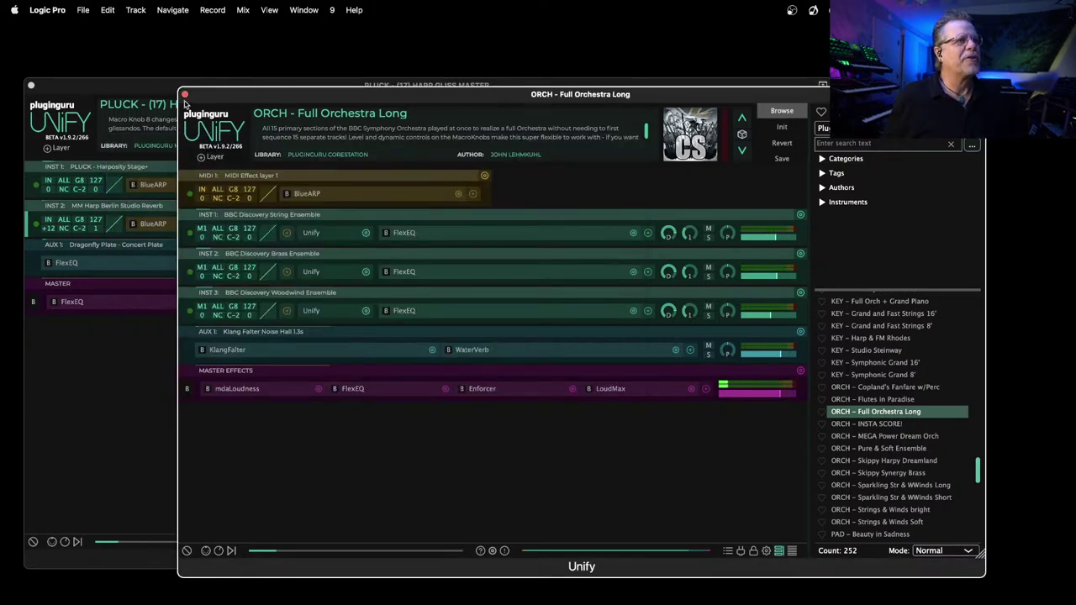
{"action": "left_click_drag", "start_coordinate": [217, 95], "coordinate": [56, 91]}
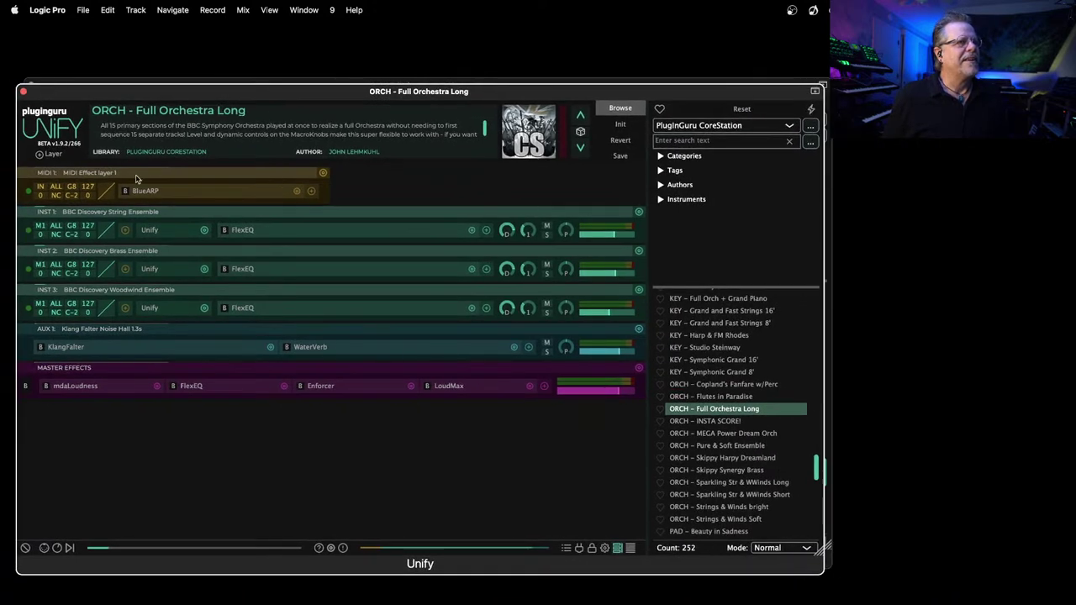
{"action": "left_click", "coordinate": [125, 191]}
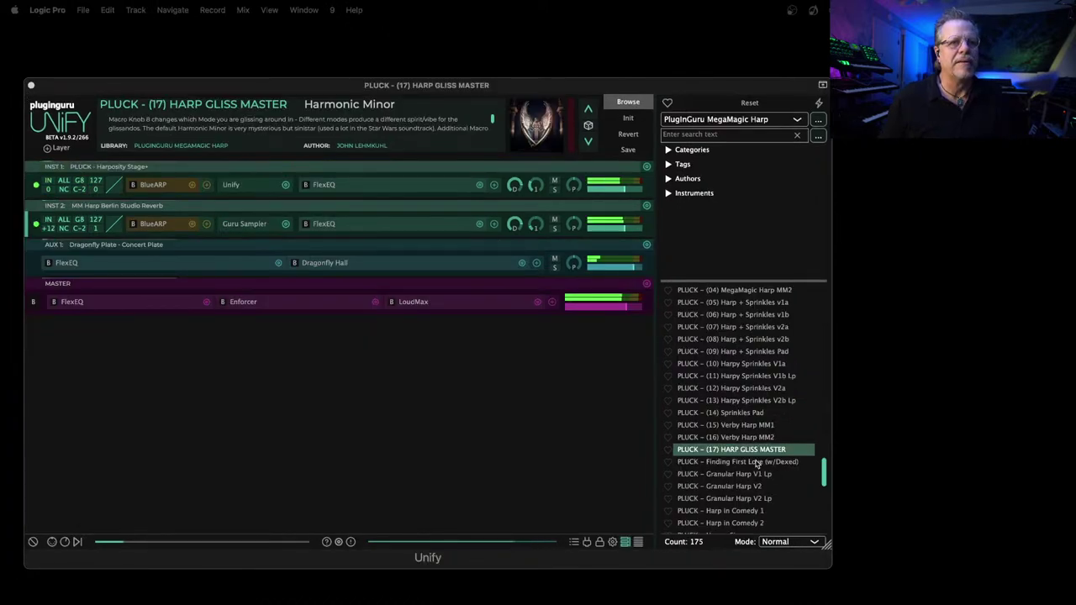
Step: In the PLUCK - (17) HARP GLISS MASTER patch, set the force to scale root key of INST 1's BlueARP to fixed, D
{"action": "left_click", "coordinate": [752, 452]}
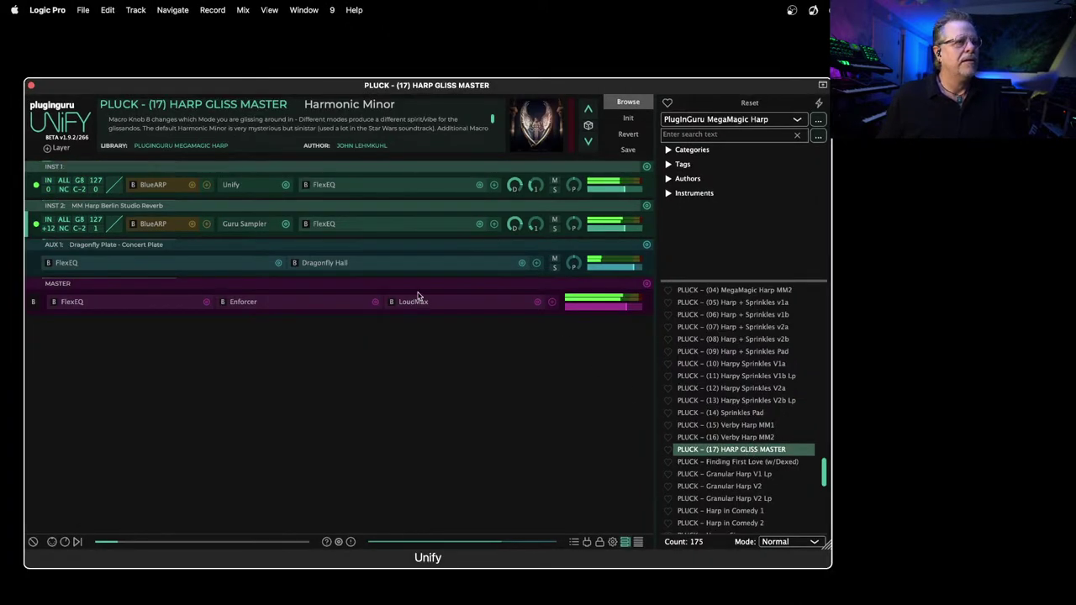
{"action": "left_click", "coordinate": [168, 186]}
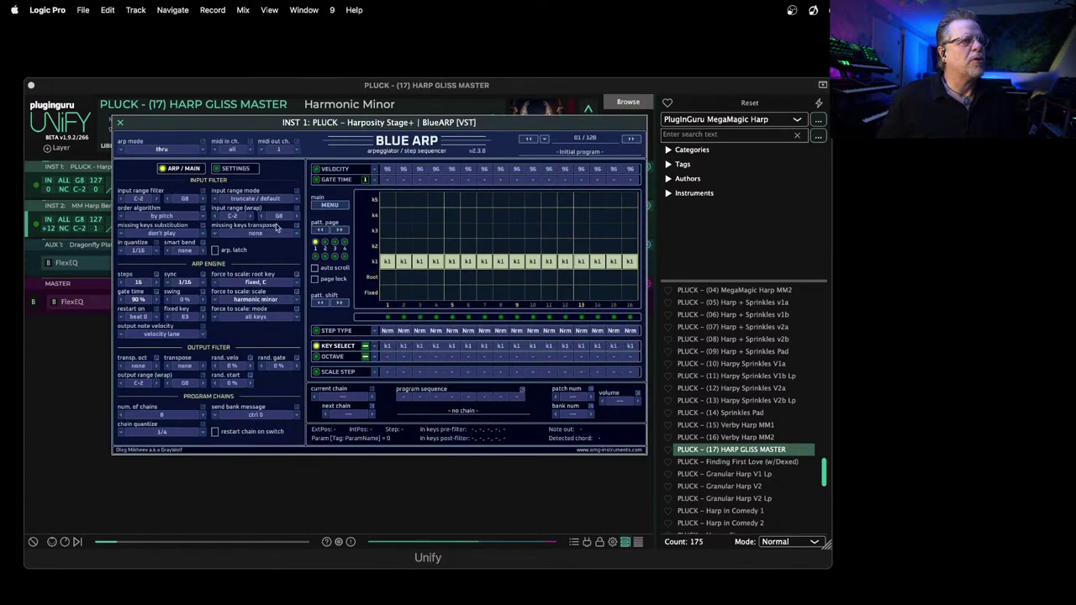
{"action": "left_click", "coordinate": [215, 285]}
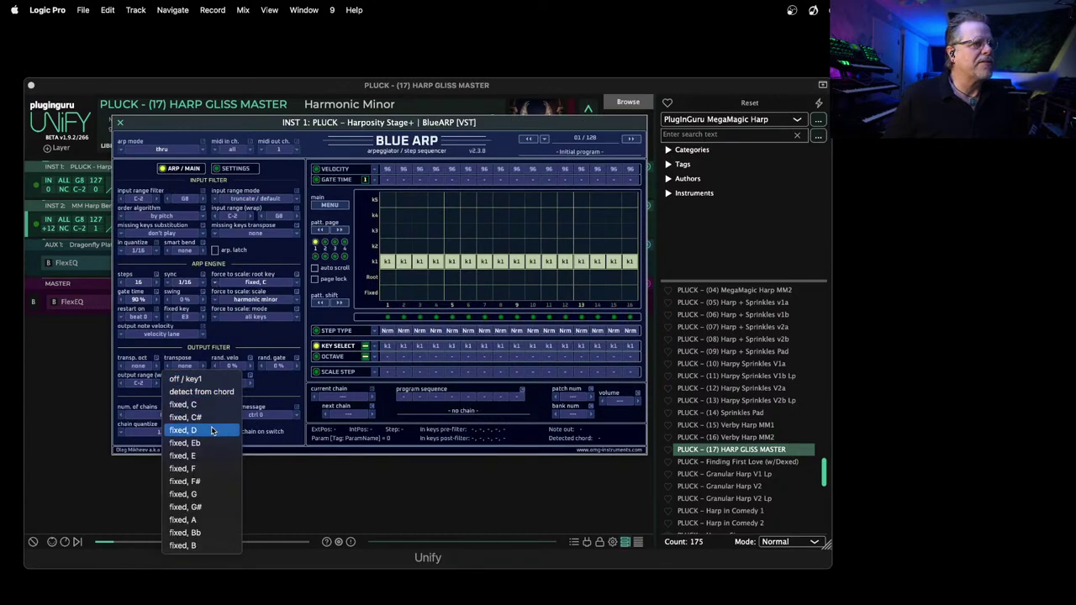
{"action": "left_click", "coordinate": [198, 430]}
{"action": "key", "text": "Escape"}
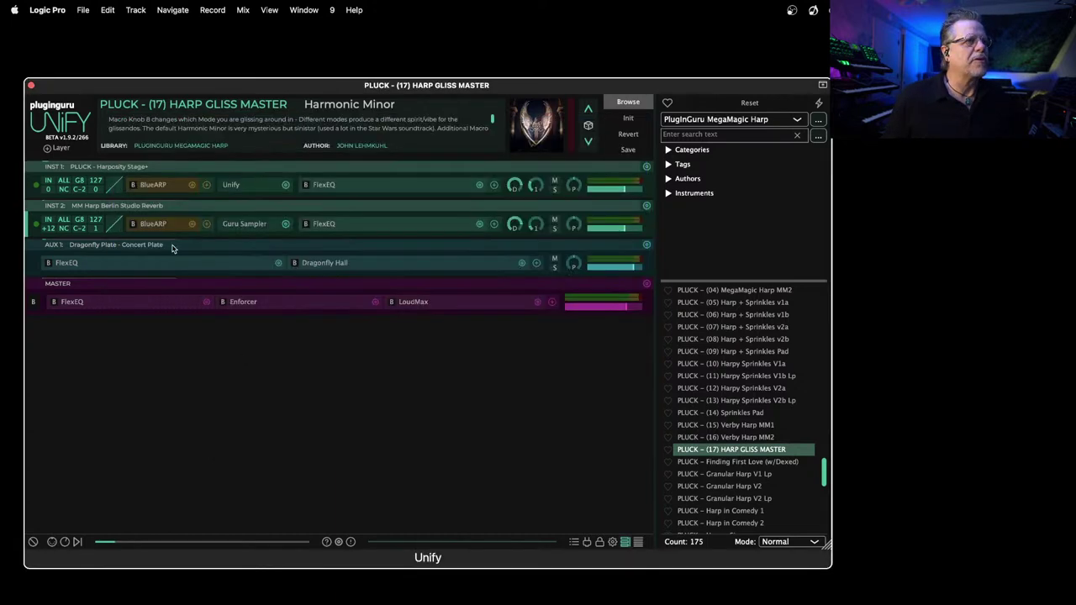
Step: Set the force to scale root key of INST 2's BlueARP to fixed, D and close its editor
{"action": "left_click", "coordinate": [152, 224]}
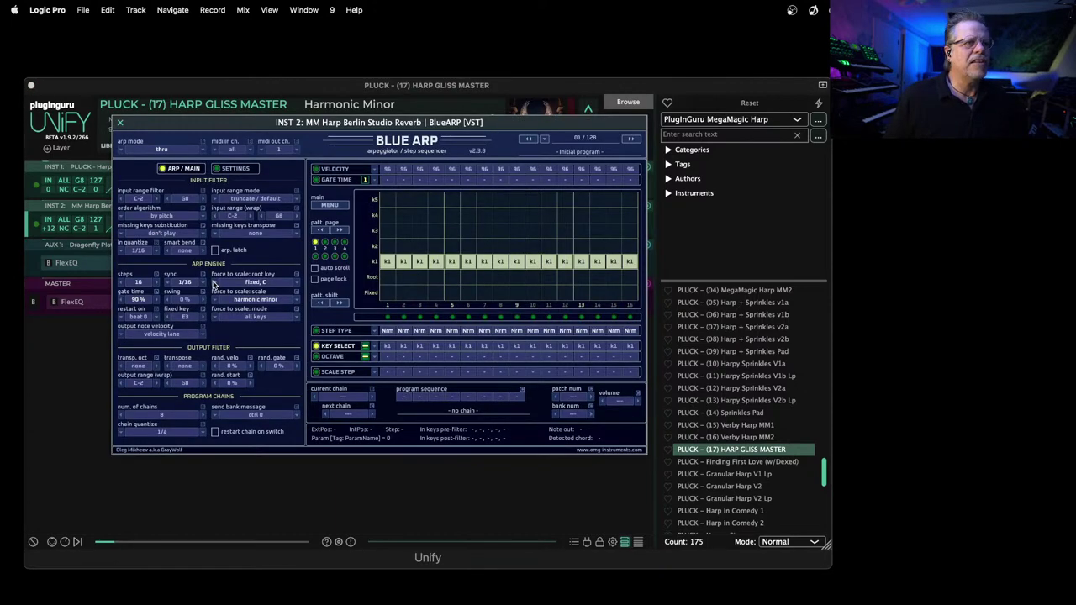
{"action": "left_click", "coordinate": [215, 284]}
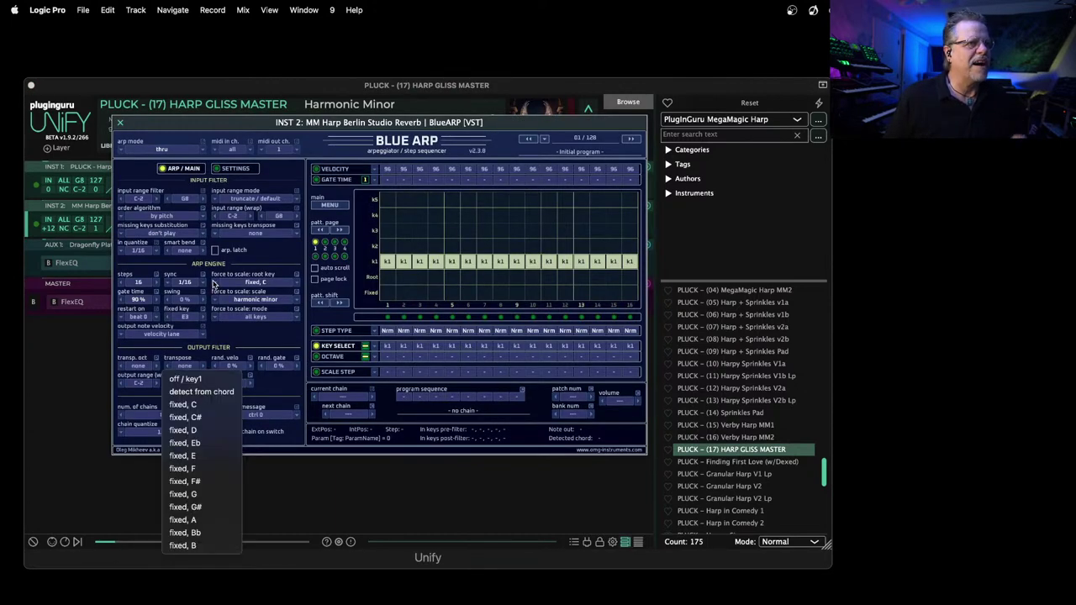
{"action": "left_click", "coordinate": [192, 431]}
{"action": "left_click", "coordinate": [121, 124]}
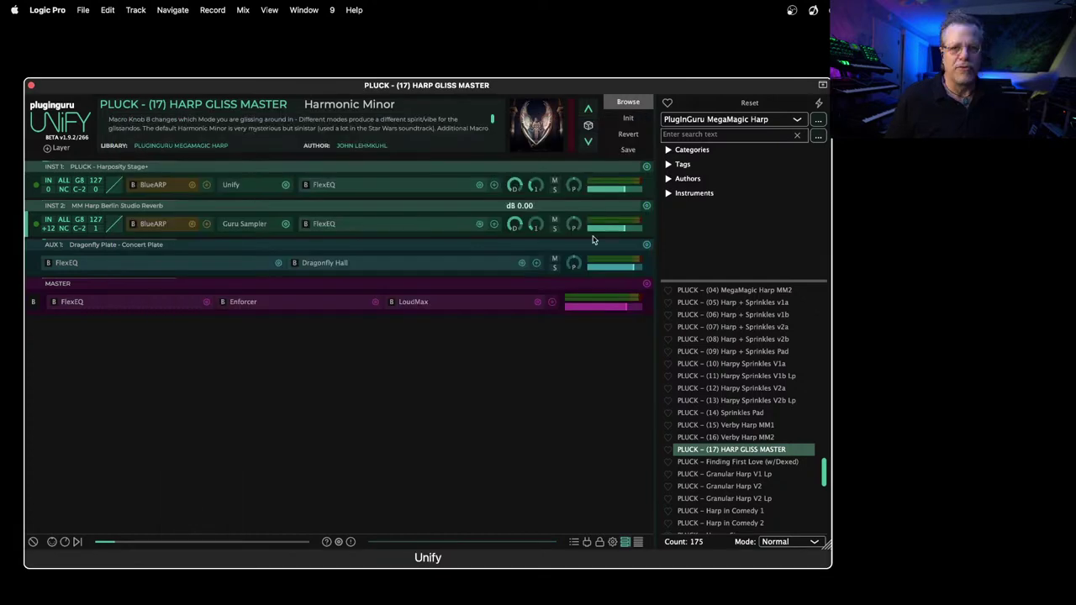
{"action": "key", "text": "super+Tab"}
{"action": "key", "text": "super+Tab"}
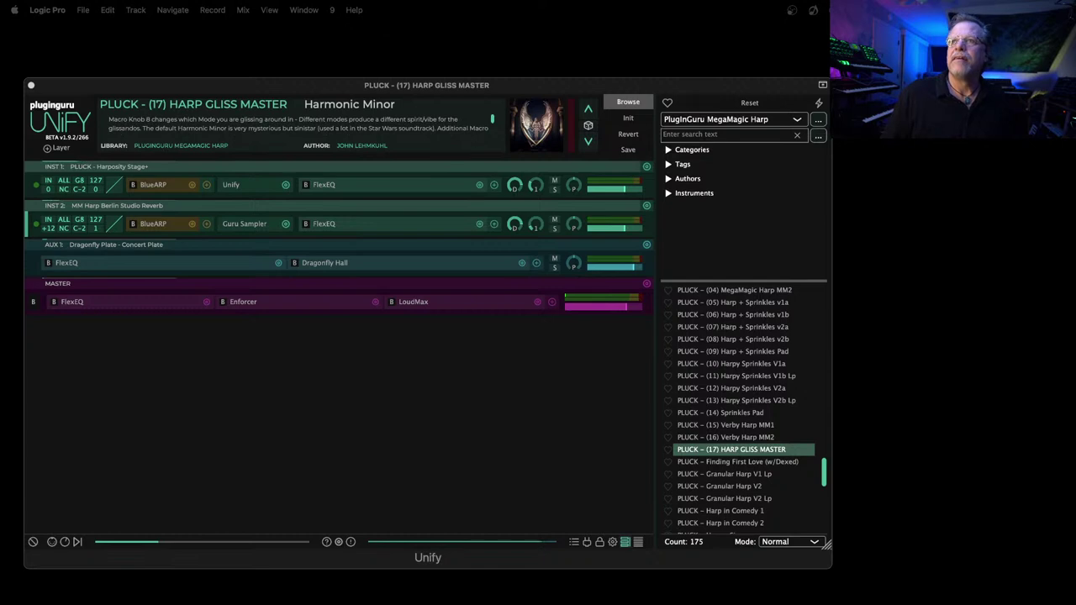
{"action": "key", "text": "super+Tab"}
{"action": "key", "text": "super+Tab"}
{"action": "key", "text": "super+Tab"}
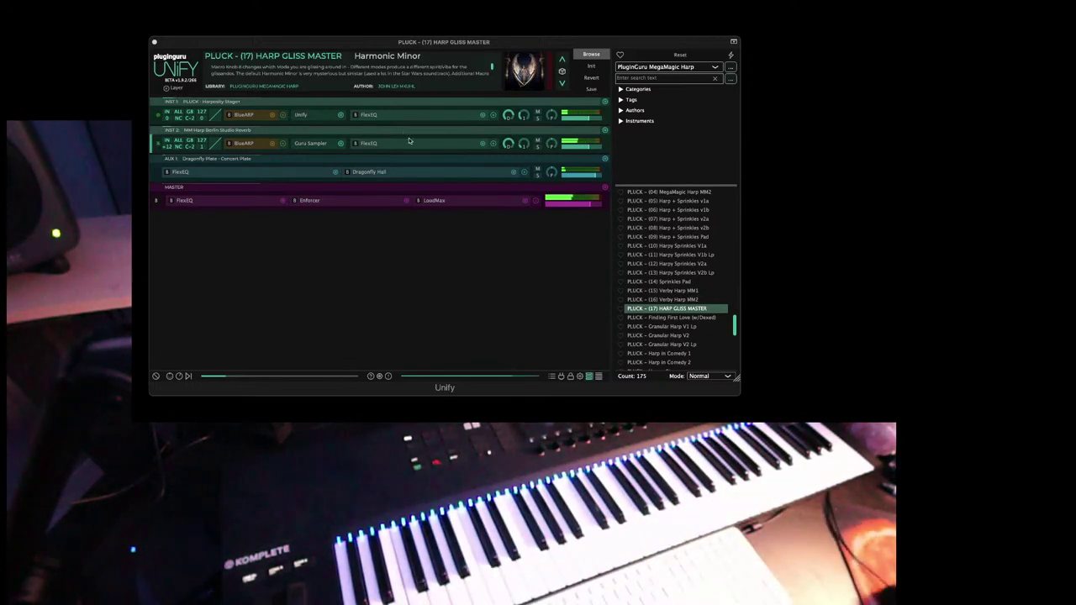
Step: Show the on-screen keyboard and adjust the MASTER FlexEQ bands, with Peak 2 gain at about +7.8 dB and High Shelf gain at +5.10 dB
{"action": "left_click", "coordinate": [169, 376]}
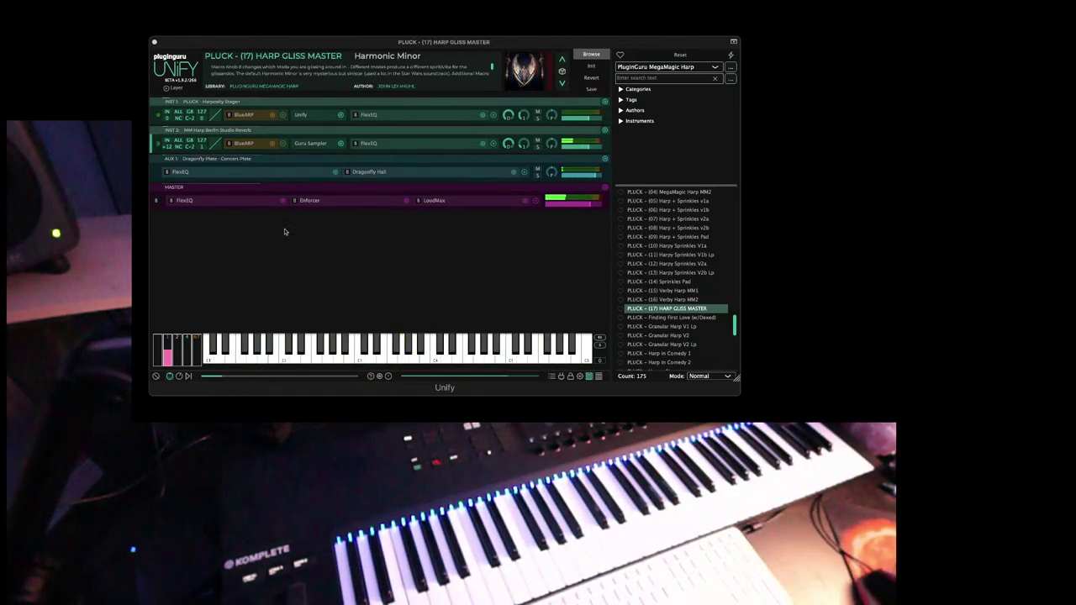
{"action": "left_click", "coordinate": [183, 201]}
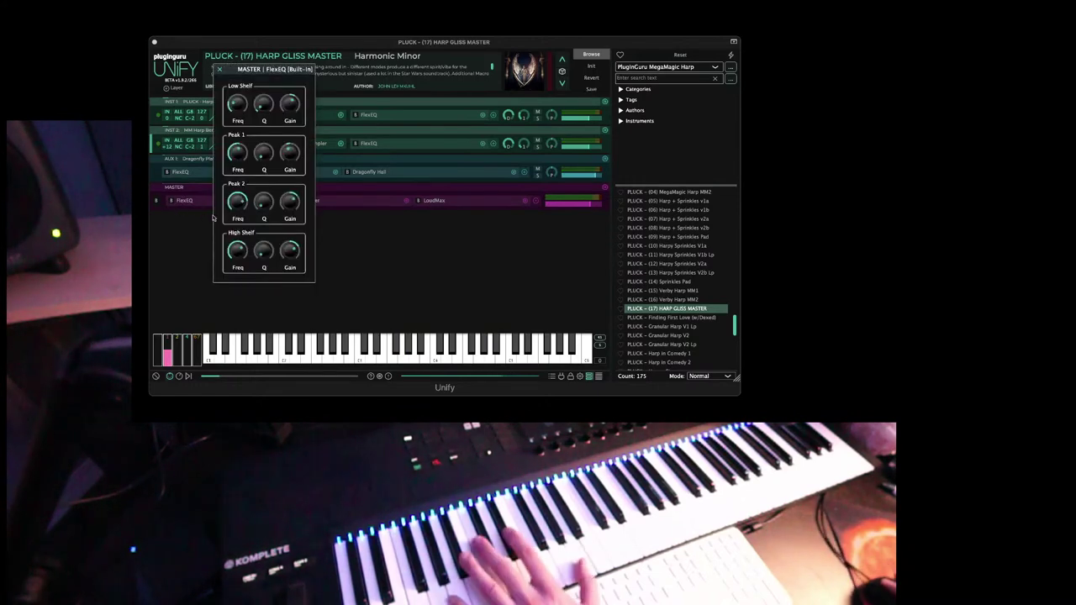
{"action": "left_click_drag", "start_coordinate": [290, 206], "coordinate": [293, 187]}
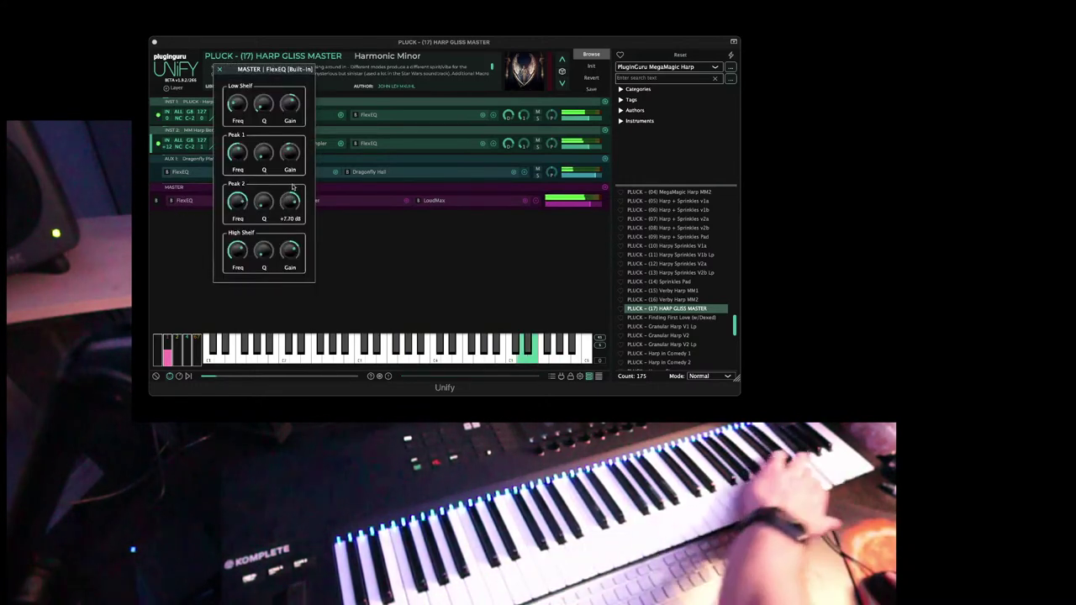
{"action": "mouse_move", "coordinate": [292, 149]}
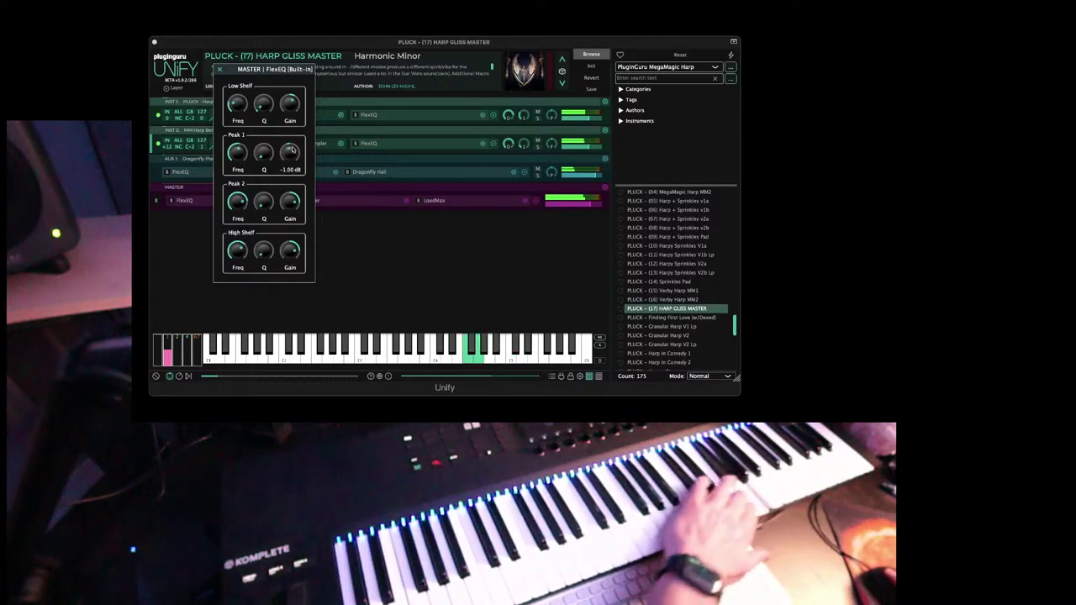
{"action": "left_click_drag", "start_coordinate": [238, 152], "coordinate": [249, 128]}
{"action": "mouse_move", "coordinate": [289, 154]}
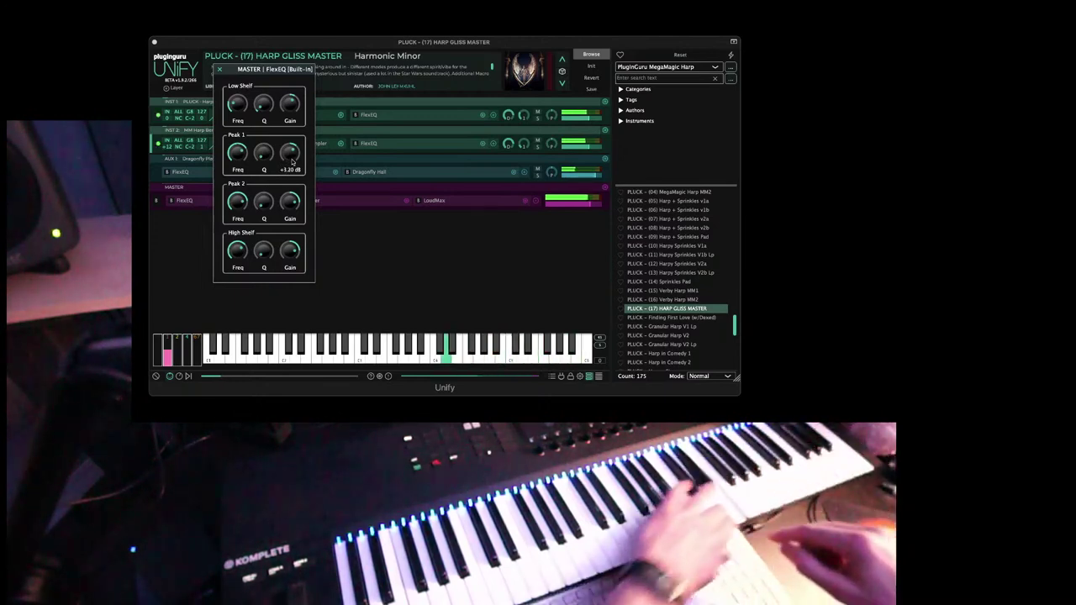
{"action": "mouse_move", "coordinate": [292, 249]}
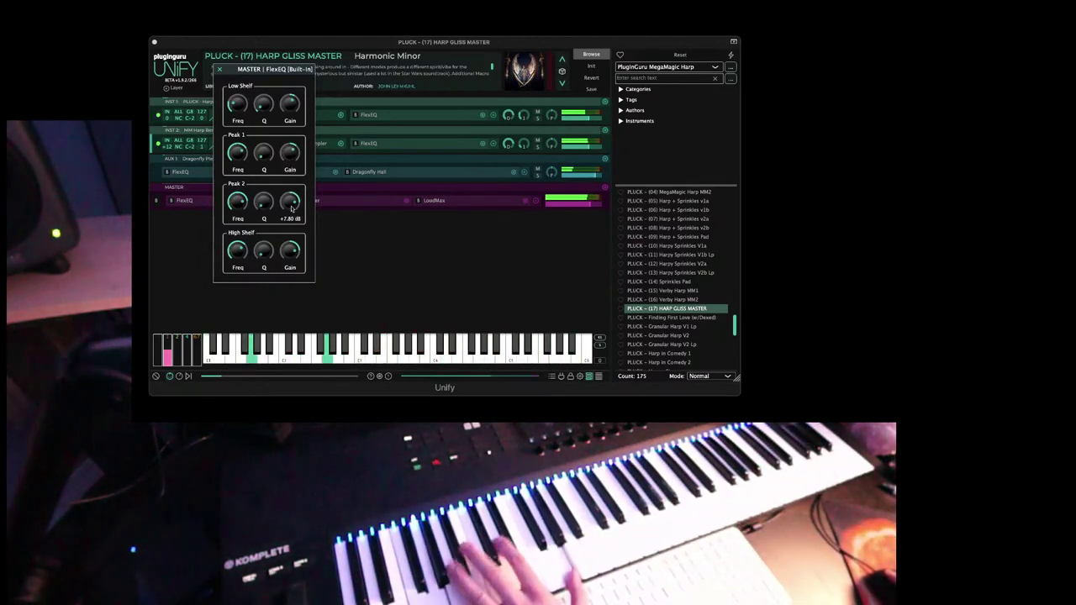
{"action": "left_click_drag", "start_coordinate": [293, 249], "coordinate": [299, 255]}
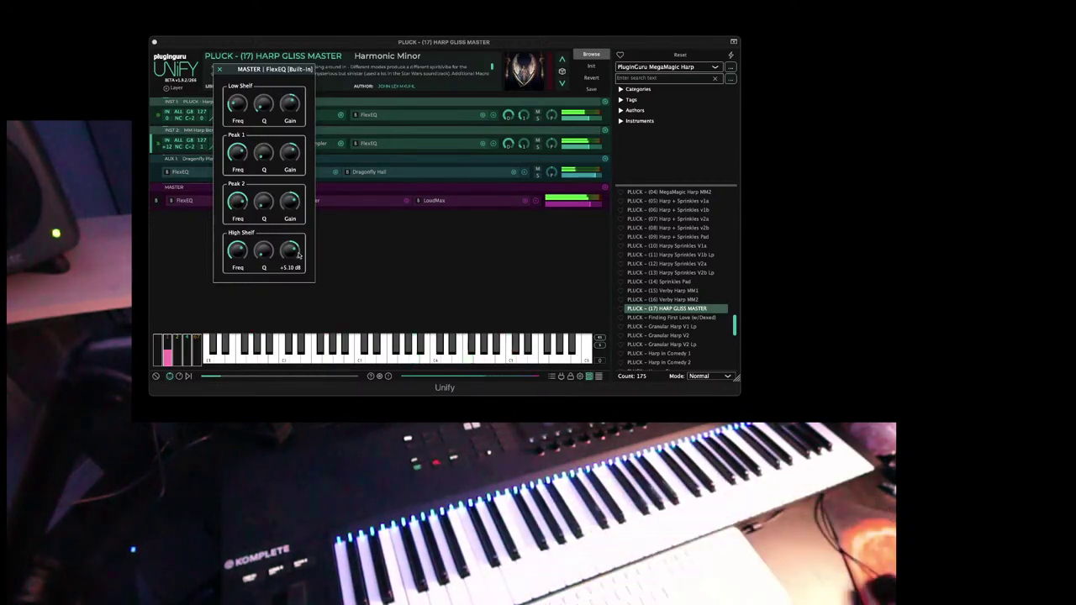
{"action": "left_click", "coordinate": [220, 69]}
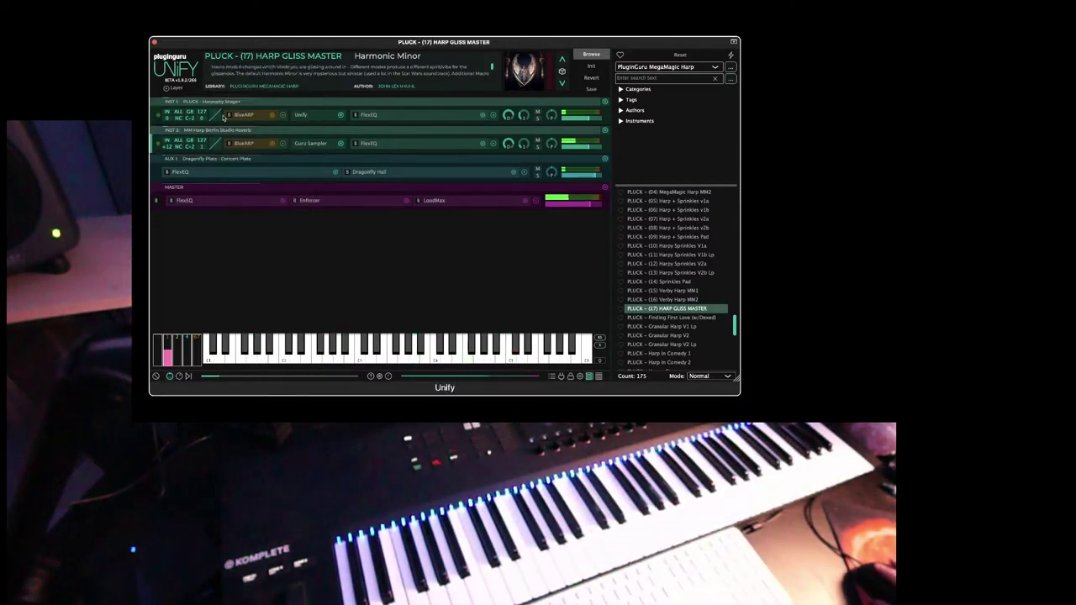
Step: Show the macro knobs of the HARP GLISS MASTER patch in place of the on-screen keyboard
{"action": "left_click", "coordinate": [179, 377]}
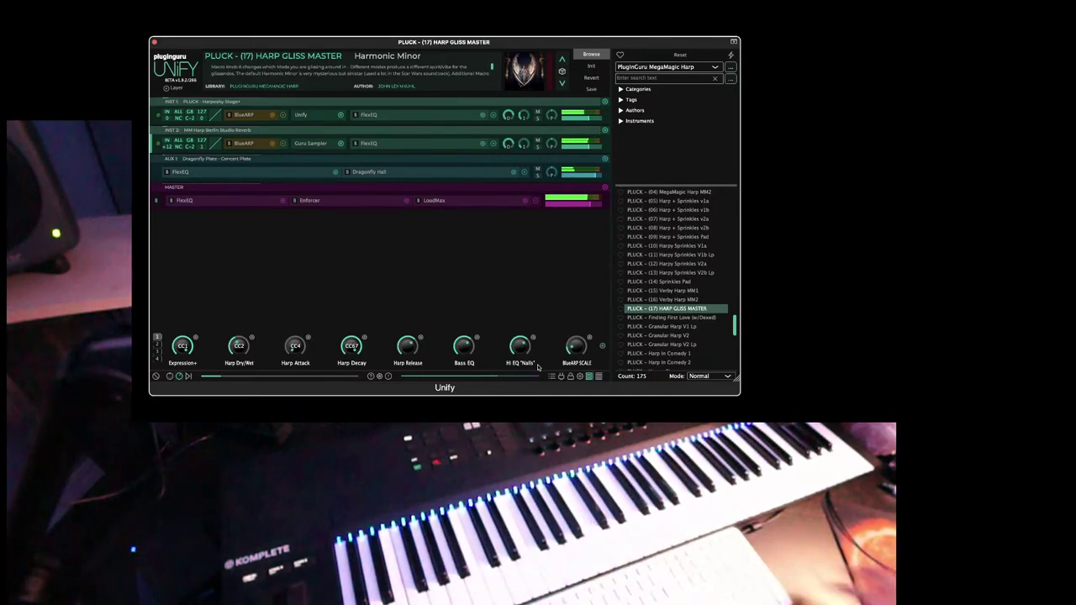
Step: Switch to Chrome and play the SweetHarp Springtime (Dressed) audio demo on the MegaMagic Harp for Unify product page
{"action": "left_click", "coordinate": [801, 220]}
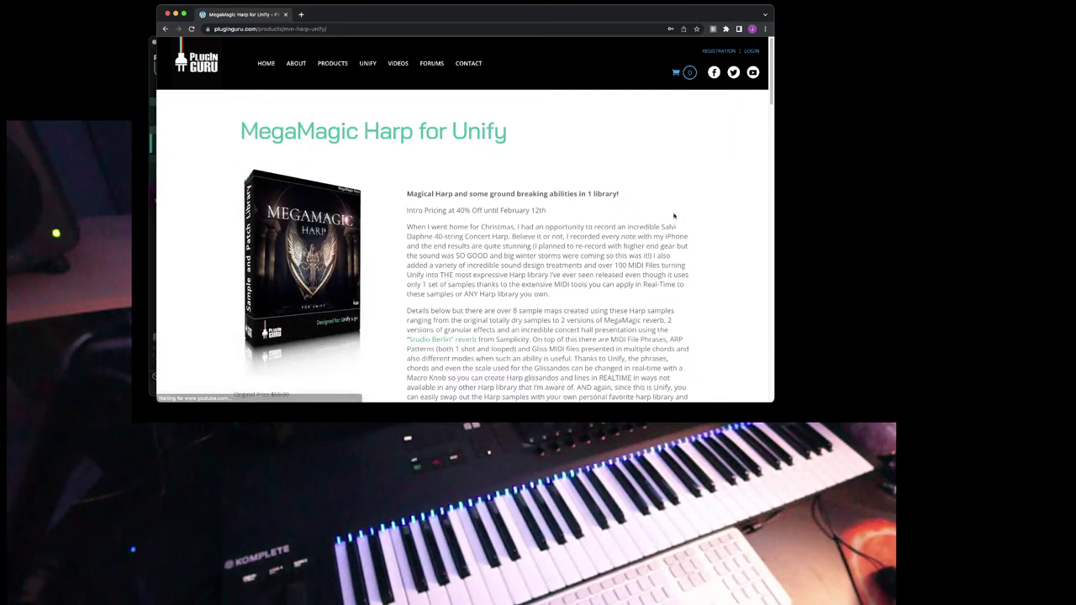
{"action": "scroll", "coordinate": [469, 245], "scroll_direction": "down", "scroll_amount": 10}
{"action": "scroll", "coordinate": [439, 218], "scroll_direction": "up", "scroll_amount": 10}
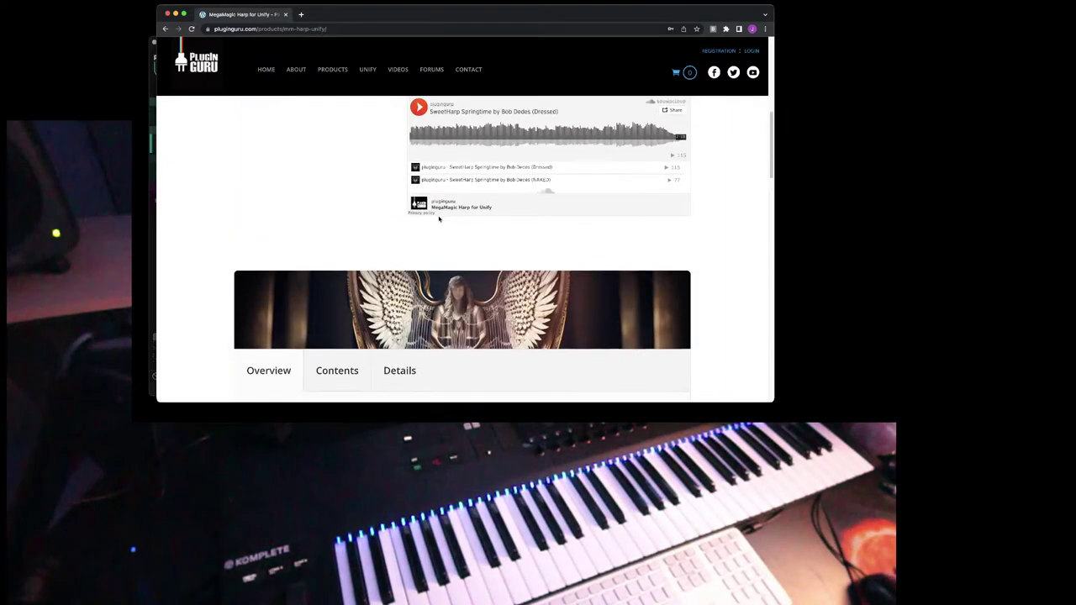
{"action": "left_click", "coordinate": [418, 171]}
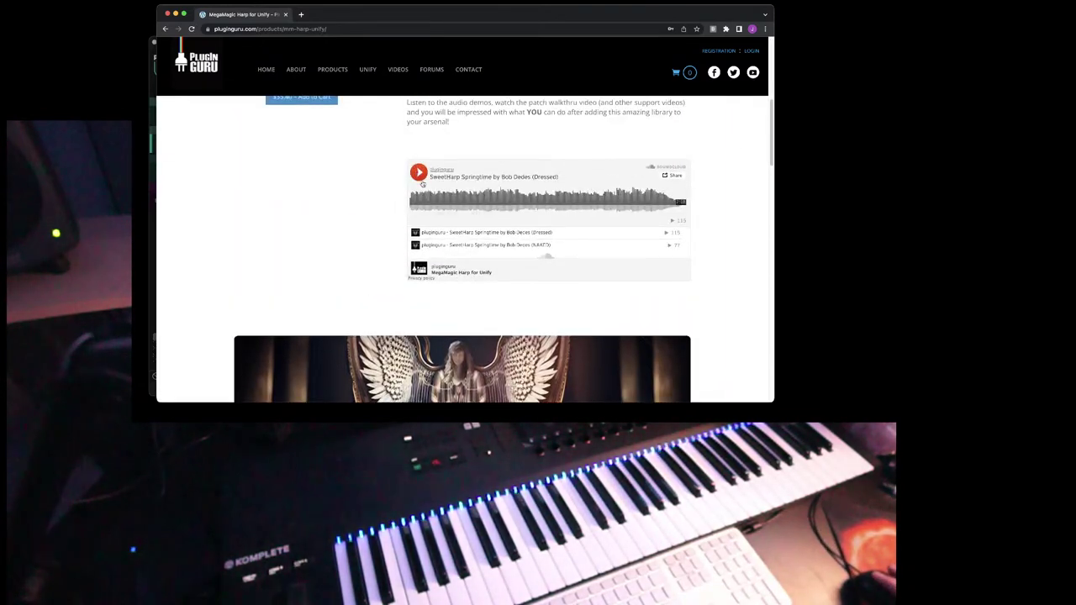
{"action": "key", "text": "super+Tab"}
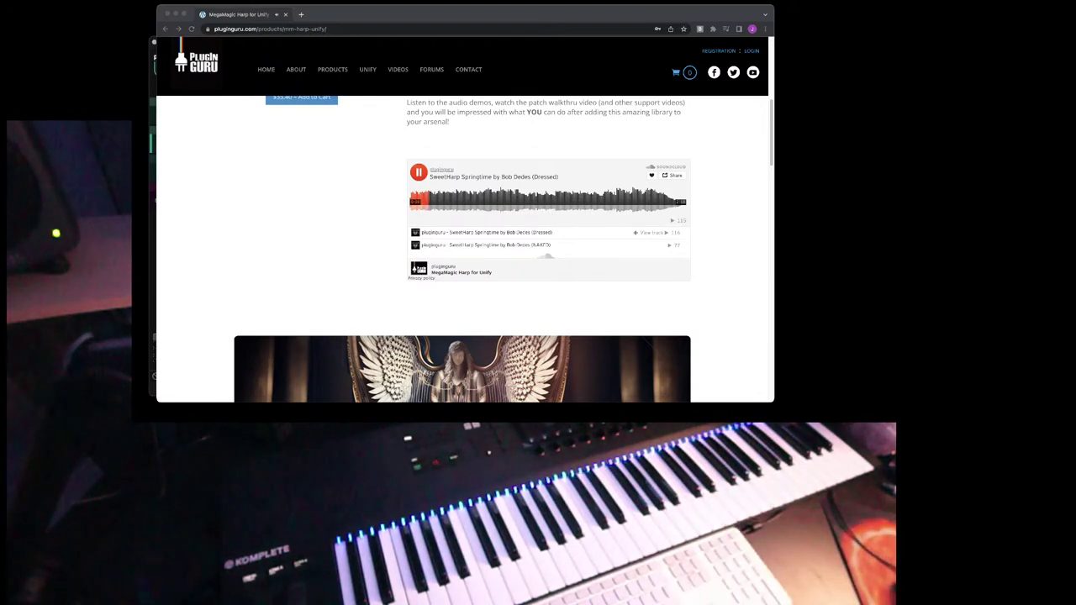
Step: Look over the product page, skip ahead in the playing audio demo, and close the browser window
{"action": "scroll", "coordinate": [607, 259], "scroll_direction": "down", "scroll_amount": 1}
{"action": "scroll", "coordinate": [739, 300], "scroll_direction": "down", "scroll_amount": 3}
{"action": "scroll", "coordinate": [739, 299], "scroll_direction": "up", "scroll_amount": 3}
{"action": "scroll", "coordinate": [739, 300], "scroll_direction": "down", "scroll_amount": 2}
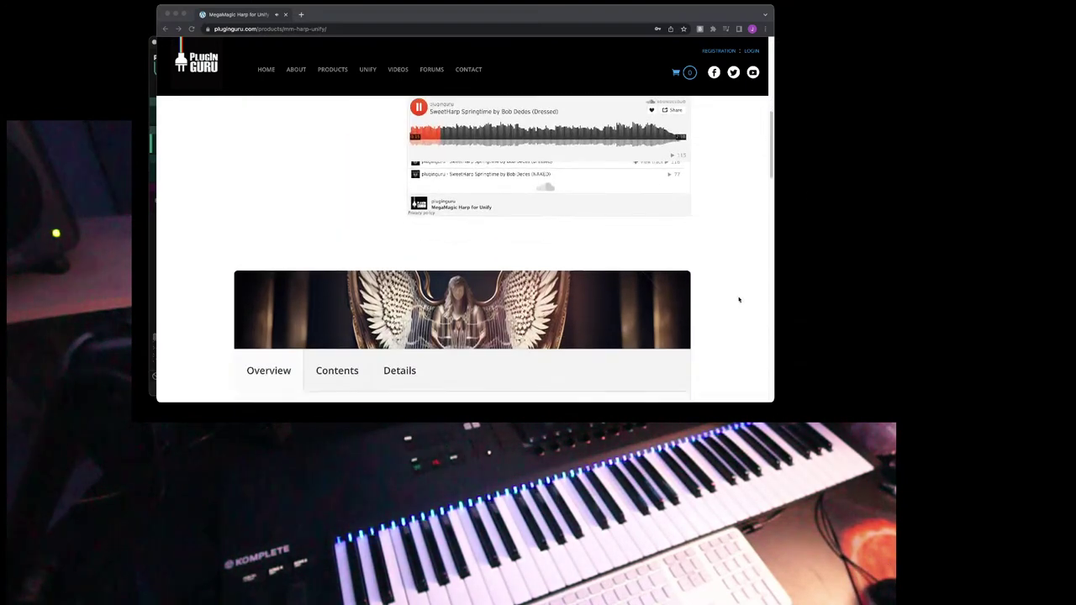
{"action": "left_click", "coordinate": [772, 166]}
{"action": "scroll", "coordinate": [770, 159], "scroll_direction": "up", "scroll_amount": 1}
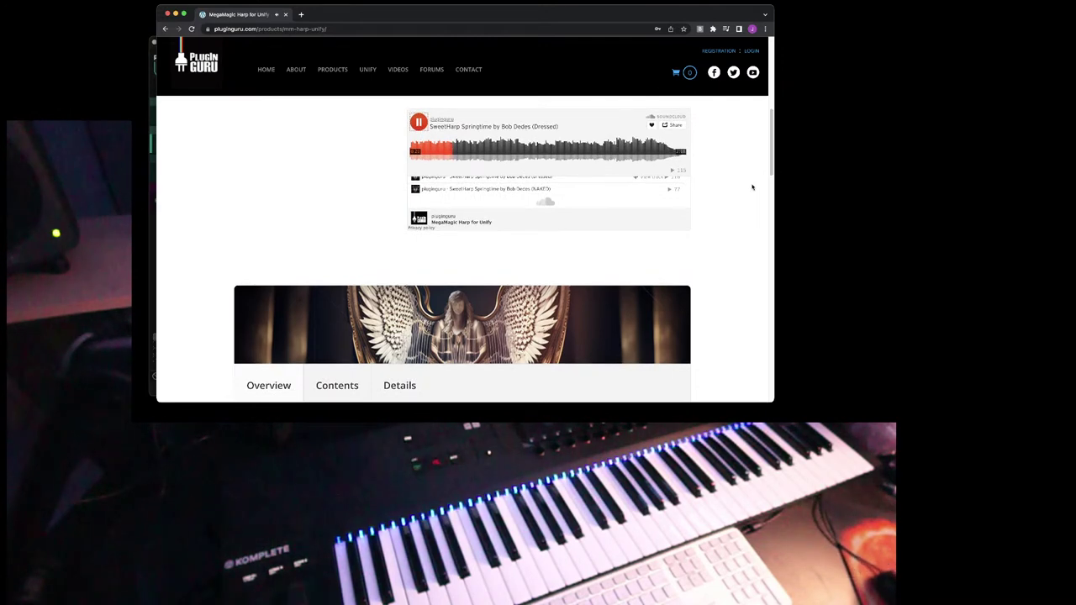
{"action": "left_click", "coordinate": [506, 151]}
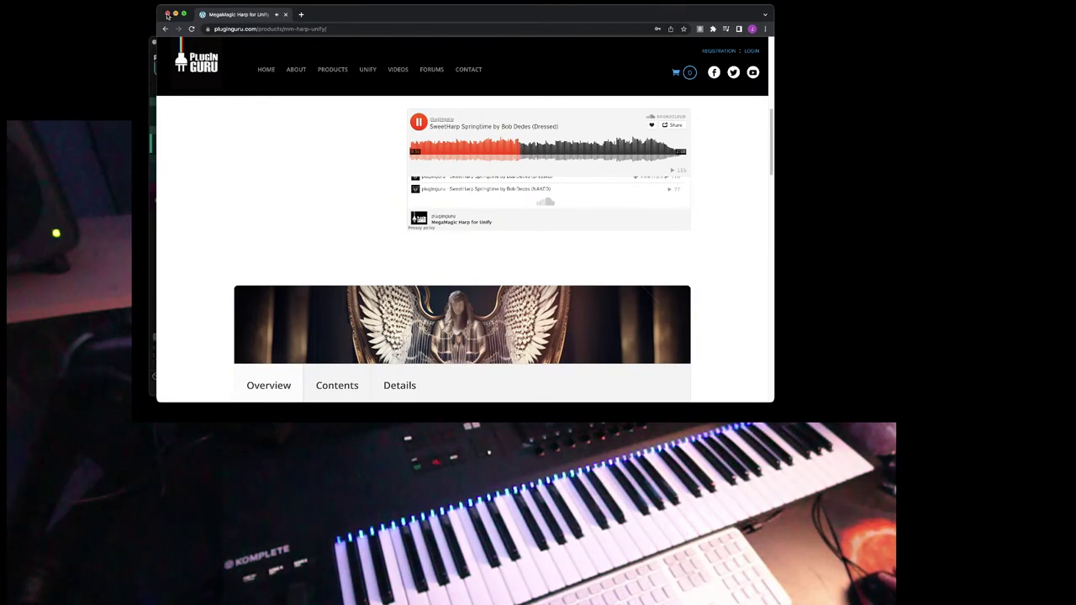
{"action": "left_click", "coordinate": [168, 14]}
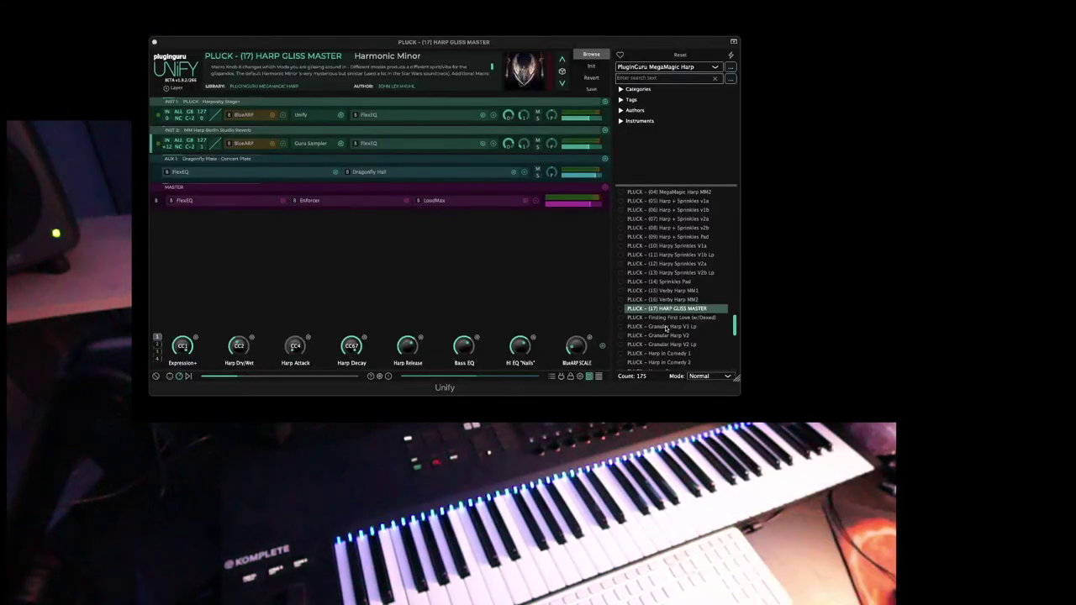
Step: Switch to the ORCH - Full Orchestra Long window, check INST 1's MIDI source, and open the BlueARP on the MIDI effect layer
{"action": "key", "text": "super+Tab"}
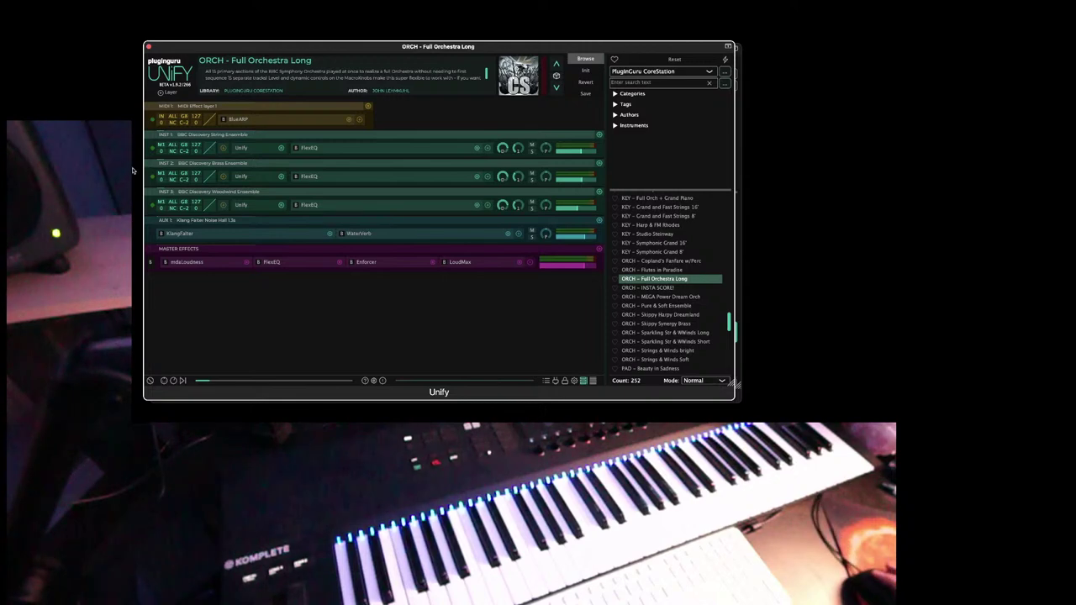
{"action": "left_click", "coordinate": [164, 147]}
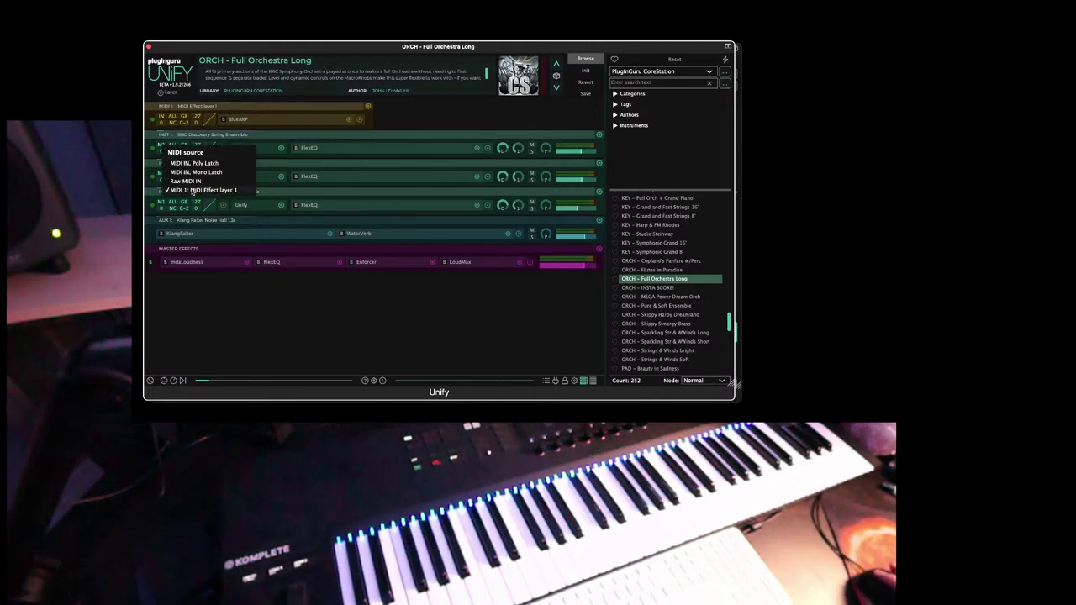
{"action": "left_click", "coordinate": [214, 108]}
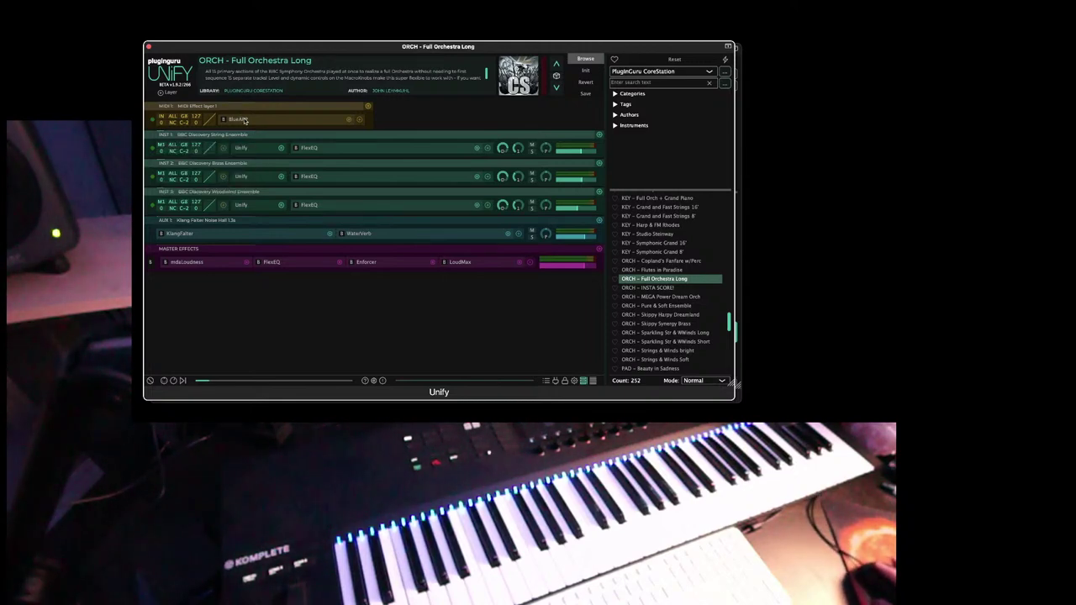
{"action": "left_click", "coordinate": [239, 119]}
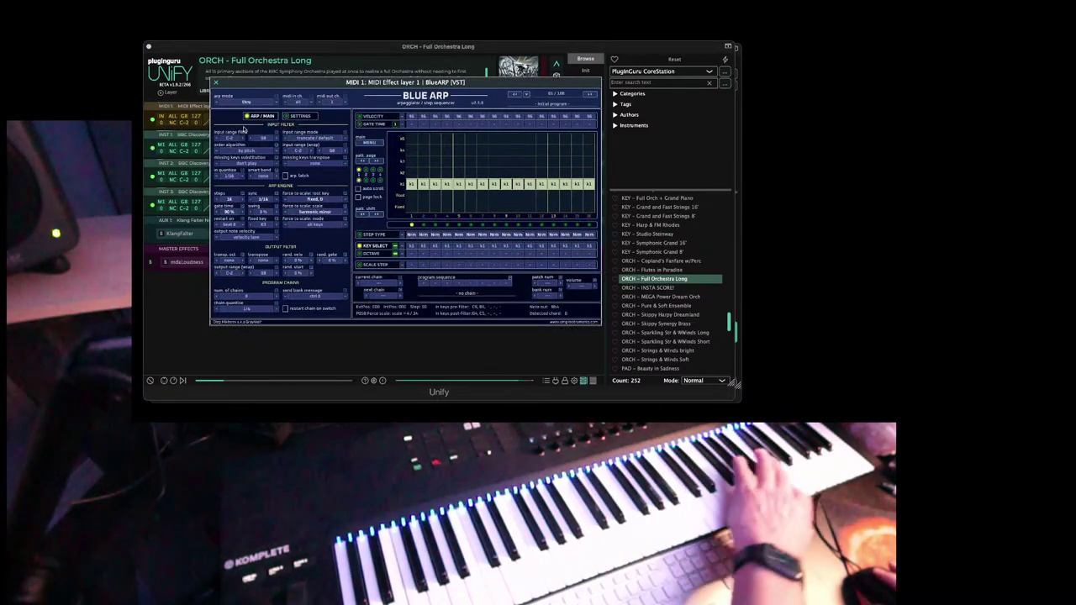
Step: Try the pentatonic Major scale in the MIDI layer's BlueARP force to scale, restore harmonic minor, and close the editor
{"action": "left_click", "coordinate": [289, 212]}
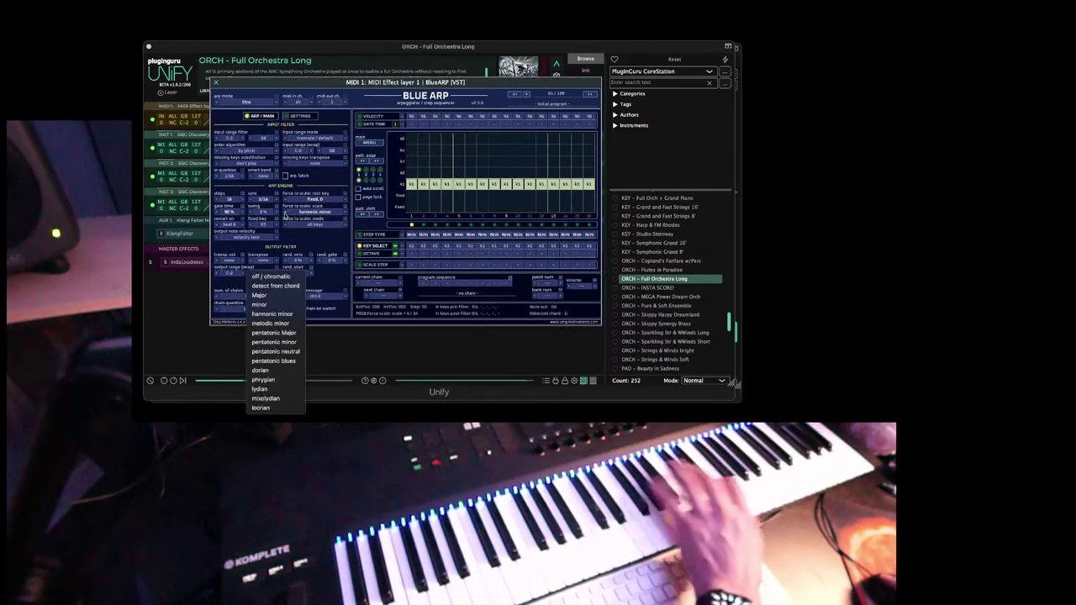
{"action": "left_click", "coordinate": [274, 333]}
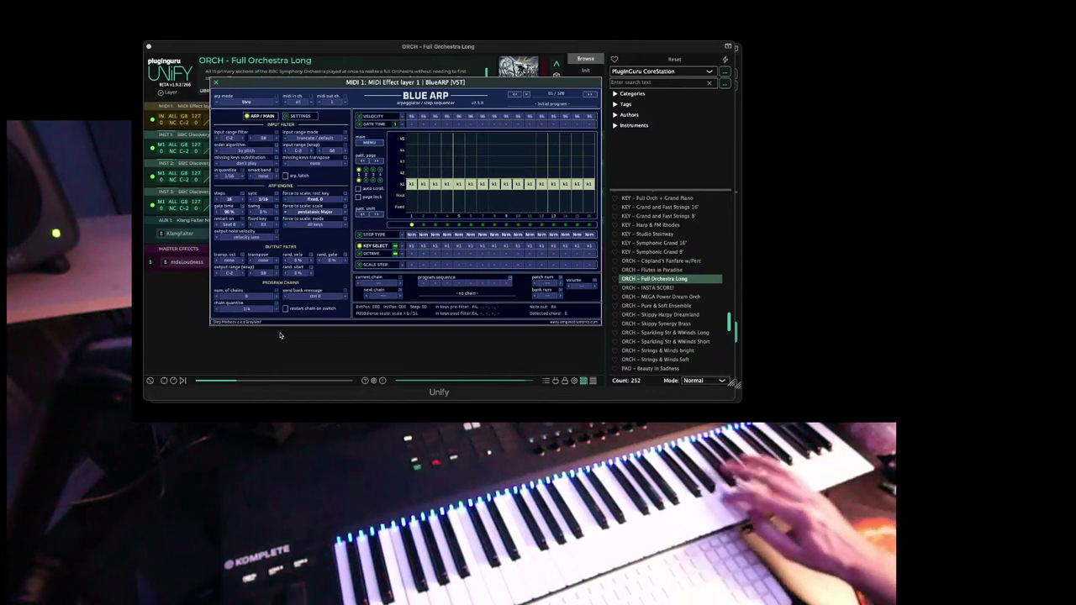
{"action": "left_click", "coordinate": [286, 214]}
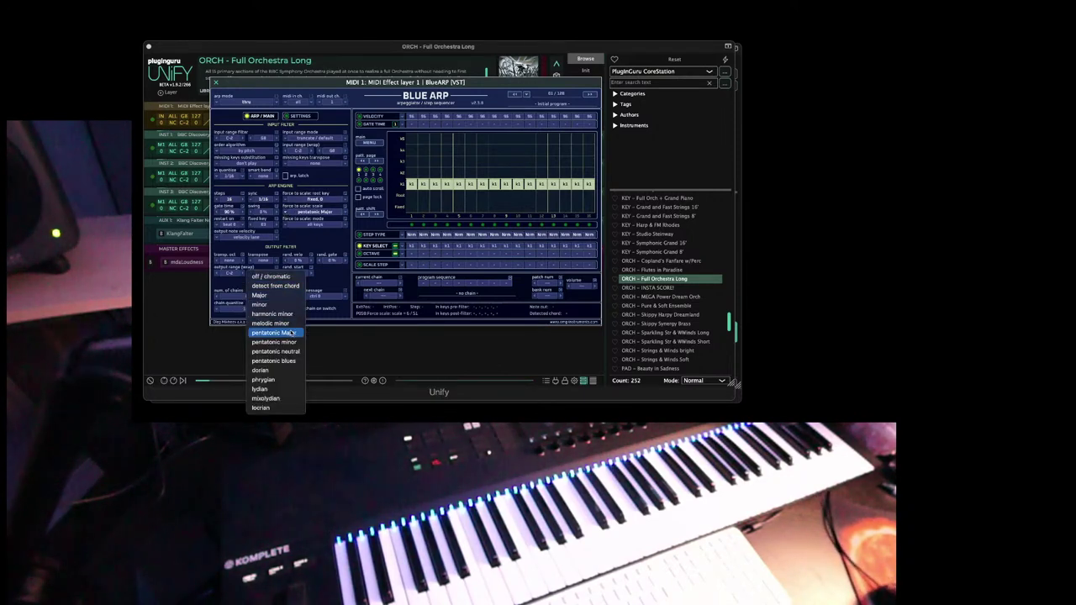
{"action": "left_click", "coordinate": [281, 316]}
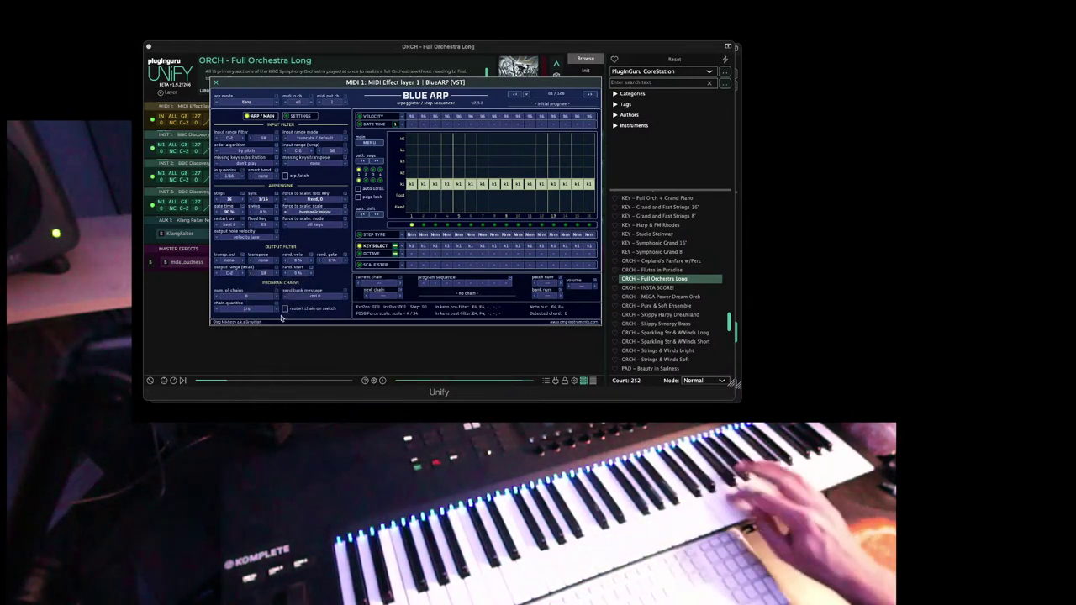
{"action": "left_click", "coordinate": [216, 82]}
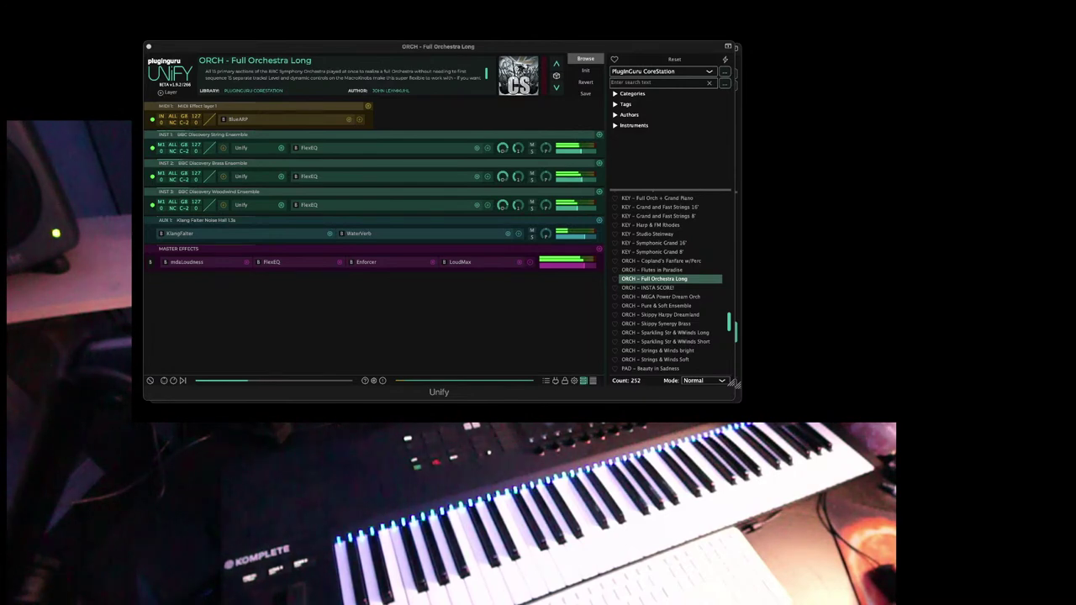
Step: Toggle the bypass of the BlueARP on the Full Orchestra Long patch's MIDI effect layer
{"action": "left_click", "coordinate": [221, 120]}
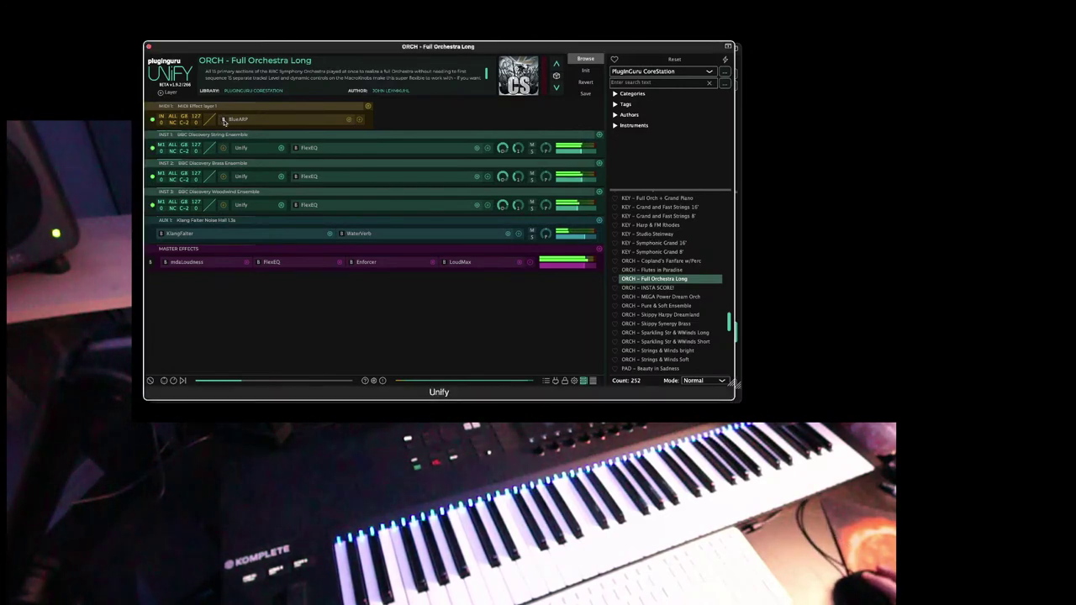
{"action": "left_click", "coordinate": [223, 119]}
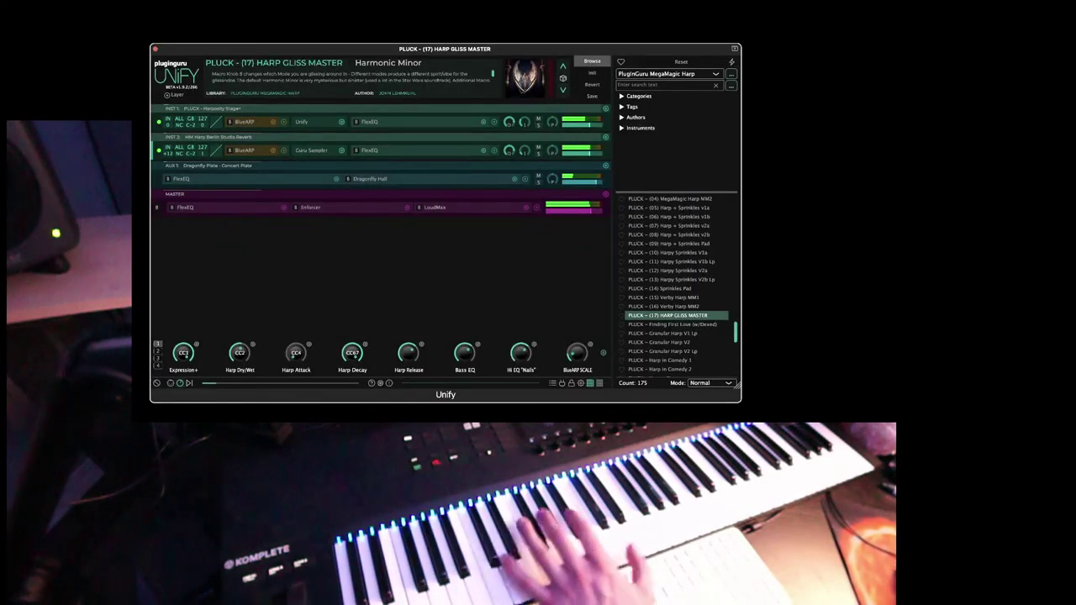
Step: Bring up the Logic Pro Tracks window, and shrink and move the HARP GLISS MASTER plugin window clear of the track list
{"action": "left_click", "coordinate": [396, 23]}
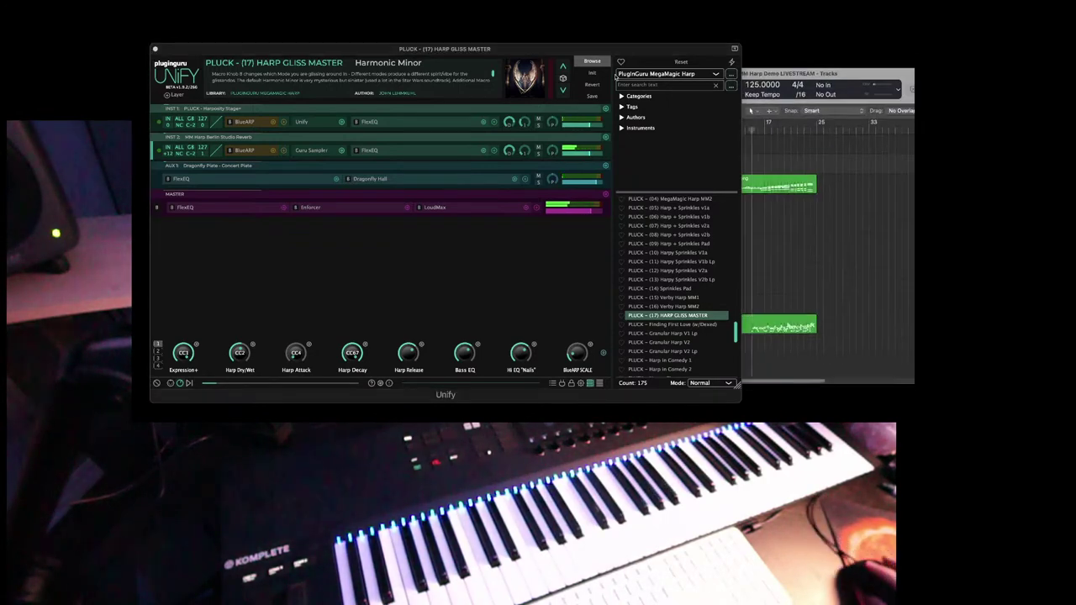
{"action": "left_click_drag", "start_coordinate": [396, 23], "coordinate": [322, 13]}
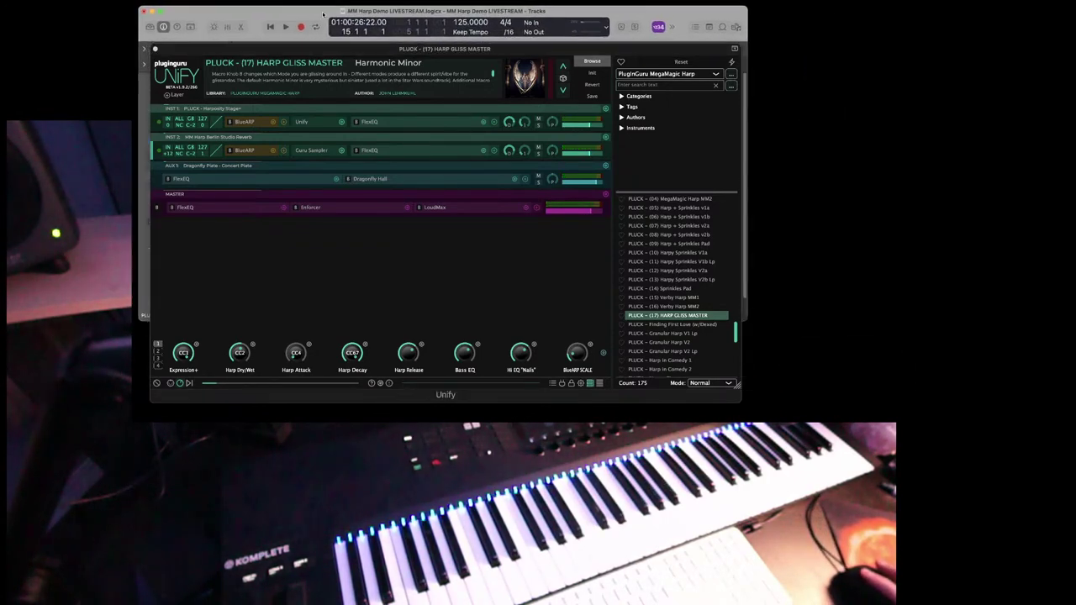
{"action": "key", "text": "super+Tab"}
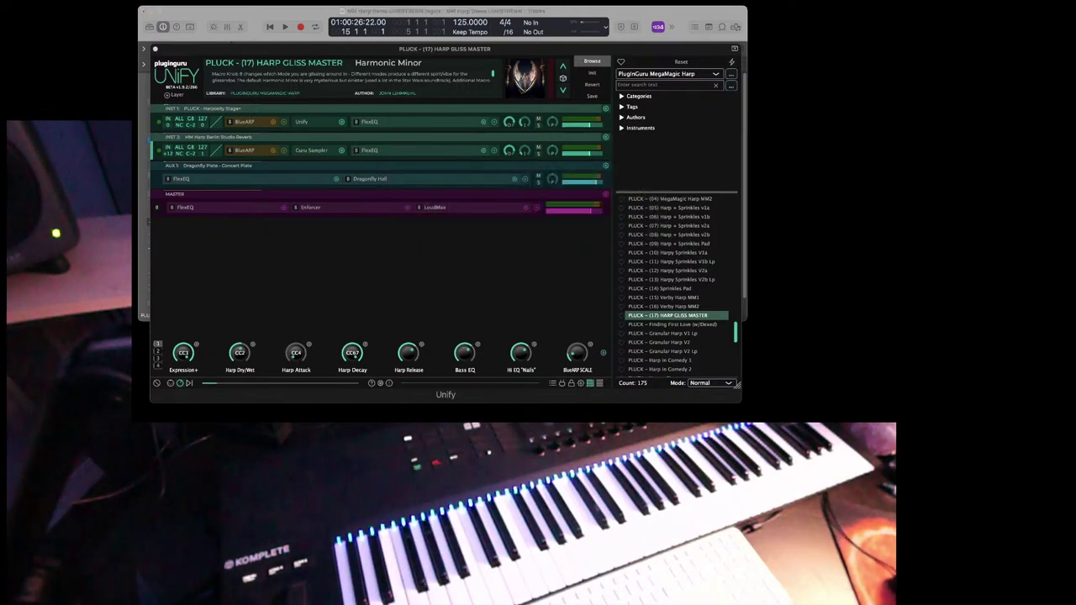
{"action": "left_click_drag", "start_coordinate": [462, 51], "coordinate": [500, 72]}
{"action": "left_click_drag", "start_coordinate": [775, 393], "coordinate": [590, 273]}
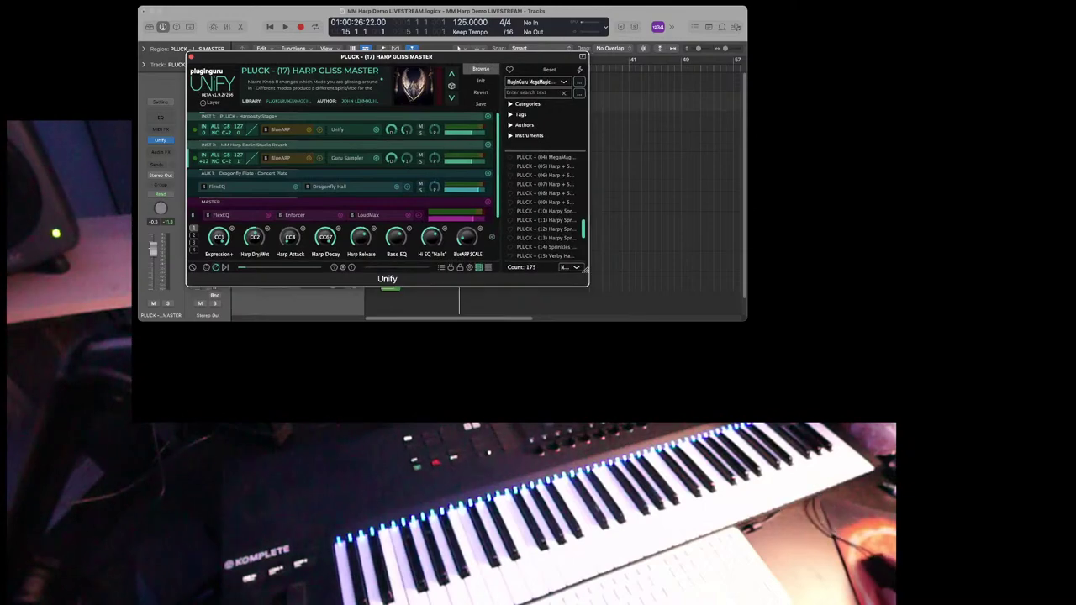
{"action": "left_click_drag", "start_coordinate": [507, 54], "coordinate": [745, 174]}
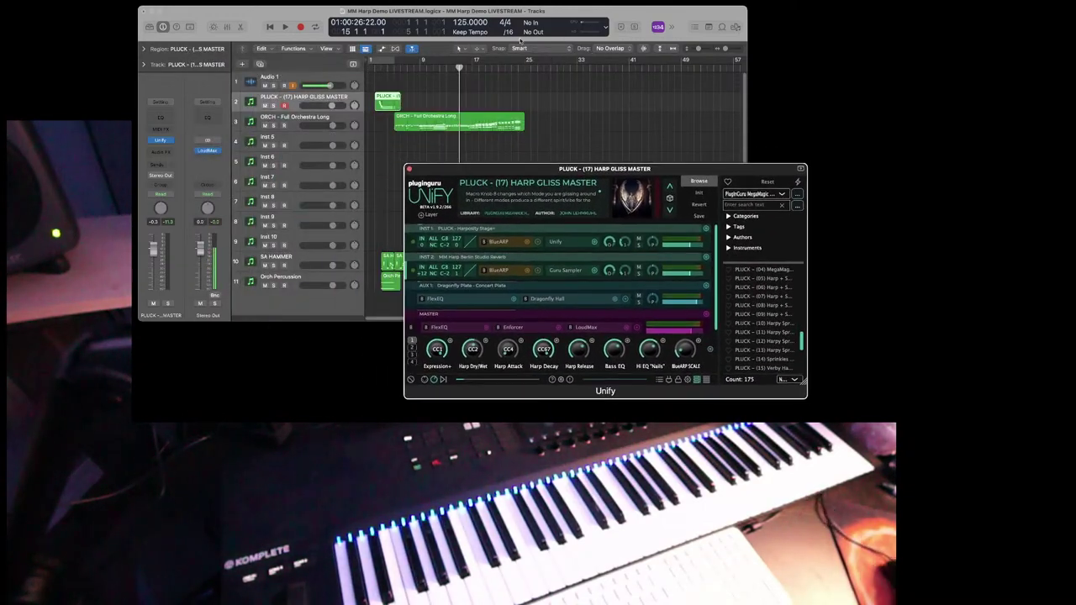
Step: Play the arrangement from the beginning, shift the plugin window further off the tracks, and stop playback
{"action": "left_click", "coordinate": [588, 99]}
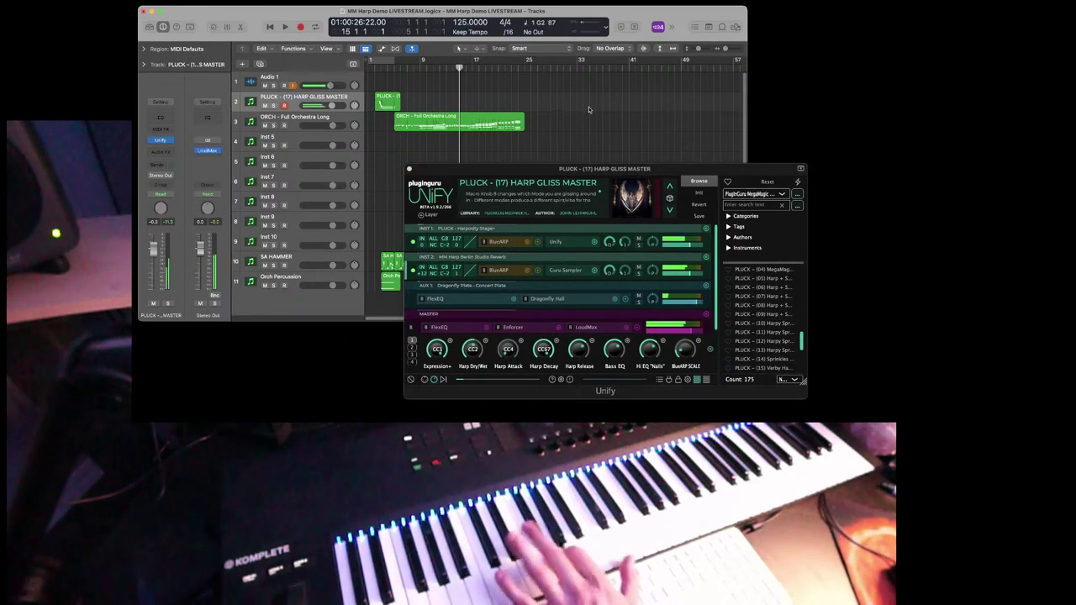
{"action": "key", "text": "XF86AudioMute"}
{"action": "key", "text": "Return"}
{"action": "key", "text": "space"}
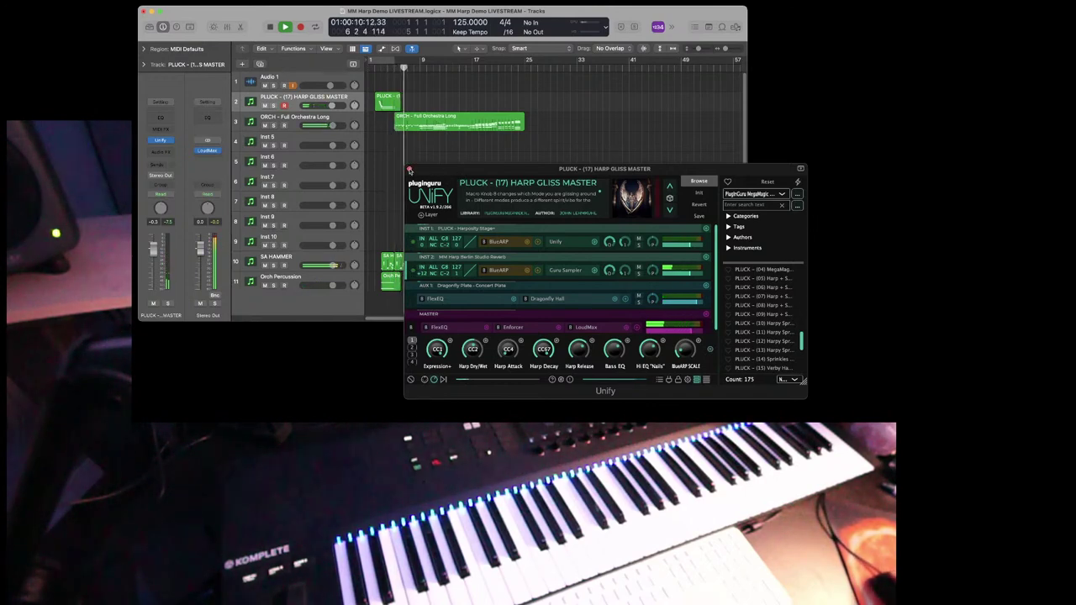
{"action": "left_click_drag", "start_coordinate": [435, 172], "coordinate": [512, 169]}
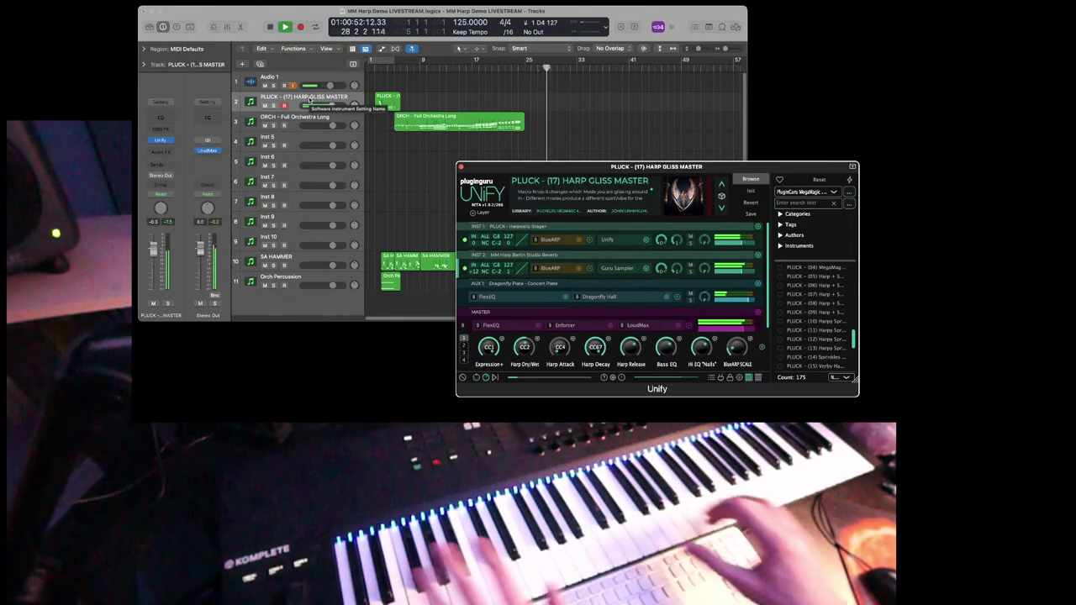
{"action": "key", "text": "space"}
Step: Record a harp take on the HARP GLISS MASTER track over the orchestra part, discarding the first attempt and recording again
{"action": "key", "text": "r"}
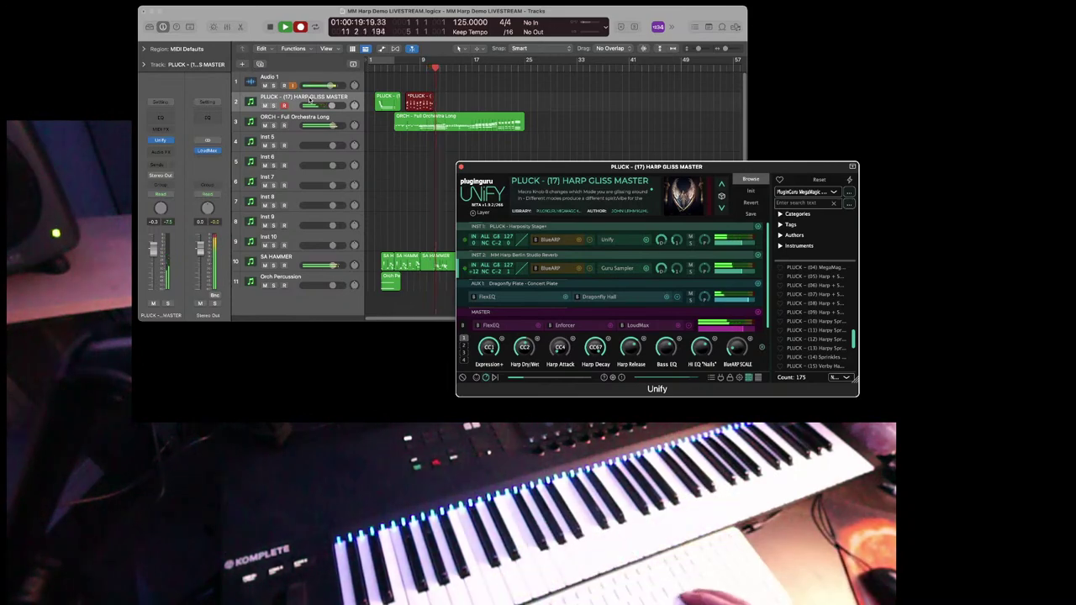
{"action": "key", "text": "super+period"}
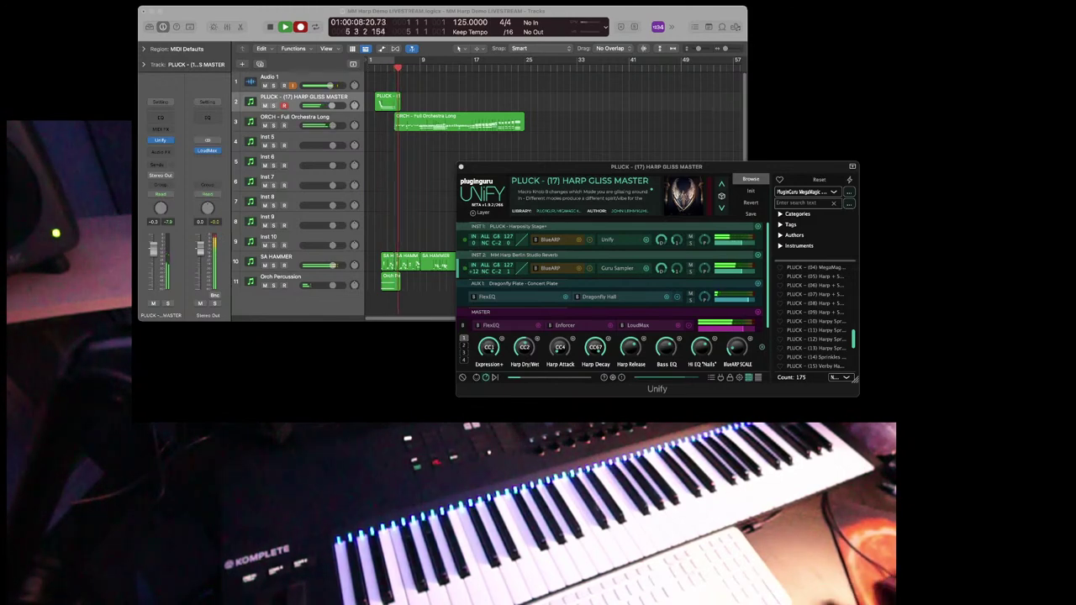
{"action": "key", "text": "super+Tab"}
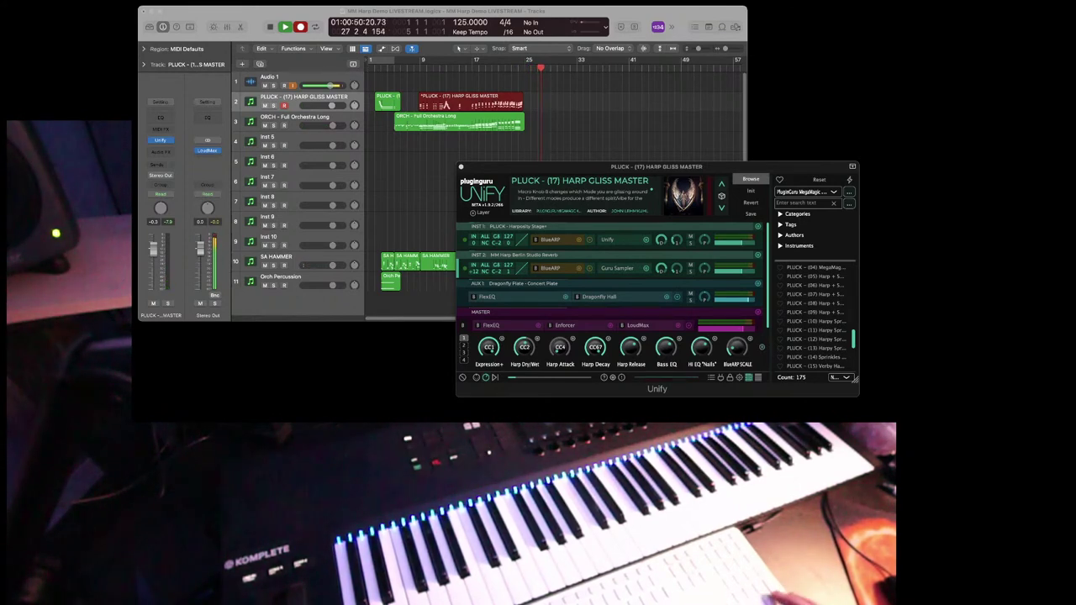
{"action": "key", "text": "space"}
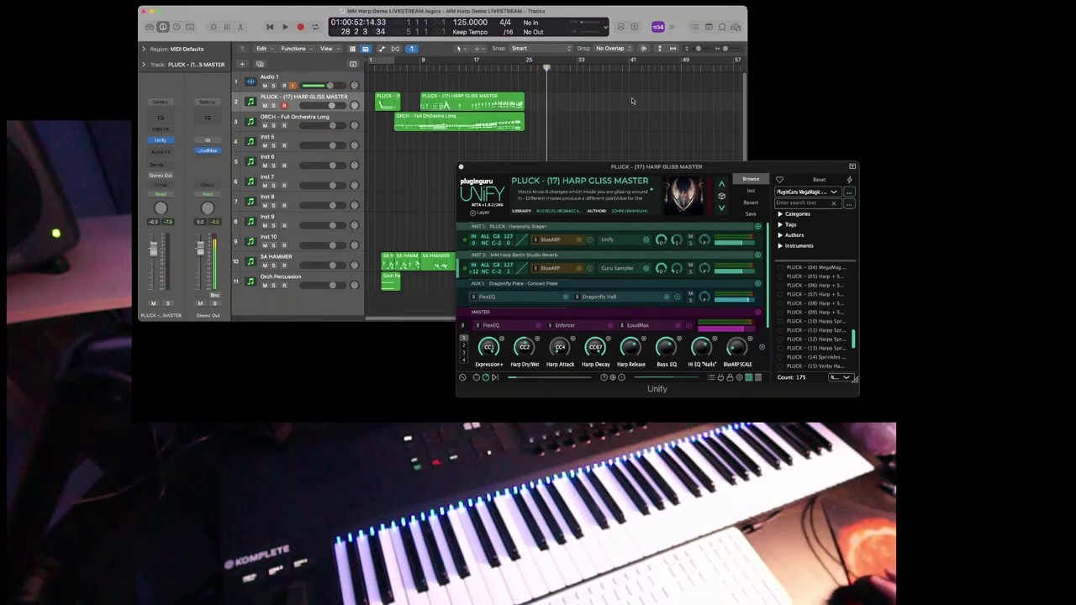
Step: Play back the newly recorded harp region with Unify's on-screen keyboard shown in place of the macro knobs
{"action": "left_click", "coordinate": [508, 101]}
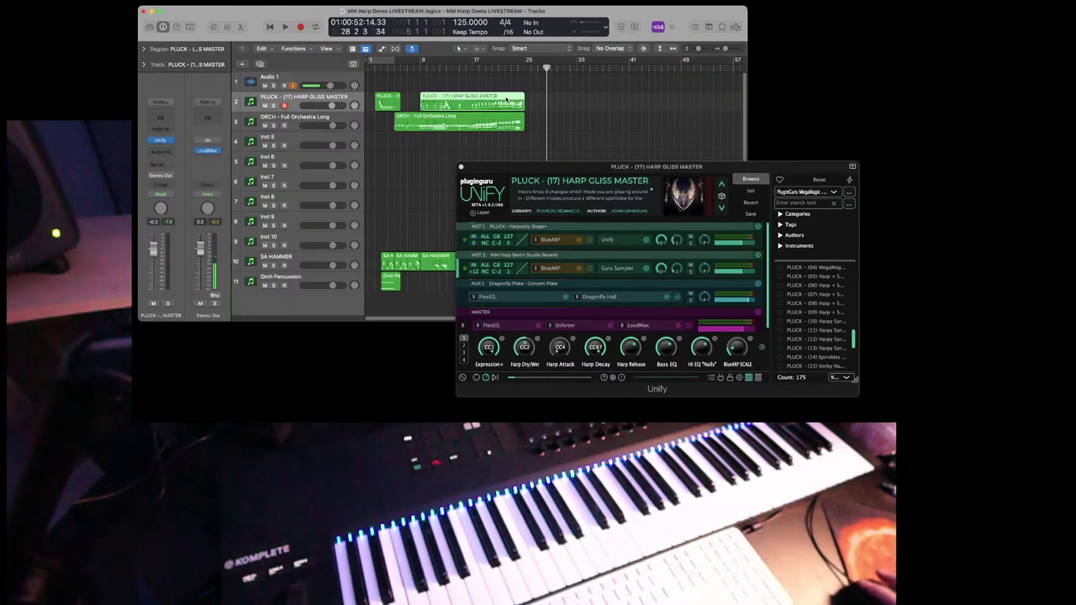
{"action": "key", "text": "shift+Return"}
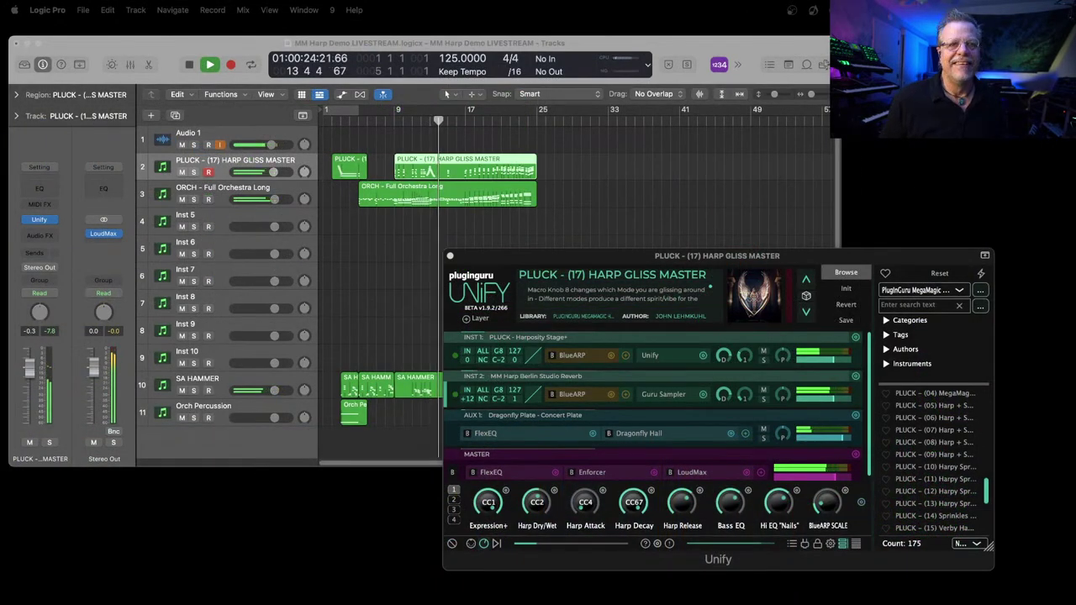
{"action": "left_click_drag", "start_coordinate": [947, 263], "coordinate": [969, 282]}
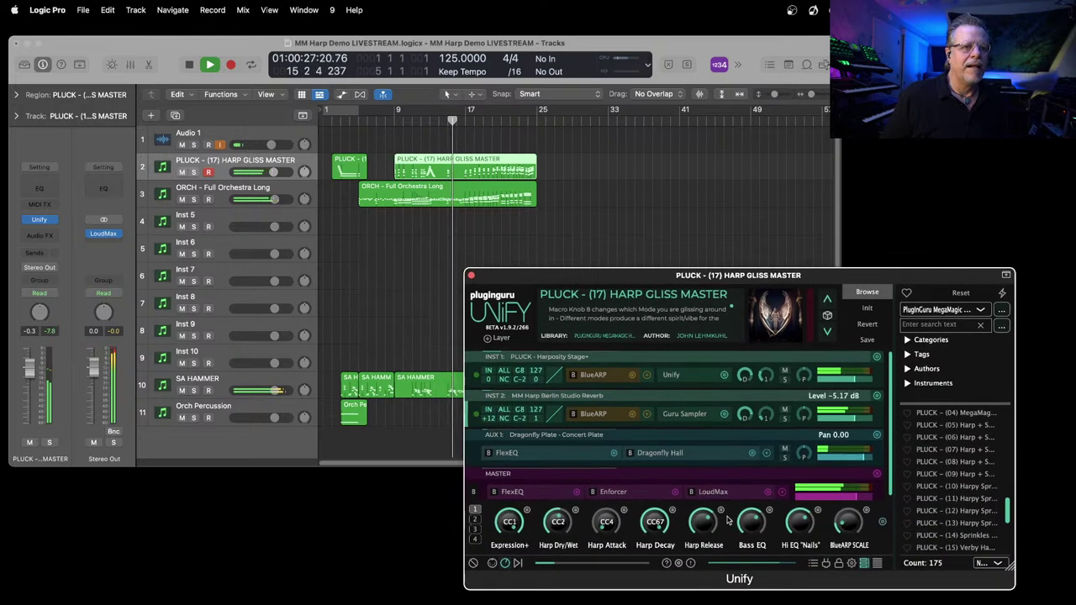
{"action": "left_click", "coordinate": [492, 563]}
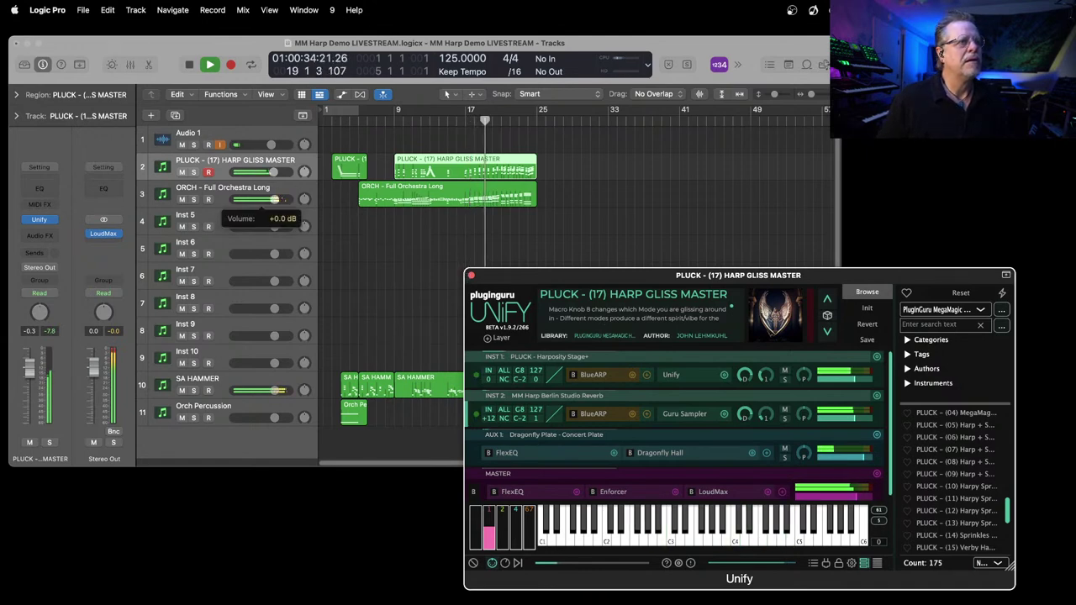
{"action": "left_click", "coordinate": [274, 199]}
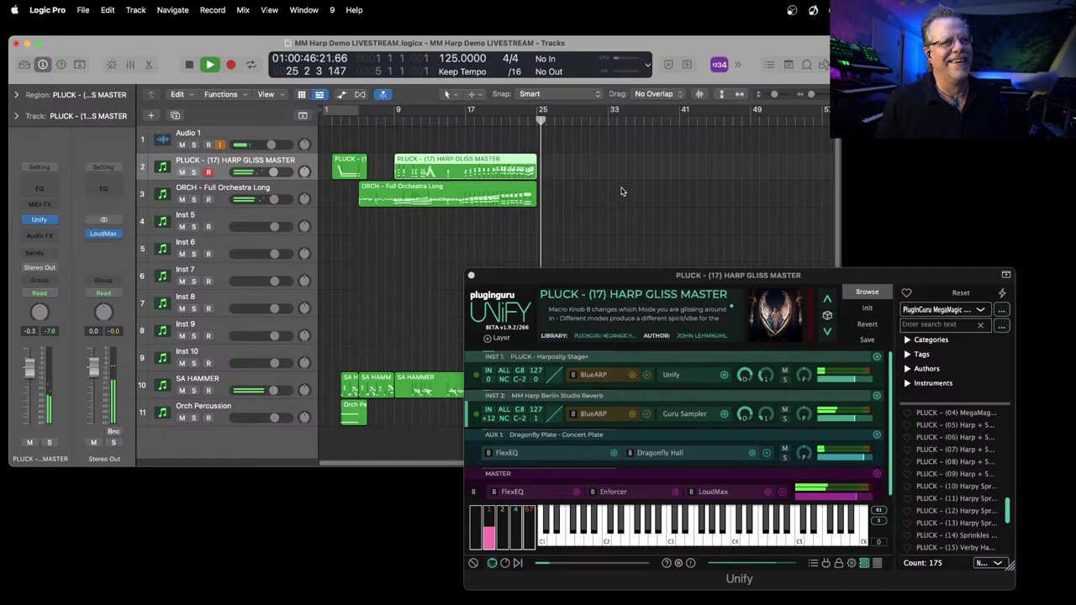
{"action": "key", "text": "space"}
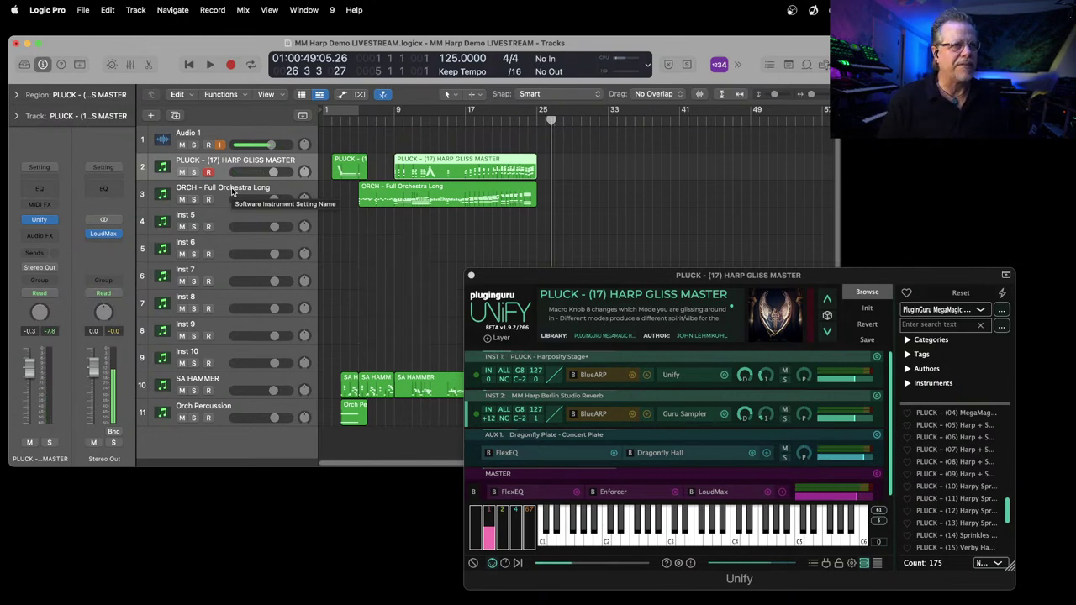
Step: Select the Inst 5 track and load Unify as its instrument
{"action": "left_click", "coordinate": [265, 221]}
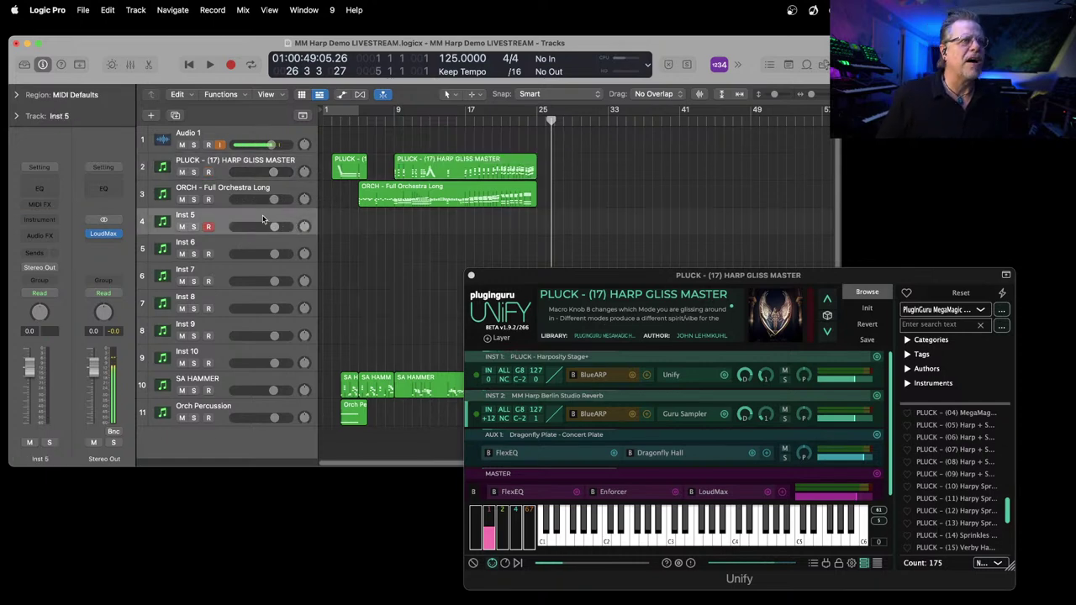
{"action": "left_click", "coordinate": [40, 219]}
{"action": "mouse_move", "coordinate": [52, 254]}
{"action": "left_click", "coordinate": [157, 253]}
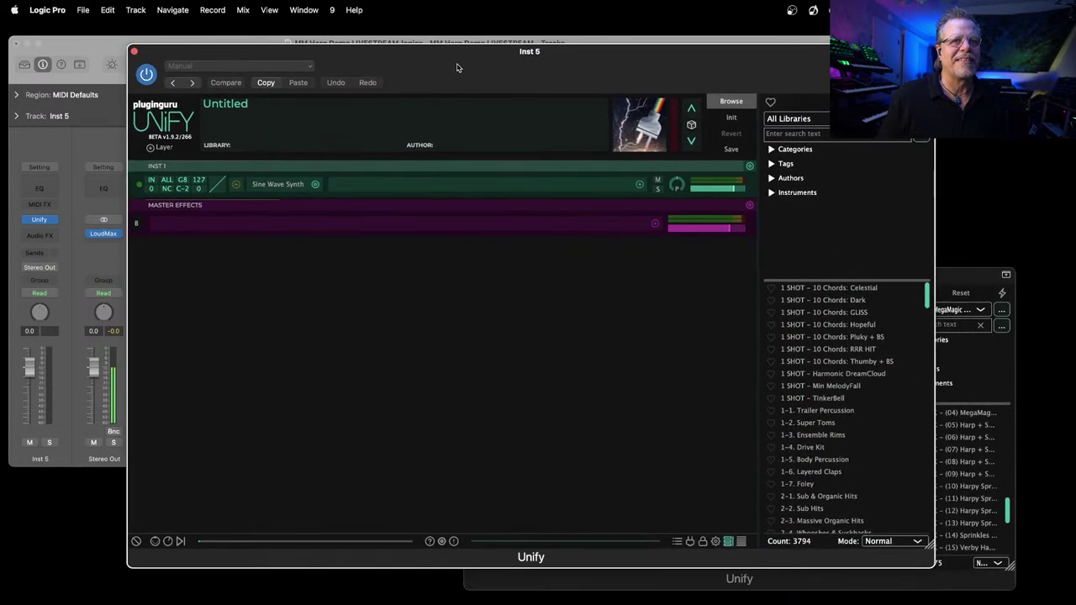
Step: Shrink the Inst 5 Unify window and move it below the recorded regions so the arrangement is uncovered
{"action": "left_click", "coordinate": [919, 541]}
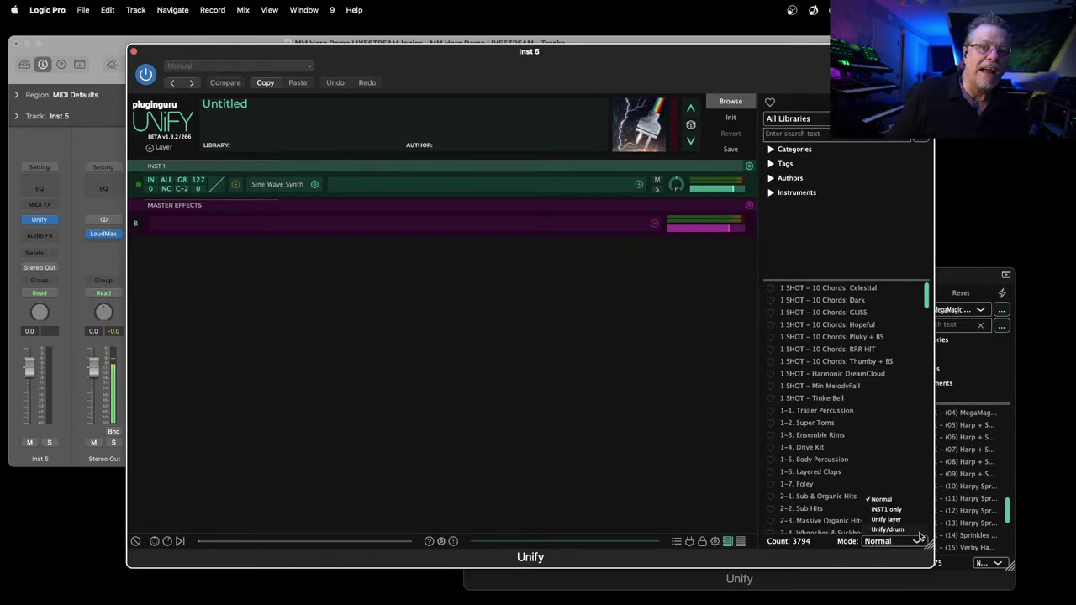
{"action": "left_click", "coordinate": [931, 557]}
{"action": "left_click_drag", "start_coordinate": [929, 545], "coordinate": [664, 401]}
{"action": "left_click_drag", "start_coordinate": [536, 57], "coordinate": [856, 242]}
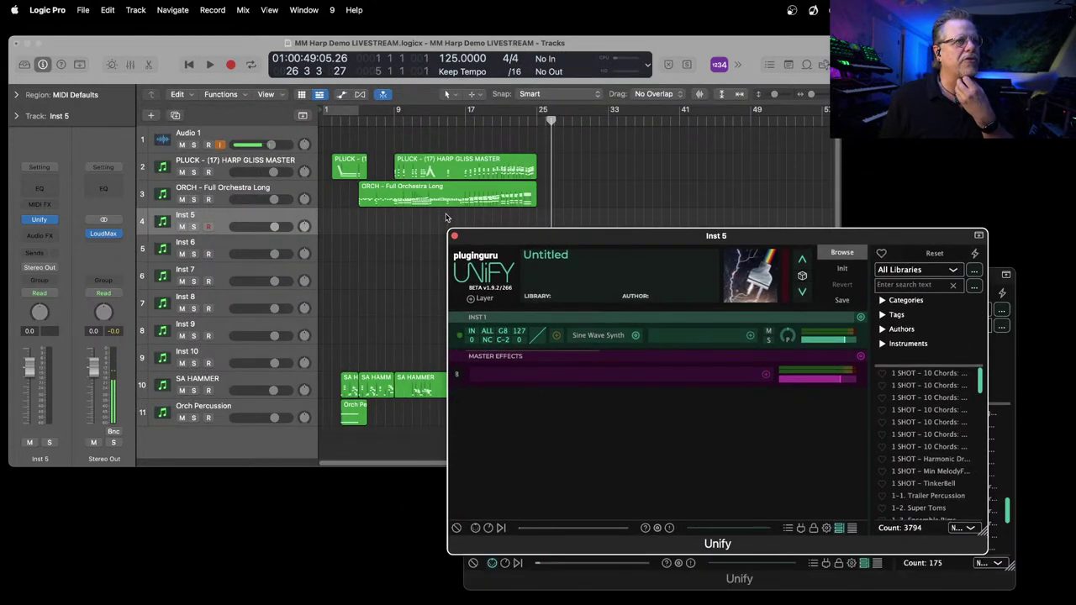
{"action": "left_click_drag", "start_coordinate": [494, 235], "coordinate": [406, 276]}
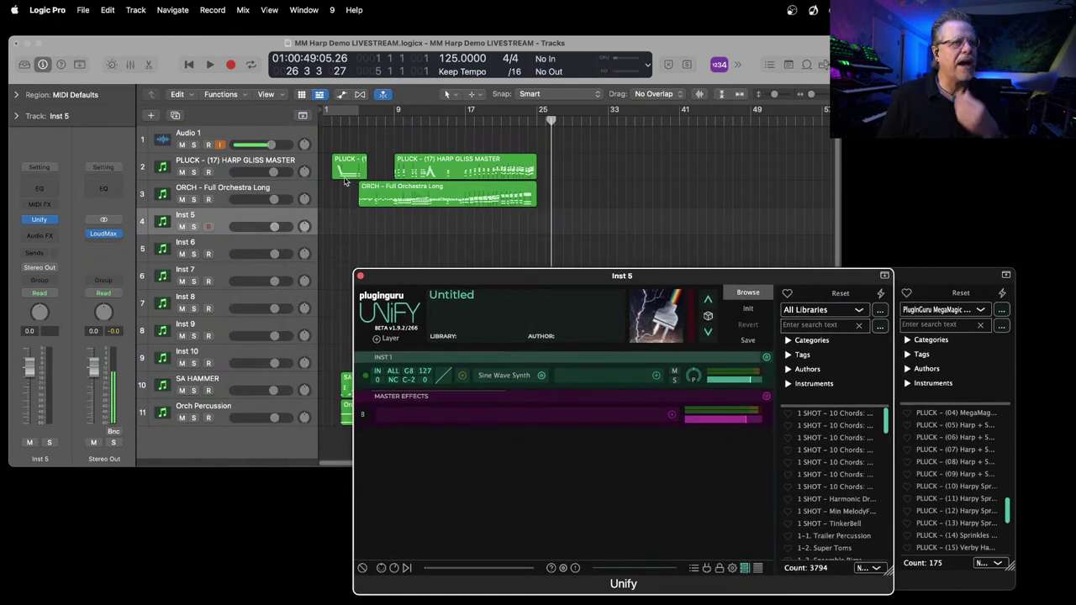
{"action": "left_click", "coordinate": [368, 244]}
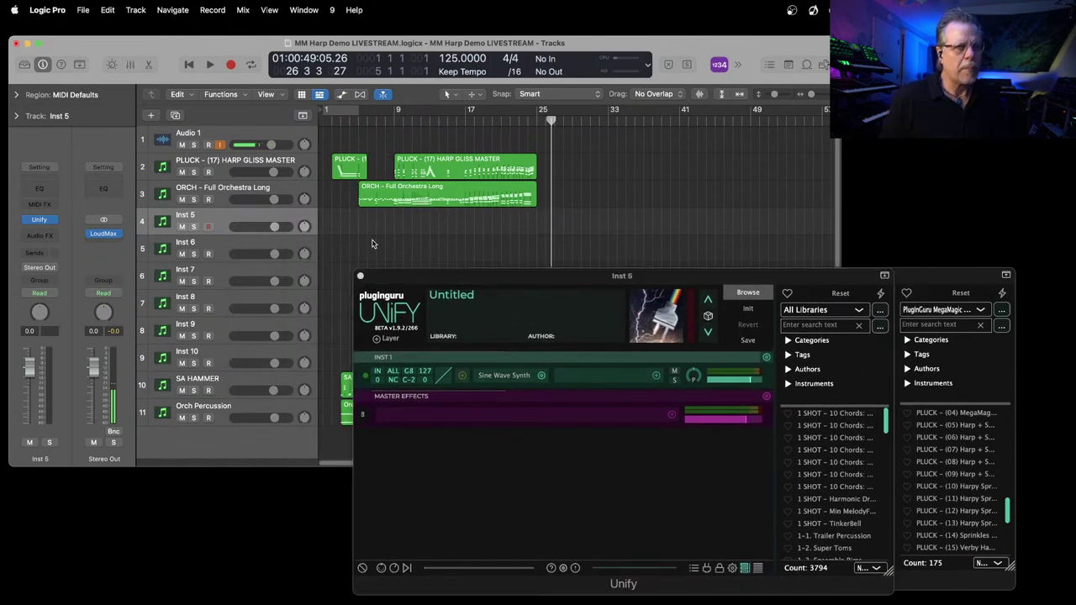
Step: Select the first harp region and play the arrangement from there with the Inst 5 track active, then stop
{"action": "left_click", "coordinate": [355, 161]}
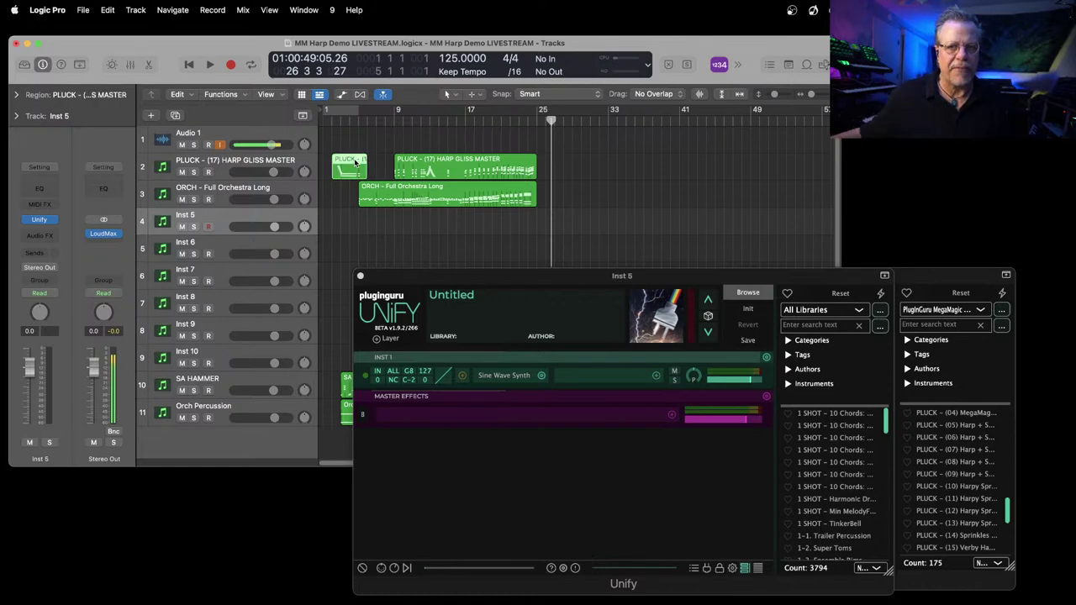
{"action": "key", "text": "shift+space"}
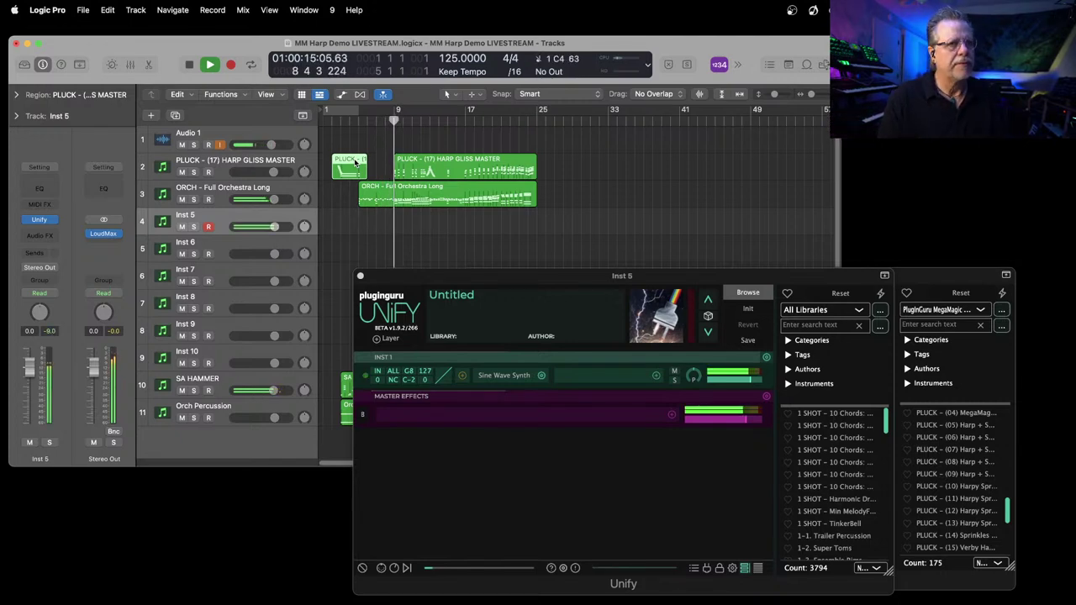
{"action": "left_click", "coordinate": [188, 66]}
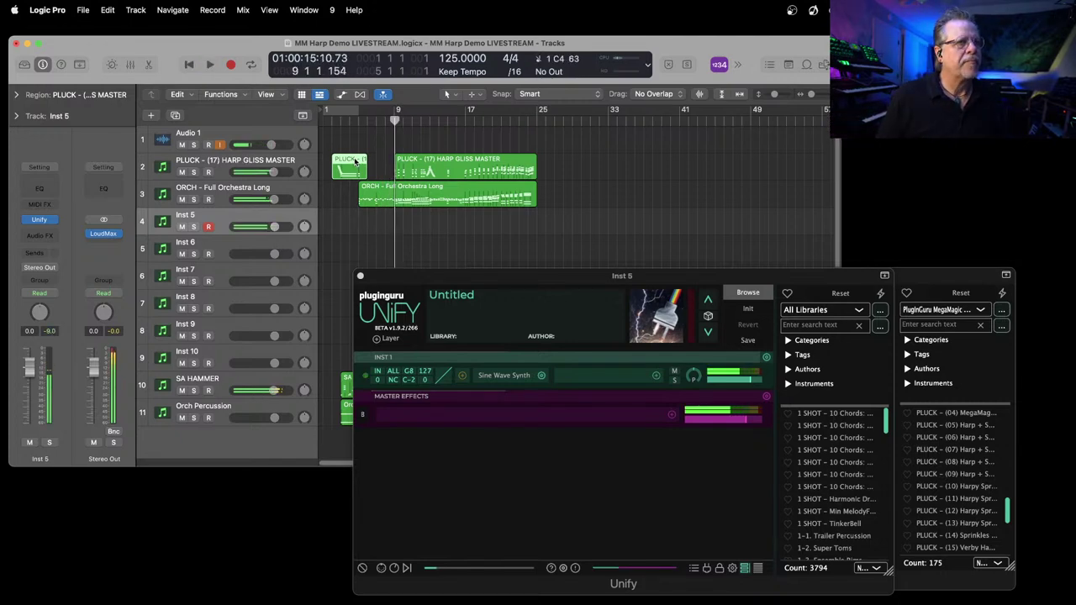
Step: Select the HARP GLISS MASTER track, play a few bars from near the start, and stop playback
{"action": "left_click", "coordinate": [246, 164]}
{"action": "key", "text": "space"}
{"action": "key", "text": "comma"}
{"action": "key", "text": "comma"}
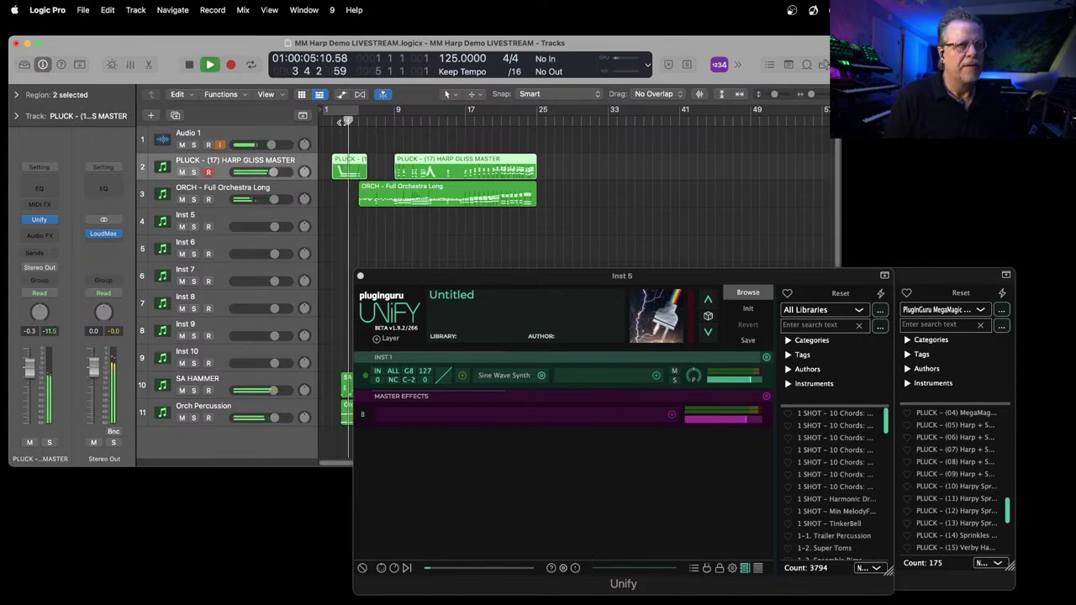
{"action": "key", "text": "space"}
Step: Record another harp pass on the HARP GLISS MASTER track from the project start, and delete the merged harp region
{"action": "key", "text": "Return"}
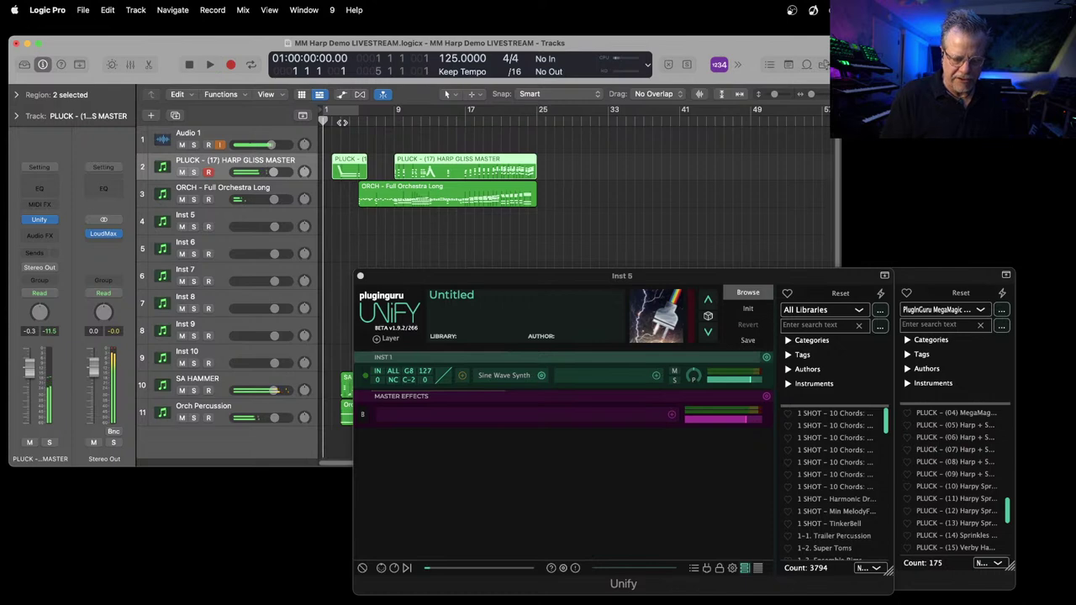
{"action": "key", "text": "space"}
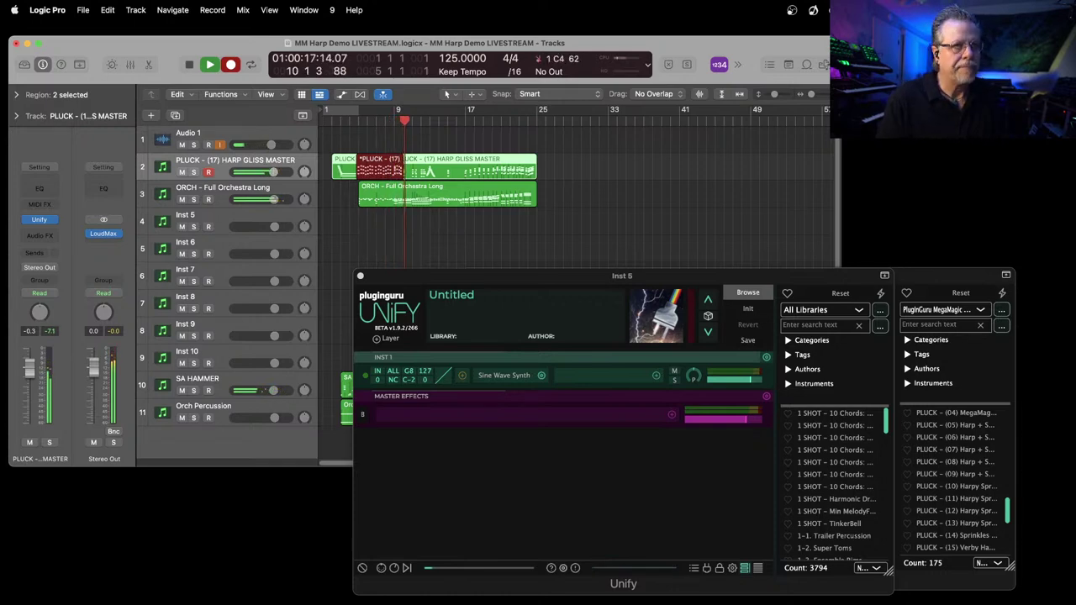
{"action": "key", "text": "space"}
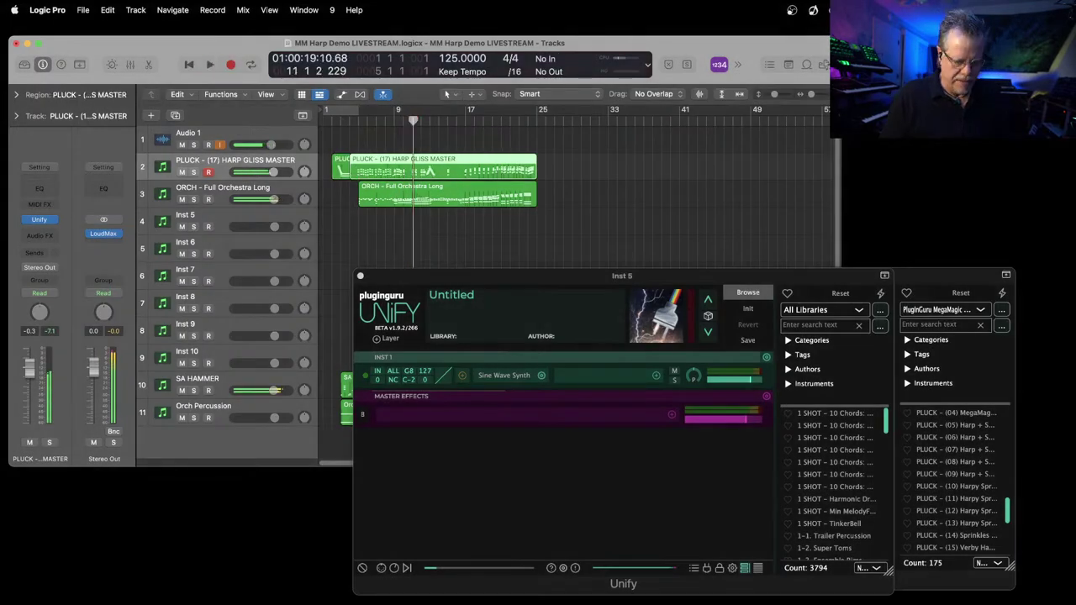
{"action": "key", "text": "Delete"}
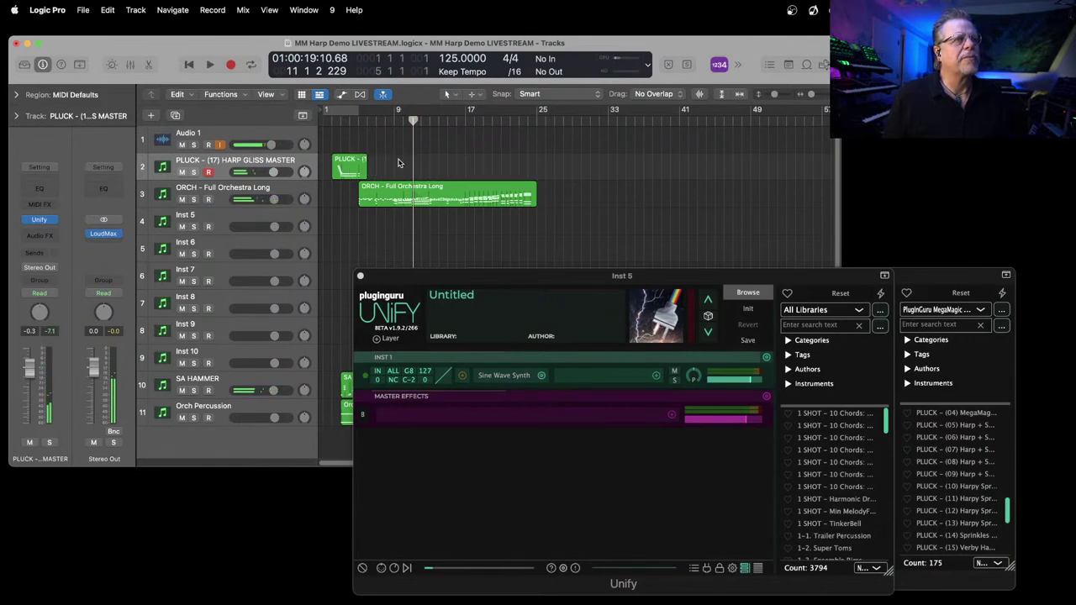
Step: Play from the project start, record a harp glissando take on the HARP GLISS MASTER track over the opening bars, and stop around bar 8
{"action": "key", "text": "Return"}
{"action": "key", "text": "space"}
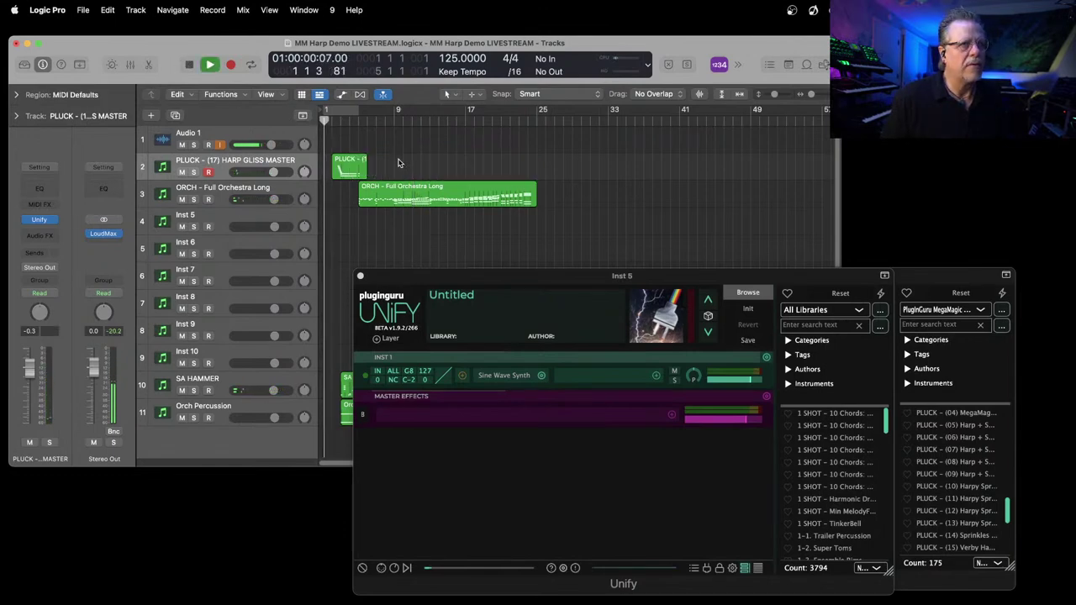
{"action": "key", "text": "slash"}
{"action": "key", "text": "r"}
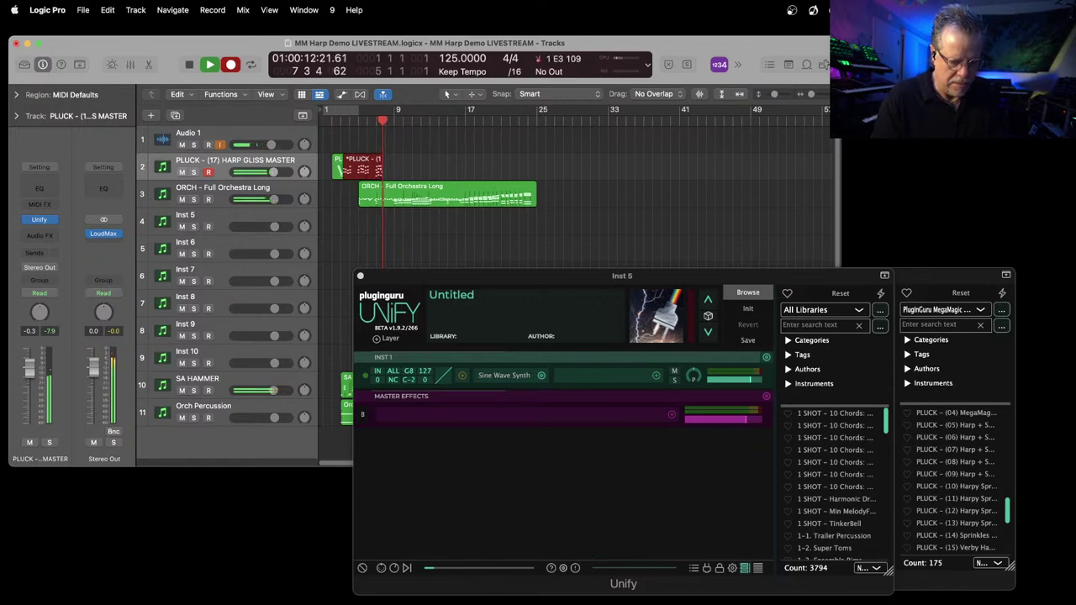
{"action": "key", "text": "space"}
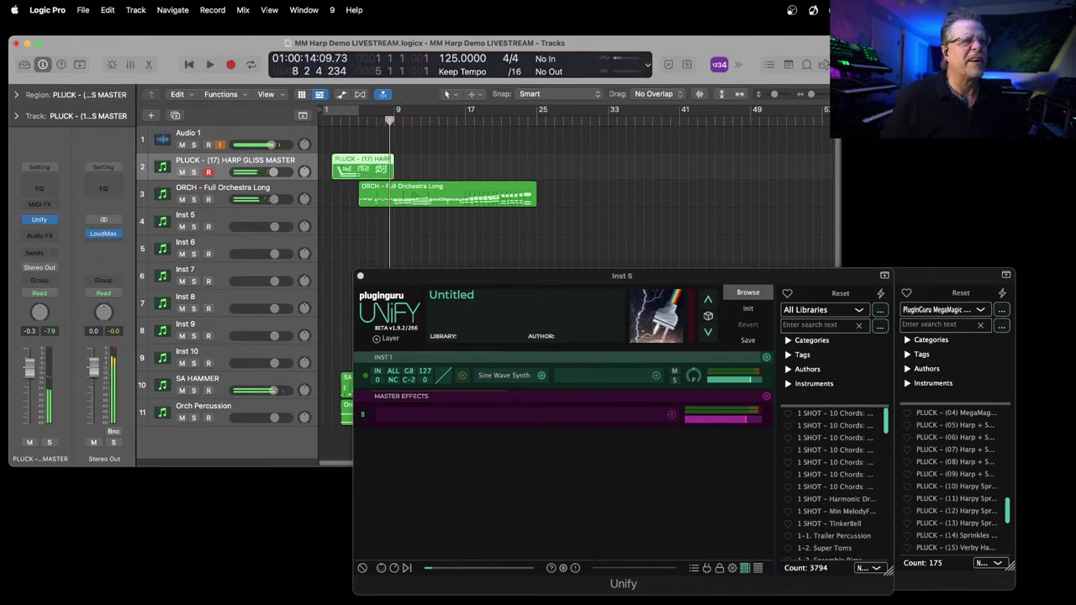
{"action": "left_click", "coordinate": [376, 165]}
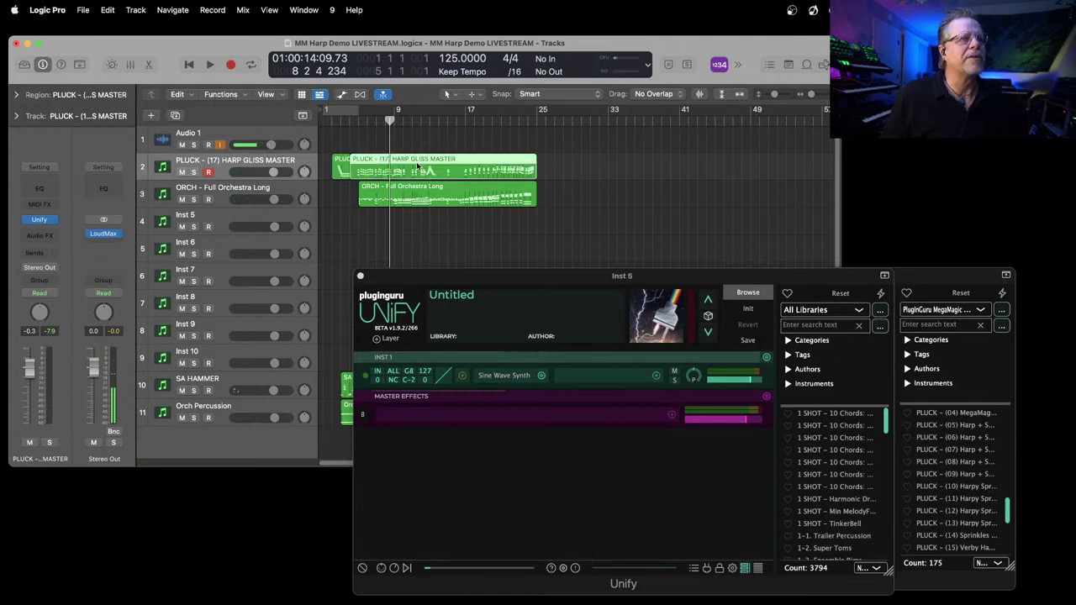
Step: Save the project under the new name Cinematic Idea.logicx on the Desktop
{"action": "left_click", "coordinate": [80, 10]}
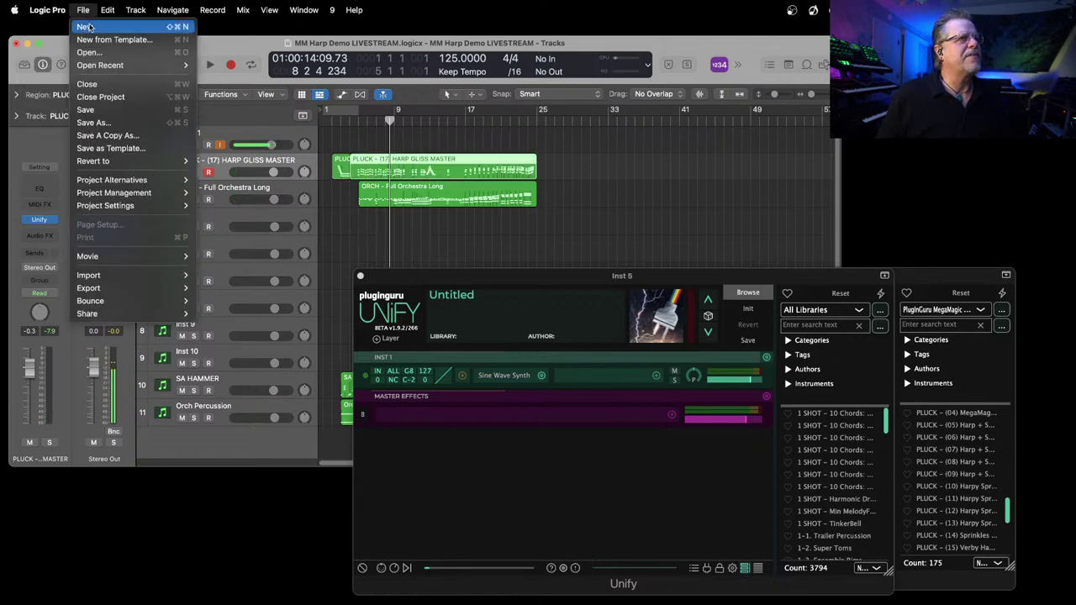
{"action": "left_click", "coordinate": [121, 130]}
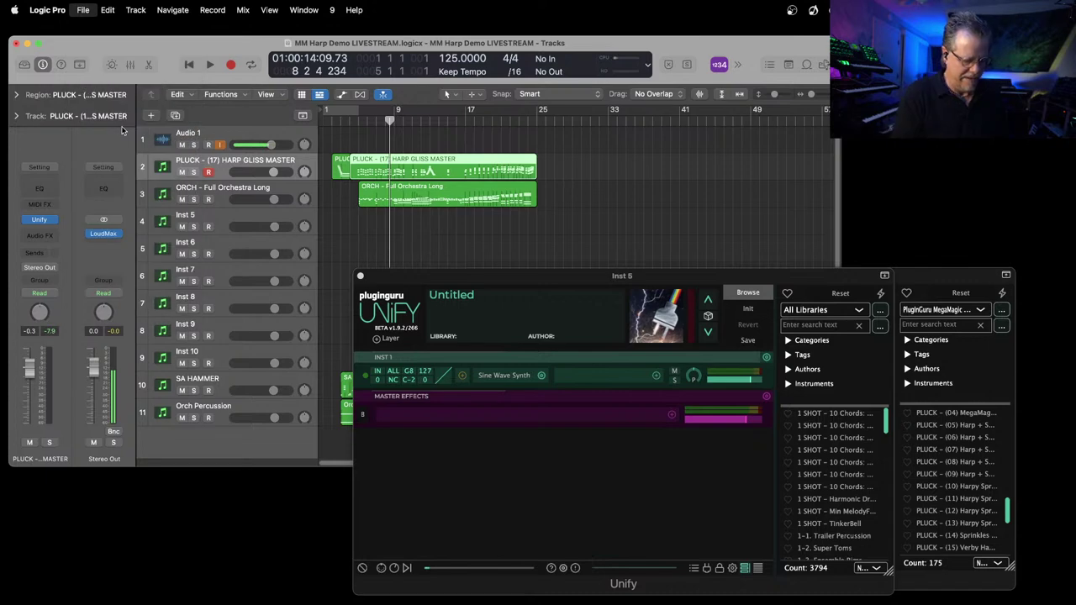
{"action": "type", "text": "Cinematic Idea.logicx"}
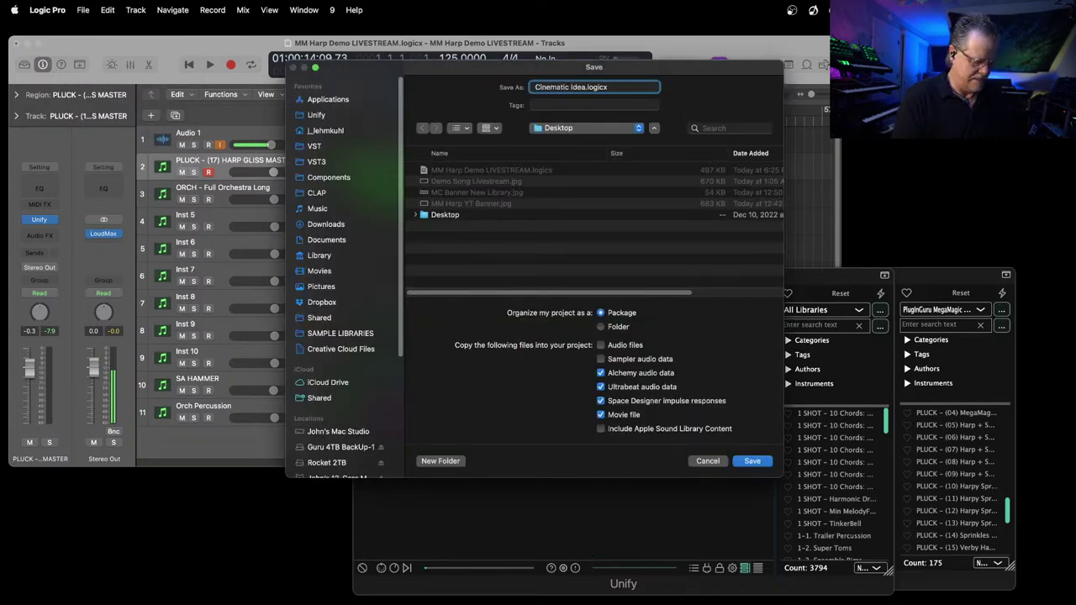
{"action": "key", "text": "Return"}
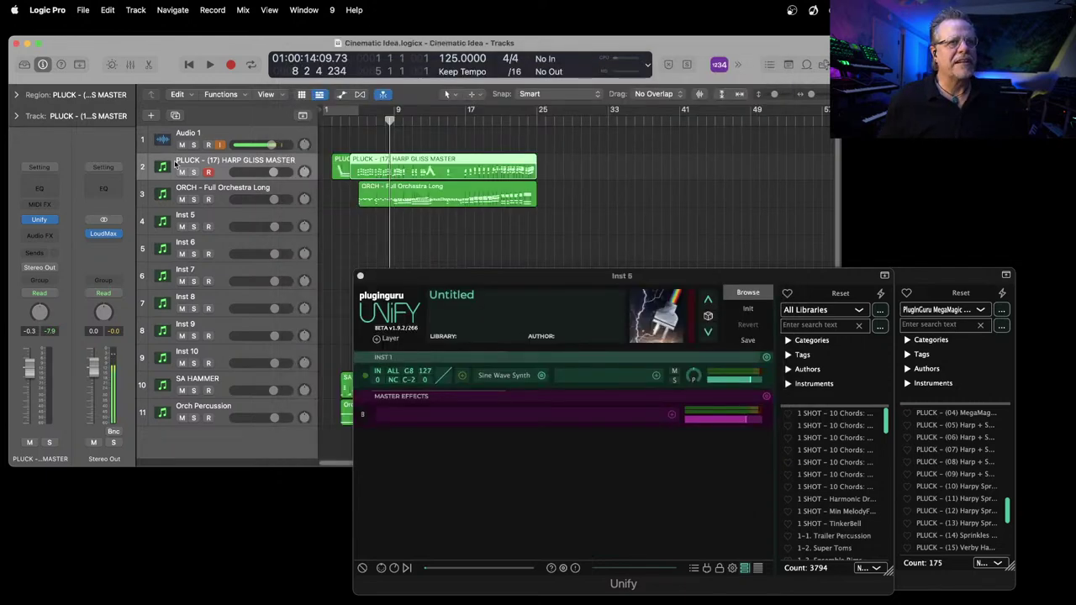
Step: Close both open Unify windows, select the Inst 5 track and open its Unify instrument
{"action": "left_click", "coordinate": [361, 275]}
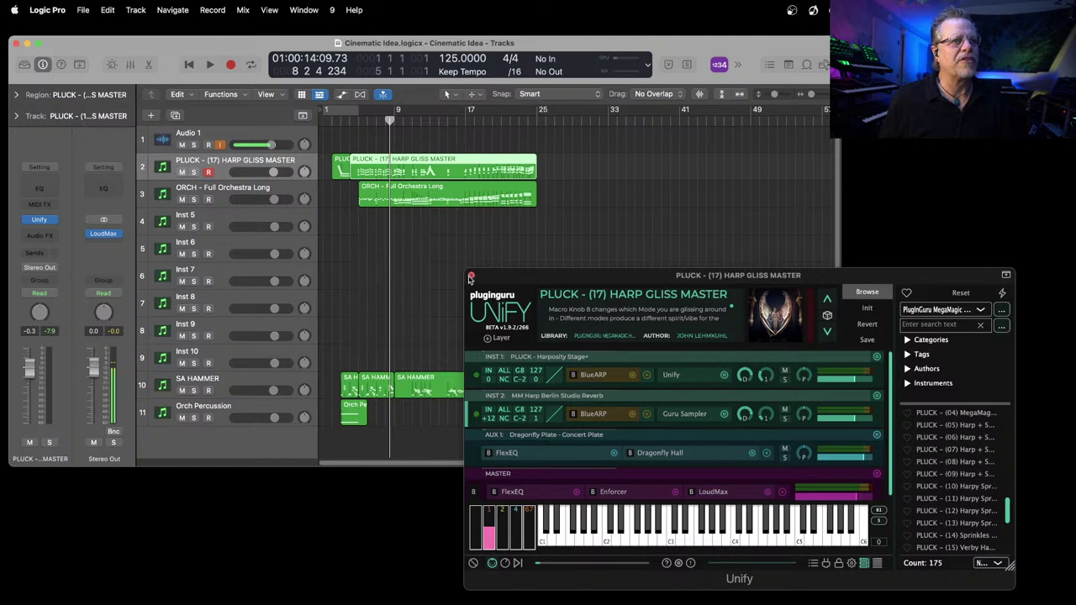
{"action": "left_click", "coordinate": [471, 276]}
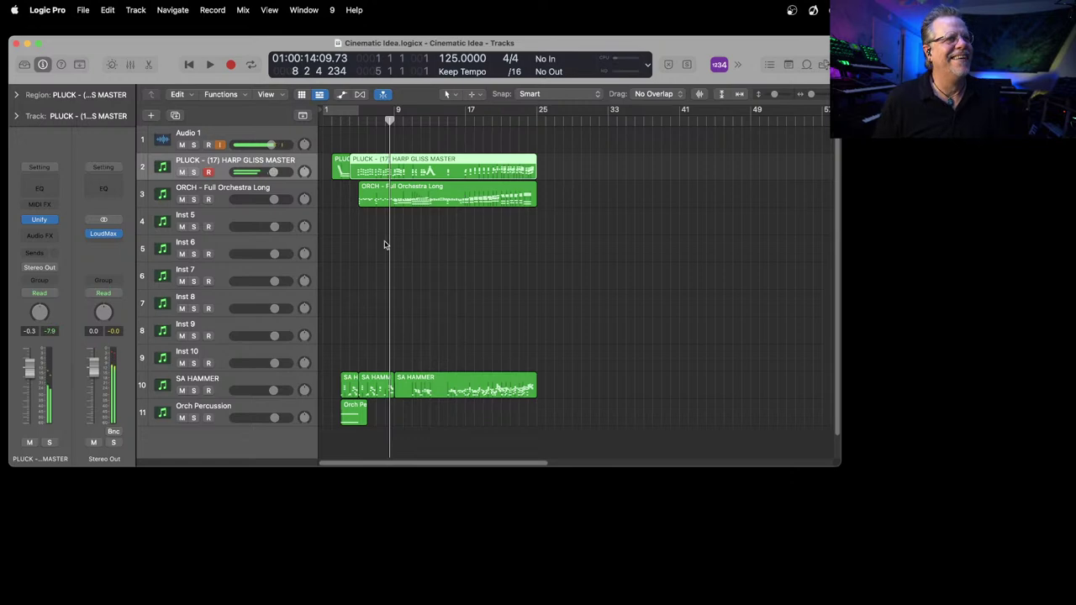
{"action": "left_click", "coordinate": [266, 218]}
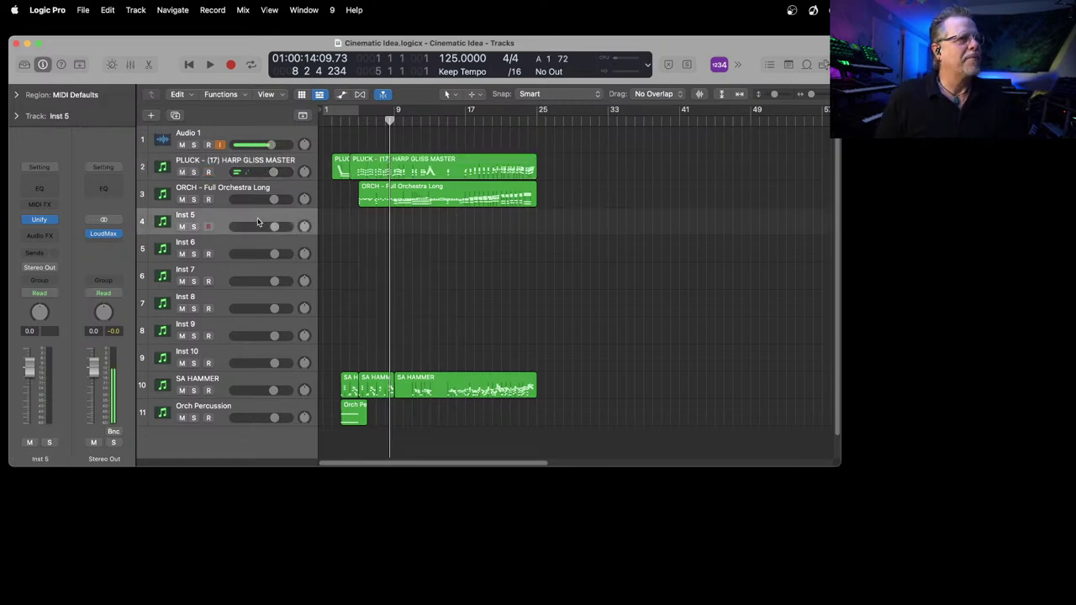
{"action": "left_click", "coordinate": [39, 220]}
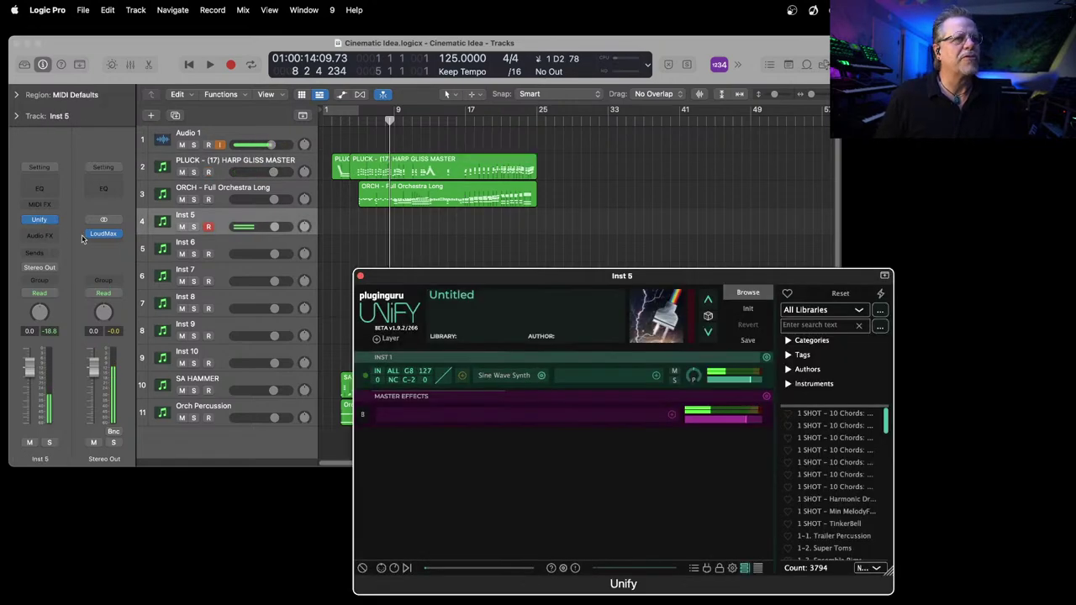
Step: Delete all recorded regions from the arrangement and save the project as Cinematic Patch.logicx on the Desktop
{"action": "left_click_drag", "start_coordinate": [445, 147], "coordinate": [345, 429]}
{"action": "key", "text": "Delete"}
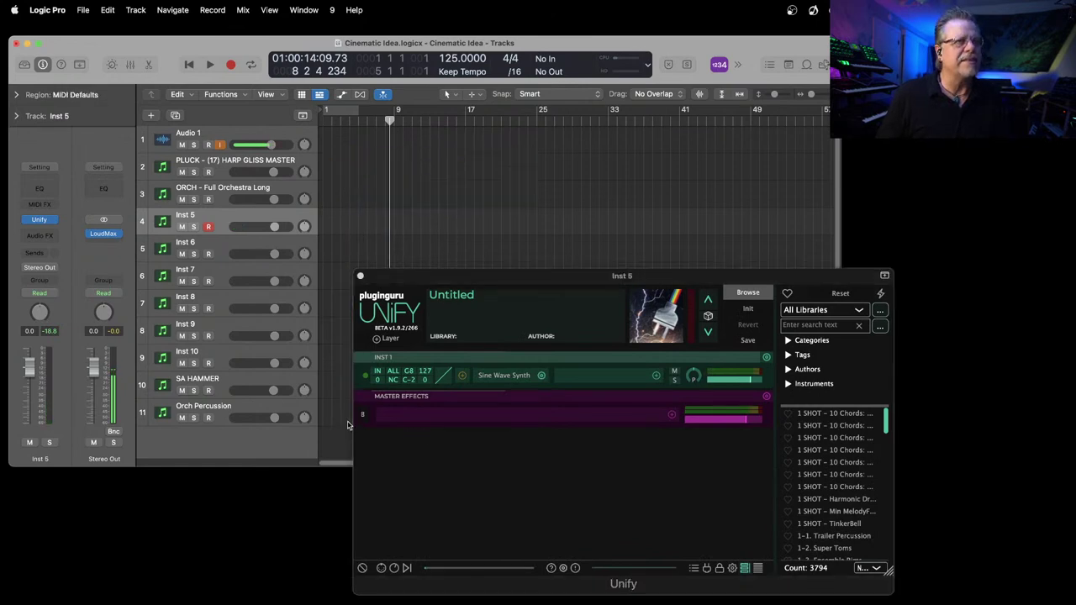
{"action": "left_click", "coordinate": [84, 9]}
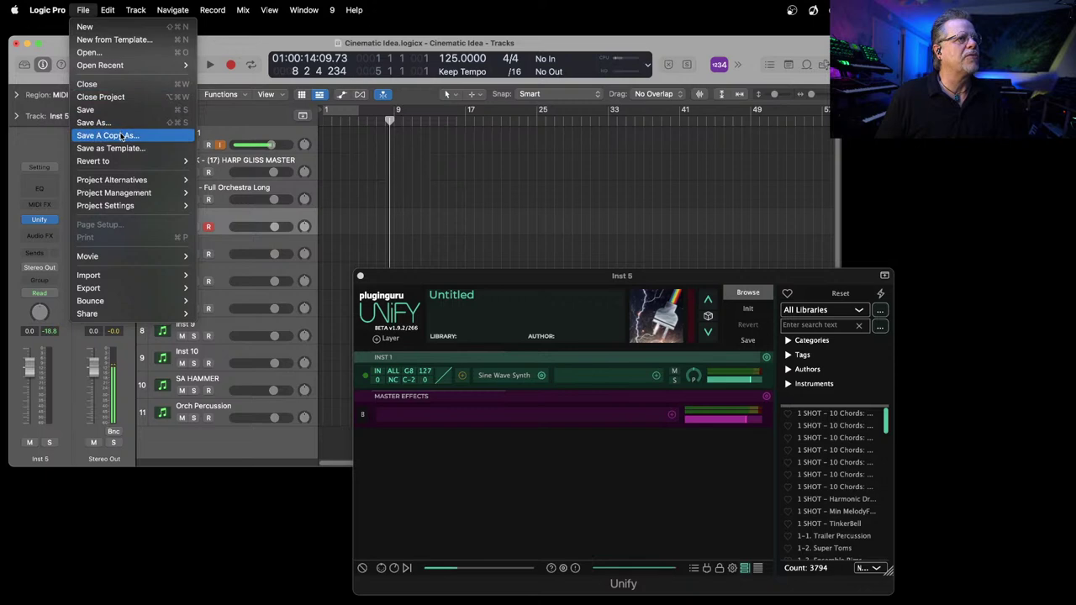
{"action": "left_click", "coordinate": [165, 123]}
{"action": "type", "text": "Cinematic Patch.logicx"}
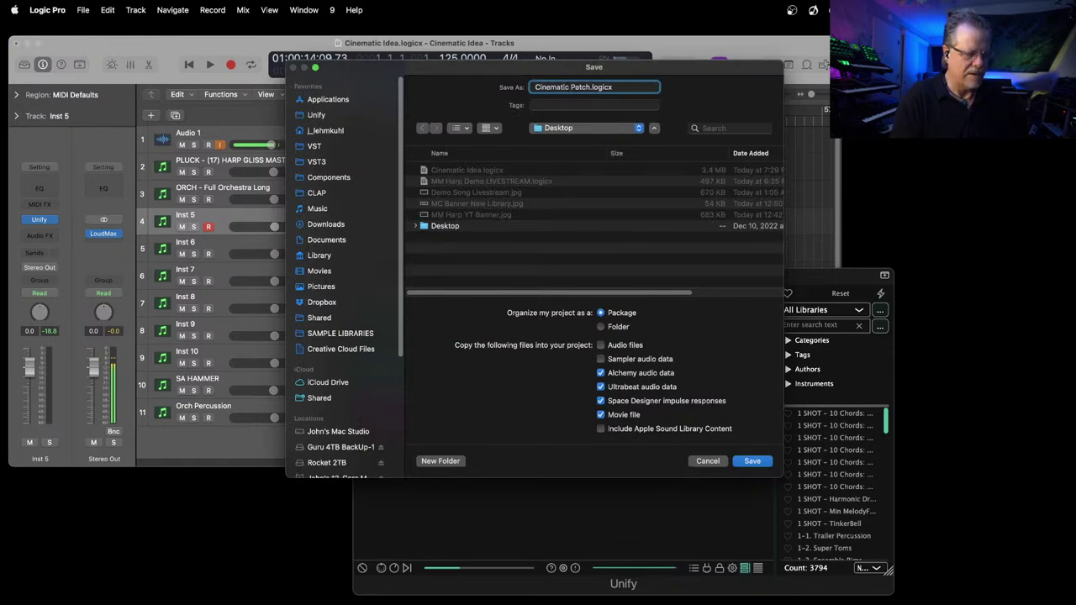
{"action": "key", "text": "Return"}
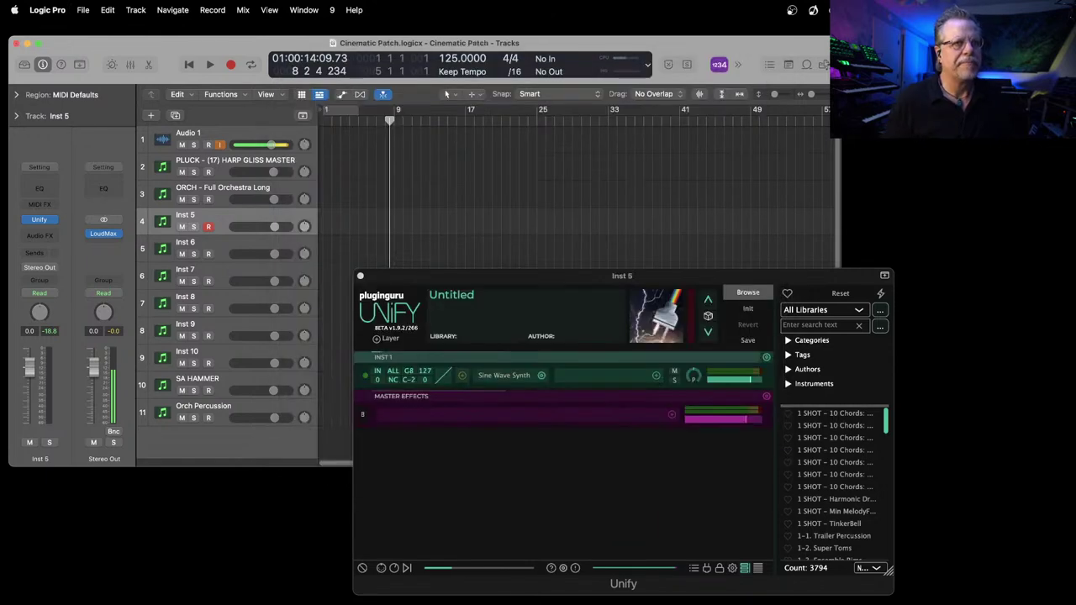
Step: Move and enlarge the Inst 5 Unify window, filter to the PlugInGuru MegaMagic Harp library, and load the BPM PLUCK - Heavenly Hotel patch
{"action": "left_click_drag", "start_coordinate": [553, 283], "coordinate": [384, 197]}
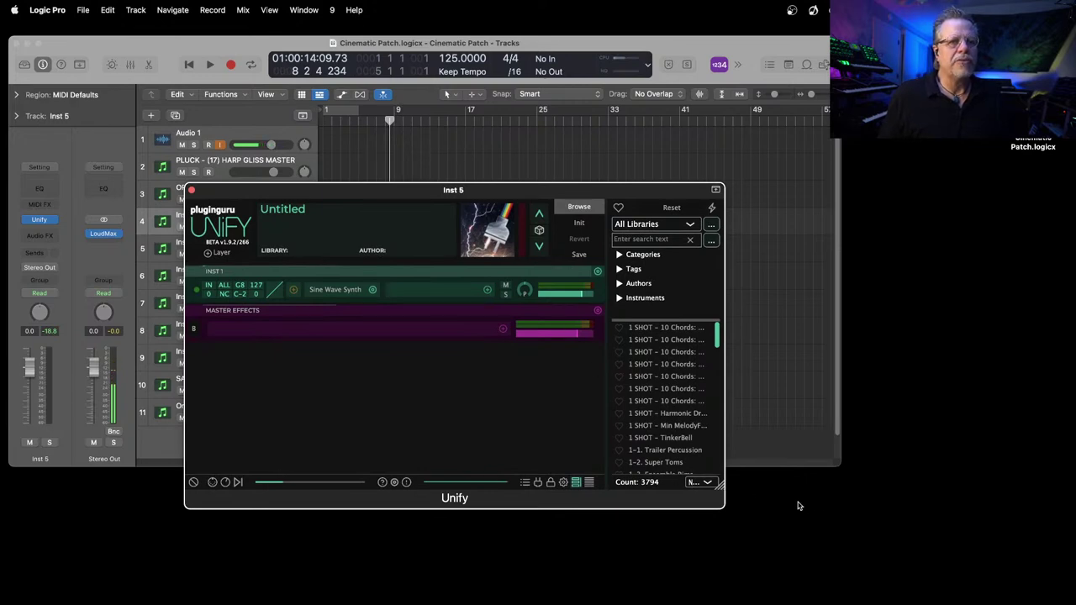
{"action": "left_click_drag", "start_coordinate": [722, 489], "coordinate": [852, 528]}
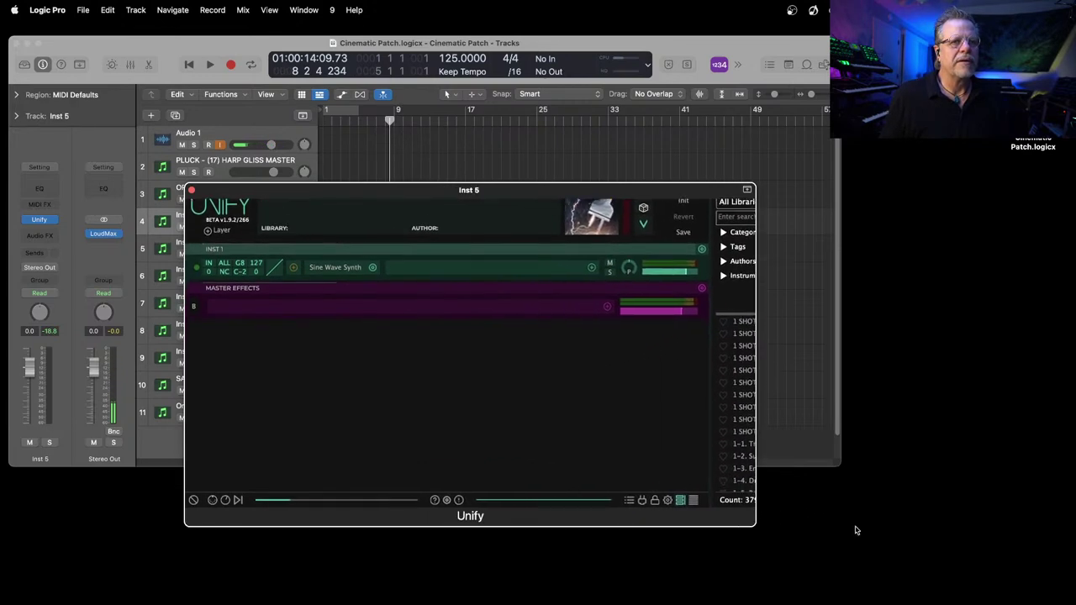
{"action": "left_click", "coordinate": [803, 224]}
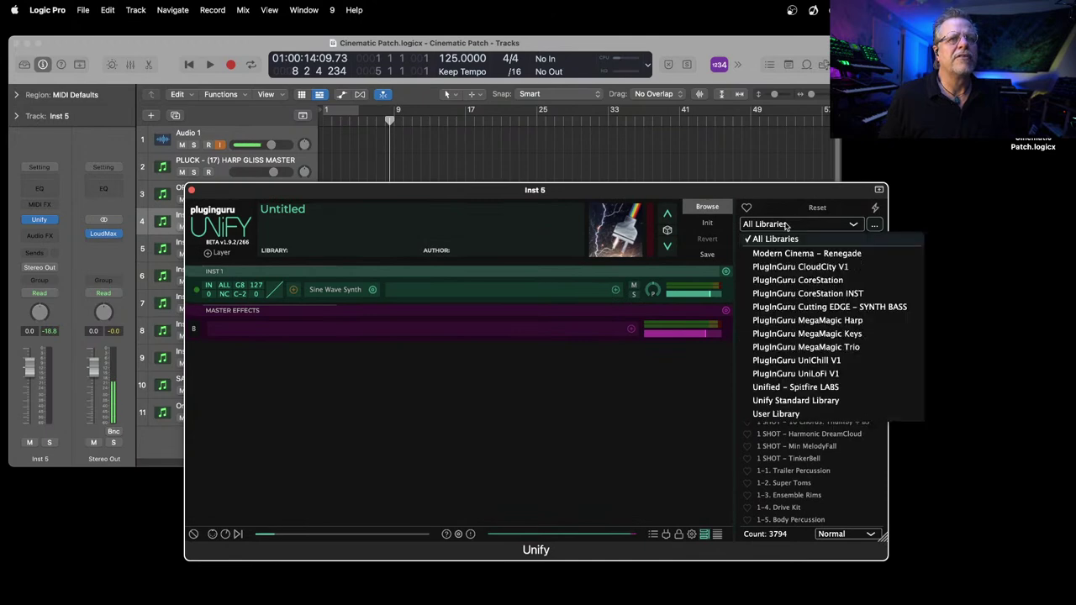
{"action": "left_click", "coordinate": [805, 322]}
{"action": "scroll", "coordinate": [825, 429], "scroll_direction": "down", "scroll_amount": 10}
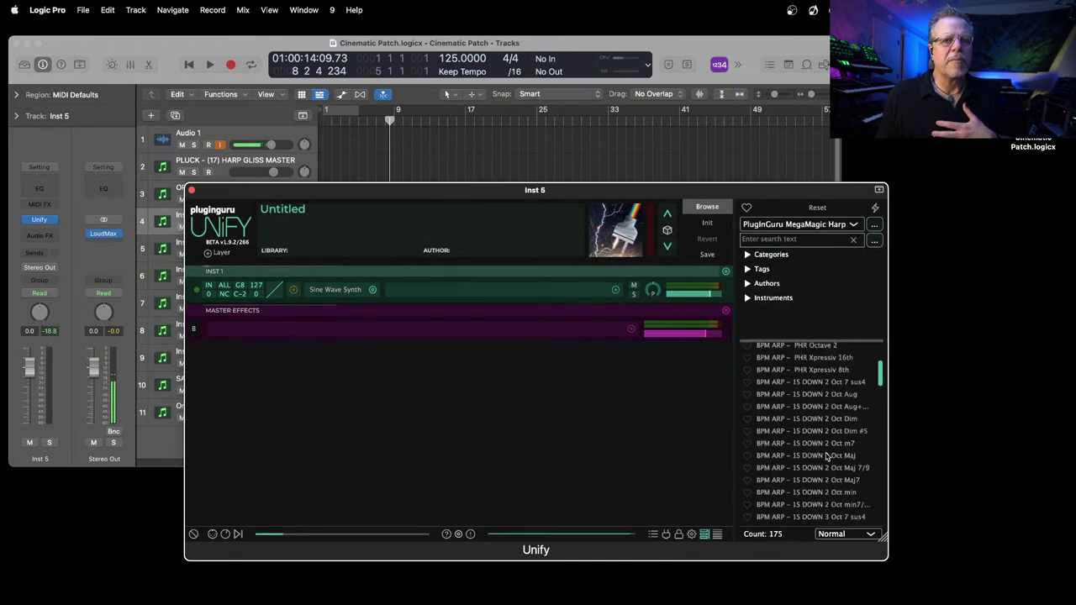
{"action": "scroll", "coordinate": [820, 465], "scroll_direction": "down", "scroll_amount": 8}
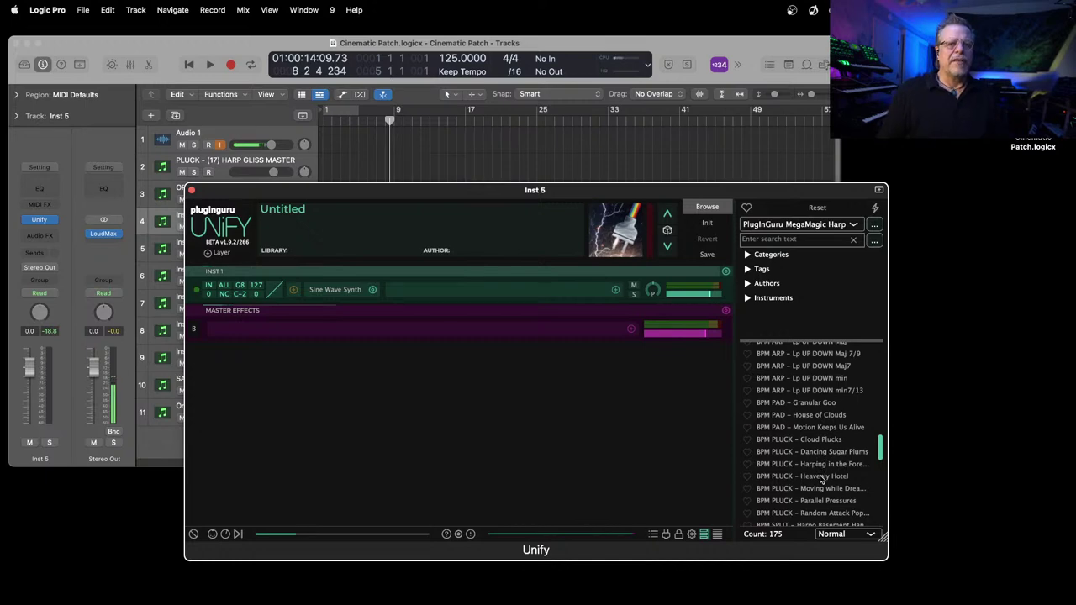
{"action": "left_click", "coordinate": [820, 477]}
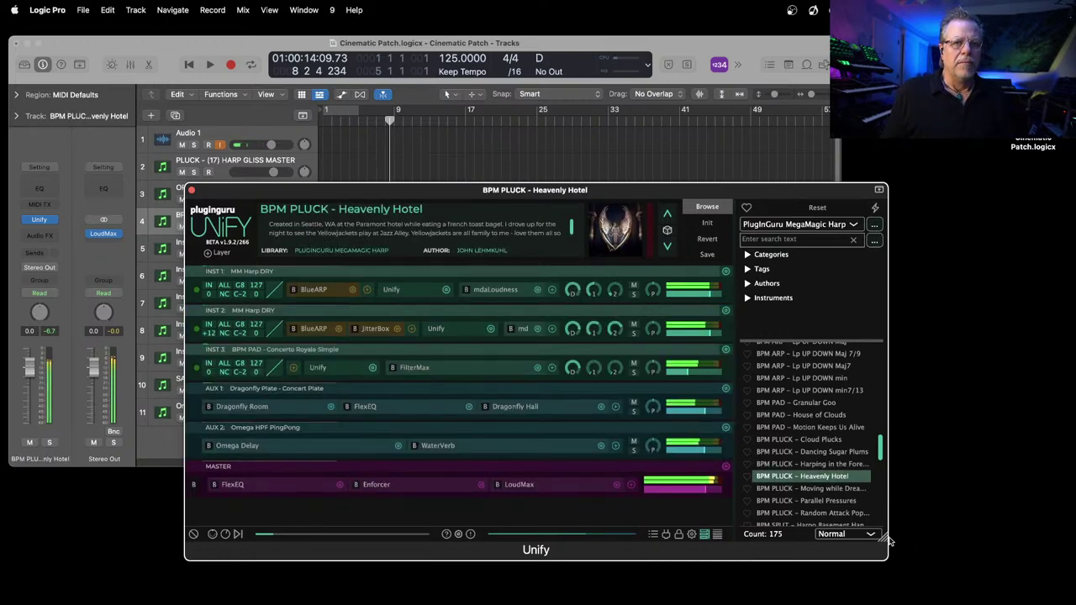
Step: Resize and reposition the Heavenly Hotel Unify window while auditioning the patch, and close the window
{"action": "left_click_drag", "start_coordinate": [882, 538], "coordinate": [1017, 594]}
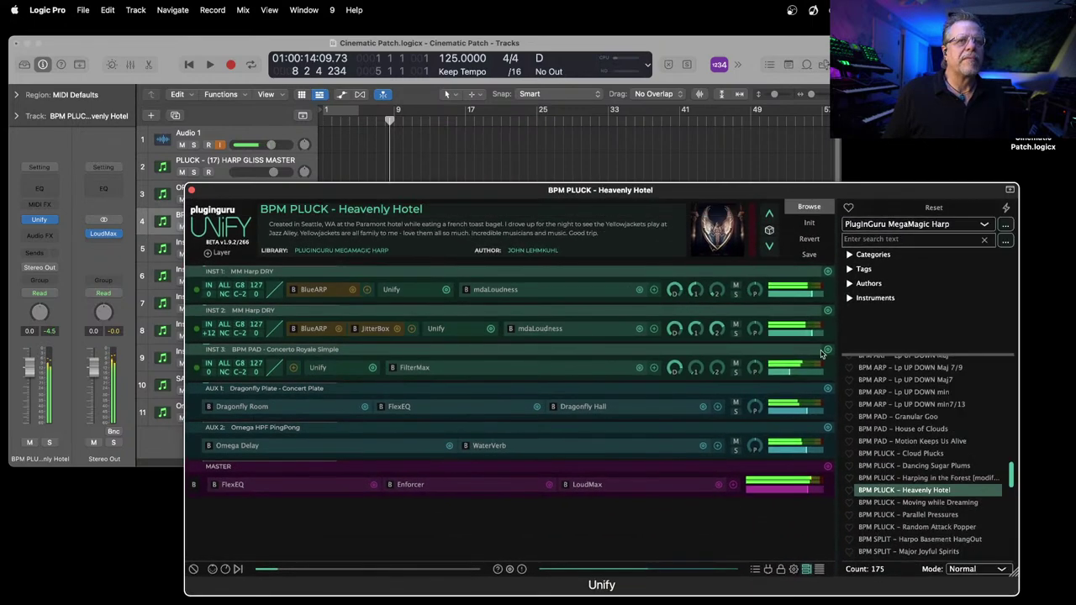
{"action": "left_click_drag", "start_coordinate": [744, 186], "coordinate": [687, 132]}
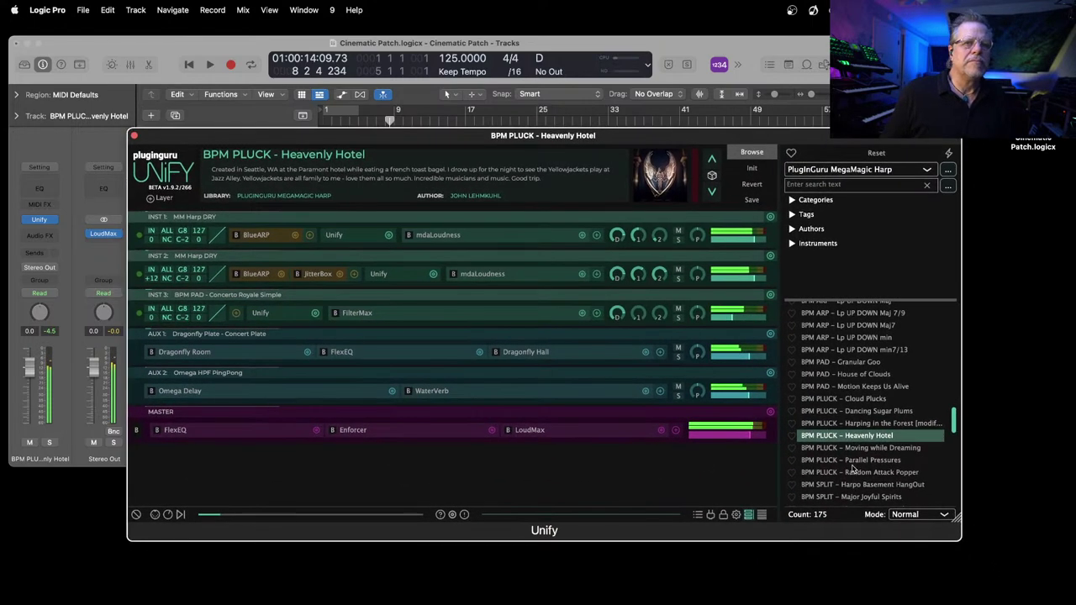
{"action": "left_click_drag", "start_coordinate": [956, 519], "coordinate": [788, 558]}
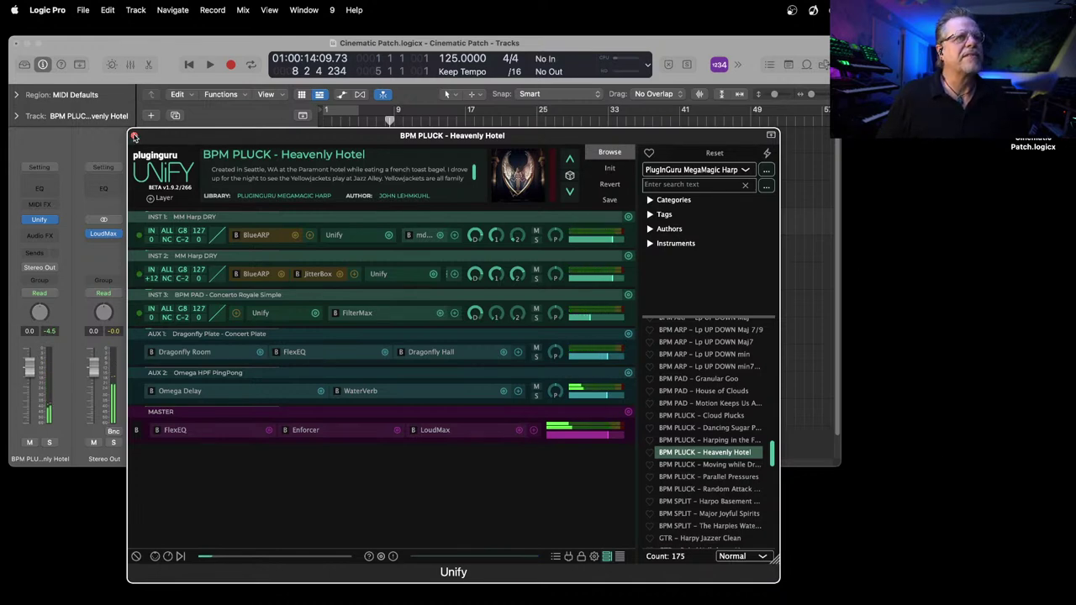
{"action": "left_click", "coordinate": [134, 137]}
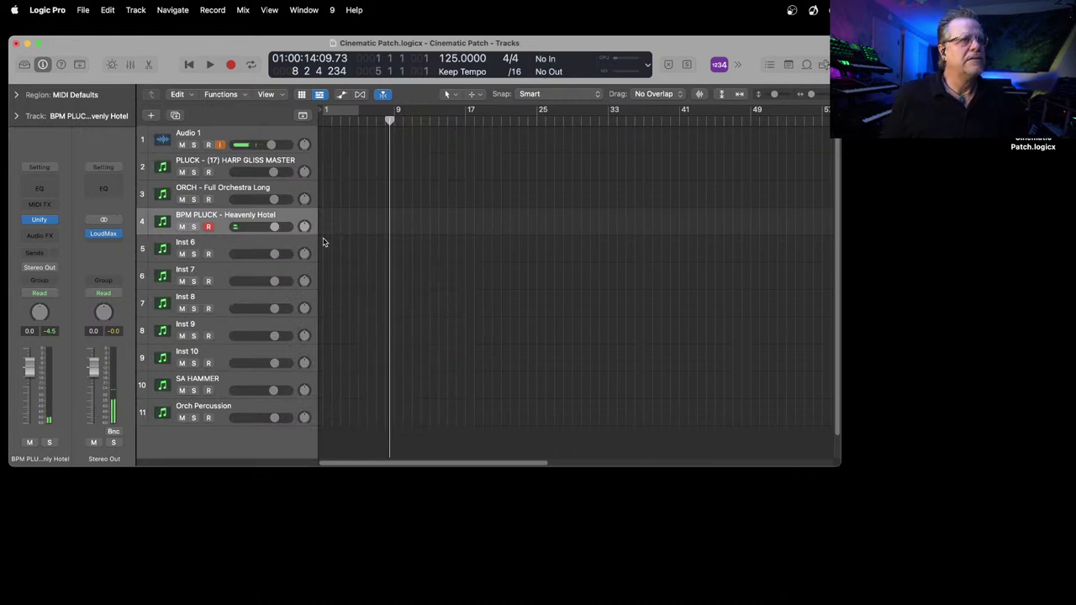
Step: Record about 16 bars on the BPM PLUCK - Heavenly Hotel track from the project start, and play the take back from the beginning
{"action": "key", "text": "Return"}
{"action": "key", "text": "r"}
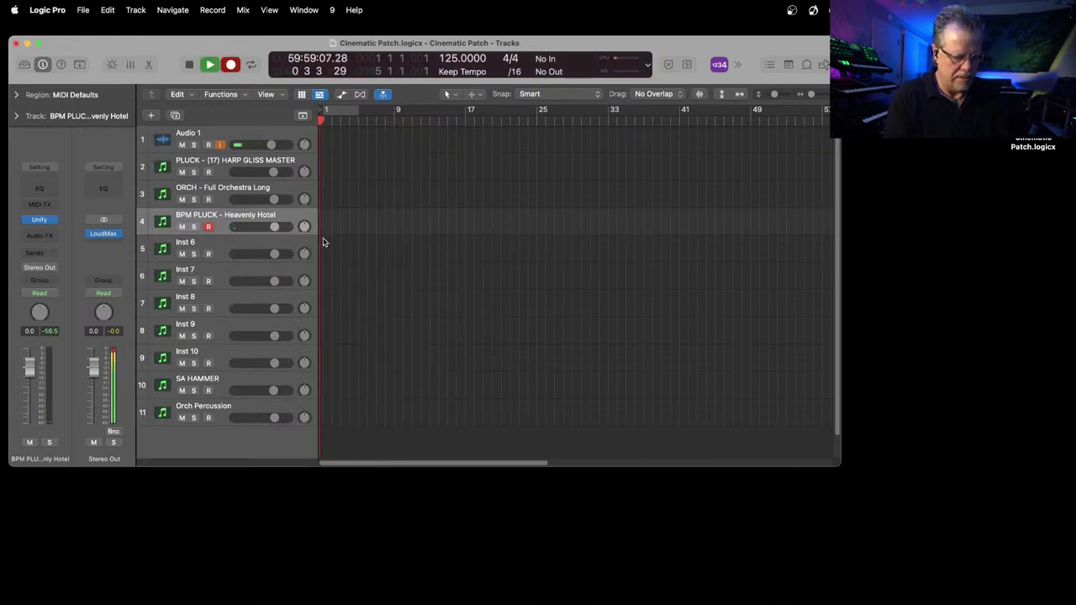
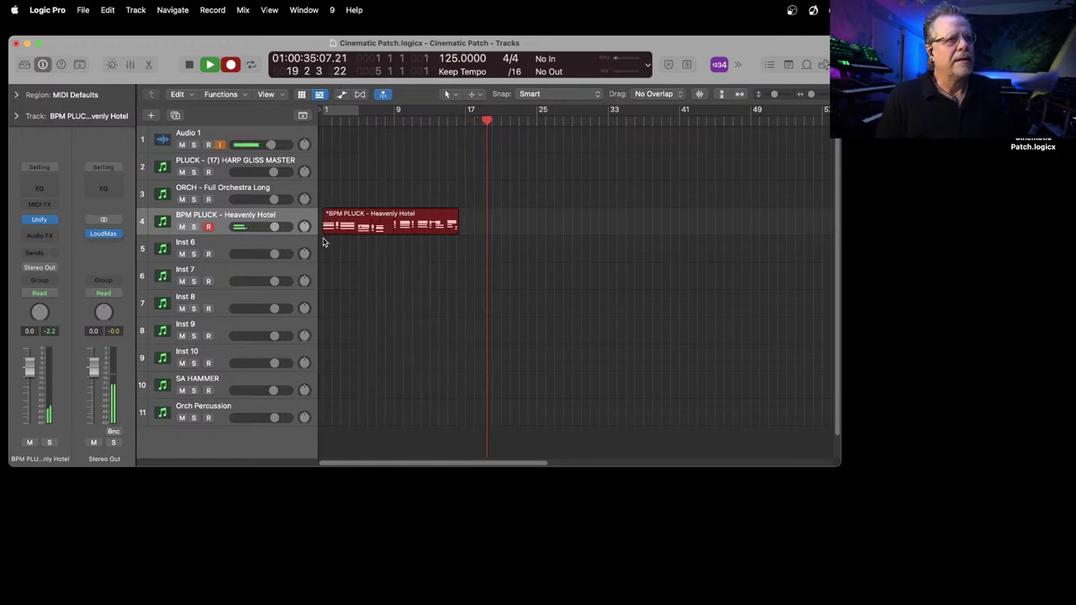
{"action": "key", "text": "space"}
{"action": "key", "text": "Return"}
{"action": "key", "text": "space"}
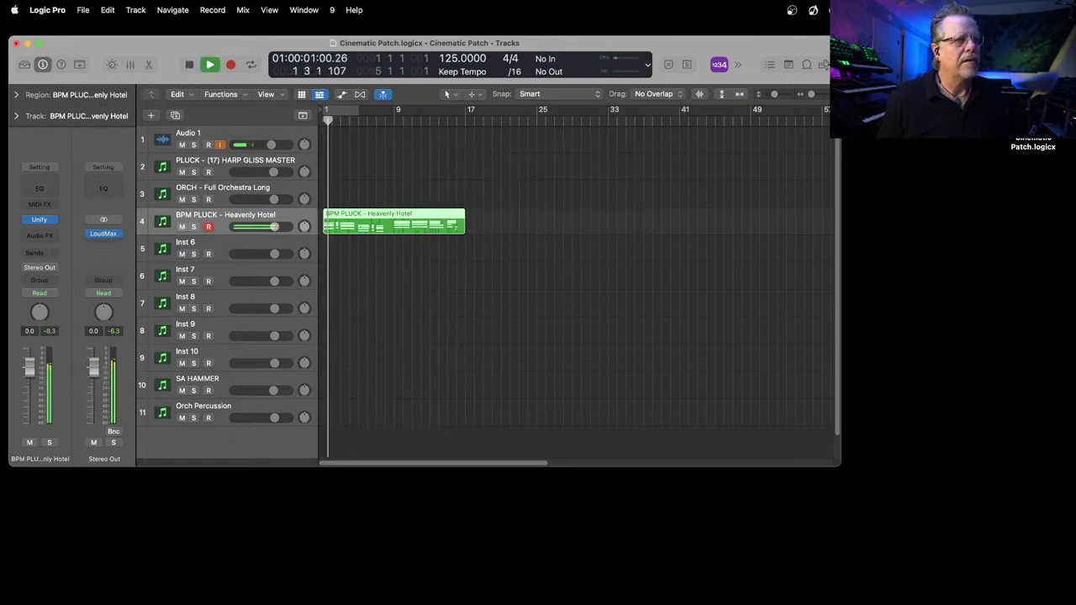
Step: Select the Inst 6 track
{"action": "left_click", "coordinate": [241, 245]}
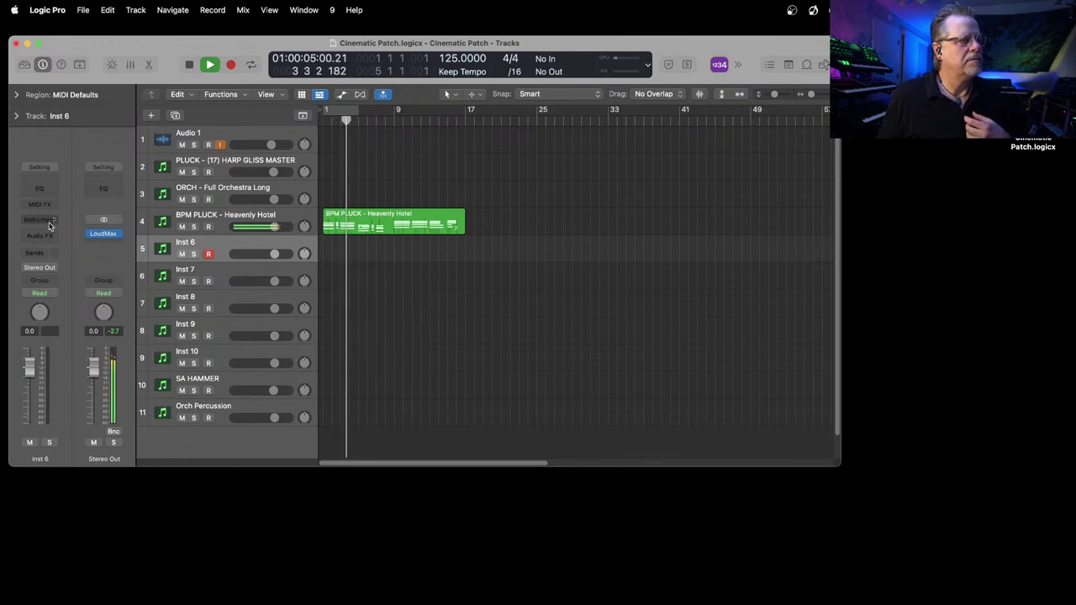
{"action": "left_click", "coordinate": [50, 226]}
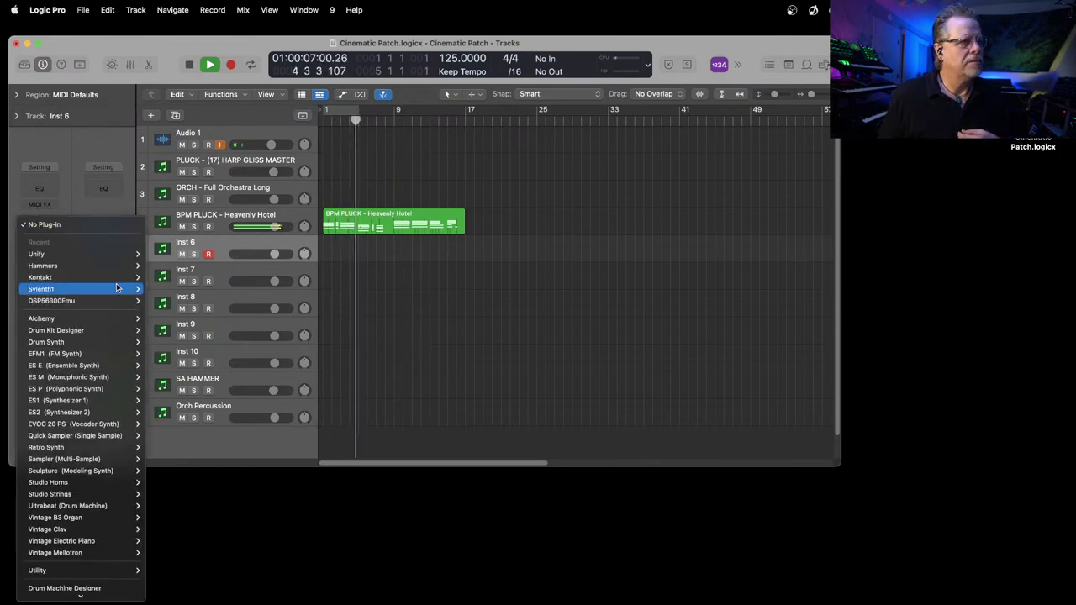
{"action": "mouse_move", "coordinate": [100, 595]}
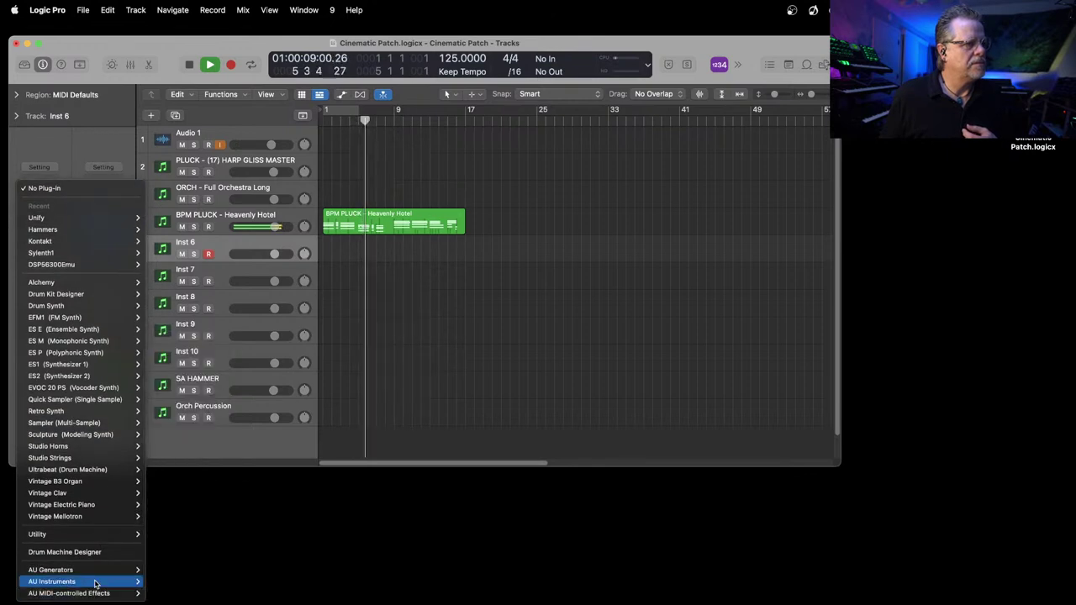
{"action": "mouse_move", "coordinate": [52, 582]}
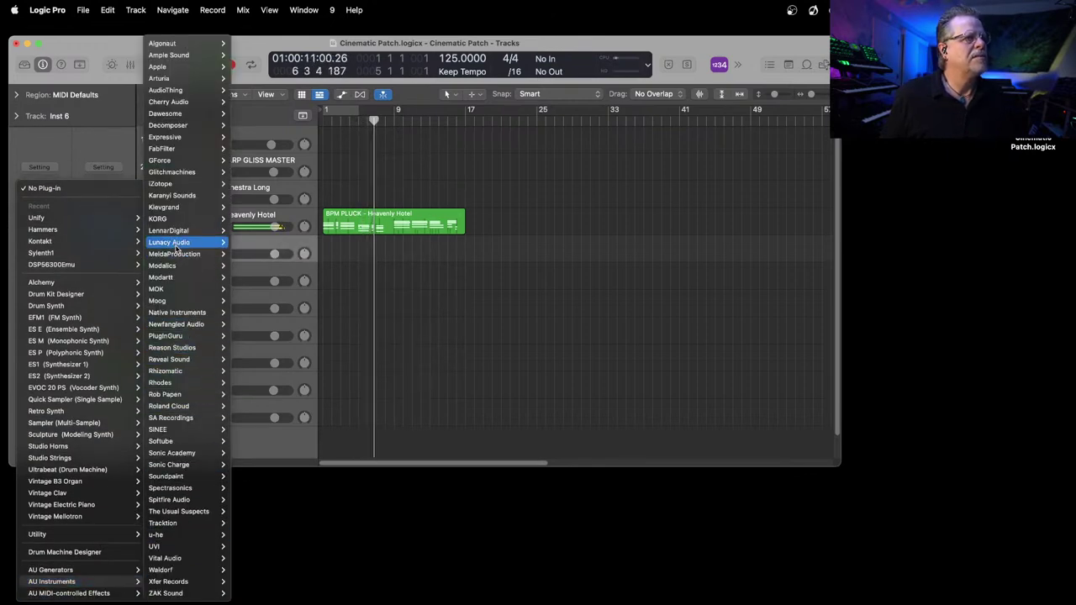
{"action": "left_click", "coordinate": [406, 300]}
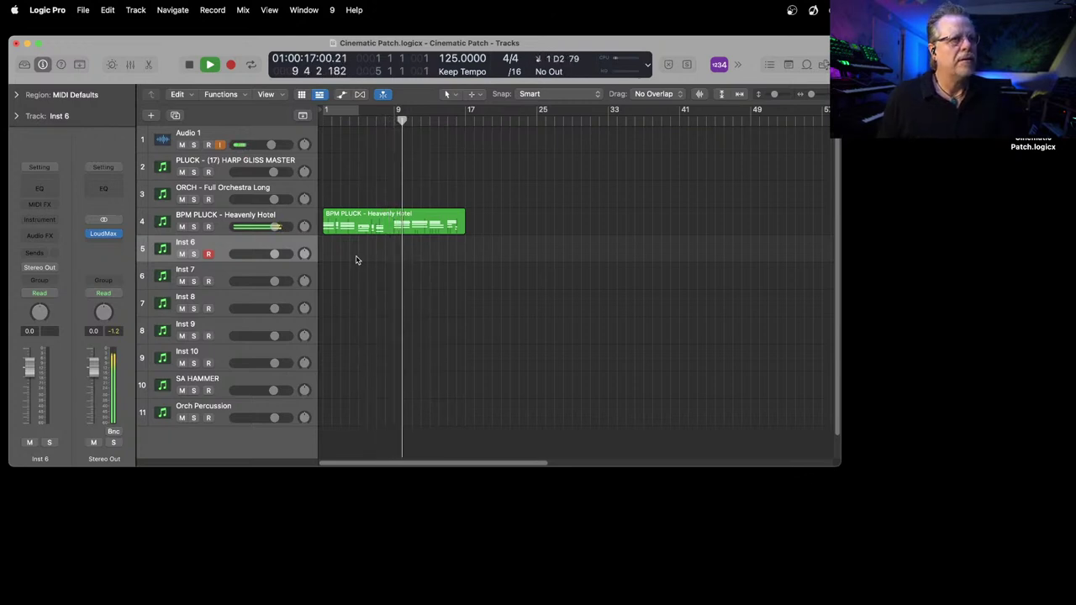
Step: Load Unify in stereo as the instrument on the Inst 6 track and reposition its window
{"action": "left_click", "coordinate": [52, 221]}
{"action": "mouse_move", "coordinate": [59, 252]}
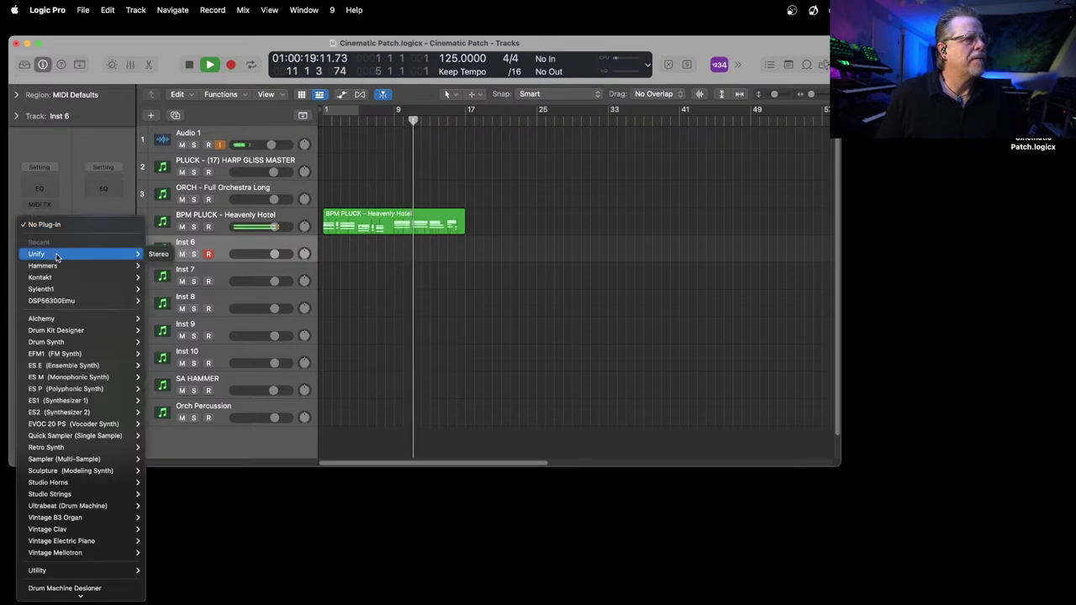
{"action": "left_click", "coordinate": [165, 254]}
{"action": "left_click_drag", "start_coordinate": [594, 178], "coordinate": [361, 104]}
Step: Filter the patch browser to the PlugInGuru UniLoFi V1 library and load the BPM DRUM - LOFI Ol' School patch
{"action": "left_click", "coordinate": [777, 156]}
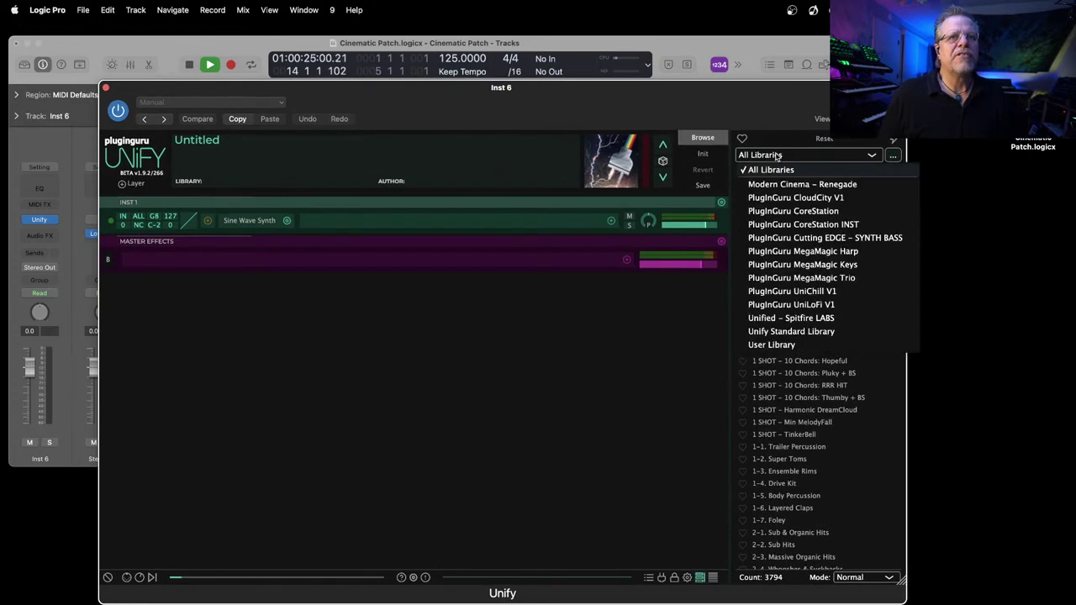
{"action": "left_click", "coordinate": [788, 305]}
{"action": "scroll", "coordinate": [780, 471], "scroll_direction": "down", "scroll_amount": 10}
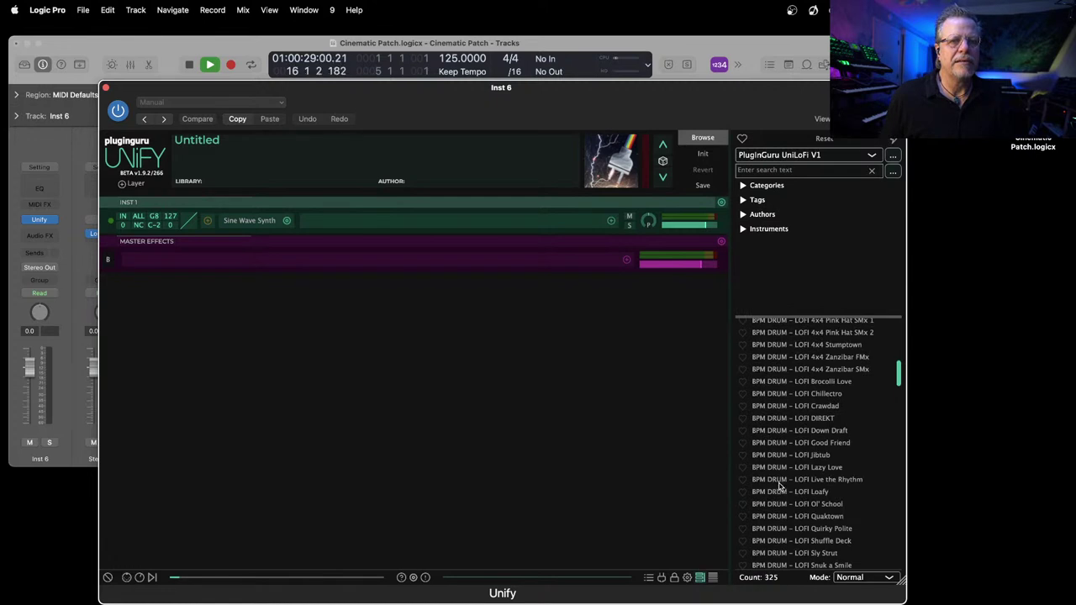
{"action": "left_click", "coordinate": [785, 503]}
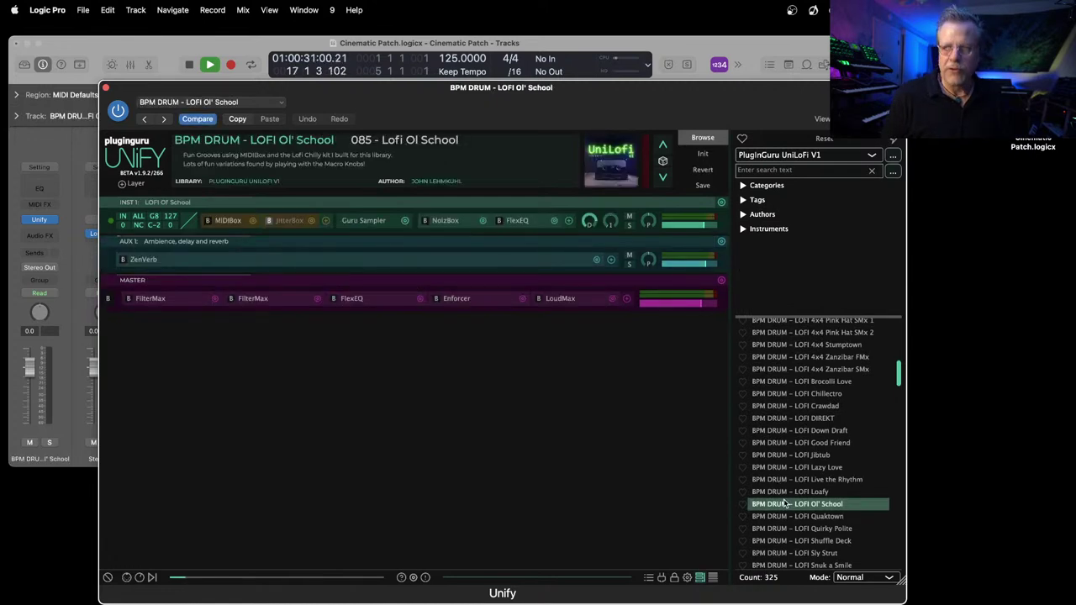
Step: Restart playback from the project start and lower the level of the LOFI Ol' School layer
{"action": "left_click", "coordinate": [657, 45]}
{"action": "key", "text": "space"}
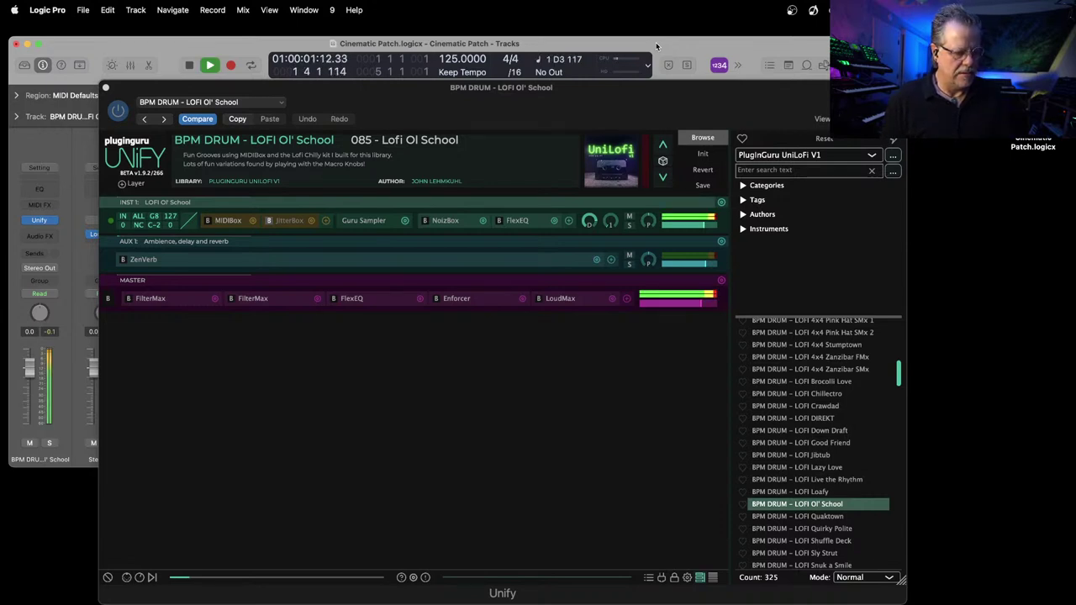
{"action": "left_click", "coordinate": [687, 226]}
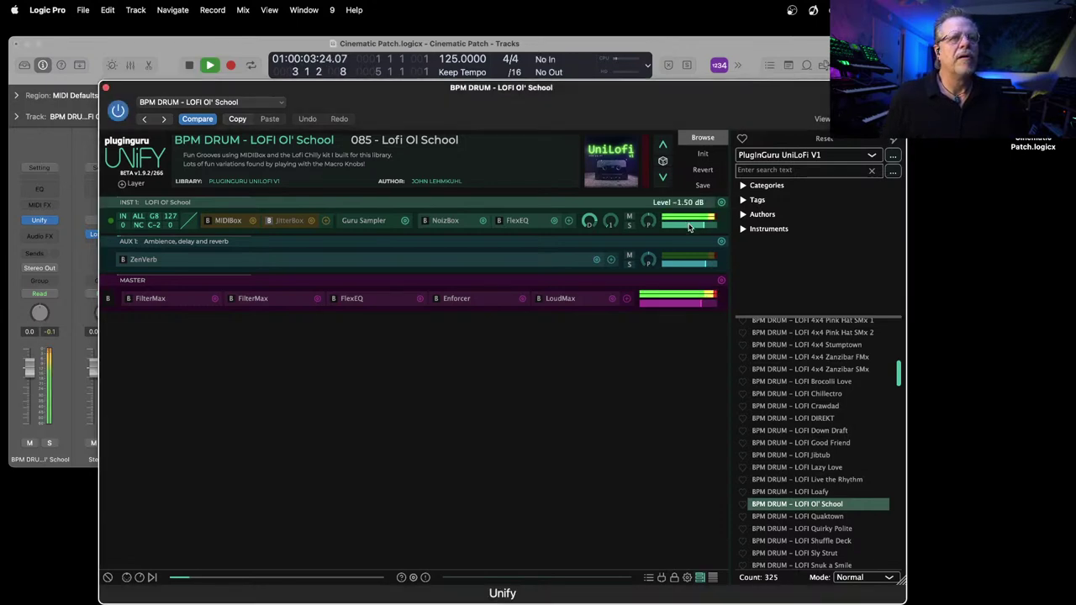
Step: Set the MIDIBox speed ratio of the LOFI Ol' School layer to 1:2 and close the MIDIBox editor
{"action": "left_click", "coordinate": [225, 222]}
{"action": "left_click", "coordinate": [217, 267]}
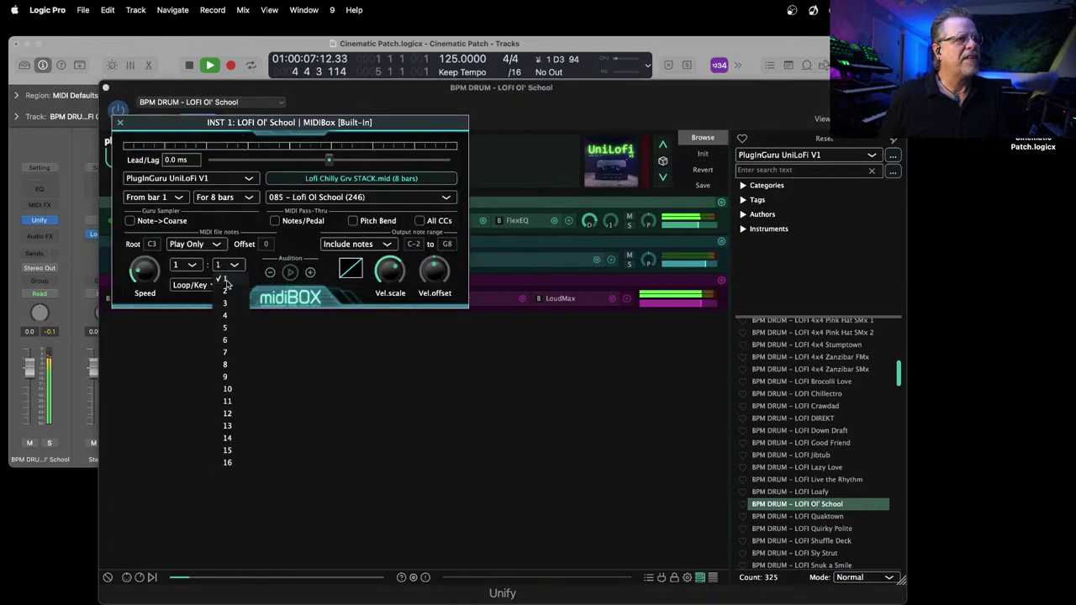
{"action": "left_click", "coordinate": [227, 291]}
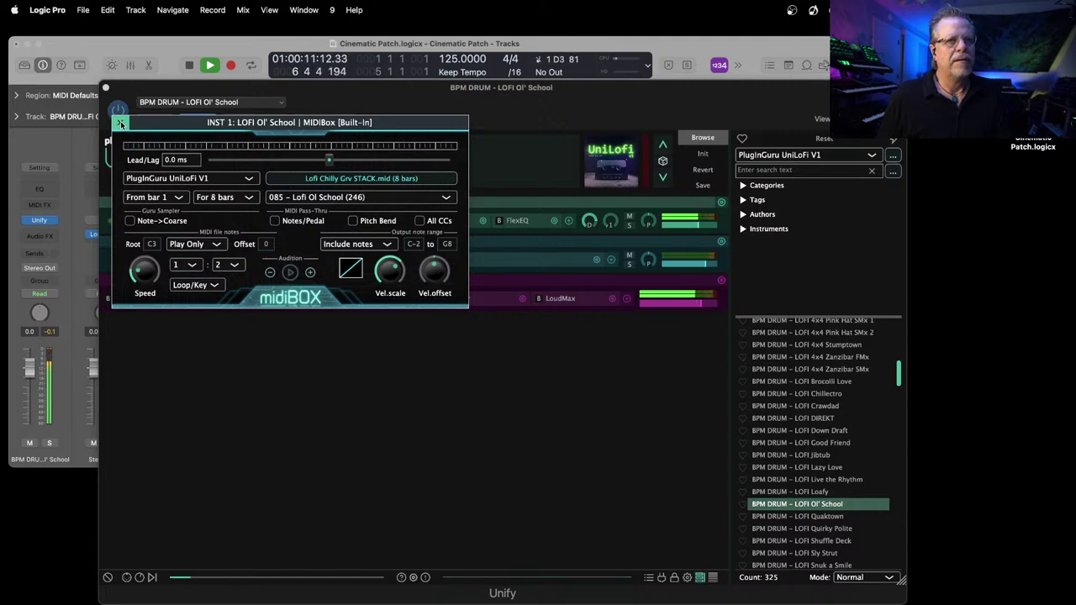
{"action": "left_click", "coordinate": [120, 124]}
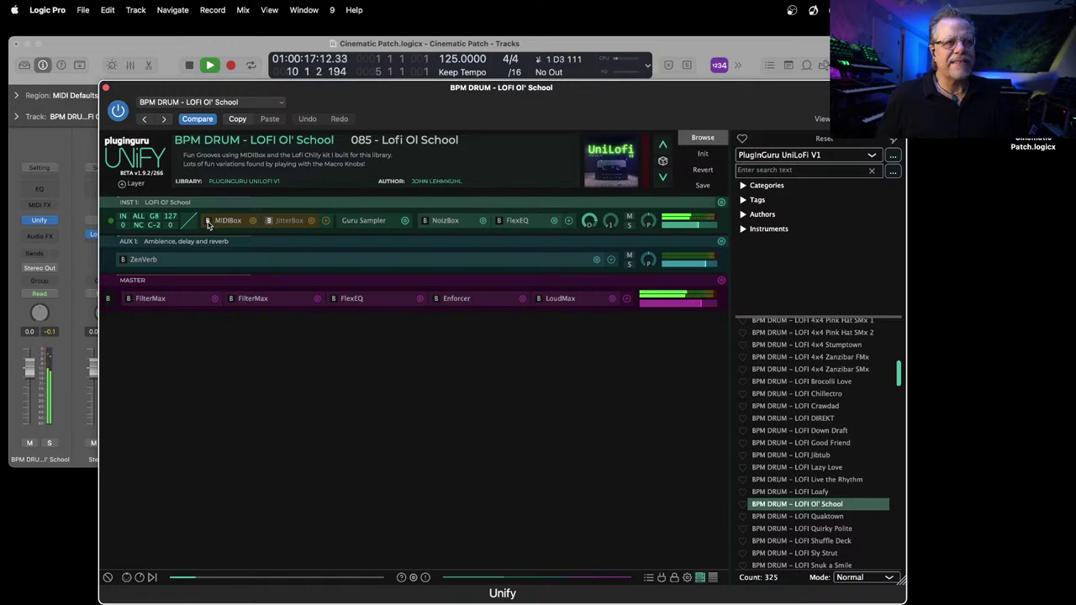
Step: Stop playback and close the Unify window with MIDIBox bypassed
{"action": "key", "text": "space"}
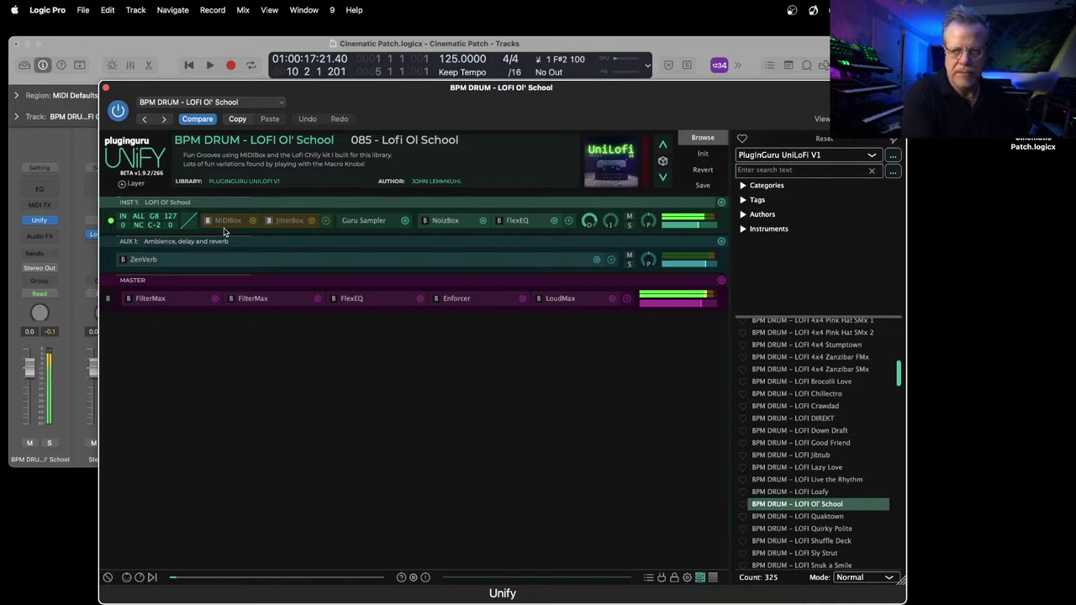
{"action": "key", "text": "super+w"}
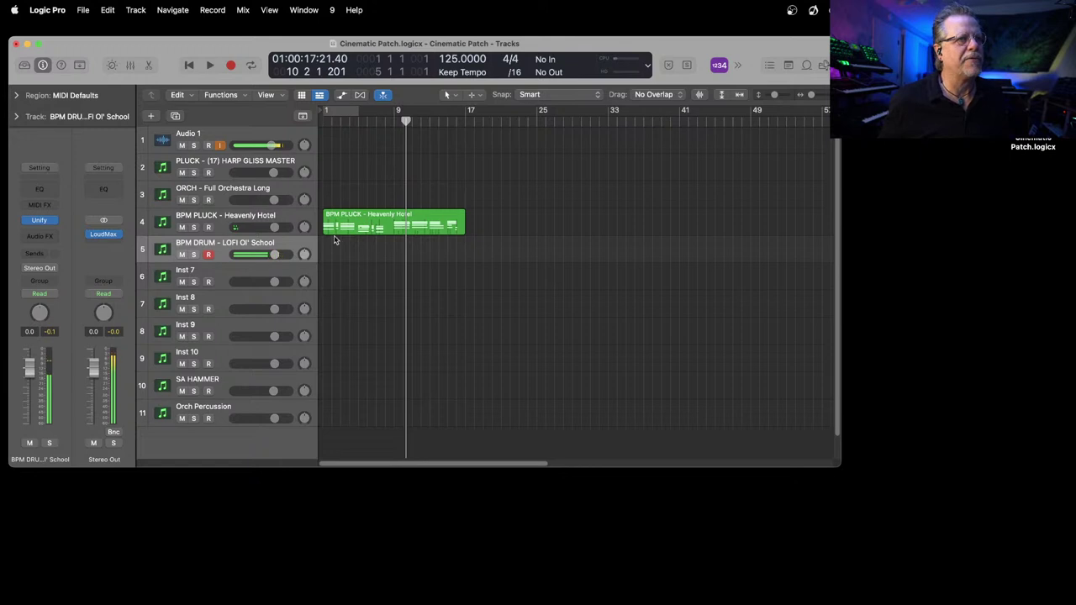
Step: Record about 16 bars on the BPM DRUM - LOFI Ol' School track from the project start and play the take back
{"action": "key", "text": "Return"}
{"action": "key", "text": "r"}
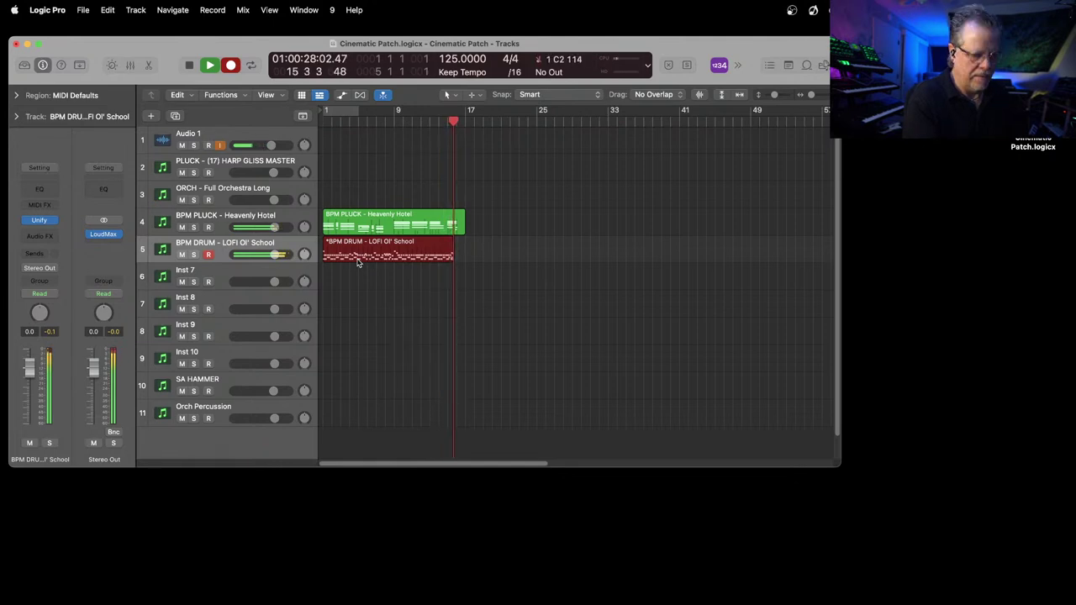
{"action": "key", "text": "space"}
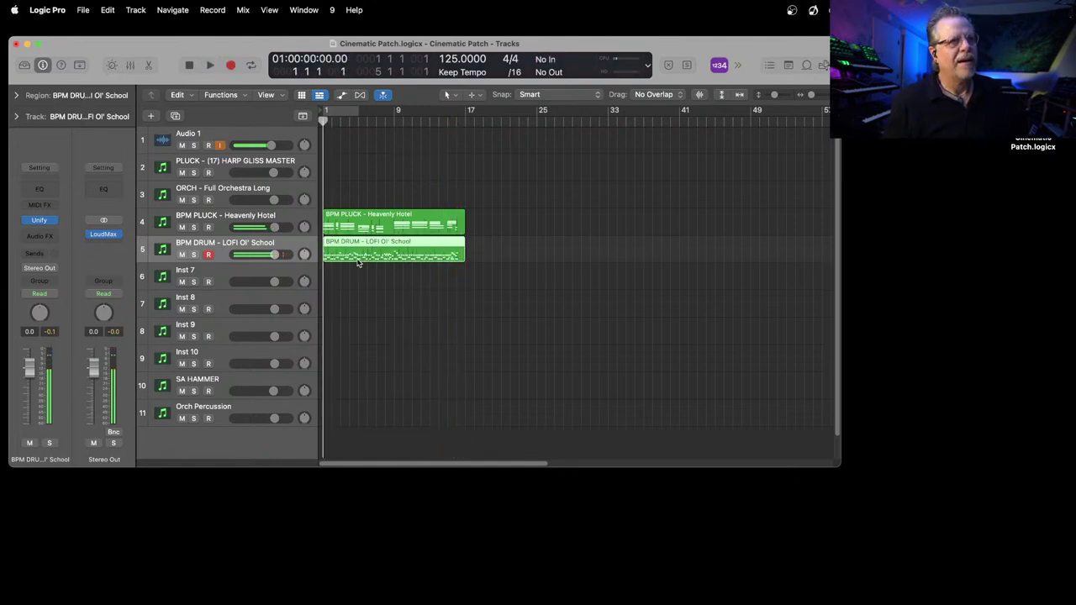
{"action": "key", "text": "space"}
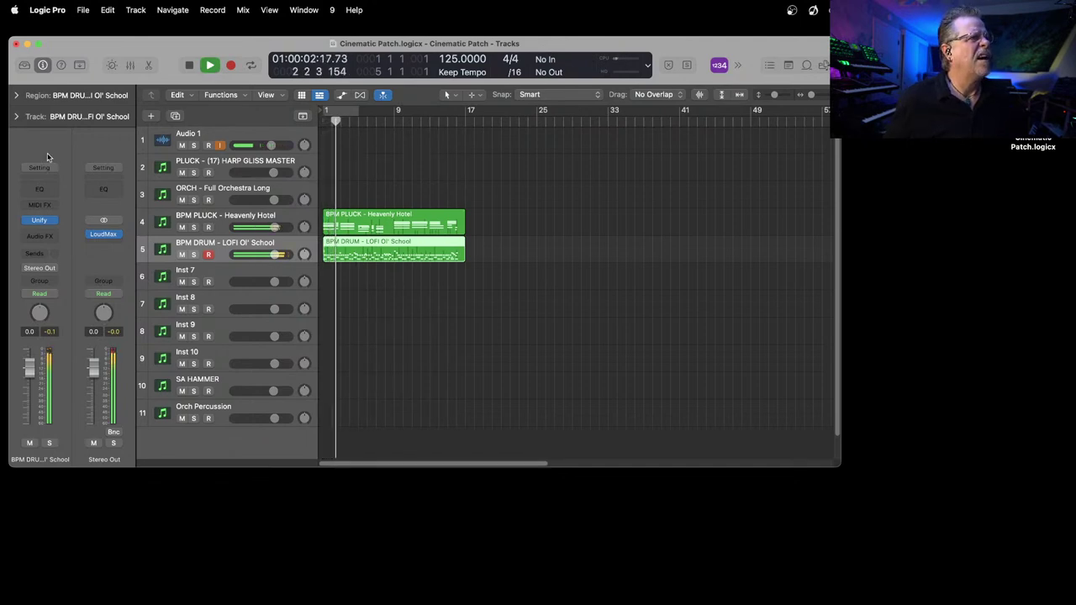
Step: Quantize the recorded drum region to 1/8 Swing A with a Q-Strength of 78%
{"action": "left_click", "coordinate": [16, 95]}
{"action": "left_click", "coordinate": [78, 132]}
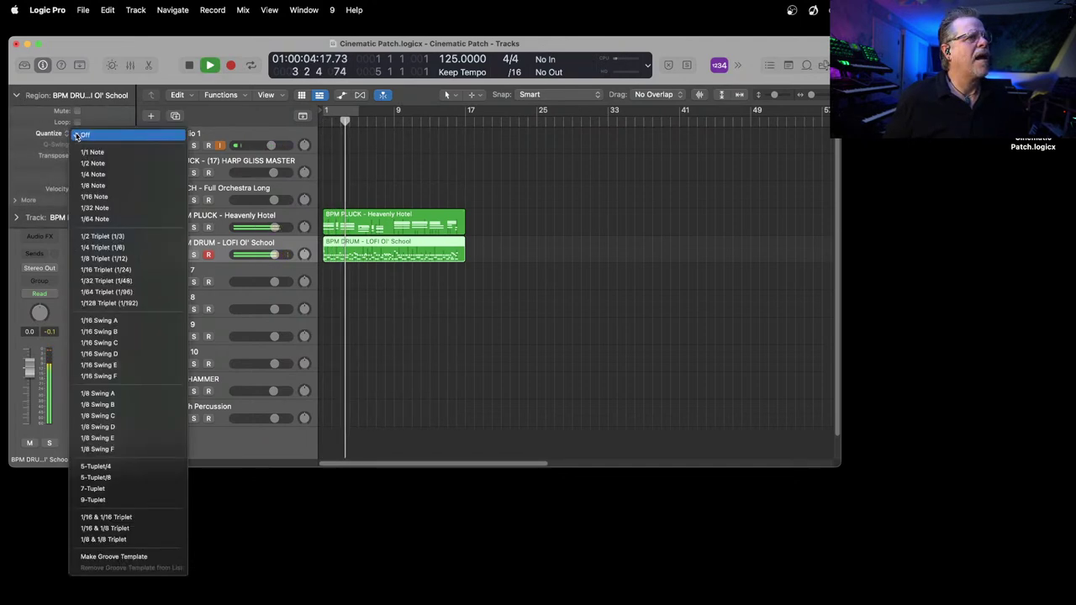
{"action": "left_click", "coordinate": [114, 392]}
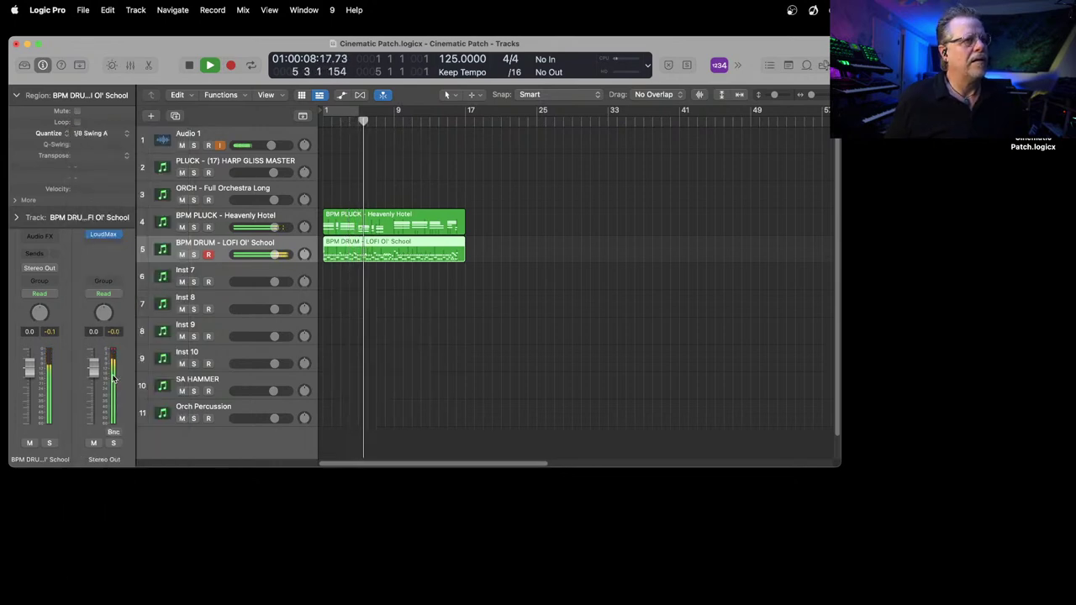
{"action": "left_click", "coordinate": [15, 200]}
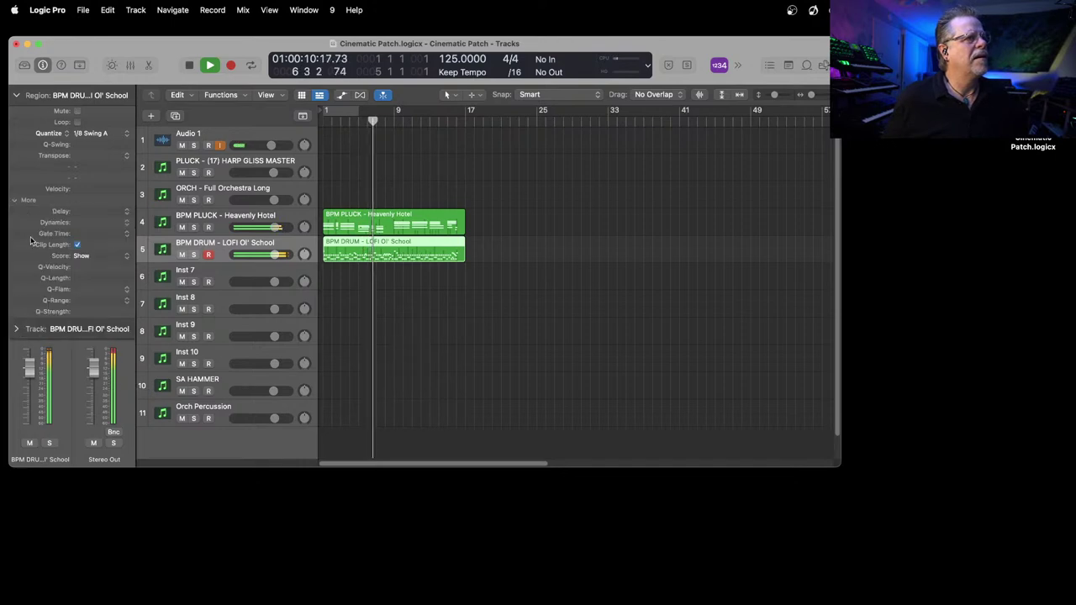
{"action": "left_click_drag", "start_coordinate": [105, 311], "coordinate": [111, 358]}
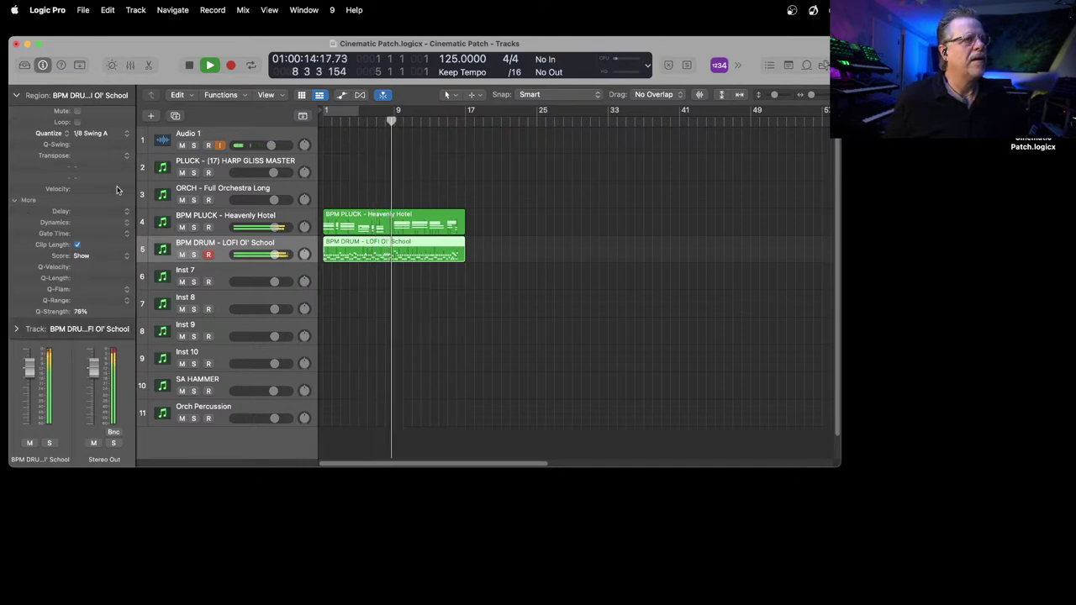
{"action": "left_click", "coordinate": [378, 305]}
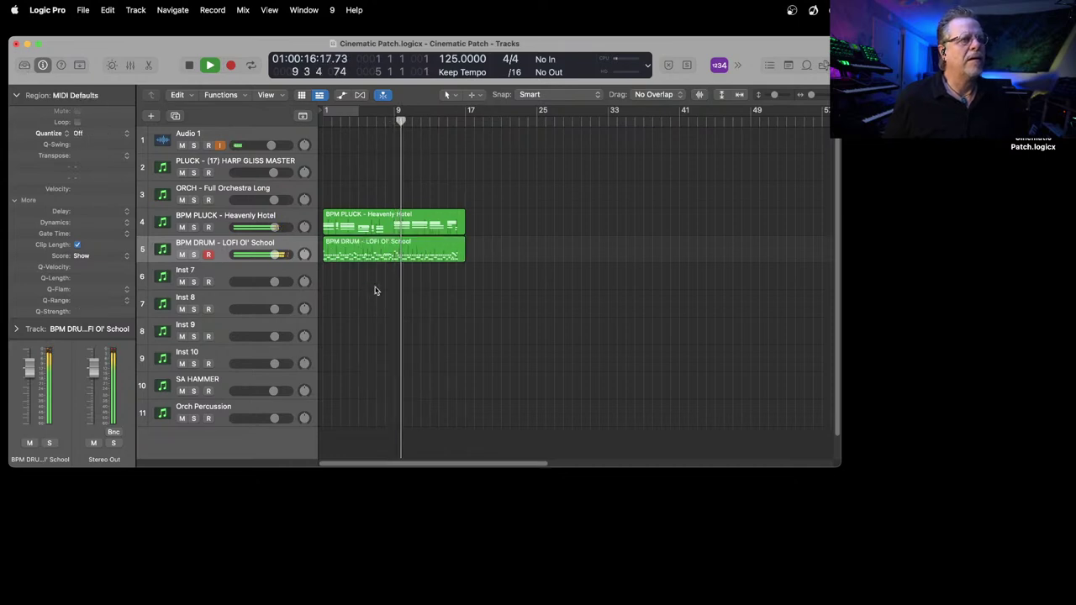
Step: Split the drum region at bar 9 and delete its second half
{"action": "left_click", "coordinate": [368, 245]}
{"action": "key", "text": "slash"}
{"action": "type", "text": "8"}
{"action": "key", "text": "Return"}
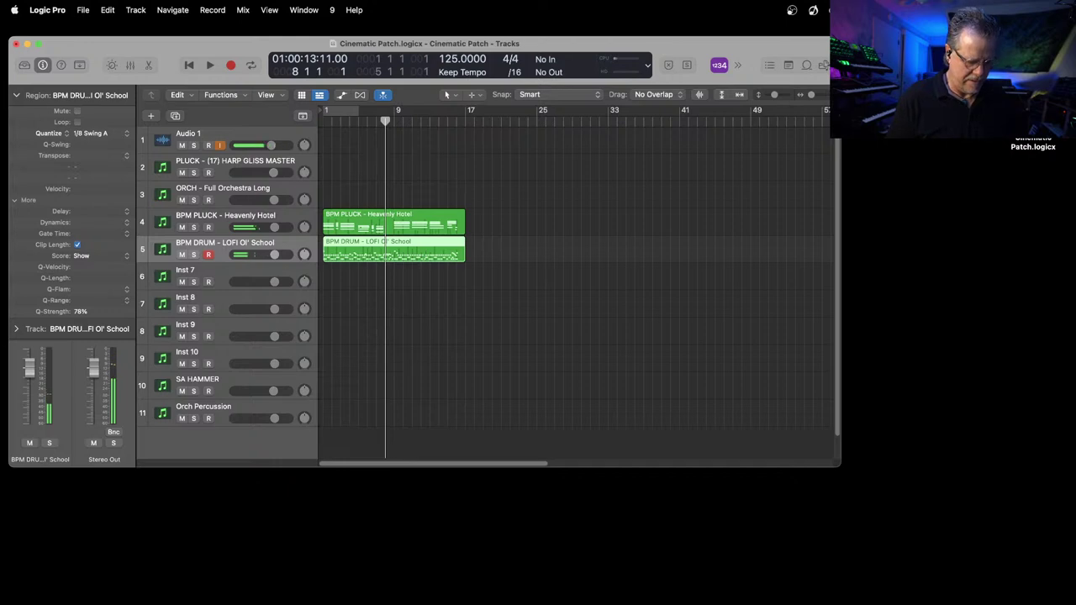
{"action": "key", "text": "period"}
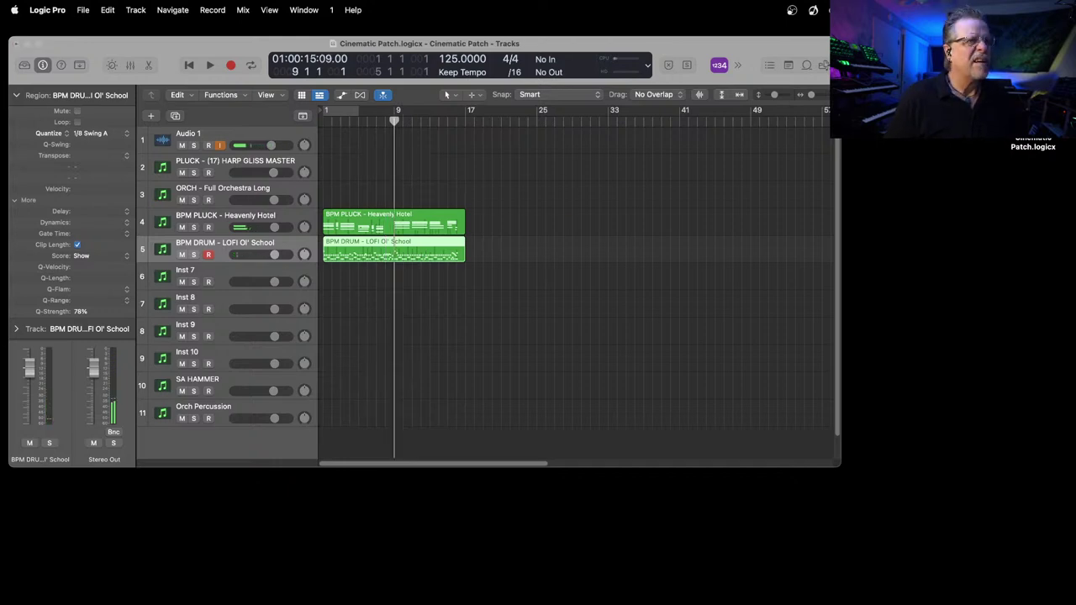
{"action": "key", "text": "super+t"}
{"action": "key", "text": "Return"}
{"action": "key", "text": "Delete"}
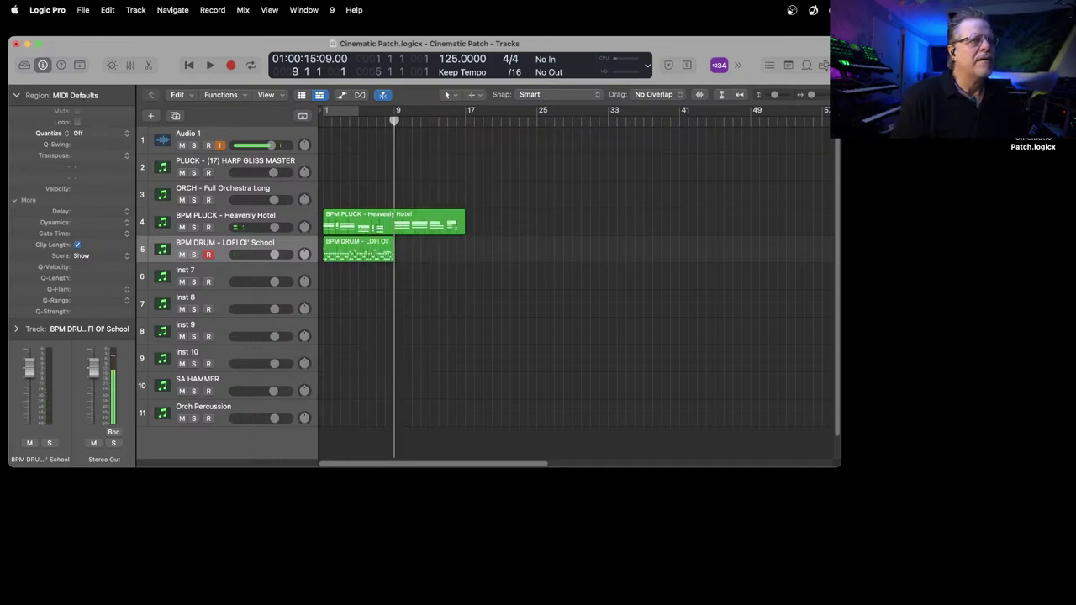
Step: Copy the remaining eight-bar drum region to bar 9 and join both regions into one
{"action": "left_click_drag", "start_coordinate": [337, 239], "coordinate": [418, 247], "text": "alt"}
{"action": "key", "text": "space"}
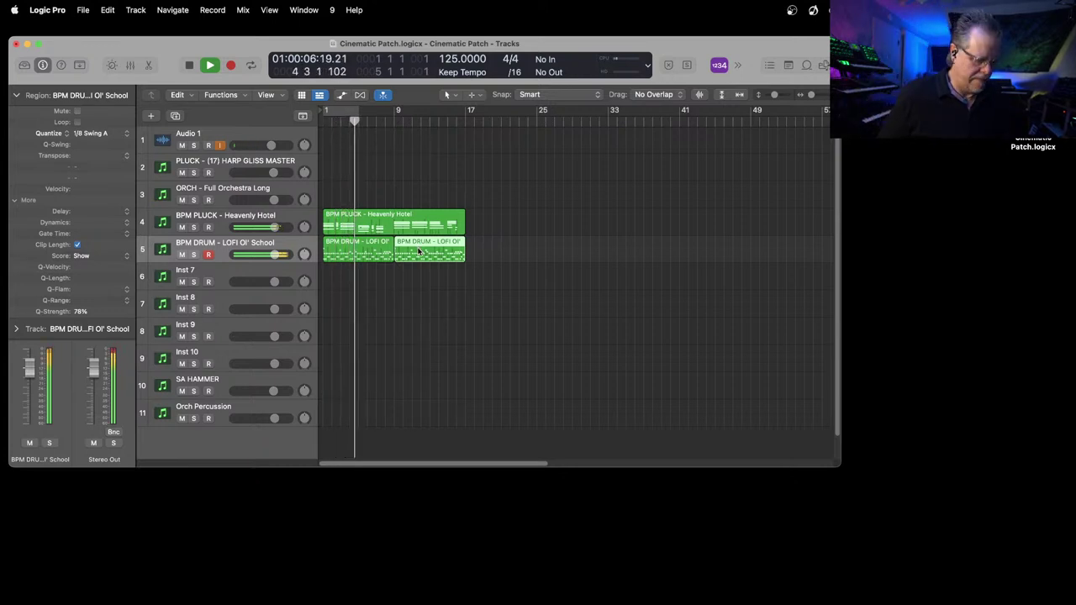
{"action": "left_click_drag", "start_coordinate": [382, 285], "coordinate": [398, 249]}
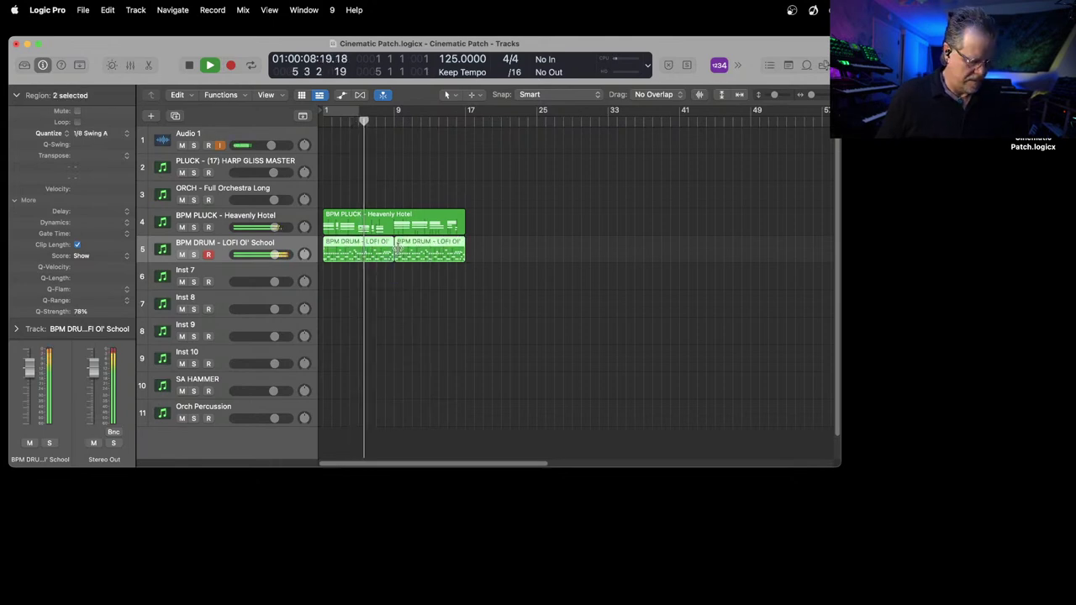
{"action": "key", "text": "super+j"}
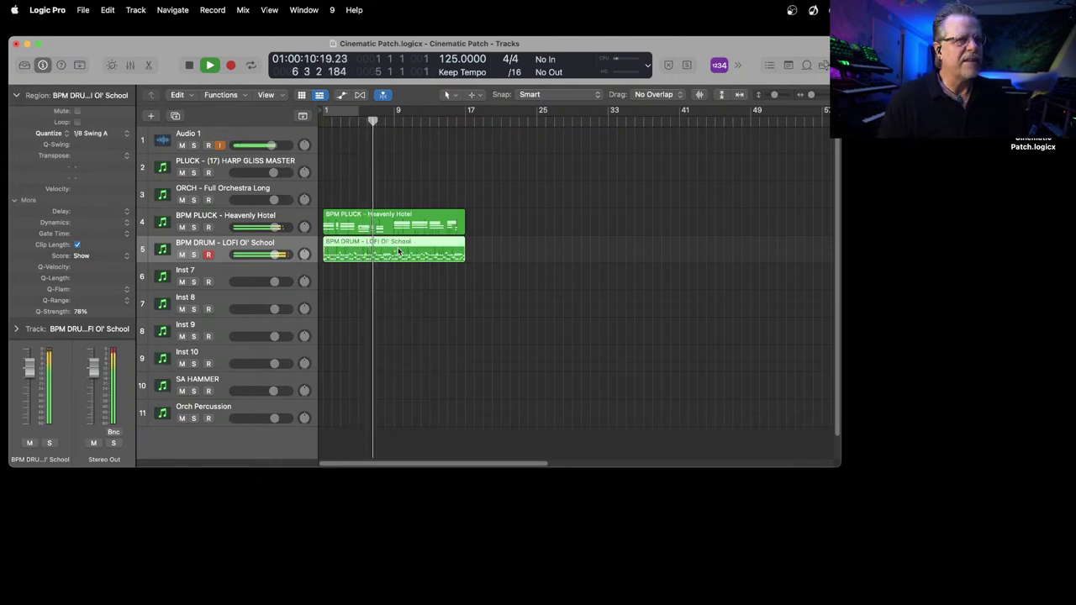
Step: Open the joined drum region in the Piano Roll and set the velocity of all notes on the black-key row just below C3 to 1
{"action": "double_click", "coordinate": [398, 252]}
{"action": "key", "text": "space"}
{"action": "left_click", "coordinate": [271, 383]}
{"action": "left_click", "coordinate": [275, 409]}
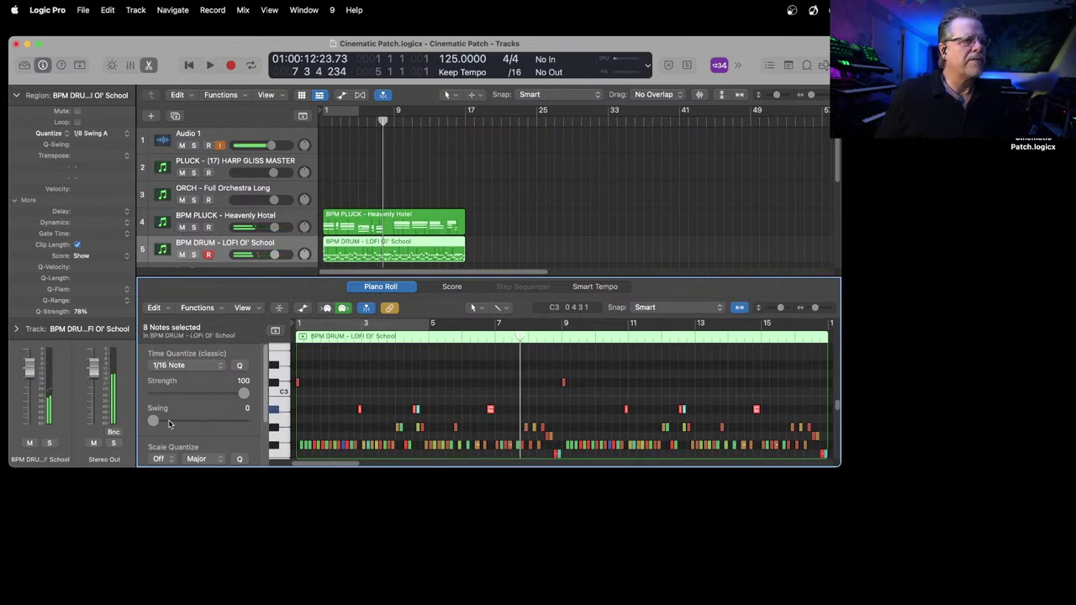
{"action": "scroll", "coordinate": [227, 429], "scroll_direction": "down", "scroll_amount": 3}
{"action": "left_click_drag", "start_coordinate": [182, 428], "coordinate": [151, 429]}
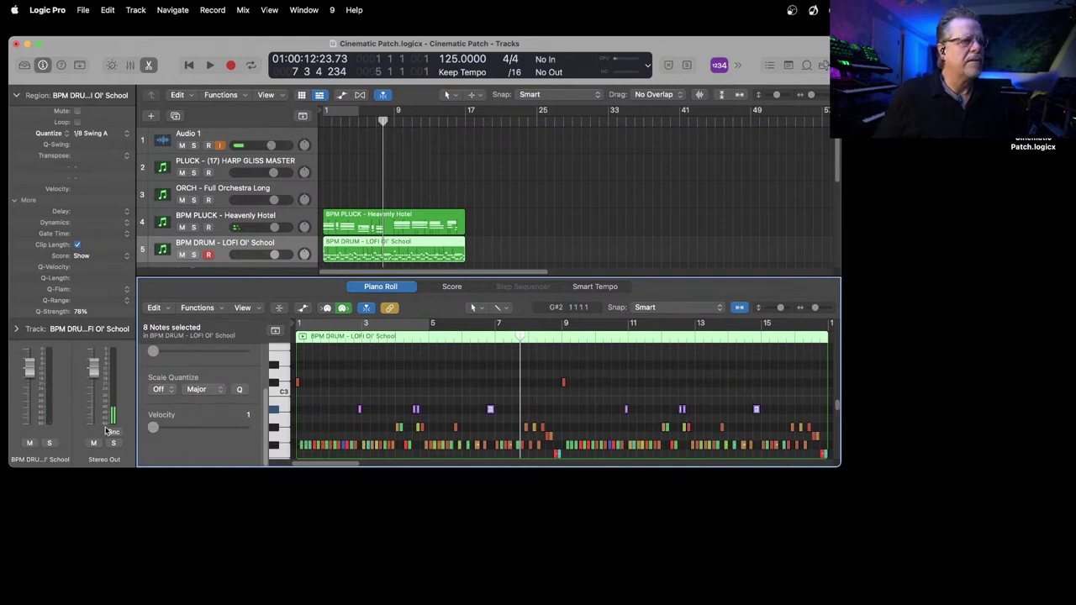
Step: Play the drum region from near its start and set the velocity of the selected notes to 48
{"action": "key", "text": "space"}
{"action": "left_click", "coordinate": [352, 325]}
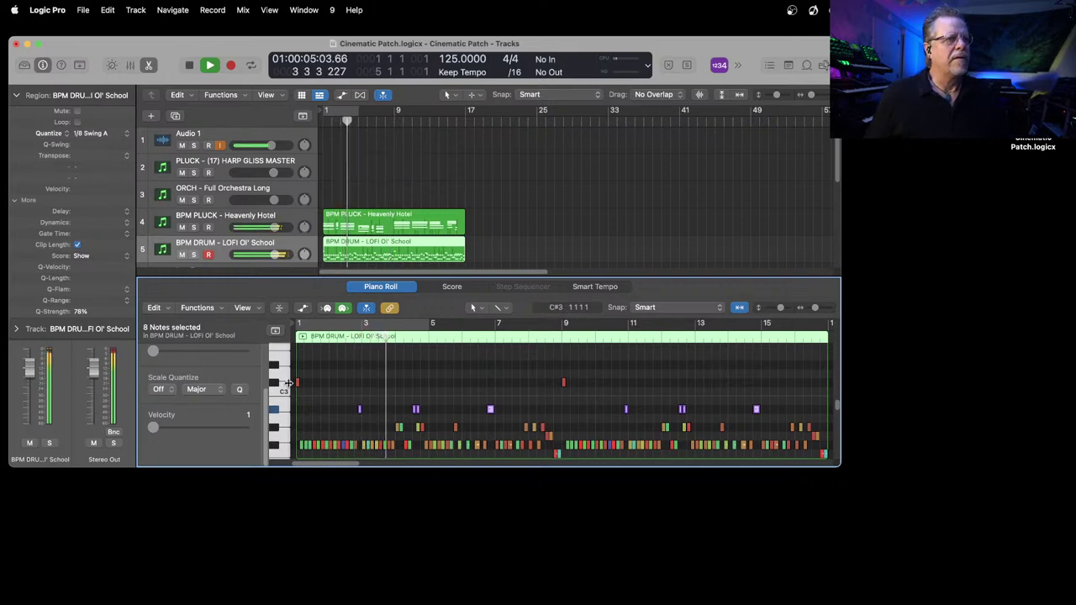
{"action": "left_click_drag", "start_coordinate": [153, 427], "coordinate": [186, 424]}
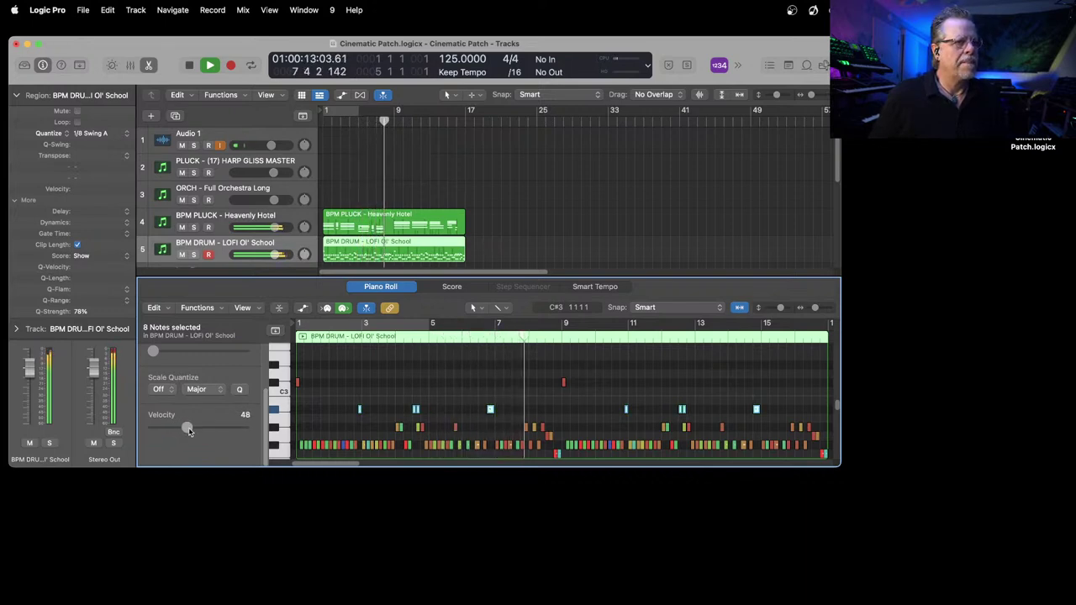
Step: Copy the single note at the end of bar 6 in the edited row to about the start of bar 7
{"action": "left_click", "coordinate": [486, 400]}
{"action": "left_click_drag", "start_coordinate": [492, 412], "coordinate": [500, 412]}
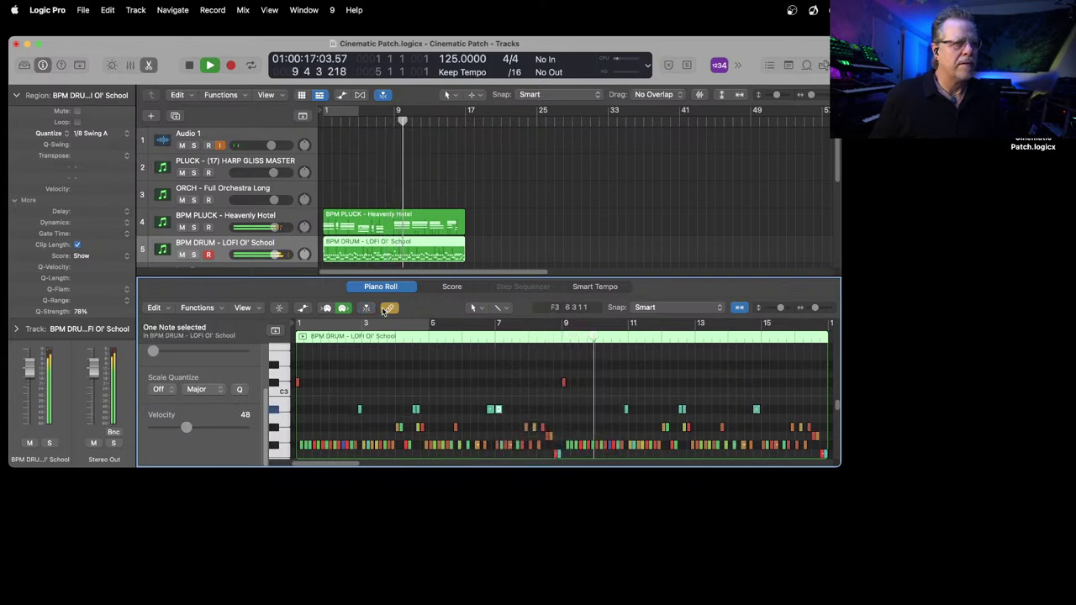
Step: Close the Piano Roll and load Unify as the instrument on the Inst 7 track
{"action": "key", "text": "p"}
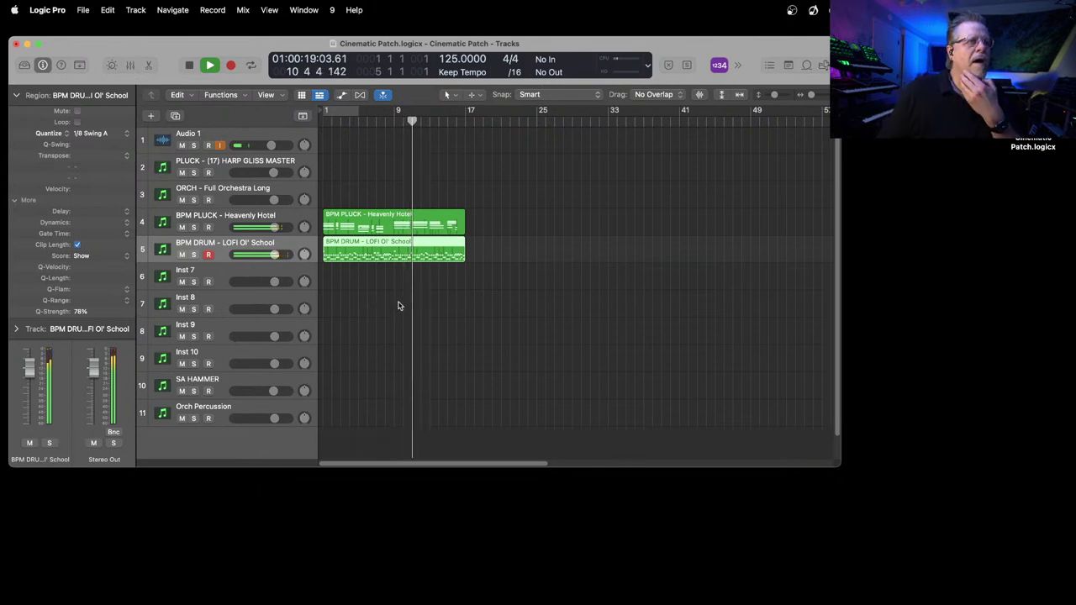
{"action": "left_click", "coordinate": [234, 276]}
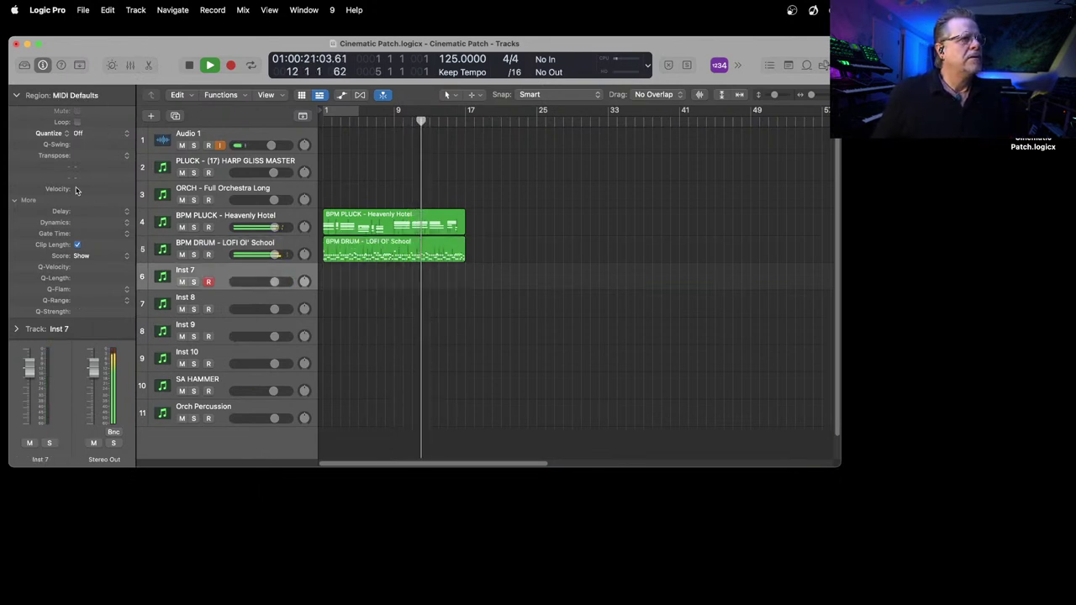
{"action": "left_click", "coordinate": [18, 95]}
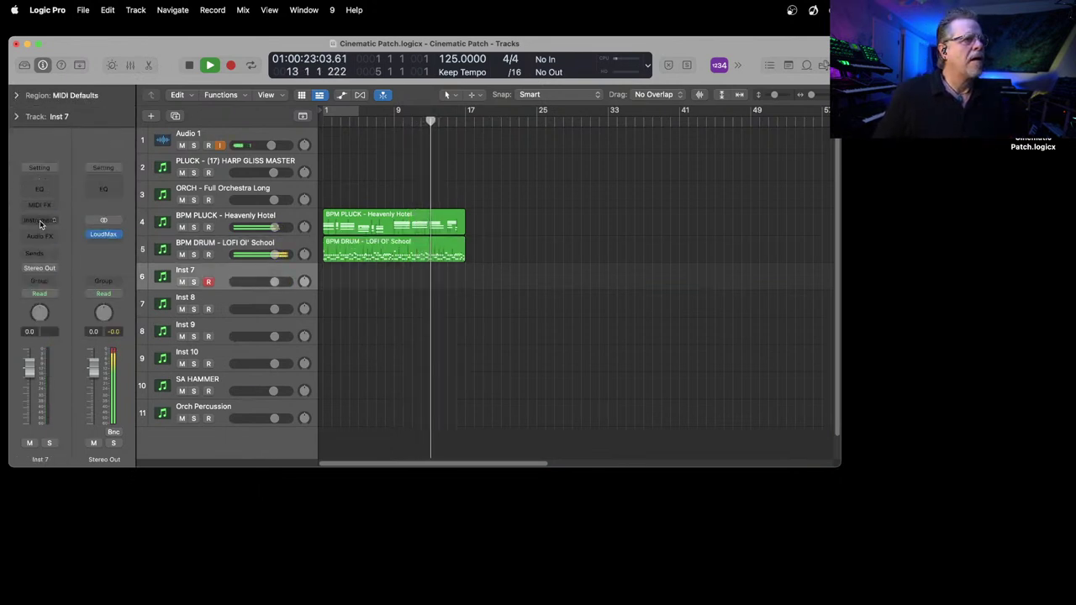
{"action": "left_click", "coordinate": [46, 220]}
{"action": "mouse_move", "coordinate": [59, 254]}
{"action": "left_click", "coordinate": [160, 254]}
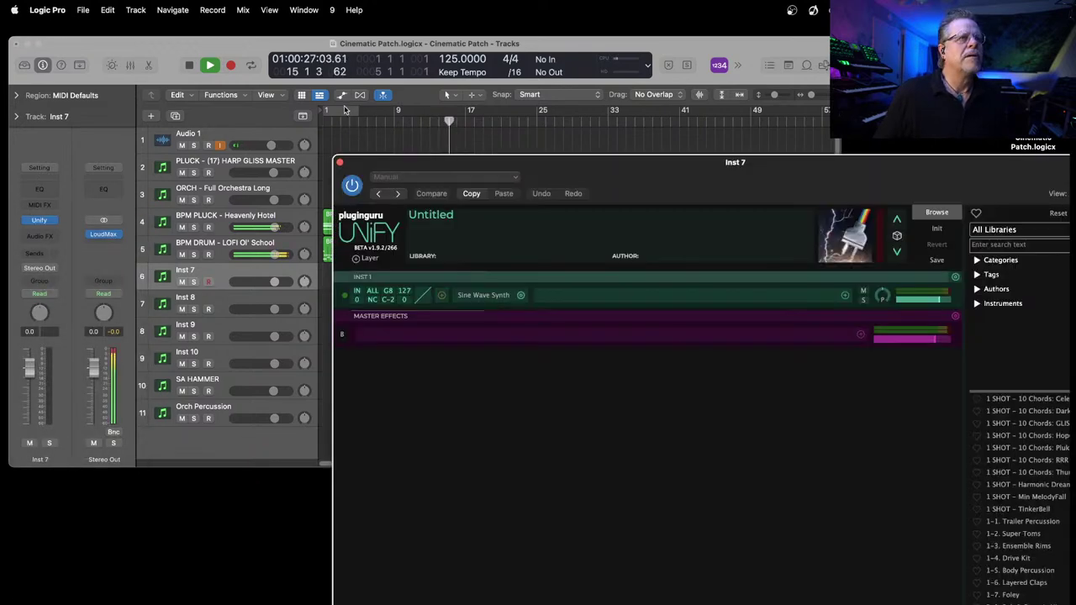
Step: Set the cycle range from bar 1 to bar 17 and play the song from its start
{"action": "left_click", "coordinate": [350, 110]}
{"action": "left_click_drag", "start_coordinate": [358, 114], "coordinate": [464, 124]}
{"action": "key", "text": "space"}
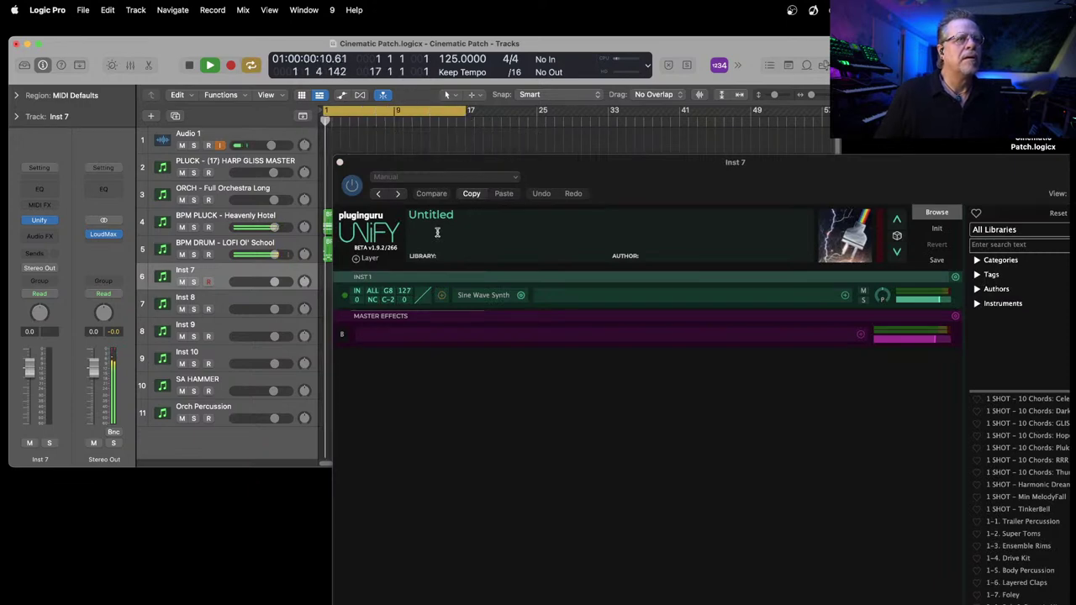
Step: Audition the Deep Stab and Dose basses from the PlugInGuru UniLoFi V1 library, load BASS - Emmy and close the plug-in window
{"action": "left_click_drag", "start_coordinate": [641, 182], "coordinate": [401, 100]}
{"action": "left_click", "coordinate": [781, 149]}
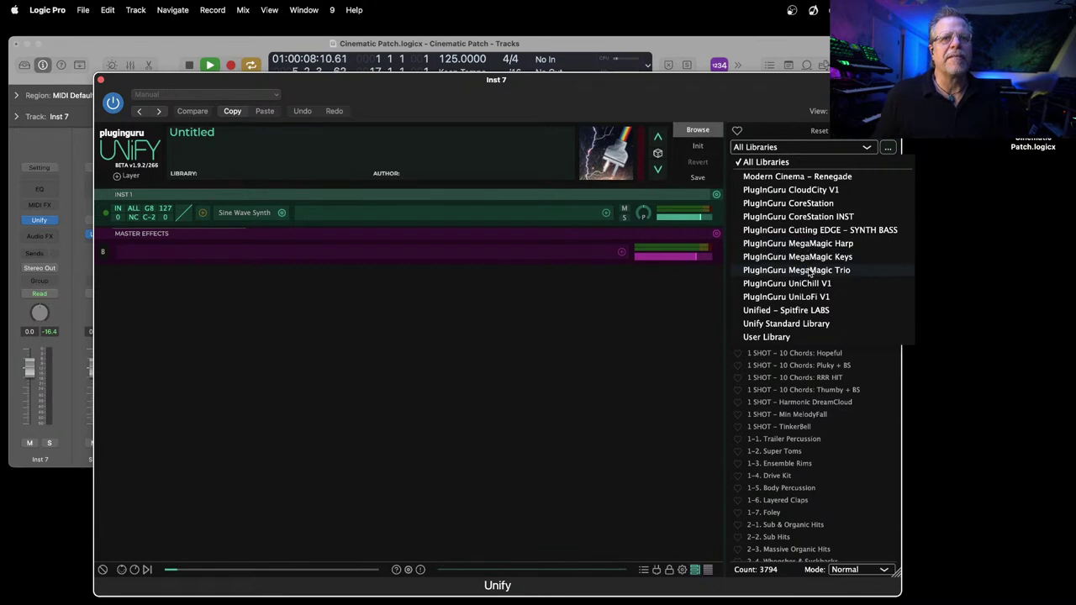
{"action": "left_click", "coordinate": [798, 299]}
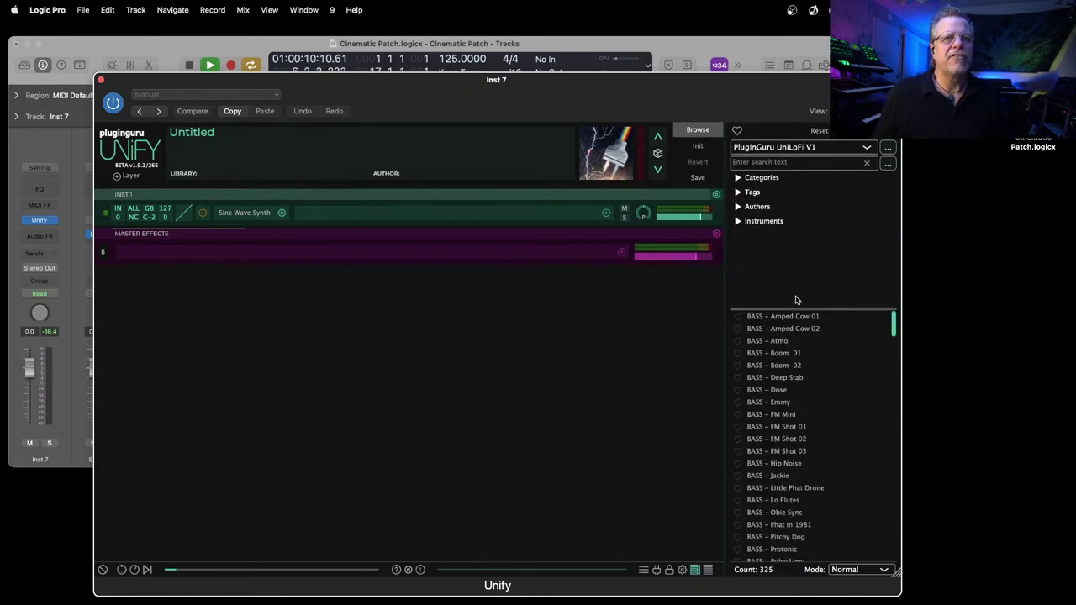
{"action": "left_click", "coordinate": [788, 380]}
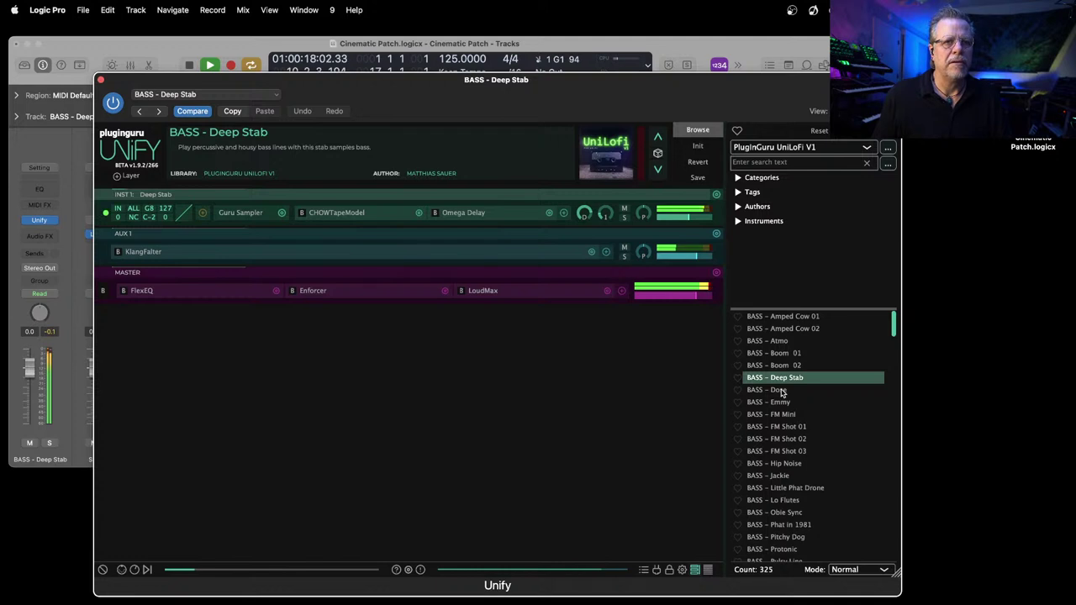
{"action": "left_click", "coordinate": [781, 392]}
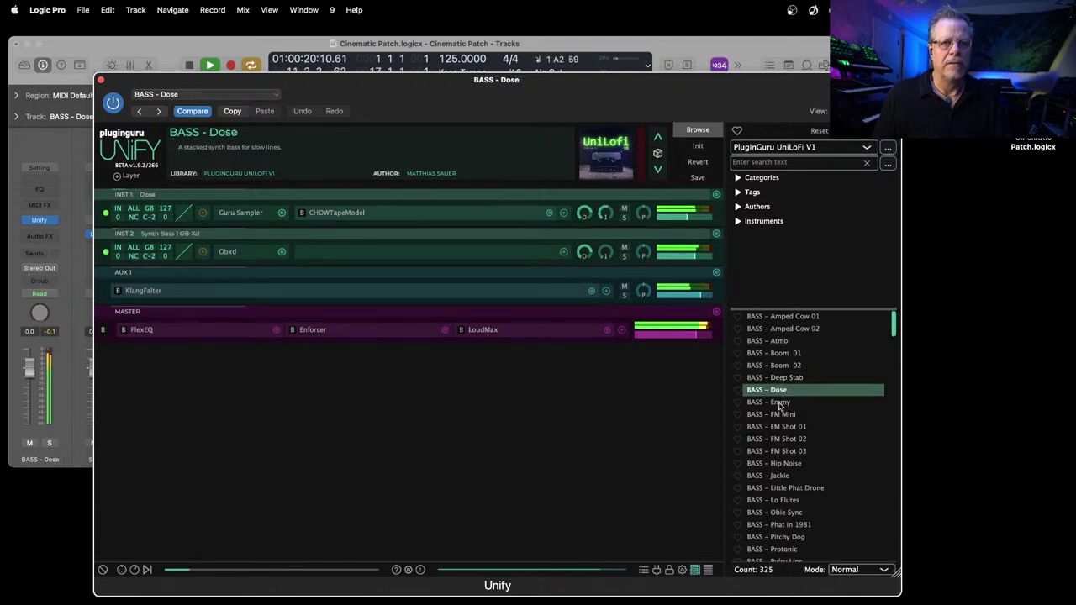
{"action": "left_click", "coordinate": [780, 404]}
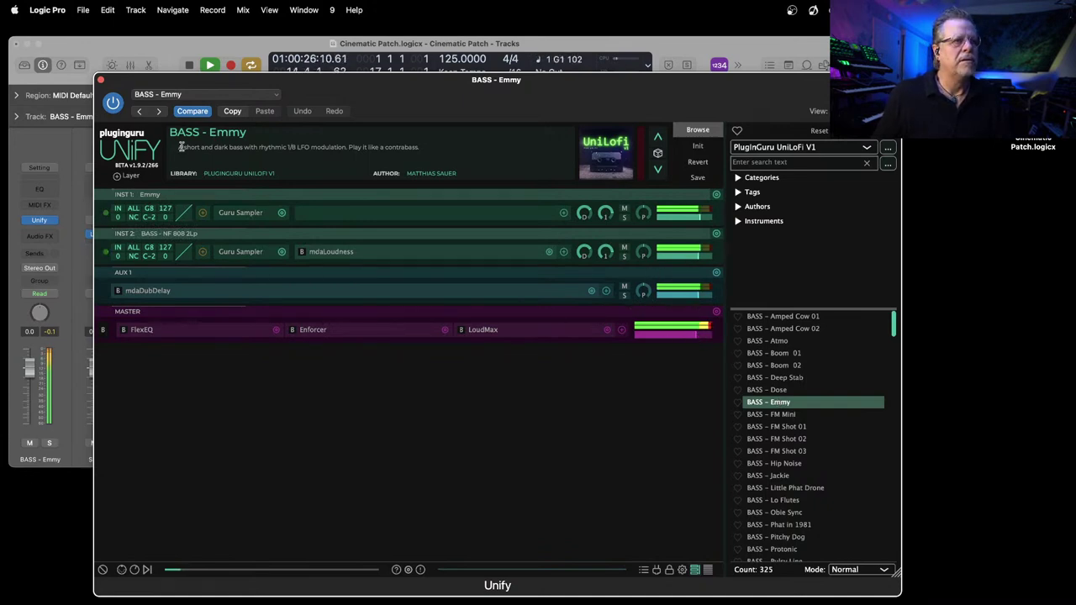
{"action": "left_click", "coordinate": [101, 79]}
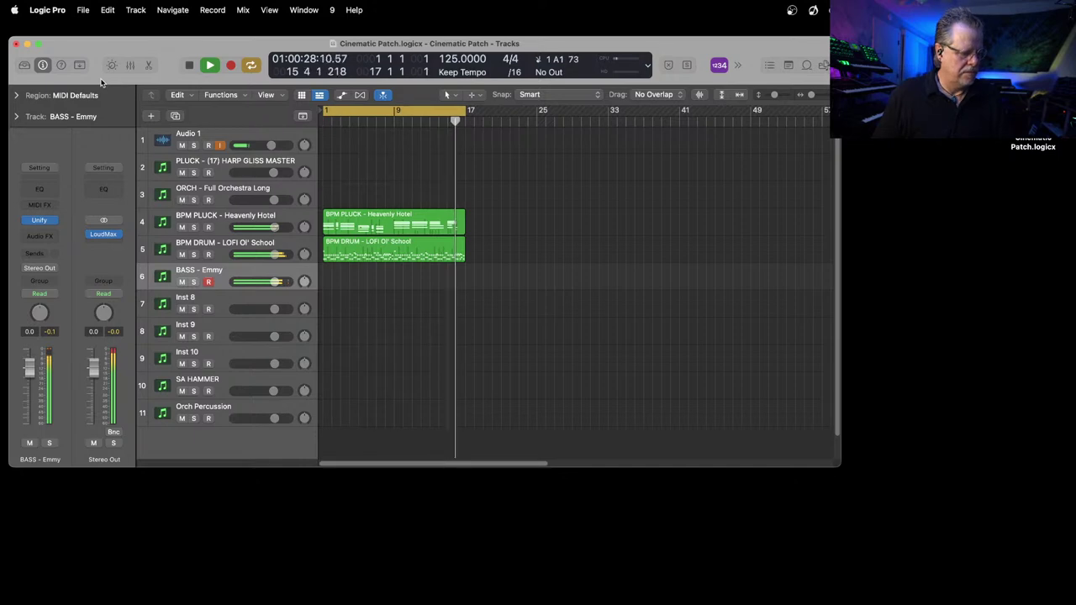
Step: Lower all instrument channels together in the Mixer, bringing Orch Percussion to -3.3 dB, and play the song
{"action": "key", "text": "x"}
{"action": "key", "text": "space"}
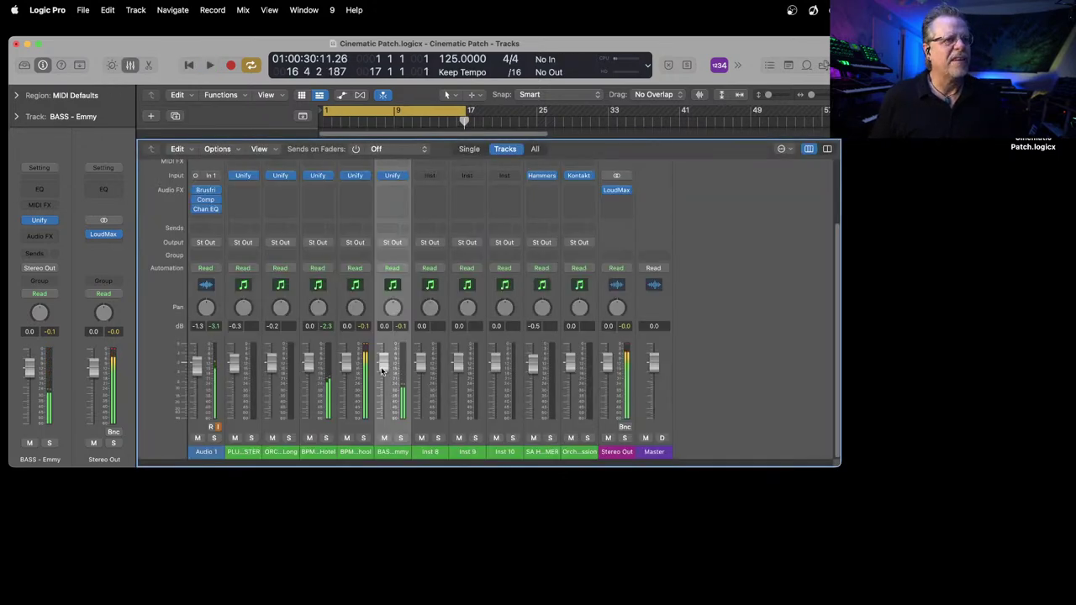
{"action": "left_click", "coordinate": [243, 453]}
{"action": "left_click", "coordinate": [578, 452], "text": "shift"}
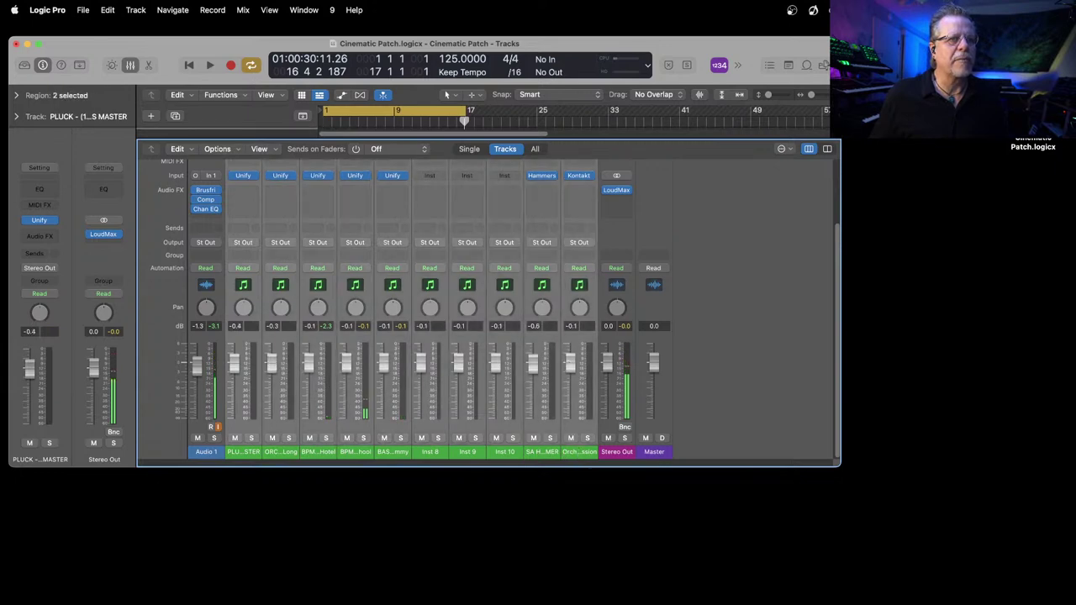
{"action": "left_click_drag", "start_coordinate": [570, 363], "coordinate": [564, 379]}
{"action": "key", "text": "space"}
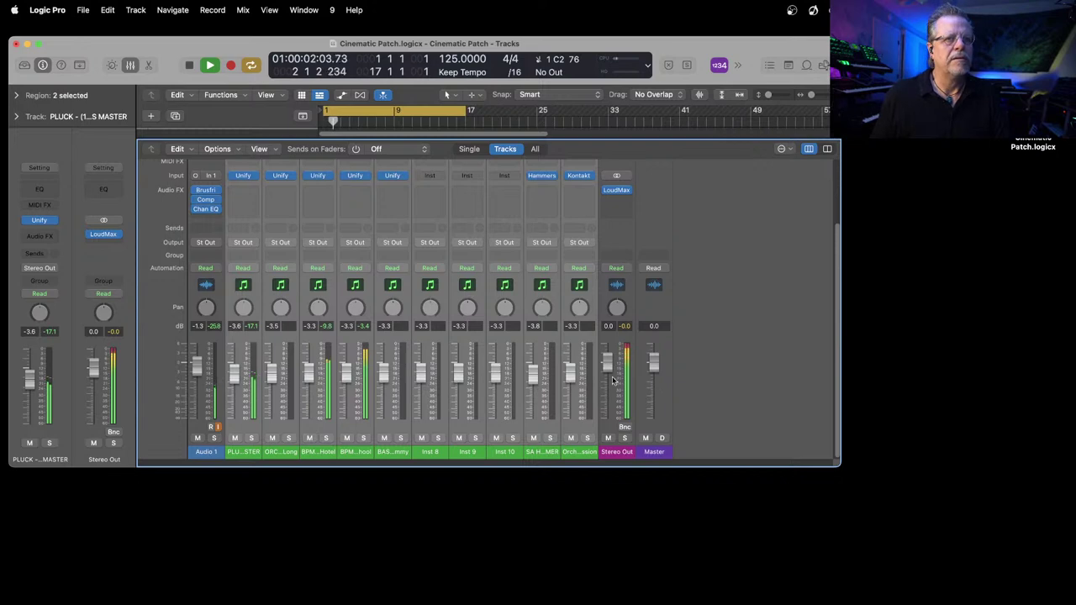
Step: Select the BASS - Emmy channel, enlarge the Tracks area to show the pluck, drum and bass tracks, and stop playback
{"action": "left_click", "coordinate": [350, 453]}
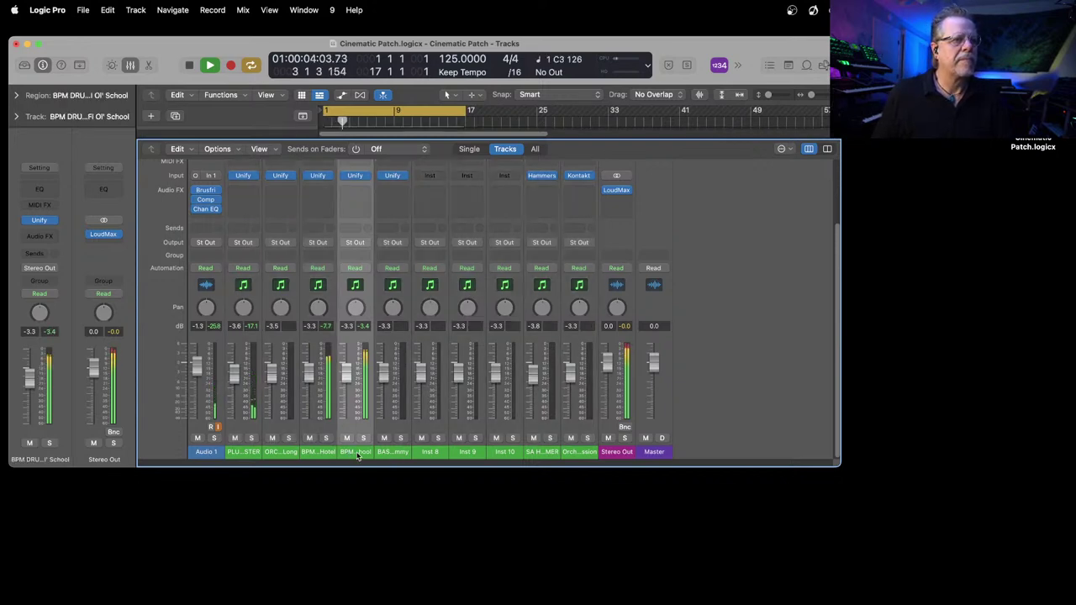
{"action": "left_click", "coordinate": [390, 452]}
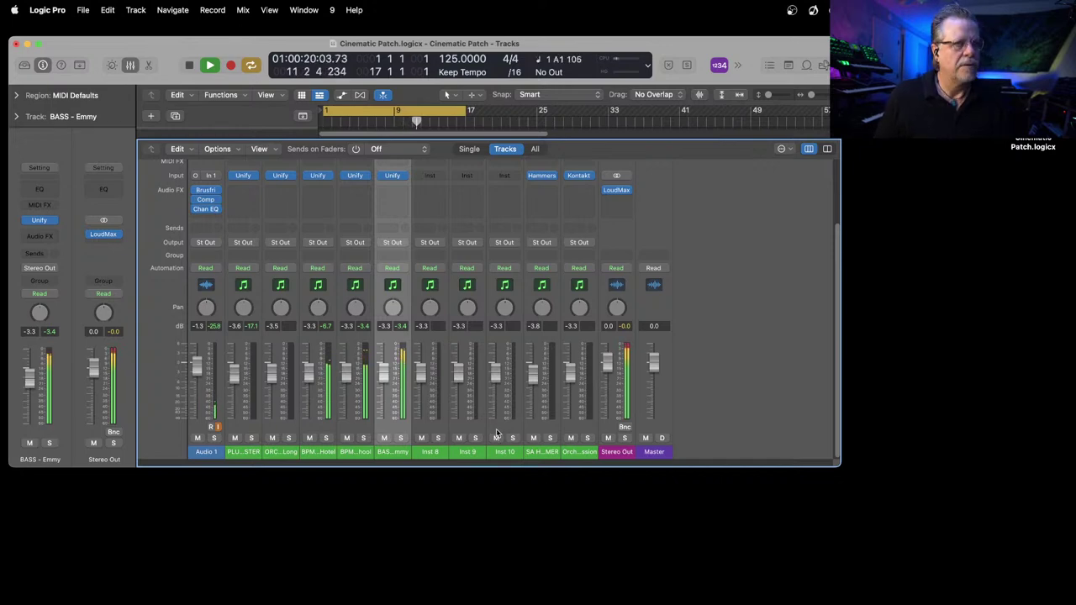
{"action": "left_click_drag", "start_coordinate": [445, 137], "coordinate": [446, 317]}
{"action": "scroll", "coordinate": [391, 252], "scroll_direction": "up", "scroll_amount": 2}
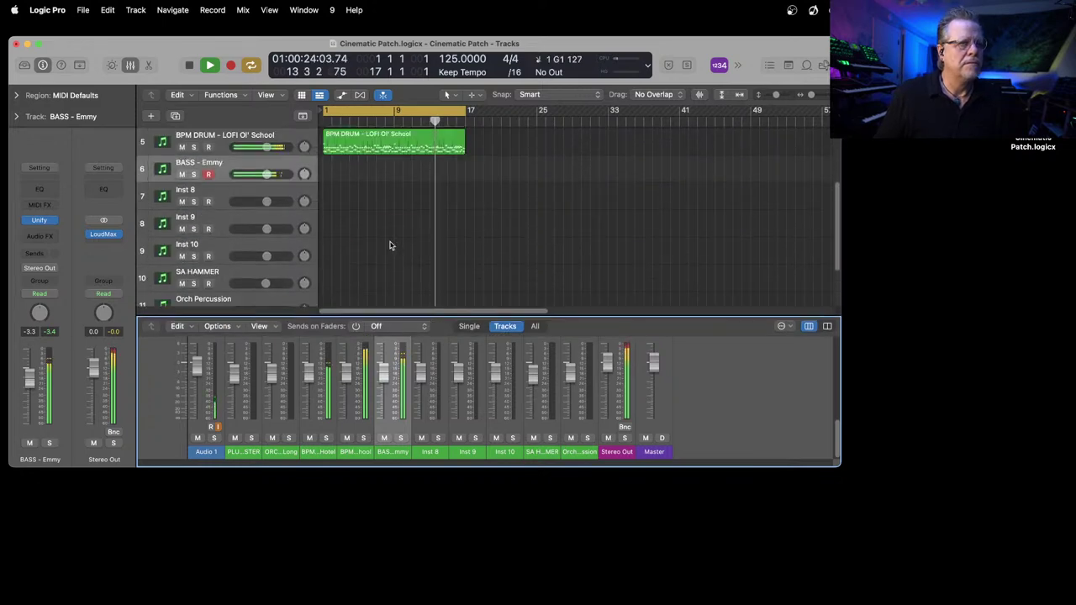
{"action": "scroll", "coordinate": [390, 246], "scroll_direction": "up", "scroll_amount": 2}
{"action": "key", "text": "space"}
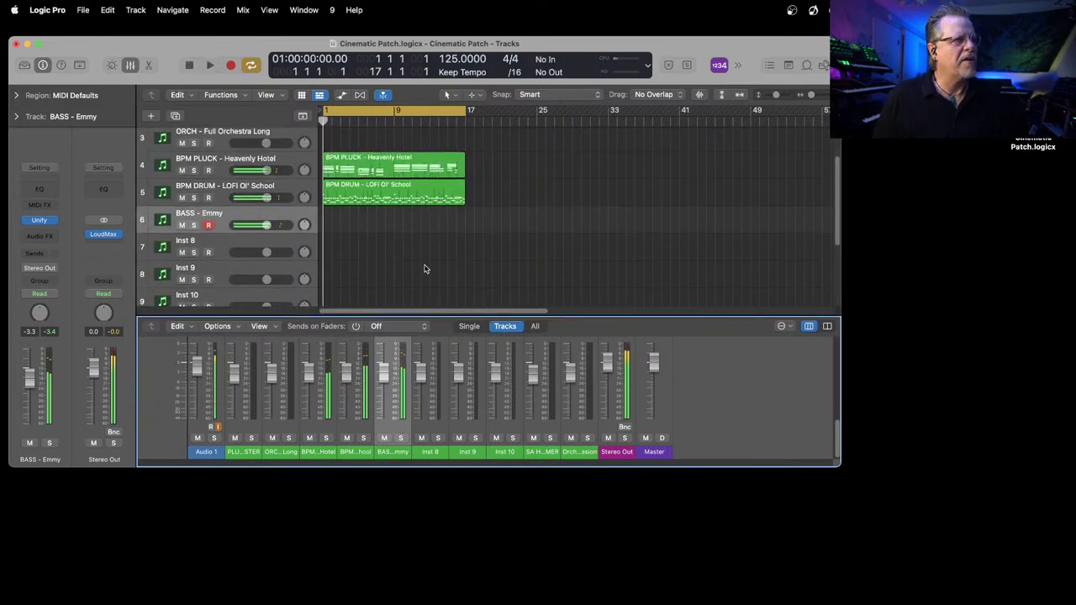
Step: Reopen Unify on the bass track, show its macro knobs and listen to each of the two instrument layers soloed
{"action": "left_click", "coordinate": [40, 222]}
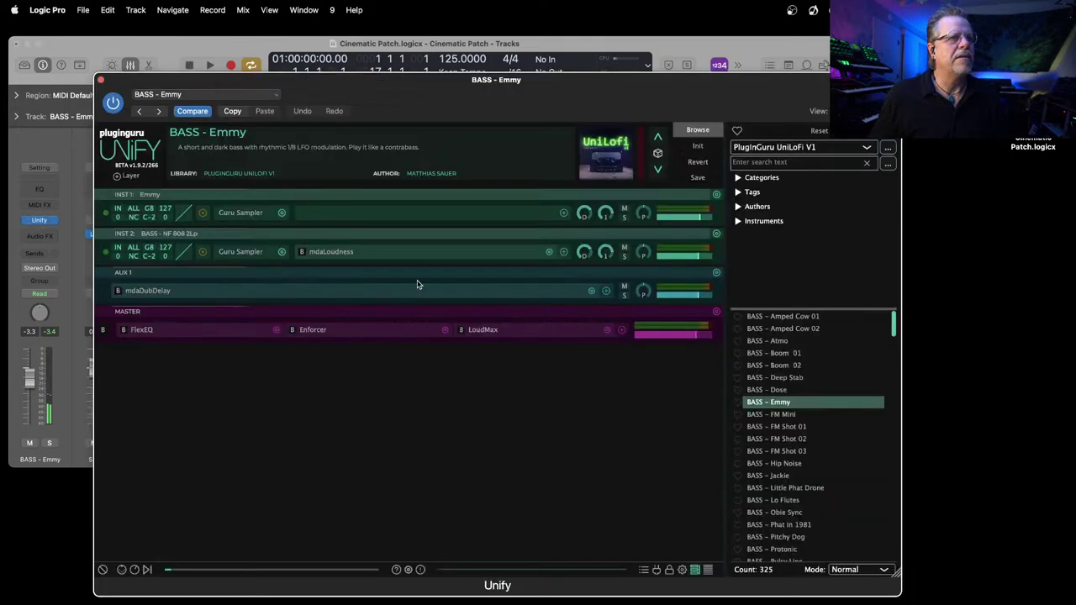
{"action": "left_click", "coordinate": [134, 569]}
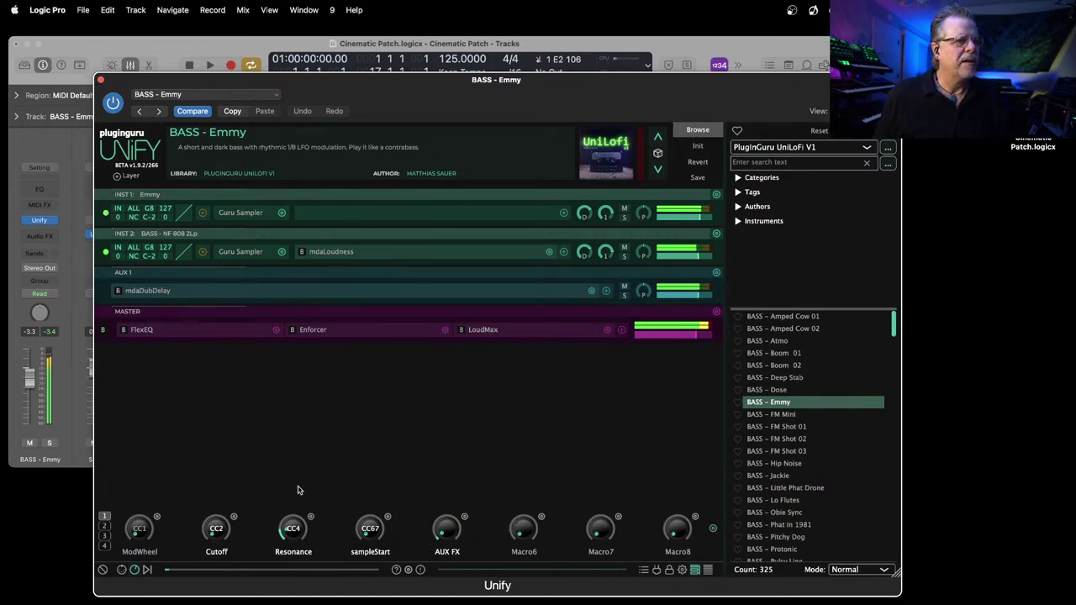
{"action": "left_click", "coordinate": [623, 217]}
{"action": "left_click", "coordinate": [625, 217]}
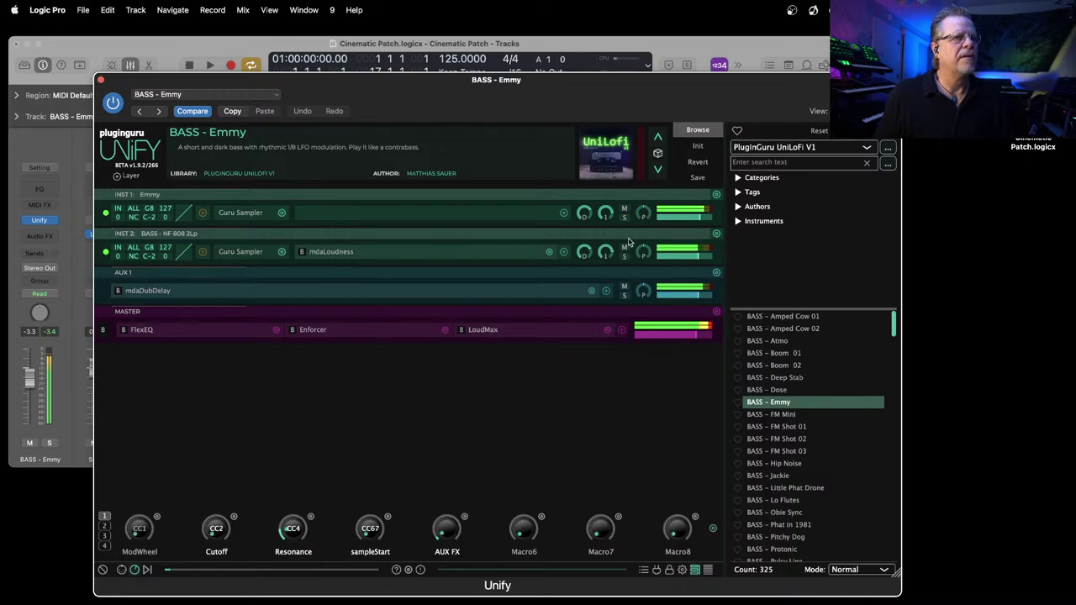
{"action": "left_click", "coordinate": [625, 256]}
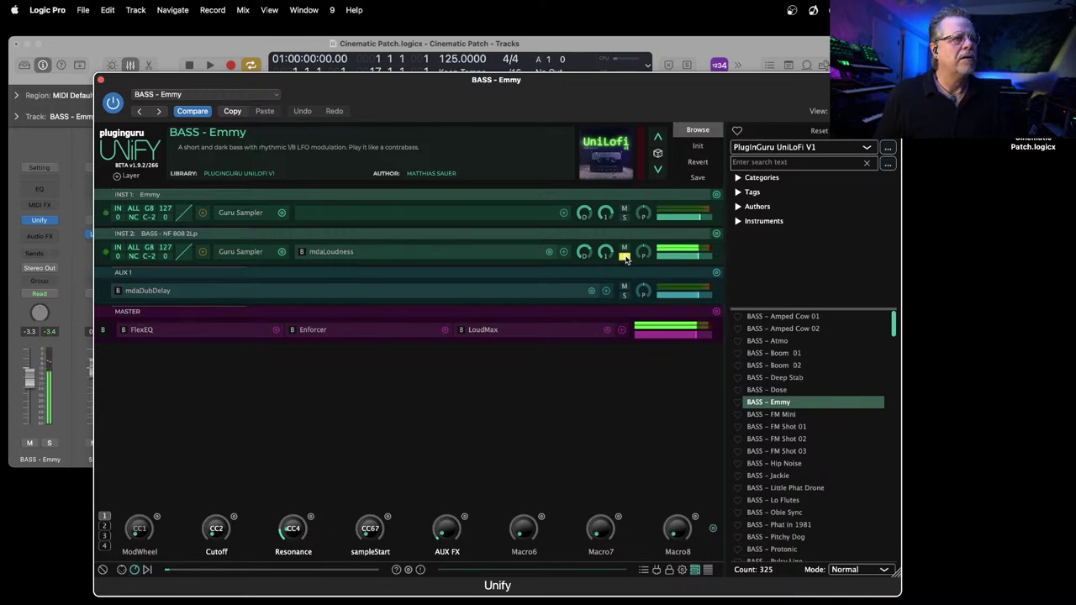
{"action": "left_click", "coordinate": [624, 257]}
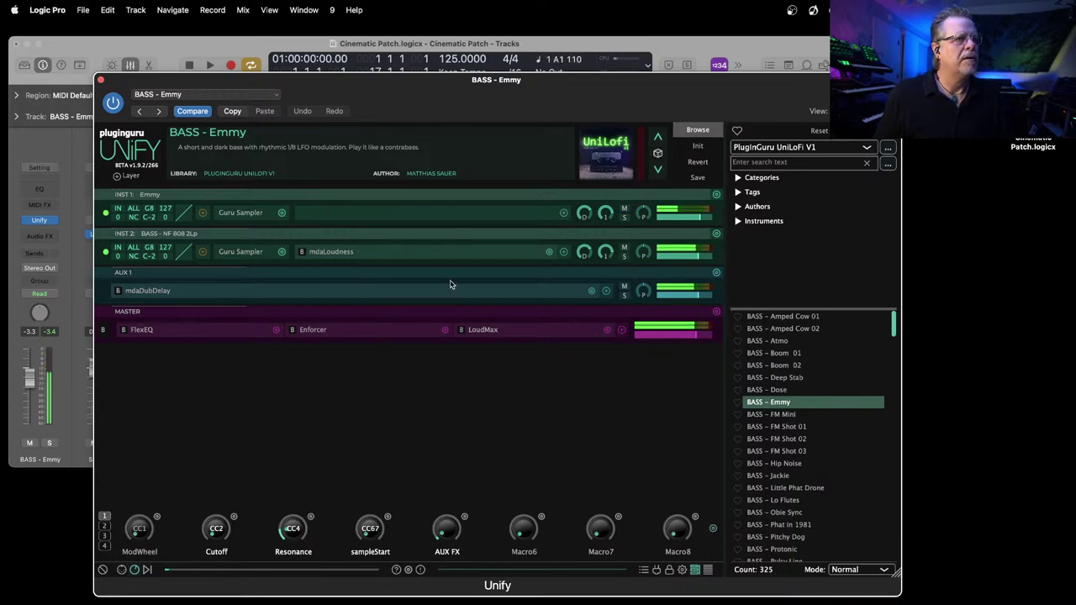
Step: Check the amplitude envelope's release in the Guru Sampler of the BASS - NF 808 2Lp layer, then close Unify
{"action": "left_click", "coordinate": [238, 254]}
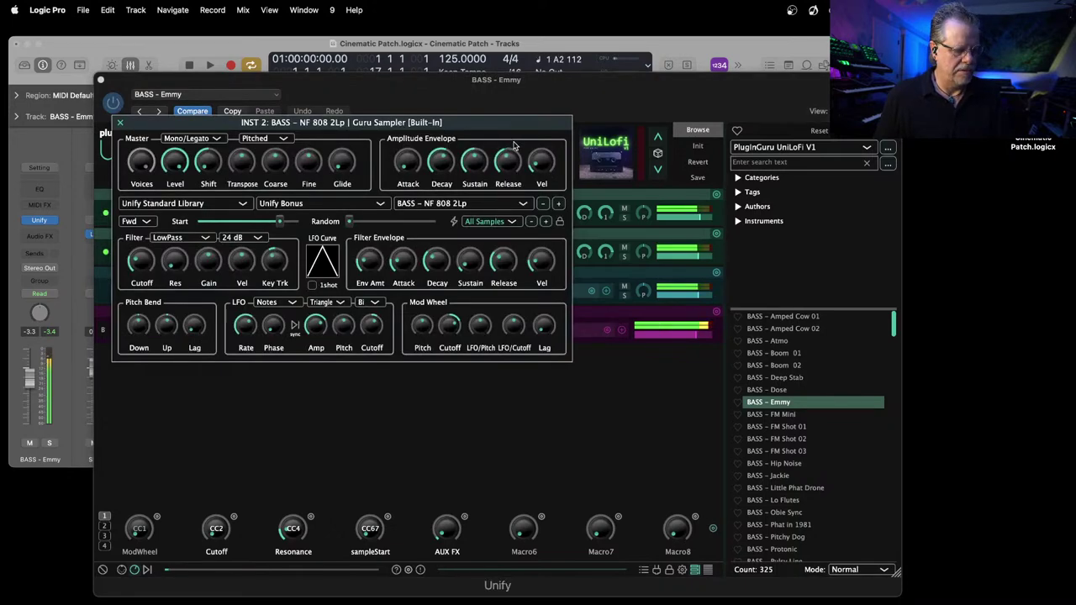
{"action": "left_click", "coordinate": [119, 122]}
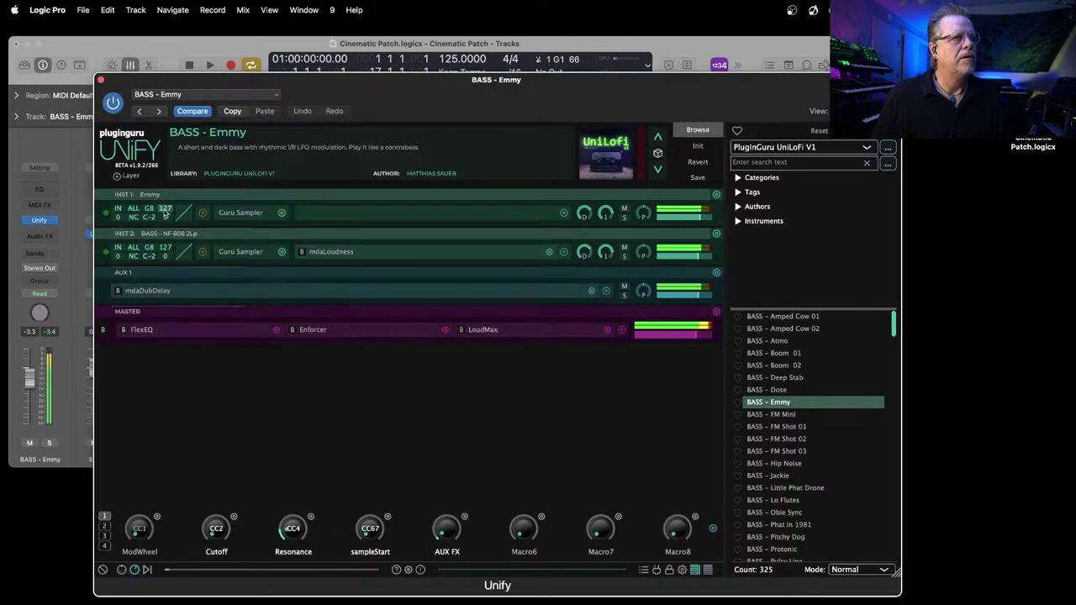
{"action": "left_click", "coordinate": [242, 254]}
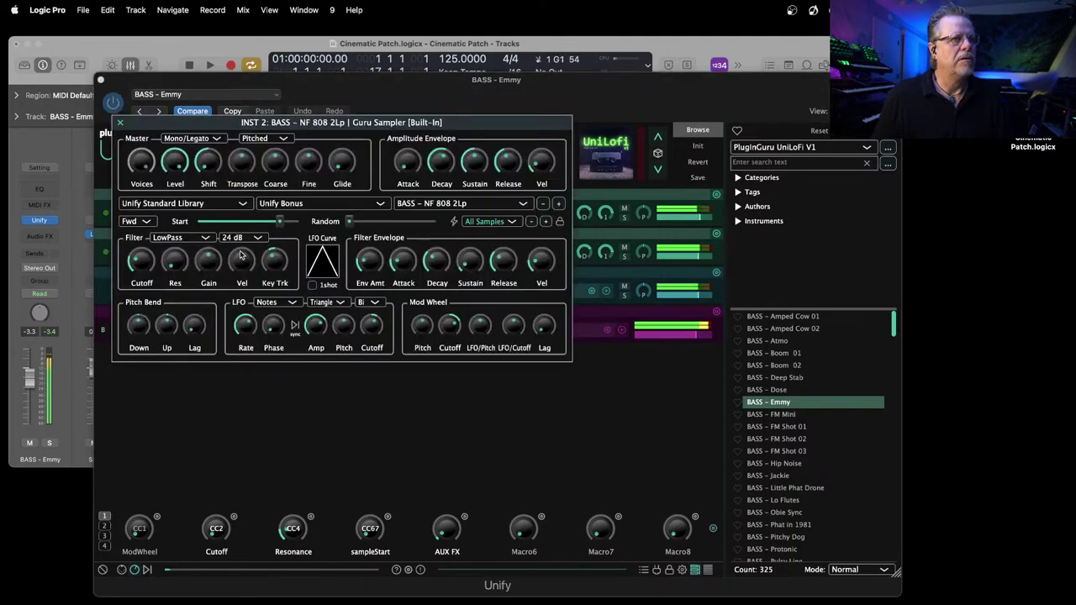
{"action": "mouse_move", "coordinate": [511, 168]}
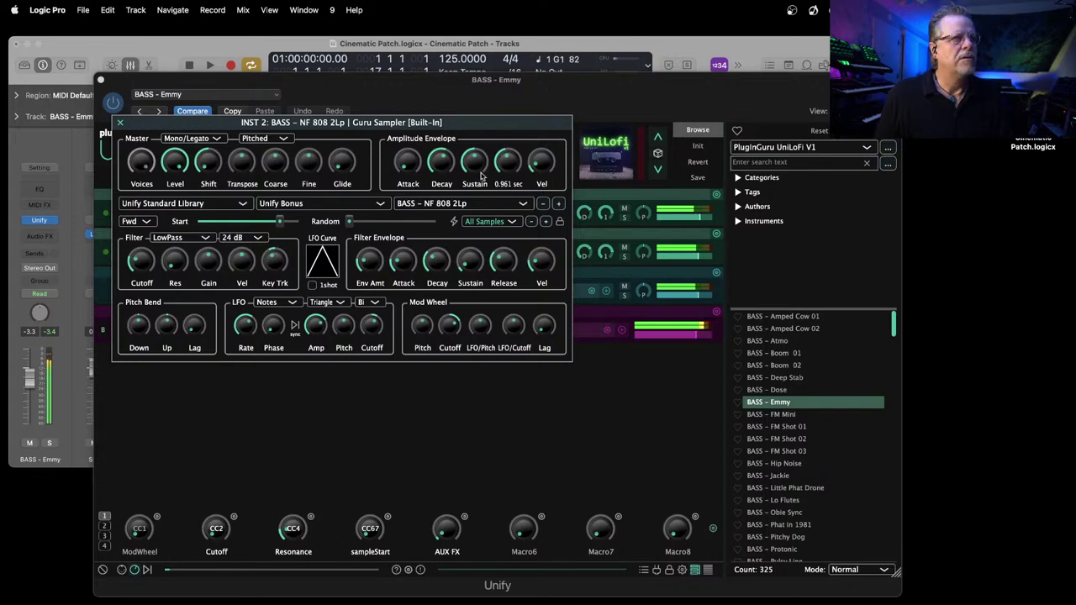
{"action": "left_click", "coordinate": [119, 122]}
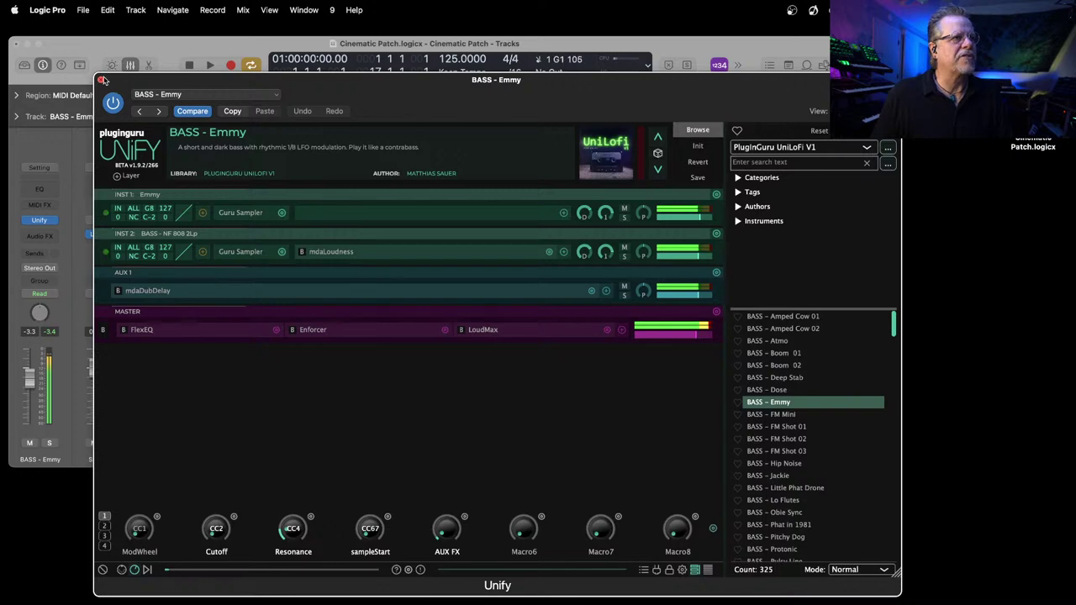
{"action": "left_click", "coordinate": [100, 80]}
{"action": "key", "text": "r"}
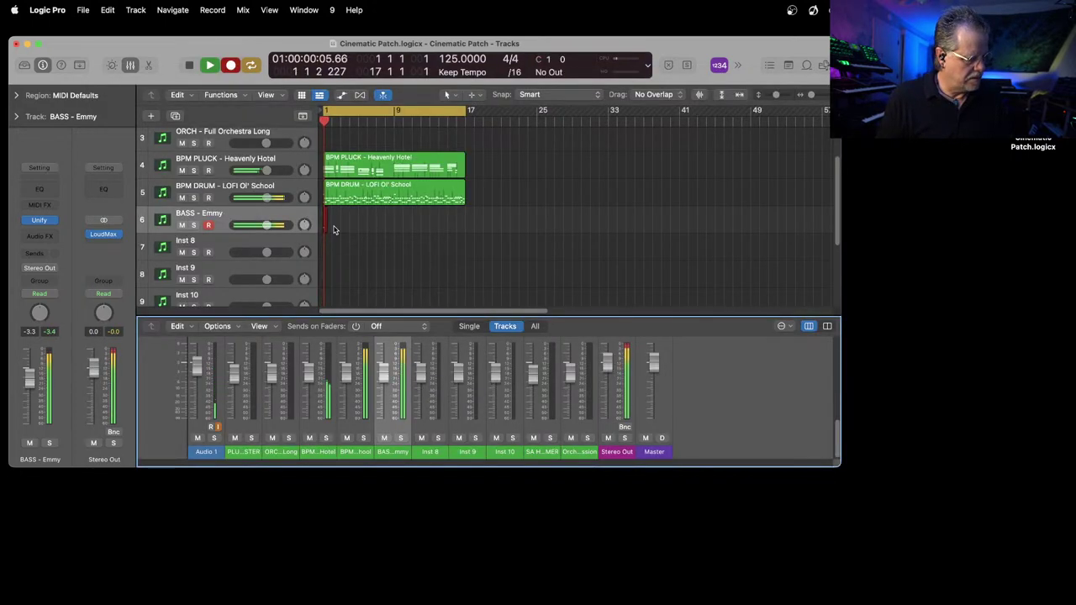
{"action": "key", "text": "space"}
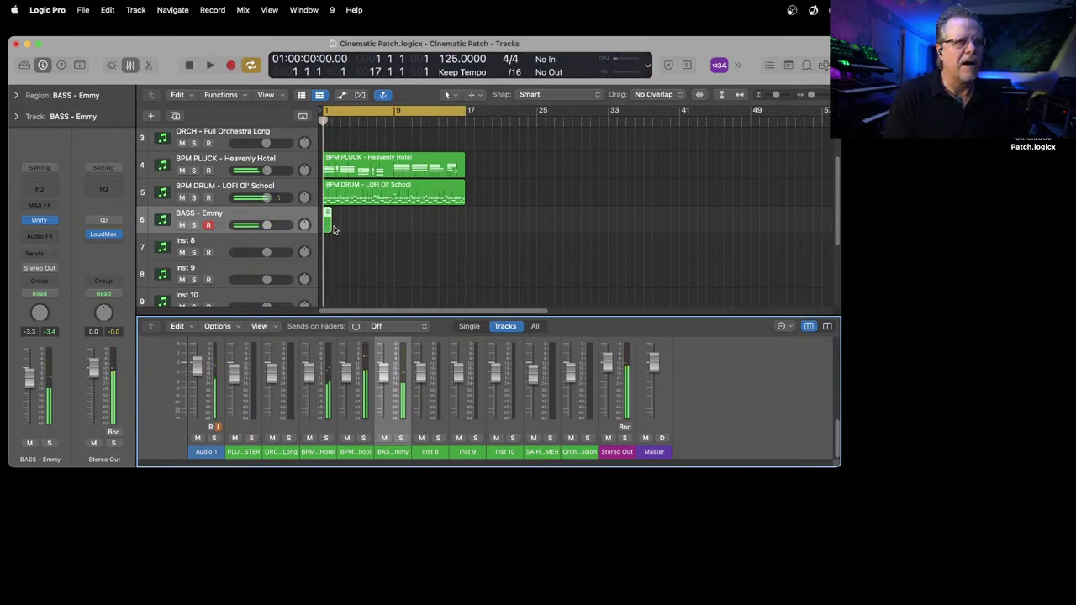
{"action": "key", "text": "Delete"}
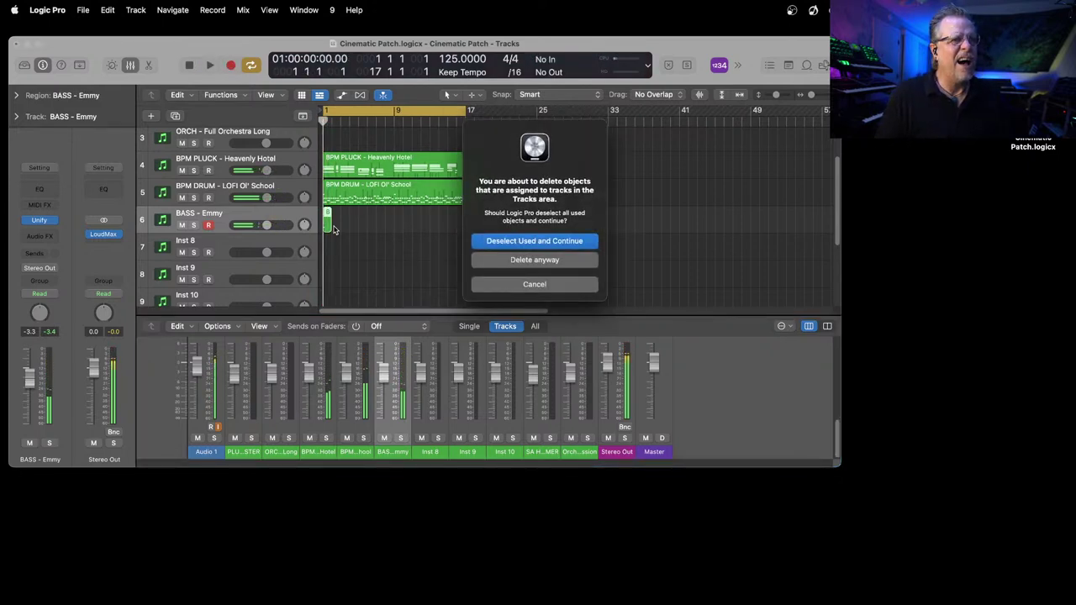
{"action": "left_click", "coordinate": [534, 284]}
{"action": "left_click", "coordinate": [327, 220]}
{"action": "key", "text": "Delete"}
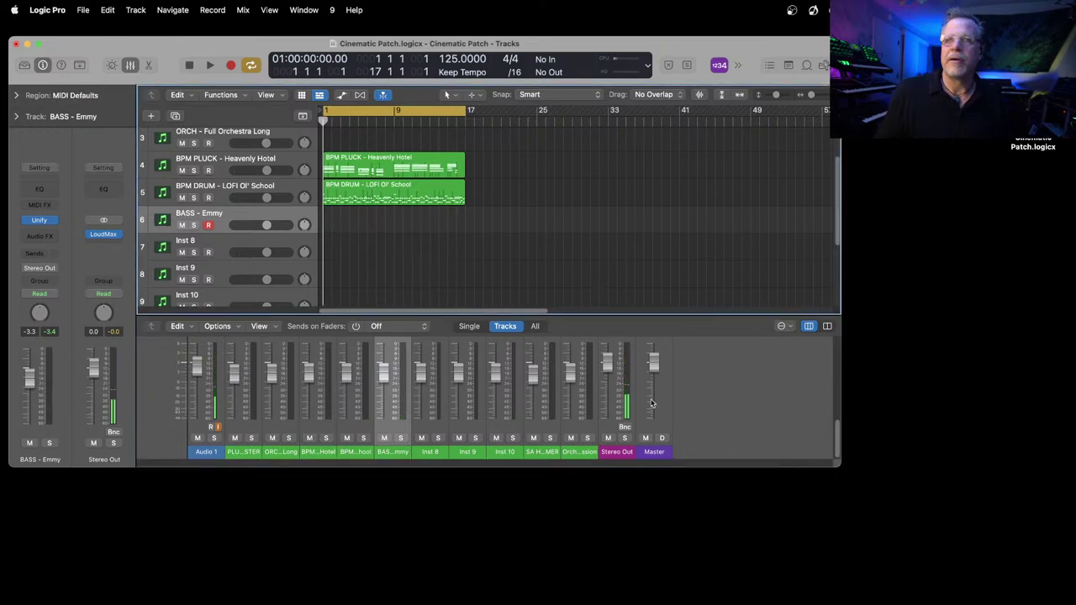
Step: Enlarge the main window, reopen Unify on the bass track at a smaller size with its keyboard shown, and place it below the regions
{"action": "left_click_drag", "start_coordinate": [838, 466], "coordinate": [831, 604]}
{"action": "left_click", "coordinate": [40, 357]}
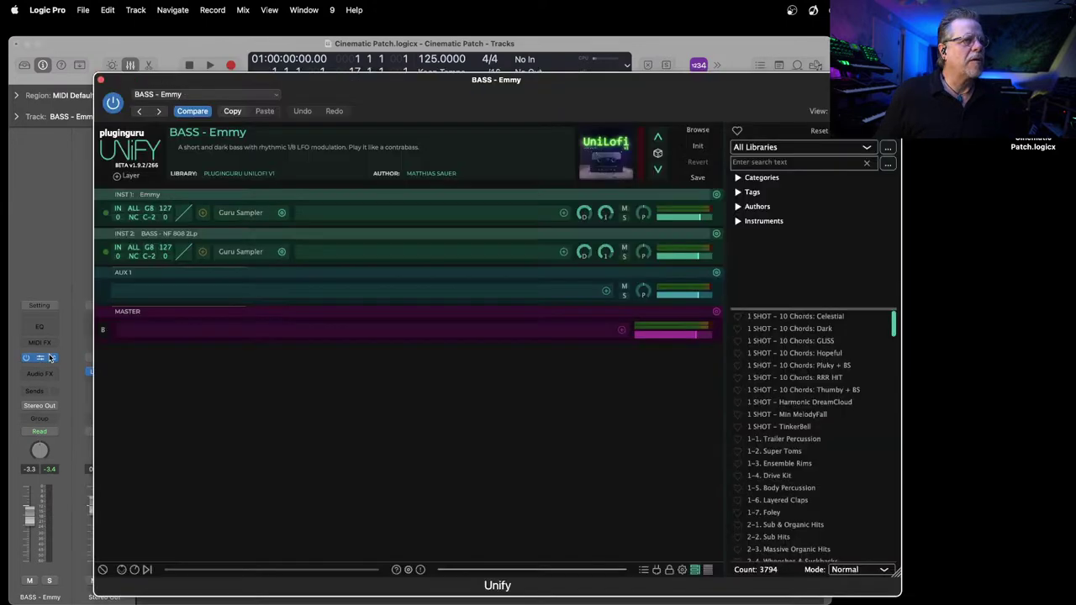
{"action": "left_click_drag", "start_coordinate": [892, 582], "coordinate": [627, 404]}
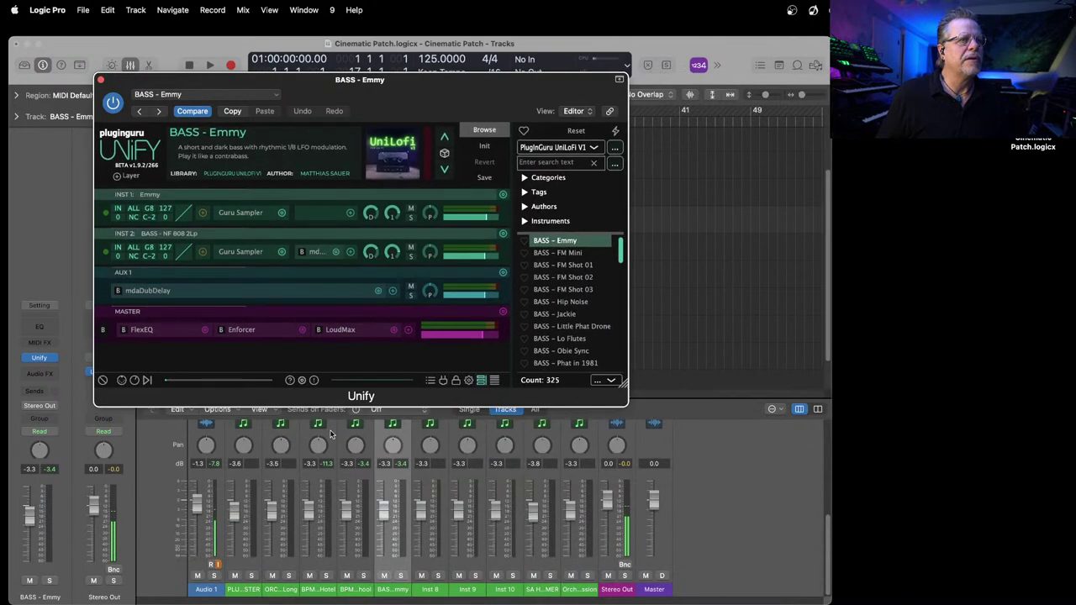
{"action": "left_click", "coordinate": [122, 381]}
{"action": "left_click_drag", "start_coordinate": [320, 94], "coordinate": [440, 287]}
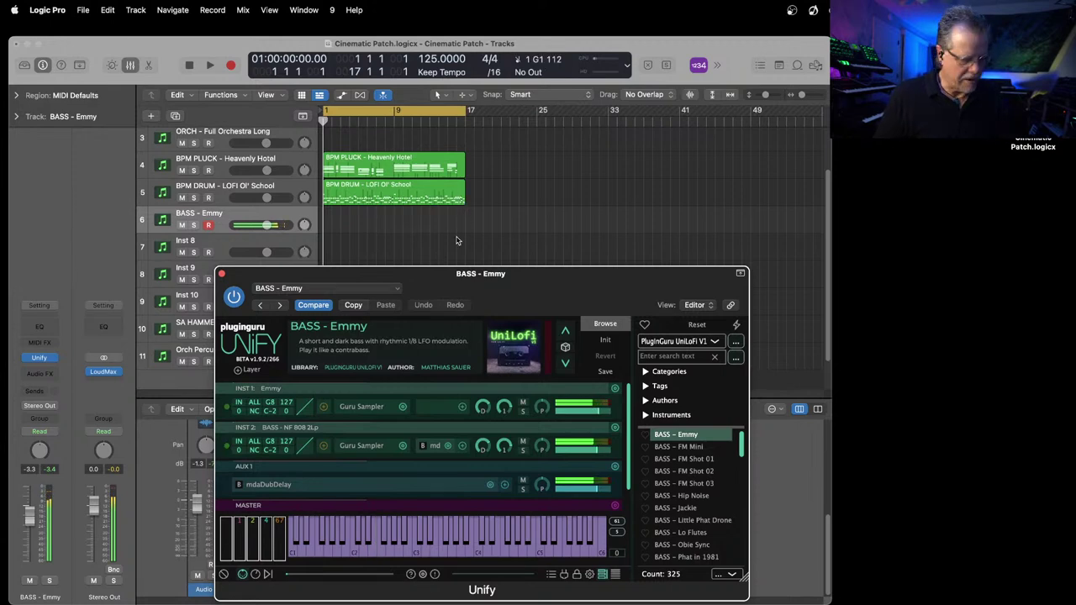
Step: Record a bass part on the BASS - Emmy track from bar 1 and trim its region to end at bar 9
{"action": "key", "text": "r"}
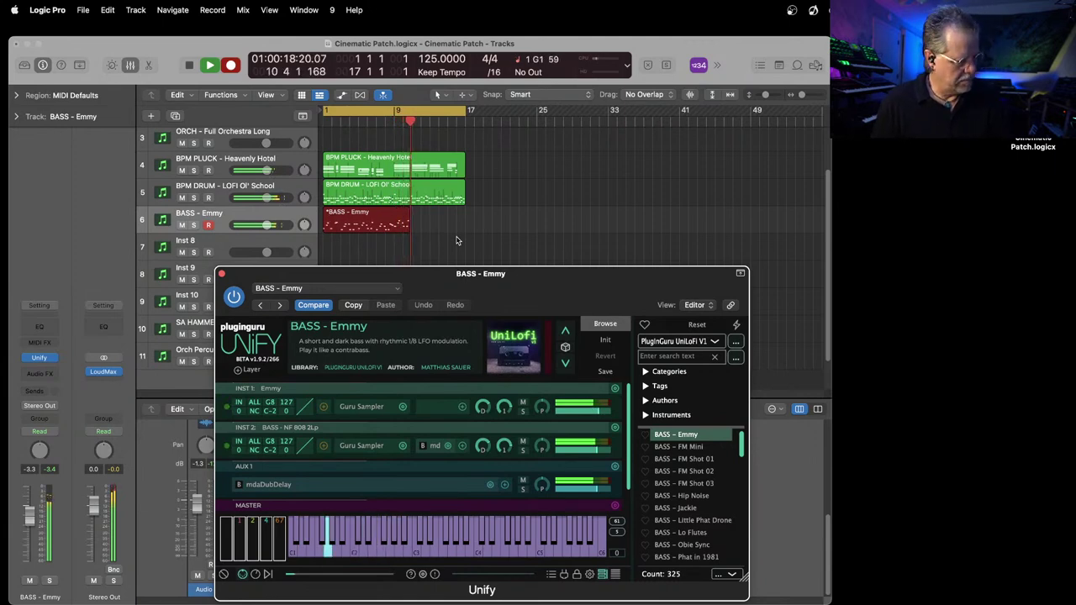
{"action": "key", "text": "space"}
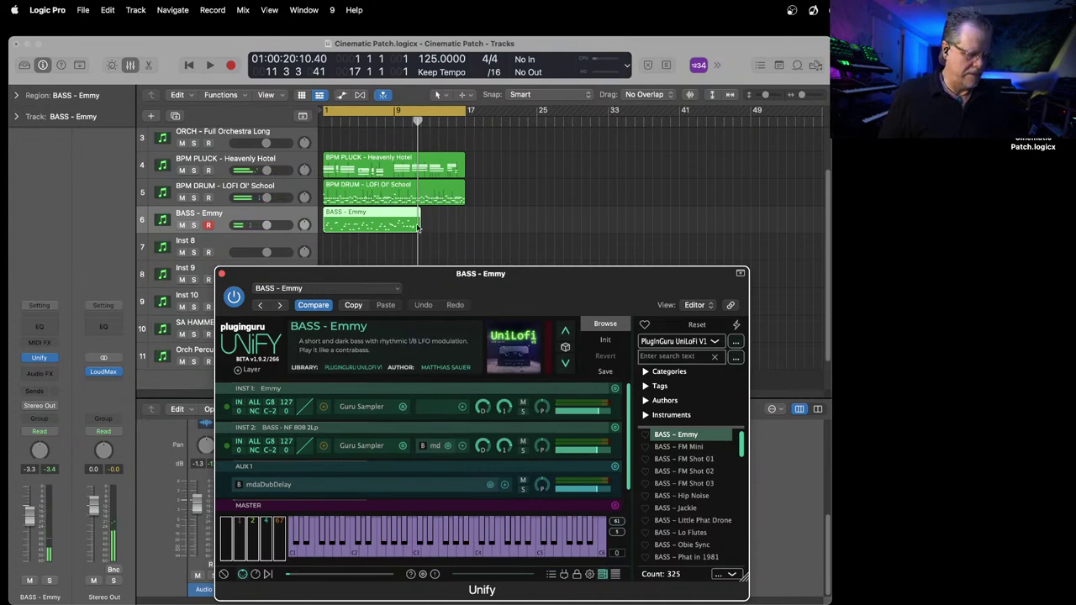
{"action": "left_click_drag", "start_coordinate": [418, 227], "coordinate": [394, 227]}
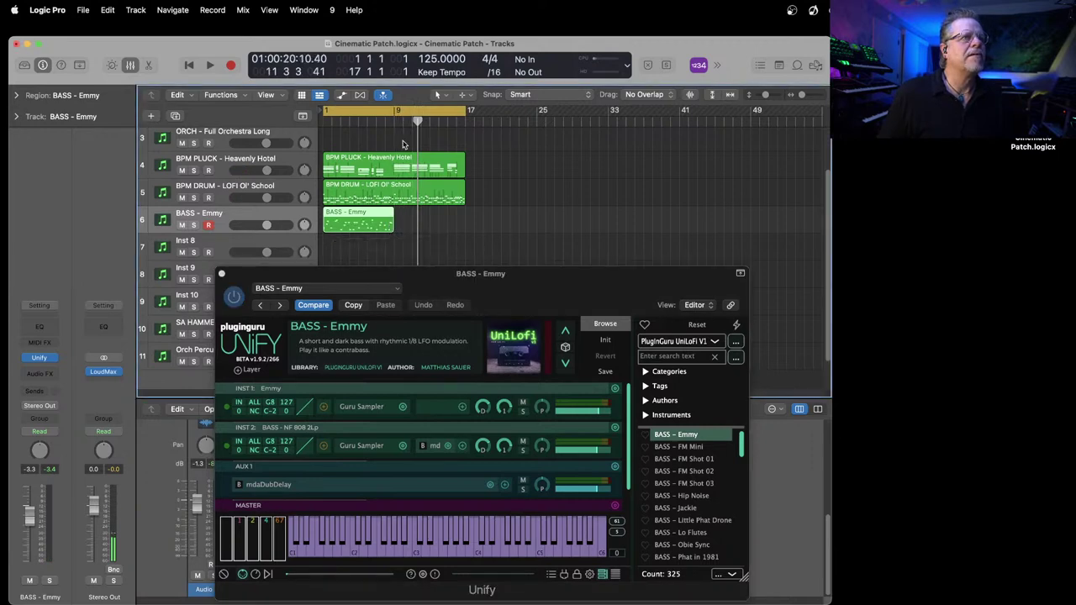
Step: Start playback from about bar 6 and record the second bass part on the BASS - Emmy track from bar 9 to bar 17
{"action": "left_click", "coordinate": [368, 121]}
{"action": "key", "text": "space"}
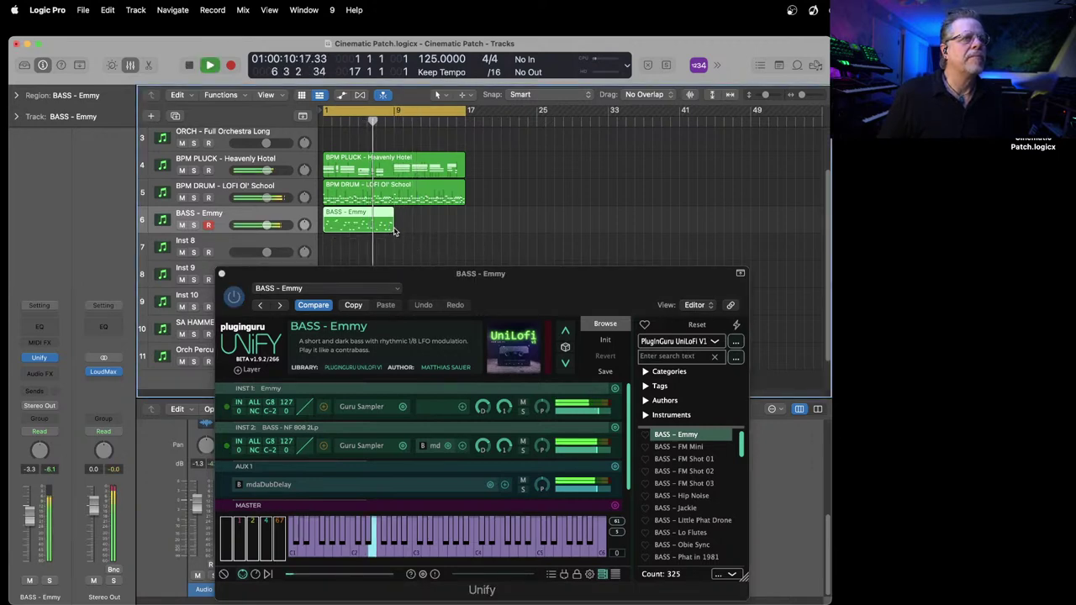
{"action": "left_click_drag", "start_coordinate": [392, 228], "coordinate": [394, 229]}
{"action": "key", "text": "r"}
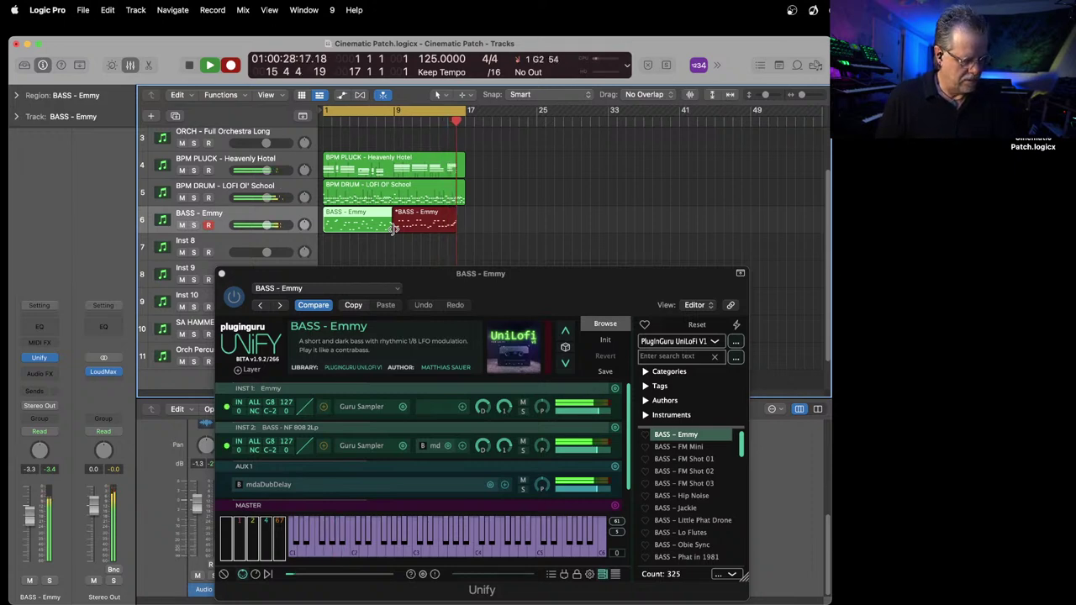
{"action": "key", "text": "space"}
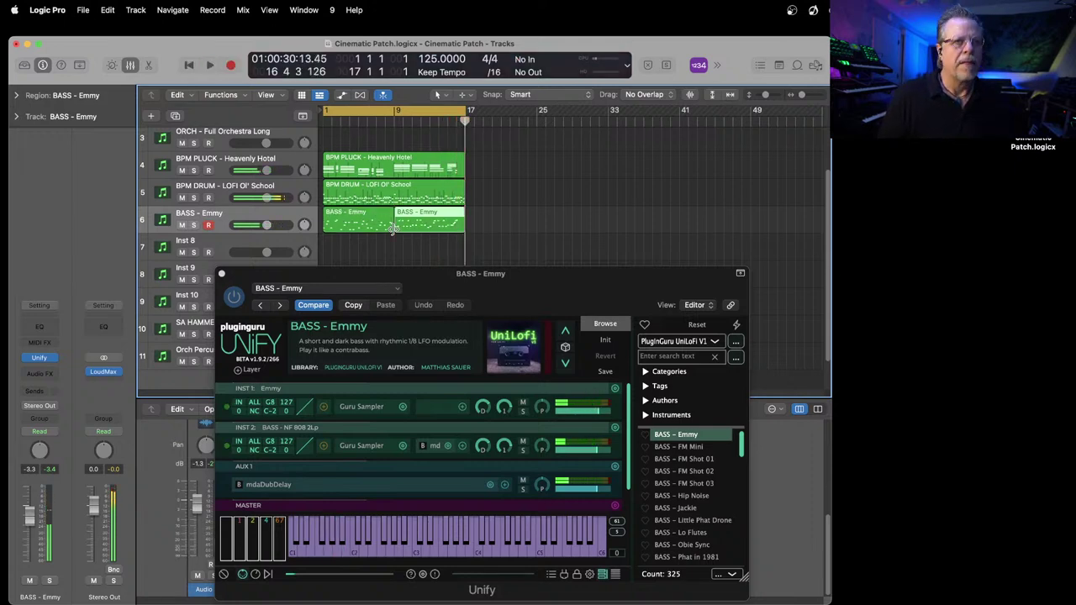
Step: Join the two BASS - Emmy regions into one, play the arrangement from the start and close Unify
{"action": "left_click_drag", "start_coordinate": [395, 244], "coordinate": [402, 229]}
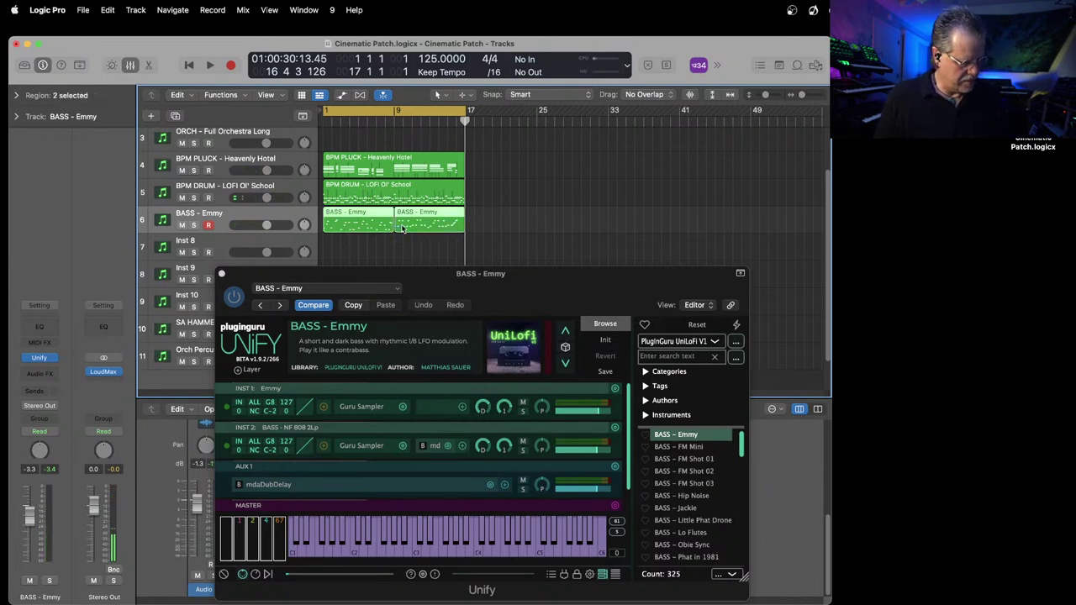
{"action": "key", "text": "super+j"}
{"action": "key", "text": "shift+space"}
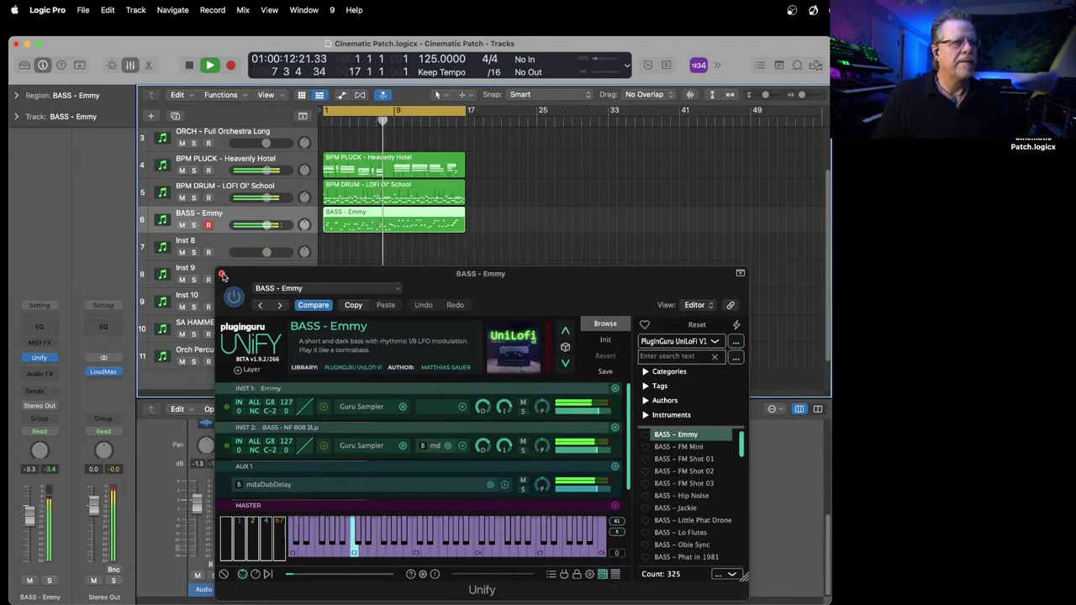
{"action": "left_click", "coordinate": [222, 274]}
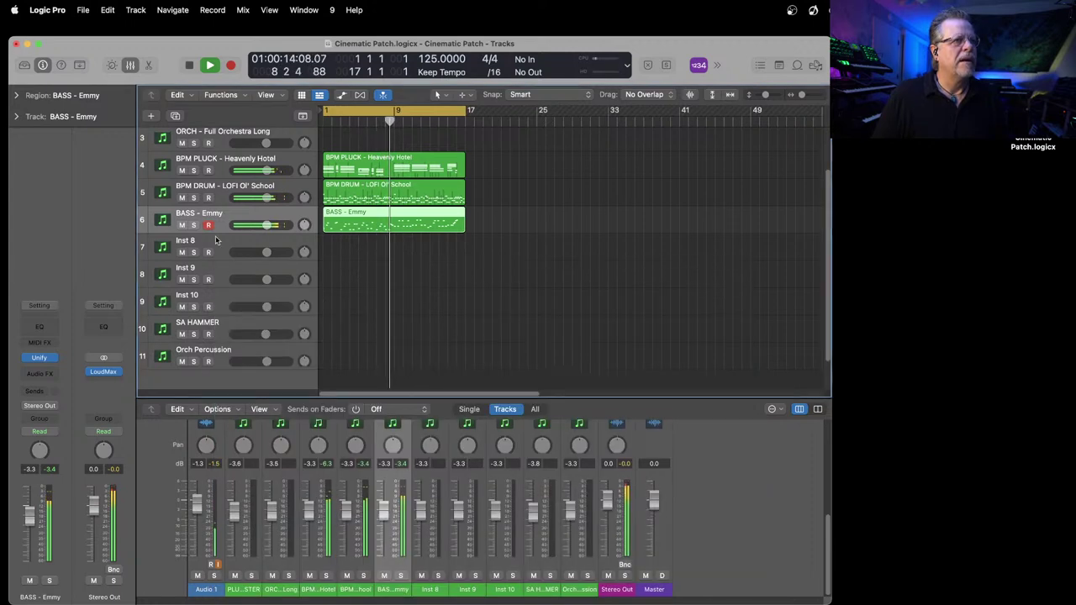
Step: Listen to the pluck track soloed, compare it with the drums and bass soloed together, and clear all solos
{"action": "left_click", "coordinate": [193, 171]}
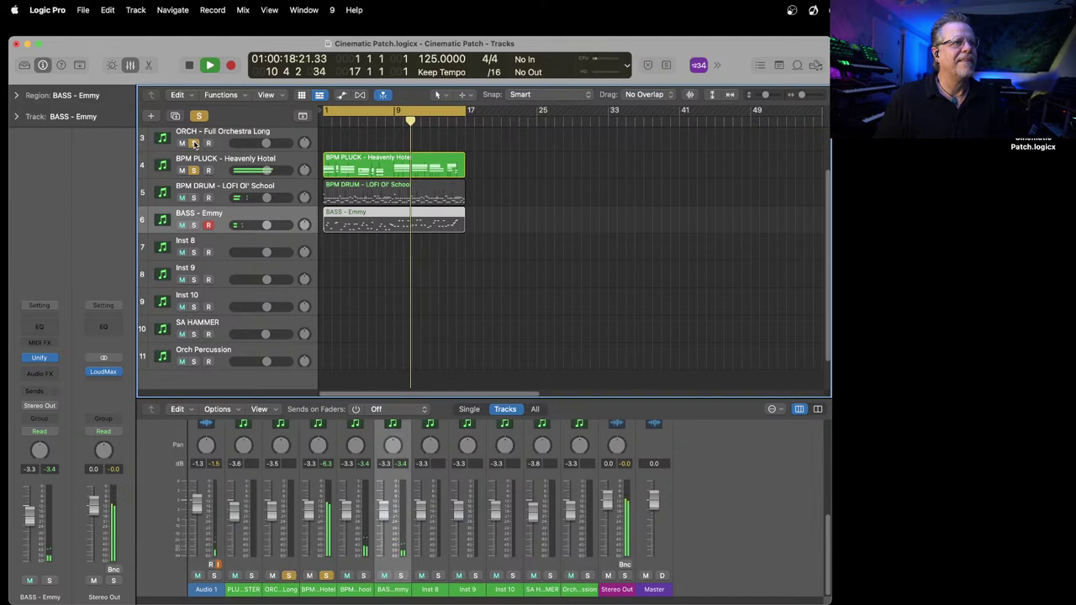
{"action": "scroll", "coordinate": [193, 145], "scroll_direction": "up", "scroll_amount": 2}
{"action": "left_click", "coordinate": [194, 145]}
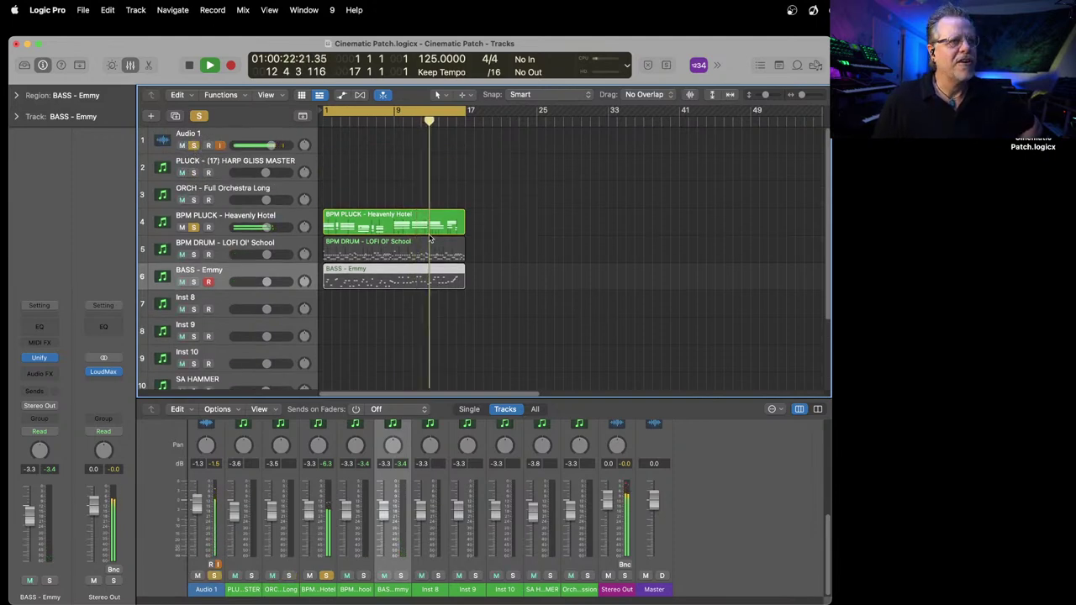
{"action": "left_click", "coordinate": [194, 254], "text": "alt"}
{"action": "left_click", "coordinate": [193, 281]}
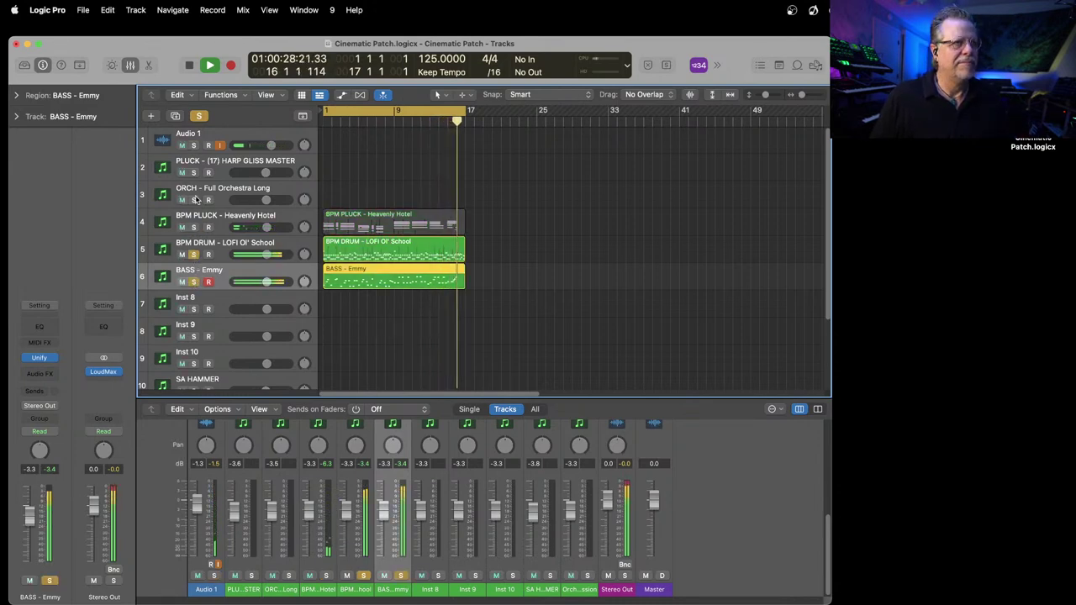
{"action": "left_click", "coordinate": [193, 147]}
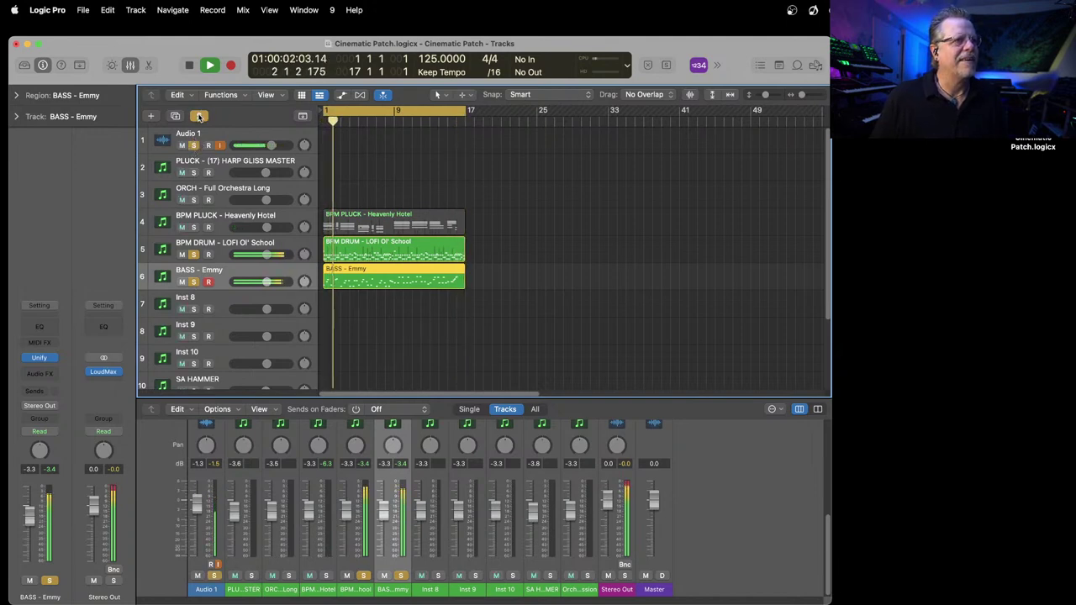
{"action": "left_click", "coordinate": [199, 117]}
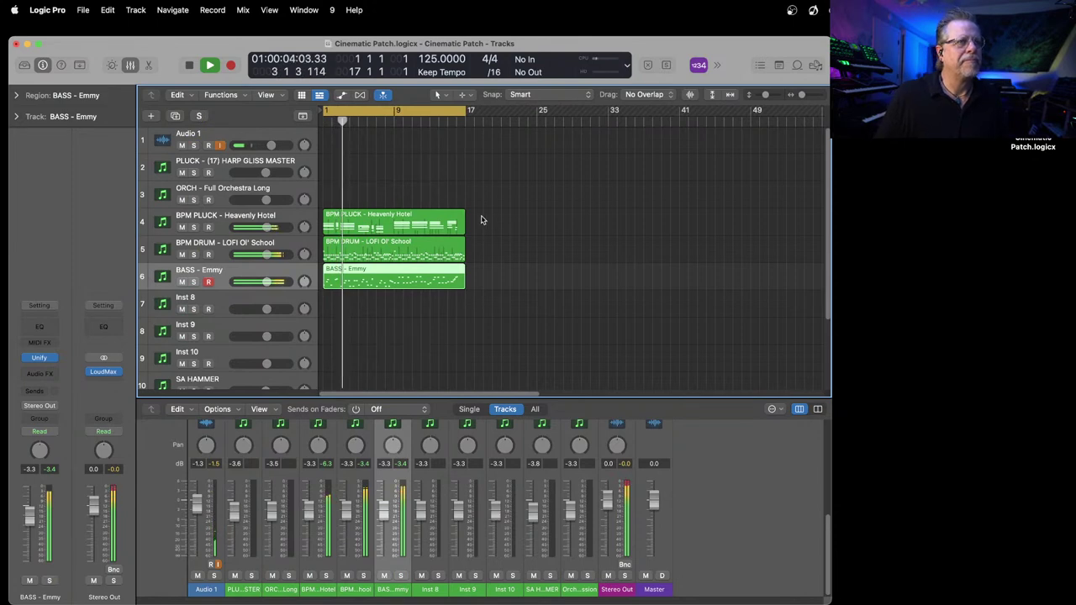
Step: Save the Cinematic Patch project and stop playback
{"action": "left_click", "coordinate": [84, 10]}
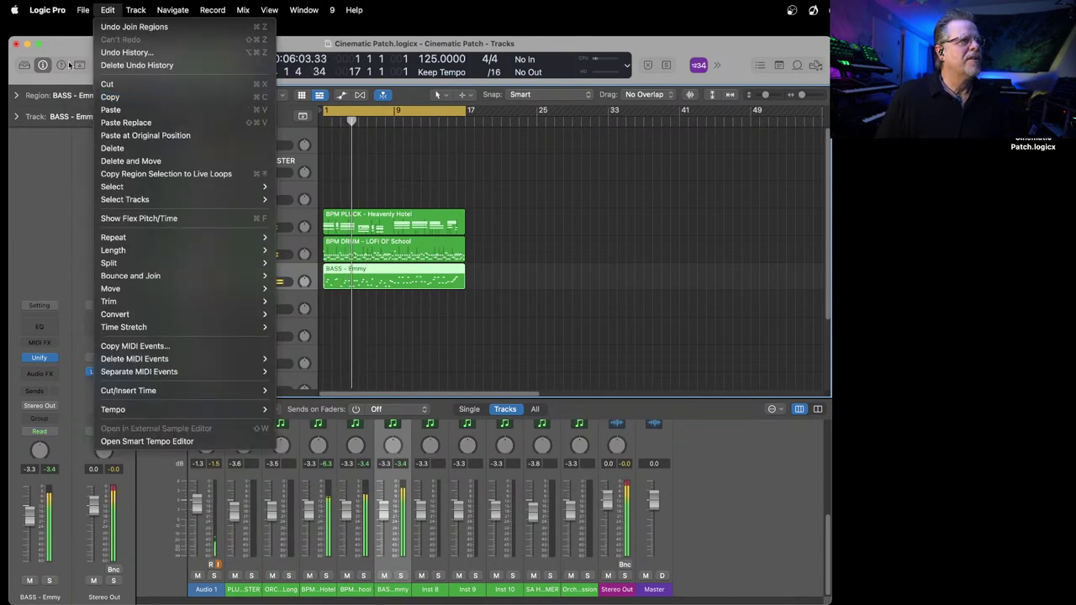
{"action": "mouse_move", "coordinate": [51, 9]}
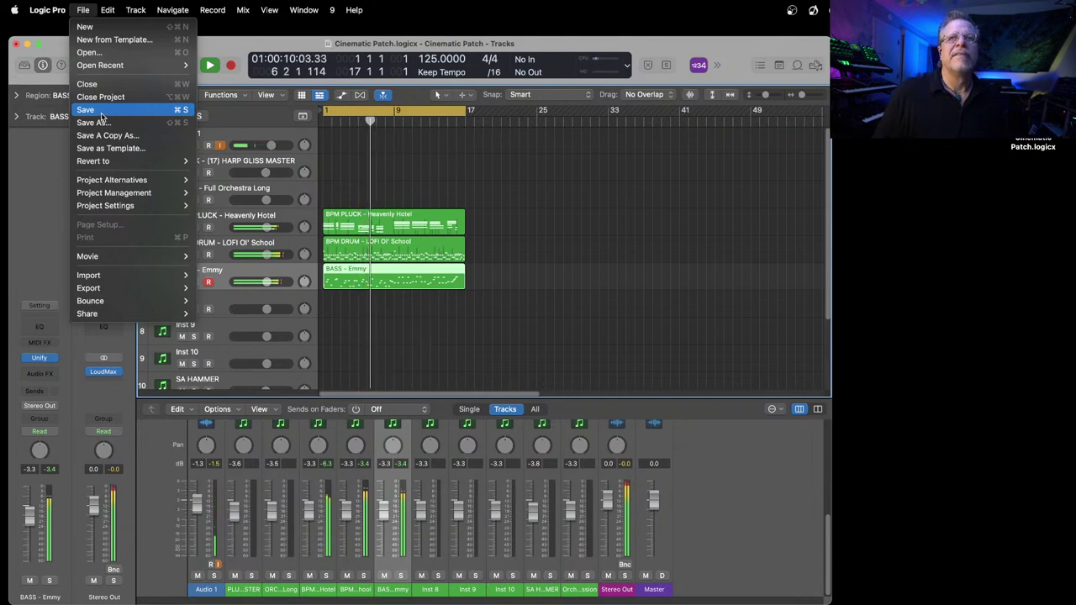
{"action": "left_click", "coordinate": [101, 112]}
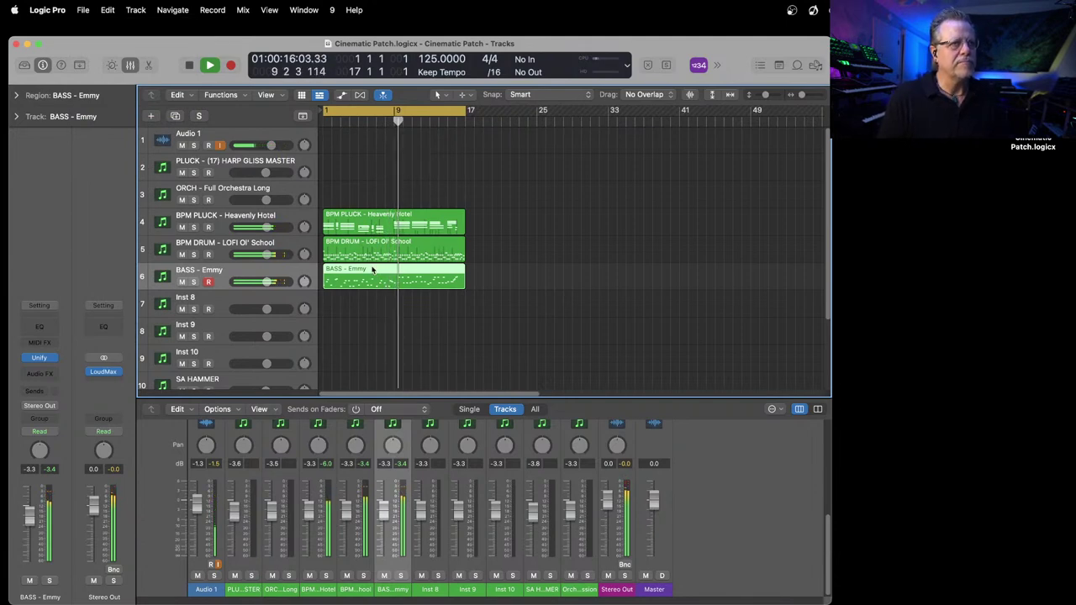
{"action": "key", "text": "space"}
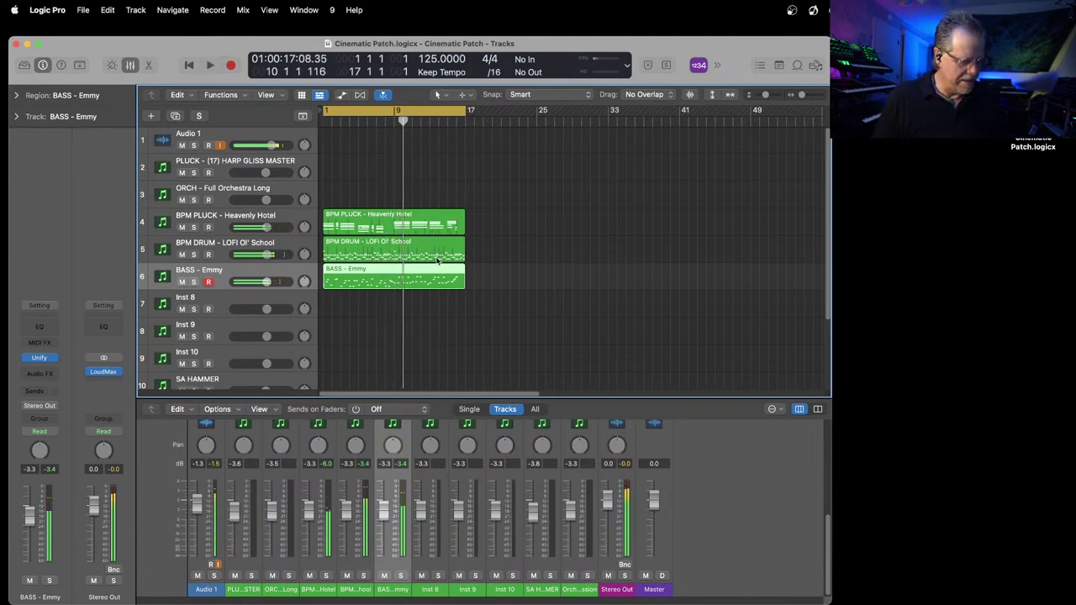
Step: Delete all regions from the arrangement and select the PLUCK - (17) HARP GLISS MASTER track
{"action": "key", "text": "super+a"}
{"action": "key", "text": "Delete"}
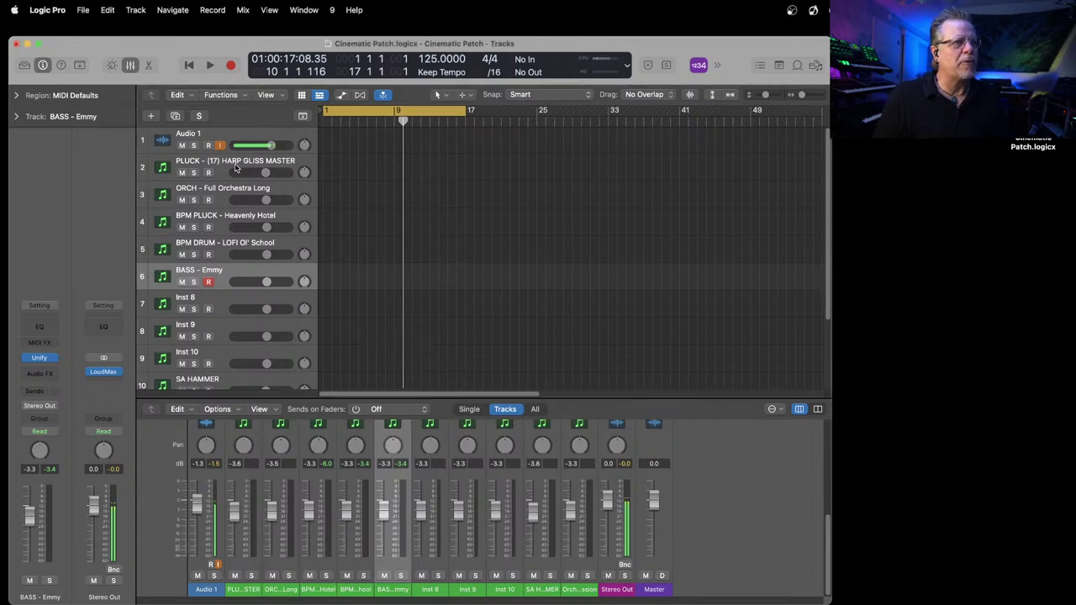
{"action": "left_click", "coordinate": [237, 168]}
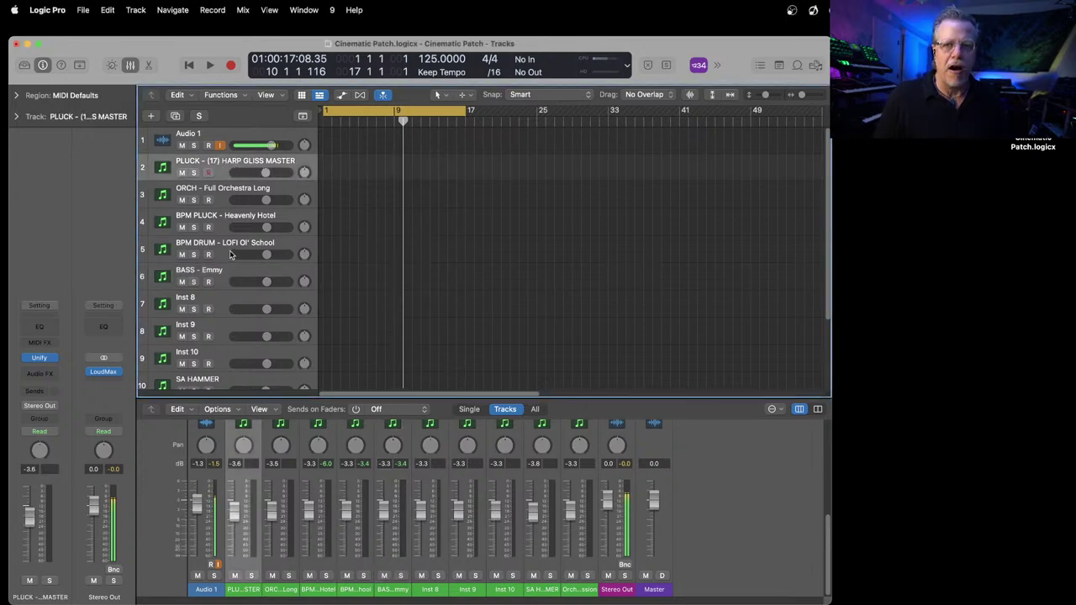
Step: Insert a stereo Unify instrument on the Inst 8 track, view its list of installed libraries and close it
{"action": "left_click", "coordinate": [238, 306]}
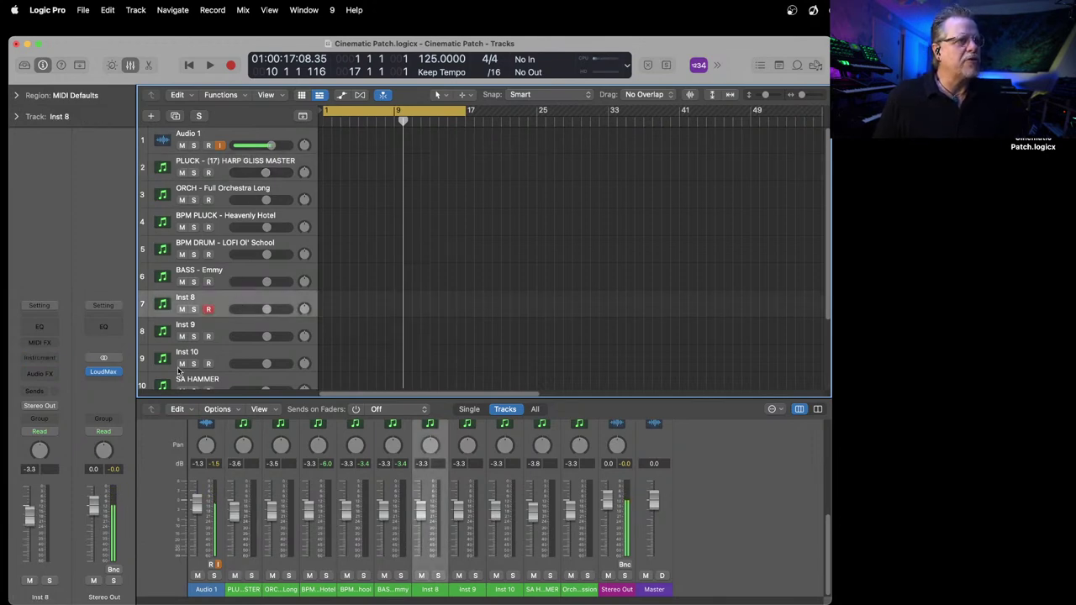
{"action": "left_click", "coordinate": [51, 363]}
{"action": "mouse_move", "coordinate": [126, 392]}
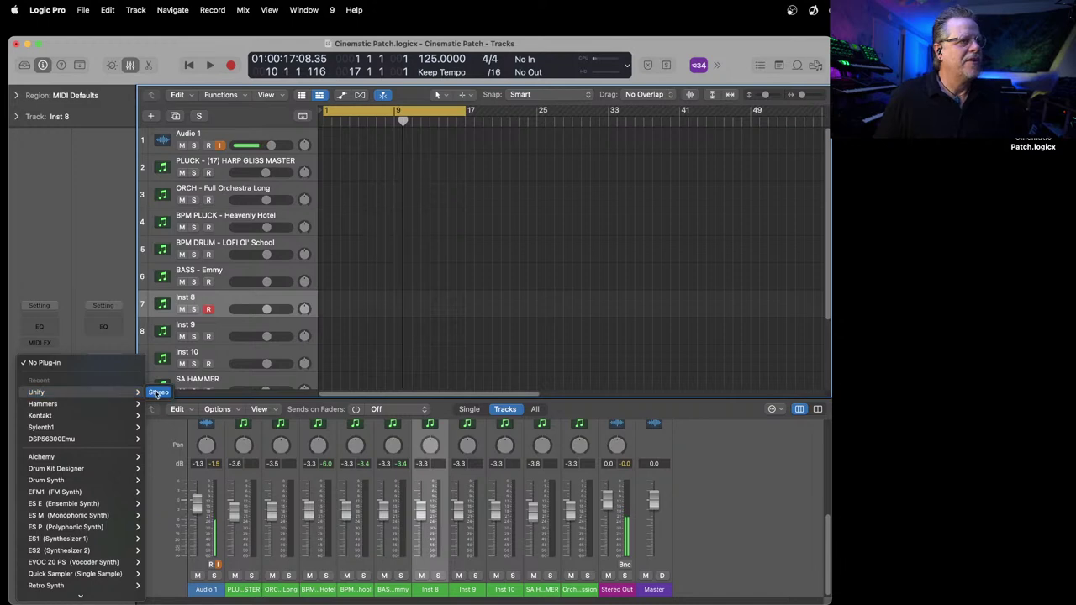
{"action": "left_click", "coordinate": [172, 393]}
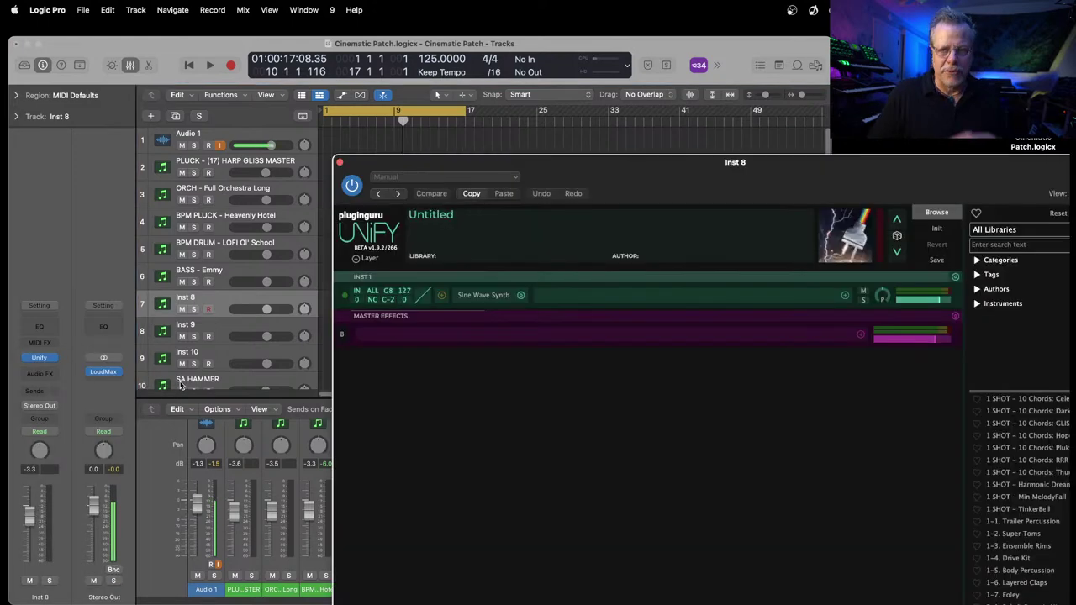
{"action": "left_click_drag", "start_coordinate": [654, 177], "coordinate": [359, 74]}
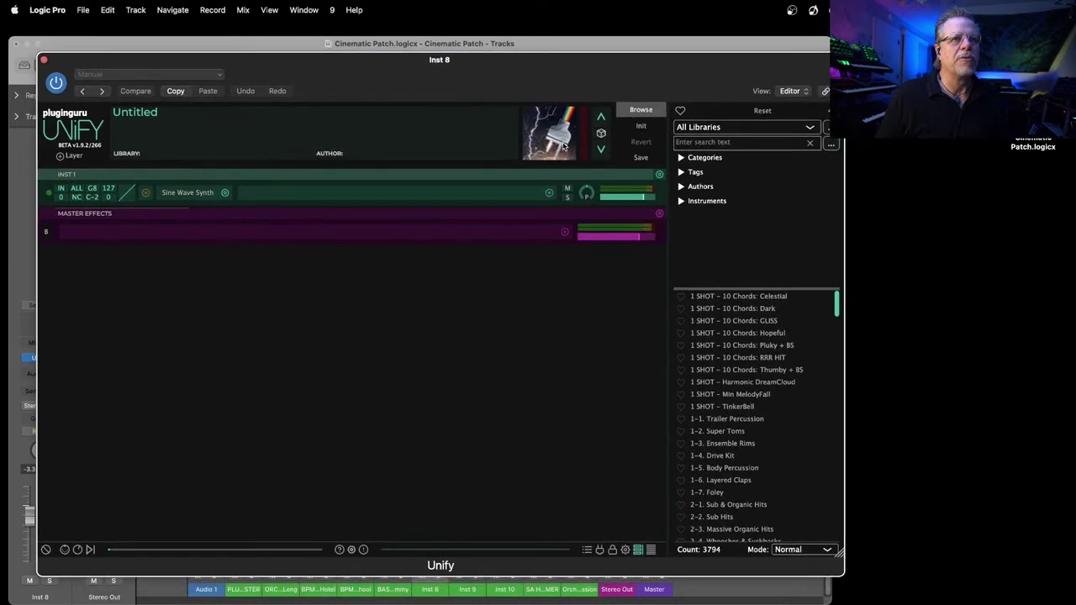
{"action": "left_click", "coordinate": [725, 128]}
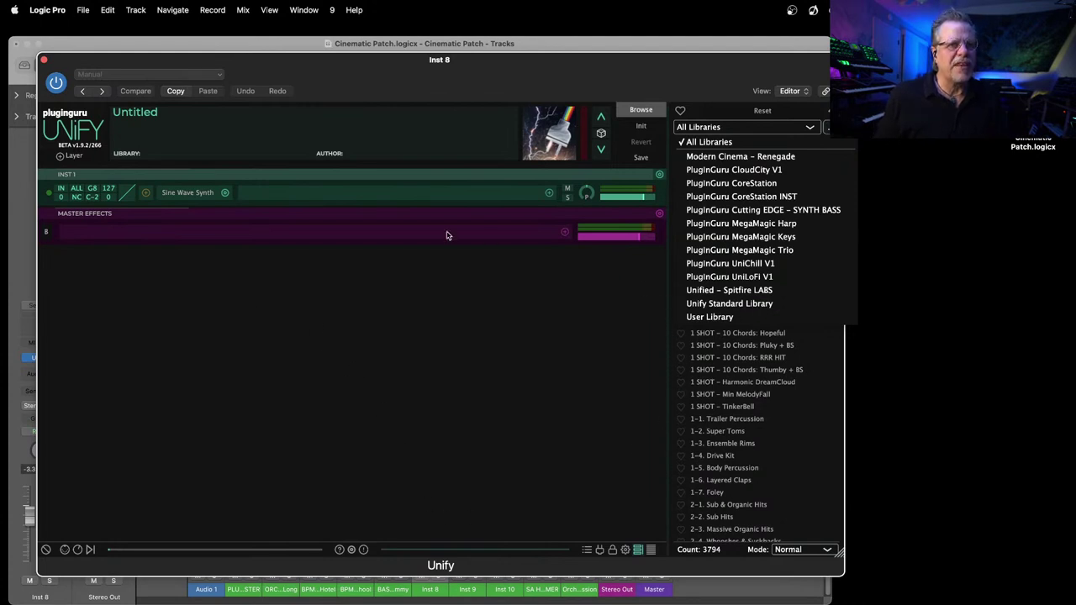
{"action": "left_click", "coordinate": [45, 60]}
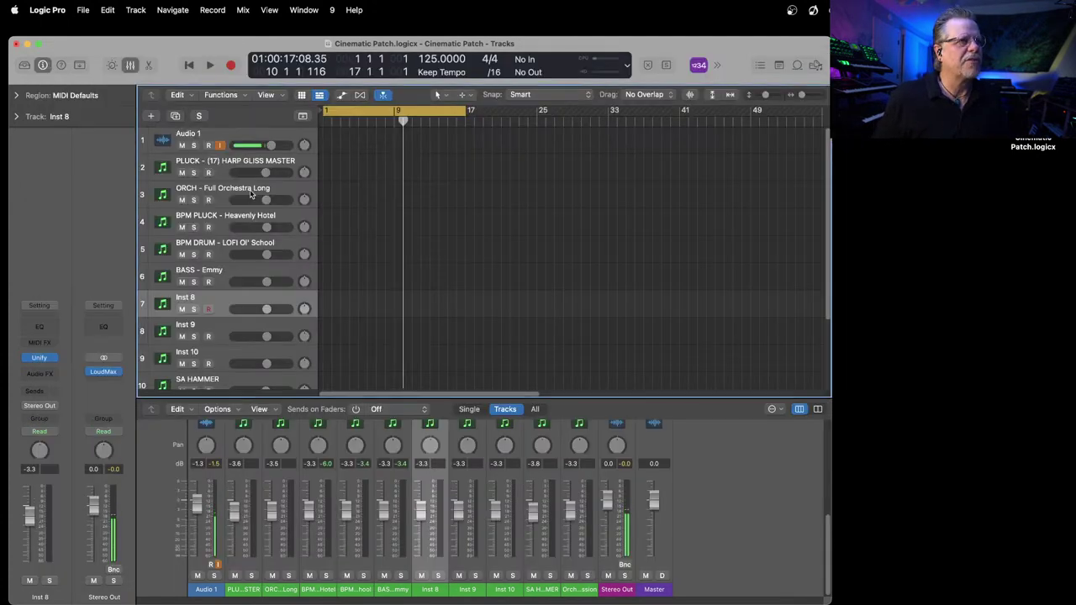
Step: Open Unify on the PLUCK - (17) HARP GLISS MASTER track, reposition its window and enlarge it to show the full patch names
{"action": "left_click", "coordinate": [225, 168]}
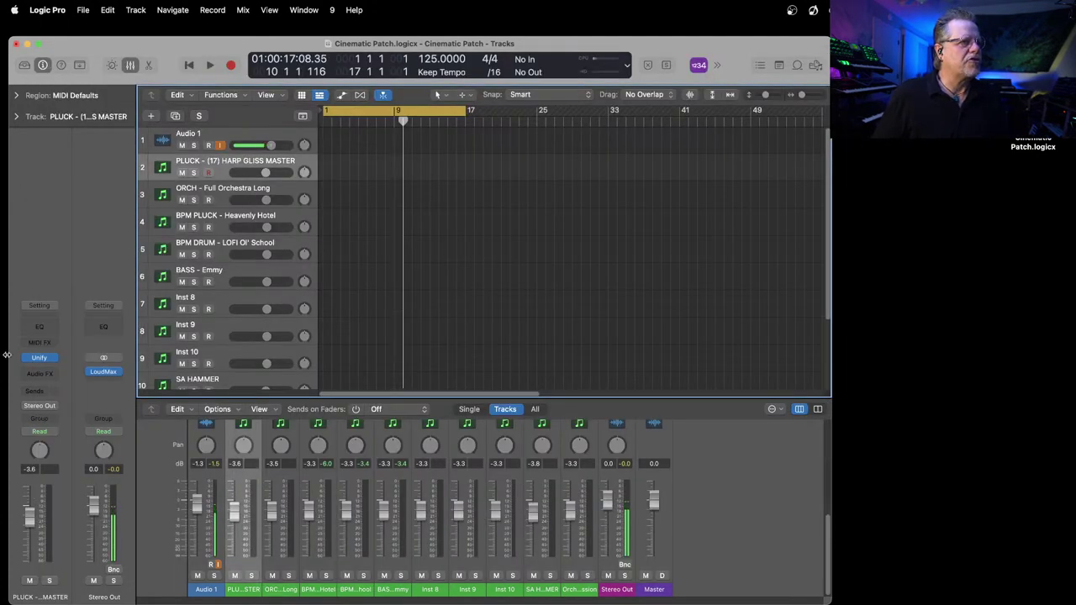
{"action": "left_click", "coordinate": [44, 359]}
{"action": "left_click_drag", "start_coordinate": [613, 275], "coordinate": [315, 144]}
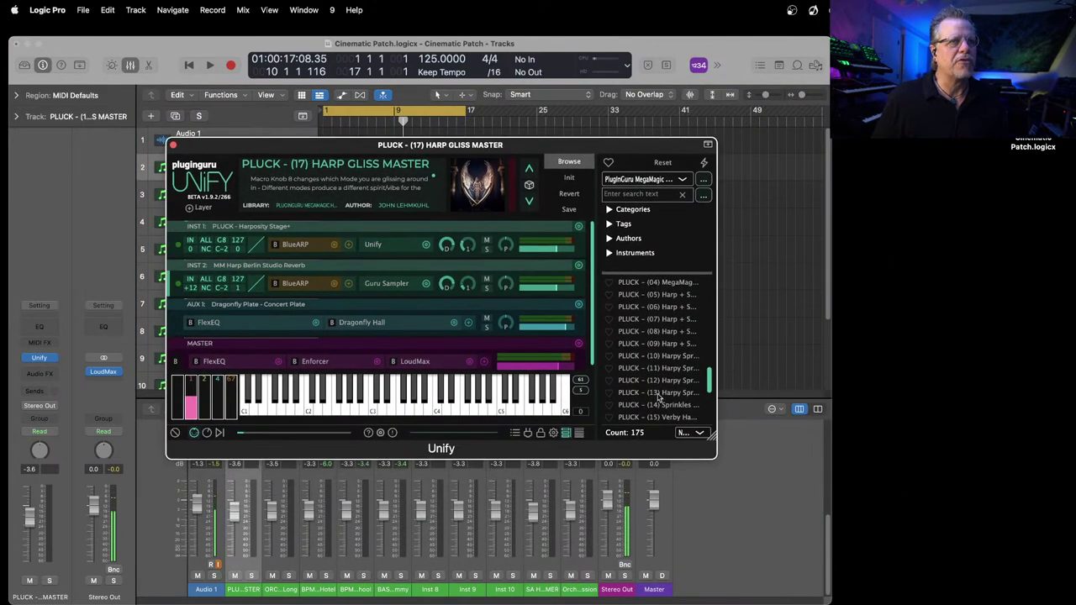
{"action": "left_click_drag", "start_coordinate": [714, 444], "coordinate": [867, 538]}
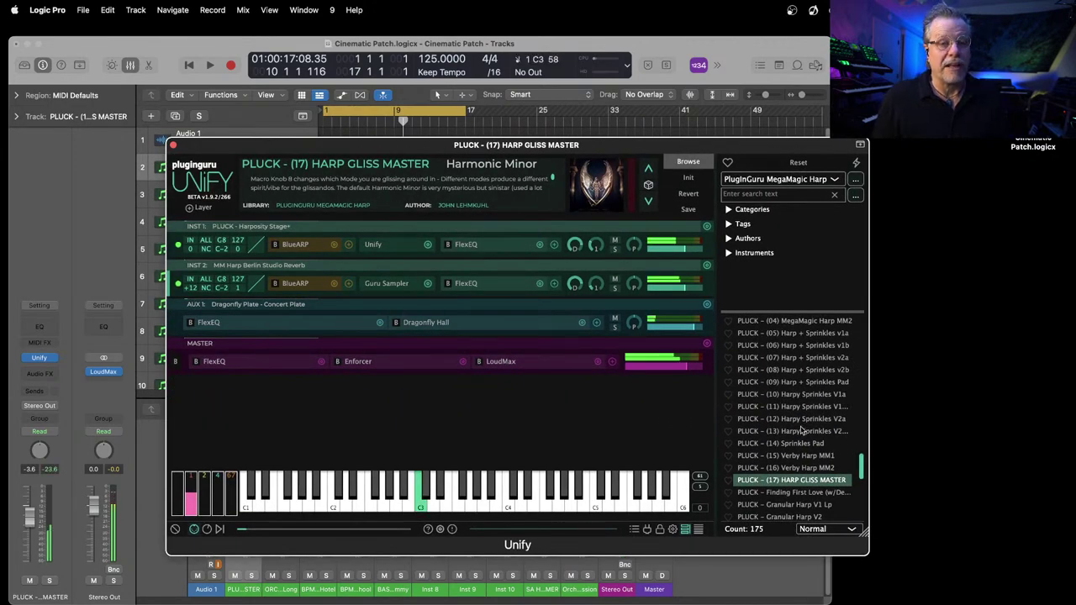
Step: Audition the Granular Harp V1 Lp and Harp in Comedy 1 patches, load PLUCK - Harposity Andreas and close Unify
{"action": "scroll", "coordinate": [793, 485], "scroll_direction": "down", "scroll_amount": 1}
{"action": "scroll", "coordinate": [794, 485], "scroll_direction": "down", "scroll_amount": 1}
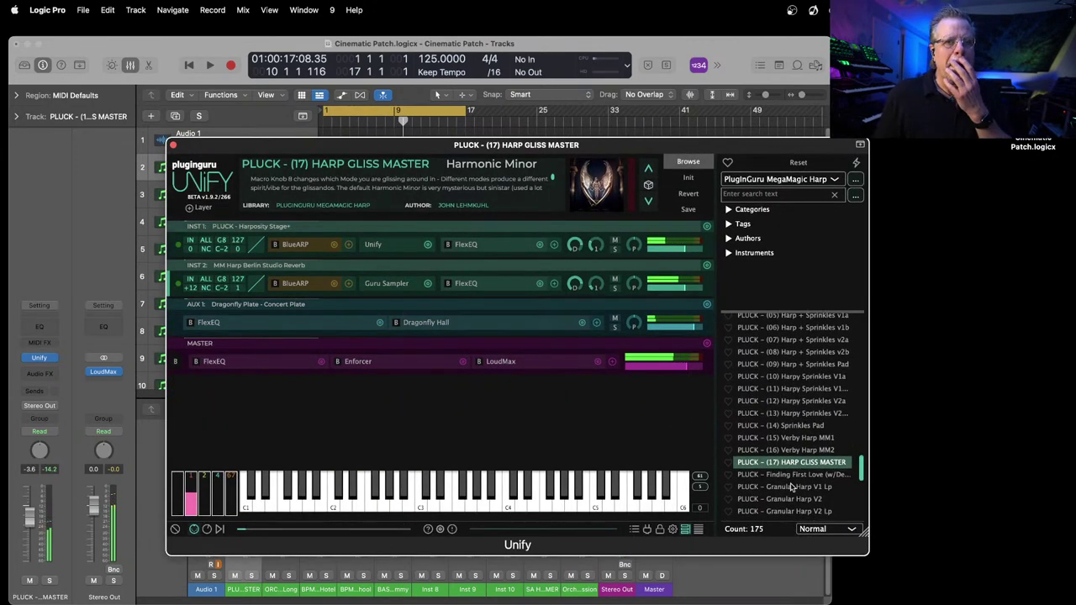
{"action": "left_click", "coordinate": [788, 487]}
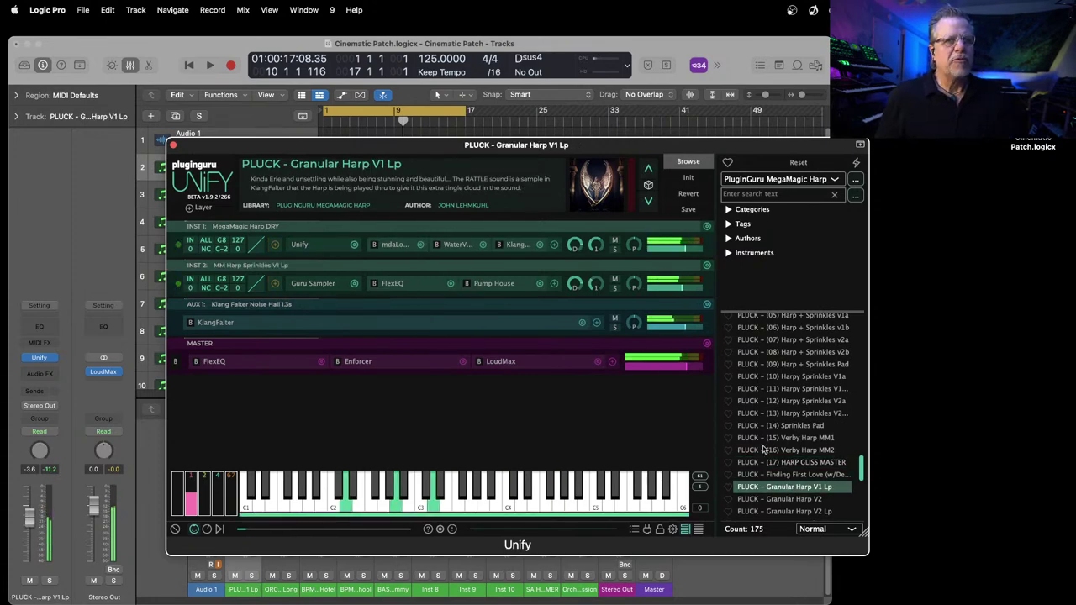
{"action": "scroll", "coordinate": [798, 467], "scroll_direction": "down", "scroll_amount": 5}
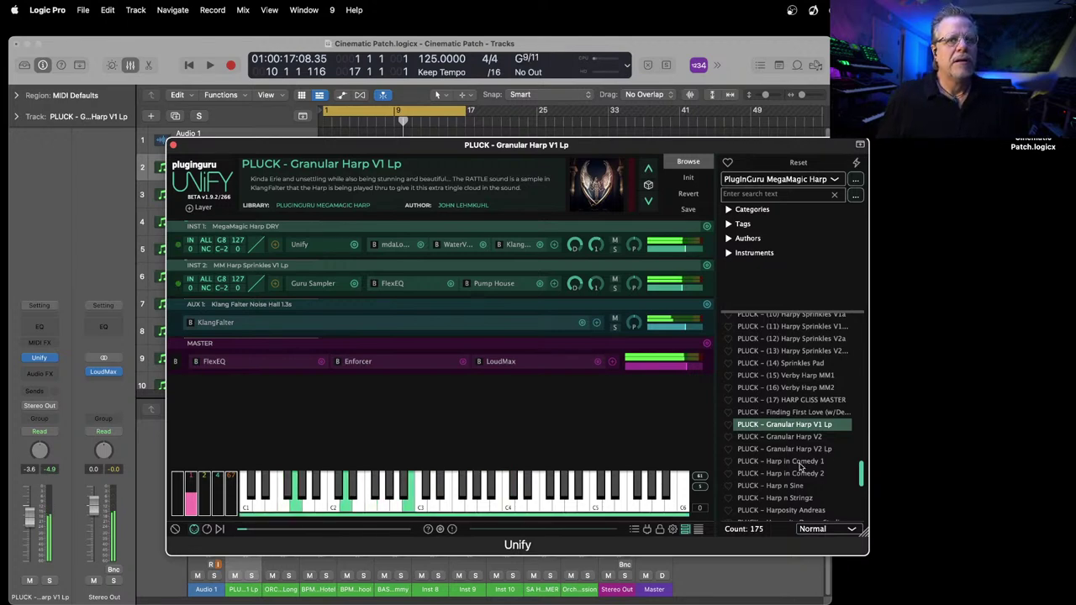
{"action": "left_click", "coordinate": [789, 462]}
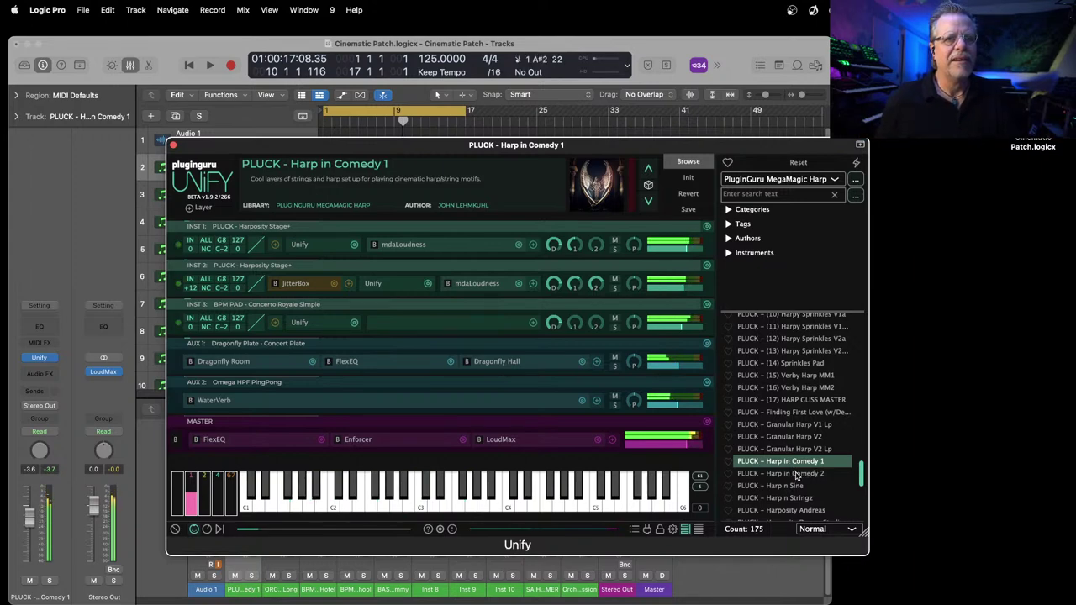
{"action": "scroll", "coordinate": [794, 474], "scroll_direction": "down", "scroll_amount": 2}
{"action": "left_click", "coordinate": [783, 451]}
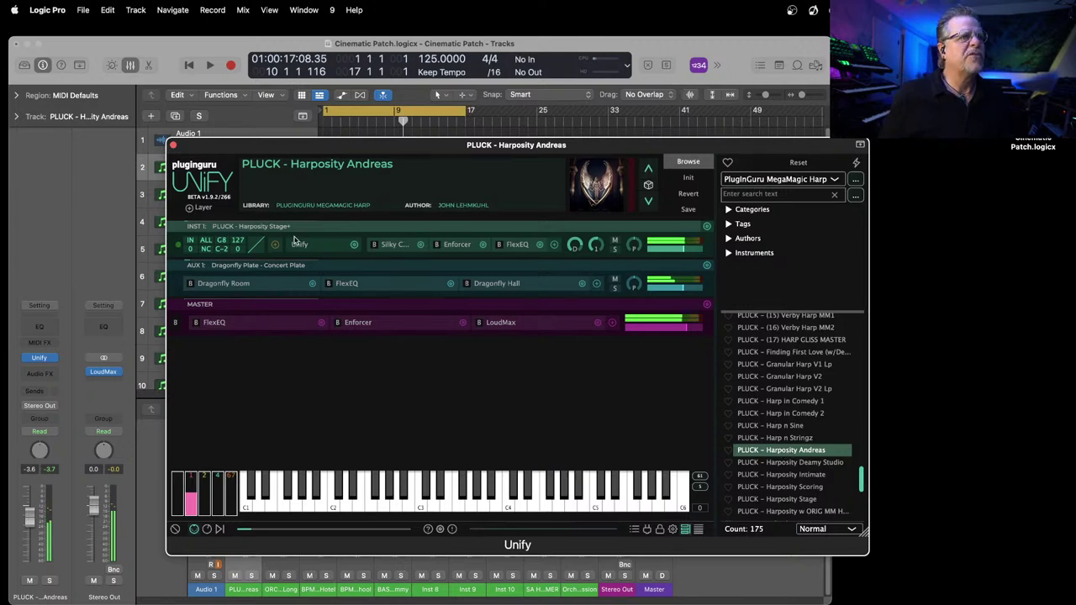
{"action": "left_click", "coordinate": [173, 145]}
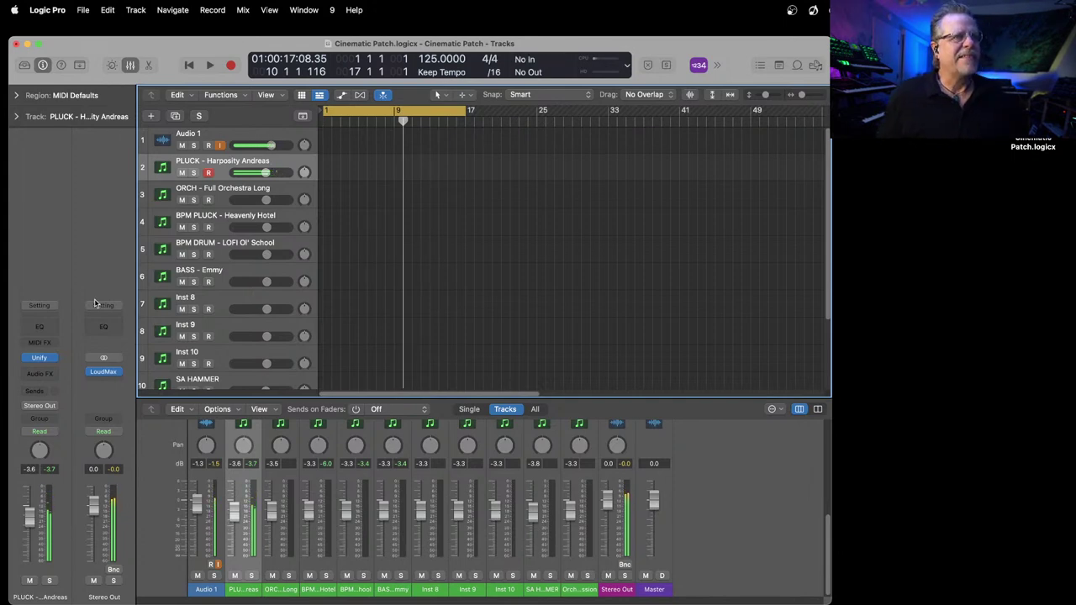
{"action": "key", "text": "Return"}
{"action": "key", "text": "r"}
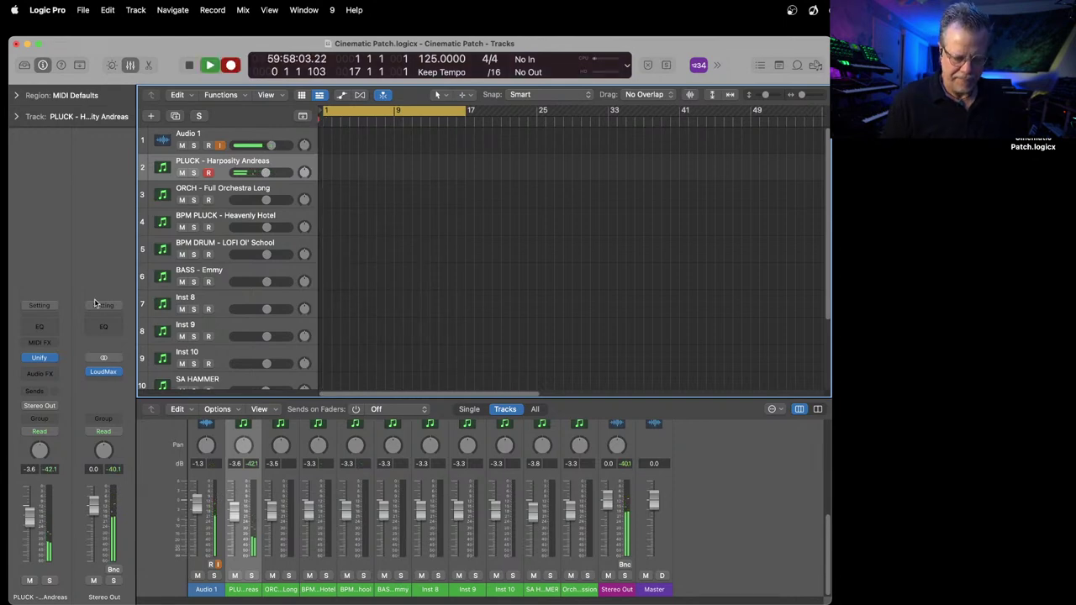
{"action": "key", "text": "space"}
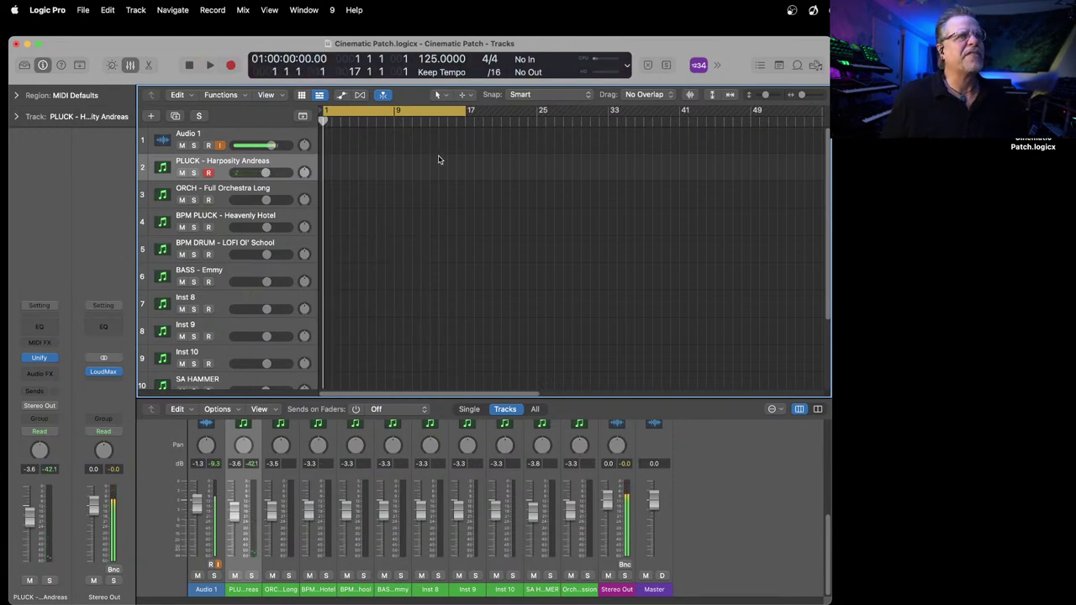
Step: Set the project tempo to 95 BPM and save the project on the Desktop under the new name New Chill Andreas Demo
{"action": "left_click_drag", "start_coordinate": [427, 100], "coordinate": [429, 128]}
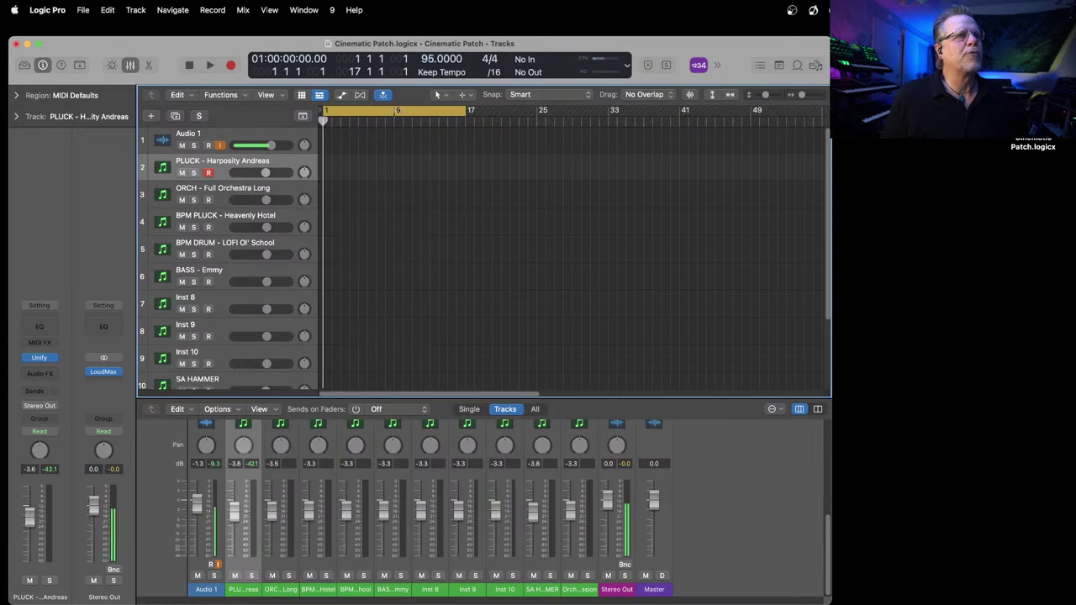
{"action": "left_click", "coordinate": [84, 10]}
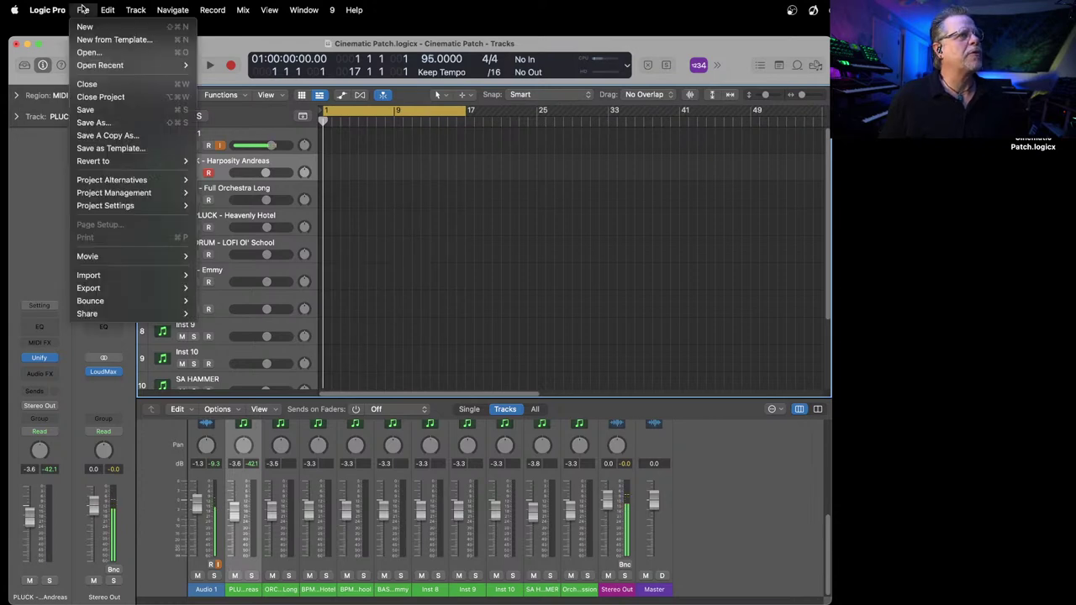
{"action": "left_click", "coordinate": [101, 123]}
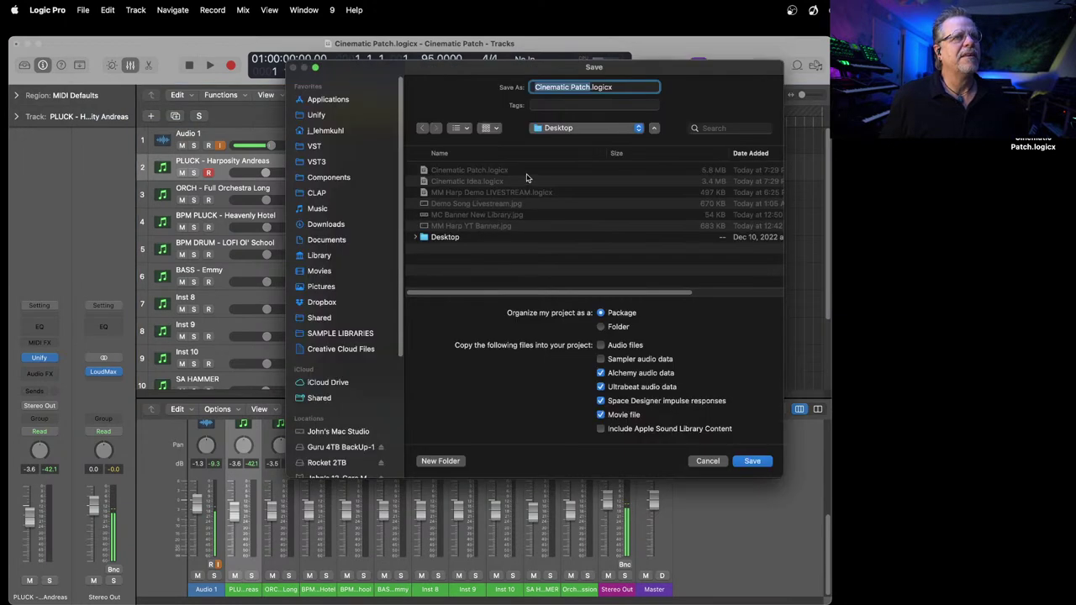
{"action": "type", "text": "New Chill Andreas Demo"}
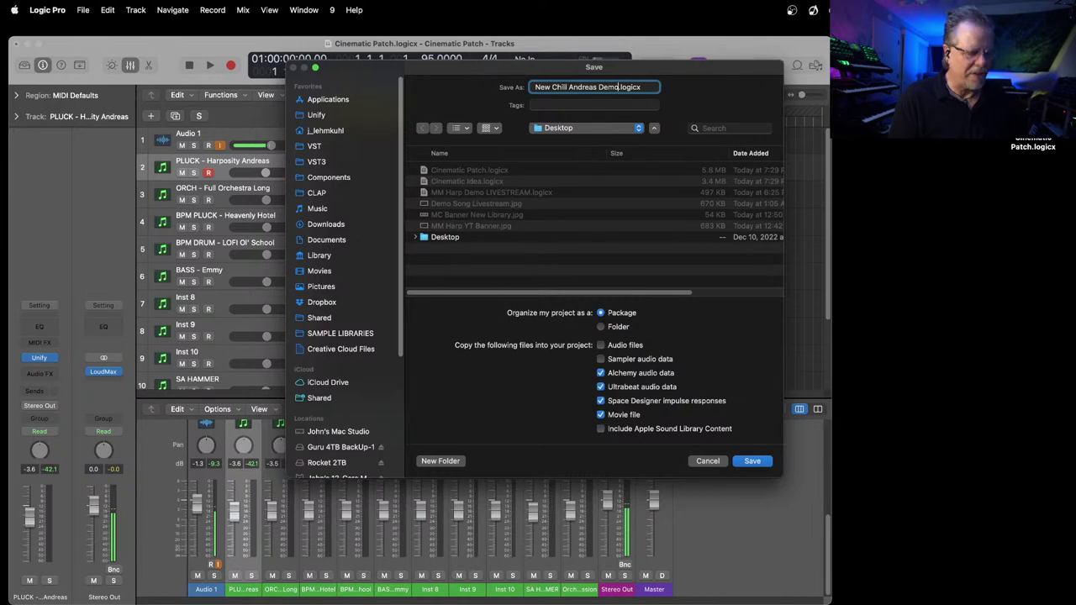
{"action": "key", "text": "Return"}
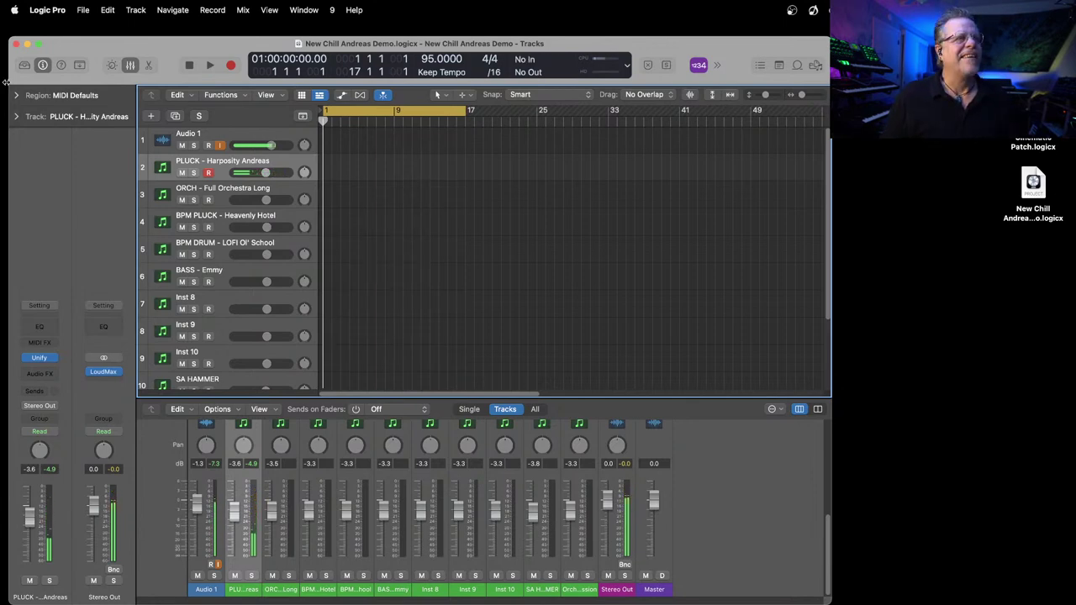
Step: Record a harp part on the PLUCK - Harposity Andreas track up to about bar 16, show its region settings and play it back
{"action": "key", "text": "r"}
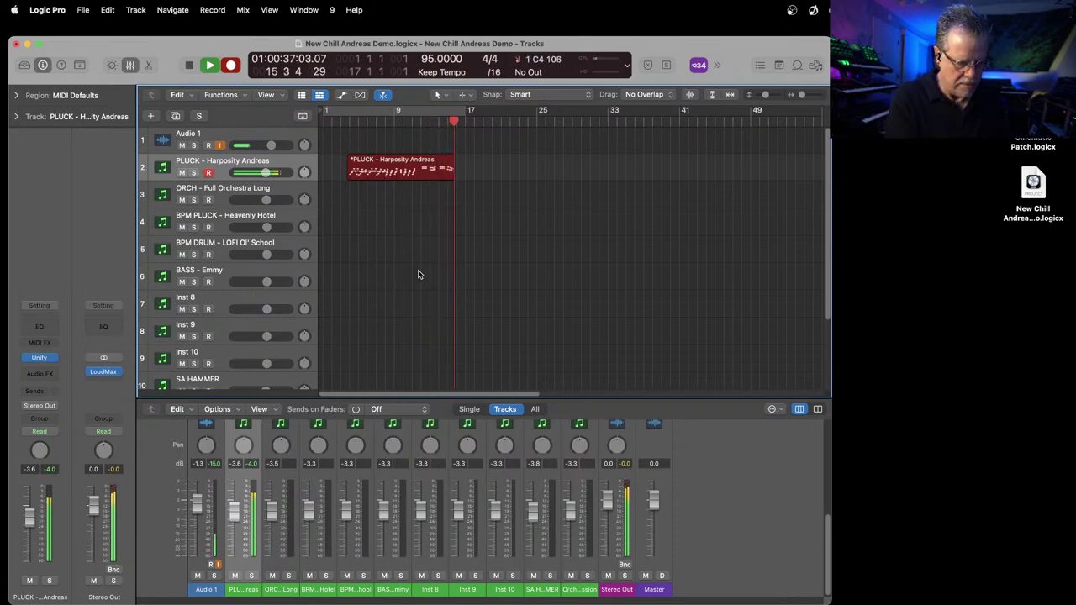
{"action": "key", "text": "space"}
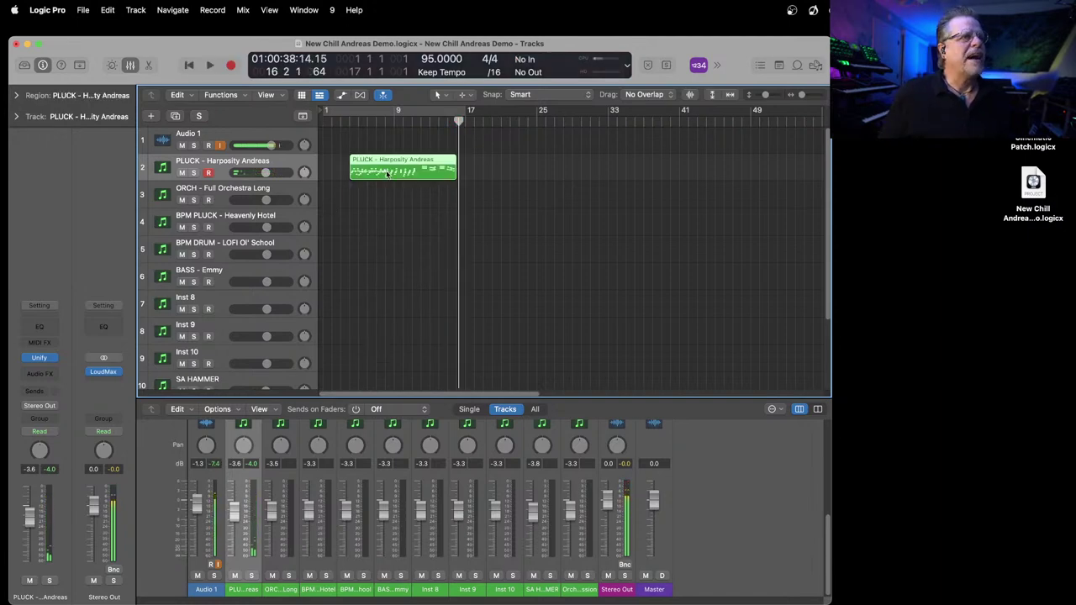
{"action": "left_click", "coordinate": [15, 96]}
{"action": "key", "text": "shift+space"}
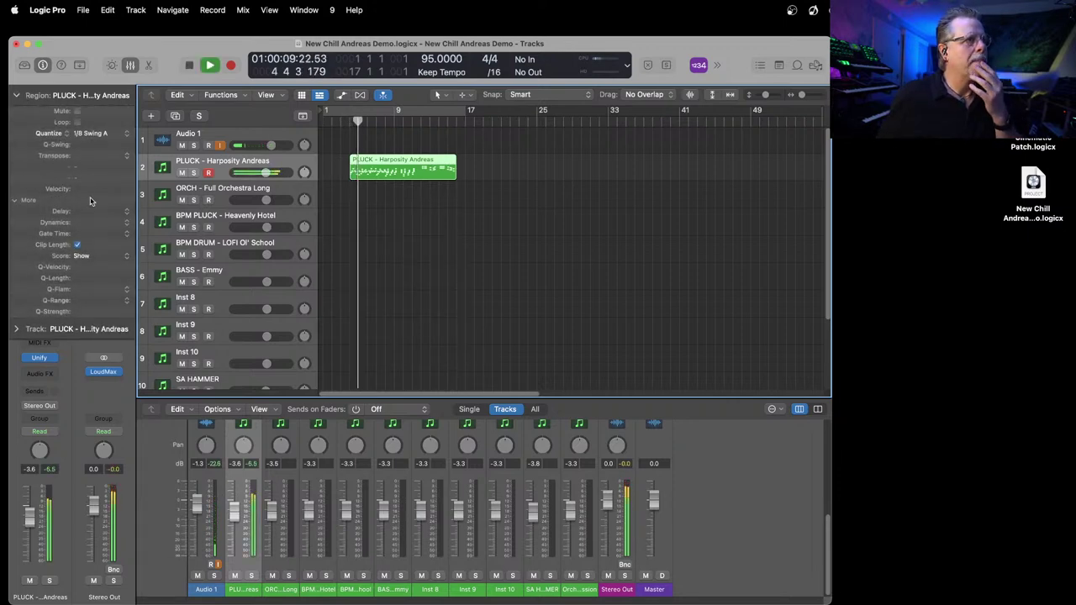
Step: Quantize the recorded harp region to 1/16 Swing A with a Q-Strength of 81%, trying 1/16 Swing B first
{"action": "left_click", "coordinate": [82, 134]}
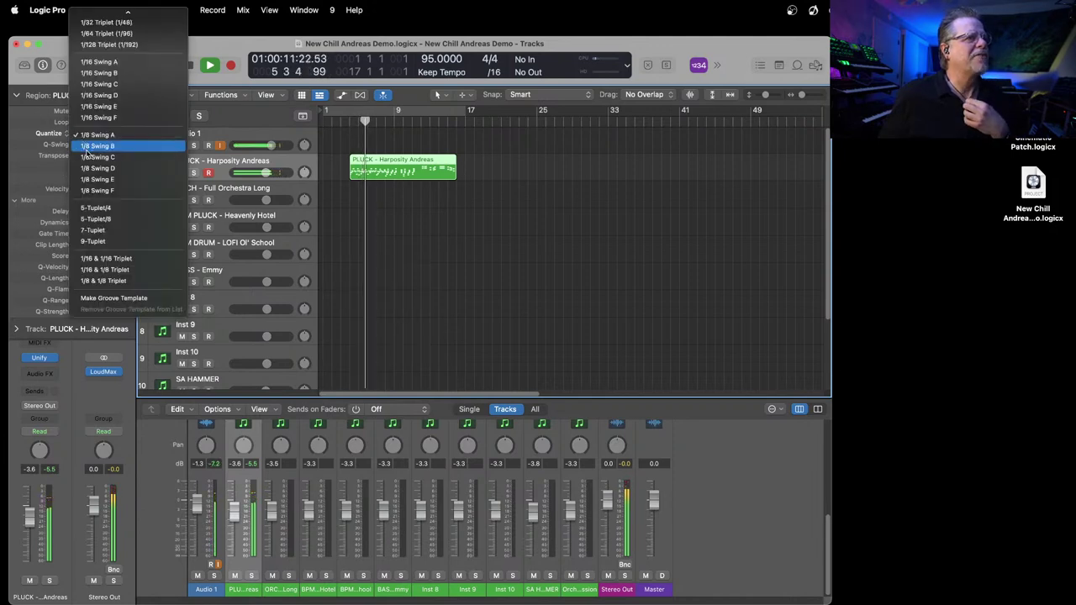
{"action": "left_click", "coordinate": [99, 74]}
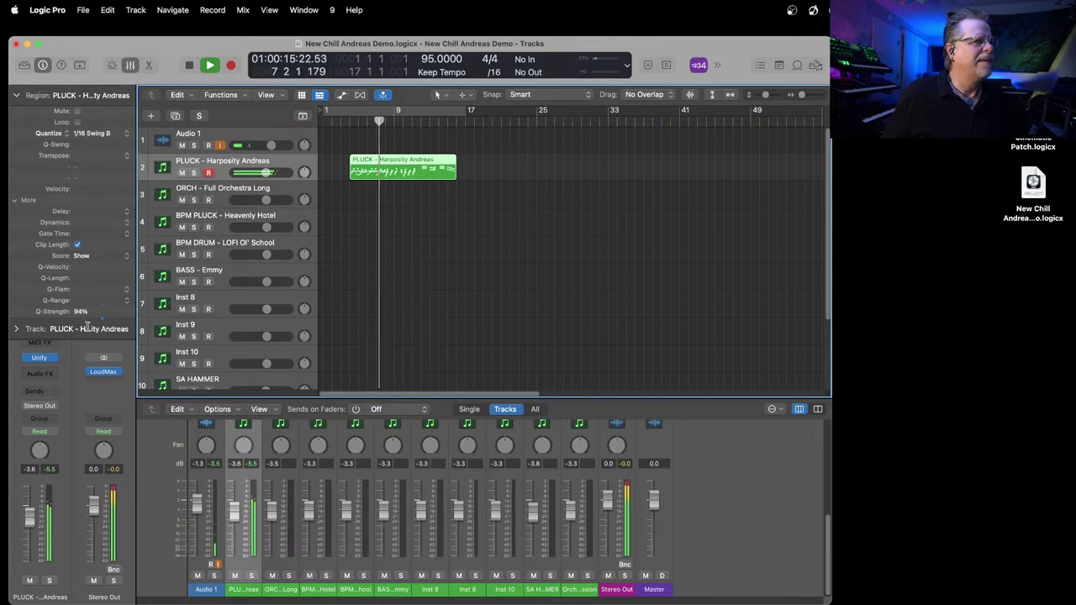
{"action": "left_click", "coordinate": [92, 134]}
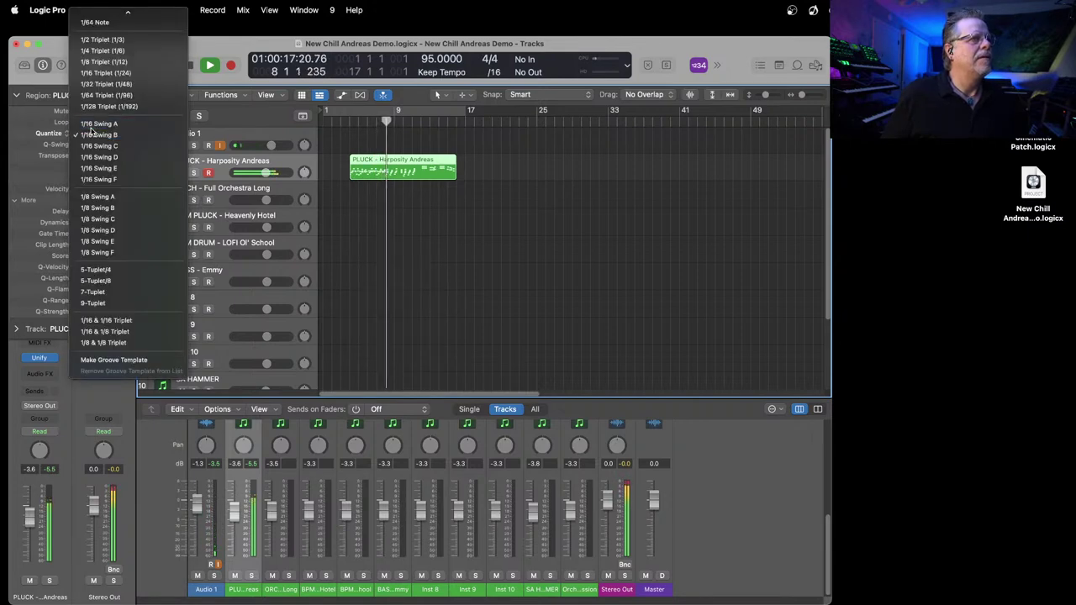
{"action": "left_click", "coordinate": [97, 123]}
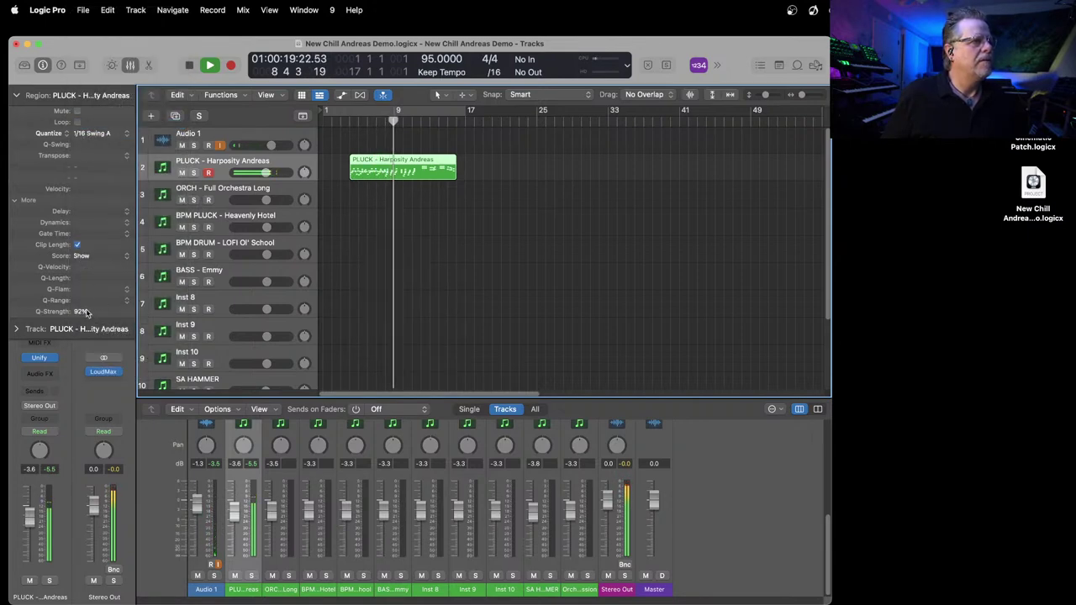
{"action": "left_click_drag", "start_coordinate": [95, 311], "coordinate": [90, 338]}
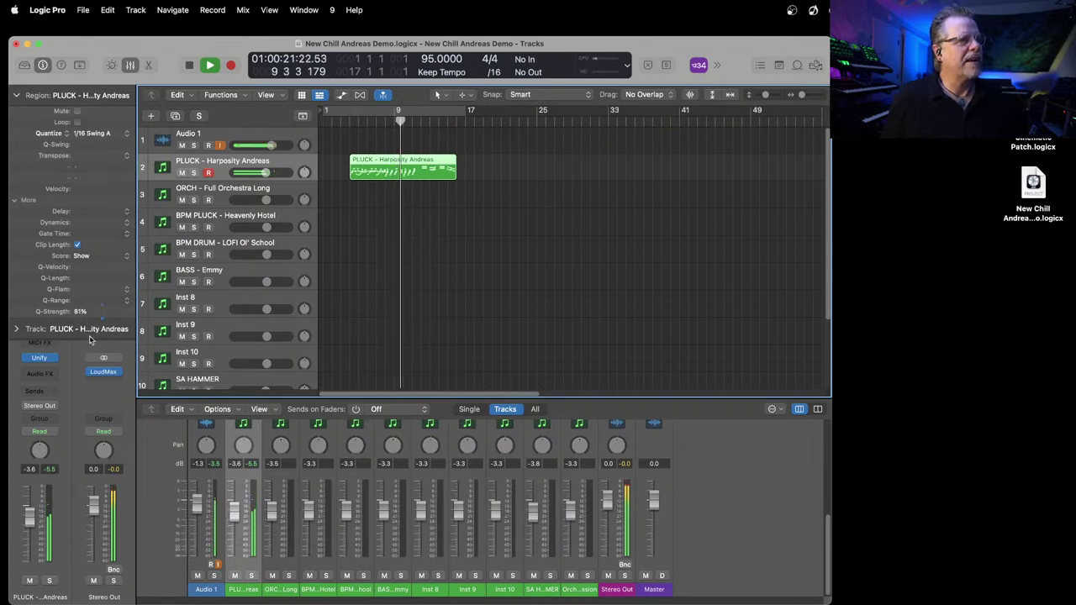
{"action": "left_click", "coordinate": [16, 96]}
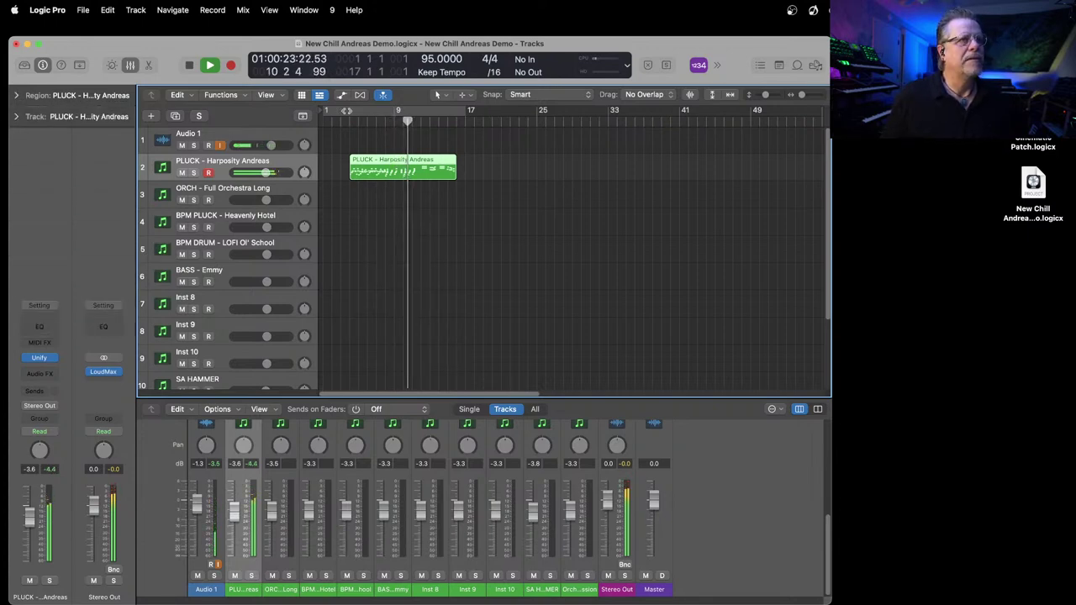
Step: Move the harp region to bar 1 and cycle playback from bar 1 to bar 13
{"action": "left_click", "coordinate": [371, 112]}
{"action": "left_click_drag", "start_coordinate": [367, 159], "coordinate": [339, 162]}
{"action": "key", "text": "Return"}
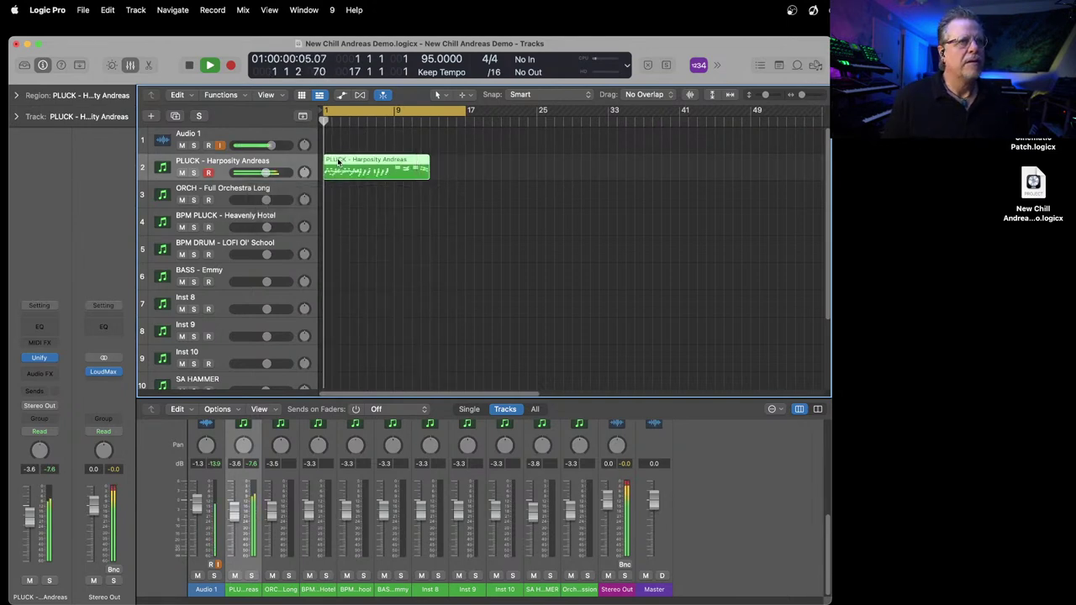
{"action": "left_click_drag", "start_coordinate": [461, 110], "coordinate": [430, 115]}
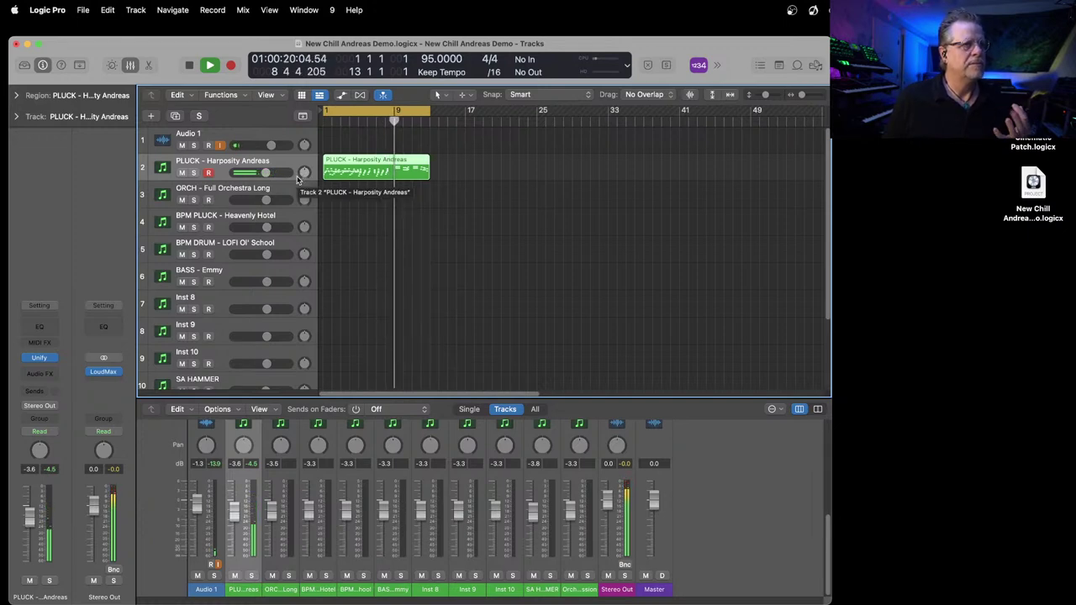
Step: Open Unify on the Inst 8 track and filter its patches to the PlugInGuru MegaMagic Harp library
{"action": "left_click", "coordinate": [249, 301]}
{"action": "mouse_move", "coordinate": [47, 360]}
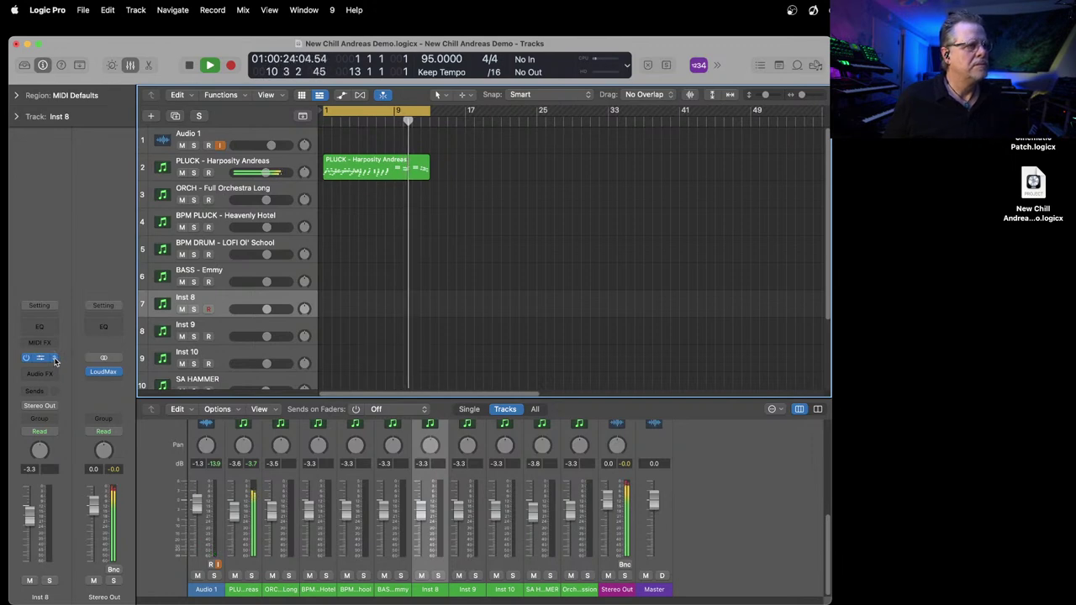
{"action": "left_click", "coordinate": [40, 363]}
{"action": "left_click", "coordinate": [39, 363]}
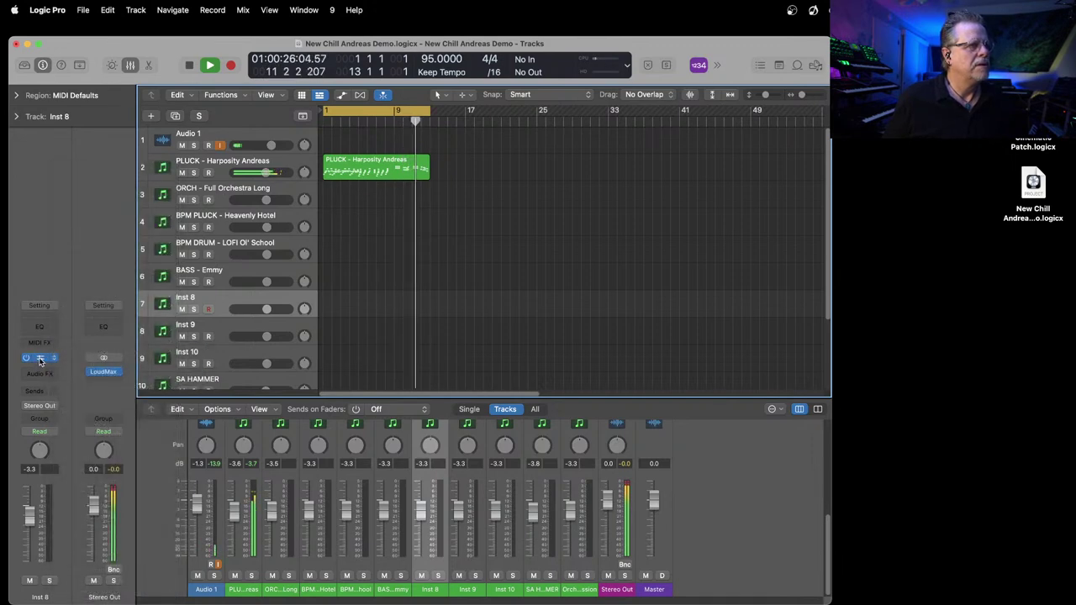
{"action": "left_click", "coordinate": [32, 359]}
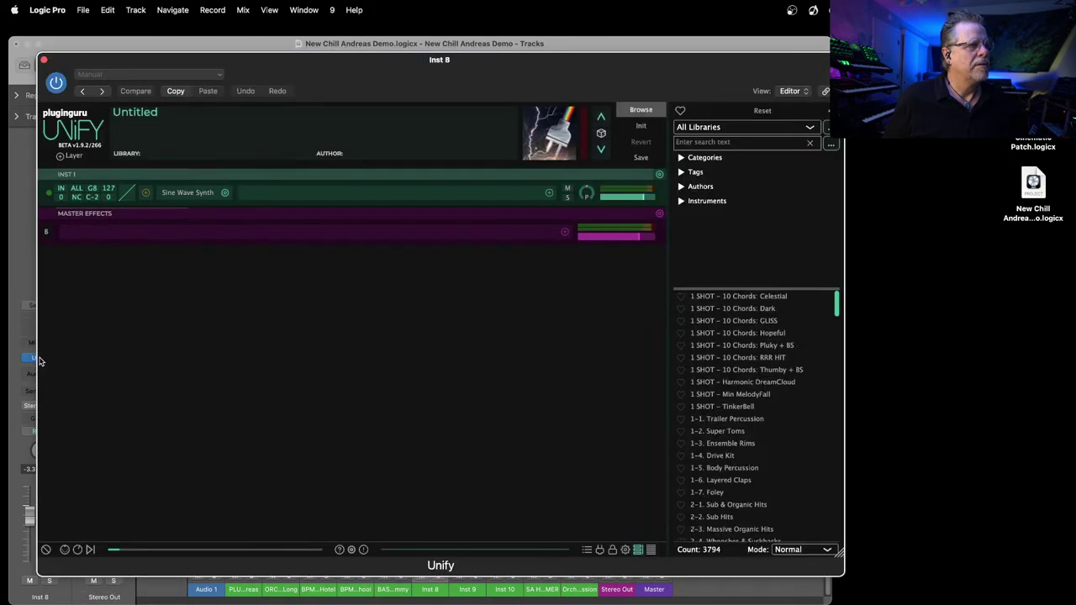
{"action": "left_click", "coordinate": [754, 127]}
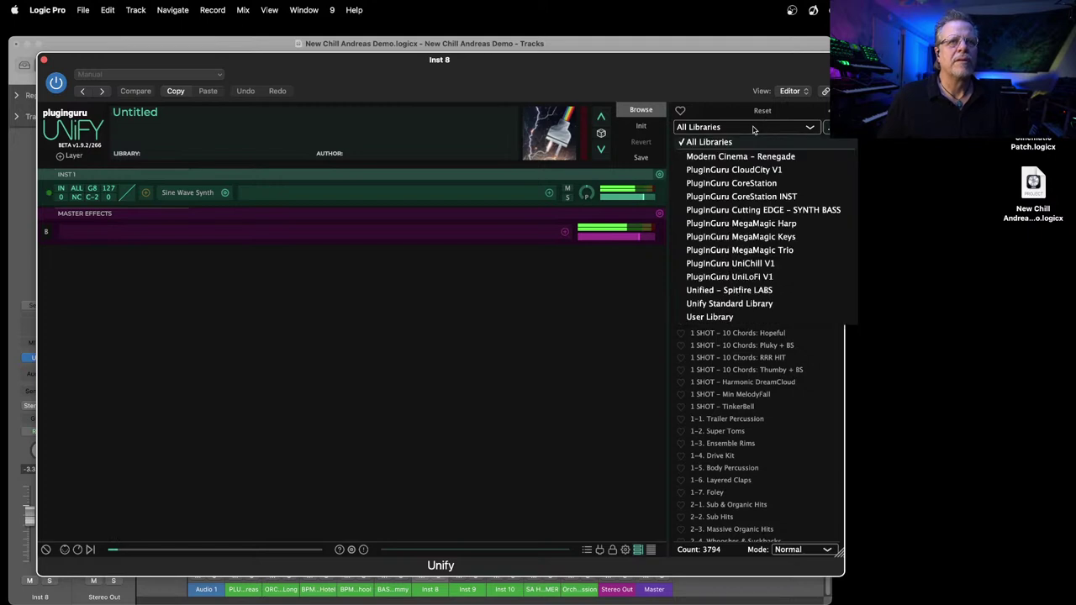
{"action": "left_click", "coordinate": [630, 48]}
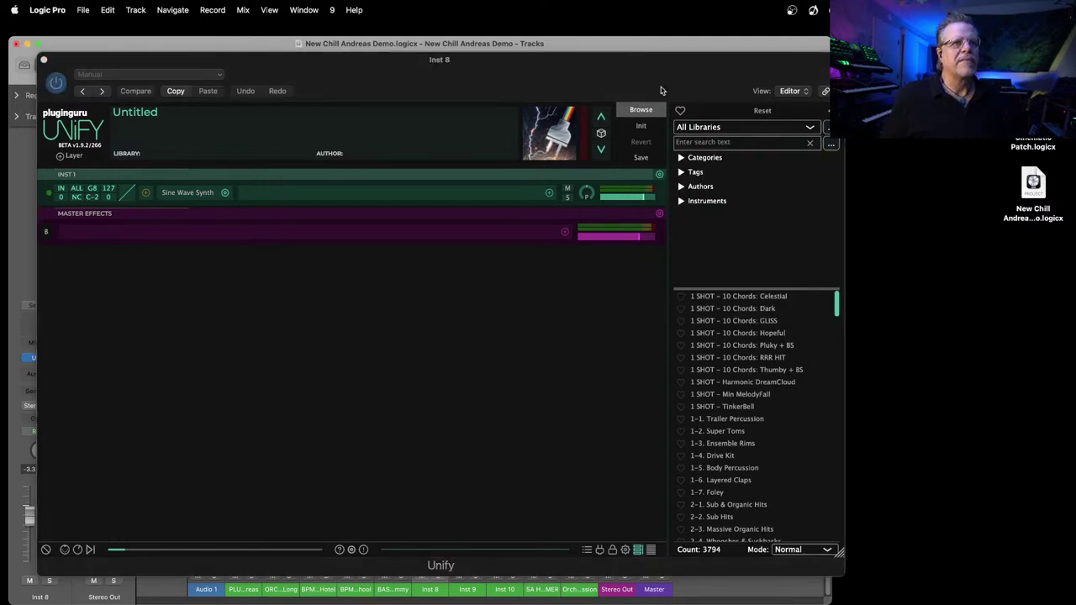
{"action": "left_click", "coordinate": [715, 129]}
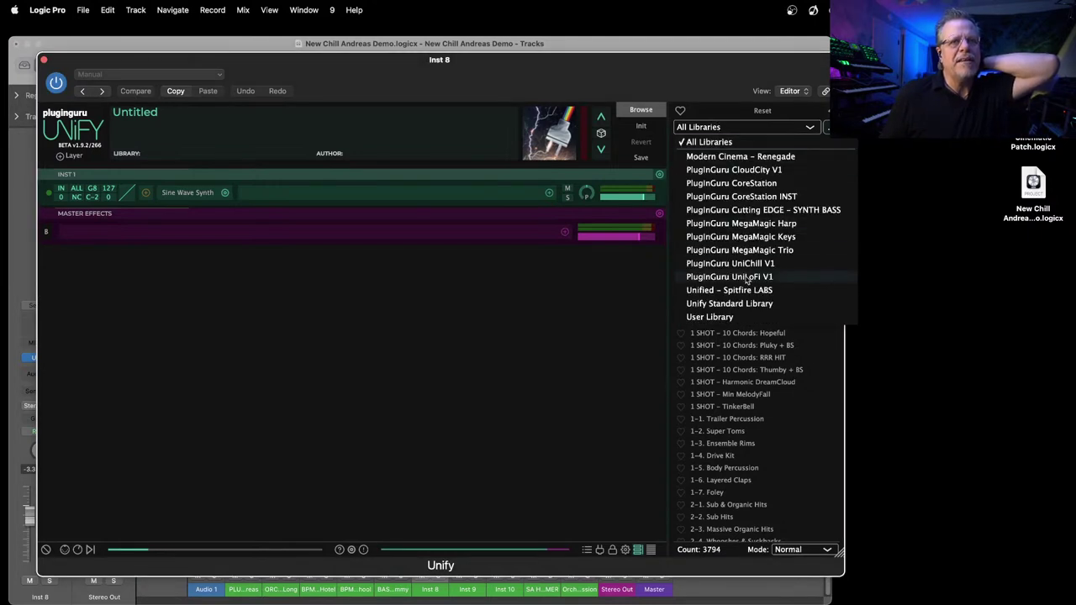
{"action": "left_click", "coordinate": [758, 224]}
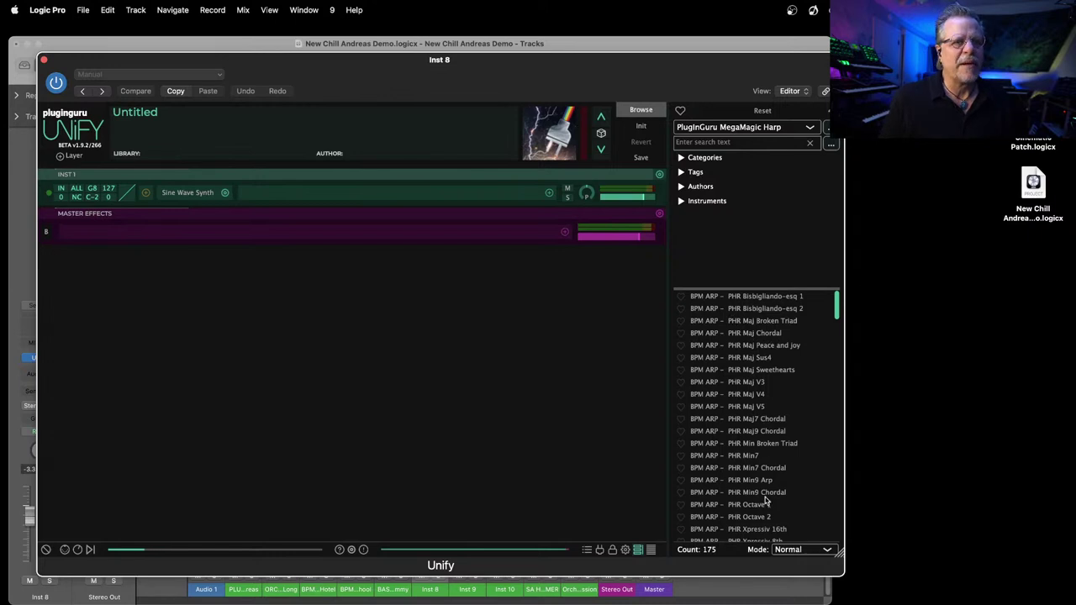
Step: Find and load the GTR - Harpy Jazzer Clean patch from the MegaMagic Harp library
{"action": "scroll", "coordinate": [761, 498], "scroll_direction": "down", "scroll_amount": 15}
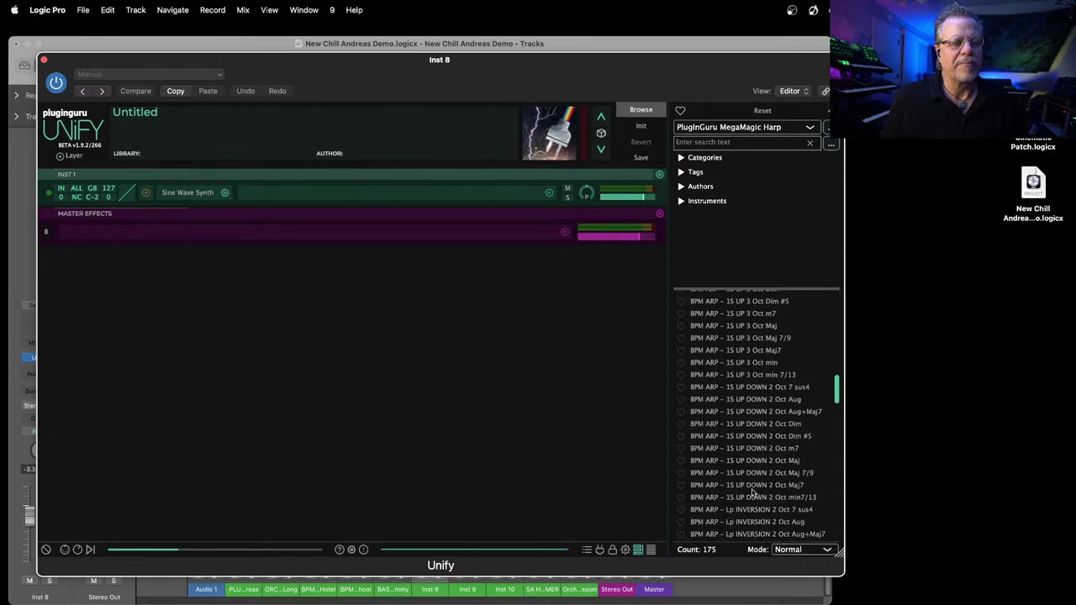
{"action": "scroll", "coordinate": [752, 492], "scroll_direction": "down", "scroll_amount": 10}
{"action": "scroll", "coordinate": [752, 486], "scroll_direction": "down", "scroll_amount": 3}
{"action": "scroll", "coordinate": [751, 397], "scroll_direction": "down", "scroll_amount": 2}
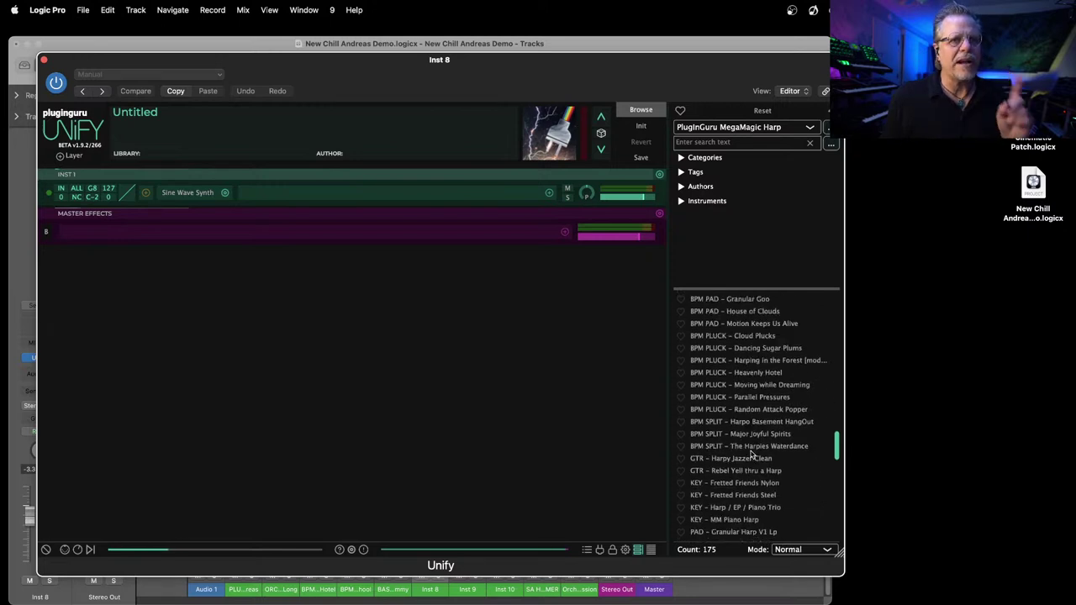
{"action": "scroll", "coordinate": [752, 407], "scroll_direction": "down", "scroll_amount": 2}
{"action": "left_click", "coordinate": [742, 406]}
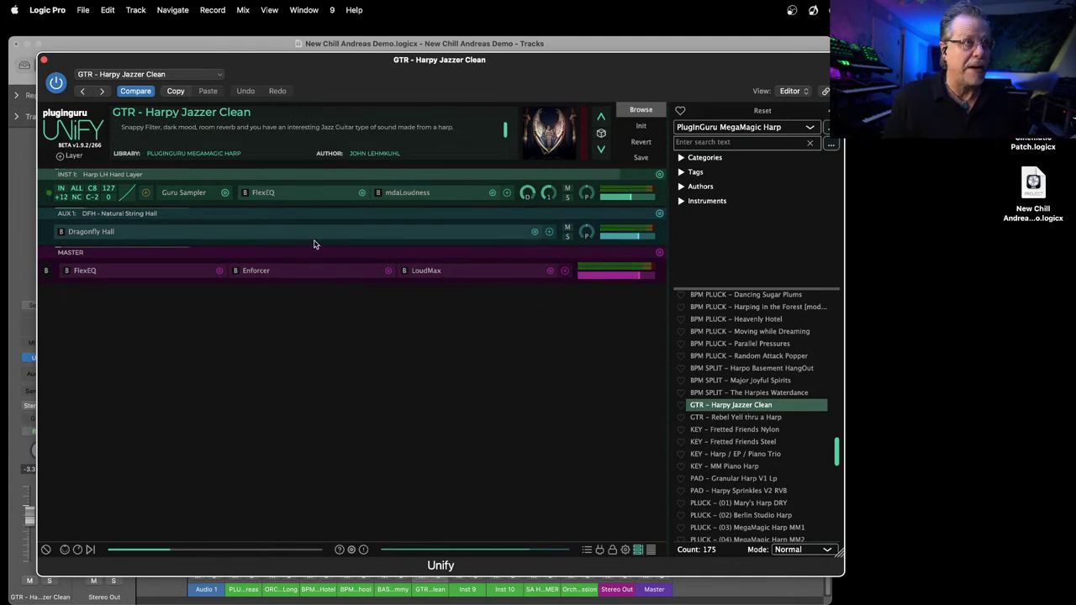
Step: Open the Guru Sampler of the Harp LH Hard Layer, lower its Transpose and restrict it to the A1 (45) sample
{"action": "left_click", "coordinate": [184, 196]}
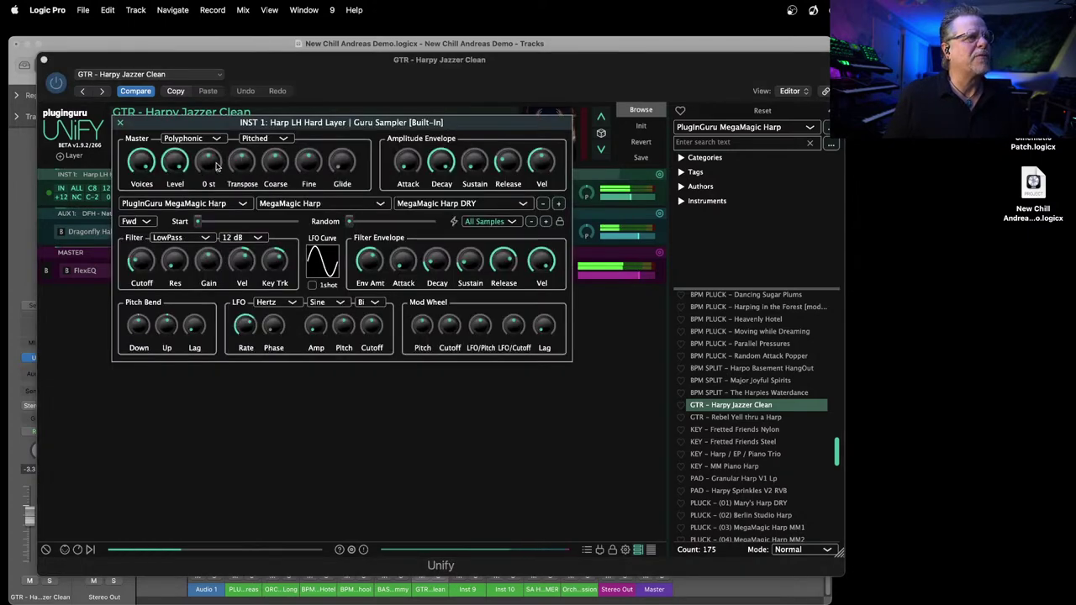
{"action": "left_click_drag", "start_coordinate": [240, 163], "coordinate": [228, 190]}
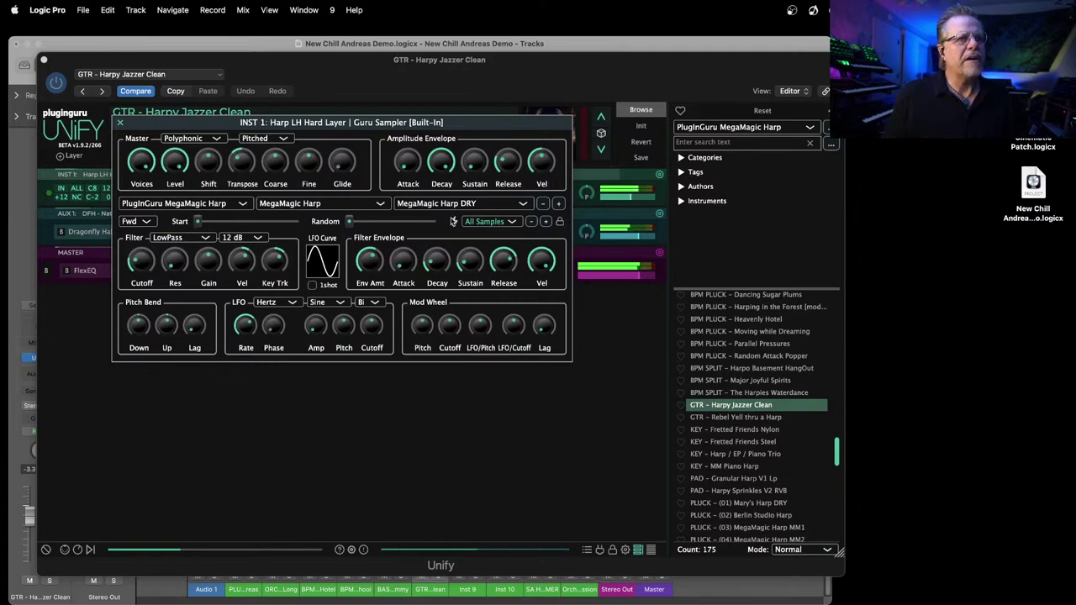
{"action": "left_click", "coordinate": [484, 222]}
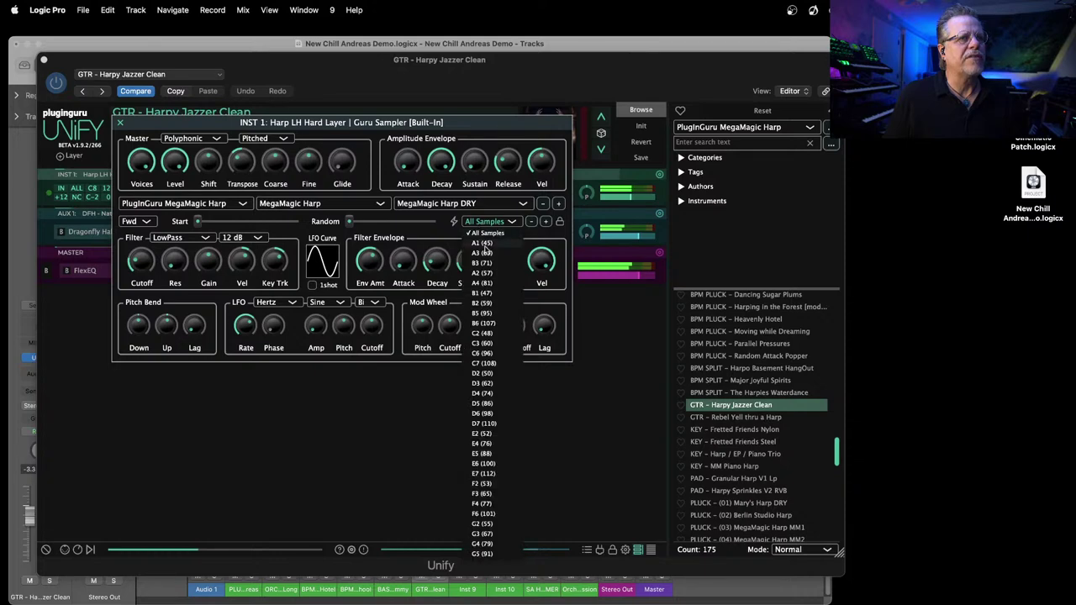
{"action": "left_click", "coordinate": [488, 247]}
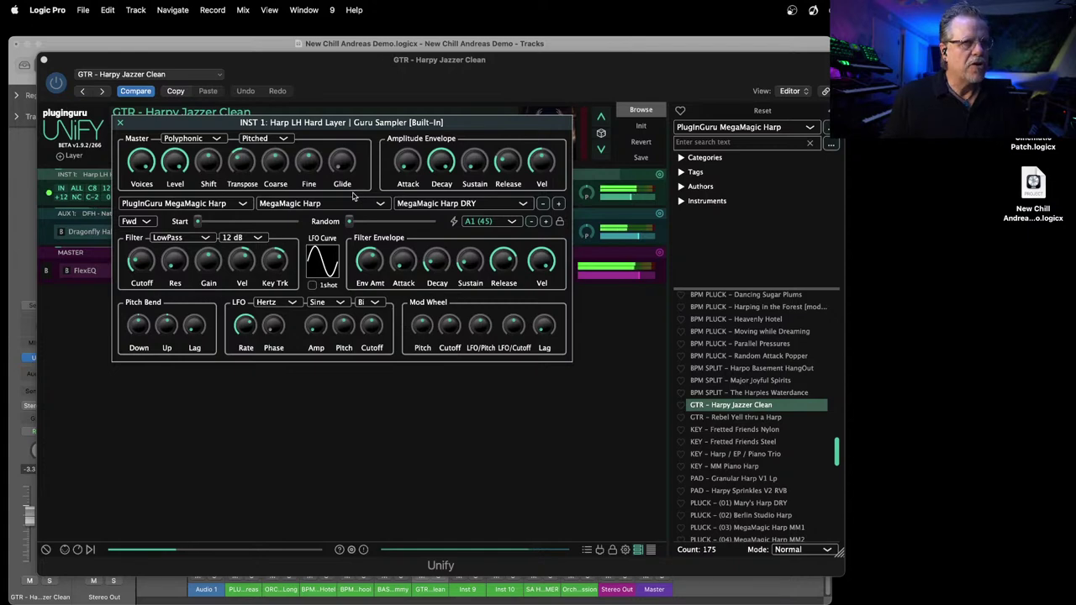
Step: Configure the Guru Sampler's LFO as a one-shot, unipolar, Custom waveform and draw a steeply falling decay curve
{"action": "mouse_move", "coordinate": [414, 171]}
{"action": "mouse_move", "coordinate": [359, 333]}
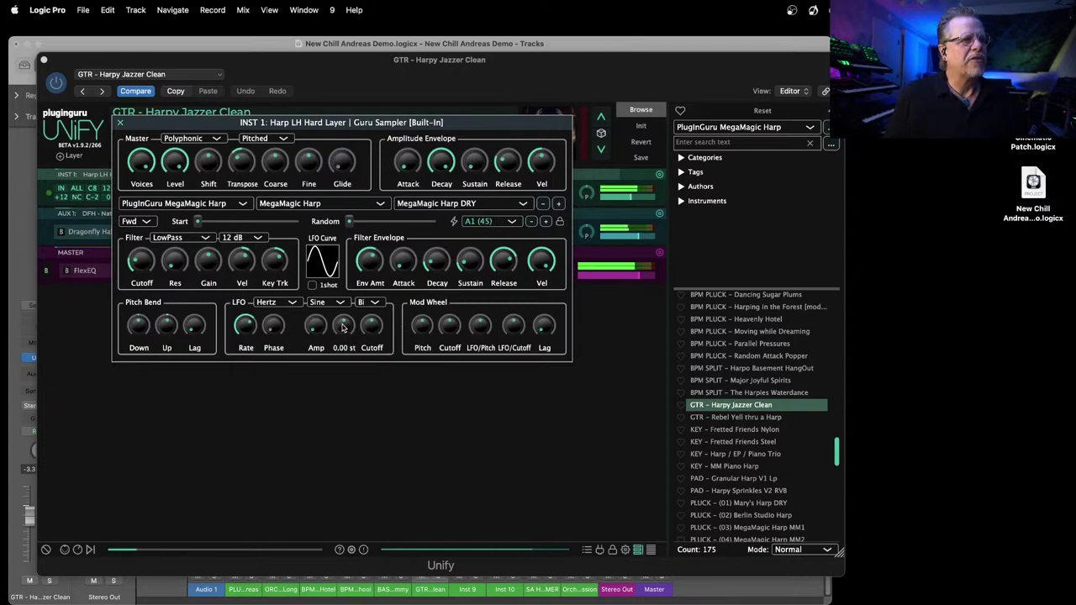
{"action": "left_click", "coordinate": [373, 304]}
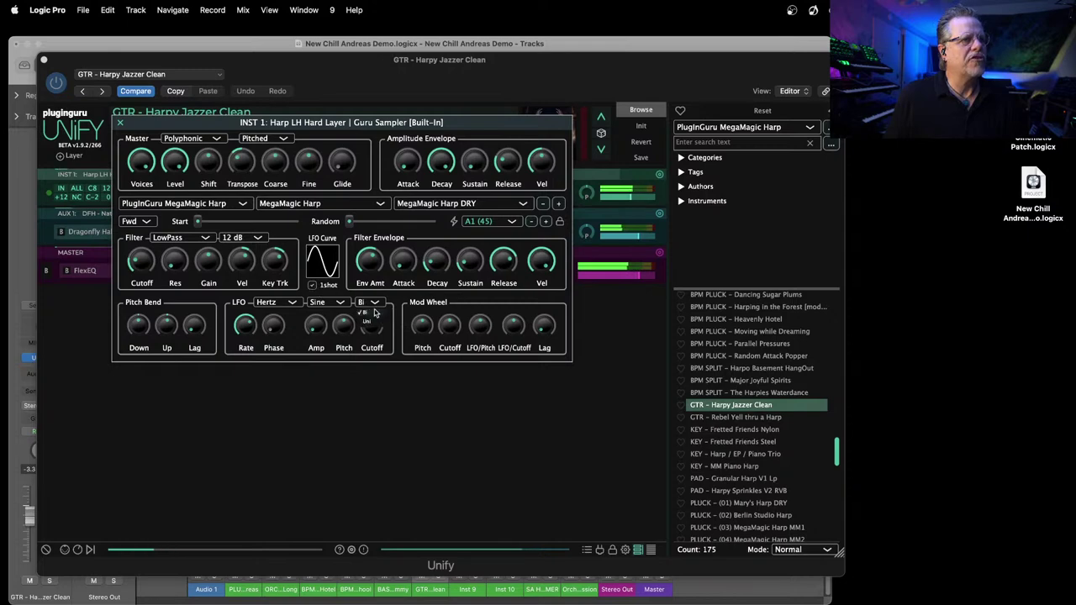
{"action": "left_click", "coordinate": [369, 324]}
{"action": "left_click", "coordinate": [340, 303]}
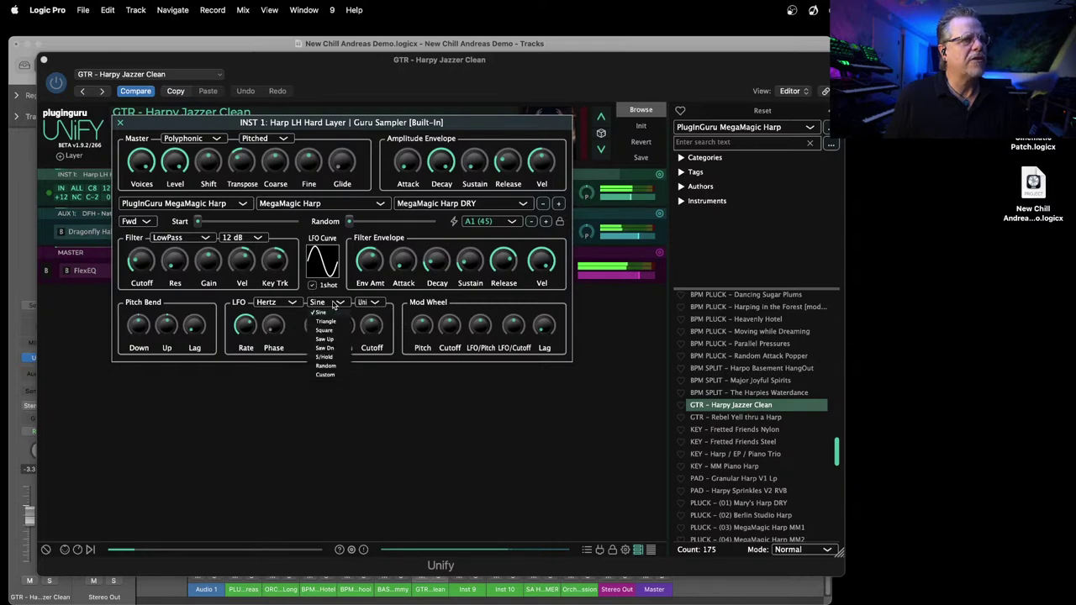
{"action": "left_click", "coordinate": [330, 376]}
{"action": "left_click", "coordinate": [319, 275]}
{"action": "mouse_move", "coordinate": [322, 420]}
{"action": "left_mouse_down"}
{"action": "mouse_move", "coordinate": [324, 377]}
{"action": "mouse_move", "coordinate": [310, 424]}
{"action": "left_mouse_up"}
{"action": "left_click", "coordinate": [363, 265]}
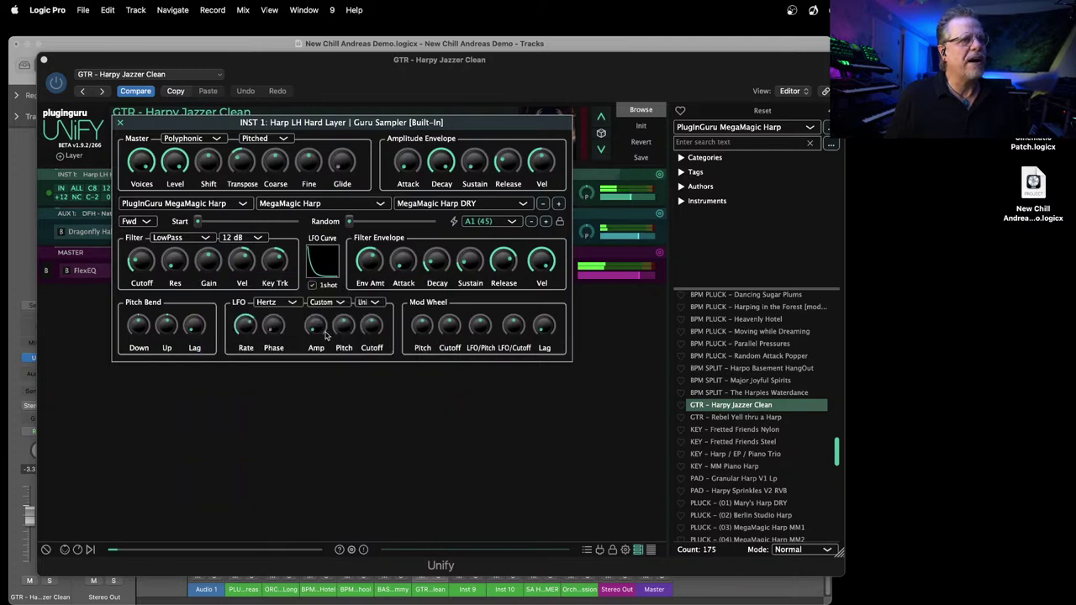
Step: Raise the LFO's Pitch modulation, set its Rate to about 22 Hz, moderate the pitch amount and close the sampler
{"action": "left_click_drag", "start_coordinate": [343, 334], "coordinate": [354, 266]}
{"action": "mouse_move", "coordinate": [255, 320]}
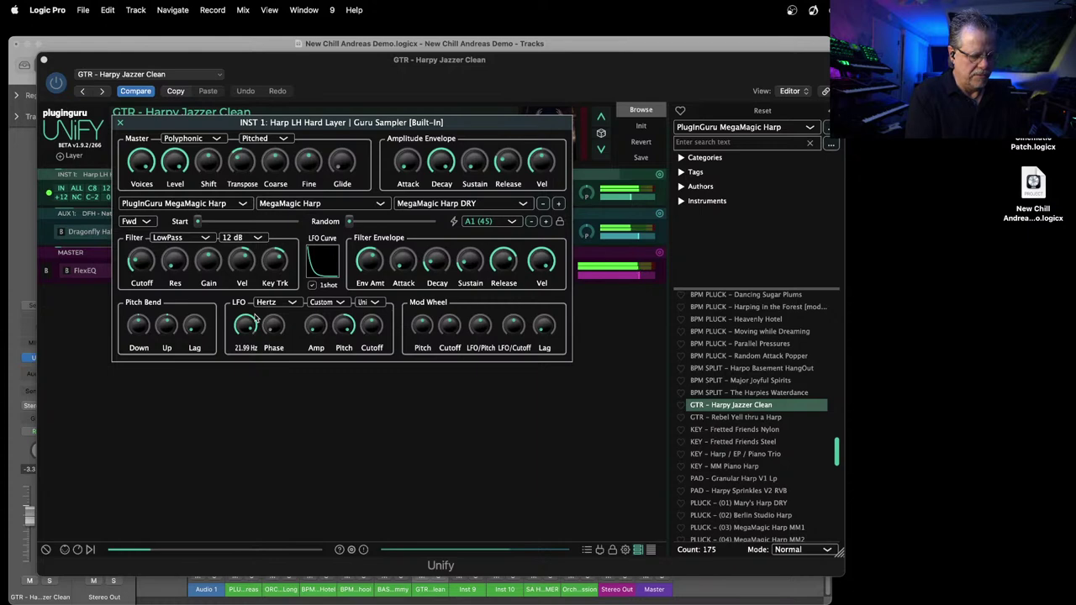
{"action": "left_click_drag", "start_coordinate": [354, 336], "coordinate": [342, 370]}
{"action": "mouse_move", "coordinate": [166, 164]}
{"action": "left_click", "coordinate": [121, 123]}
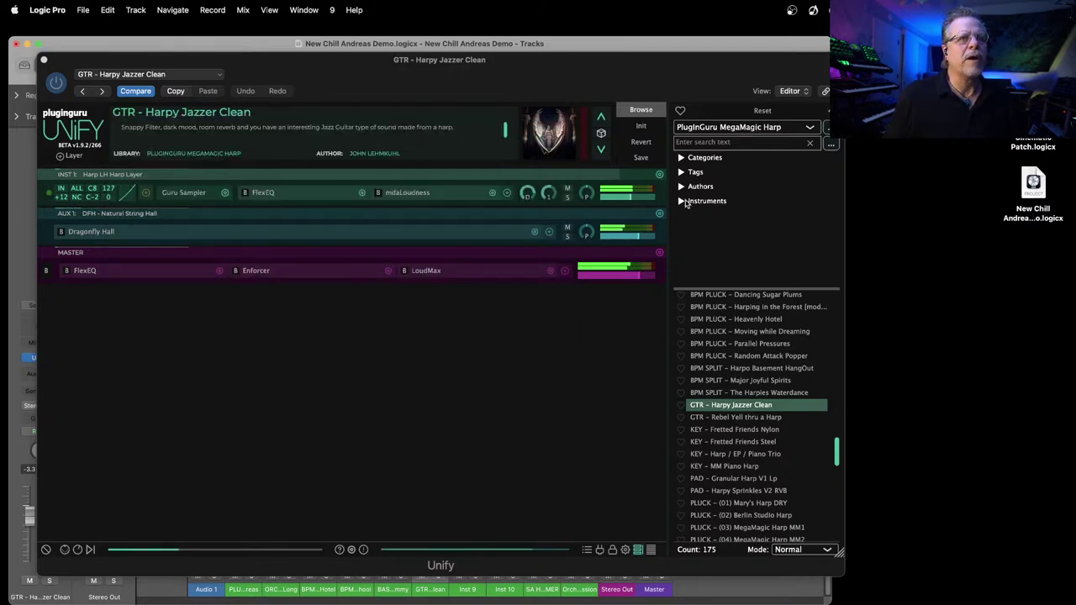
Step: Add a new instrument layer to the patch using the Dexed FM Bass Bank
{"action": "left_click", "coordinate": [74, 155]}
{"action": "mouse_move", "coordinate": [102, 160]}
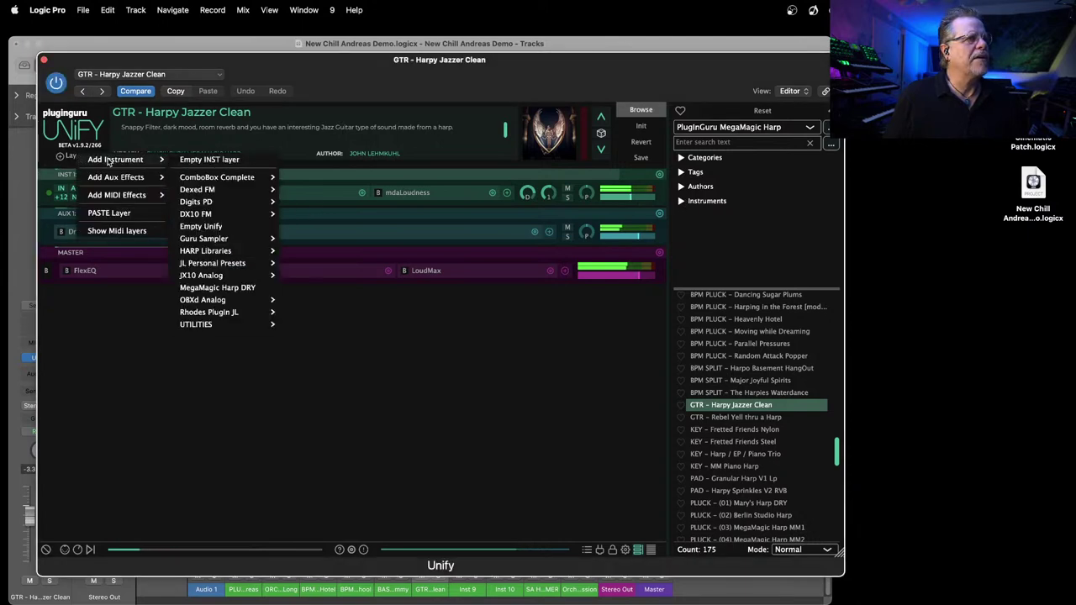
{"action": "mouse_move", "coordinate": [240, 179]}
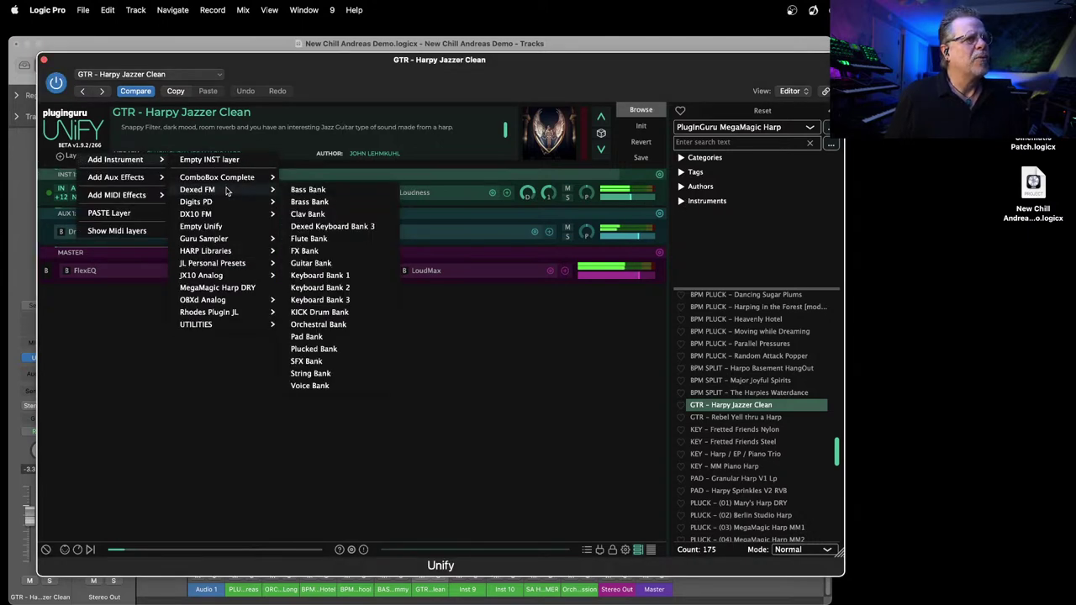
{"action": "left_click", "coordinate": [325, 192]}
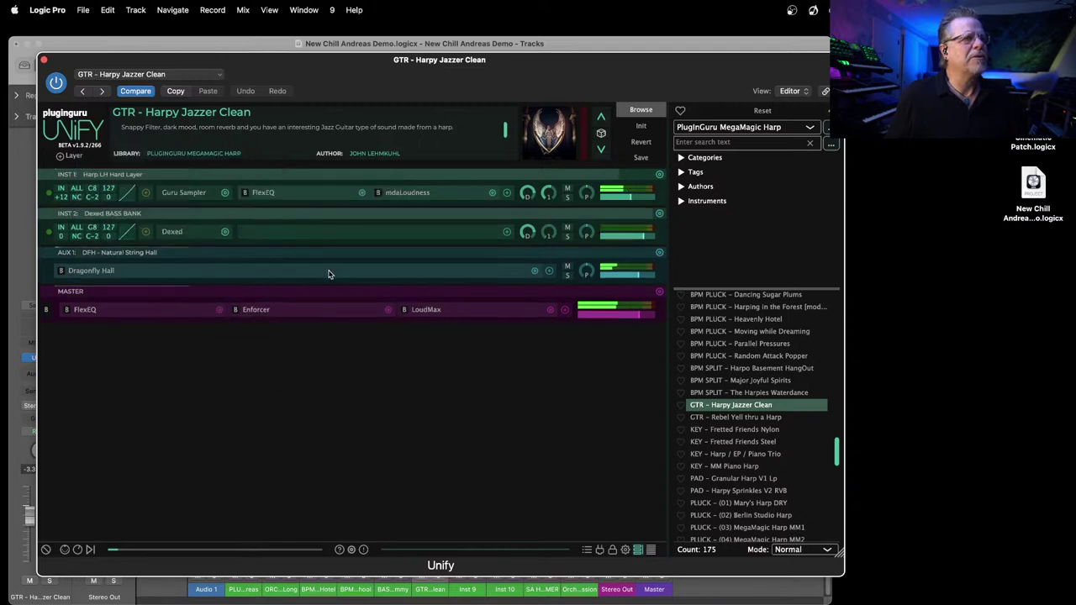
Step: Reshape the Dexed BASS BANK layer's velocity curve with a lower maximum and an upward-bowed response
{"action": "left_click", "coordinate": [131, 232]}
{"action": "left_click_drag", "start_coordinate": [228, 308], "coordinate": [238, 354]}
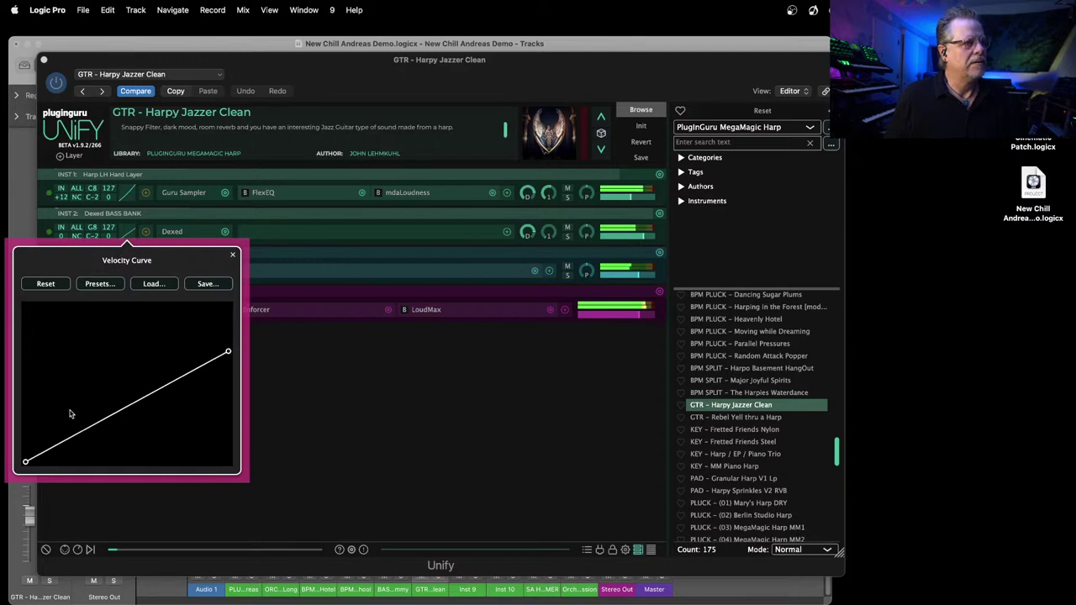
{"action": "left_click_drag", "start_coordinate": [58, 456], "coordinate": [59, 381]}
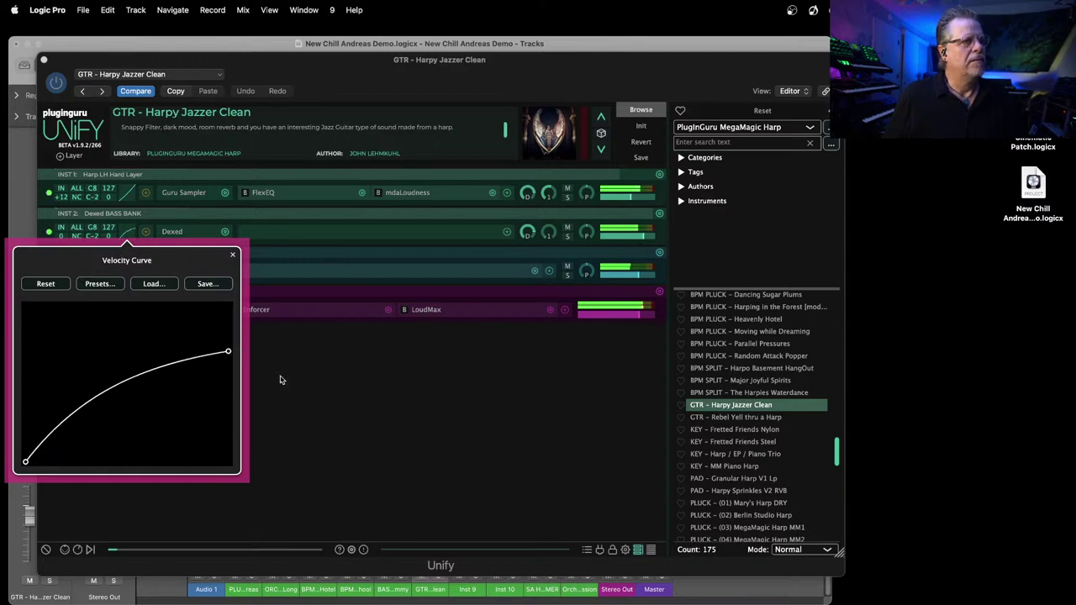
{"action": "left_click", "coordinate": [269, 380]}
Step: Audition the bass sounds in the Dexed layer's loaded cartridge and settle on BASS 18
{"action": "left_click", "coordinate": [170, 232]}
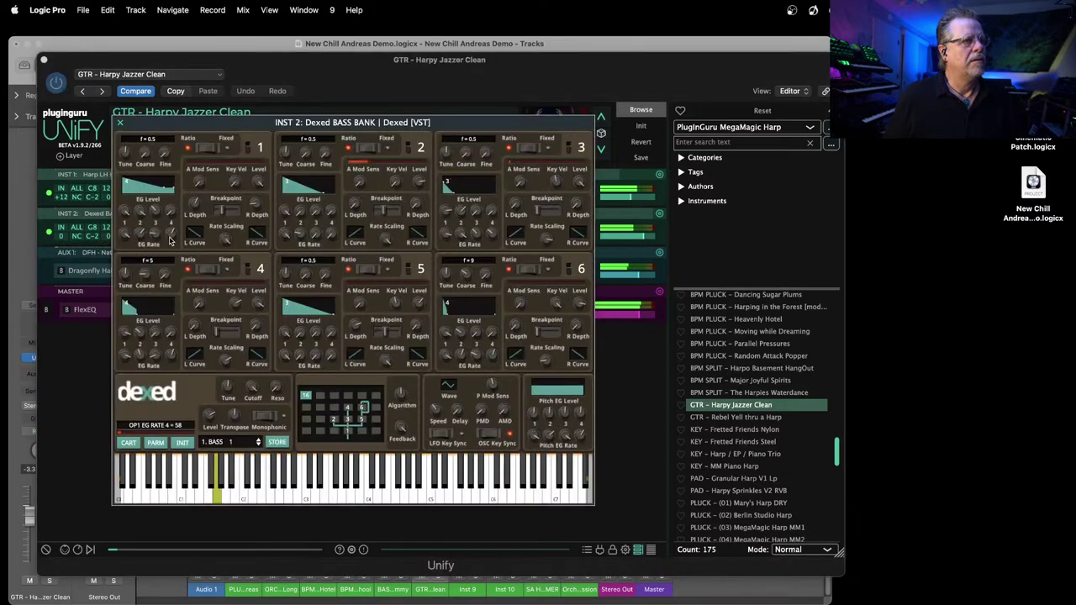
{"action": "left_click", "coordinate": [128, 442]}
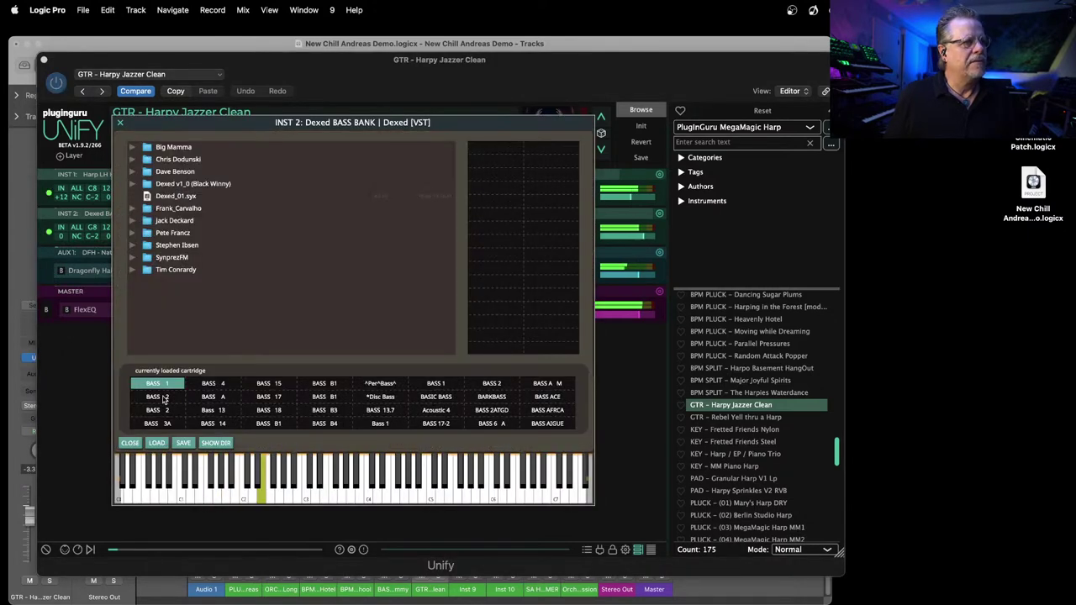
{"action": "left_click", "coordinate": [164, 400]}
{"action": "left_click", "coordinate": [164, 414]}
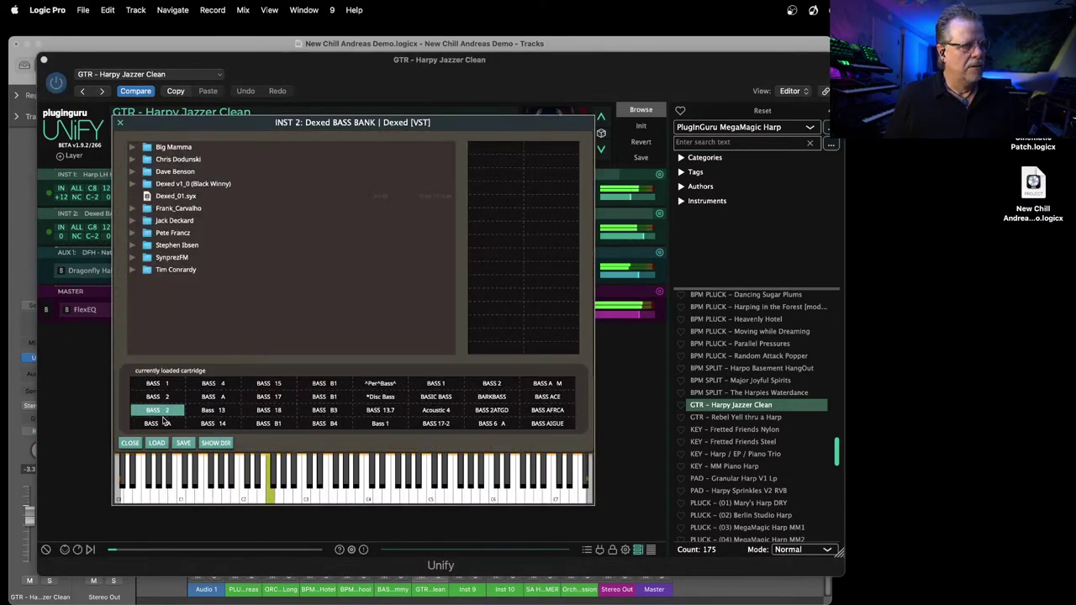
{"action": "left_click", "coordinate": [165, 425]}
{"action": "left_click", "coordinate": [210, 385]}
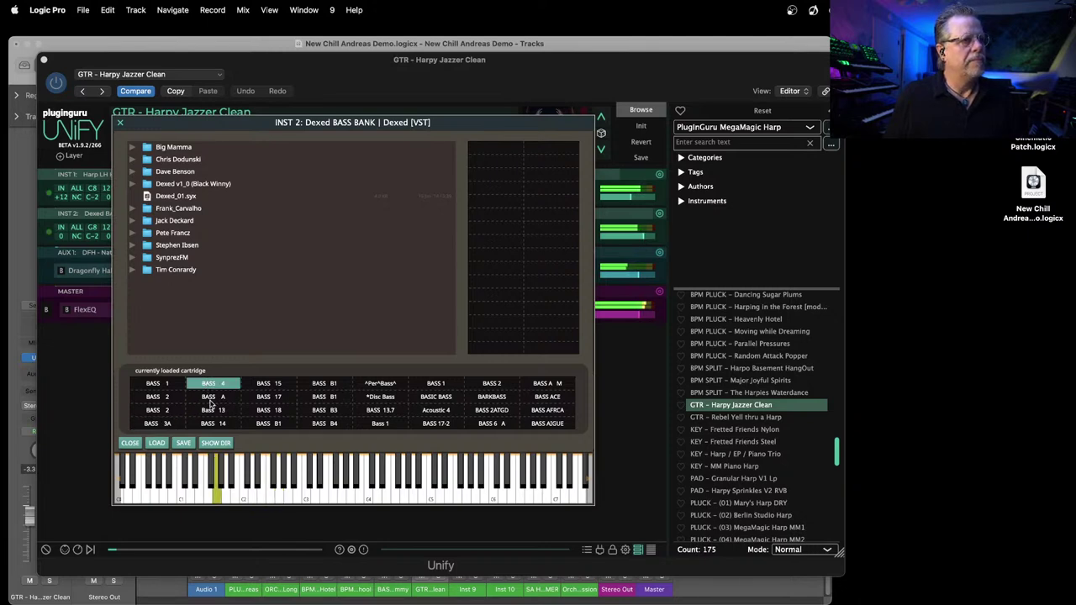
{"action": "left_click", "coordinate": [210, 398]}
{"action": "left_click", "coordinate": [222, 411]}
{"action": "left_click", "coordinate": [223, 424]}
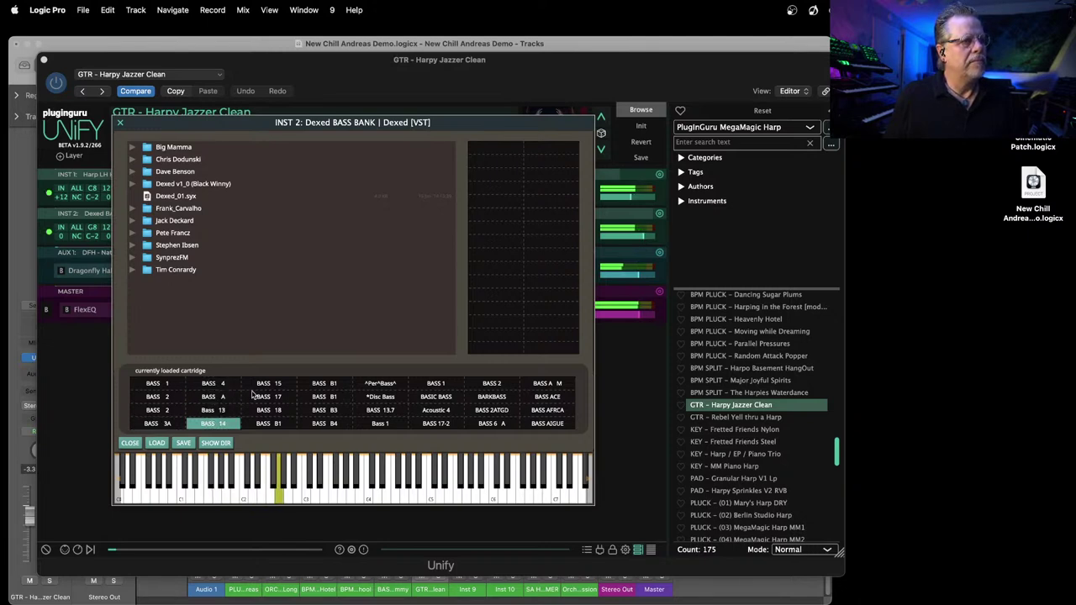
{"action": "left_click", "coordinate": [268, 383]}
{"action": "left_click", "coordinate": [269, 396]}
{"action": "left_click", "coordinate": [271, 409]}
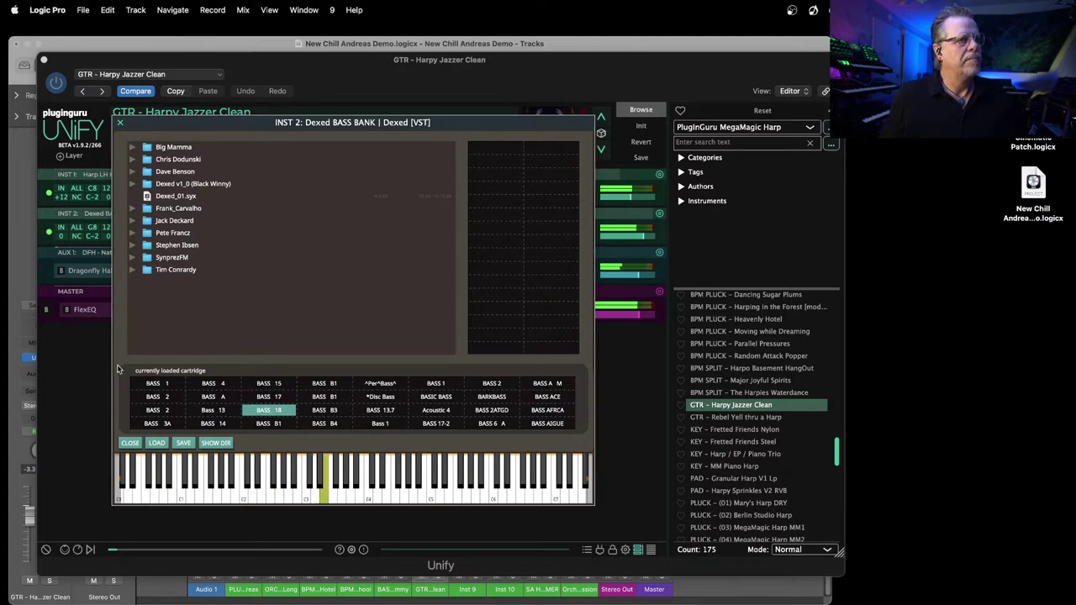
{"action": "left_click", "coordinate": [131, 443]}
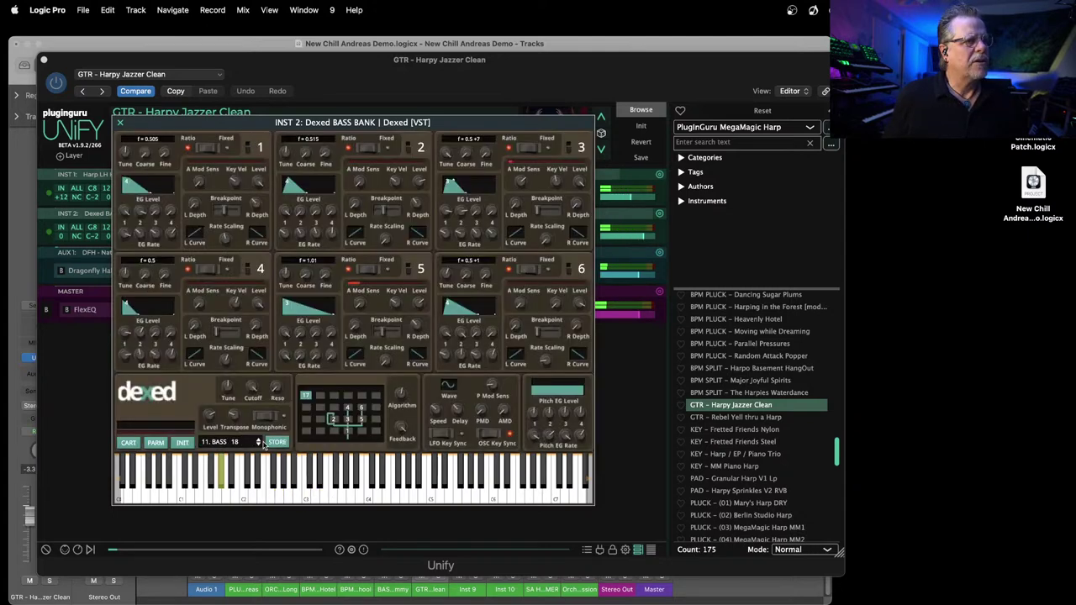
Step: Set Dexed's Engine Resolution to Modern (24-bit) and transpose the Dexed BASS BANK layer to +12
{"action": "left_click", "coordinate": [161, 443]}
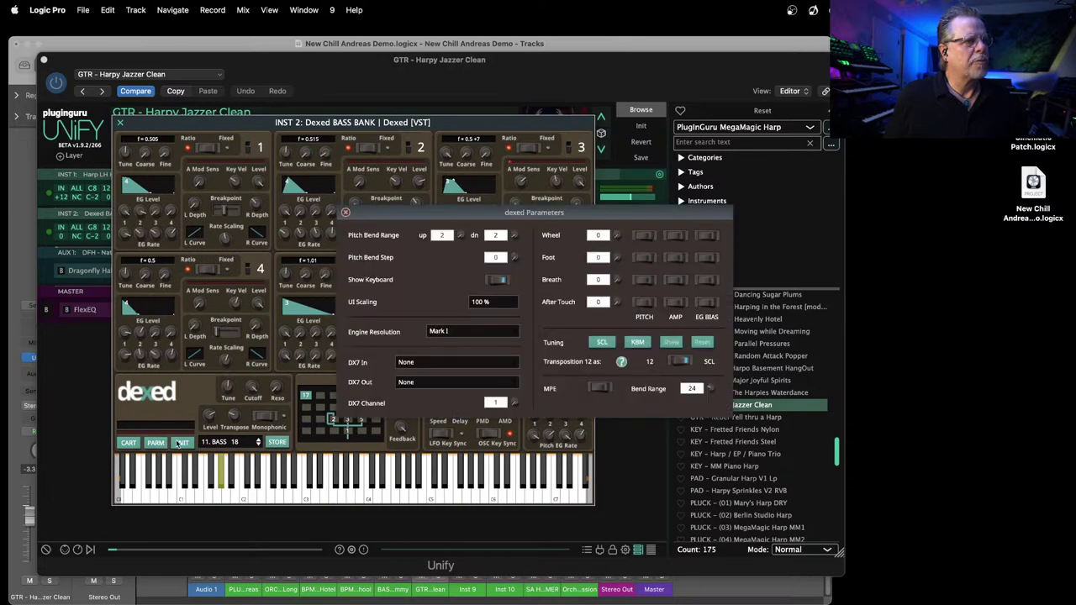
{"action": "left_click", "coordinate": [447, 333]}
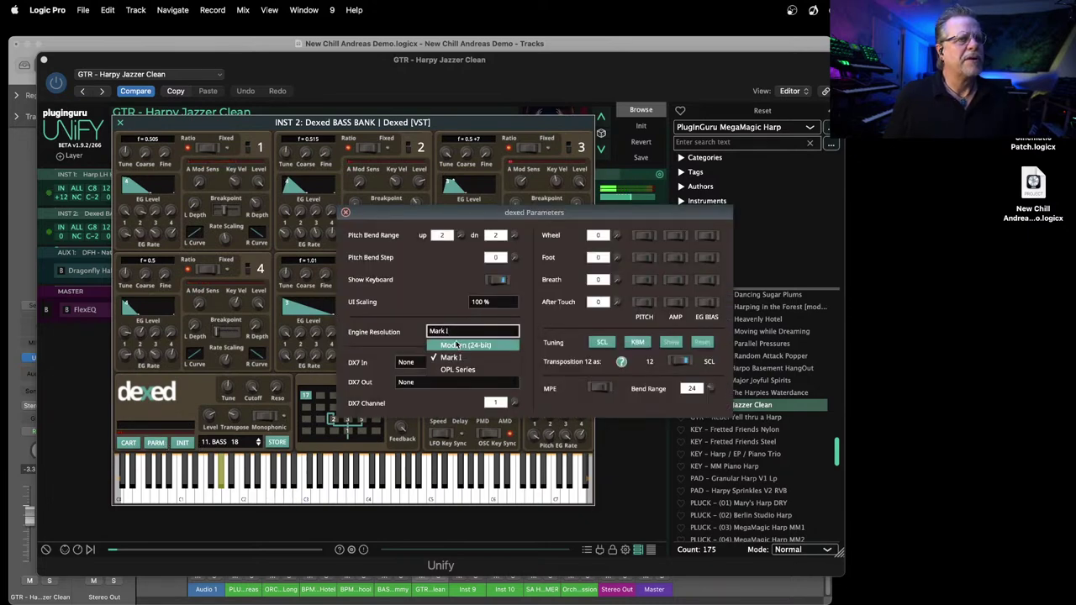
{"action": "left_click", "coordinate": [456, 345]}
{"action": "left_click", "coordinate": [344, 212]}
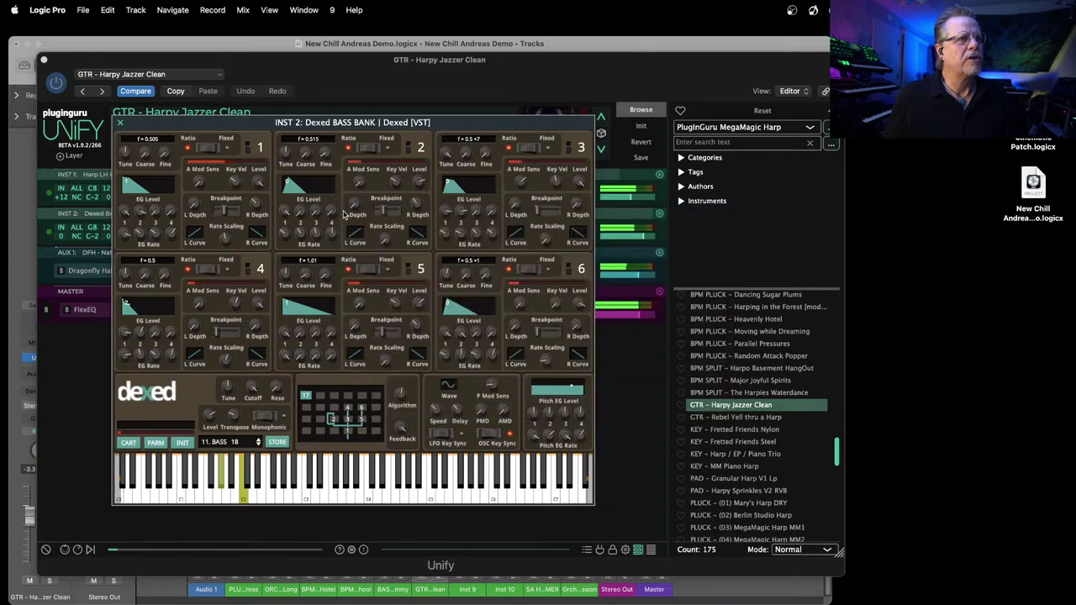
{"action": "left_click", "coordinate": [119, 122]}
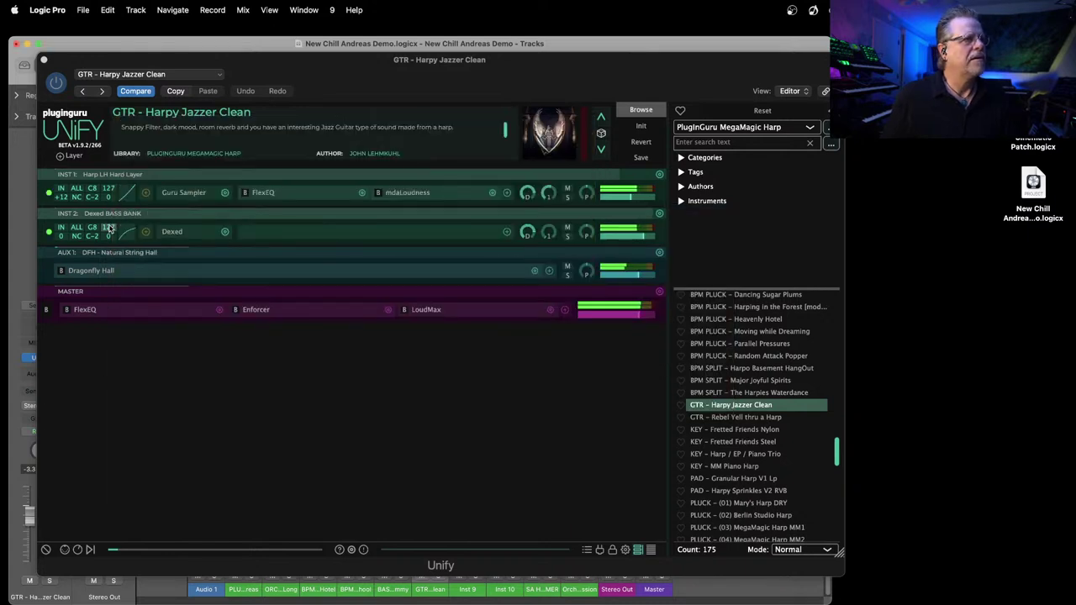
{"action": "left_click_drag", "start_coordinate": [62, 237], "coordinate": [65, 213]}
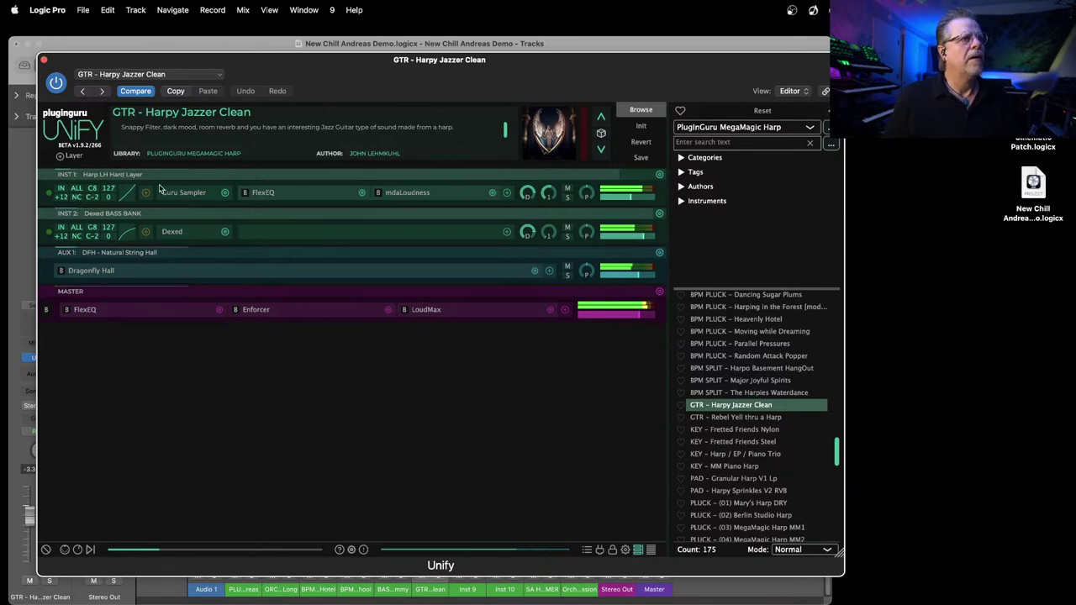
Step: Open the Guru Sampler of the Harp LH Hard Layer
{"action": "left_click", "coordinate": [187, 196]}
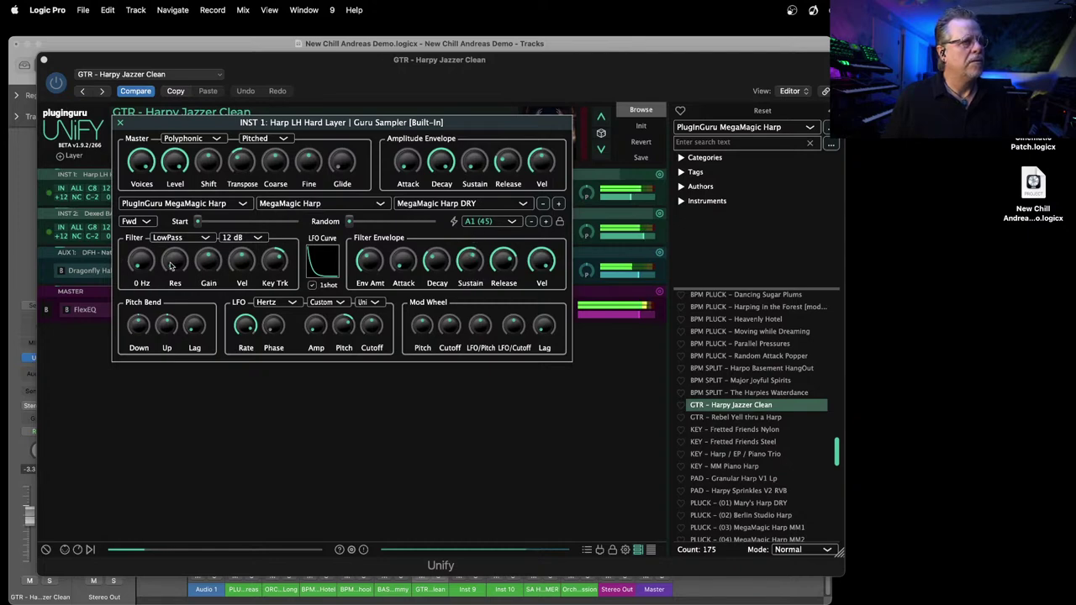
Step: Raise the harp layer's filter velocity amount, and set its amplitude envelope release to 0.112 sec and decay to 0.730 sec
{"action": "left_click_drag", "start_coordinate": [238, 259], "coordinate": [243, 239]}
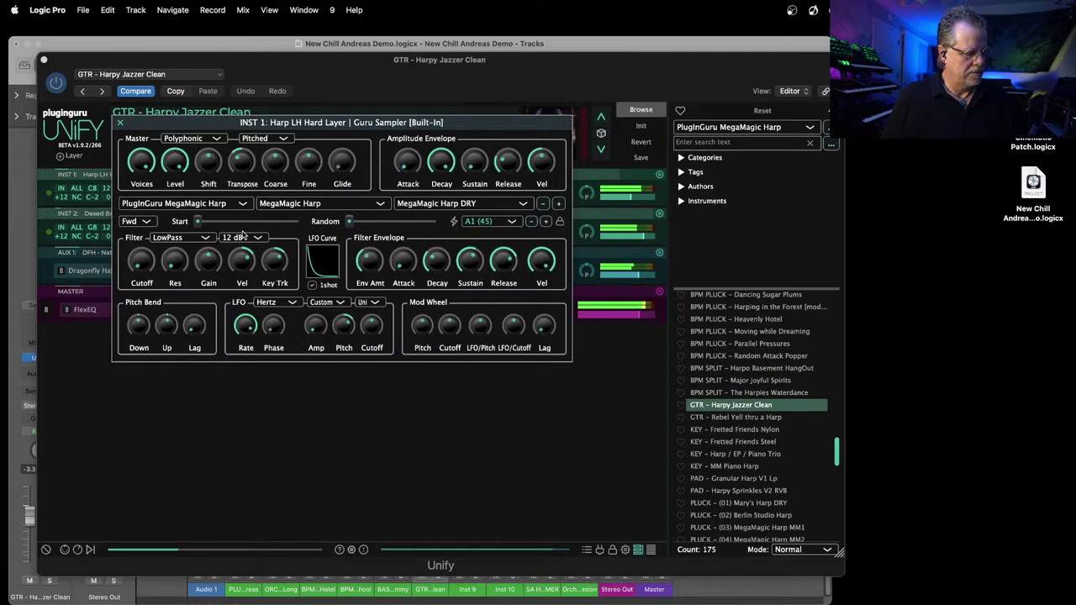
{"action": "left_click_drag", "start_coordinate": [441, 162], "coordinate": [486, 115]}
{"action": "left_click_drag", "start_coordinate": [516, 154], "coordinate": [515, 167]}
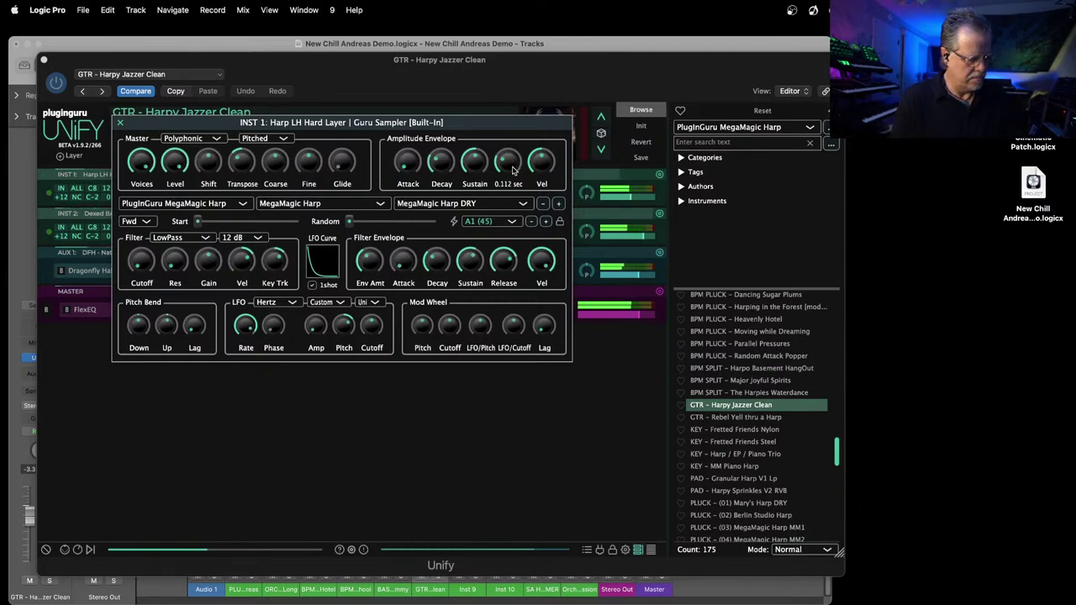
{"action": "left_click", "coordinate": [120, 124]}
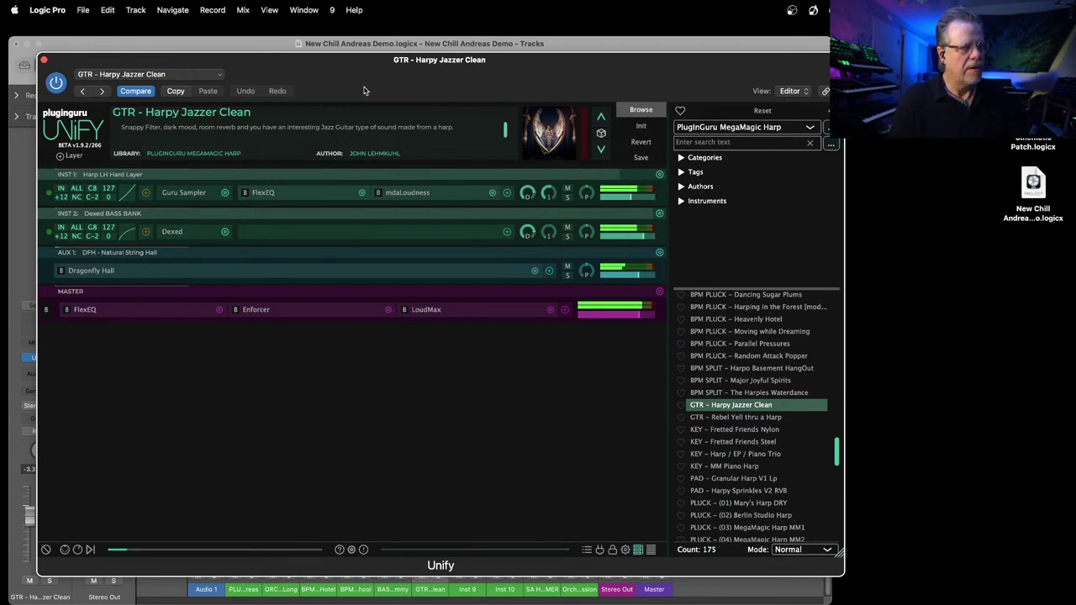
{"action": "left_click", "coordinate": [187, 195]}
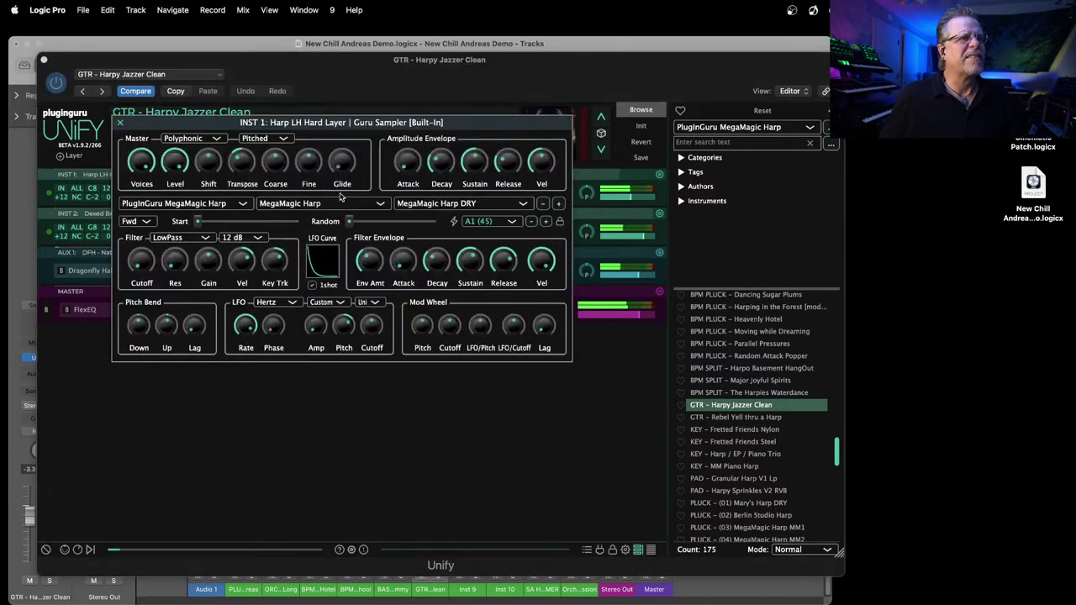
{"action": "left_click_drag", "start_coordinate": [444, 175], "coordinate": [450, 160]}
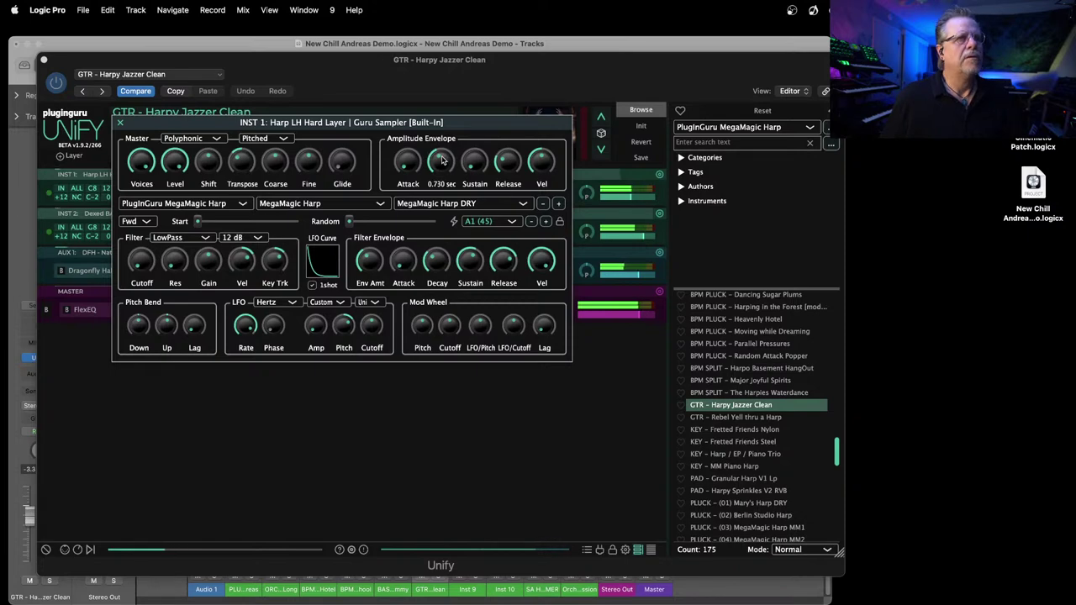
{"action": "left_click", "coordinate": [119, 123]}
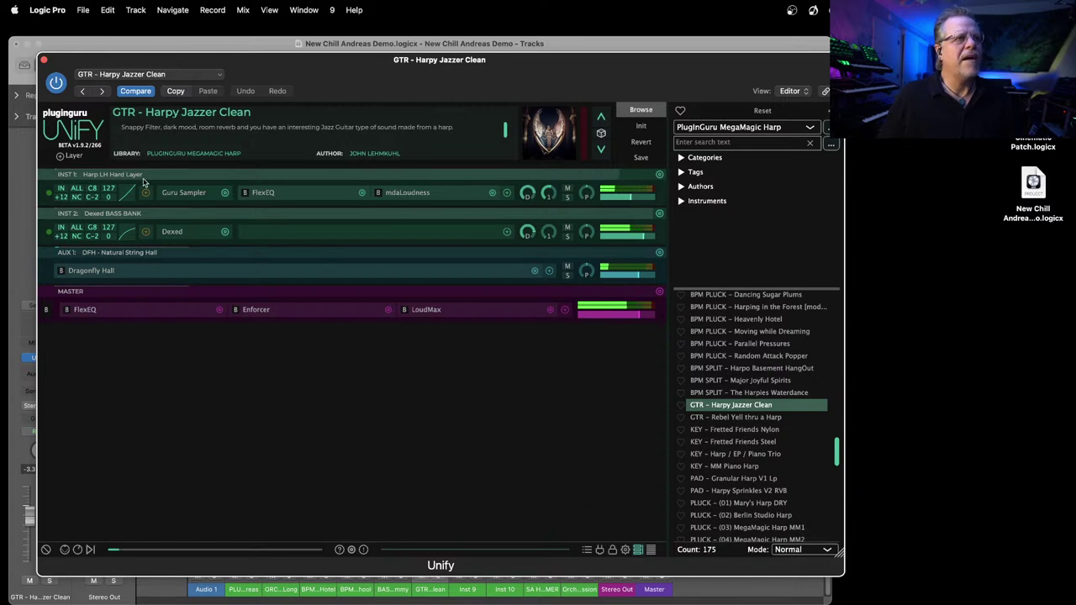
Step: Add a Guru Sampler instrument layer with the BASS Solid Round preset and lower its level slightly
{"action": "left_click", "coordinate": [71, 156]}
{"action": "mouse_move", "coordinate": [130, 163]}
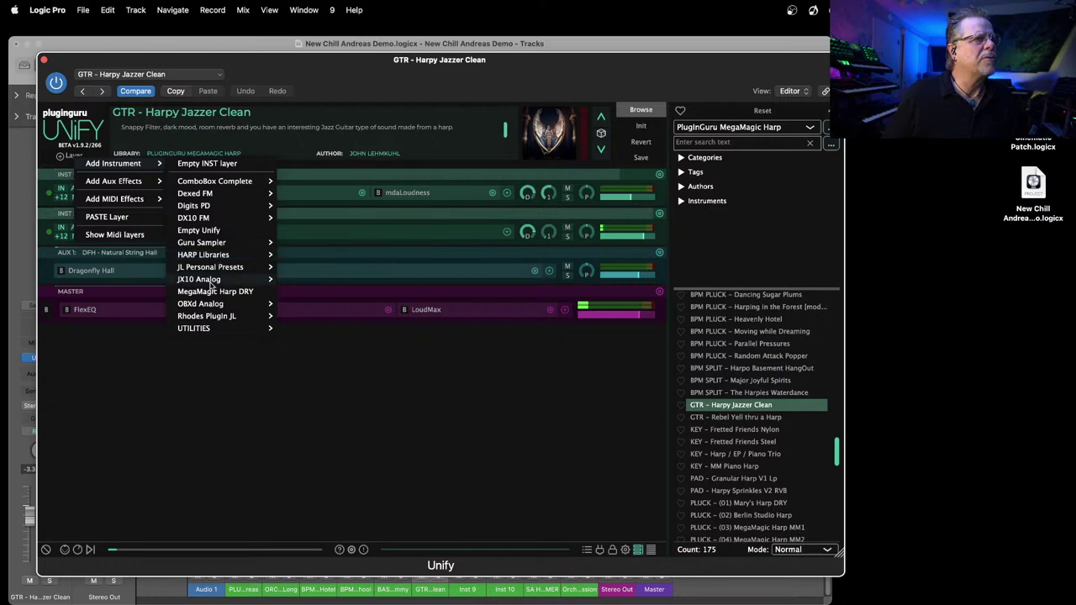
{"action": "mouse_move", "coordinate": [208, 241]}
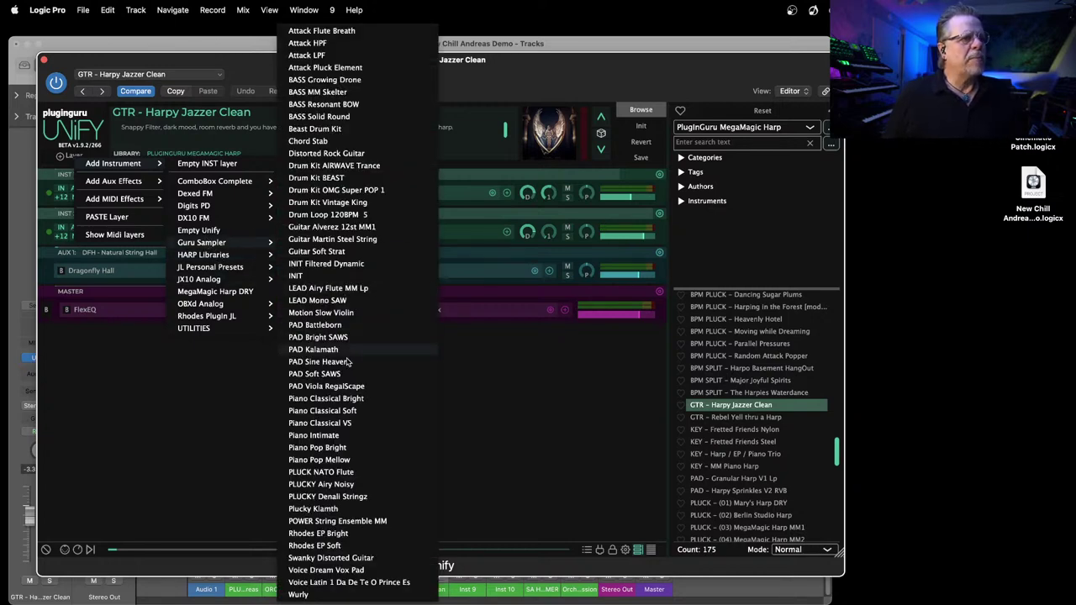
{"action": "left_click", "coordinate": [320, 117]}
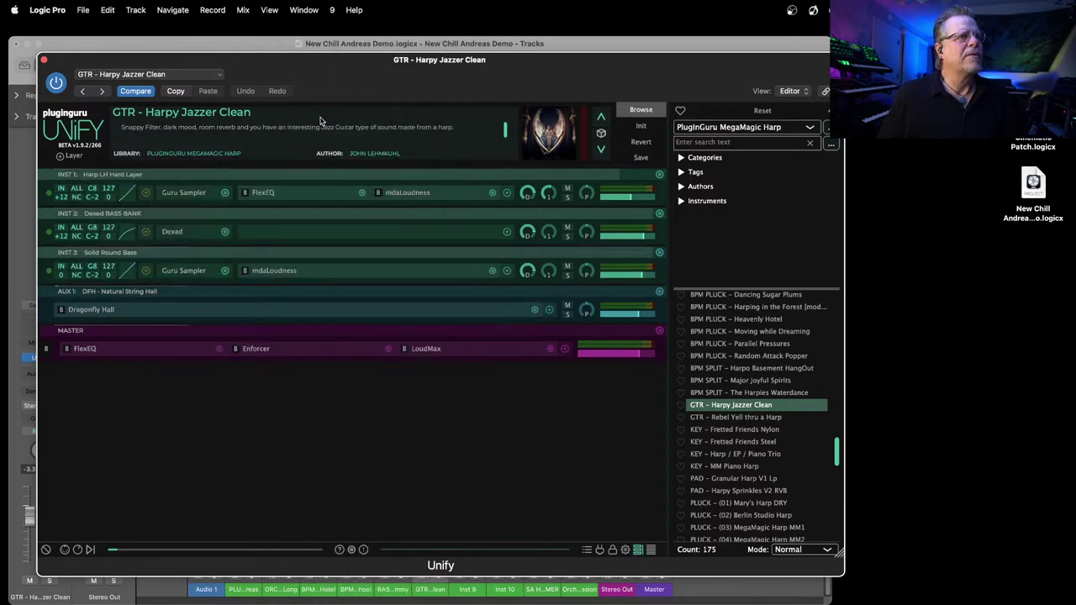
{"action": "mouse_move", "coordinate": [612, 277]}
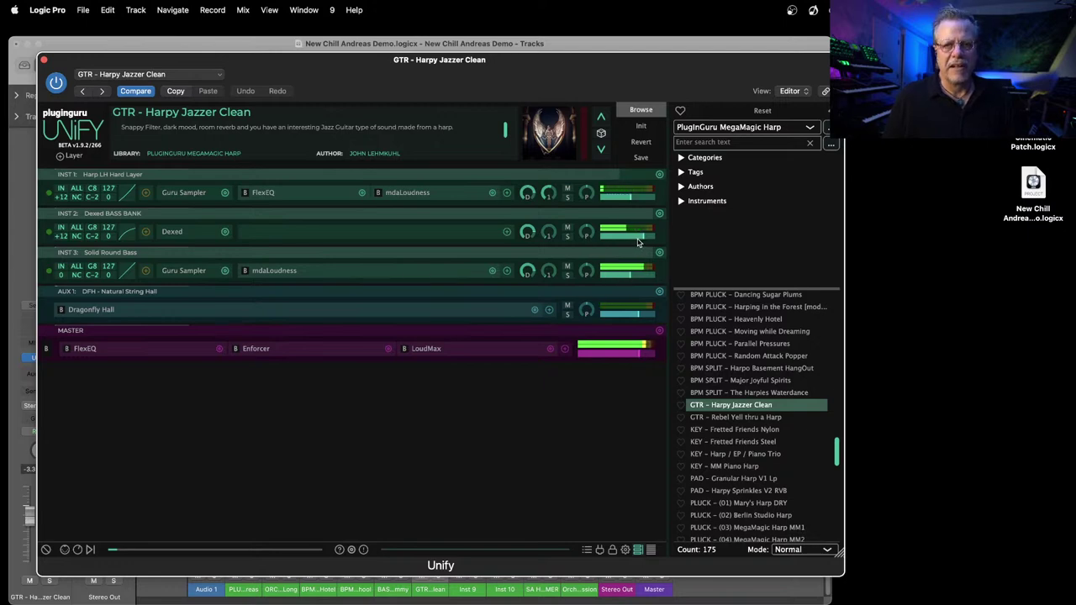
{"action": "mouse_move", "coordinate": [620, 200]}
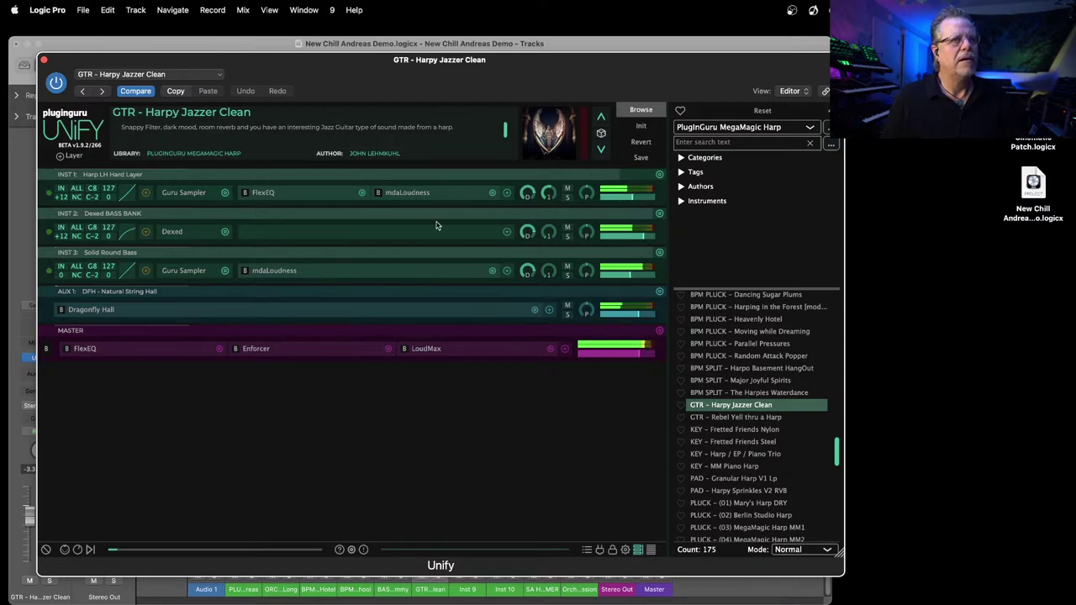
{"action": "scroll", "coordinate": [626, 202], "scroll_direction": "down", "scroll_amount": 1}
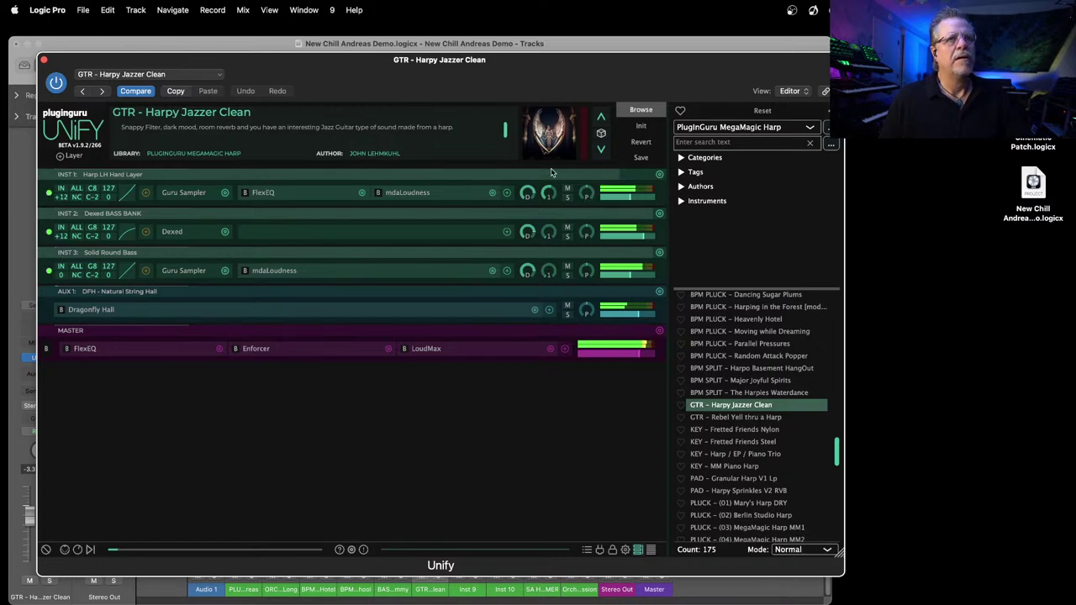
Step: Adjust the filter envelope amount and filter decay of the harp layer's Guru Sampler
{"action": "left_click", "coordinate": [180, 193]}
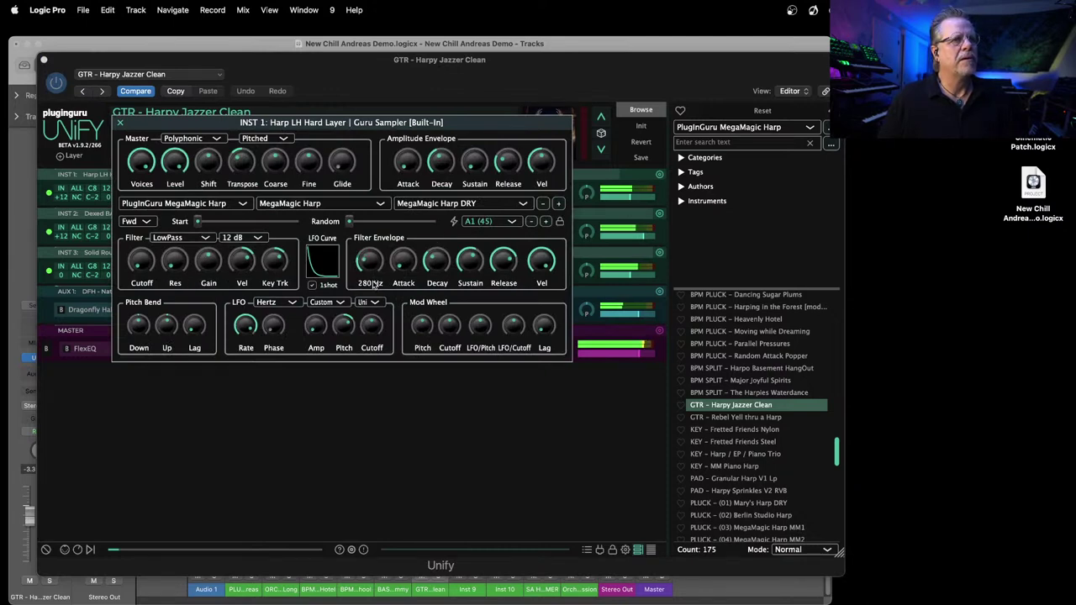
{"action": "left_click_drag", "start_coordinate": [374, 284], "coordinate": [377, 265]}
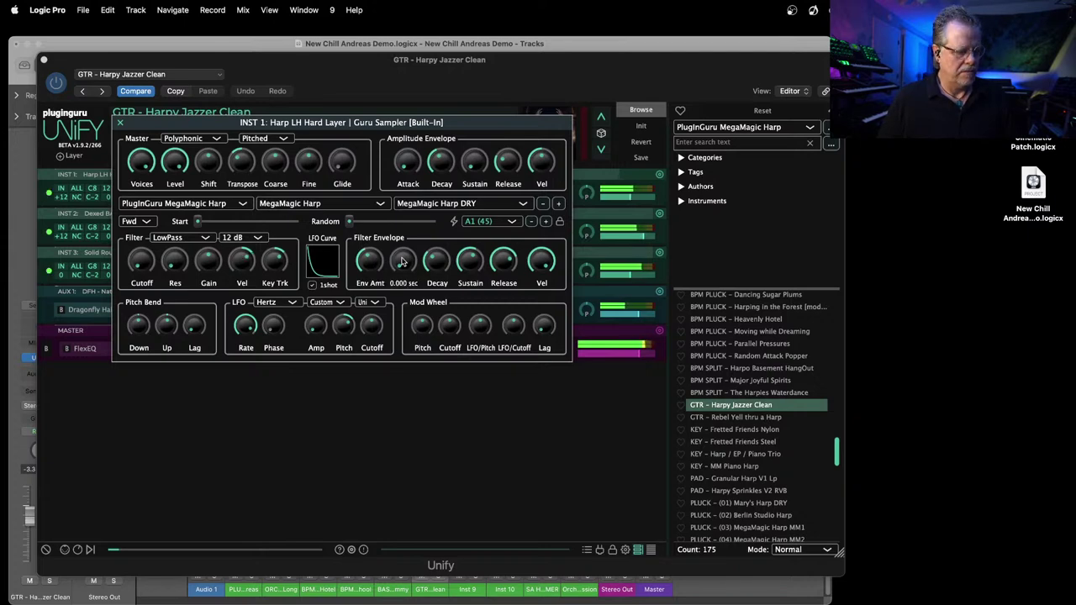
{"action": "left_click_drag", "start_coordinate": [441, 259], "coordinate": [439, 247]}
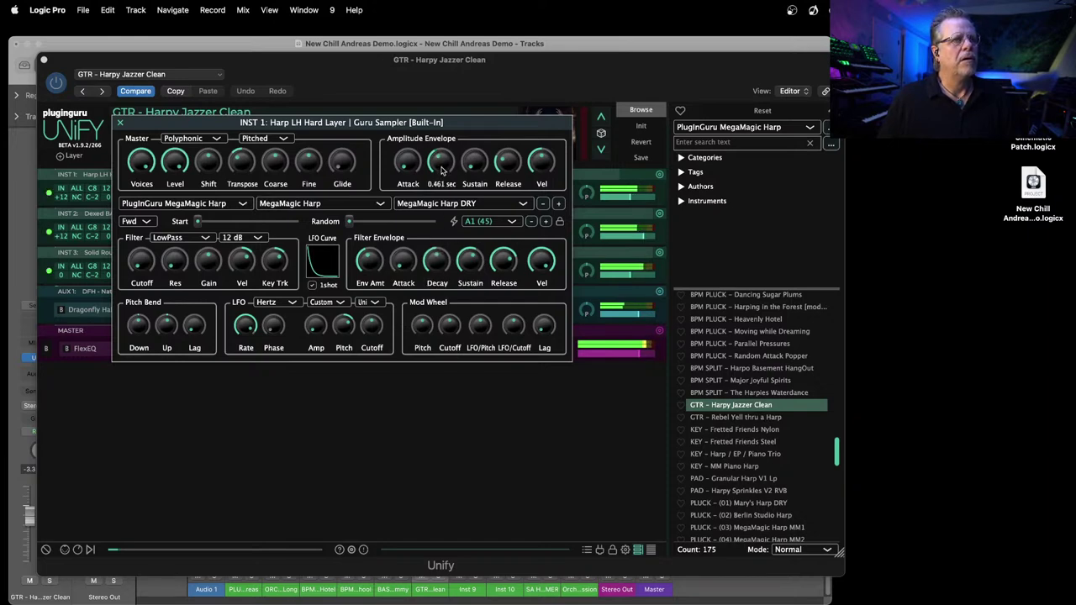
{"action": "left_click", "coordinate": [121, 122]}
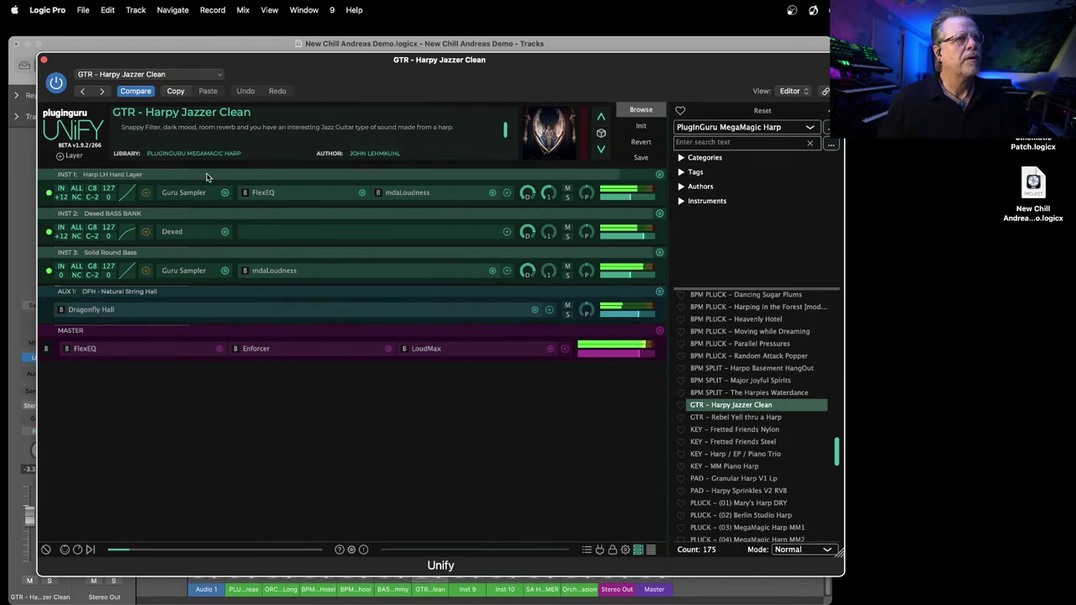
Step: Shorten the harp layer's amplitude envelope decay to 0.167 sec and close the Unify instrument
{"action": "left_click", "coordinate": [188, 193]}
{"action": "left_click_drag", "start_coordinate": [443, 172], "coordinate": [442, 172]}
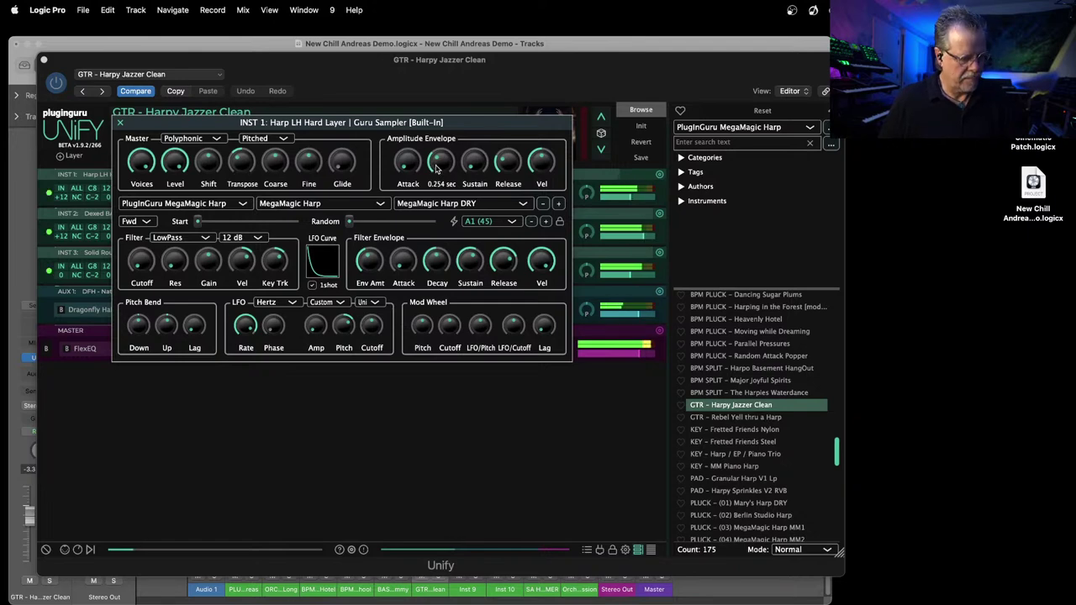
{"action": "left_click_drag", "start_coordinate": [435, 169], "coordinate": [437, 173]}
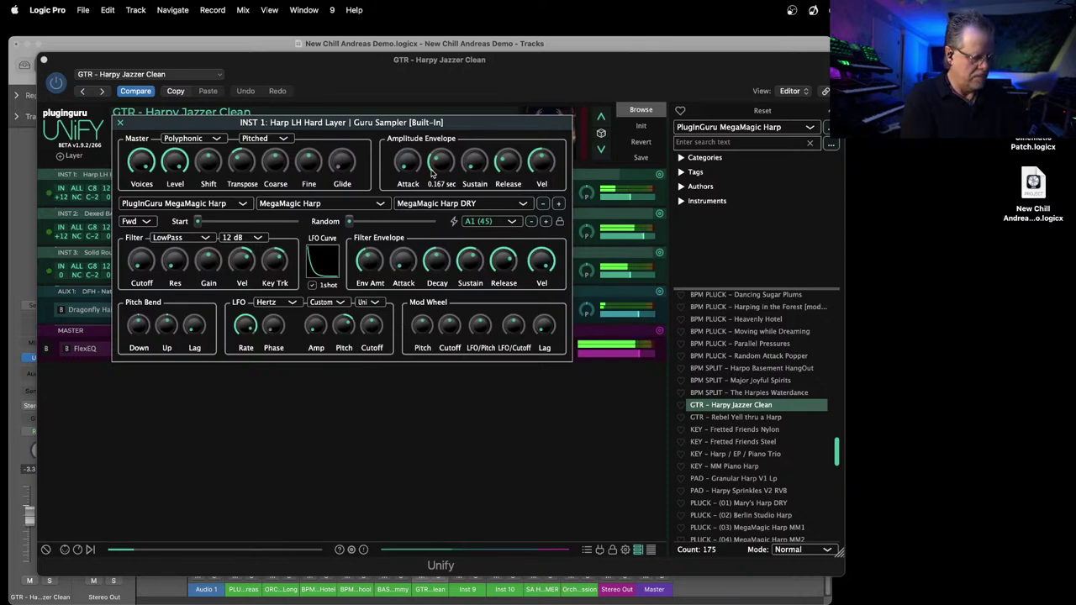
{"action": "key", "text": "Escape"}
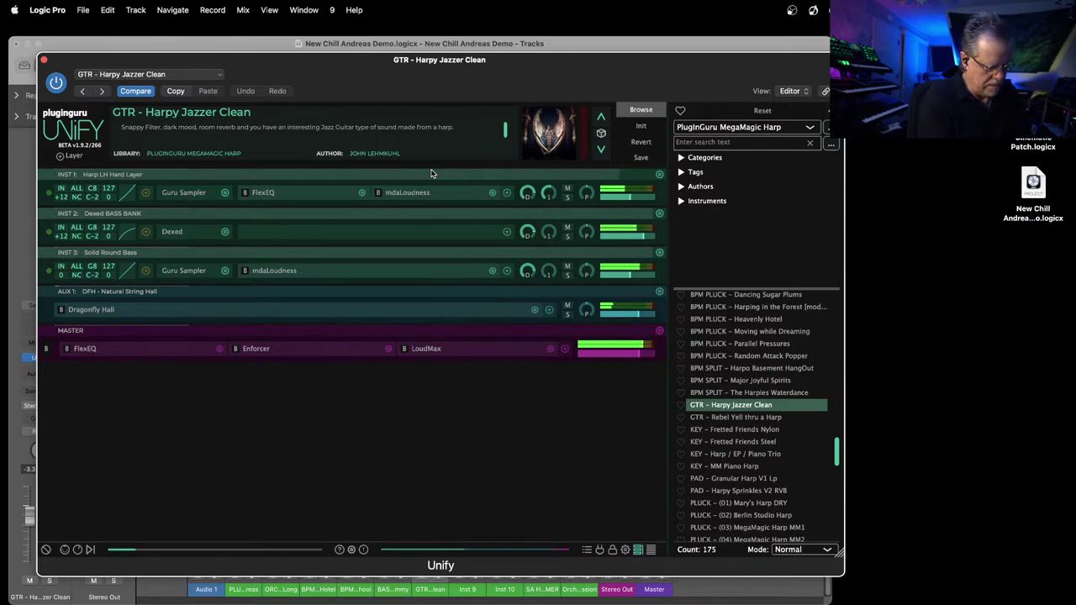
{"action": "left_click", "coordinate": [46, 61]}
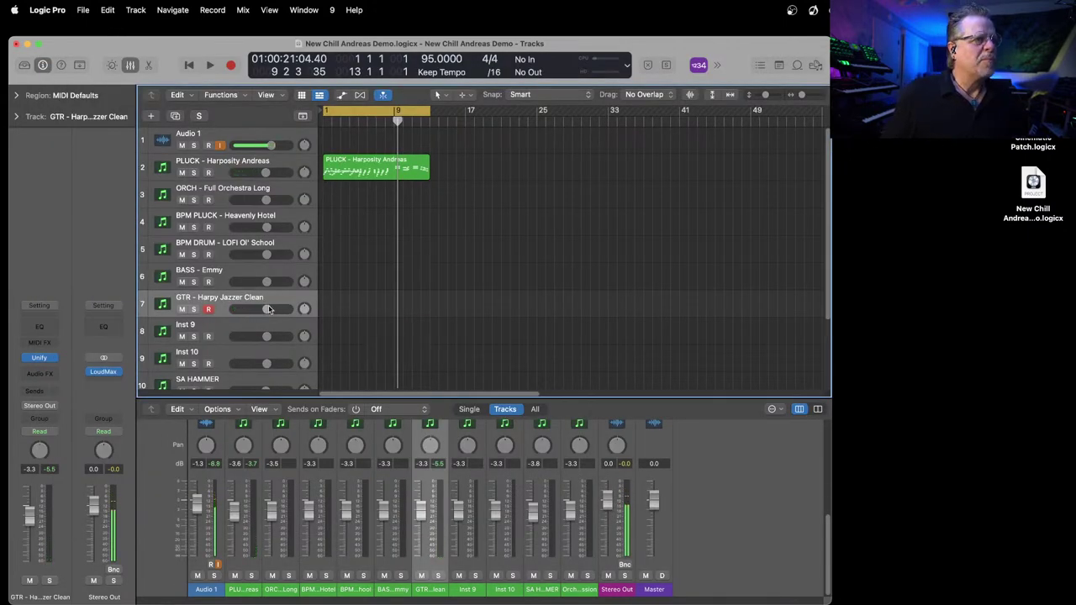
Step: Load the Spectrasonics Stylus RMX instrument on the empty Inst 9 track
{"action": "left_click", "coordinate": [231, 330]}
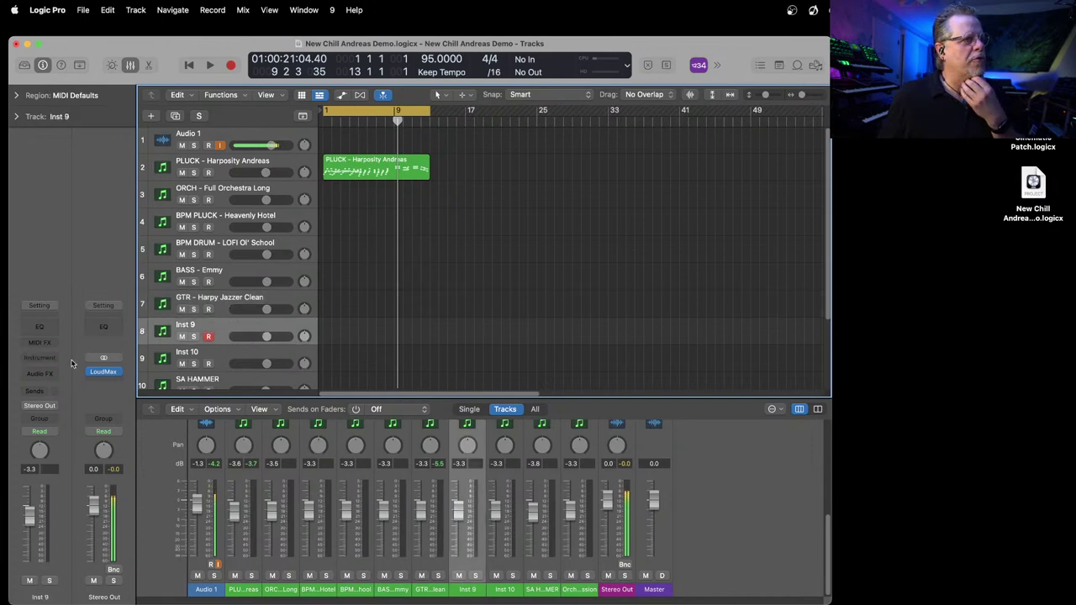
{"action": "left_click", "coordinate": [42, 362]}
{"action": "scroll", "coordinate": [79, 578], "scroll_direction": "down", "scroll_amount": 5}
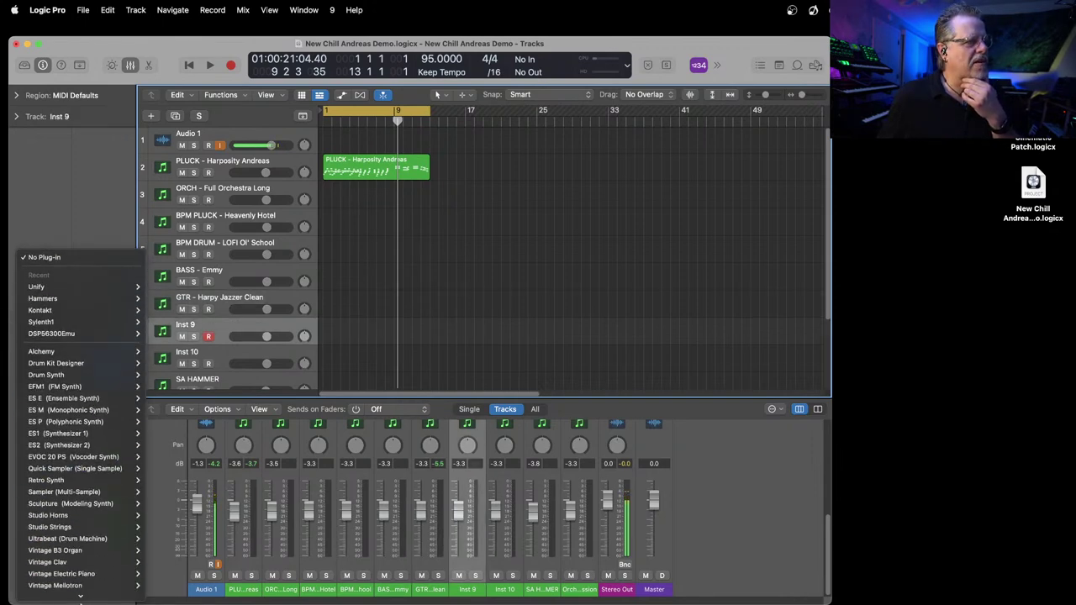
{"action": "mouse_move", "coordinate": [118, 581]}
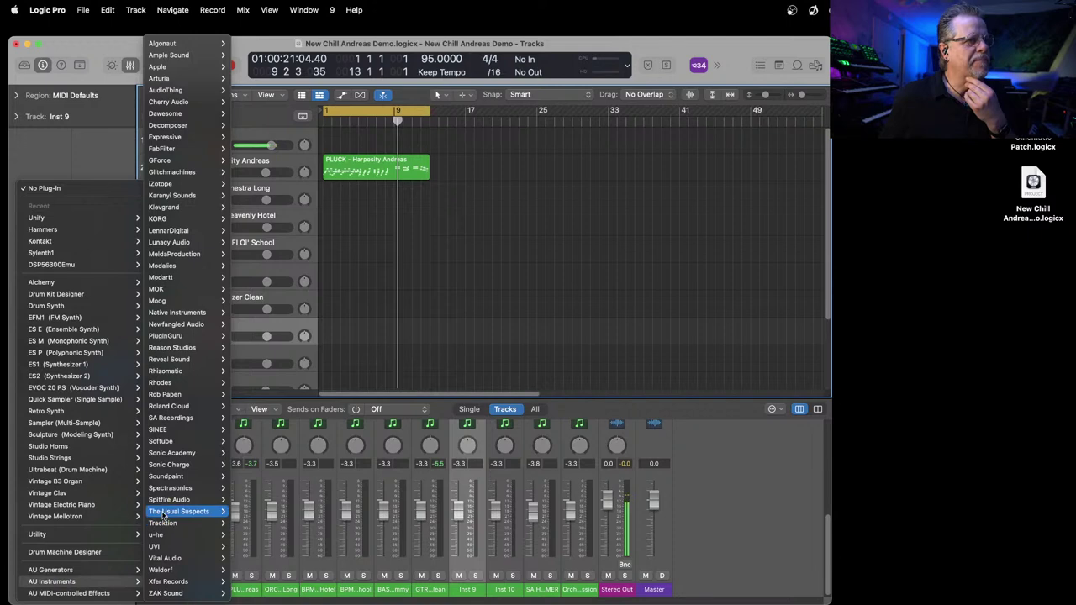
{"action": "mouse_move", "coordinate": [163, 501]}
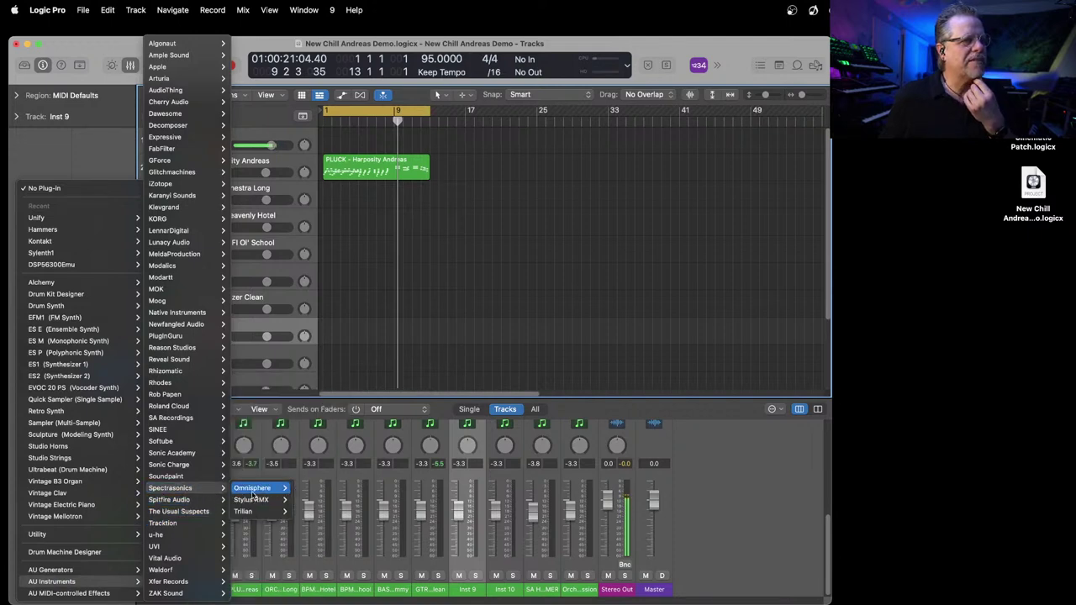
{"action": "mouse_move", "coordinate": [251, 499]}
{"action": "left_click", "coordinate": [315, 501]}
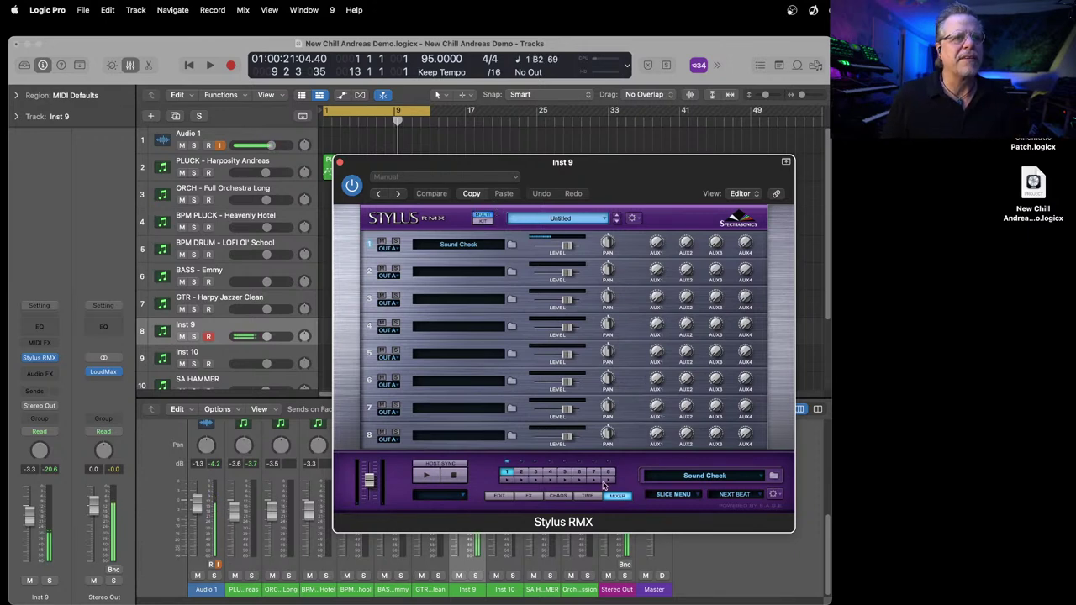
Step: Open the Stylus RMX groove browser and select the Big Bad Beats library from the EXP Libraries directory
{"action": "left_click", "coordinate": [774, 476]}
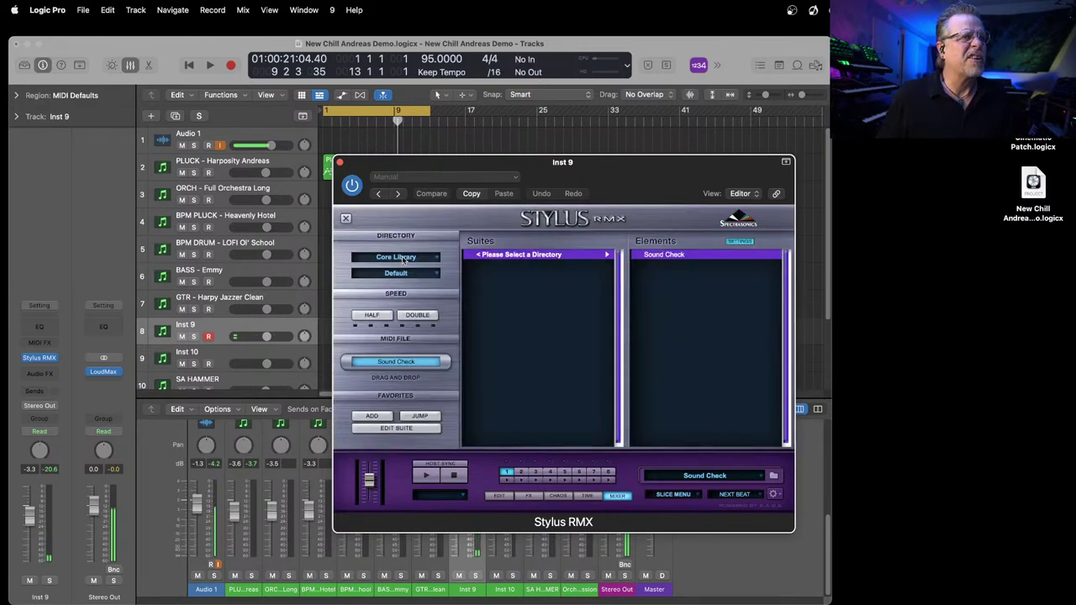
{"action": "left_click", "coordinate": [401, 258]}
{"action": "left_click", "coordinate": [383, 272]}
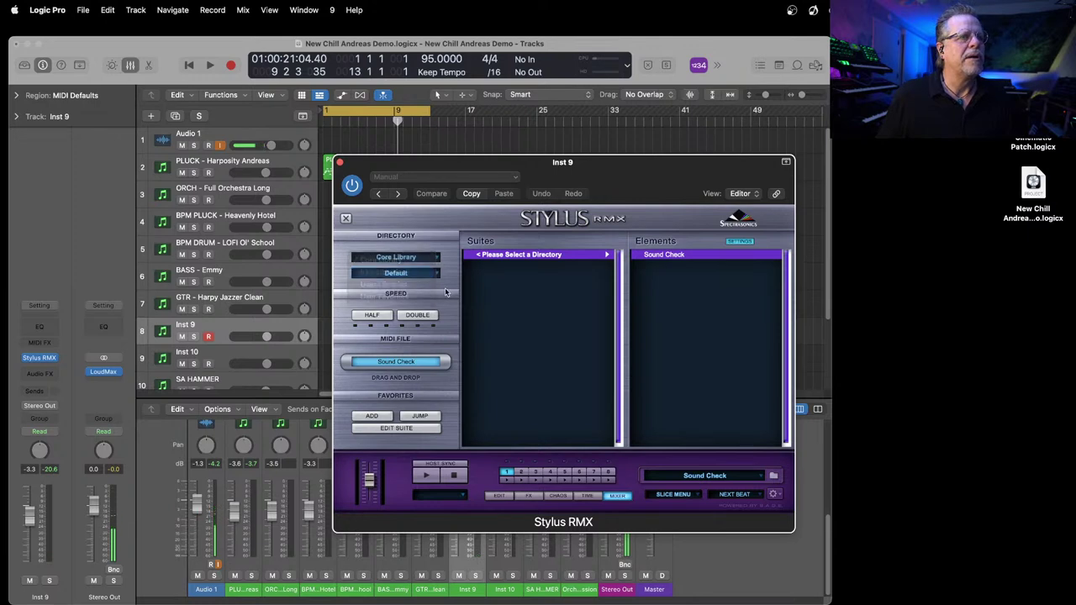
{"action": "left_click", "coordinate": [392, 276]}
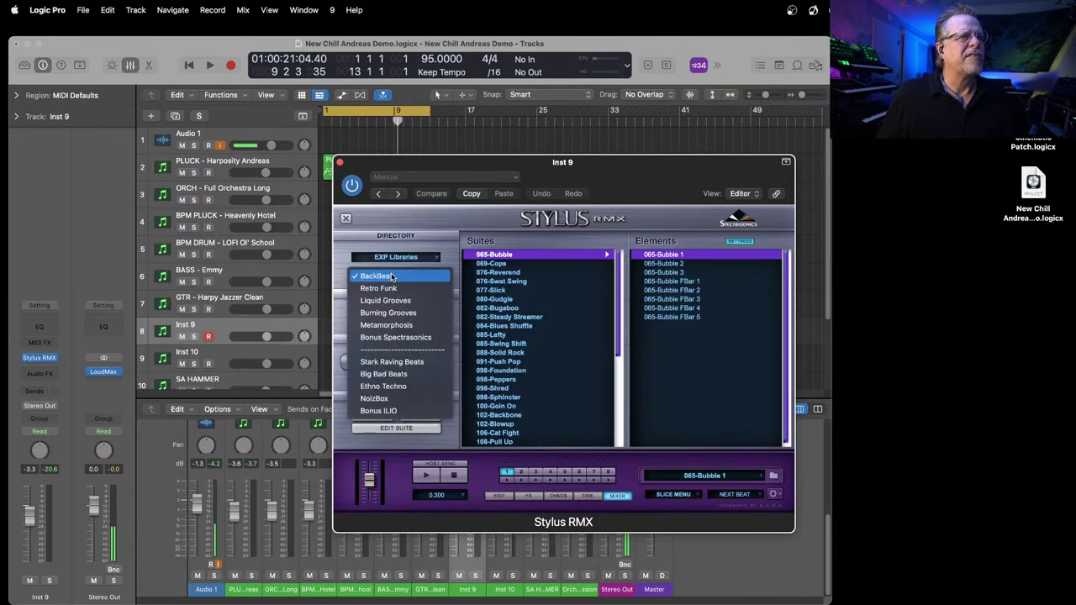
{"action": "left_click", "coordinate": [395, 374]}
Step: Audition the 112-Daffy suite, load the 097-Chewie suite instead, and turn on host sync with the song playing
{"action": "scroll", "coordinate": [486, 412], "scroll_direction": "down", "scroll_amount": 6}
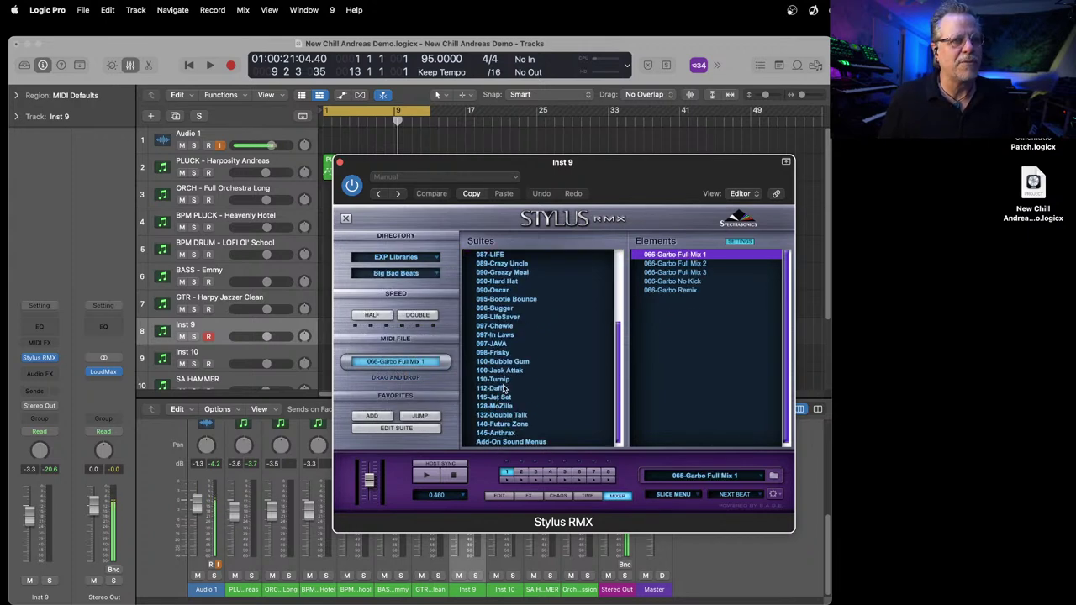
{"action": "left_click", "coordinate": [496, 388]}
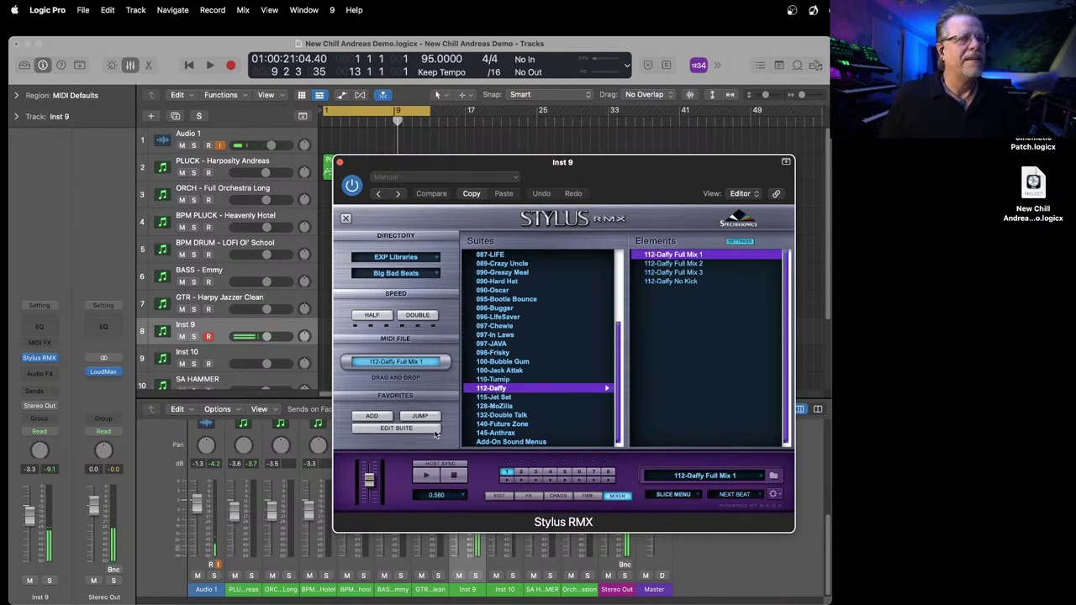
{"action": "left_click", "coordinate": [498, 326]}
{"action": "left_click_drag", "start_coordinate": [495, 166], "coordinate": [588, 163]}
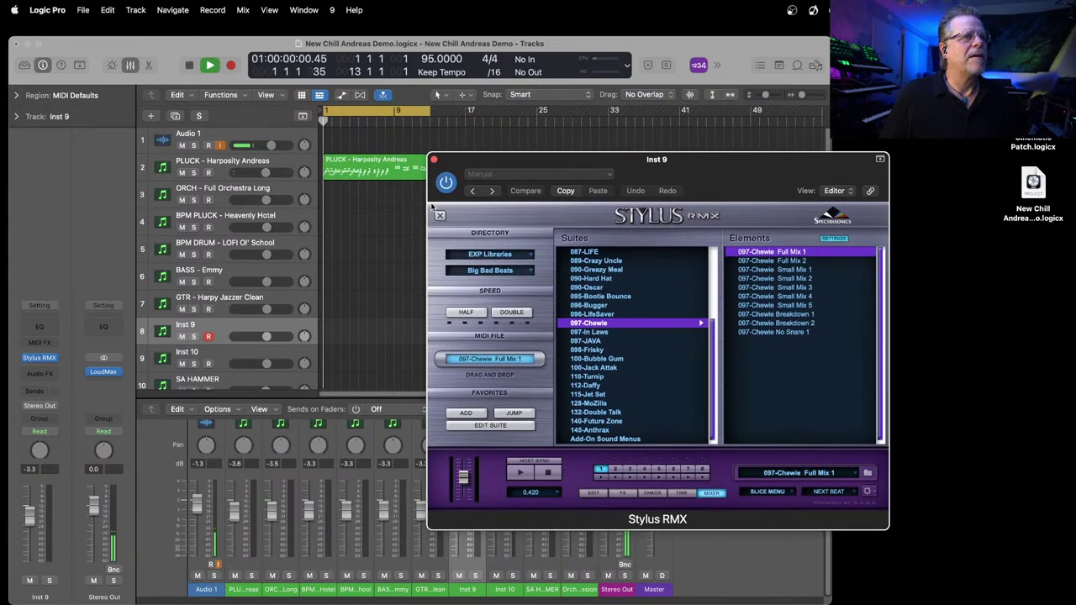
{"action": "left_click", "coordinate": [528, 461]}
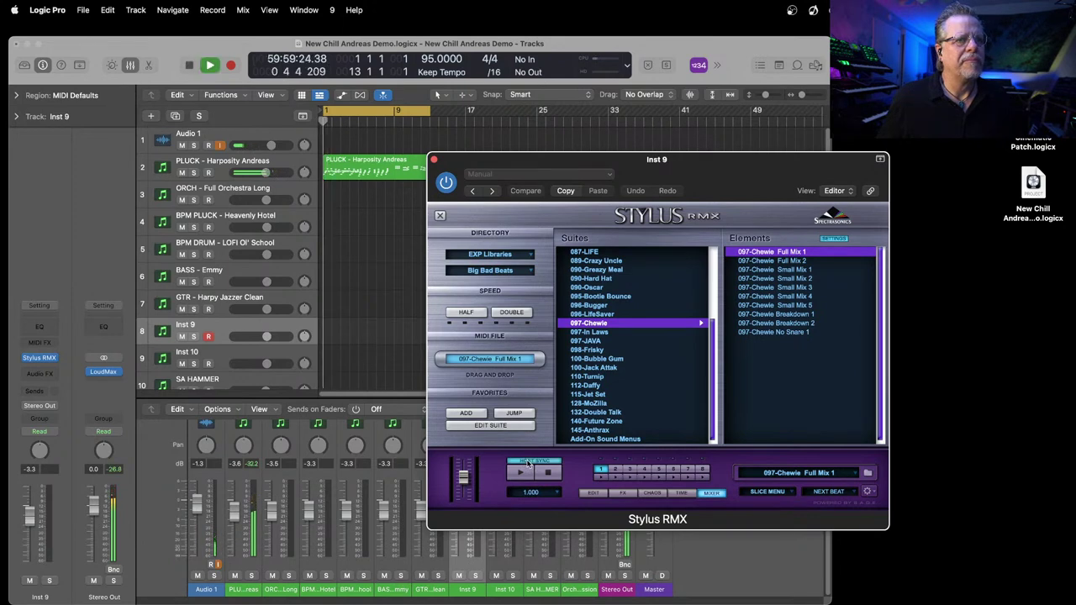
Step: Audition the 097-Chewie Small Mix 1 element with the song and place its MIDI file at bar 1 on the Inst 9 track
{"action": "left_click", "coordinate": [782, 270]}
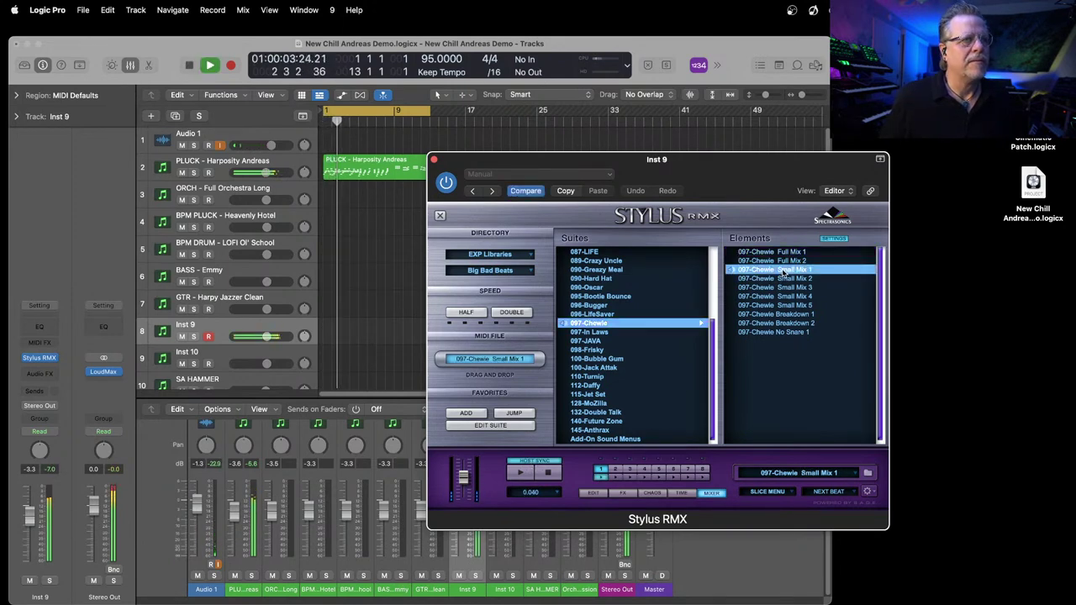
{"action": "key", "text": "Return"}
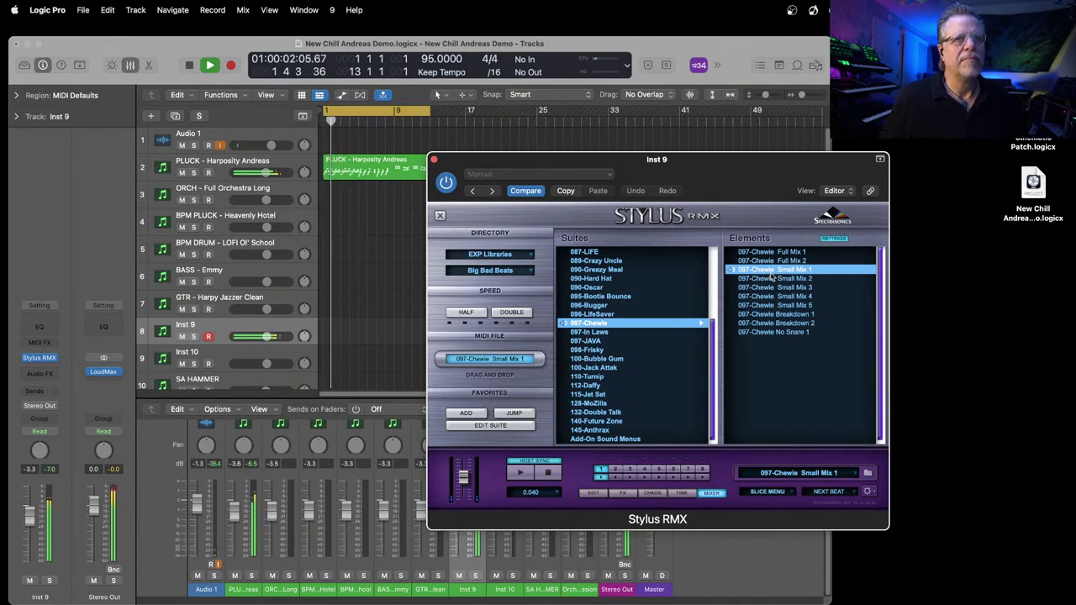
{"action": "key", "text": "space"}
{"action": "left_click_drag", "start_coordinate": [493, 358], "coordinate": [332, 332]}
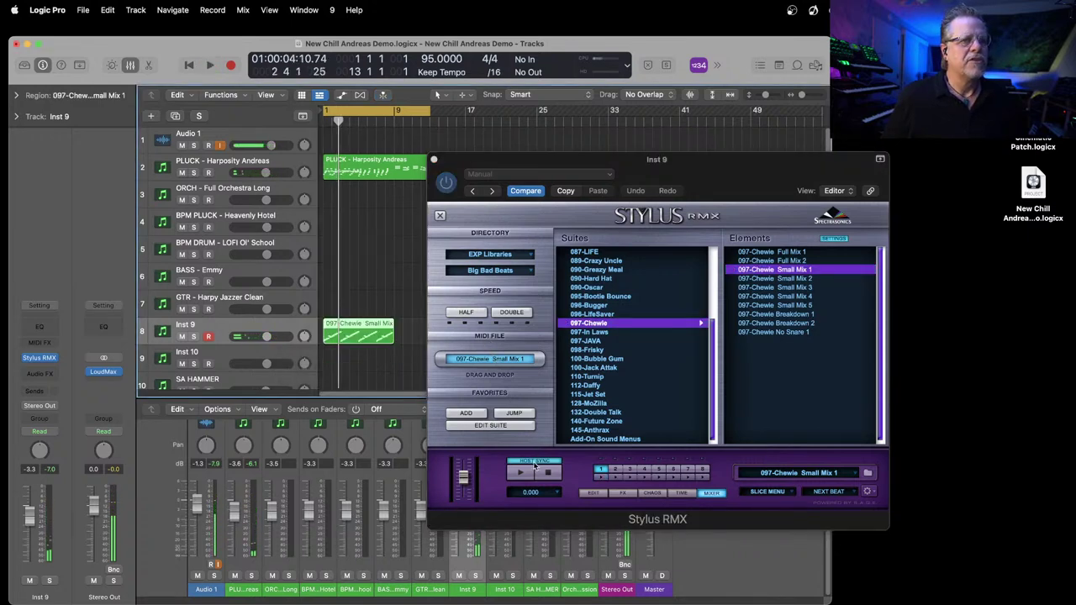
Step: Play the song with the 097-Chewie Small Mix 1 region and copy that region to bar 9 on the Inst 9 track
{"action": "left_click", "coordinate": [471, 413]}
{"action": "left_click", "coordinate": [373, 326]}
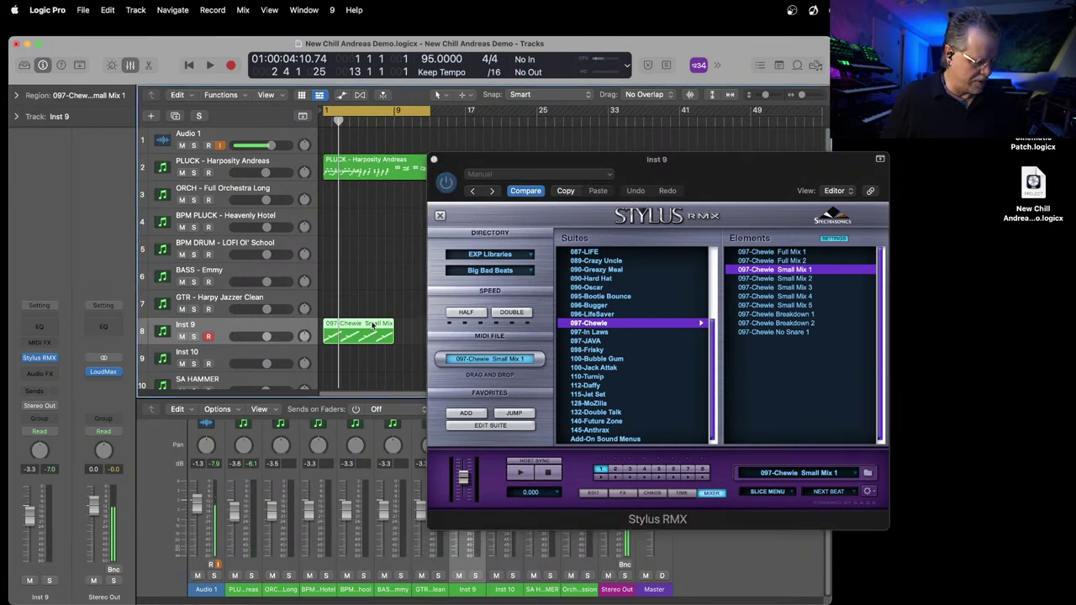
{"action": "key", "text": "space"}
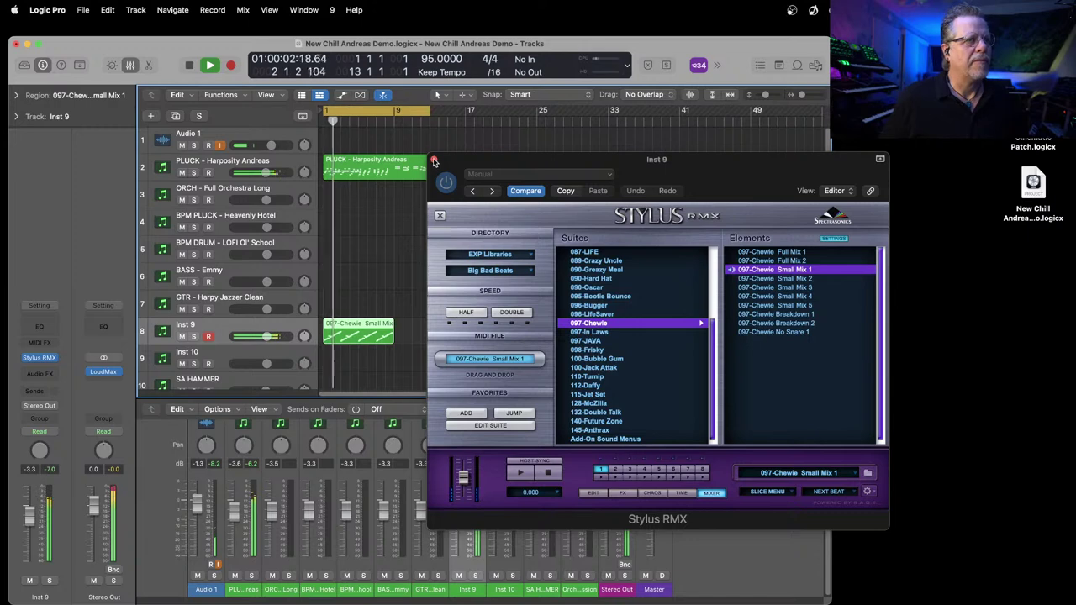
{"action": "left_click", "coordinate": [434, 160]}
{"action": "left_click_drag", "start_coordinate": [364, 335], "coordinate": [434, 326]}
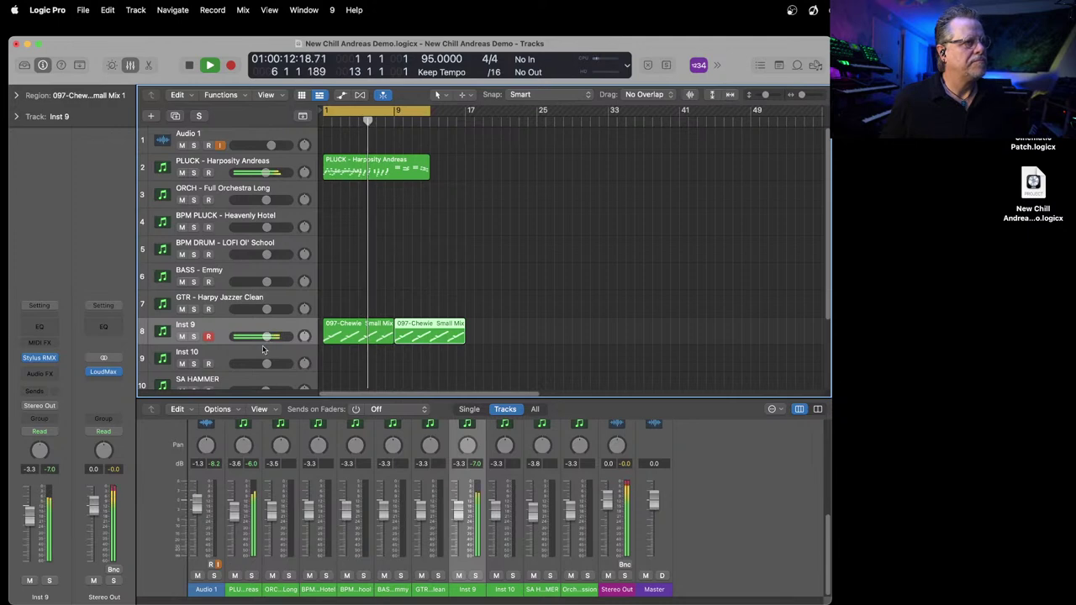
{"action": "key", "text": "space"}
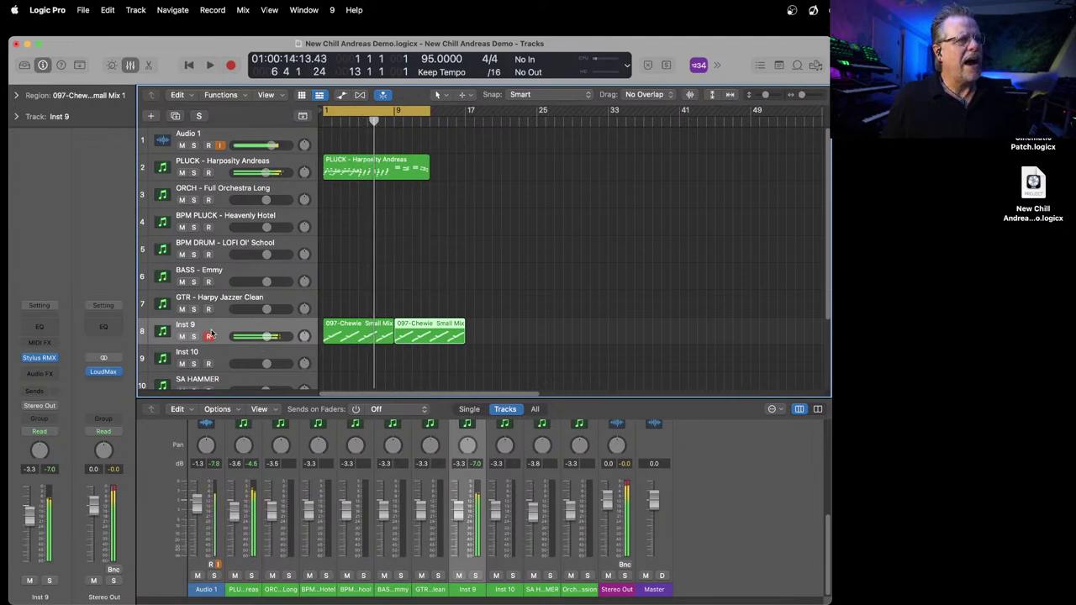
Step: Reopen Stylus RMX, audition the 097-Chewie Small Mix 1 groove and adjust its amp and pitch envelopes
{"action": "left_click", "coordinate": [39, 359]}
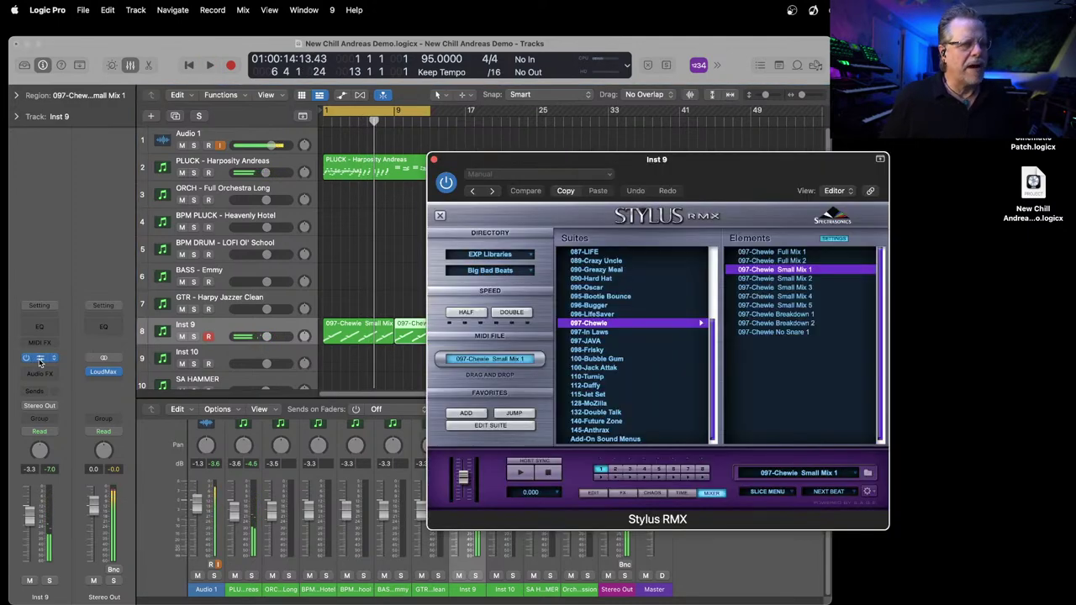
{"action": "left_click_drag", "start_coordinate": [548, 162], "coordinate": [295, 106]}
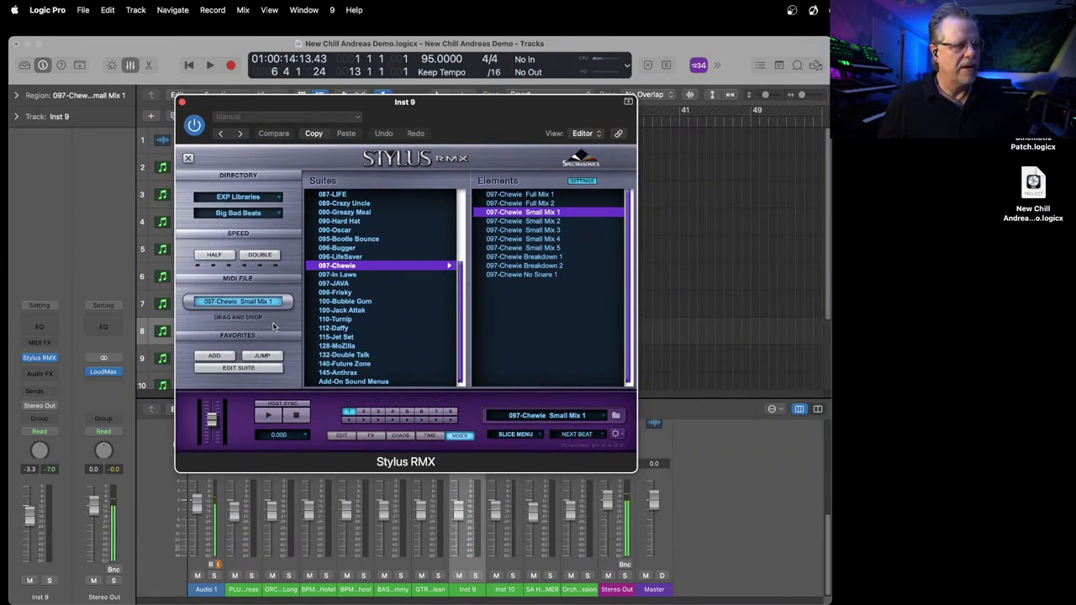
{"action": "left_click", "coordinate": [267, 418]}
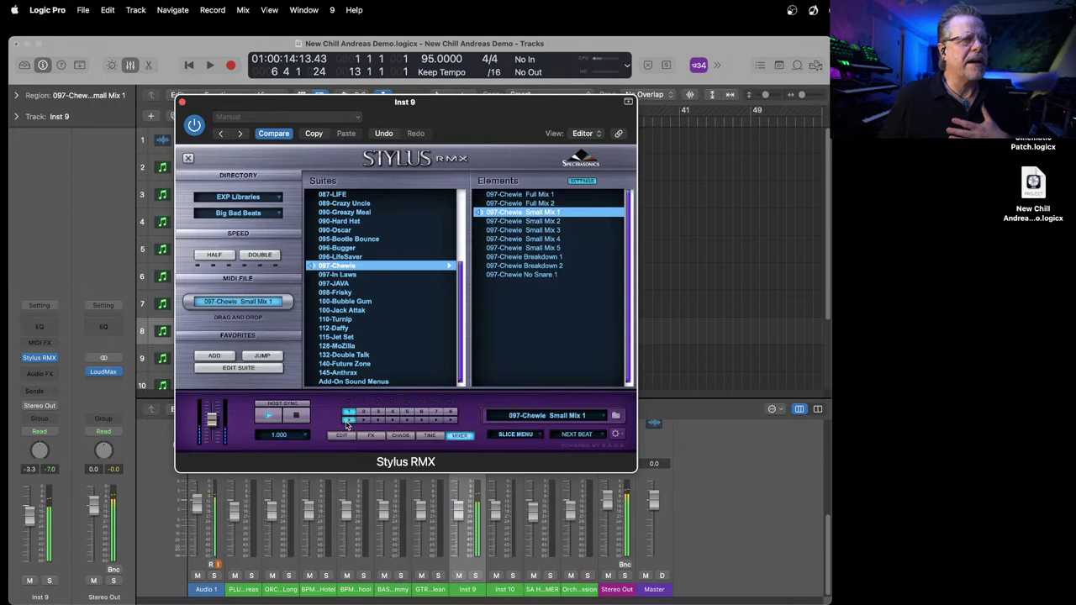
{"action": "left_click", "coordinate": [338, 436]}
{"action": "left_click_drag", "start_coordinate": [491, 287], "coordinate": [508, 304]}
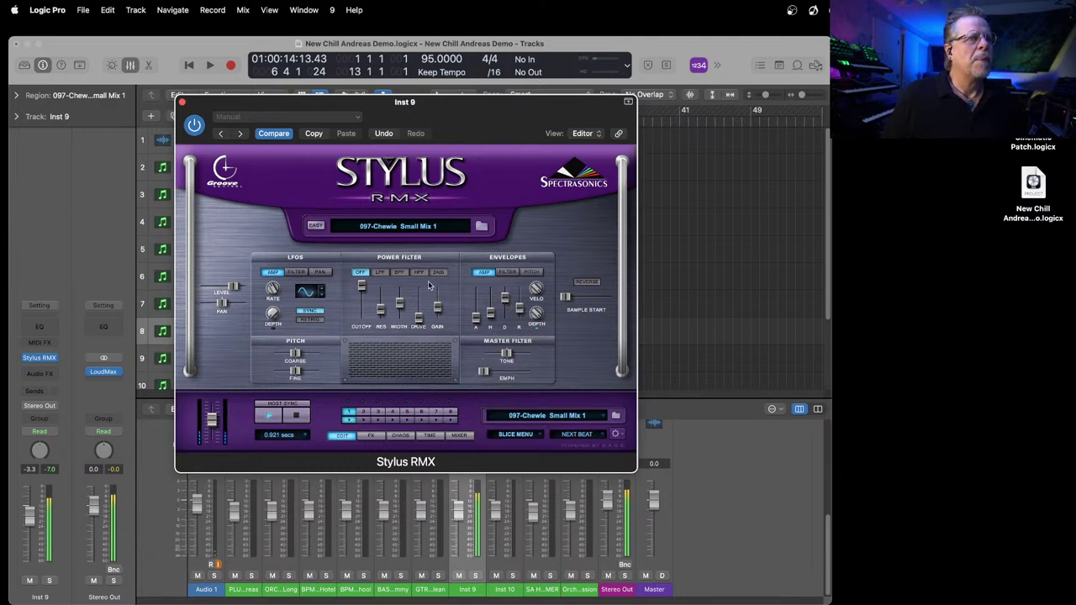
{"action": "left_click", "coordinate": [530, 273]}
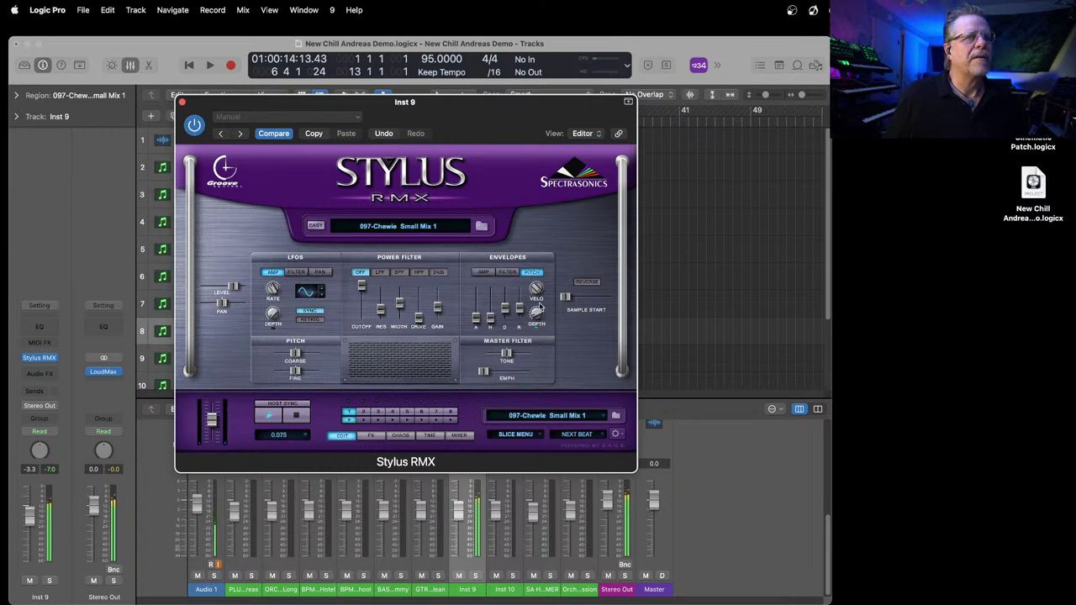
Step: Add slight timing and buzz variation to the groove in the Chaos Designer, with pitch variation at minimum, and close Stylus RMX
{"action": "left_click", "coordinate": [398, 436]}
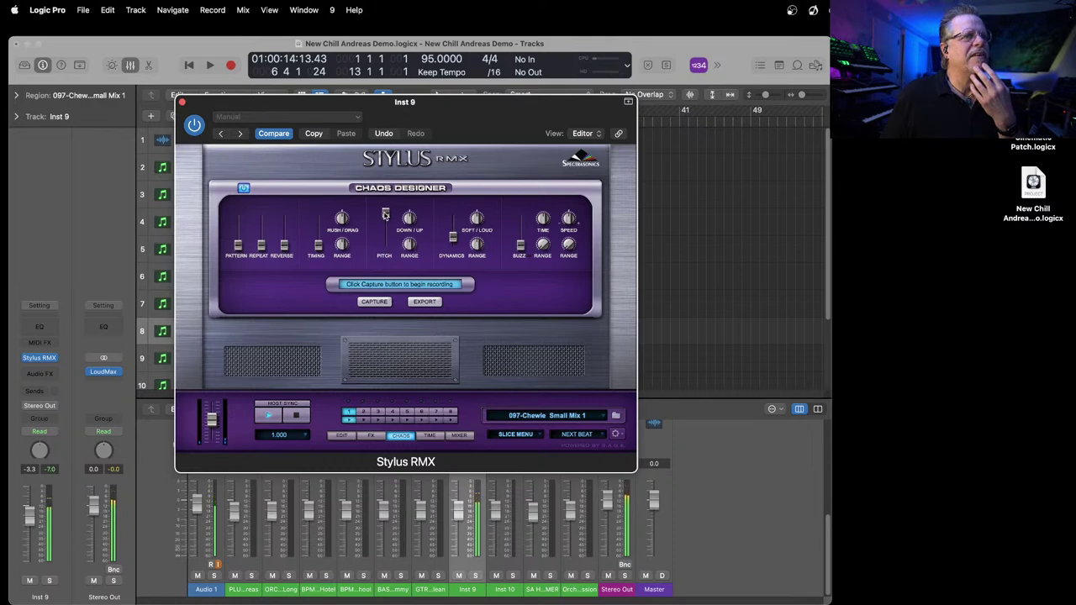
{"action": "left_click_drag", "start_coordinate": [384, 214], "coordinate": [380, 282]}
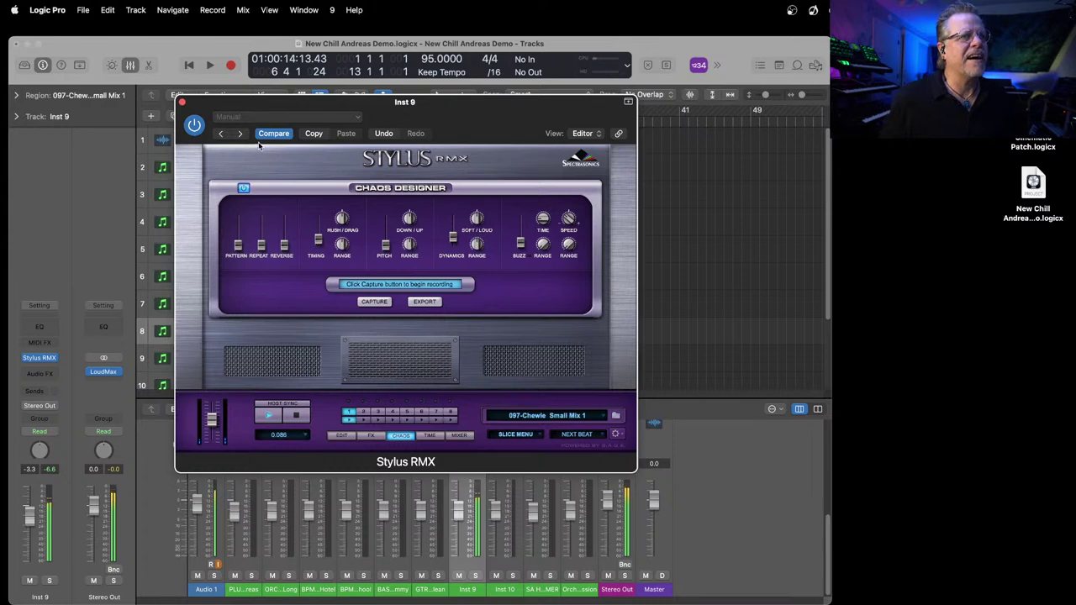
{"action": "left_click", "coordinate": [181, 101]}
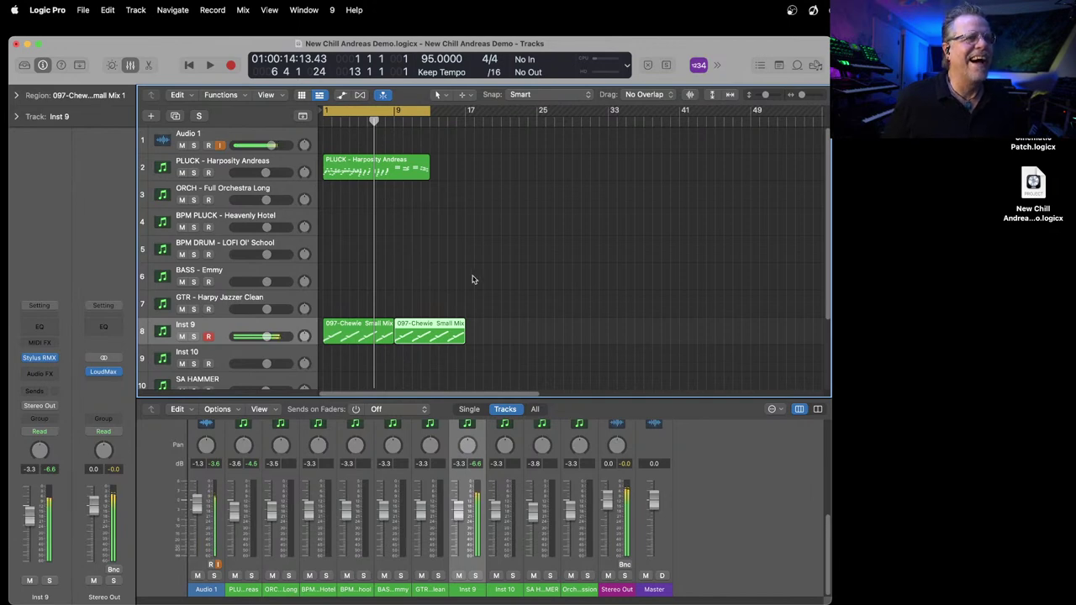
Step: Play the song from bar 1 to hear the modified groove with the harp part, checking the Chaos Designer settings
{"action": "key", "text": "space"}
{"action": "key", "text": "space"}
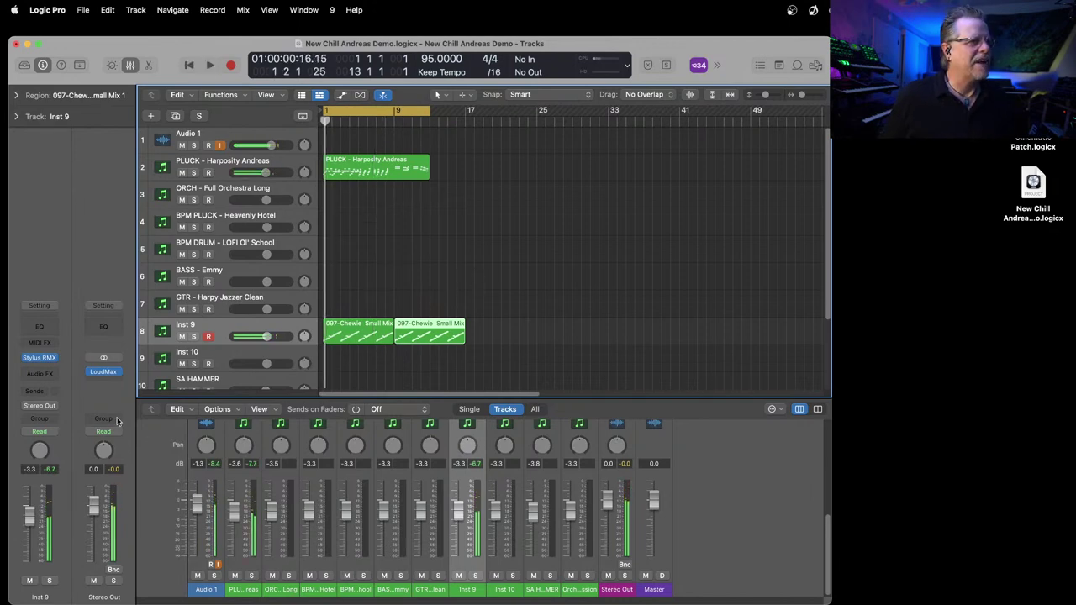
{"action": "left_click", "coordinate": [42, 358]}
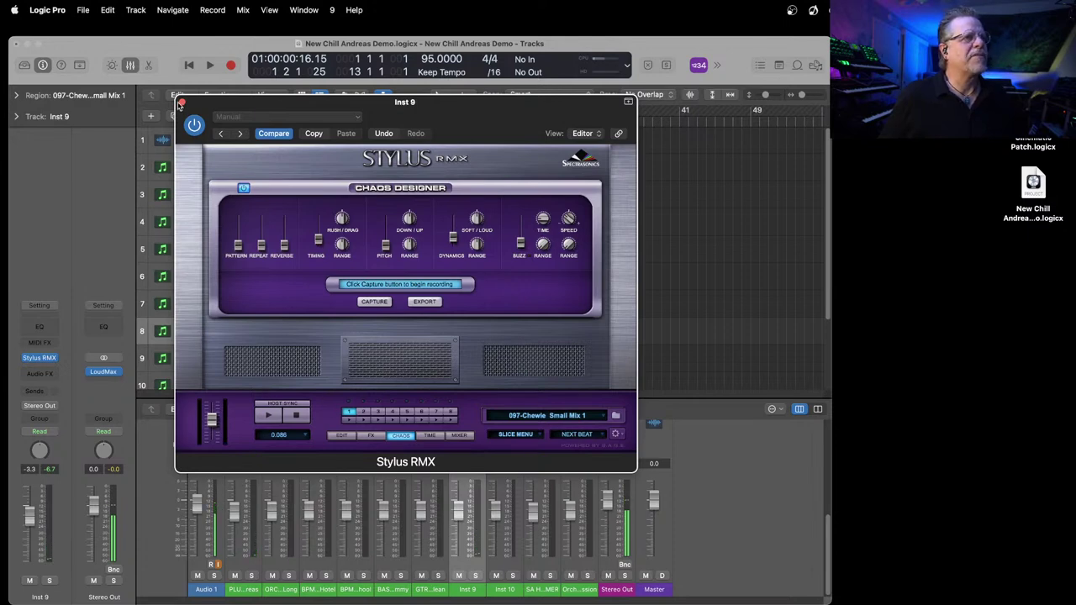
{"action": "left_click", "coordinate": [181, 101]}
{"action": "key", "text": "space"}
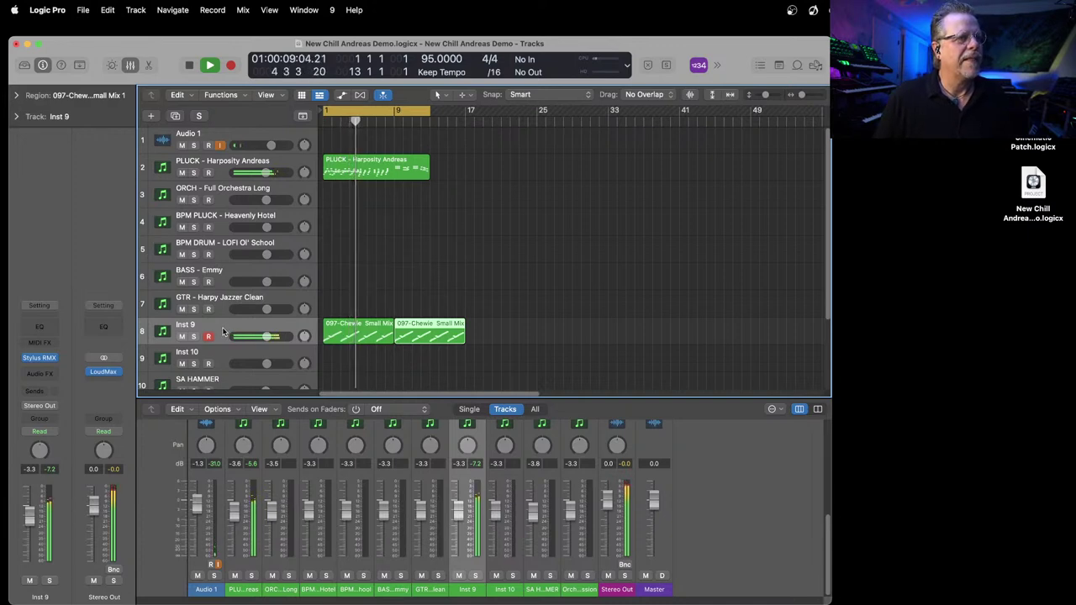
{"action": "key", "text": "space"}
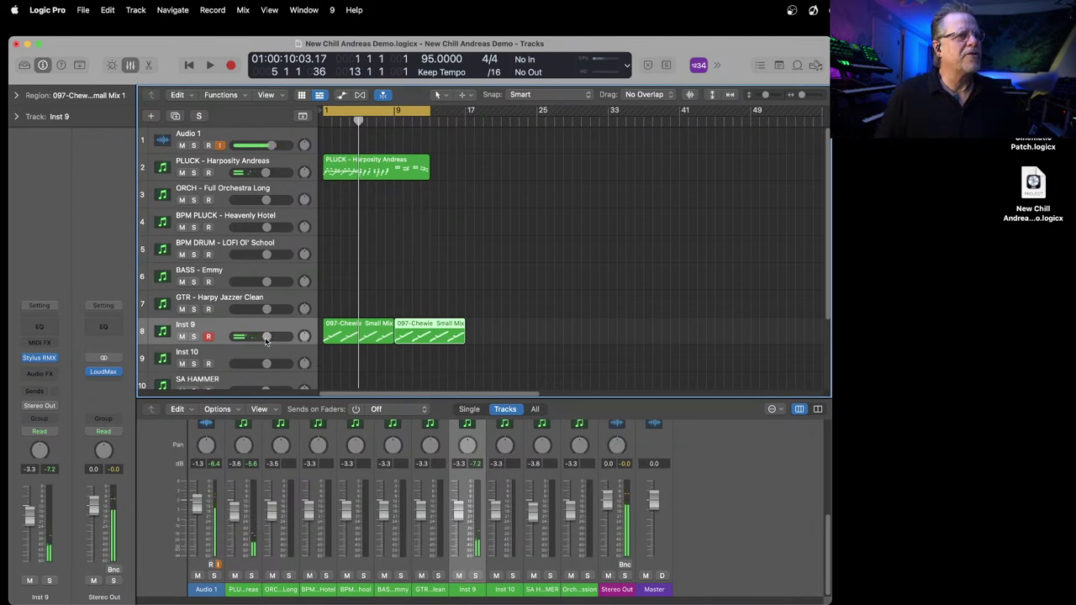
Step: Insert the Polyverse Supermodal effect in stereo on the Inst 9 track and reposition its window
{"action": "left_click", "coordinate": [39, 373]}
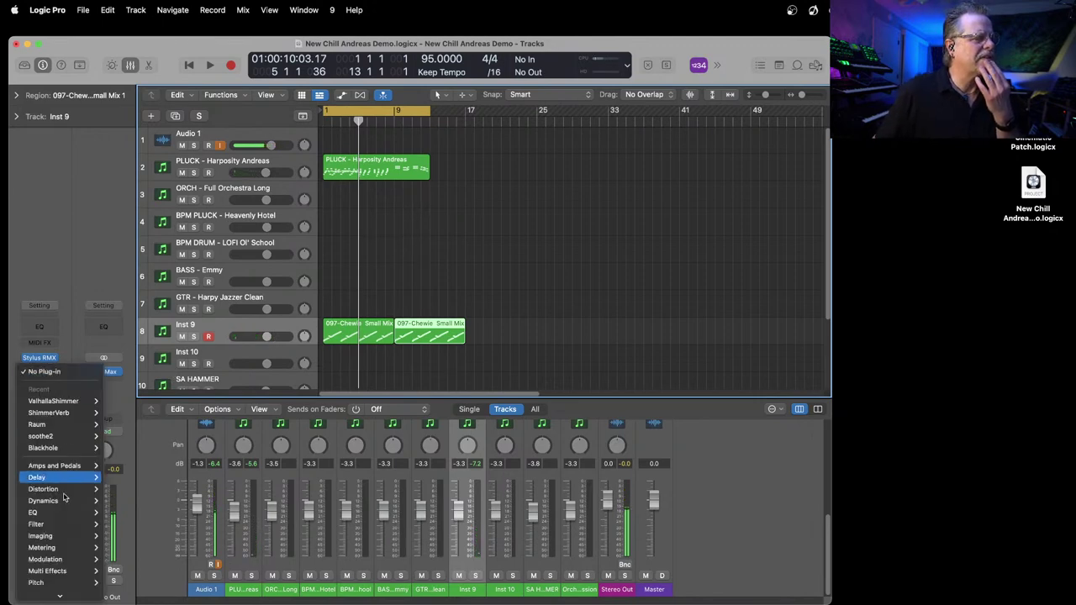
{"action": "mouse_move", "coordinate": [51, 592]}
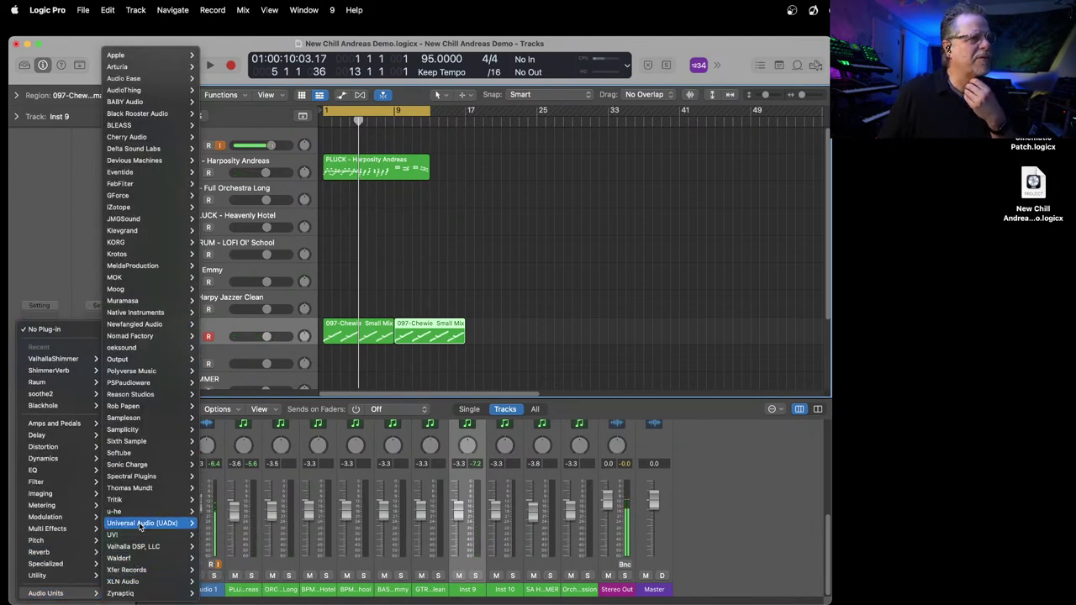
{"action": "mouse_move", "coordinate": [150, 429]}
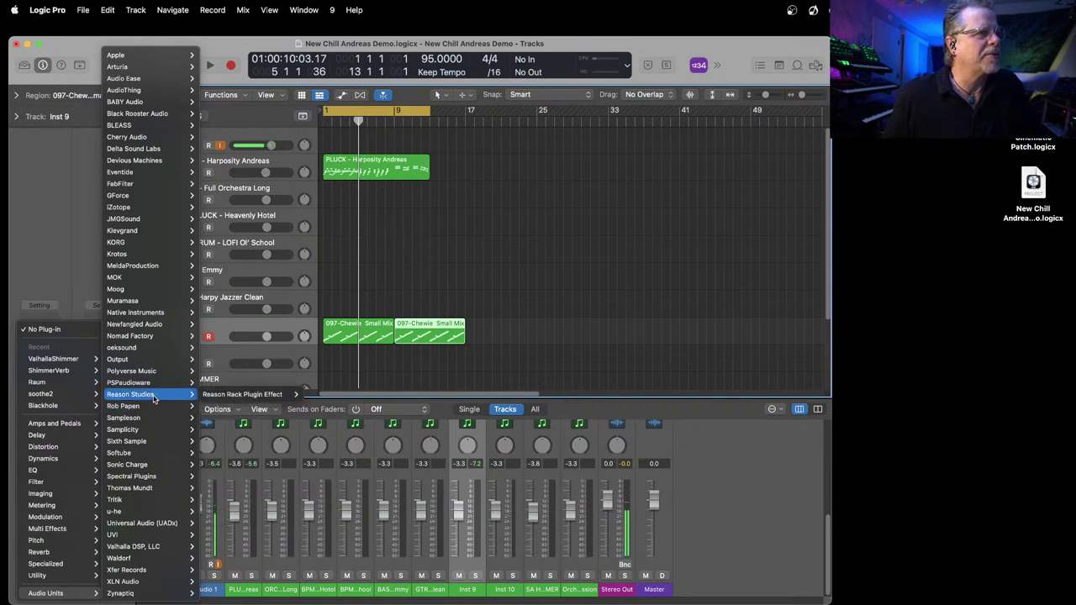
{"action": "mouse_move", "coordinate": [157, 371]}
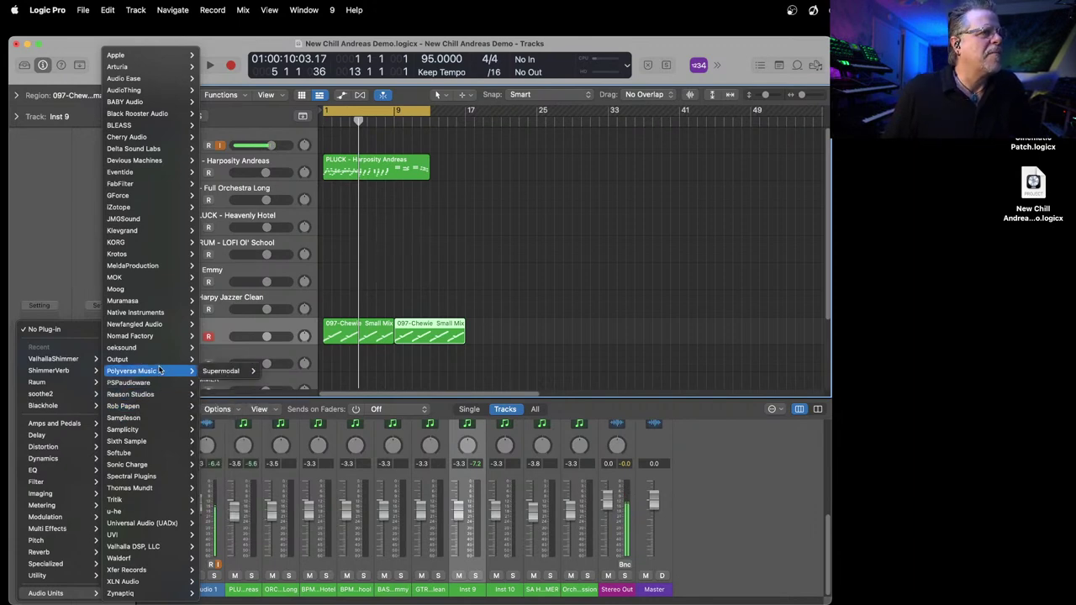
{"action": "mouse_move", "coordinate": [218, 371]}
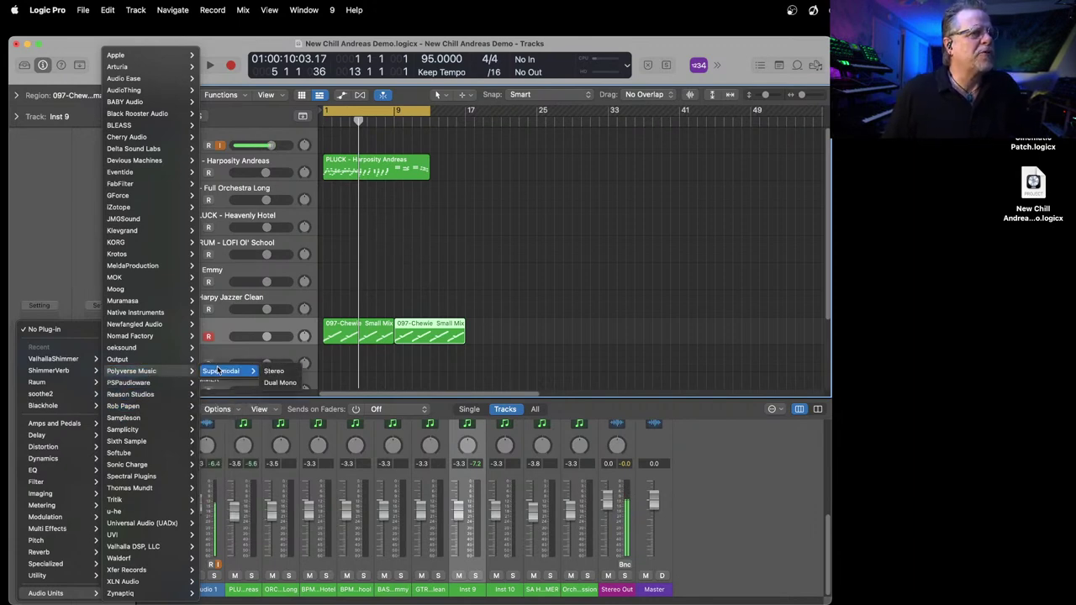
{"action": "left_click", "coordinate": [274, 370]}
{"action": "left_click_drag", "start_coordinate": [552, 168], "coordinate": [401, 153]}
Step: Audition Supermodal's Drums presets Tin tan, Crystals, Gutter, Tarafot, Hats on and Bouncy house with the song playing, and load Story teller
{"action": "key", "text": "space"}
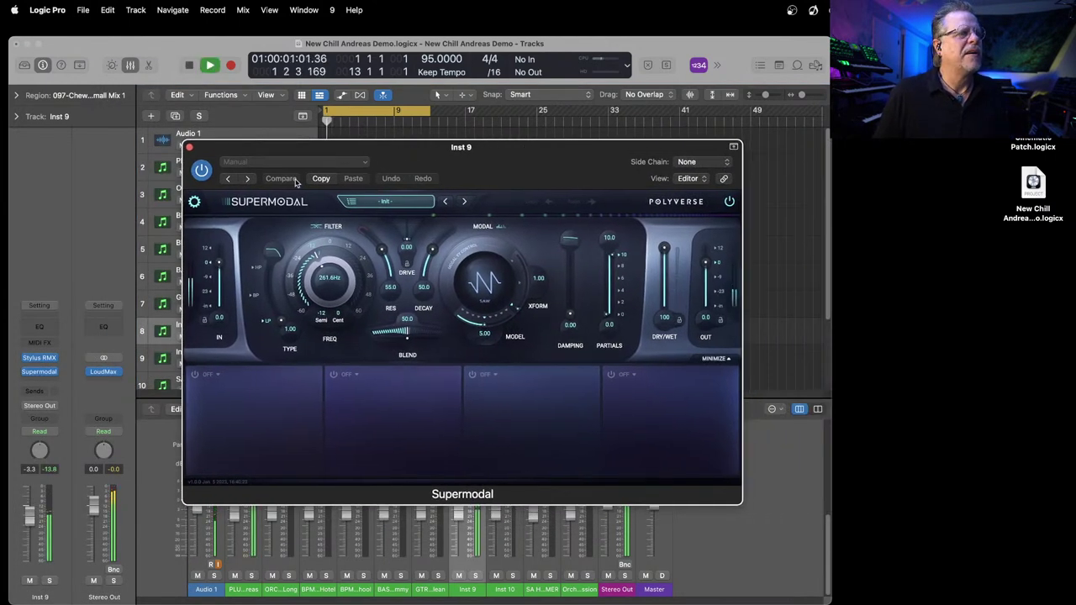
{"action": "left_click", "coordinate": [383, 203]}
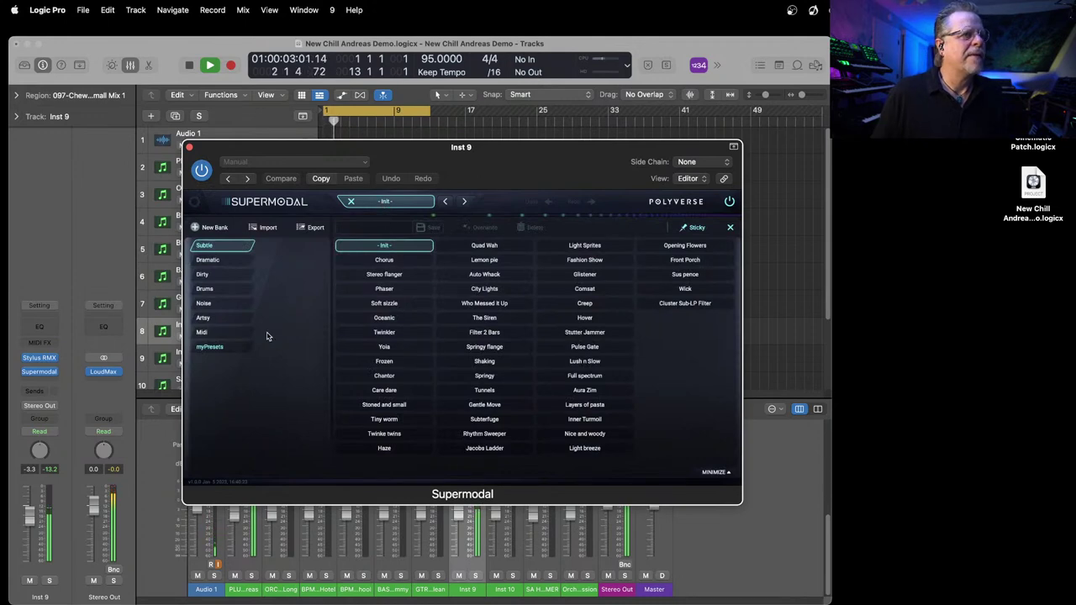
{"action": "left_click", "coordinate": [218, 292]}
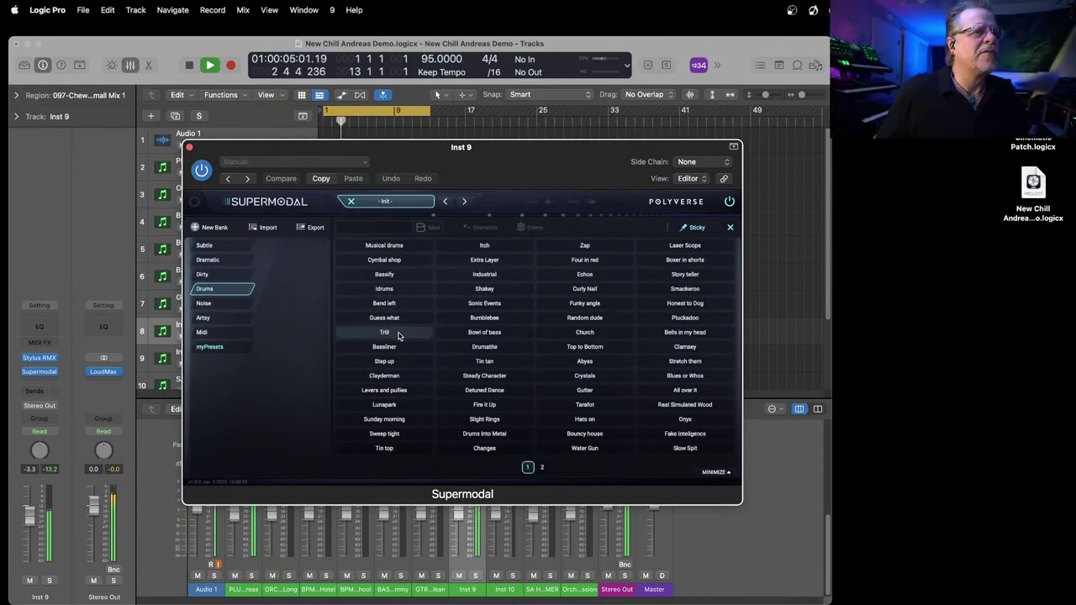
{"action": "left_click", "coordinate": [487, 362]}
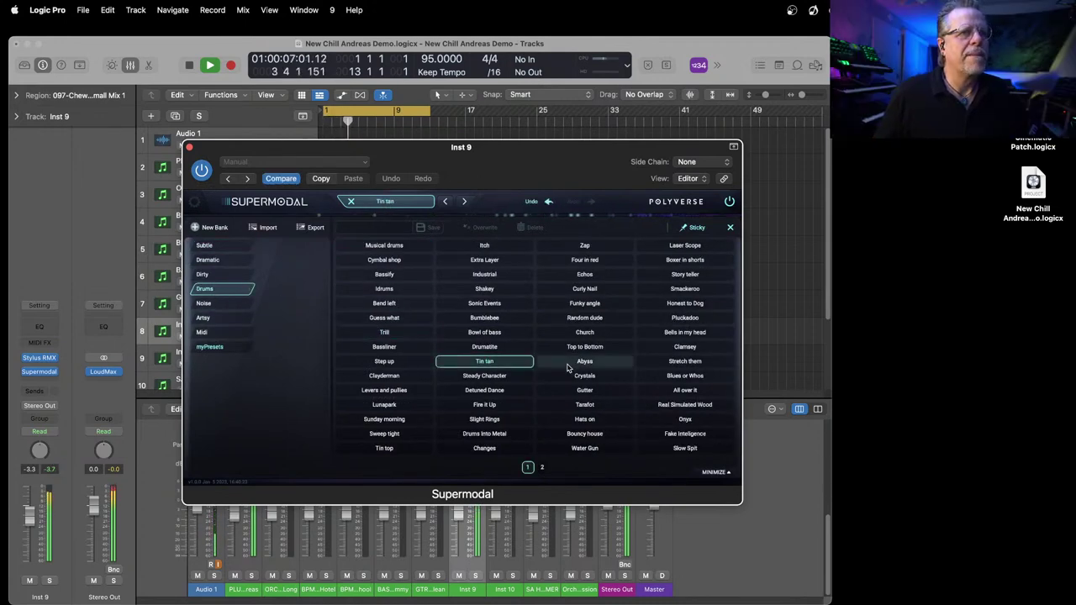
{"action": "left_click", "coordinate": [586, 378]}
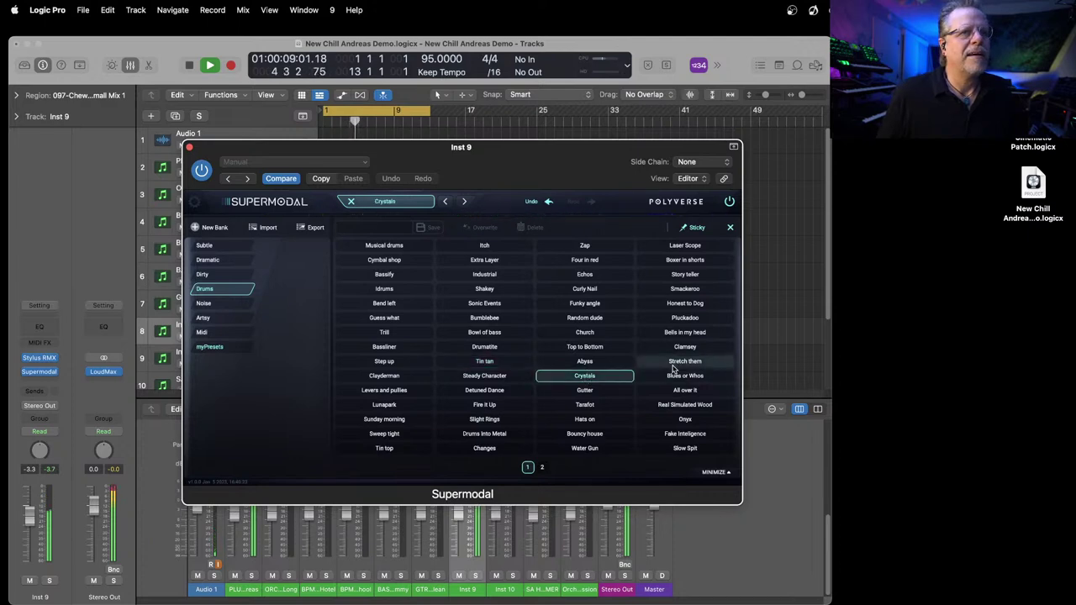
{"action": "left_click", "coordinate": [581, 392]}
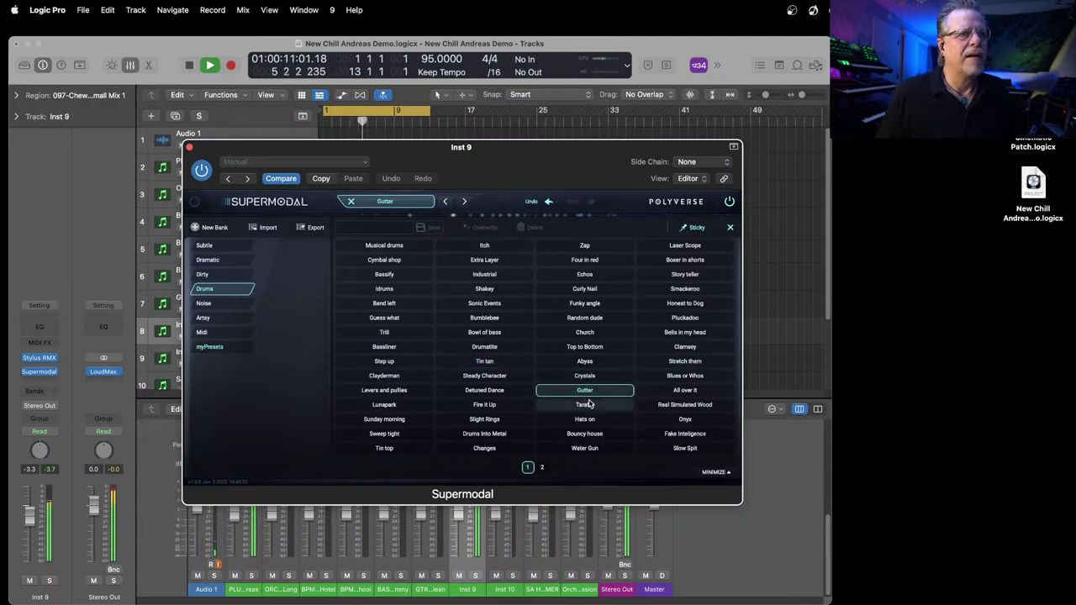
{"action": "left_click", "coordinate": [587, 407]}
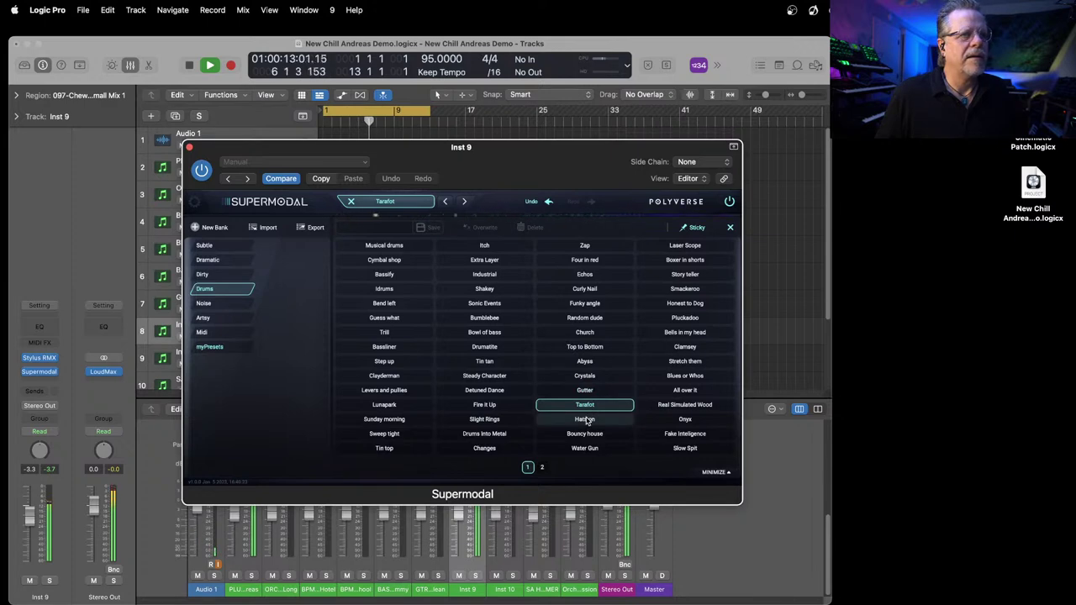
{"action": "left_click", "coordinate": [586, 421]}
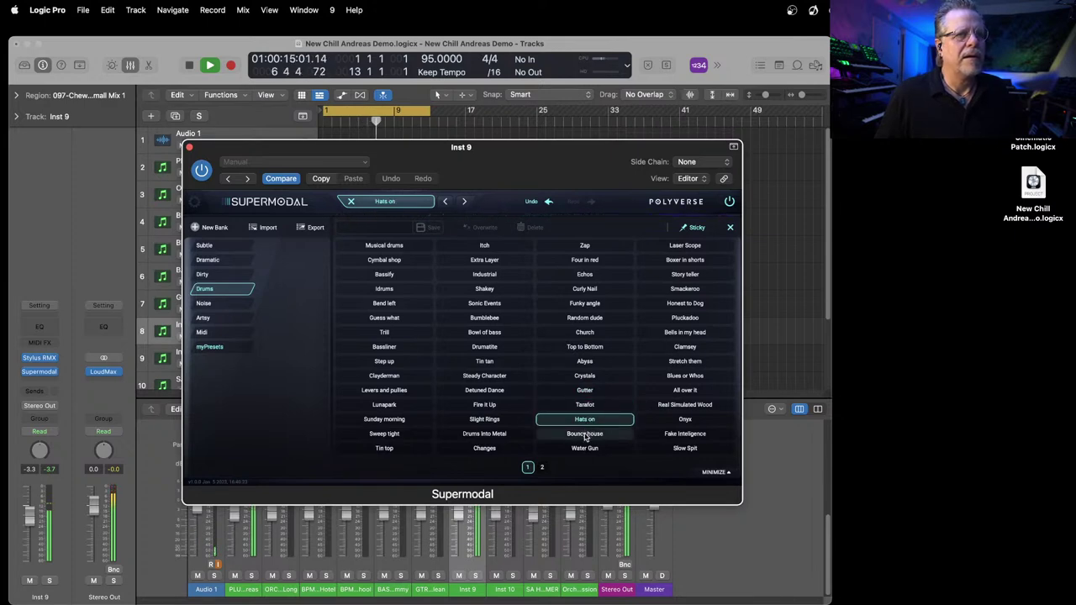
{"action": "left_click", "coordinate": [586, 435]}
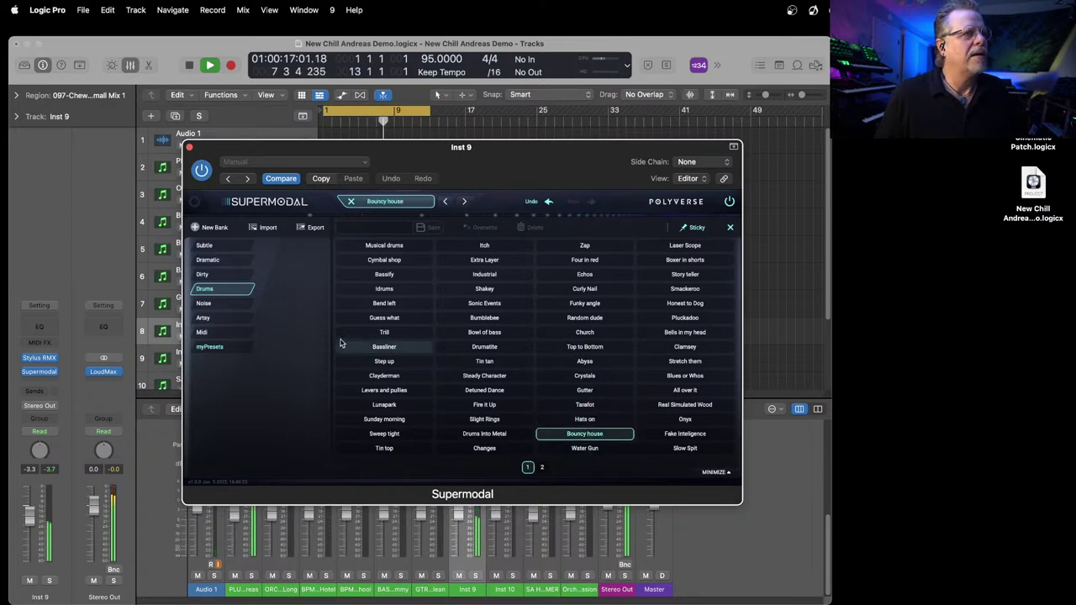
{"action": "left_click", "coordinate": [686, 278]}
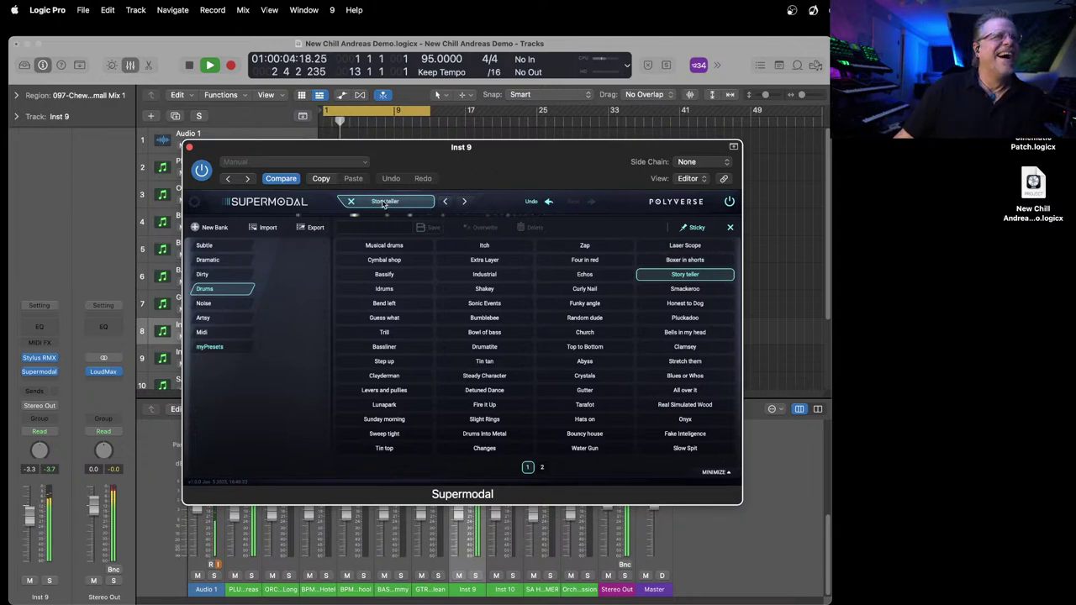
{"action": "left_click", "coordinate": [395, 201]}
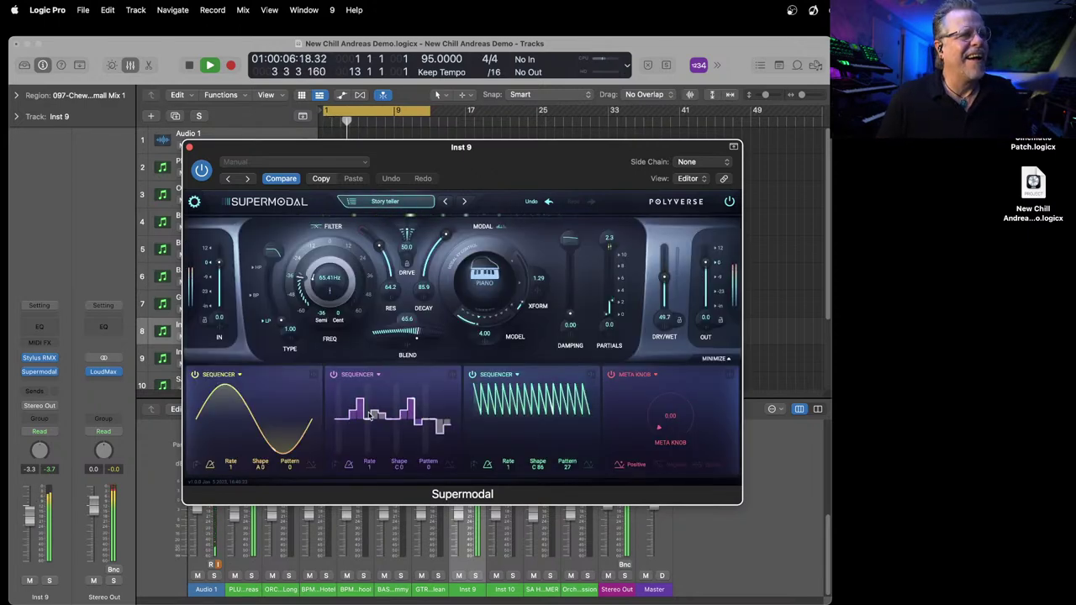
Step: Turn Supermodal's second modulation sequencer off and back on to compare its effect on the groove
{"action": "left_click", "coordinate": [359, 376]}
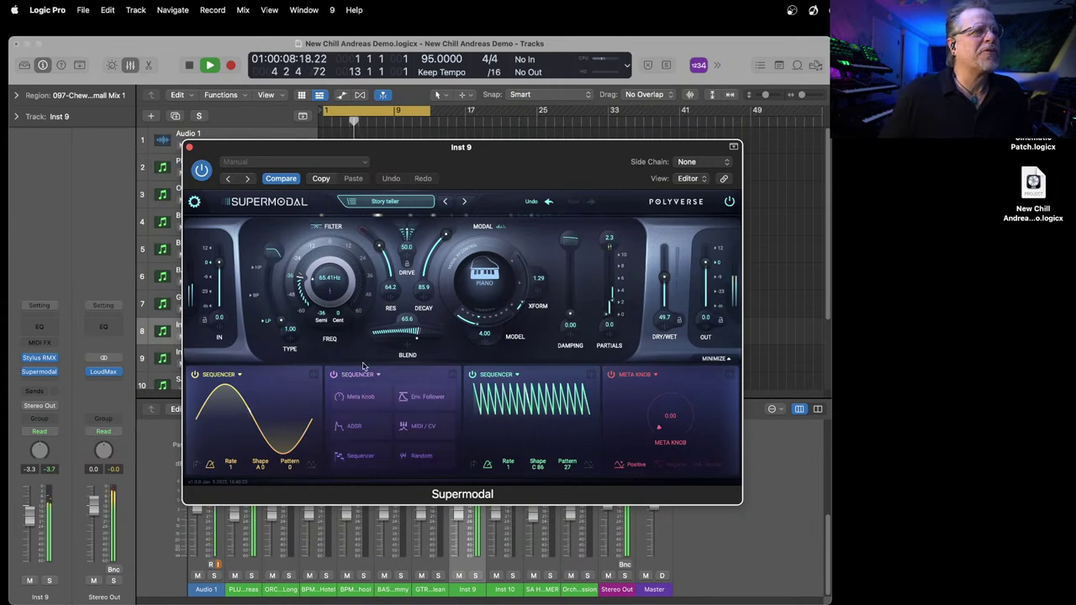
{"action": "left_click", "coordinate": [332, 374]}
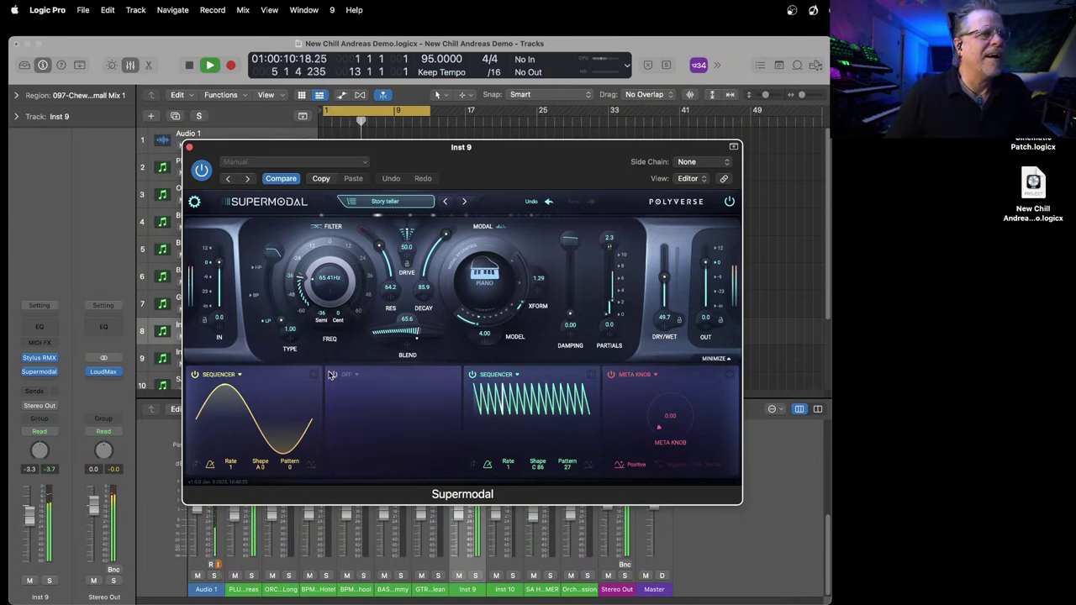
{"action": "left_click", "coordinate": [333, 375]}
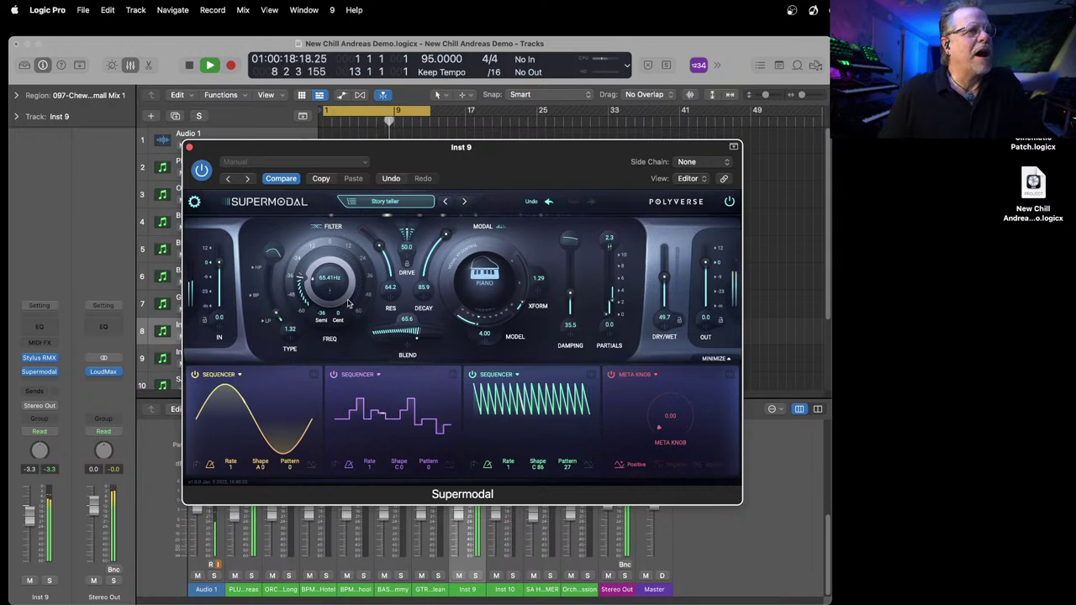
Step: Set Supermodal's Partials to 0.4, Damping to 42.2 and Decay to 95.8 while the groove plays
{"action": "left_click", "coordinate": [611, 245]}
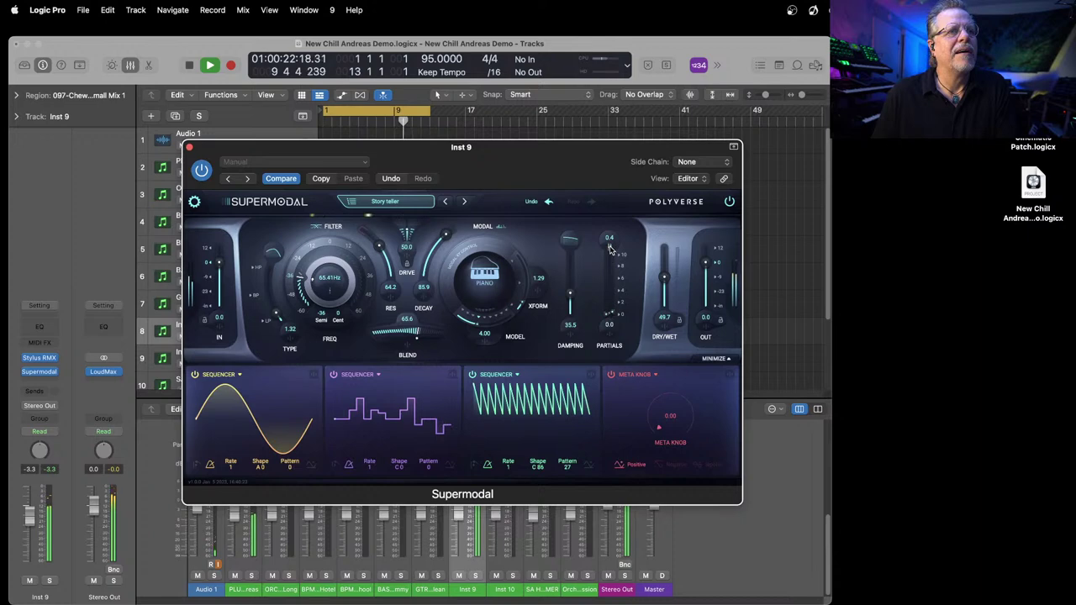
{"action": "left_click", "coordinate": [568, 244]}
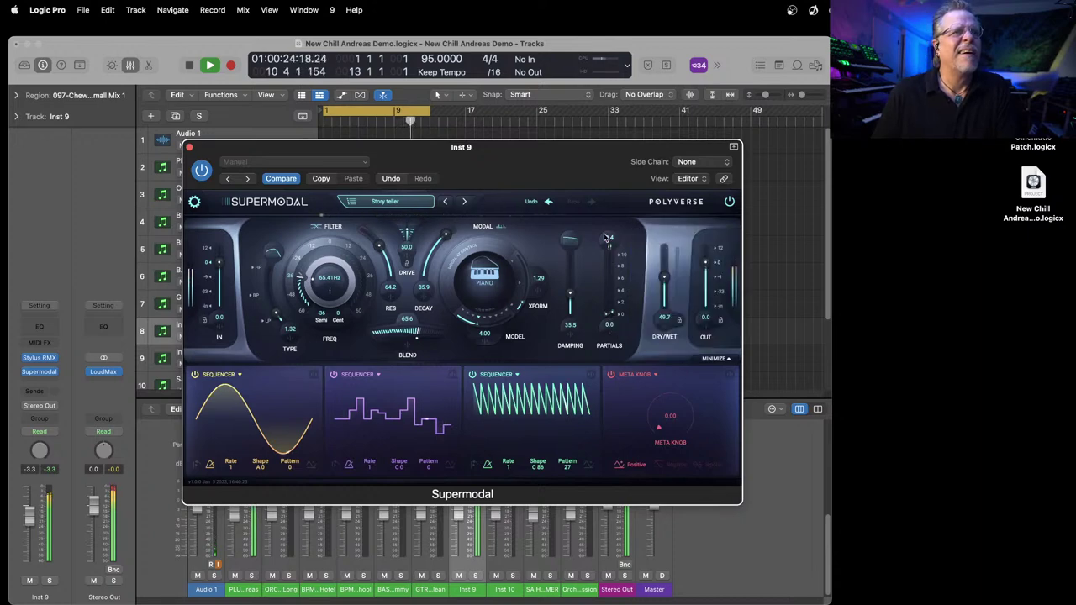
{"action": "left_click_drag", "start_coordinate": [567, 244], "coordinate": [579, 234]}
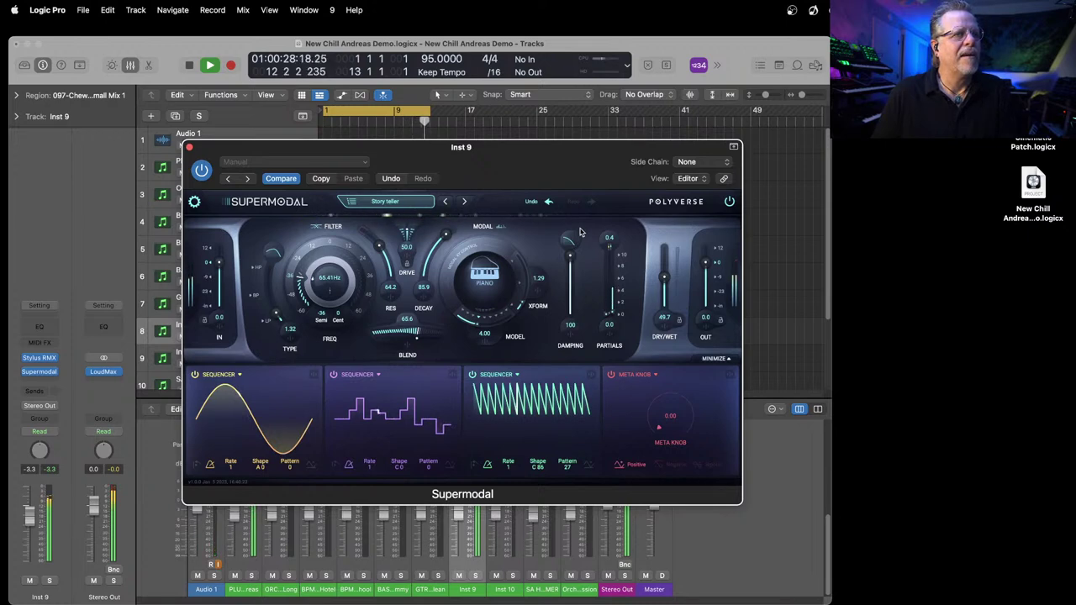
{"action": "left_click_drag", "start_coordinate": [579, 232], "coordinate": [585, 292]}
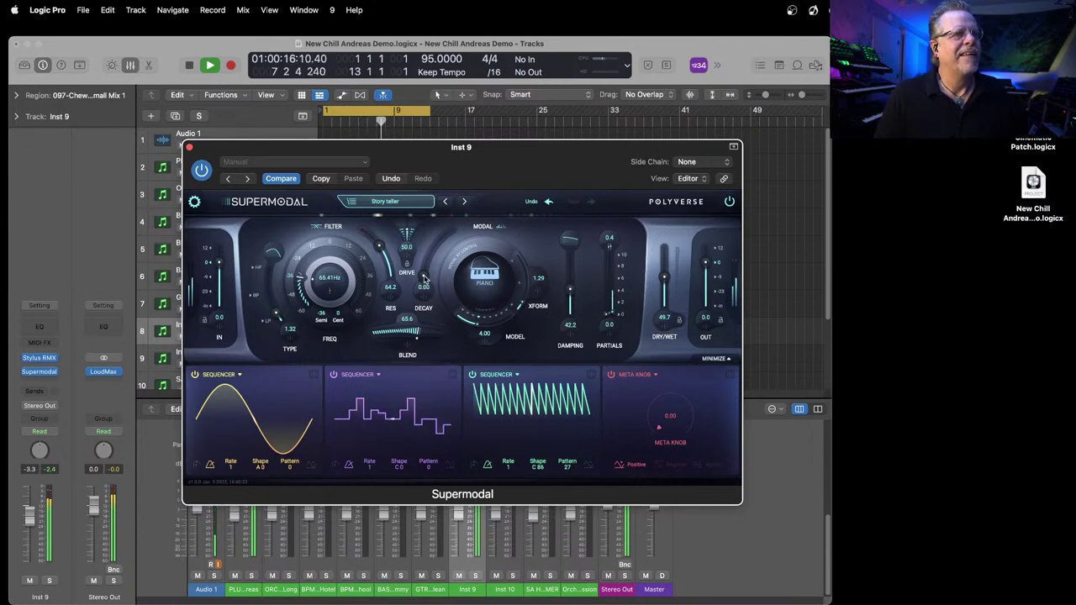
{"action": "left_click_drag", "start_coordinate": [424, 279], "coordinate": [934, 199]}
Step: Replay the song from bar 1, bring the Inst 9 Supermodal window back up, and stop playback at bar 4
{"action": "key", "text": "super+w"}
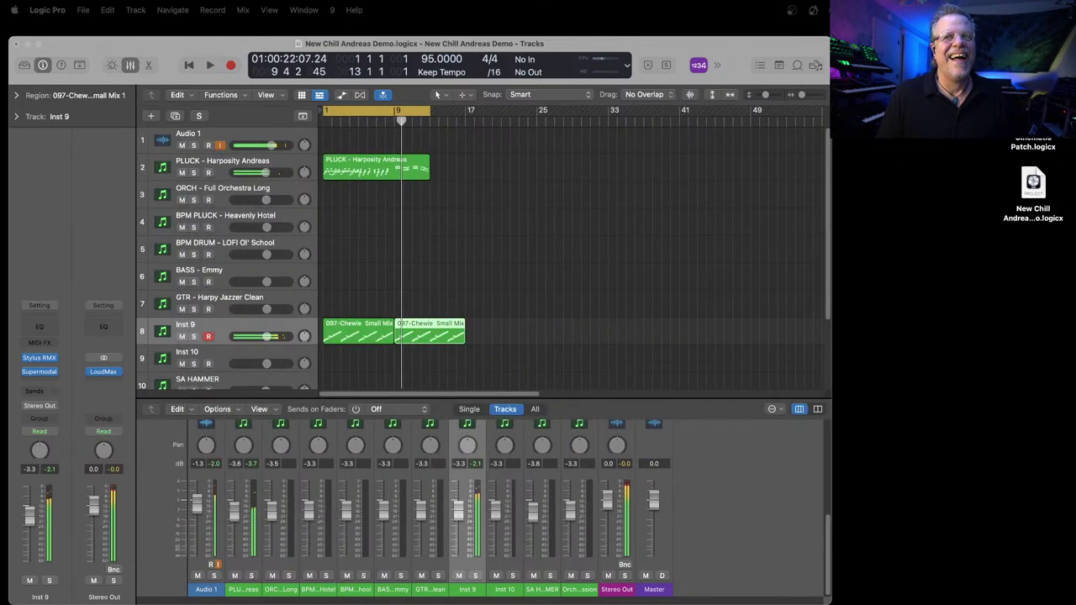
{"action": "key", "text": "Return"}
{"action": "key", "text": "space"}
{"action": "key", "text": "v"}
{"action": "key", "text": "v"}
{"action": "key", "text": "v"}
{"action": "left_click_drag", "start_coordinate": [488, 156], "coordinate": [351, 158]}
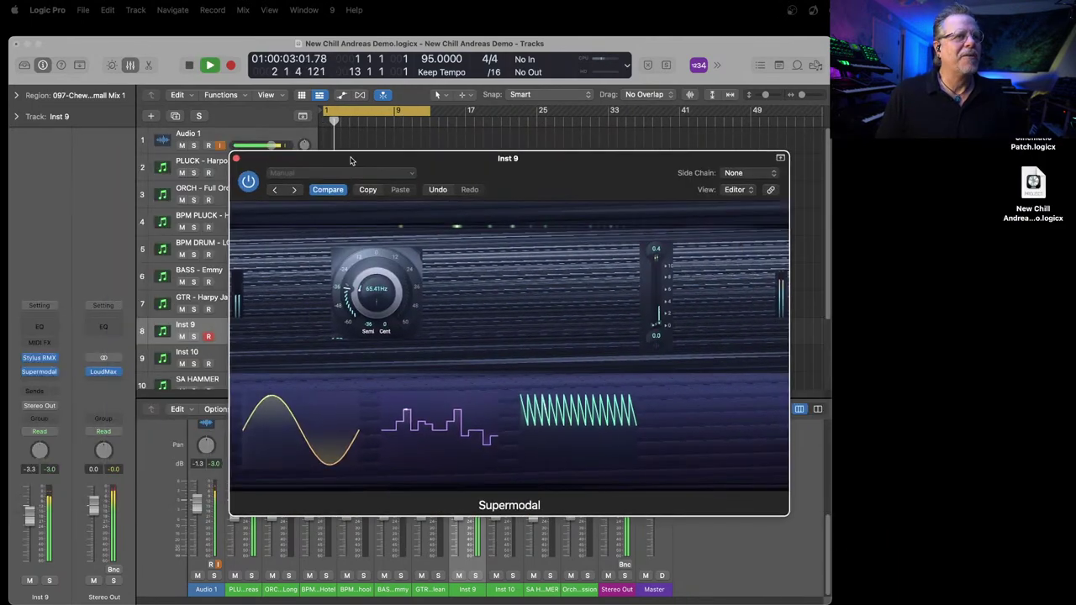
{"action": "left_click", "coordinate": [236, 158]}
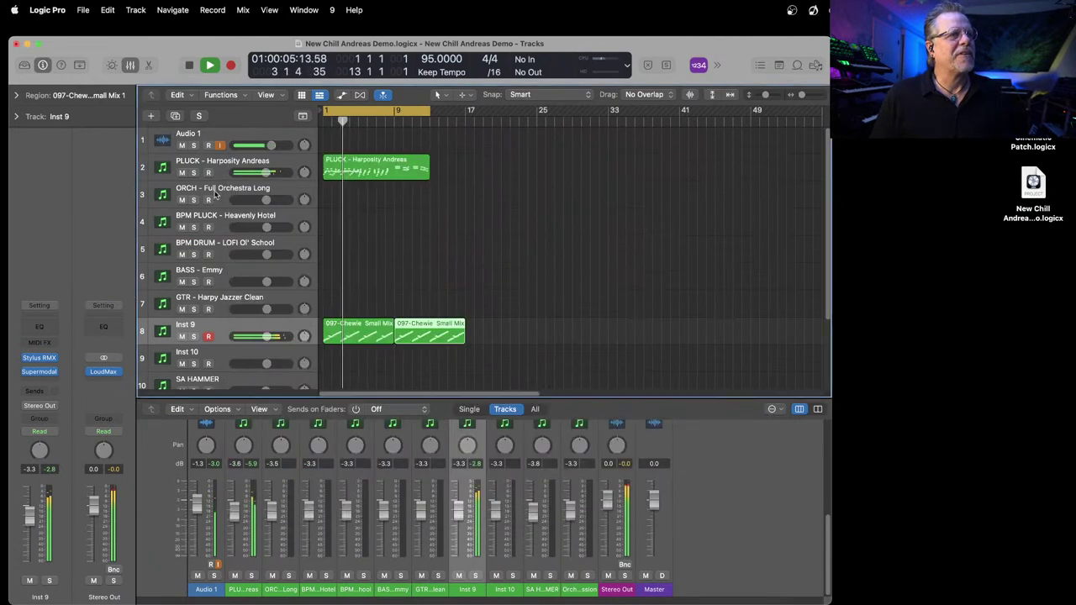
{"action": "left_click", "coordinate": [50, 369]}
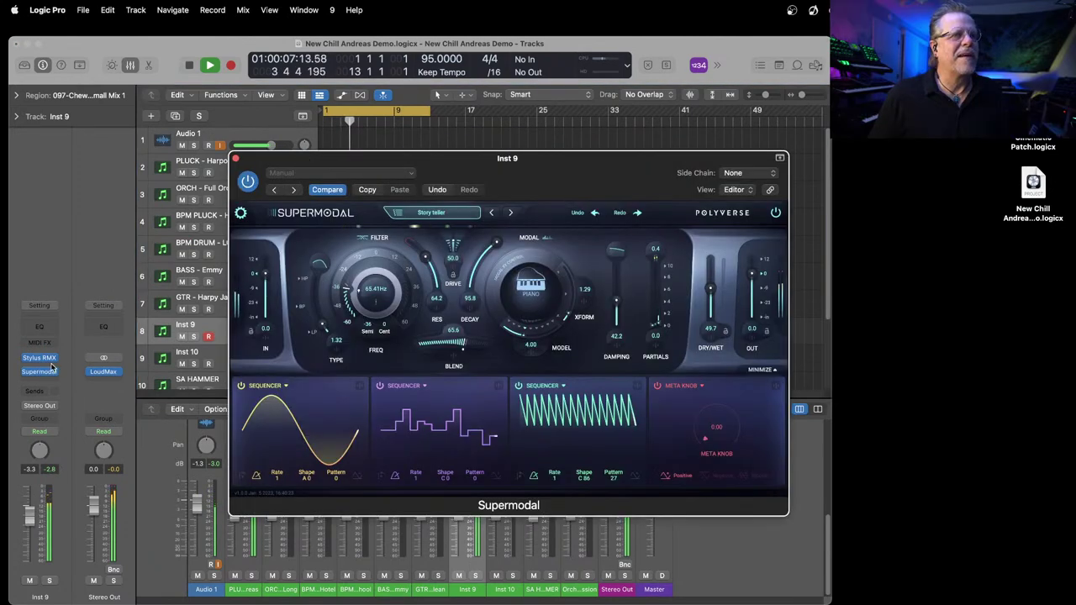
{"action": "left_click", "coordinate": [704, 61]}
{"action": "key", "text": "space"}
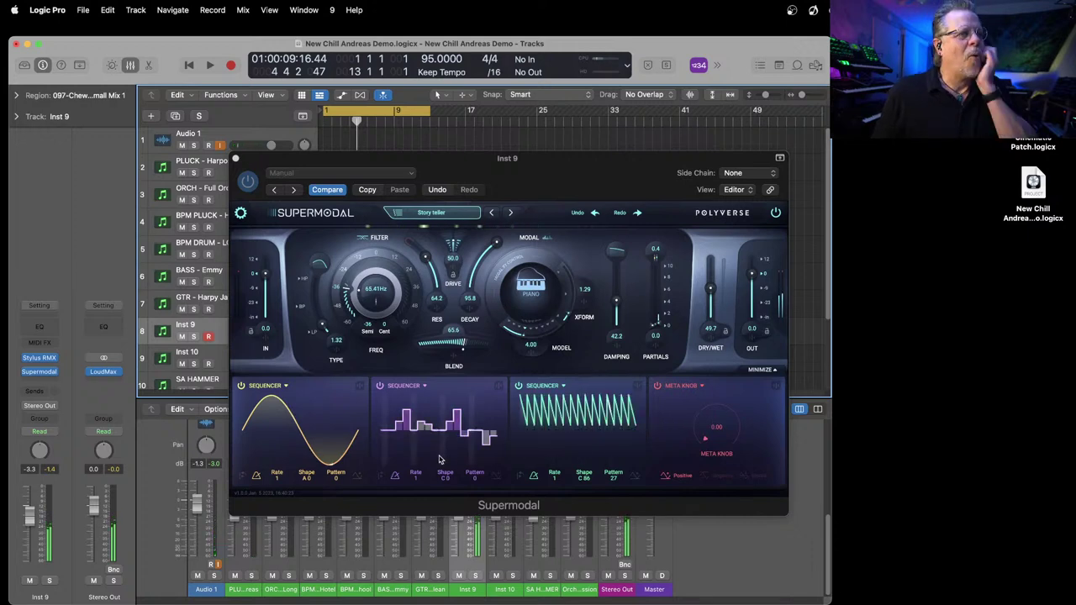
Step: Move the Supermodal window clear of the track list, lower Decay to 0.00, and set Inst 9's automation mode to Latch
{"action": "left_click_drag", "start_coordinate": [464, 167], "coordinate": [597, 215]}
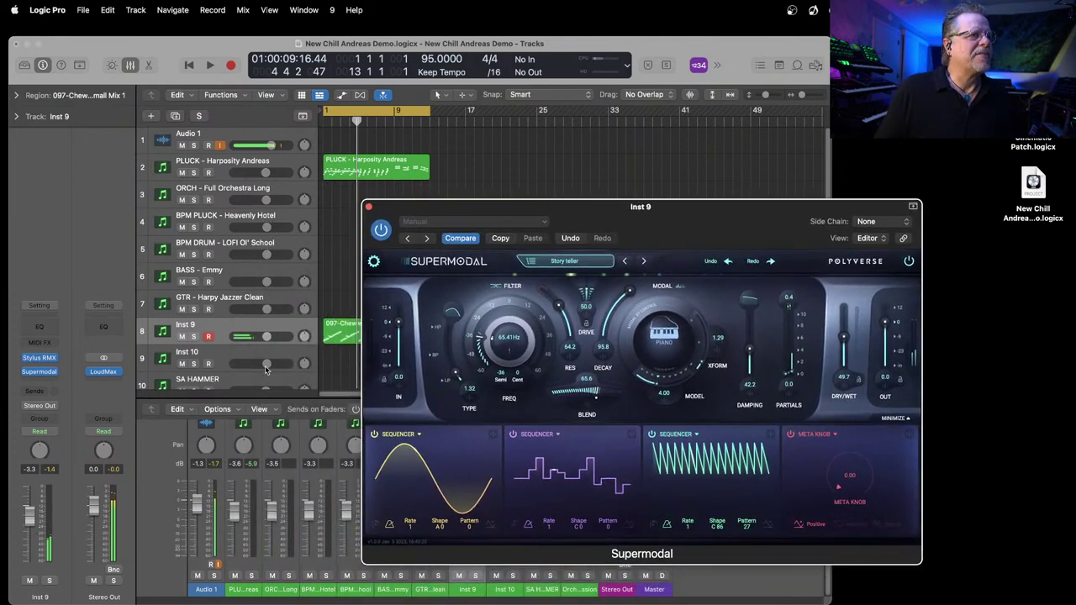
{"action": "left_click_drag", "start_coordinate": [631, 292], "coordinate": [628, 353]}
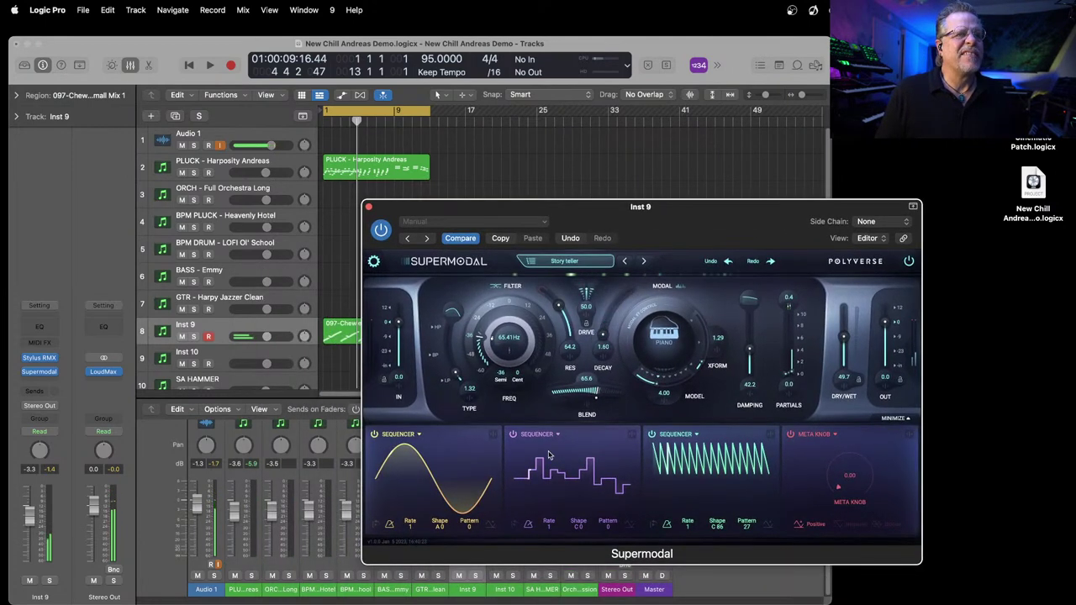
{"action": "mouse_move", "coordinate": [50, 379]}
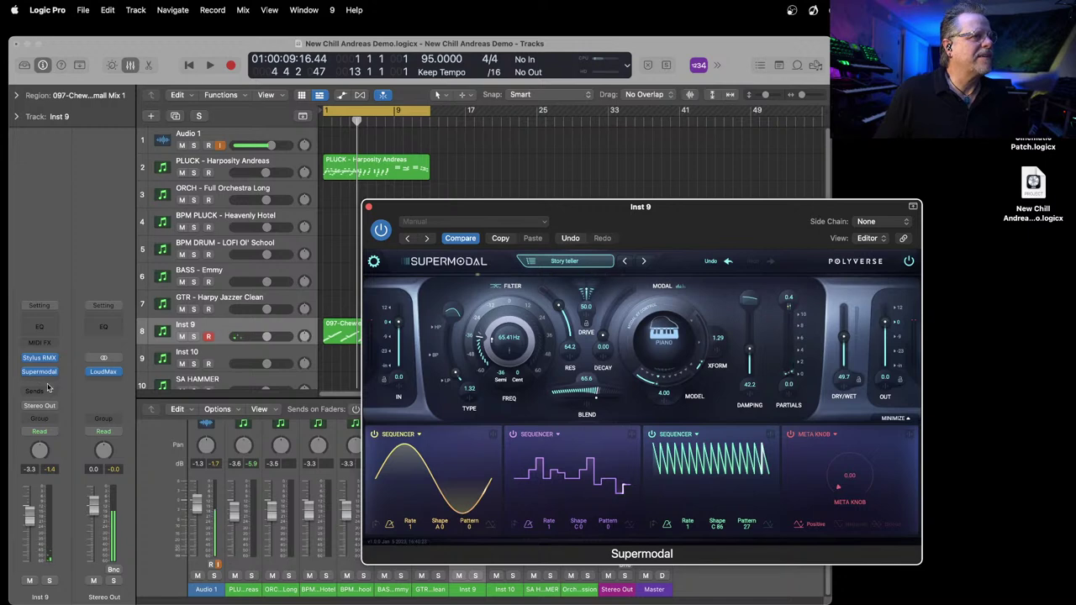
{"action": "left_click", "coordinate": [40, 431]}
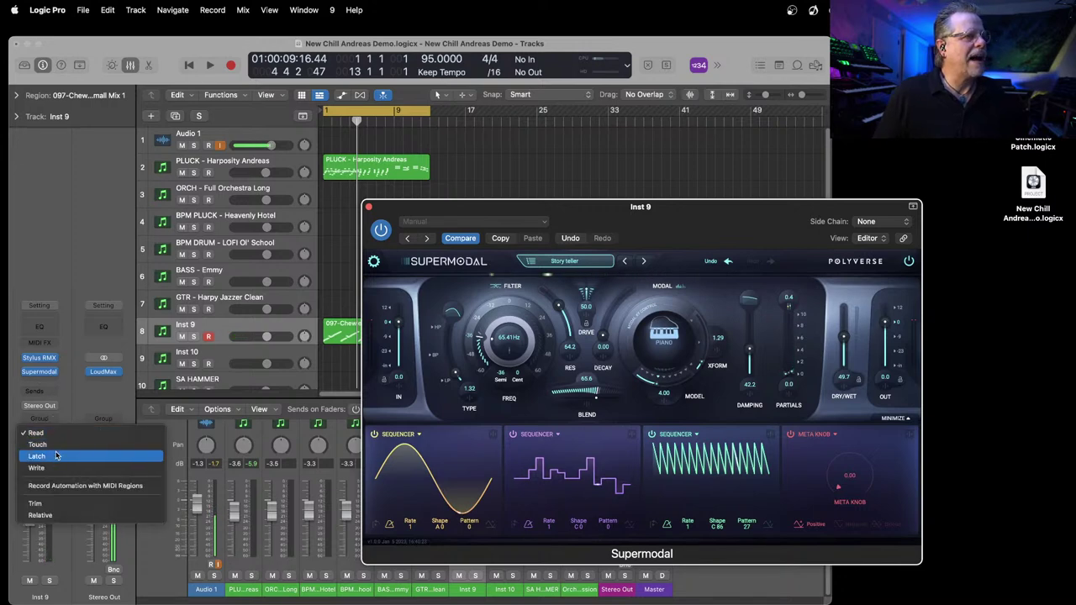
{"action": "left_click", "coordinate": [57, 456]}
Step: Write Decay automation on Inst 9 by sweeping Supermodal's Decay up and down during two playback passes from bar 1
{"action": "key", "text": "space"}
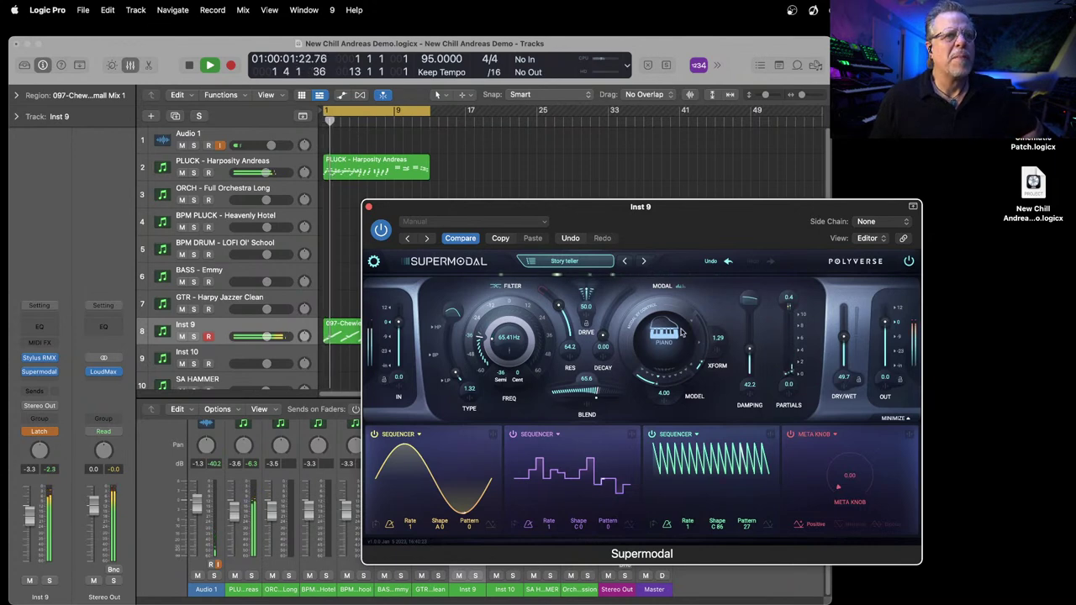
{"action": "left_click_drag", "start_coordinate": [603, 325], "coordinate": [633, 279]}
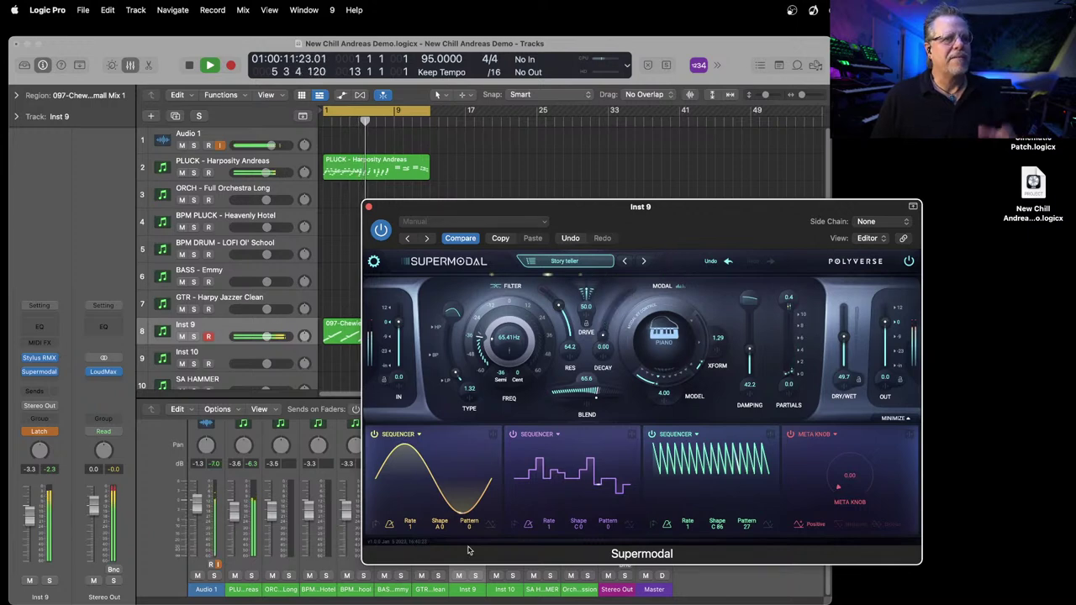
{"action": "key", "text": "space"}
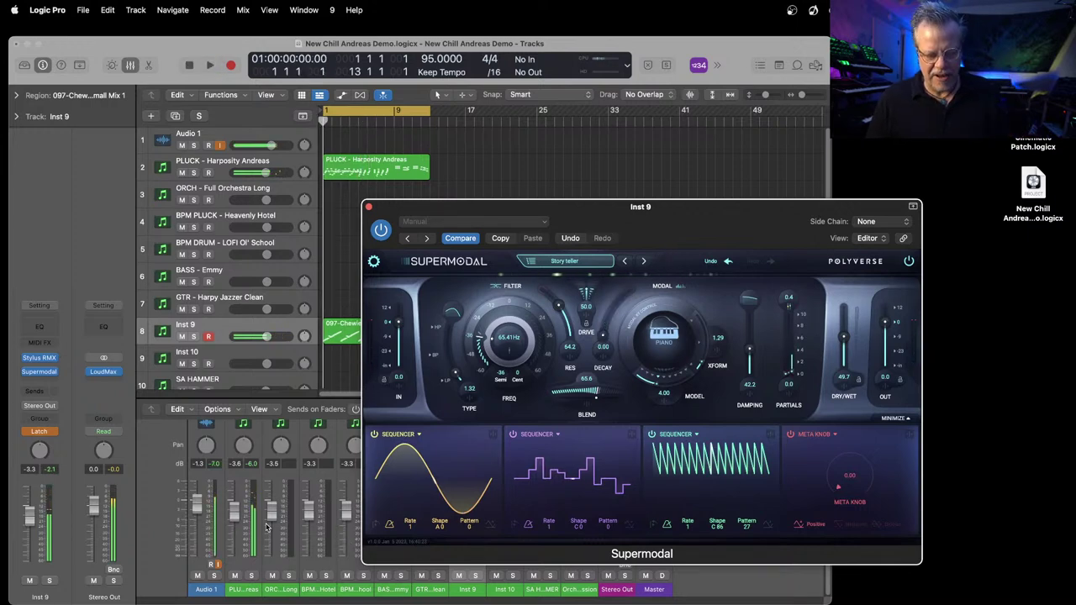
{"action": "key", "text": "space"}
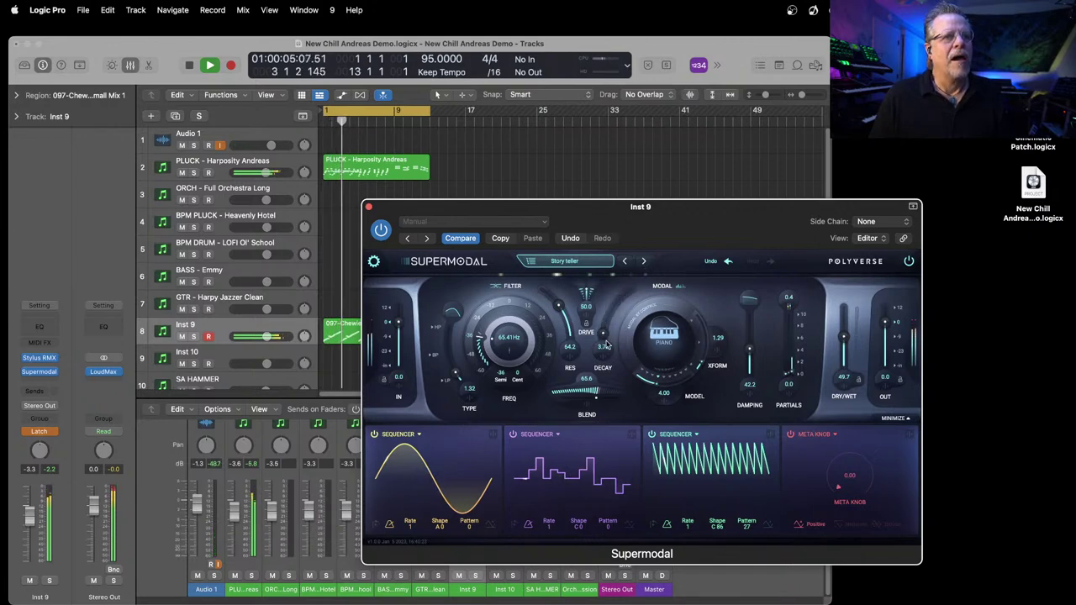
{"action": "left_click_drag", "start_coordinate": [612, 364], "coordinate": [604, 460]}
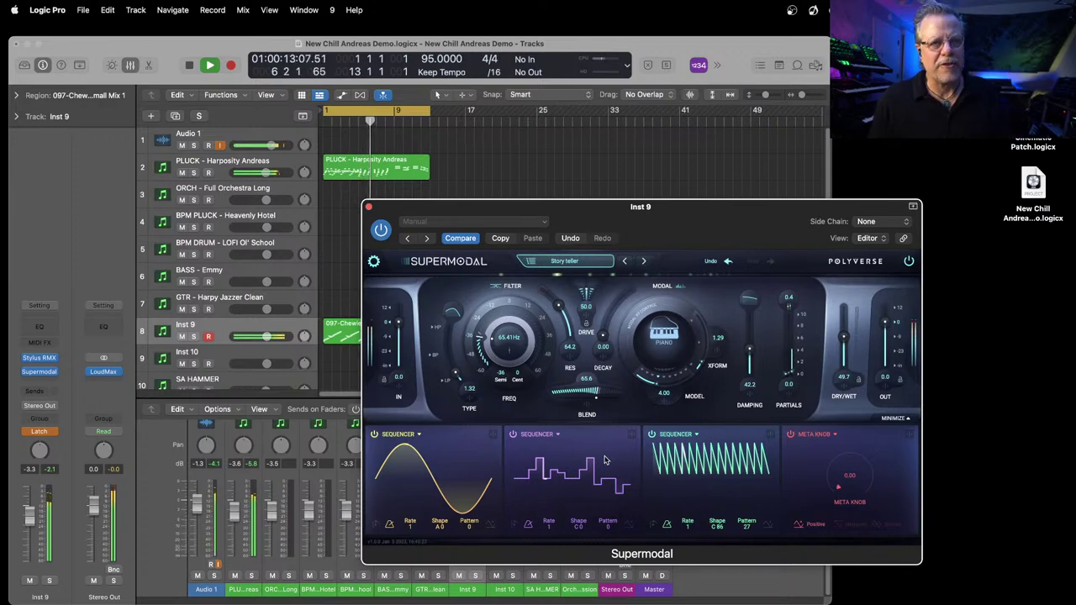
{"action": "left_click_drag", "start_coordinate": [603, 461], "coordinate": [625, 387]}
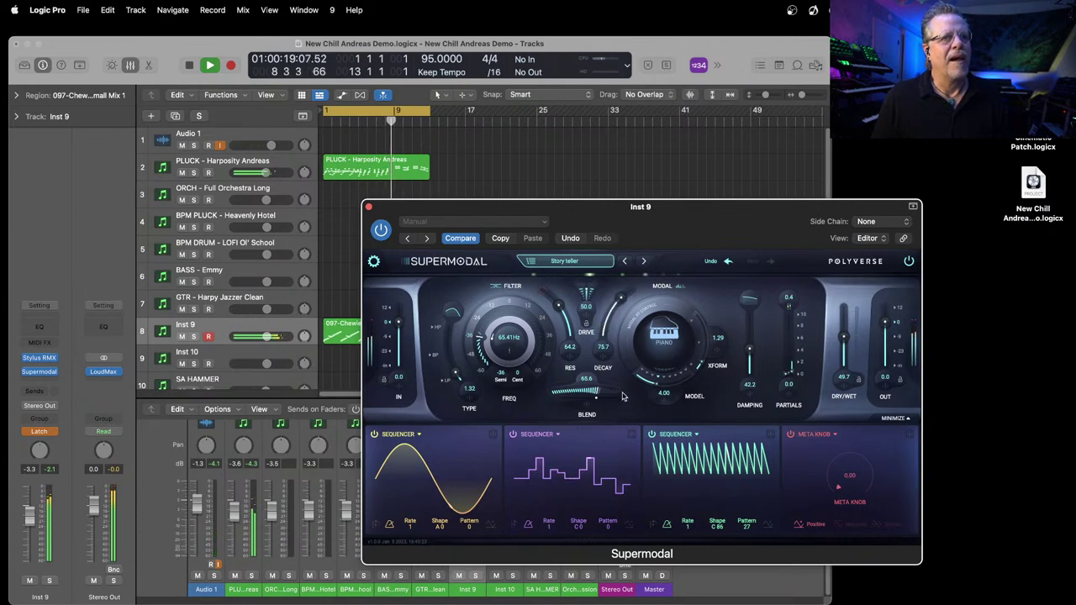
{"action": "key", "text": "Return"}
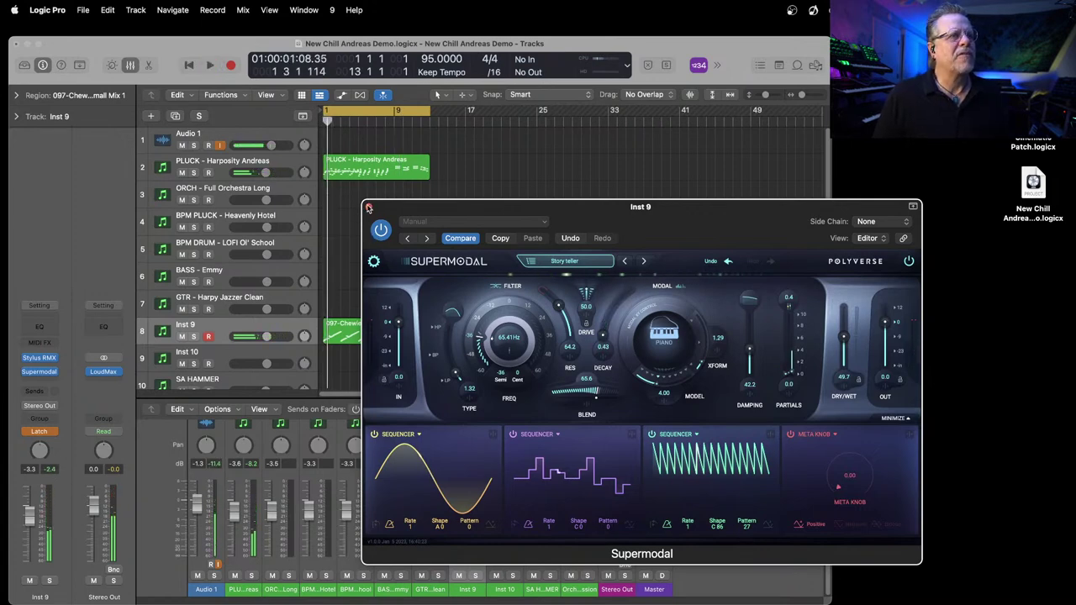
Step: Close Supermodal and audition the Full Orchestra Long, Heavenly Hotel, LOFI Ol' School and Emmy bass tracks over the playing song
{"action": "left_click", "coordinate": [368, 207]}
{"action": "key", "text": "space"}
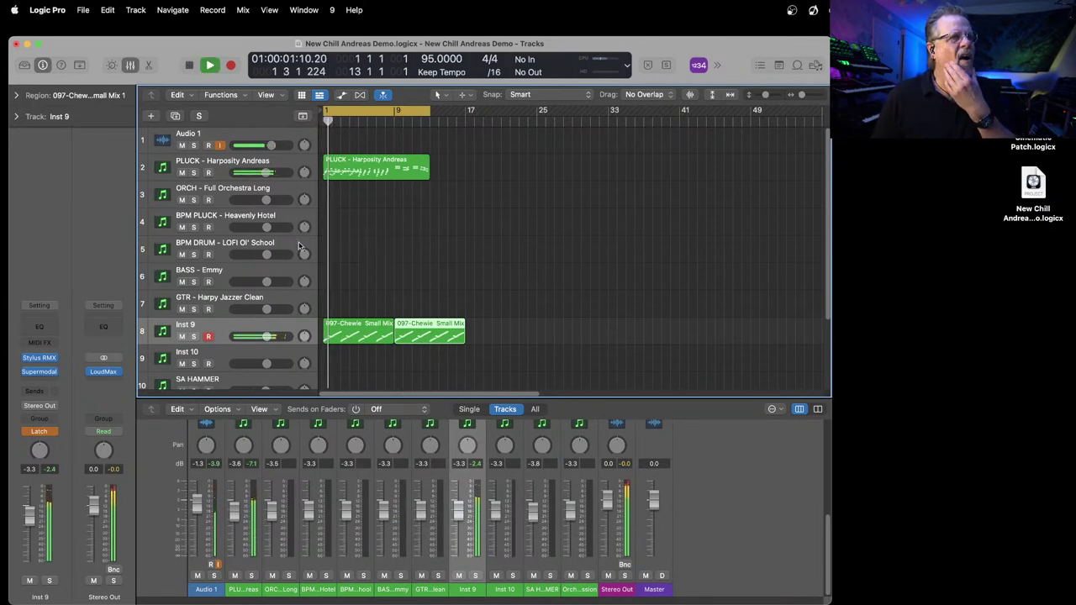
{"action": "left_click", "coordinate": [273, 195]}
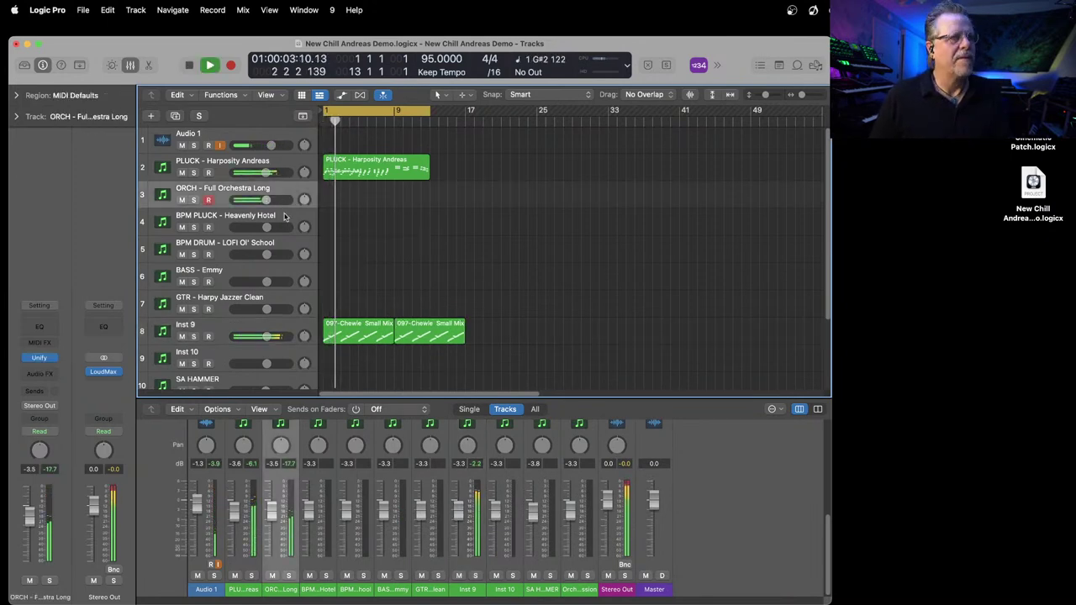
{"action": "left_click", "coordinate": [274, 223]}
{"action": "left_click", "coordinate": [273, 252]}
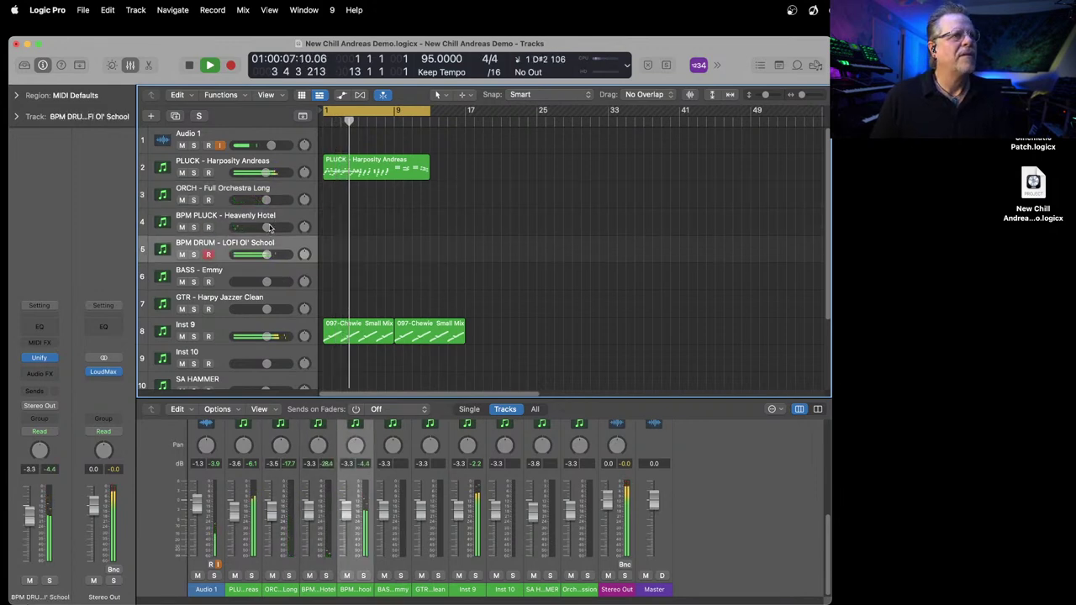
{"action": "left_click", "coordinate": [269, 223]}
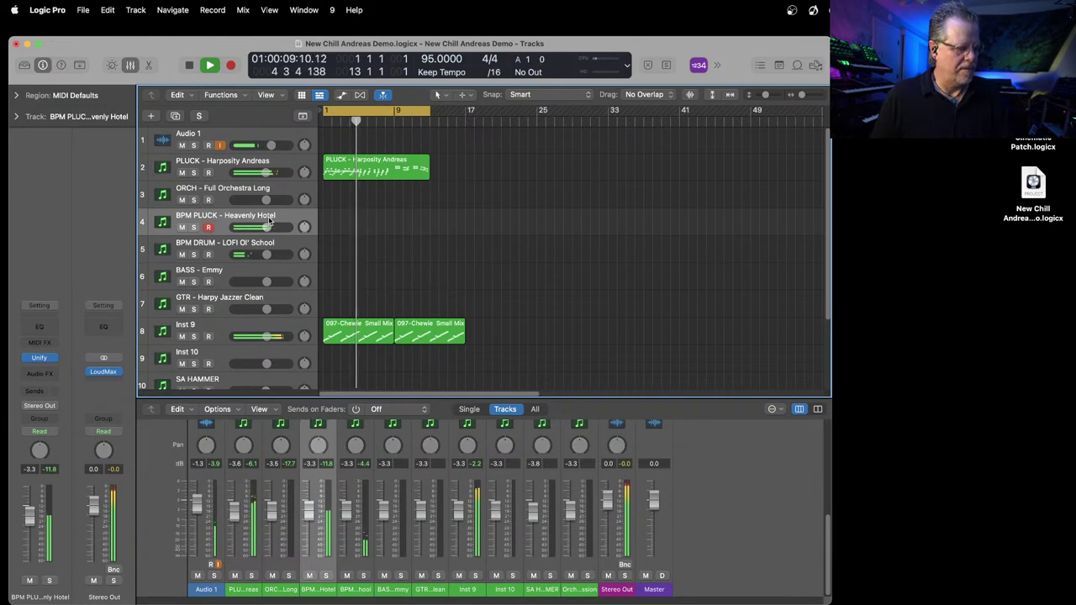
{"action": "left_click", "coordinate": [248, 280]}
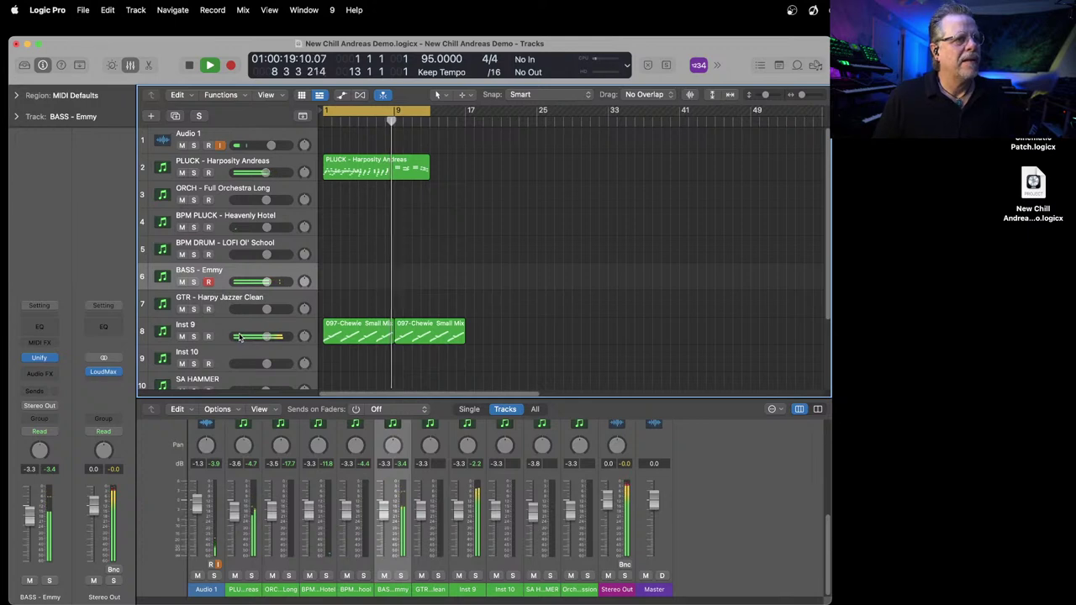
{"action": "key", "text": "space"}
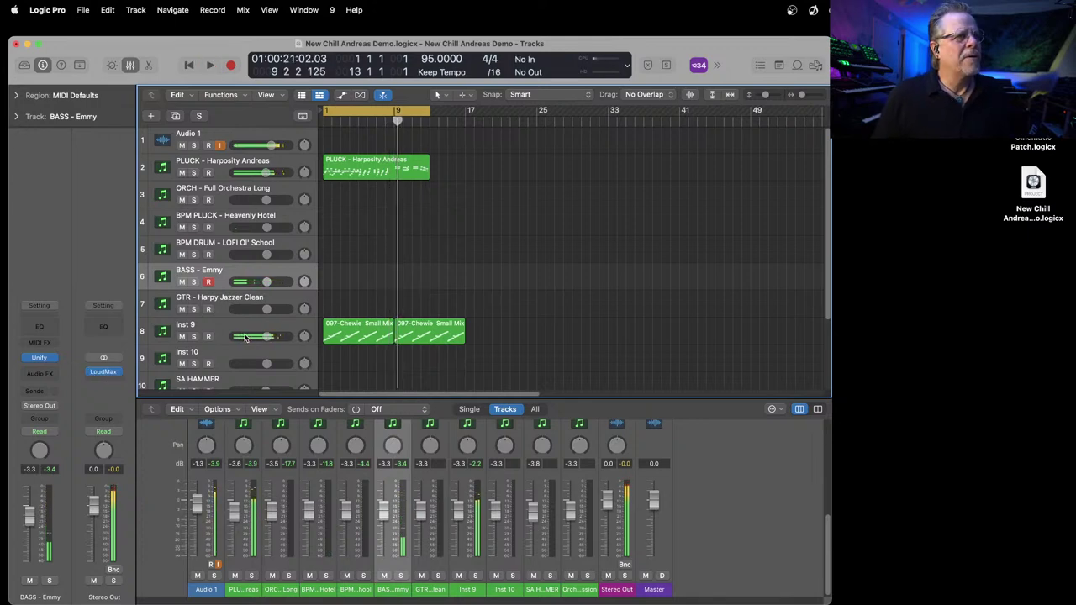
Step: Reopen Supermodal on Inst 9, load the Smackeroo preset during playback from bar 1, and return the track's automation mode to Read
{"action": "left_click", "coordinate": [246, 328]}
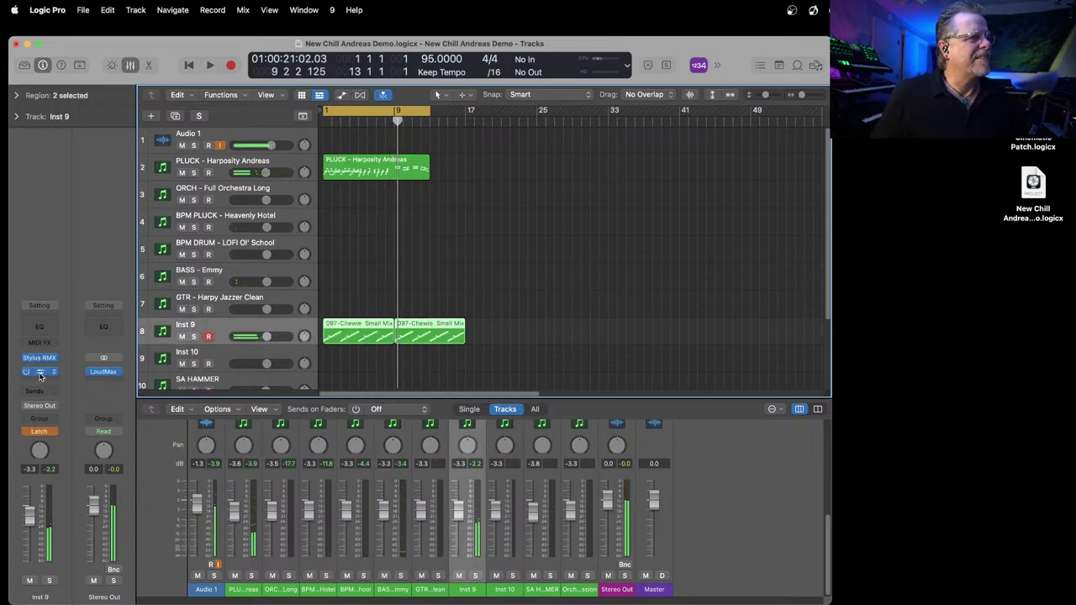
{"action": "left_click", "coordinate": [40, 376]}
{"action": "key", "text": "space"}
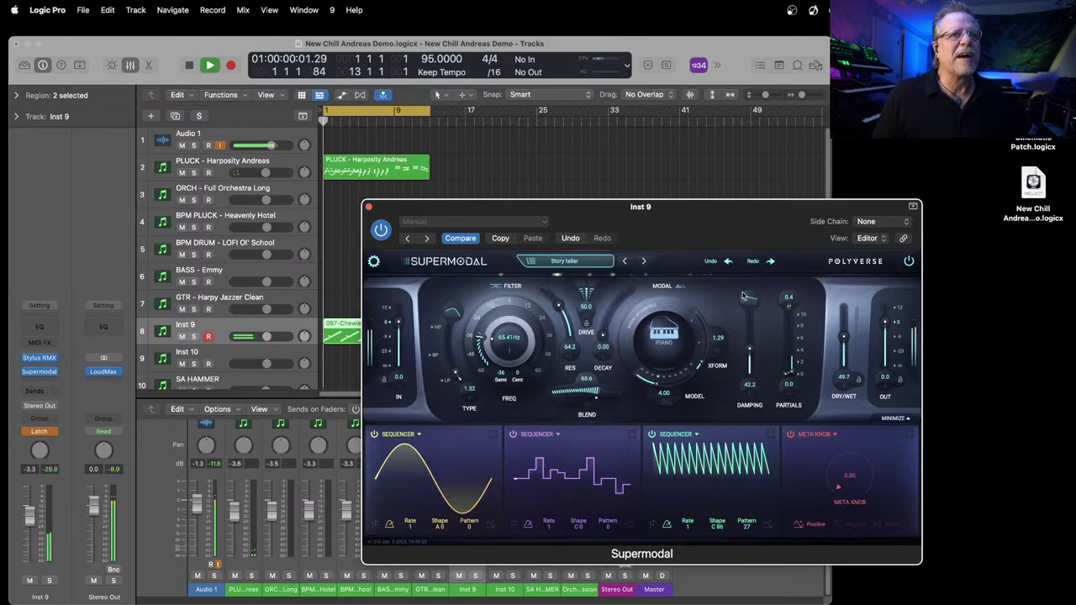
{"action": "left_click", "coordinate": [642, 262]}
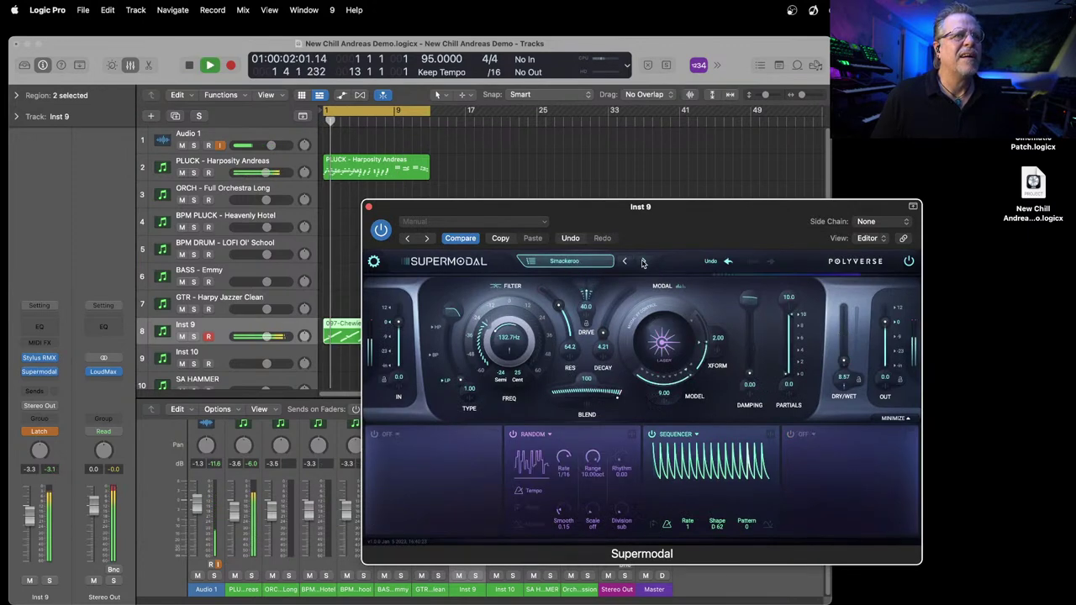
{"action": "left_click", "coordinate": [48, 434]}
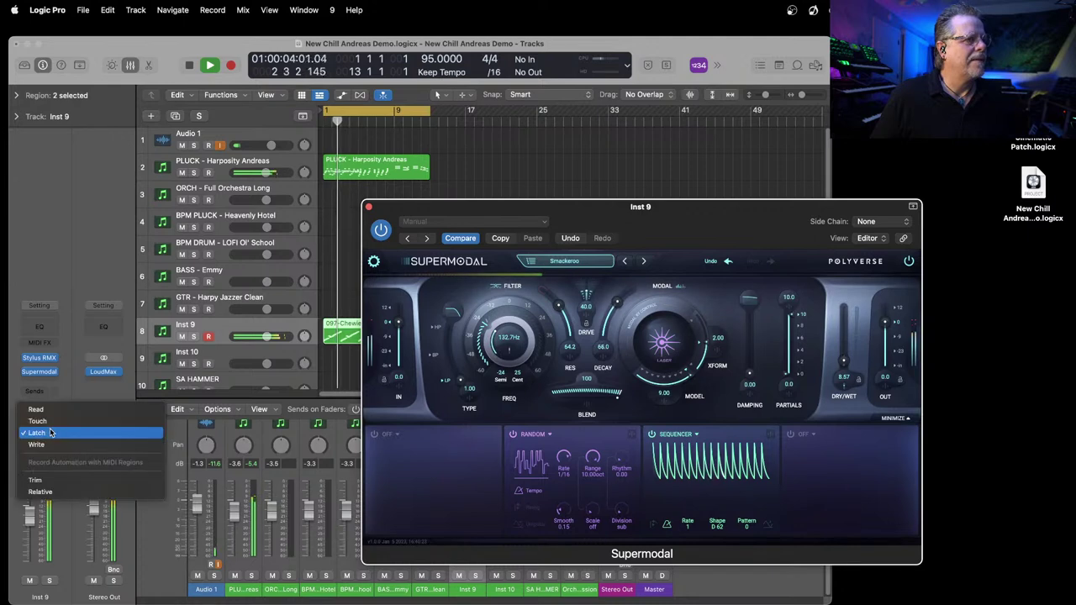
{"action": "left_click", "coordinate": [33, 411]}
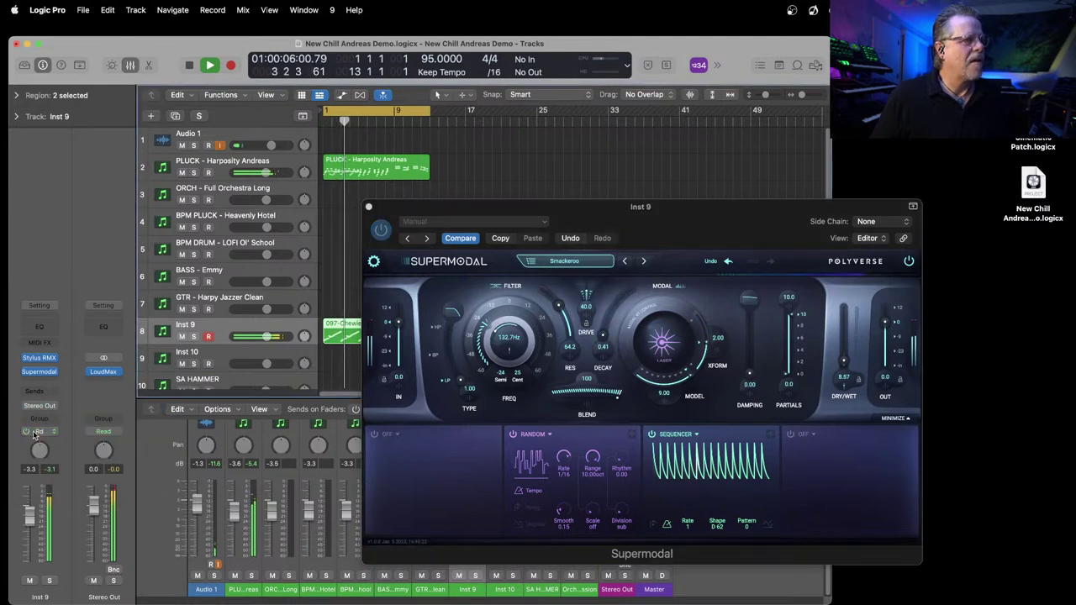
Step: Audition Supermodal's Honest to Dog, Pluckadoo and Bells in my head presets with the song playing, and load Clamsey
{"action": "left_click", "coordinate": [645, 262]}
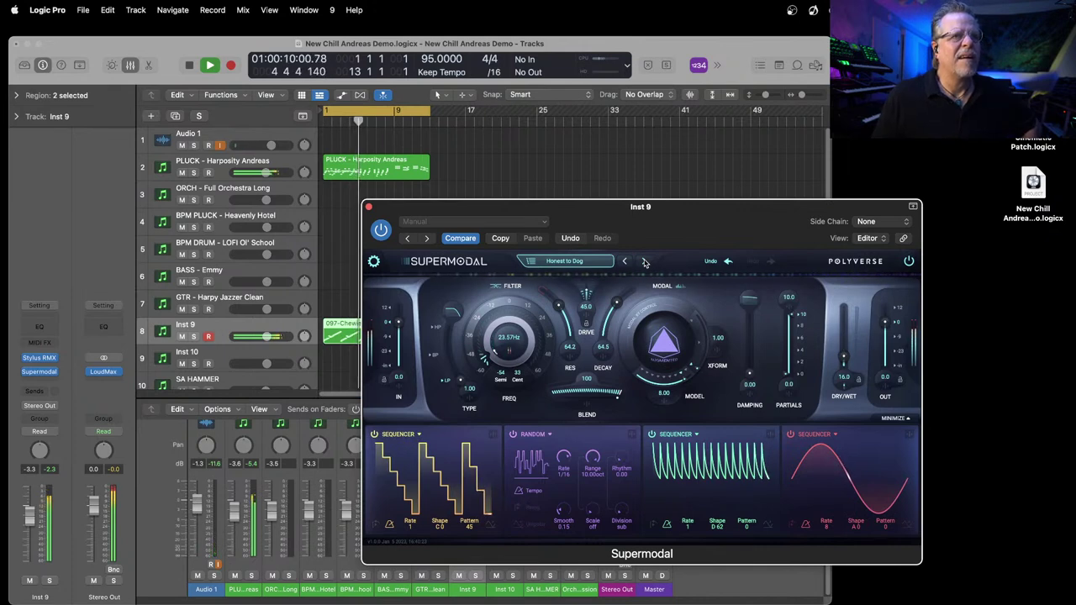
{"action": "left_click", "coordinate": [645, 262]}
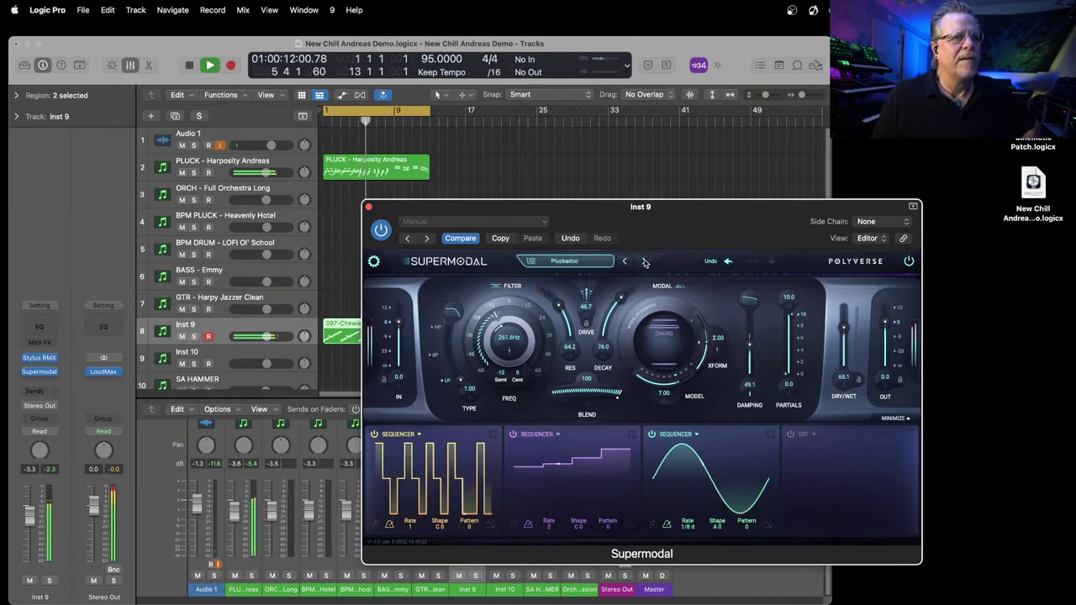
{"action": "left_click", "coordinate": [645, 262]}
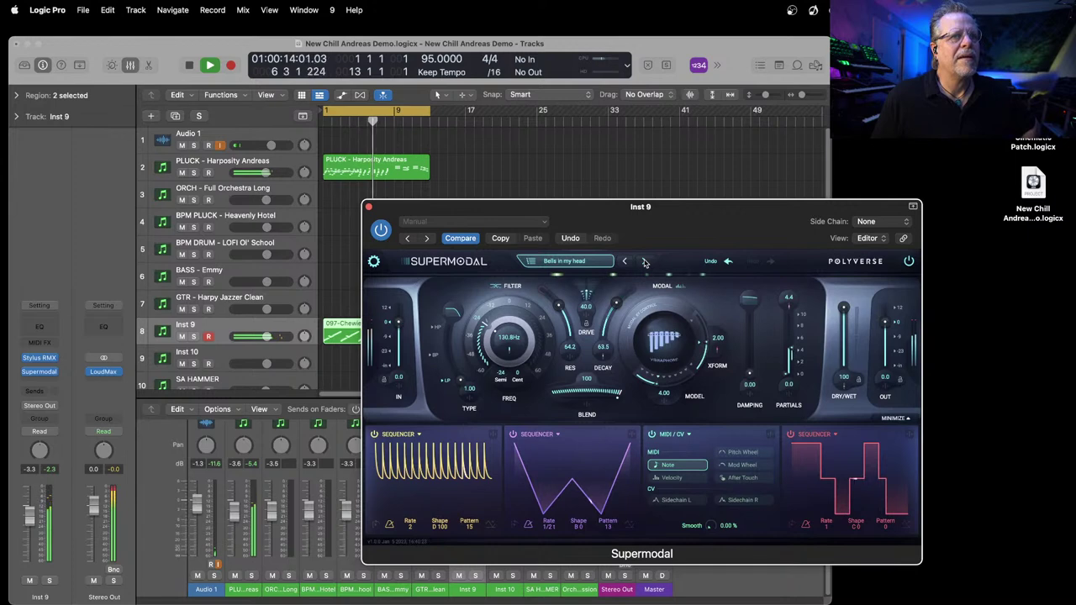
{"action": "left_click", "coordinate": [645, 263]}
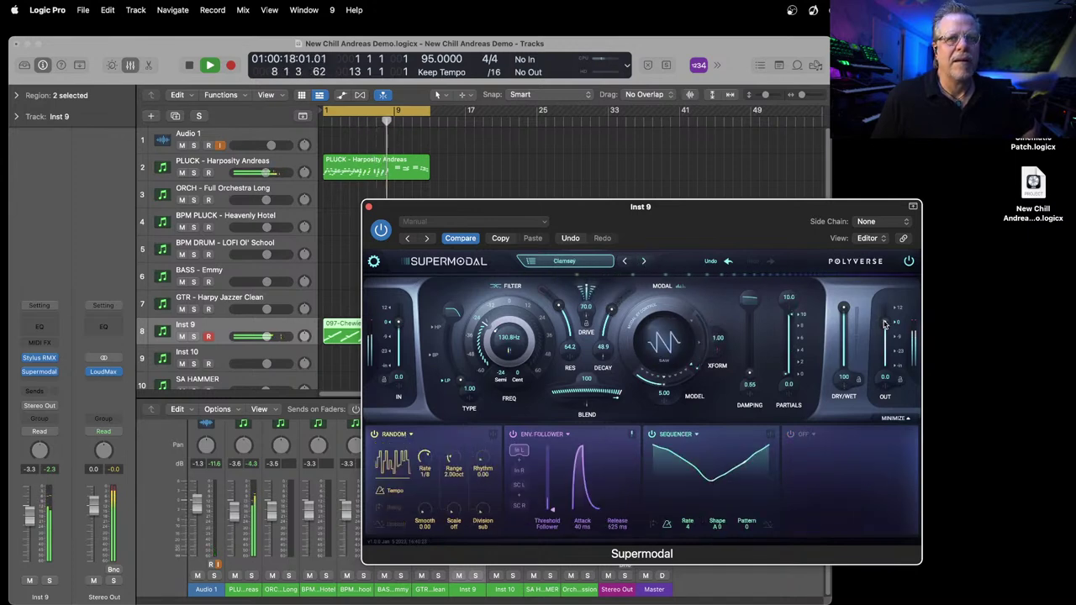
Step: Lower Supermodal's Dry/Wet mix on Inst 9 to about 29.7 while the song plays, and close the plug-in
{"action": "left_click_drag", "start_coordinate": [843, 308], "coordinate": [838, 360]}
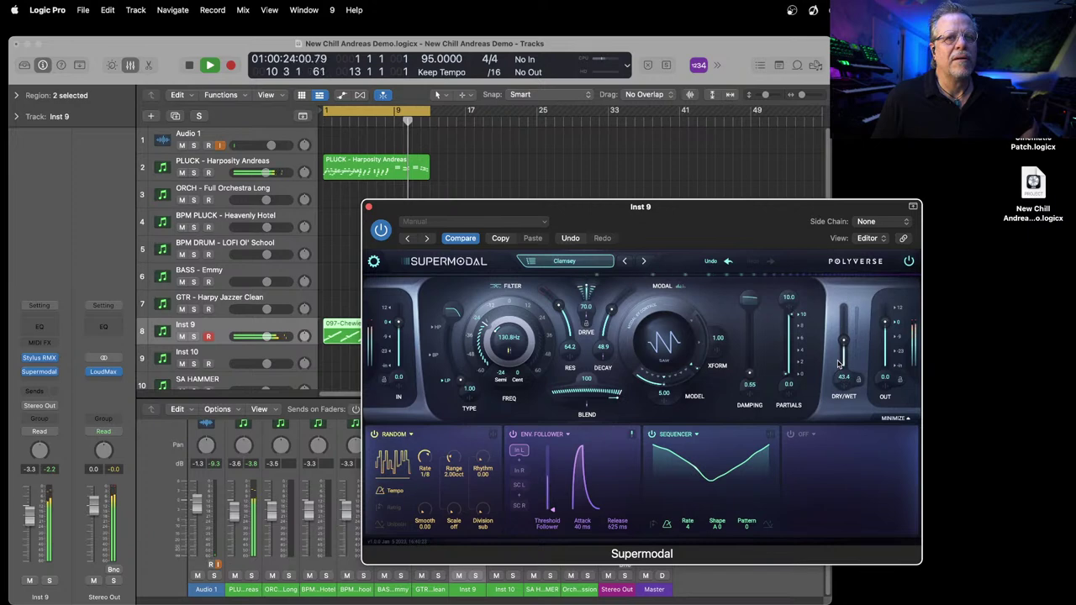
{"action": "left_click_drag", "start_coordinate": [775, 218], "coordinate": [605, 235]}
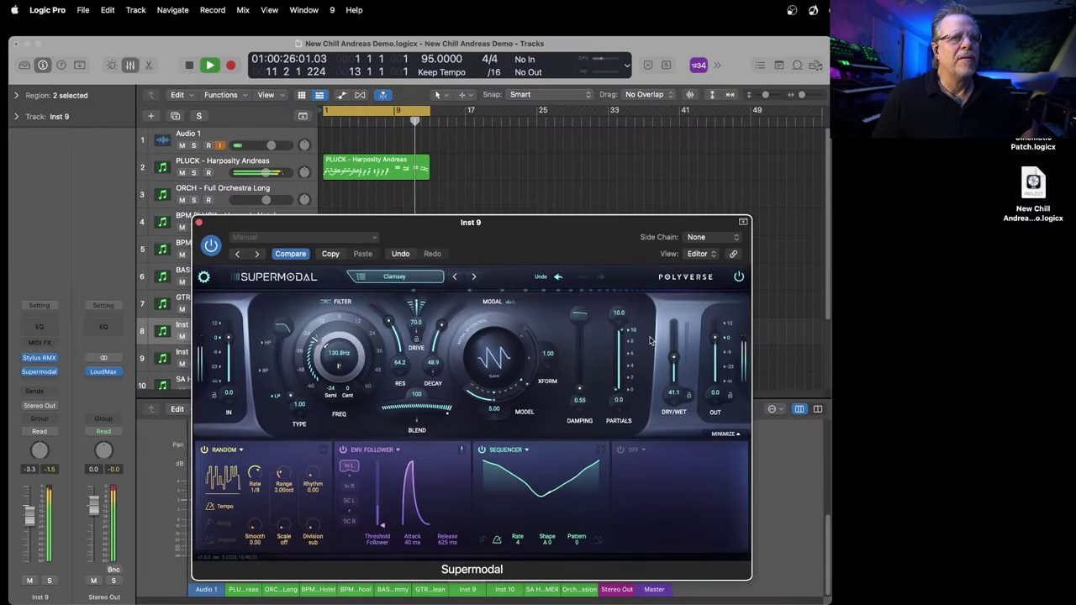
{"action": "left_click_drag", "start_coordinate": [672, 359], "coordinate": [672, 371]}
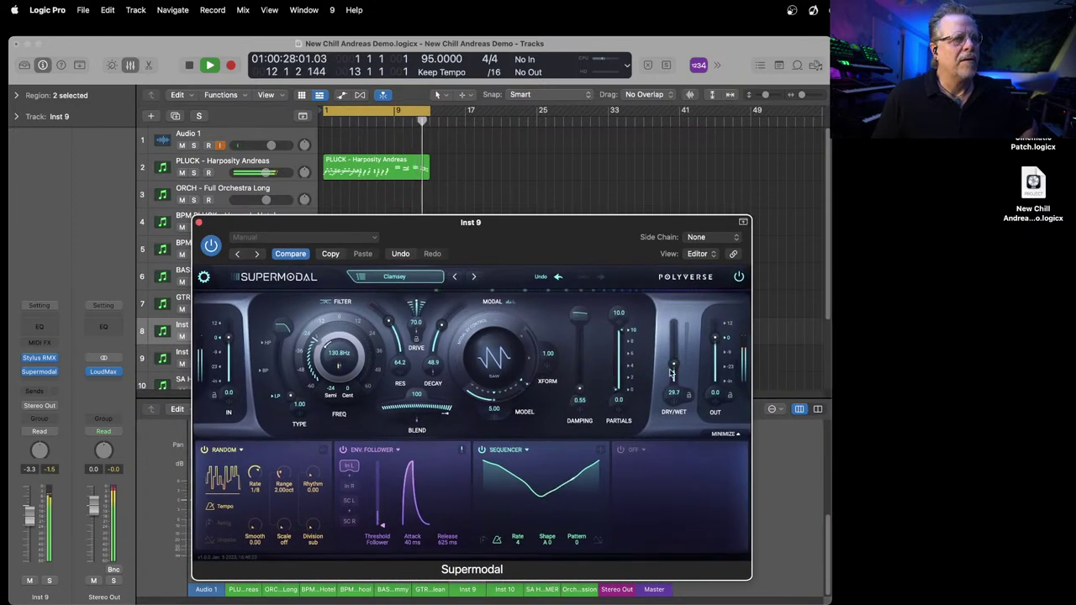
{"action": "left_click", "coordinate": [198, 224]}
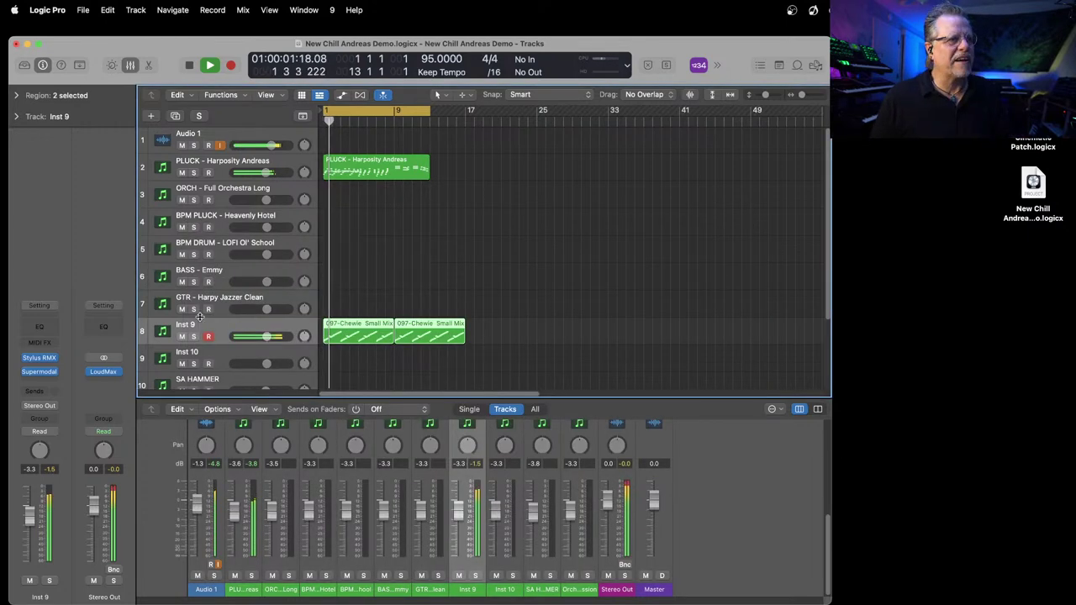
Step: Insert a stereo Single Band EQ after Supermodal on Inst 9 and set its Low Cut frequency to about 1740 Hz
{"action": "left_click", "coordinate": [42, 384]}
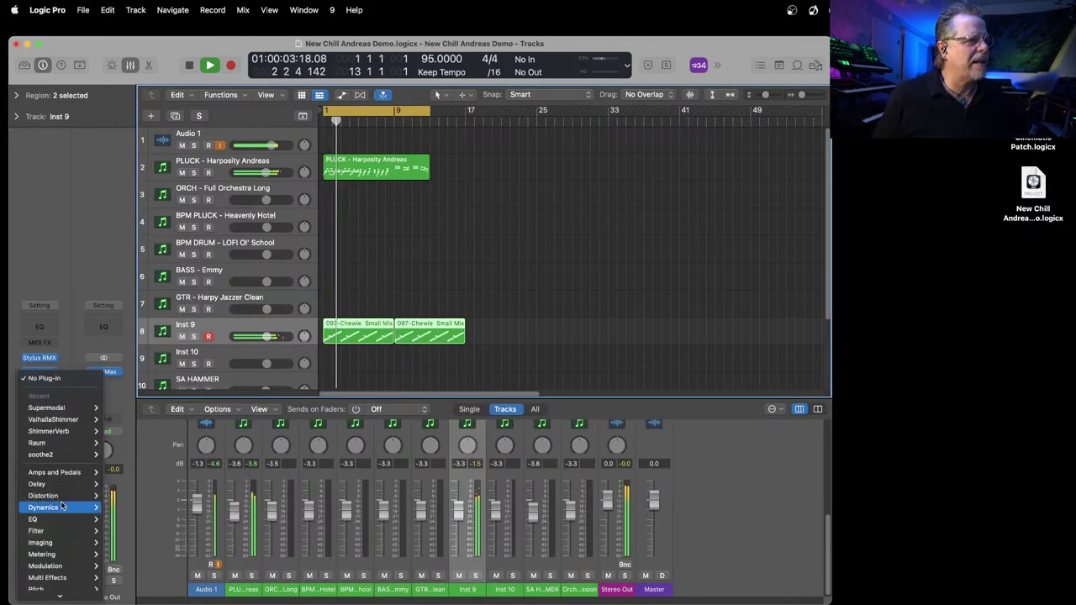
{"action": "scroll", "coordinate": [63, 495], "scroll_direction": "down", "scroll_amount": 3}
{"action": "mouse_move", "coordinate": [56, 469]}
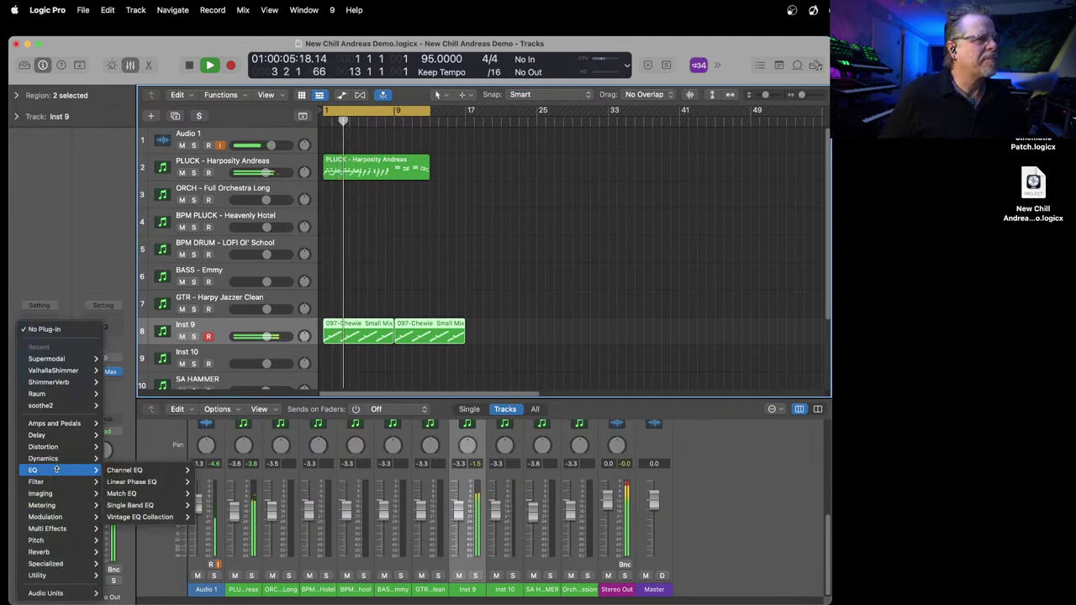
{"action": "mouse_move", "coordinate": [139, 517]}
{"action": "mouse_move", "coordinate": [201, 519]}
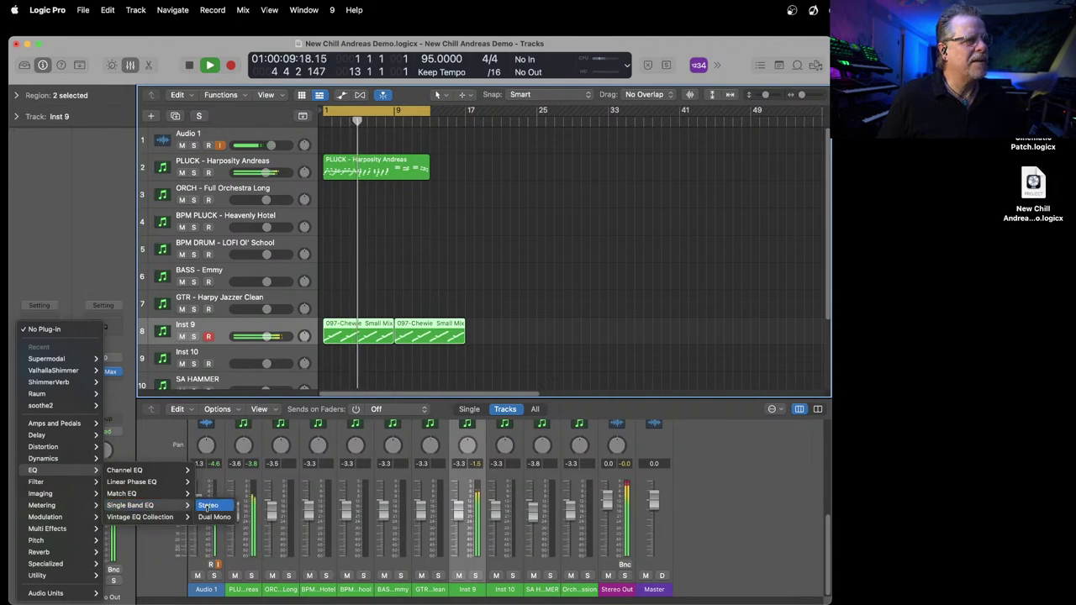
{"action": "left_click", "coordinate": [207, 506]}
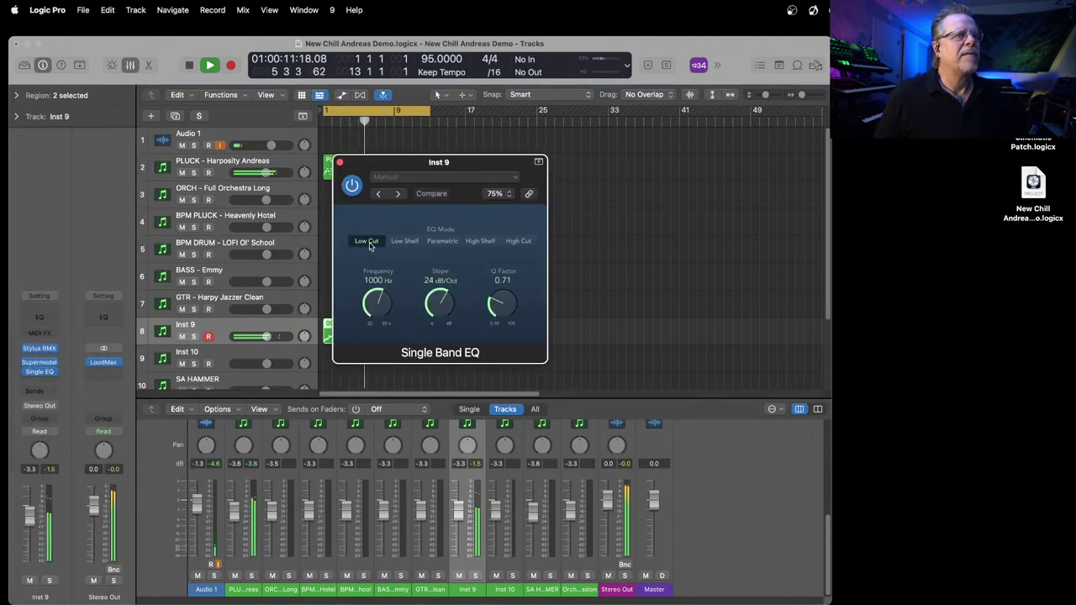
{"action": "left_click_drag", "start_coordinate": [375, 305], "coordinate": [375, 299]}
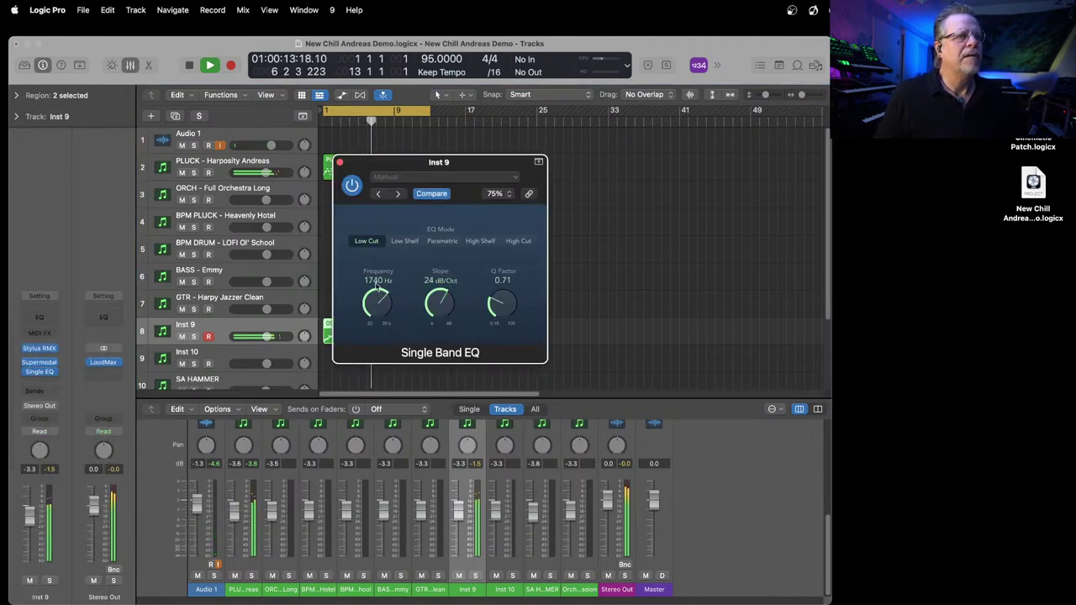
{"action": "left_click", "coordinate": [340, 162]}
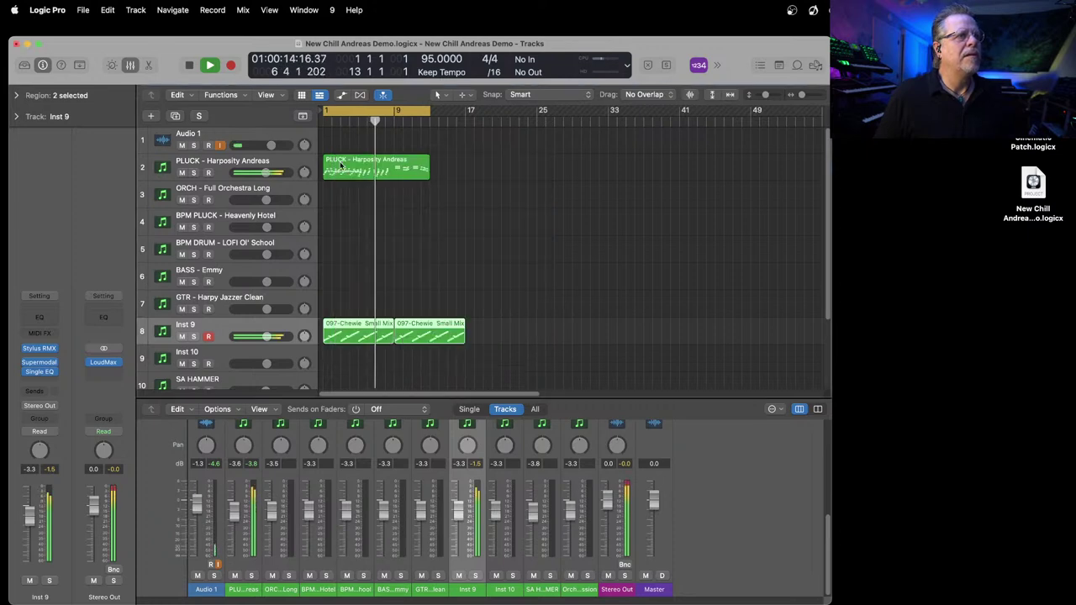
Step: Add a ChromaVerb reverb after the Single Band EQ on Inst 9 and load its Drums Ambience preset
{"action": "left_click", "coordinate": [49, 381]}
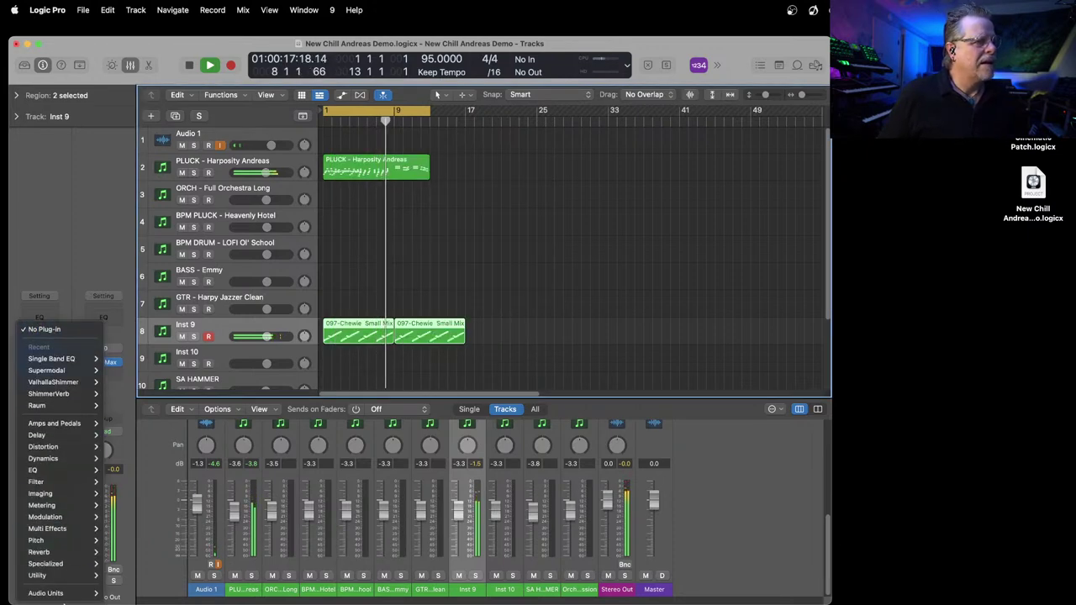
{"action": "mouse_move", "coordinate": [51, 552]}
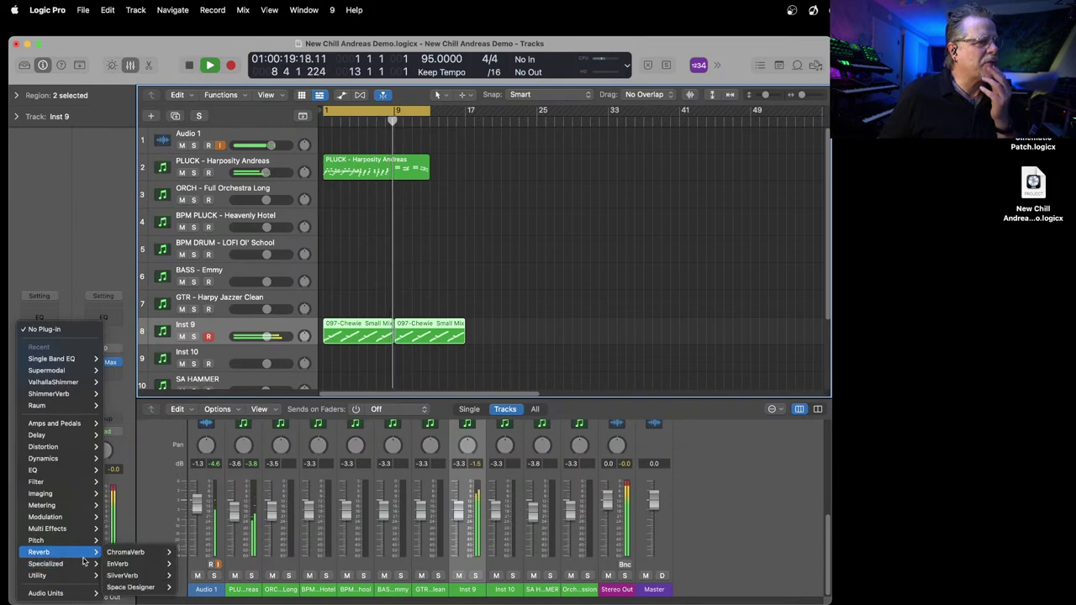
{"action": "mouse_move", "coordinate": [126, 563]}
{"action": "left_click", "coordinate": [190, 552]}
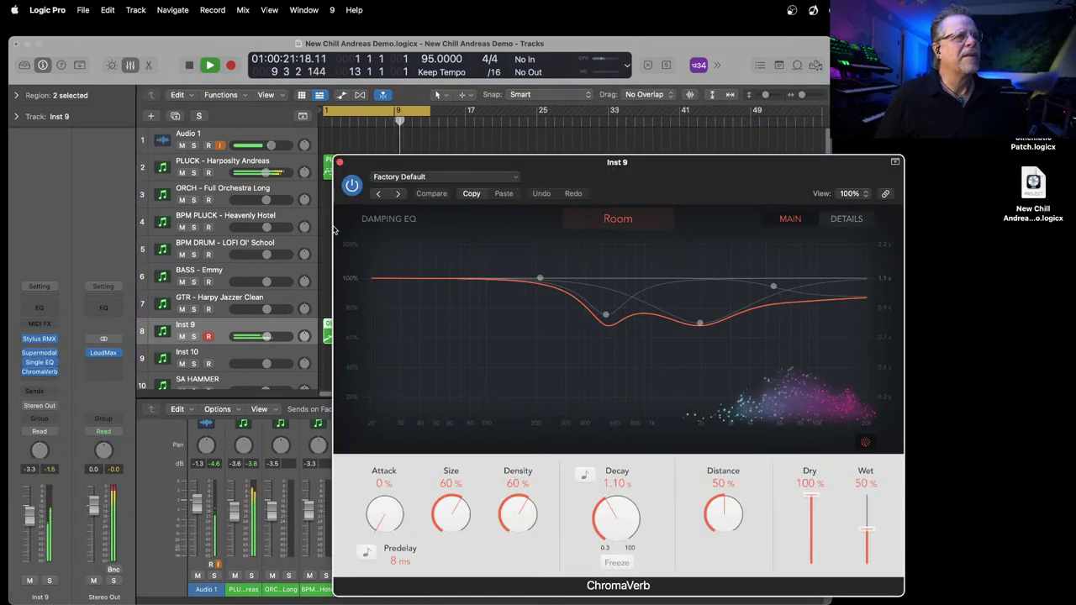
{"action": "left_click", "coordinate": [445, 192]}
{"action": "left_click_drag", "start_coordinate": [596, 181], "coordinate": [461, 152]}
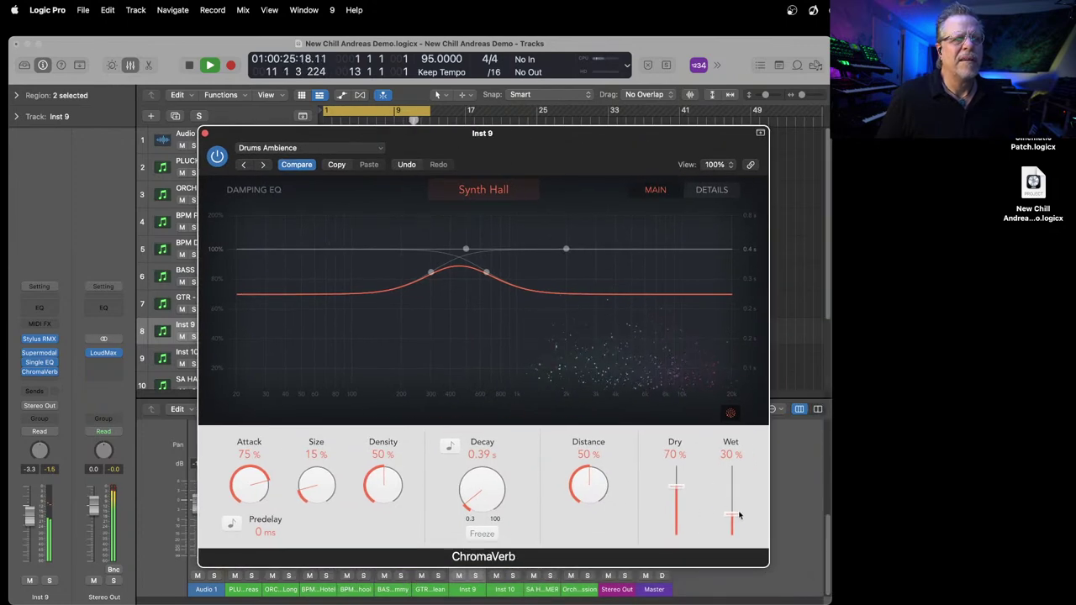
{"action": "left_click", "coordinate": [205, 134]}
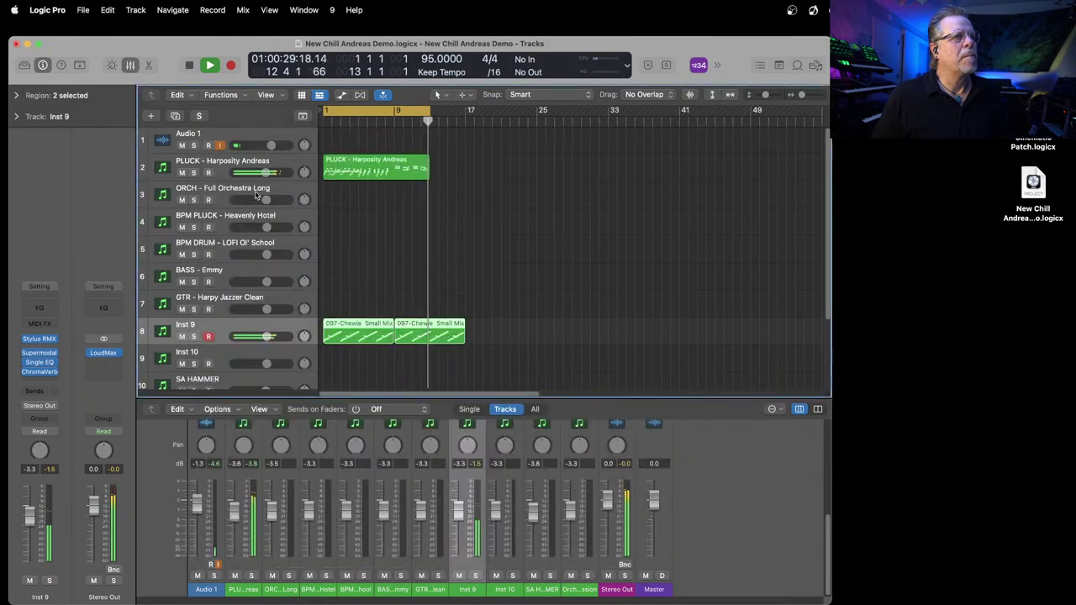
Step: Save the GTR - Harpy Jazzer Clean track's Unify patch as BASS - Harpy Tonk, changing the comment's last line to "Made in a livestream demo writing hang out"
{"action": "left_click", "coordinate": [269, 301]}
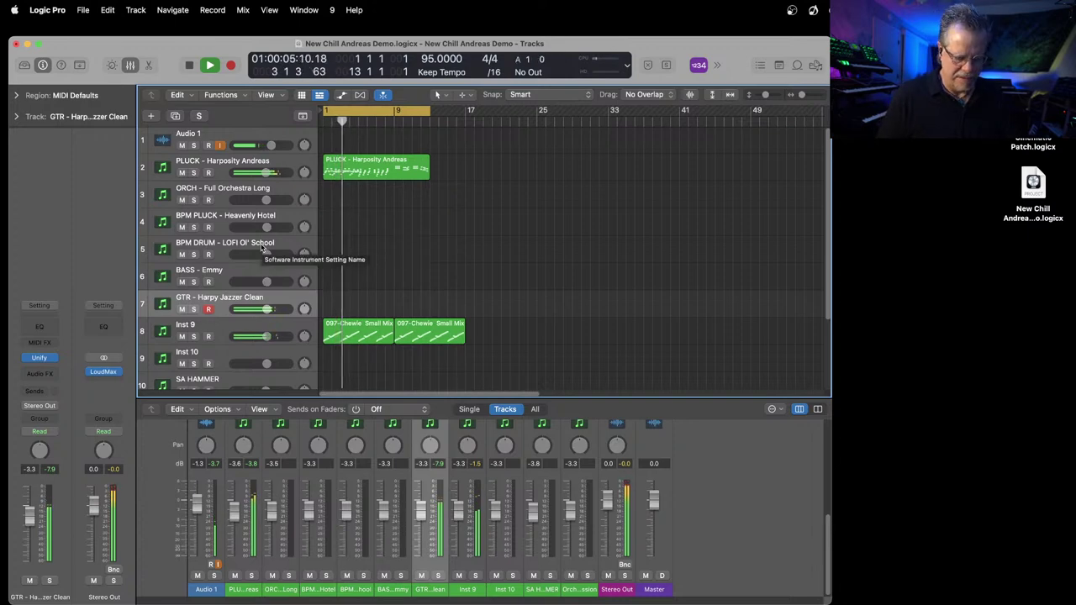
{"action": "key", "text": "space"}
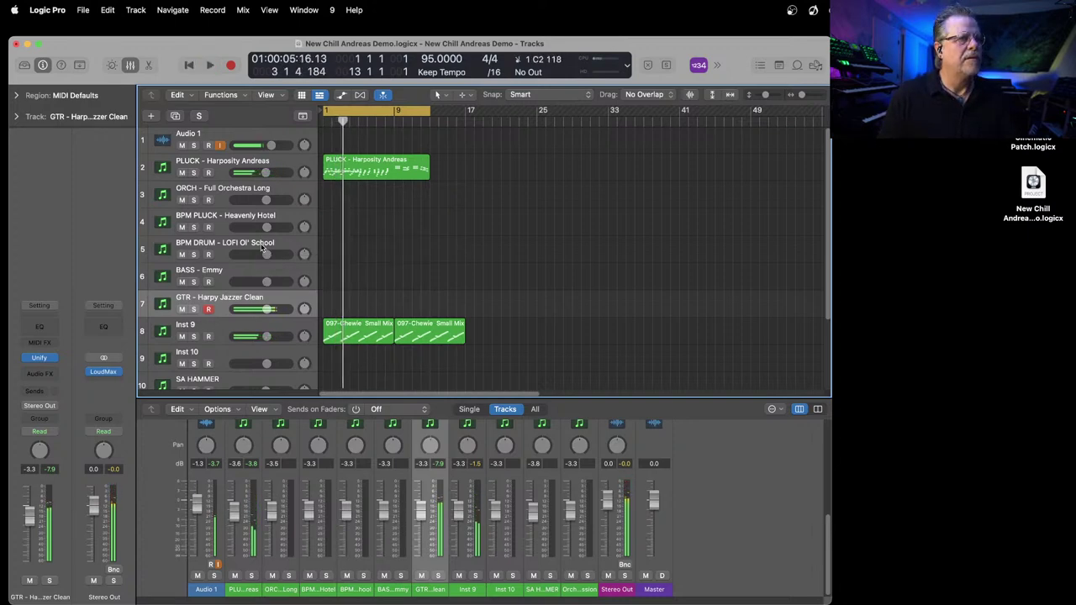
{"action": "left_click", "coordinate": [38, 360]}
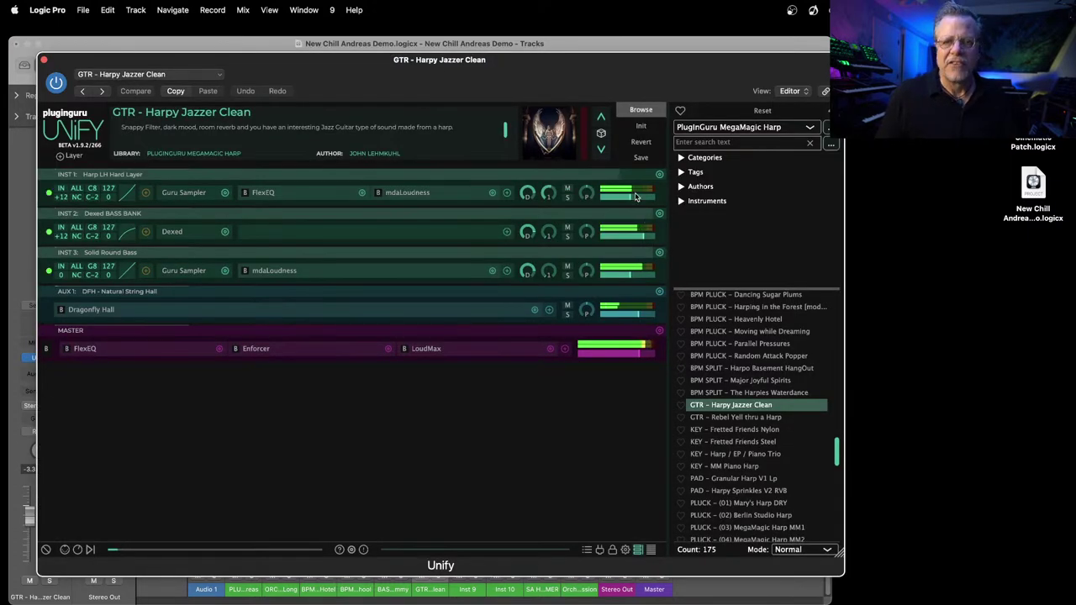
{"action": "left_click", "coordinate": [640, 160]}
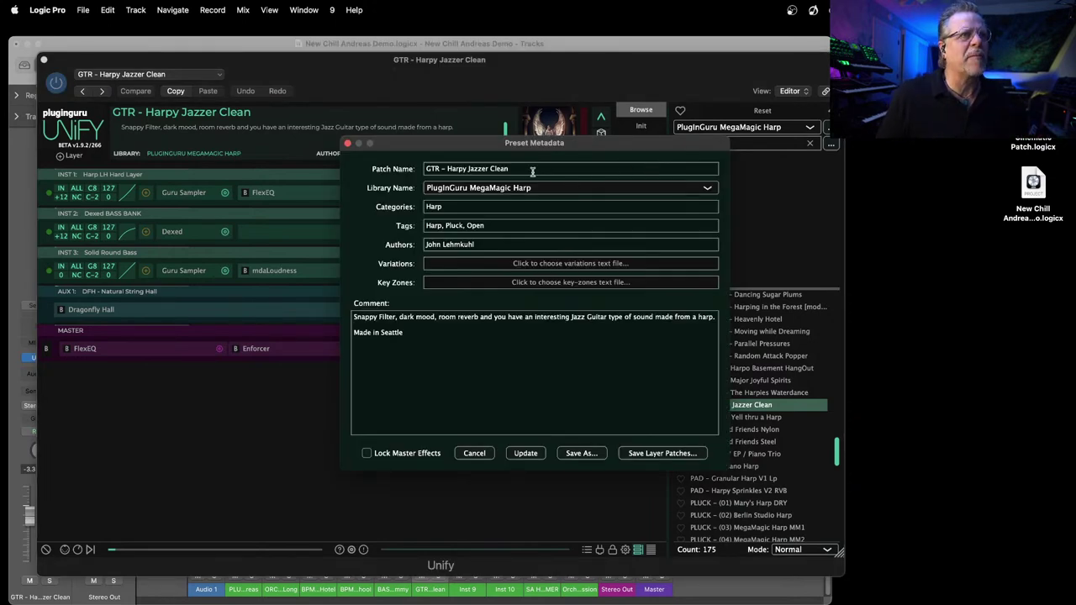
{"action": "left_click", "coordinate": [482, 163]}
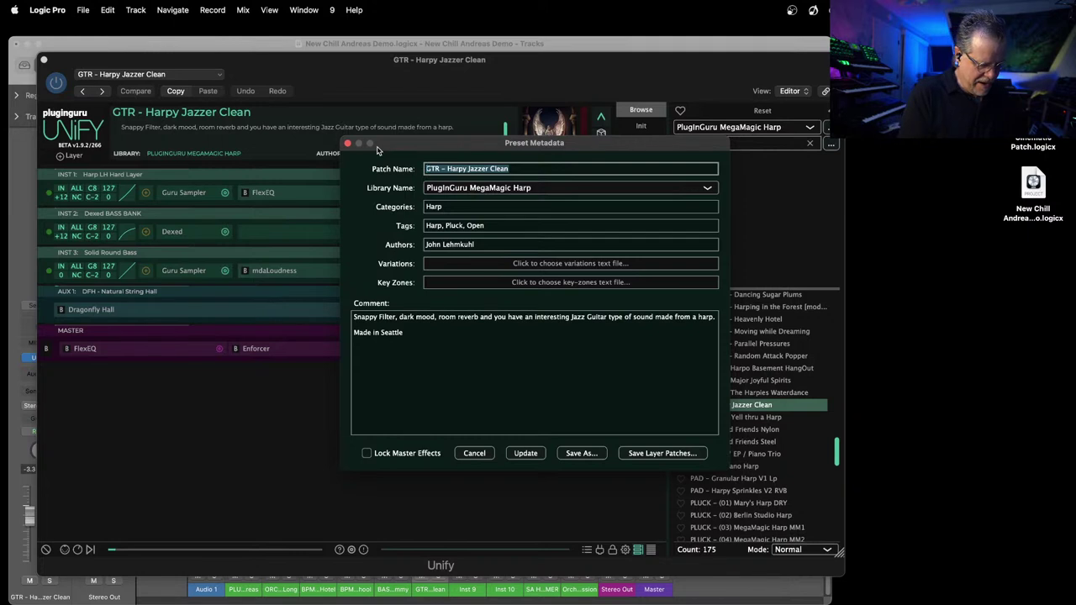
{"action": "type", "text": "BASS - Harpy Tonk"}
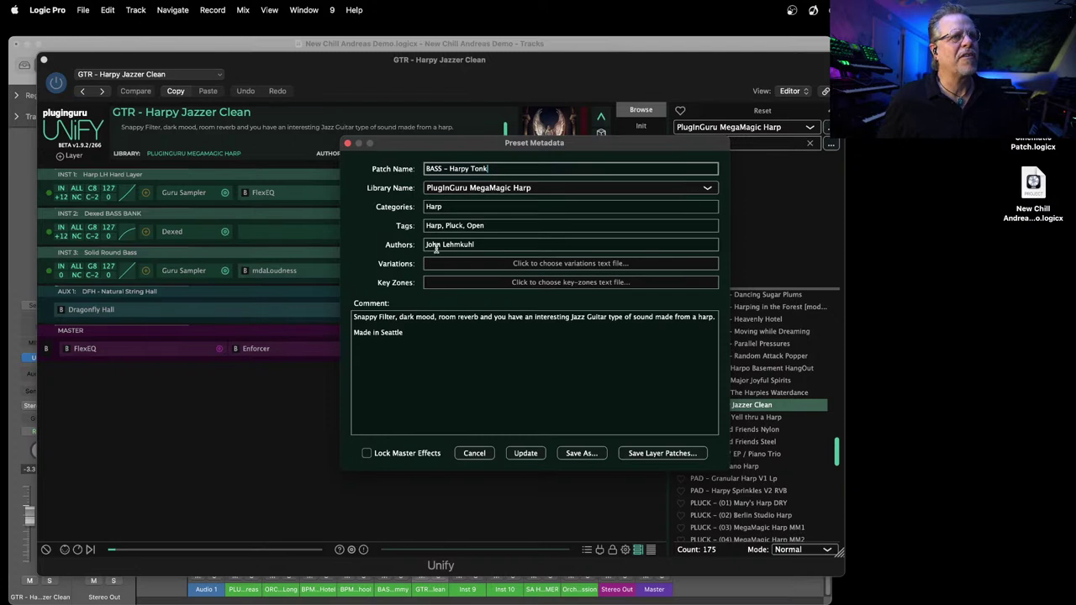
{"action": "left_click", "coordinate": [428, 326]}
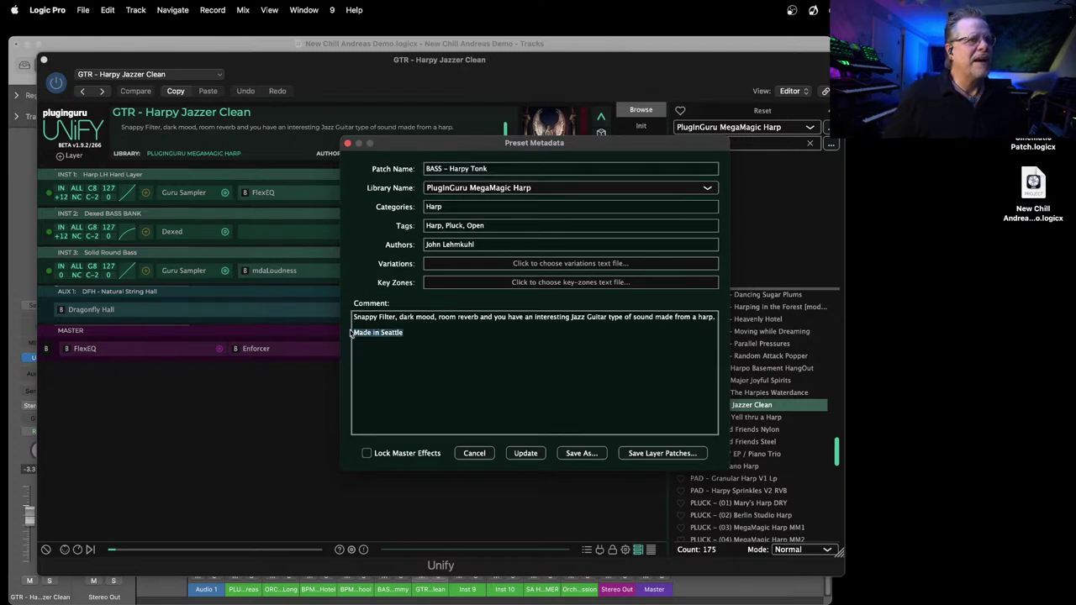
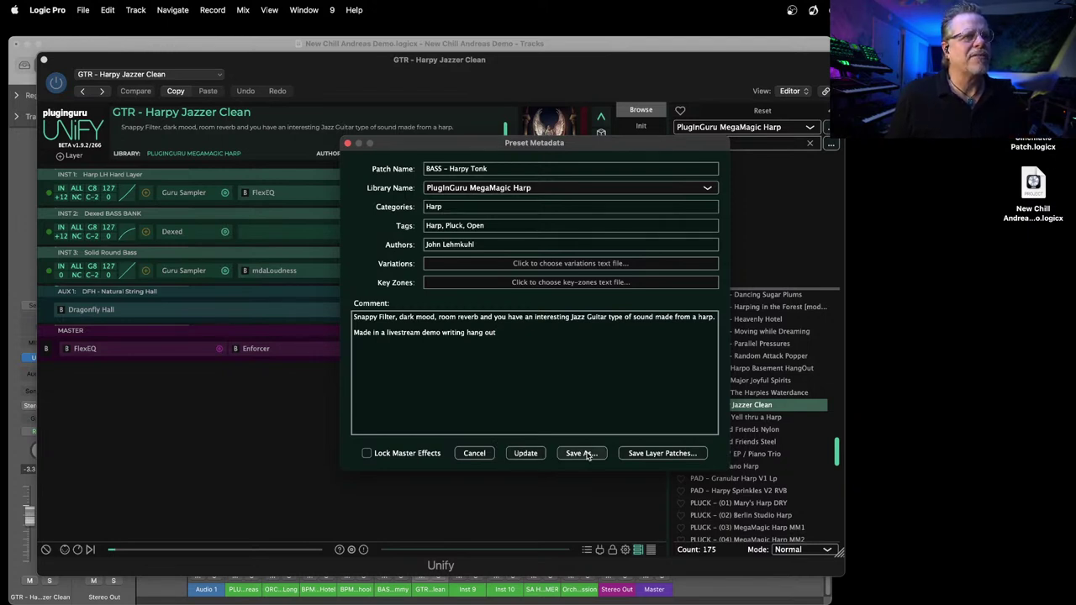
{"action": "left_click", "coordinate": [582, 453]}
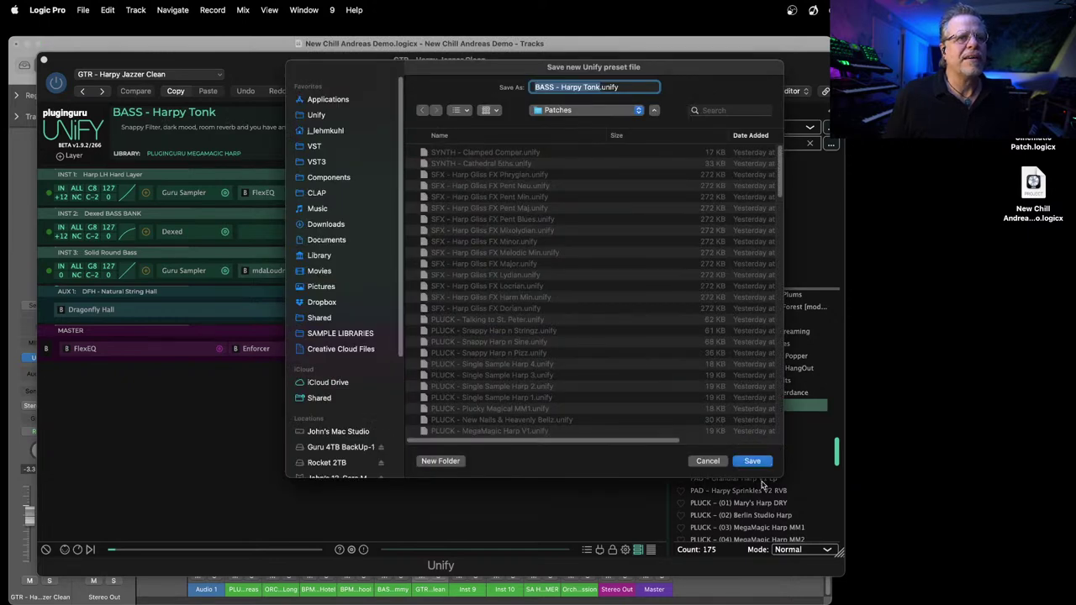
{"action": "left_click", "coordinate": [753, 461]}
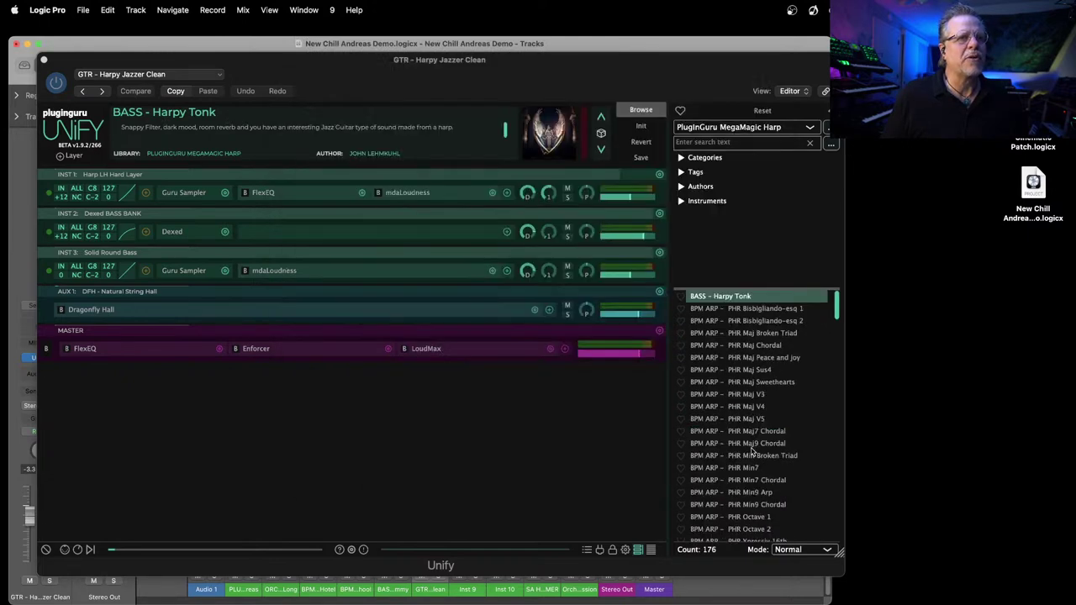
Step: Add the Bonus tag to the BASS - Harpy Tonk patch's metadata, update the patch and close Unify
{"action": "left_click", "coordinate": [639, 157]}
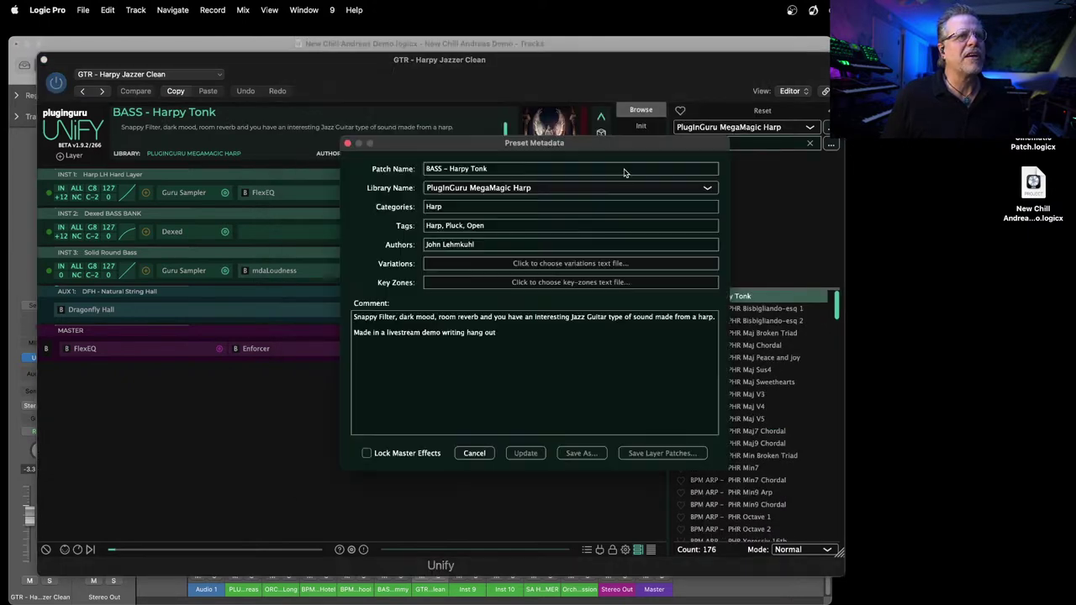
{"action": "left_click", "coordinate": [510, 227]}
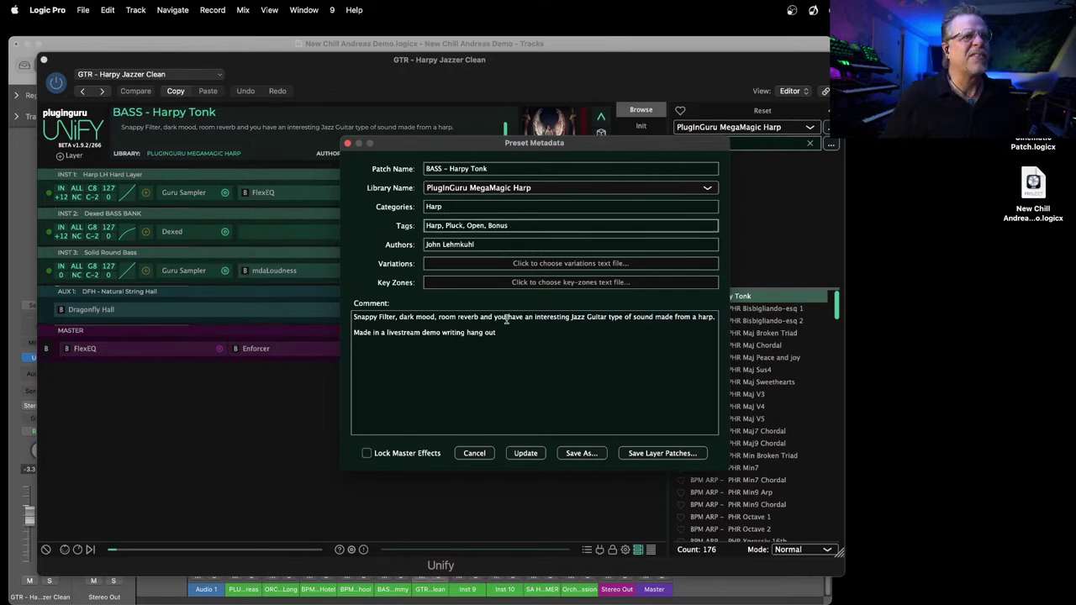
{"action": "left_click", "coordinate": [527, 454]}
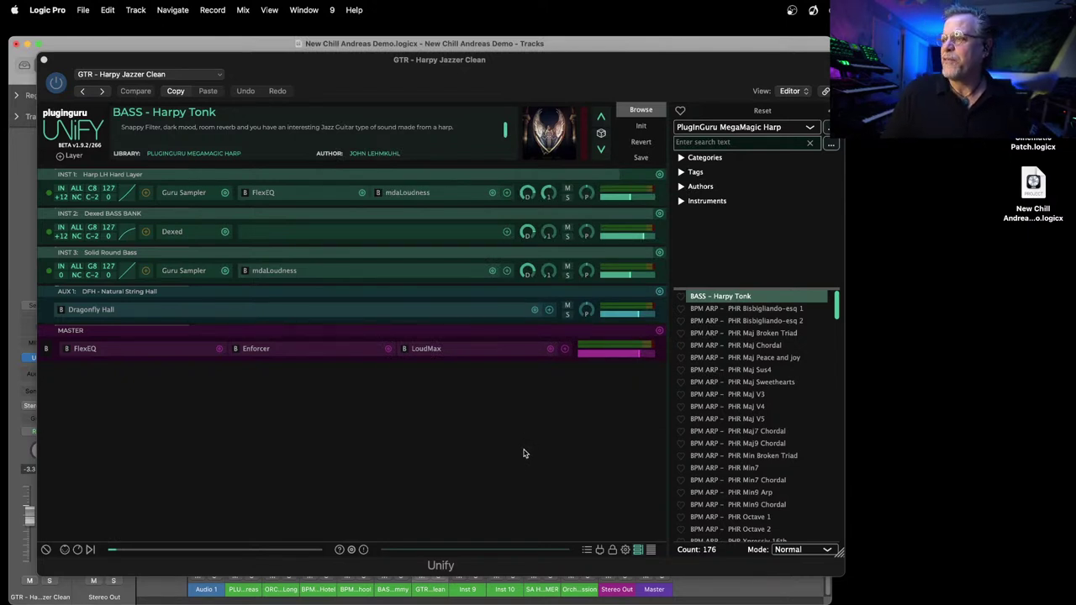
{"action": "left_click", "coordinate": [45, 59]}
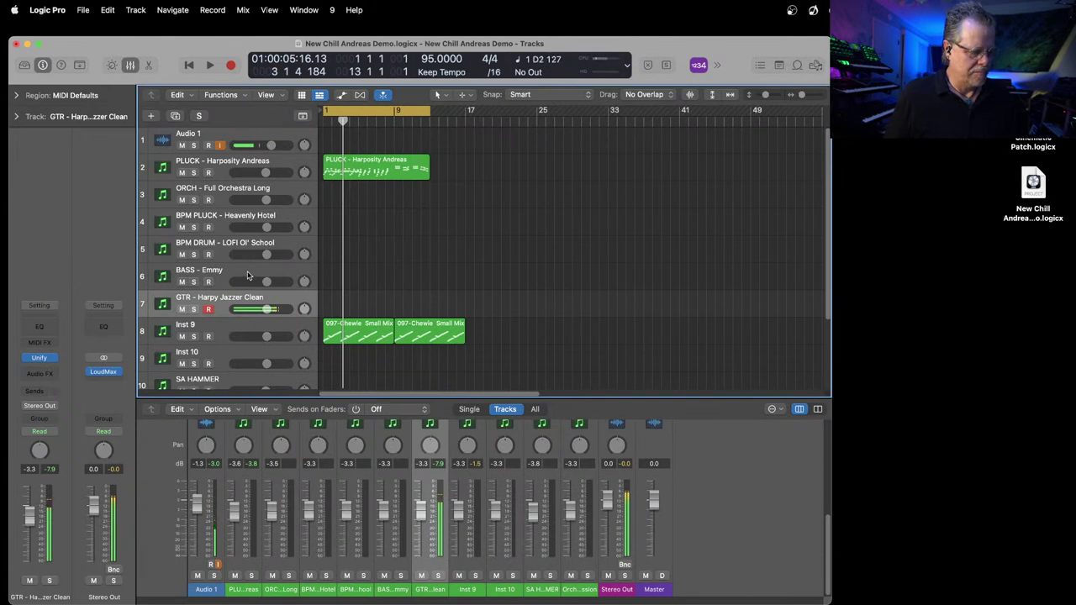
Step: Audition the Harpy Tonk bass over the song, and examine the Guru Sampler settings of its Solid Round Bass layer in Unify
{"action": "key", "text": "space"}
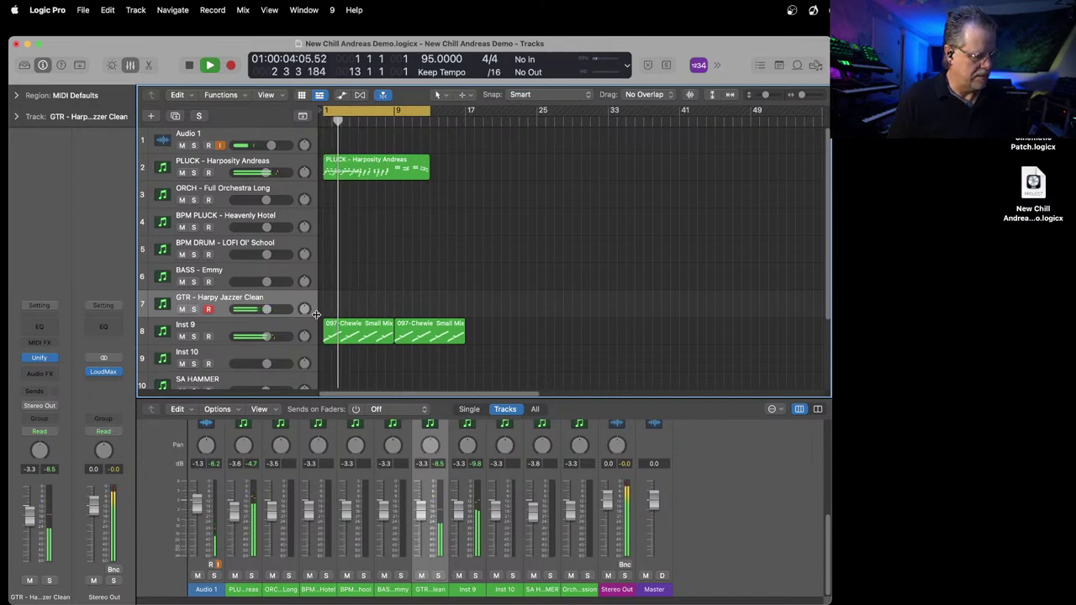
{"action": "key", "text": "space"}
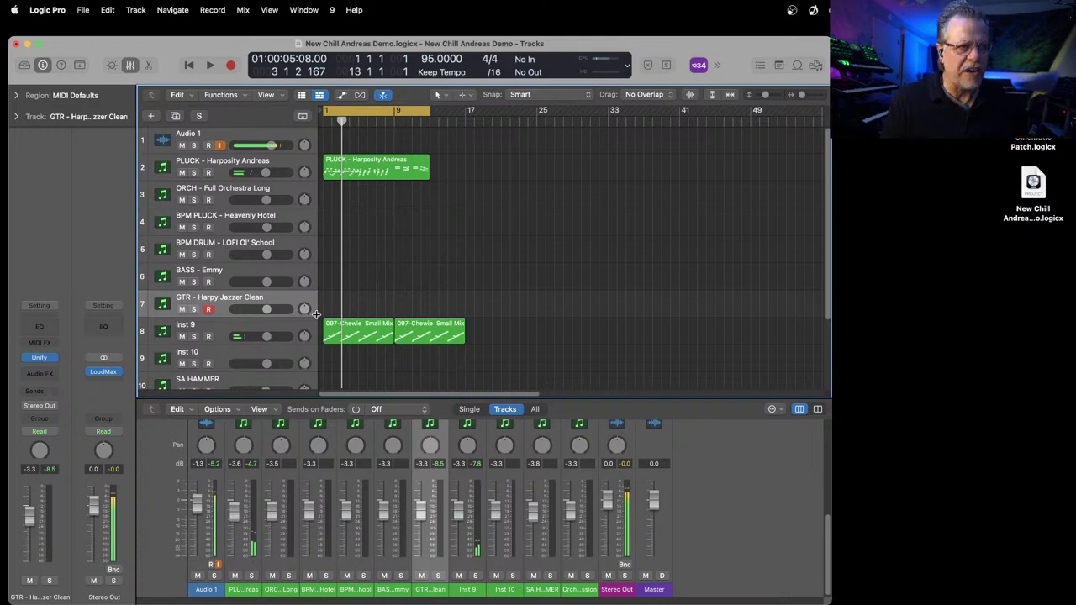
{"action": "left_click", "coordinate": [47, 361]}
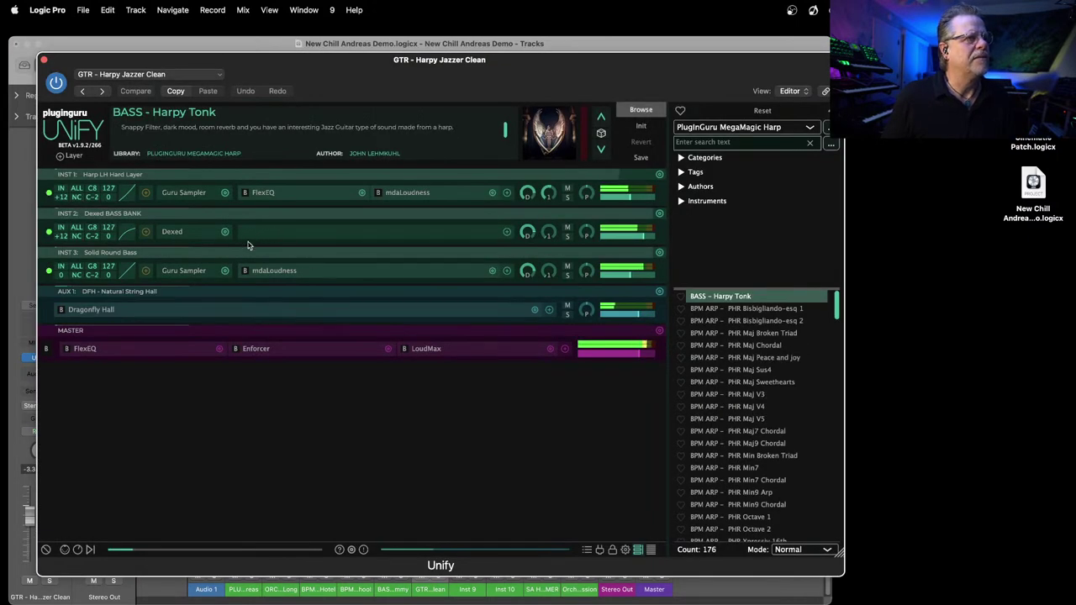
{"action": "double_click", "coordinate": [185, 274]}
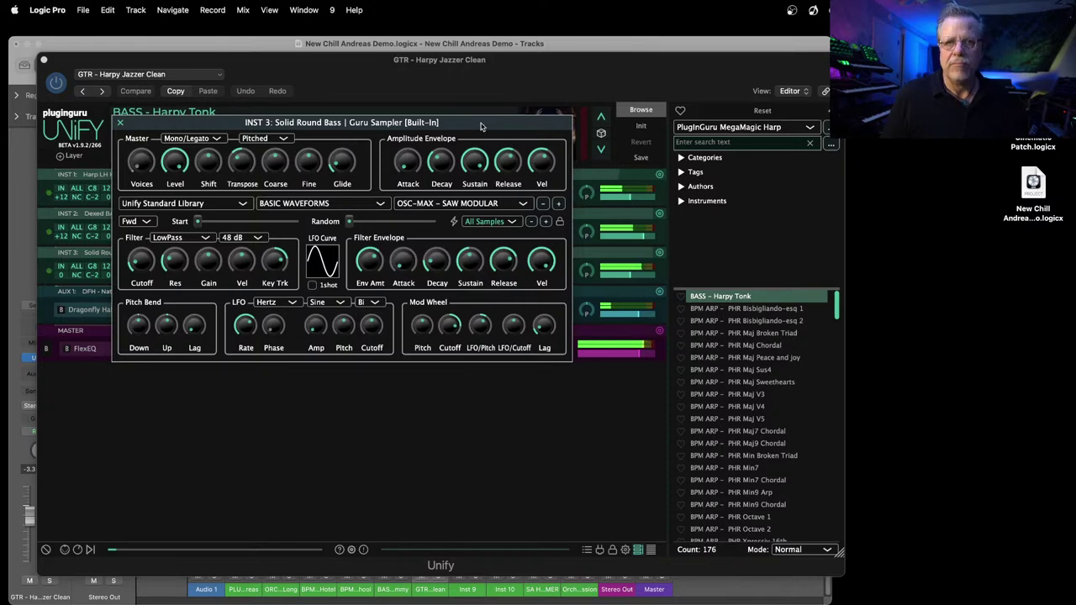
{"action": "left_click", "coordinate": [121, 124]}
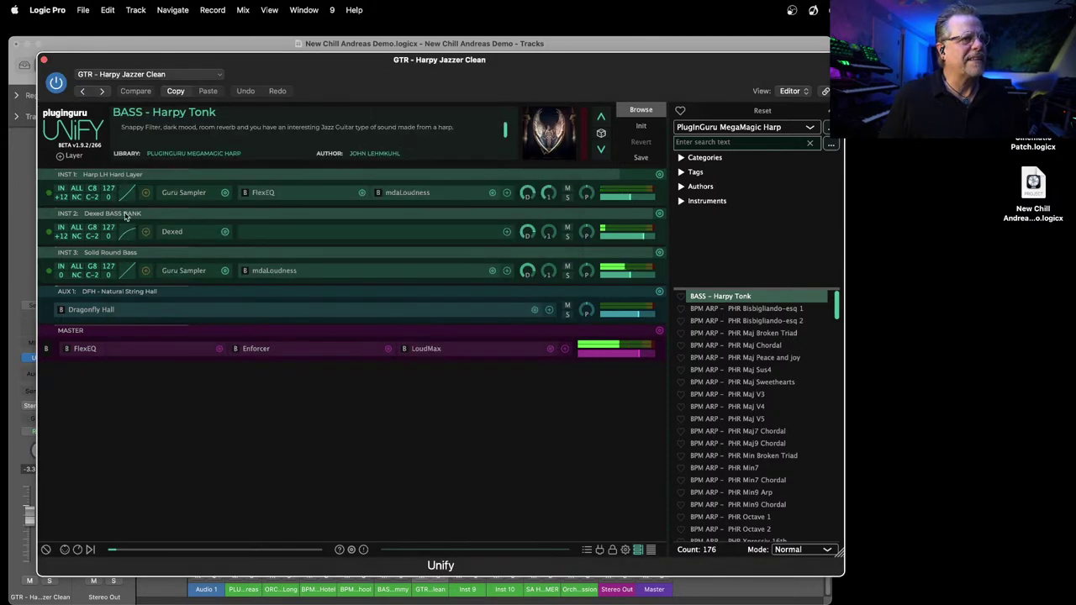
{"action": "left_click", "coordinate": [45, 61]}
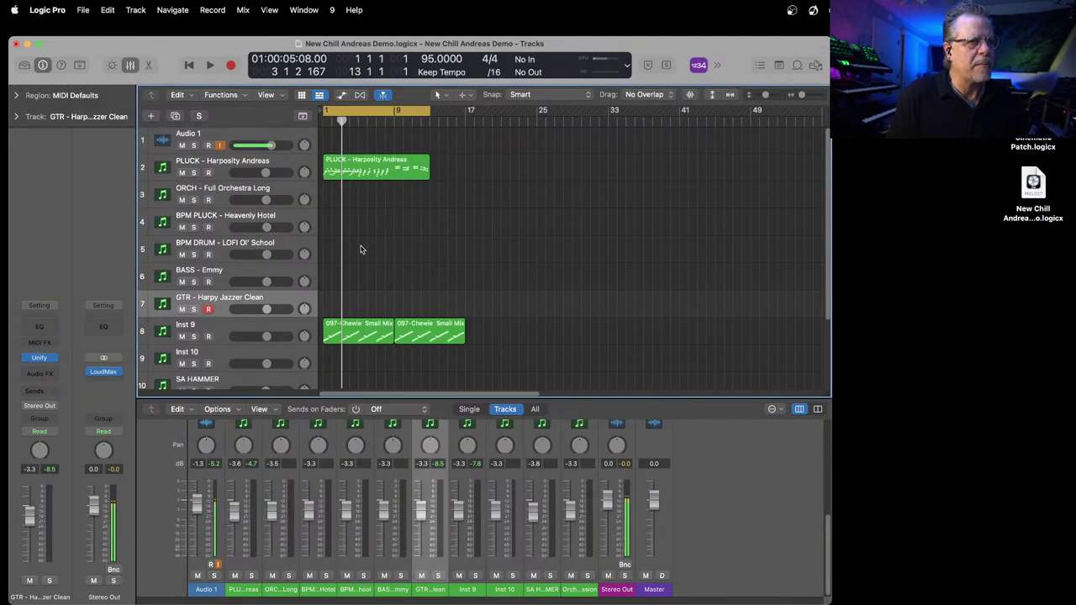
Step: Play the song from the beginning to try out a bass line with the Harpy Tonk patch, stopping at bar 9
{"action": "key", "text": "space"}
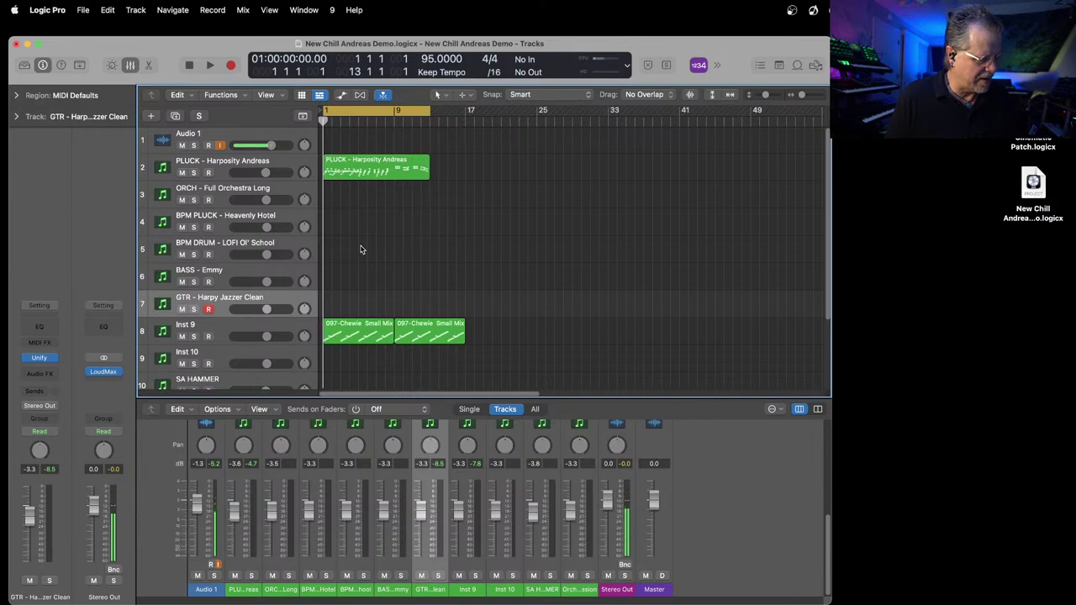
{"action": "key", "text": "space"}
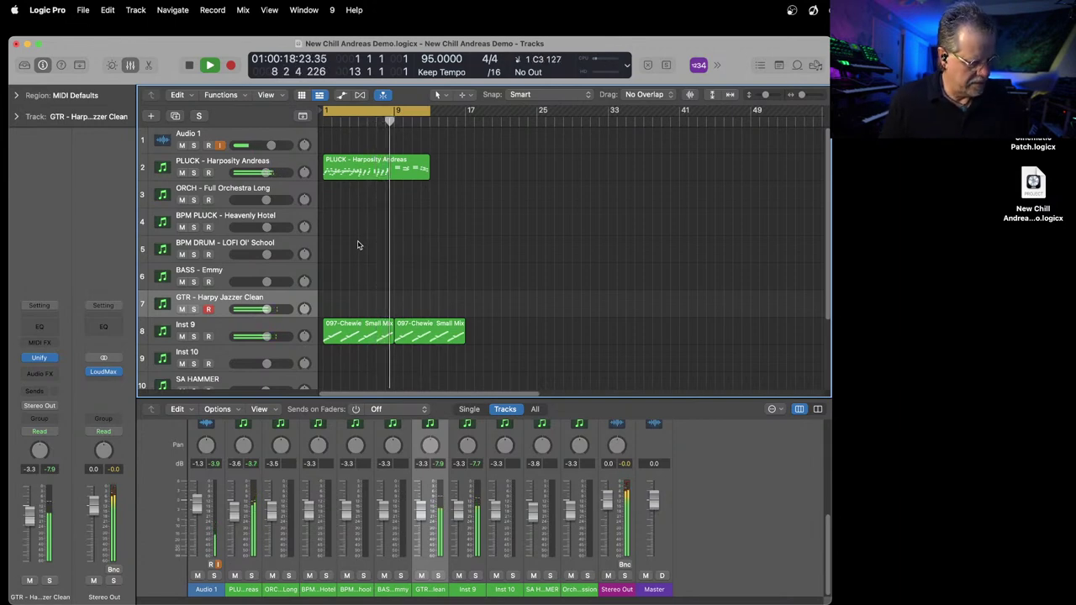
{"action": "key", "text": "space"}
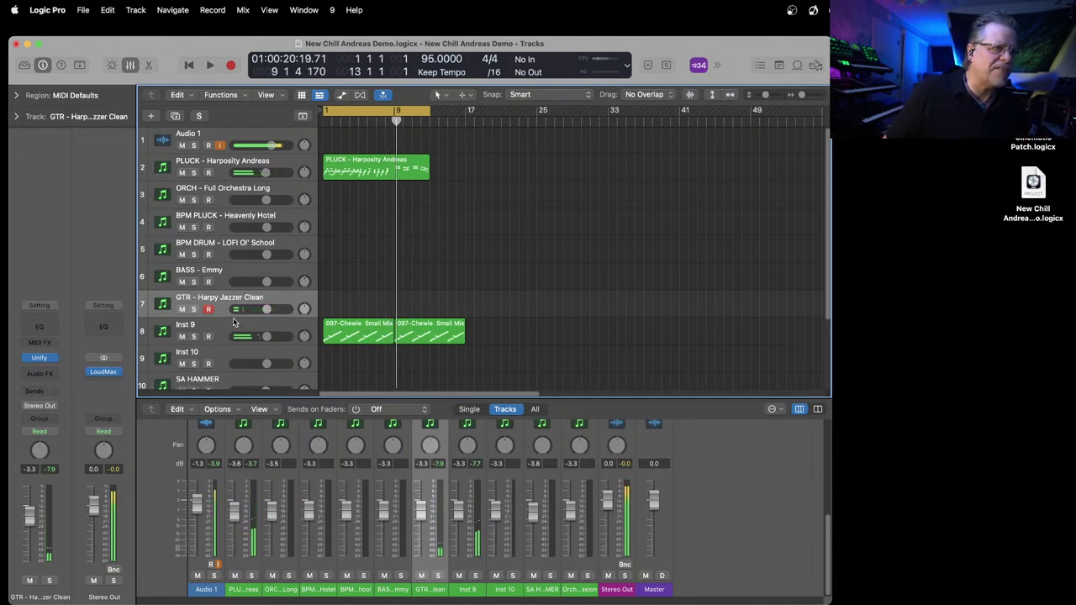
Step: Examine the Dexed layer and the Solid Round Bass layer's Guru Sampler settings in the Harpy Tonk patch, and close Unify
{"action": "left_click", "coordinate": [38, 357]}
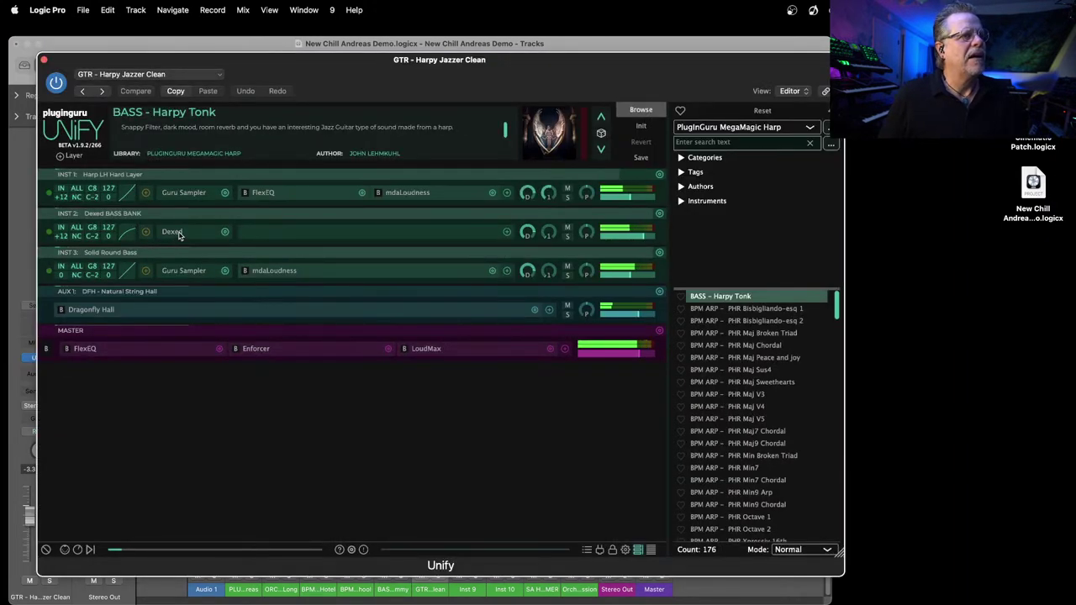
{"action": "left_click", "coordinate": [178, 233]}
{"action": "key", "text": "super+w"}
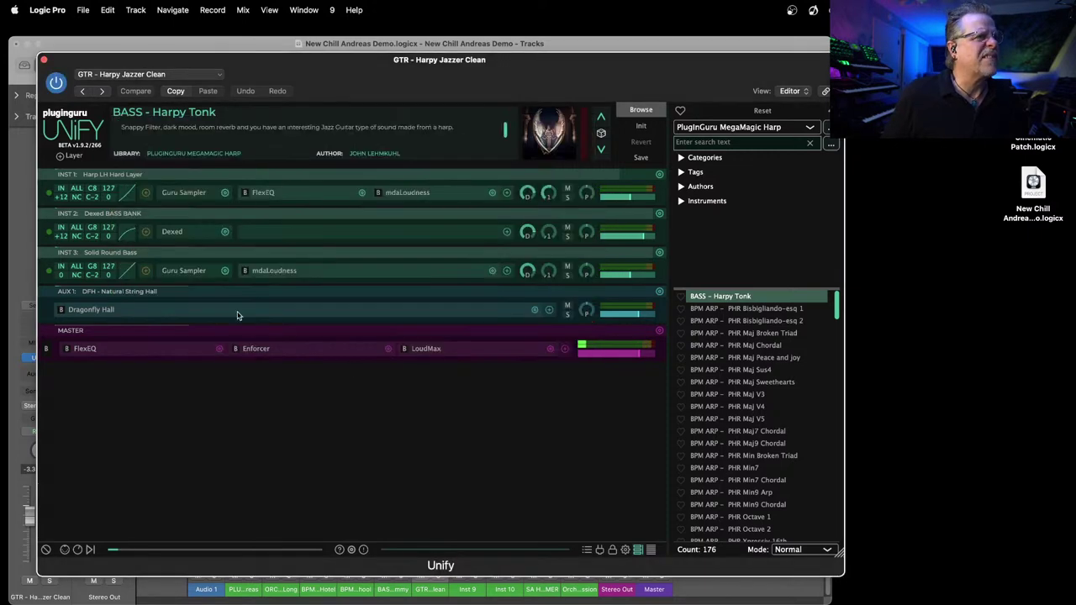
{"action": "left_click", "coordinate": [184, 273]}
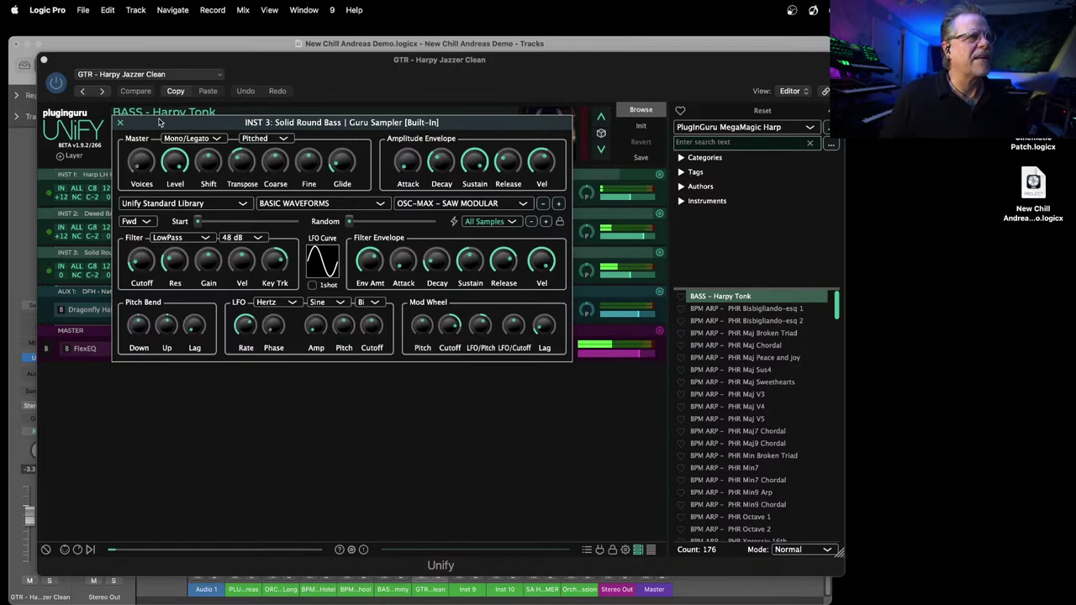
{"action": "left_click", "coordinate": [120, 123]}
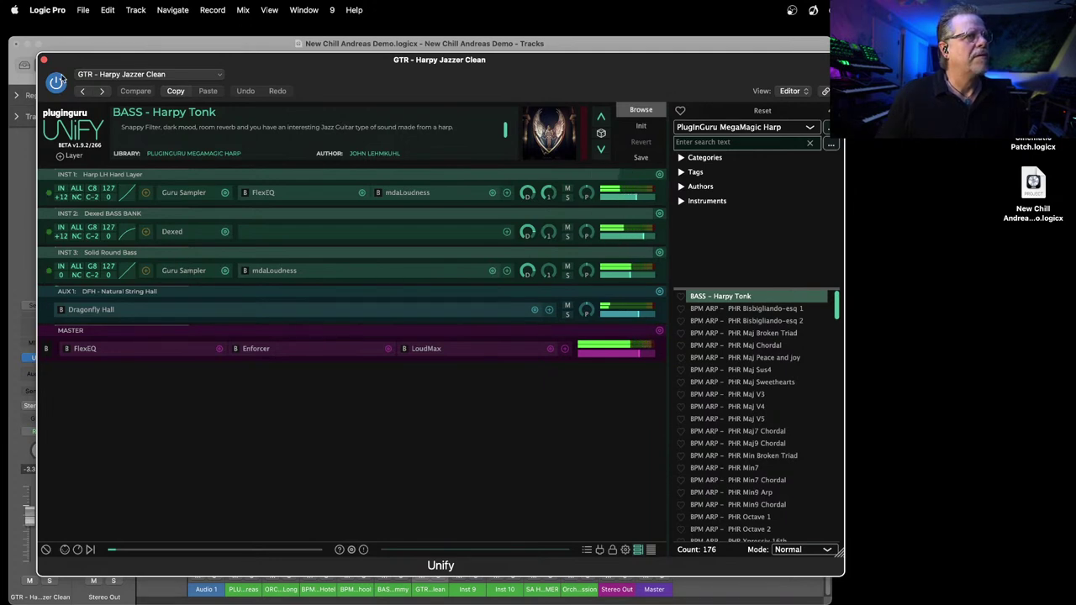
{"action": "left_click", "coordinate": [45, 59]}
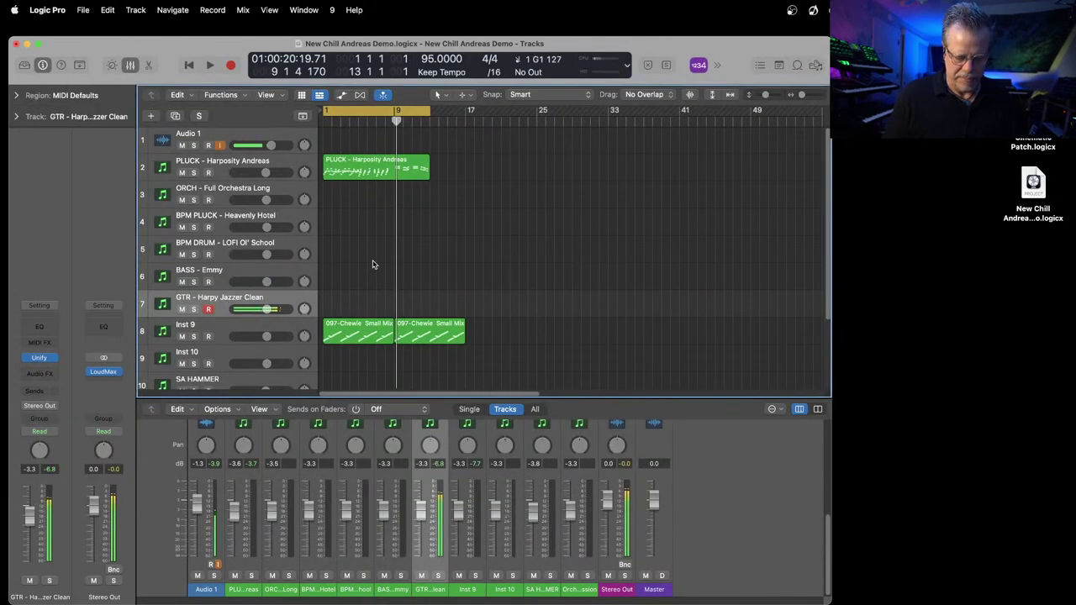
Step: Record the bass part on the GTR - Harpy Jazzer Clean track from bar 1 to bar 13 and play back its opening
{"action": "key", "text": "Return"}
{"action": "key", "text": "r"}
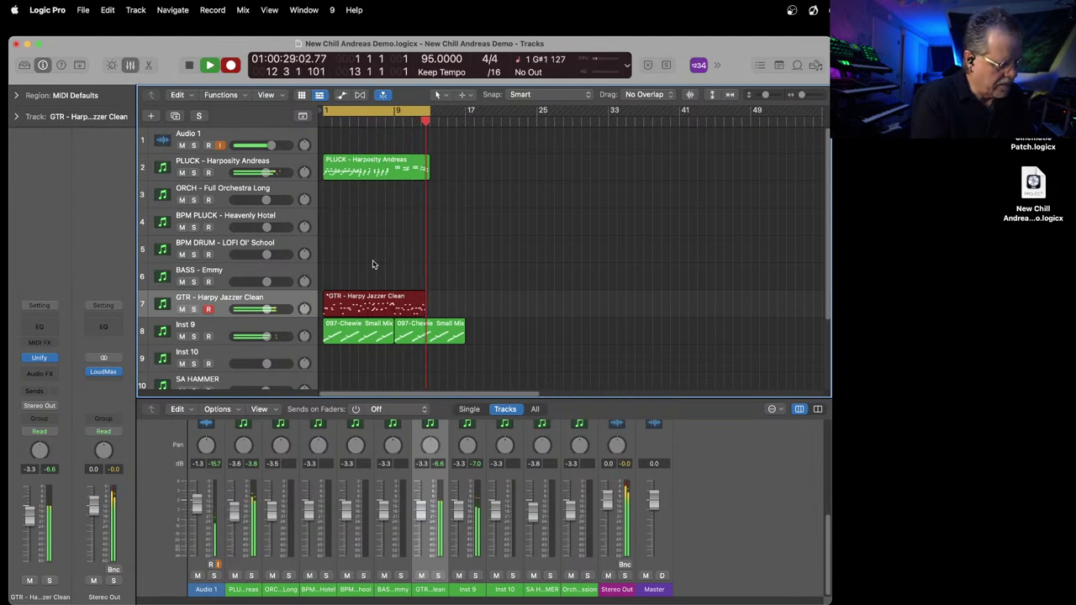
{"action": "key", "text": "space"}
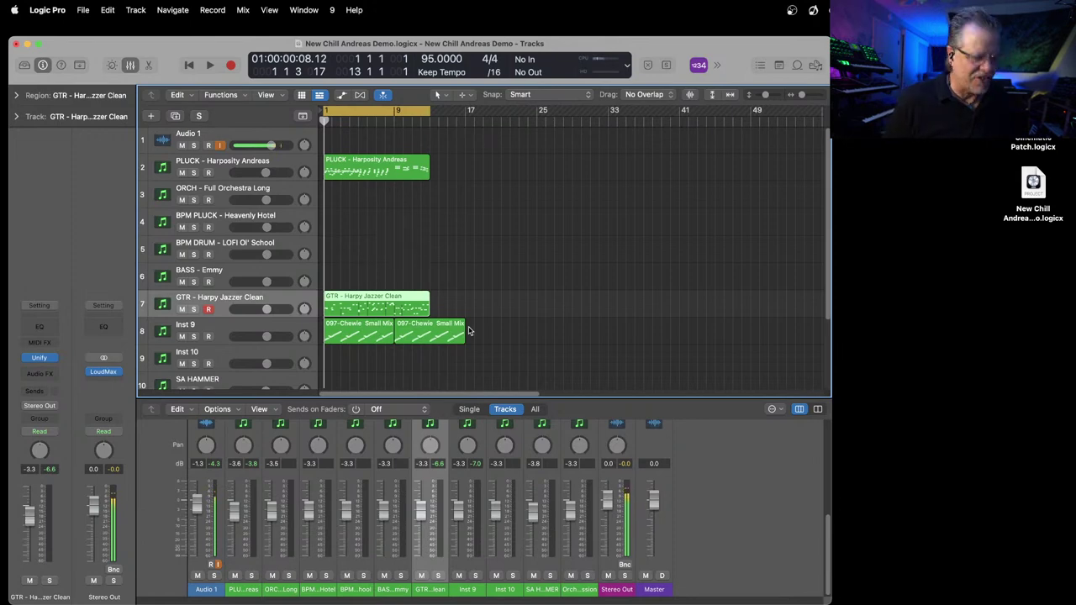
{"action": "key", "text": "space"}
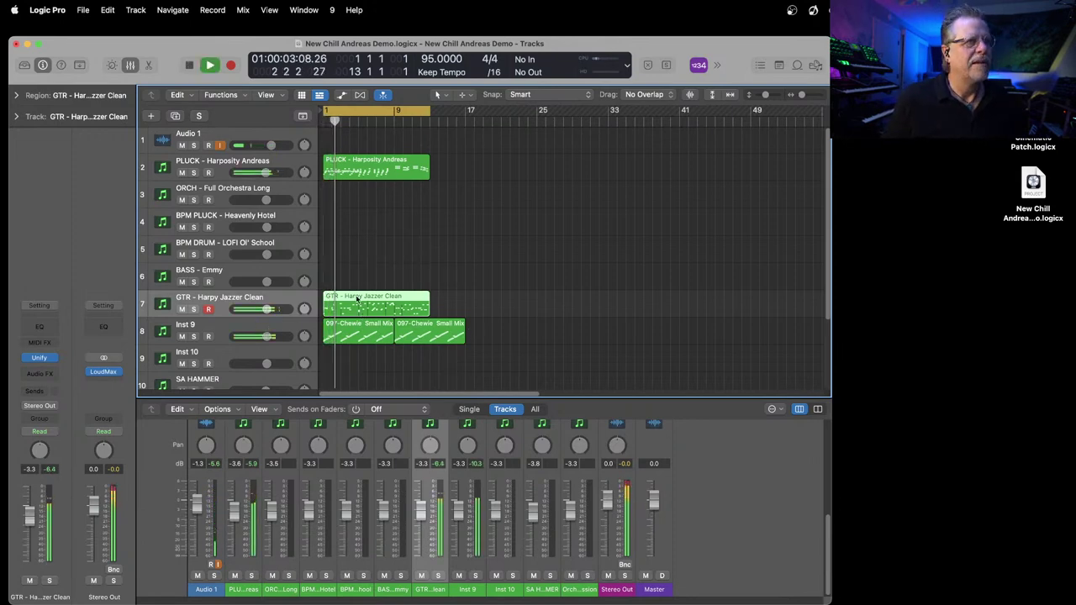
{"action": "key", "text": "space"}
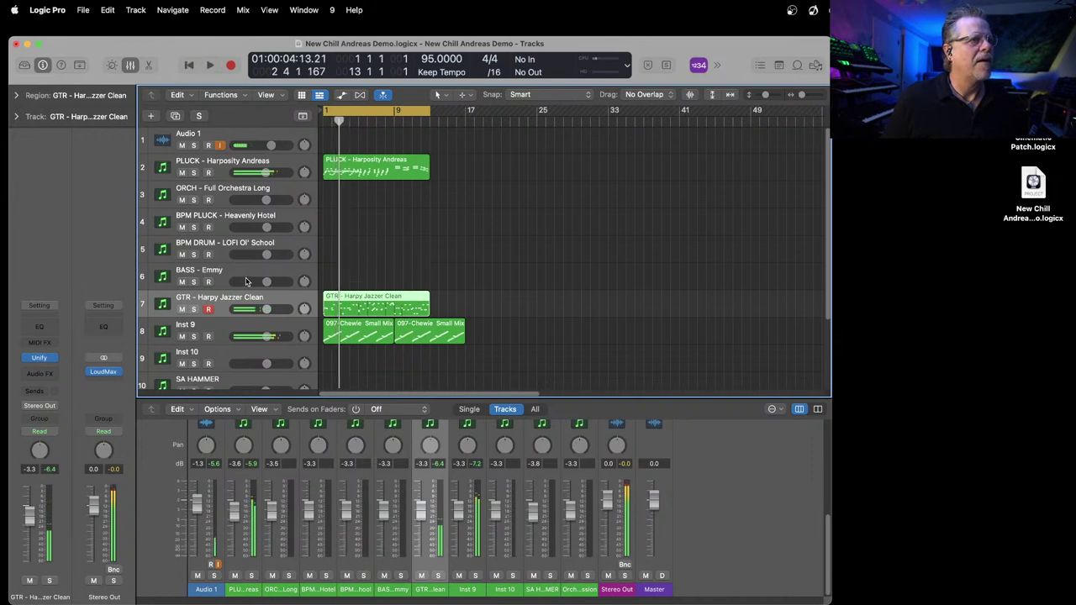
Step: Load the Native Instruments Kontakt instrument on the Inst 10 track and reposition its window to show the whole interface
{"action": "left_click", "coordinate": [239, 359]}
{"action": "left_click", "coordinate": [48, 363]}
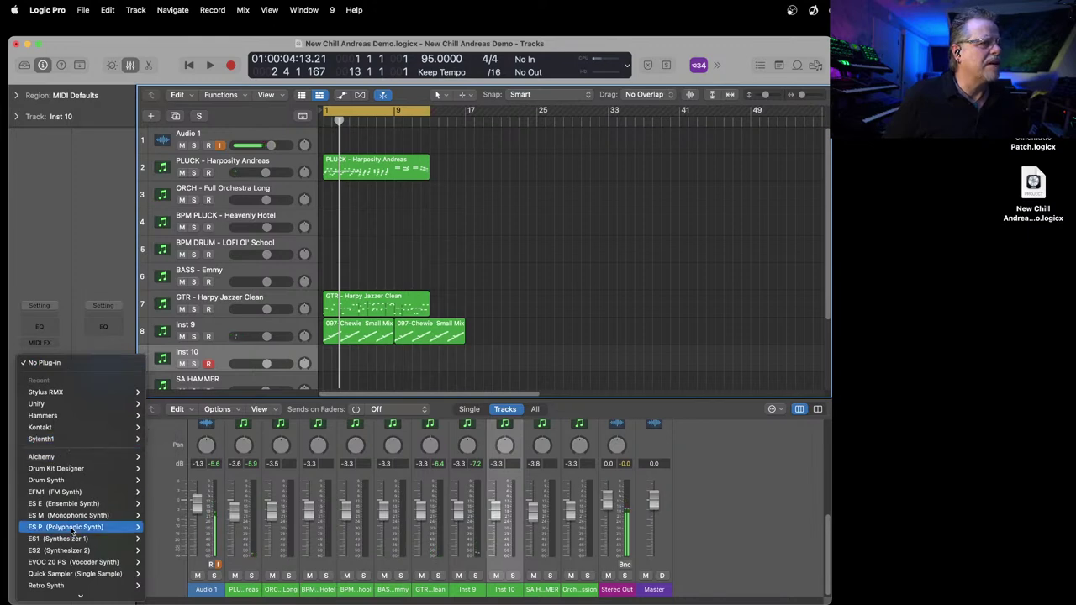
{"action": "mouse_move", "coordinate": [70, 582]}
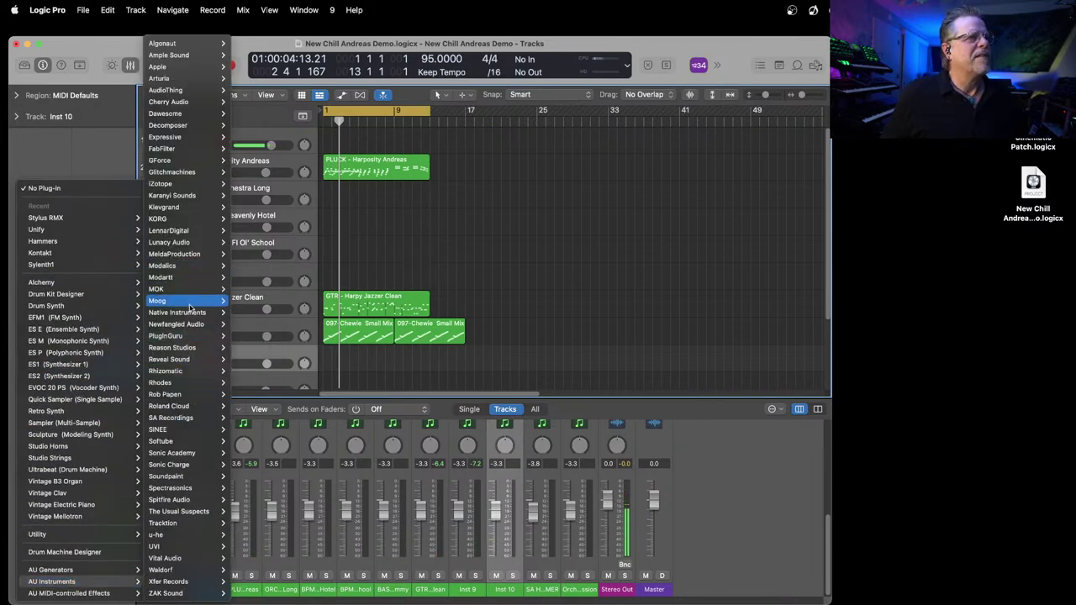
{"action": "mouse_move", "coordinate": [193, 313]}
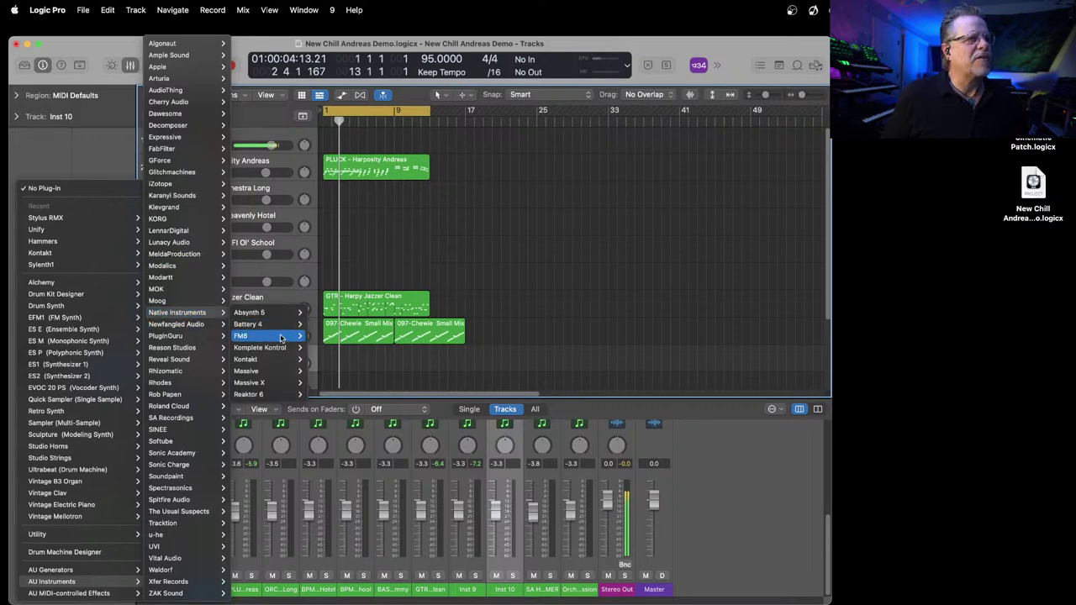
{"action": "mouse_move", "coordinate": [283, 328]}
{"action": "left_click", "coordinate": [355, 373]}
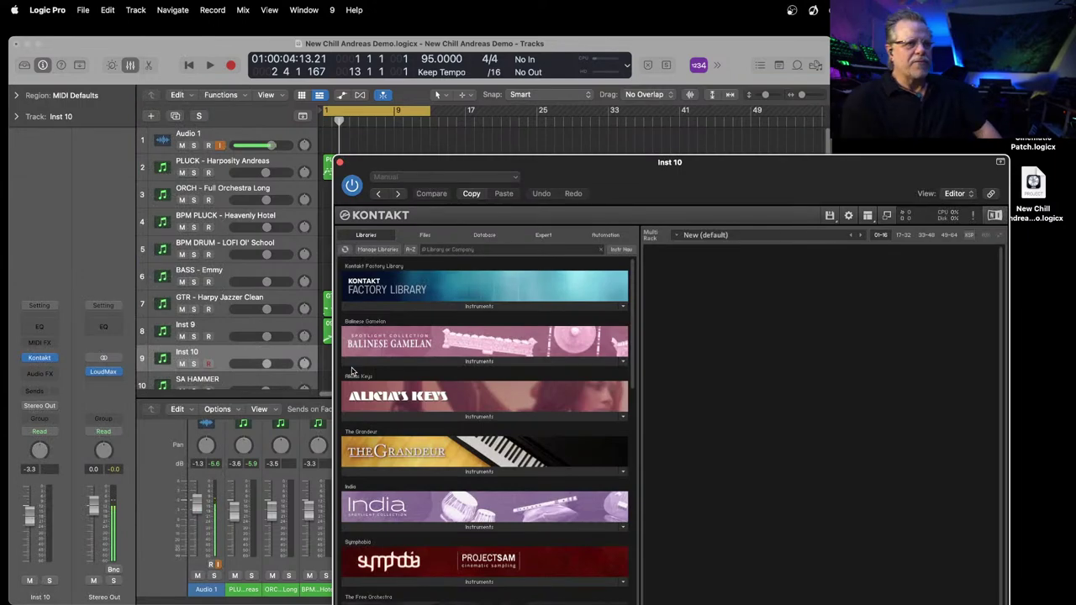
{"action": "left_click_drag", "start_coordinate": [602, 172], "coordinate": [401, 83]}
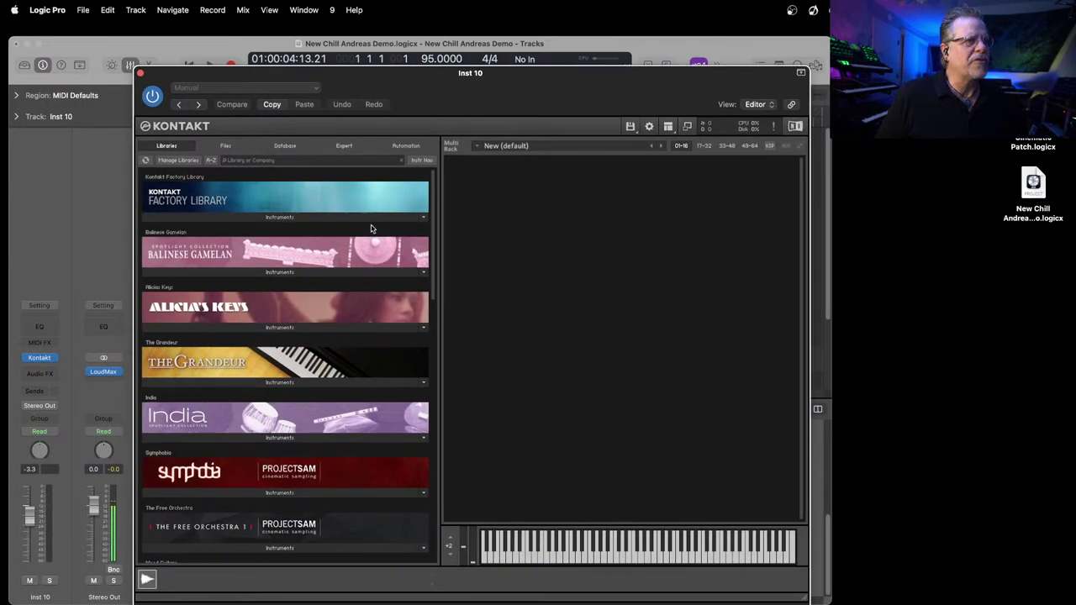
Step: Load Drum Lab.nki from the Drum Lab library into Kontakt's rack
{"action": "scroll", "coordinate": [384, 198], "scroll_direction": "down", "scroll_amount": 6}
{"action": "left_click", "coordinate": [261, 388]}
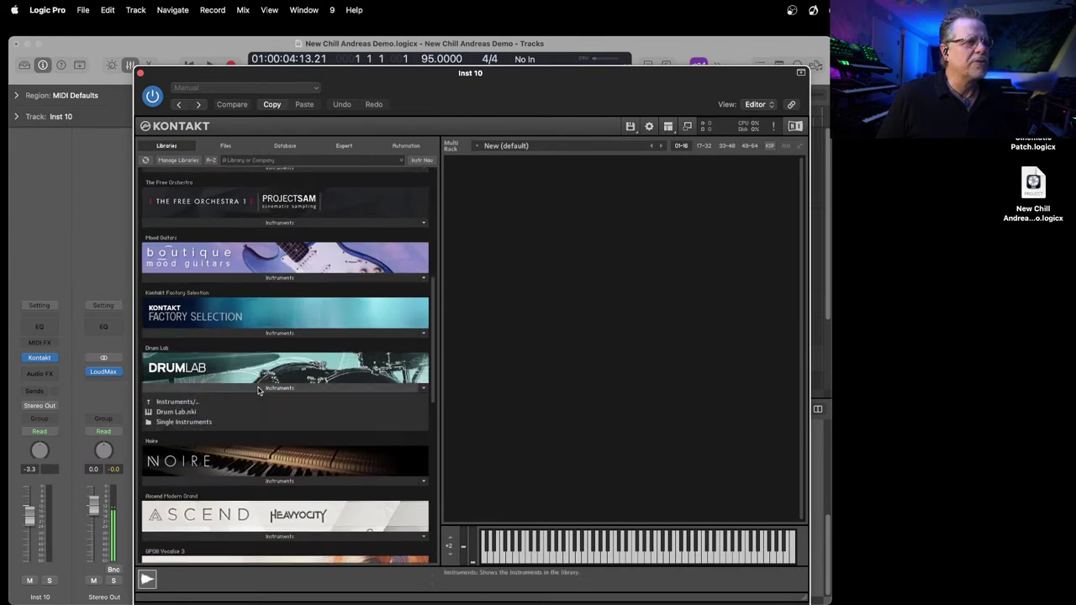
{"action": "left_click", "coordinate": [171, 413]}
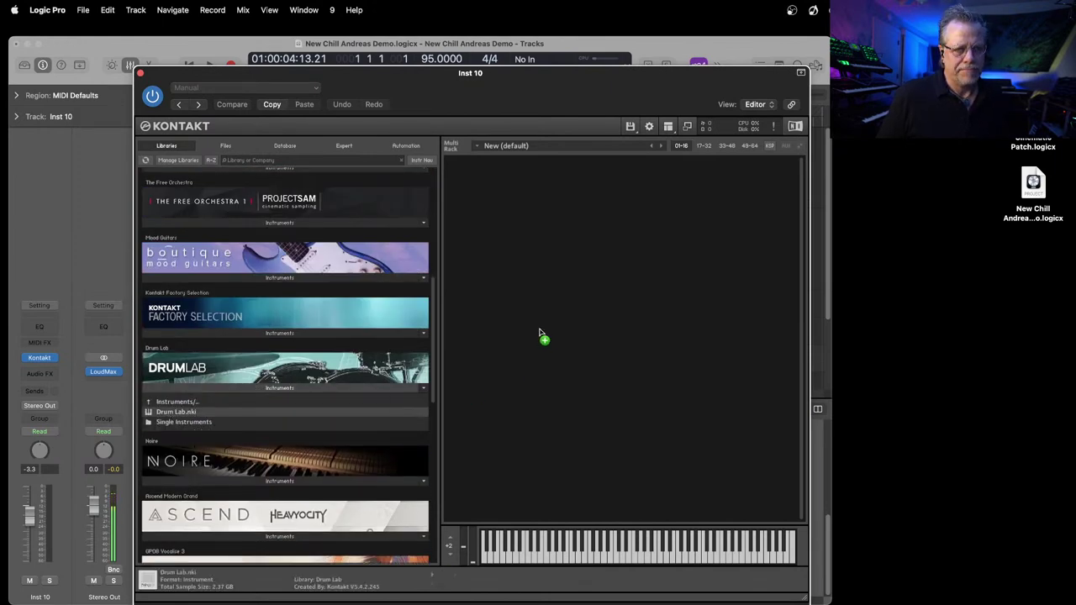
{"action": "left_click_drag", "start_coordinate": [529, 284], "coordinate": [531, 285]}
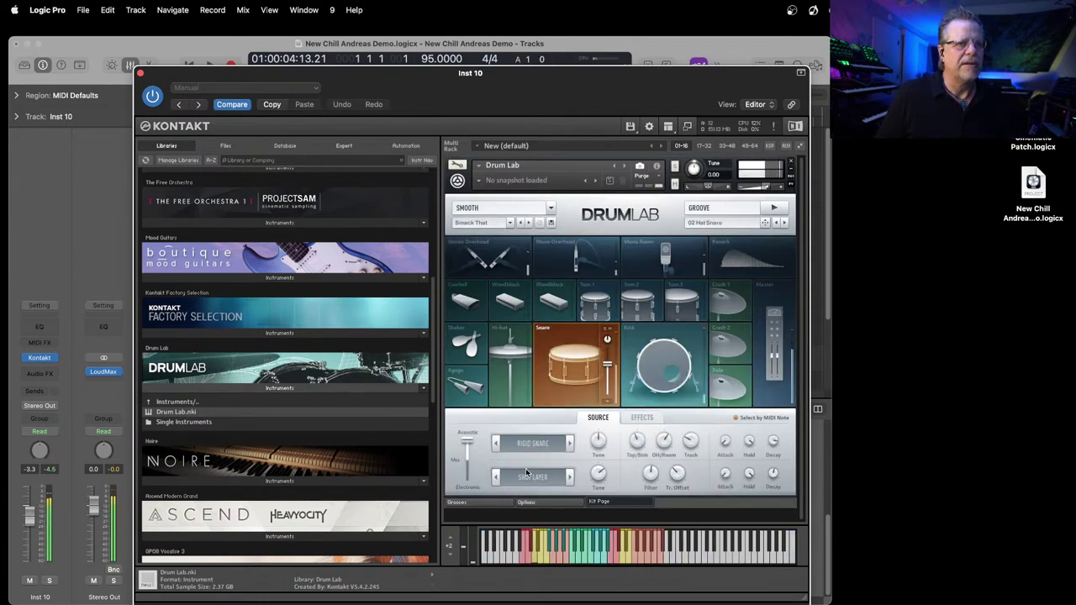
Step: Choose the Round and Tight kit, give it a Gaudy Kick with Stomp Layer, retune the kick and shift its mix towards Electronic, and close Kontakt
{"action": "left_click", "coordinate": [529, 222]}
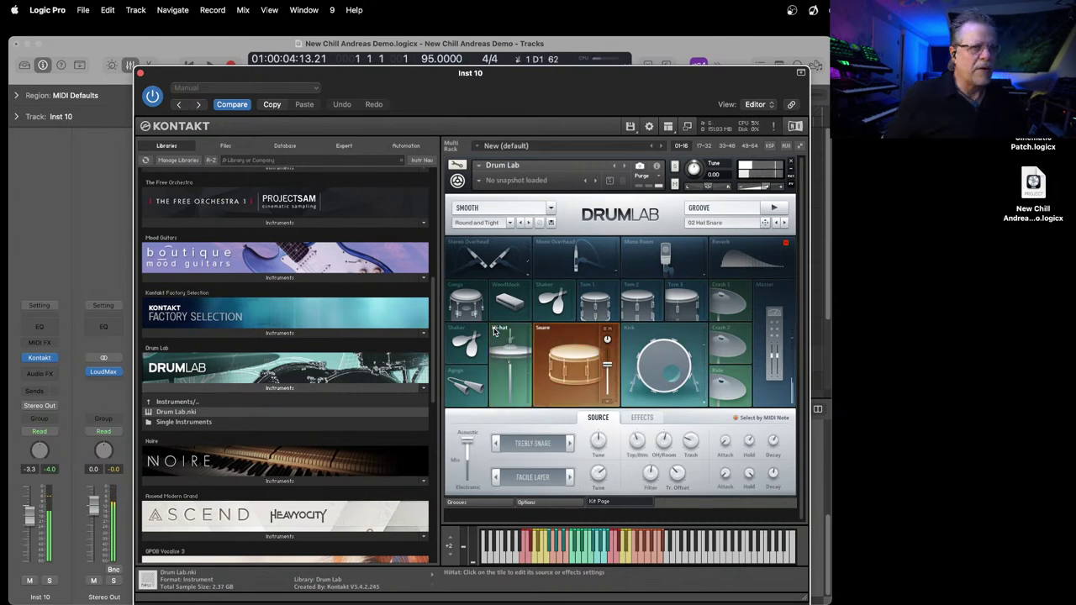
{"action": "left_click", "coordinate": [570, 448]}
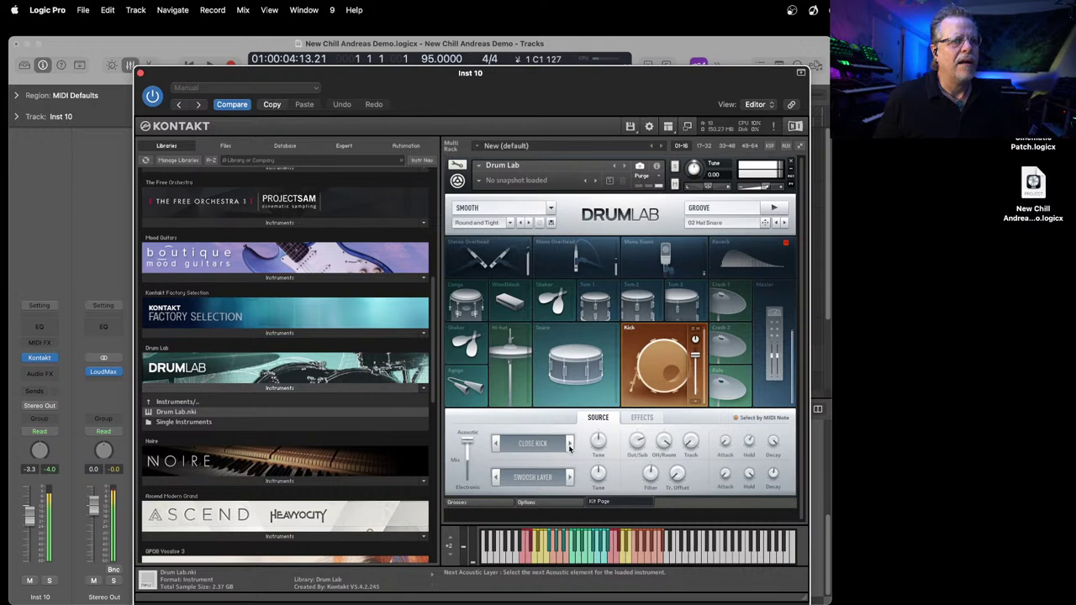
{"action": "left_click", "coordinate": [570, 448]}
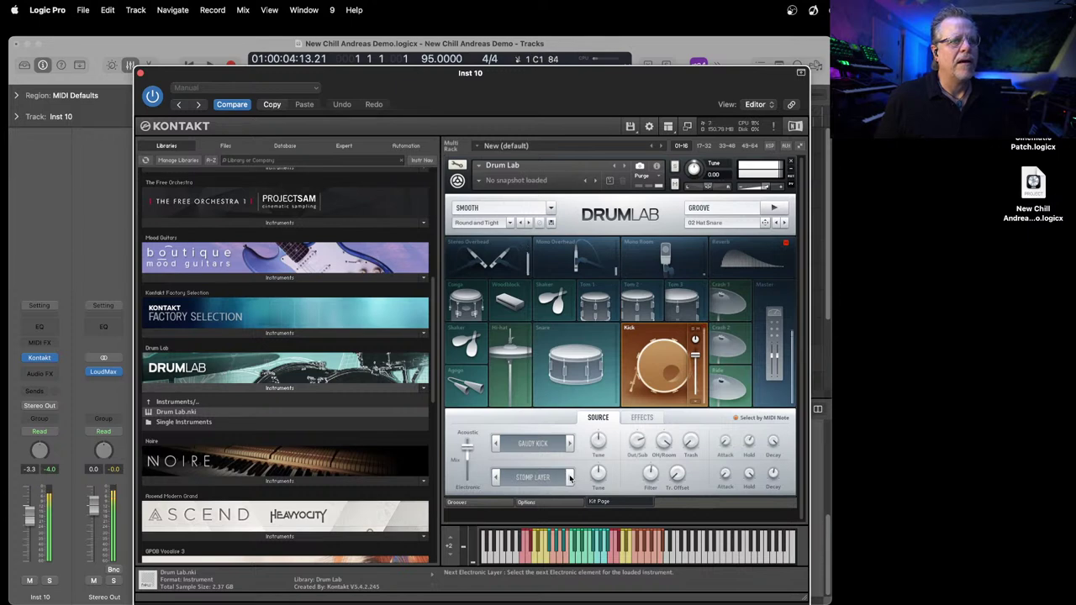
{"action": "left_click", "coordinate": [568, 445]}
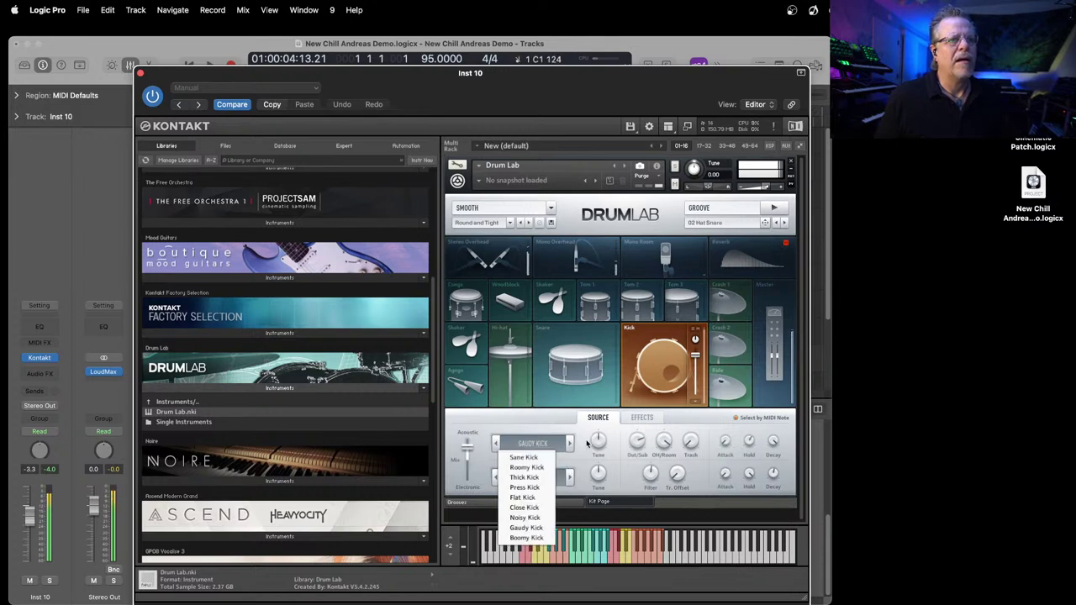
{"action": "left_click", "coordinate": [588, 446]}
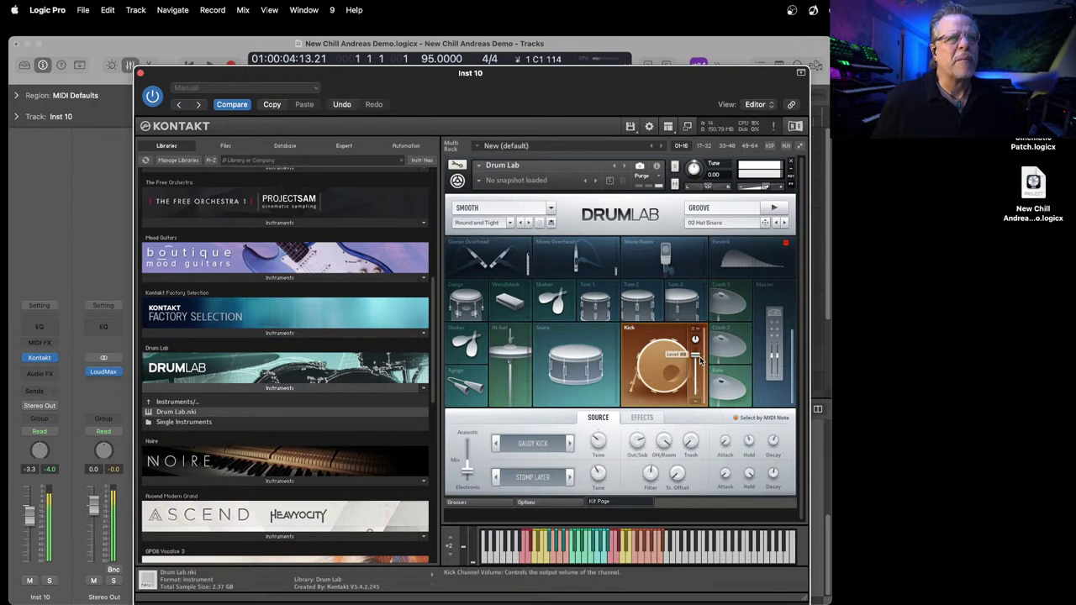
{"action": "left_click", "coordinate": [141, 74]}
Step: Play the song from the start and record a Drum Lab part on Inst 10 from about bar 4 to bar 13
{"action": "key", "text": "Return"}
{"action": "key", "text": "space"}
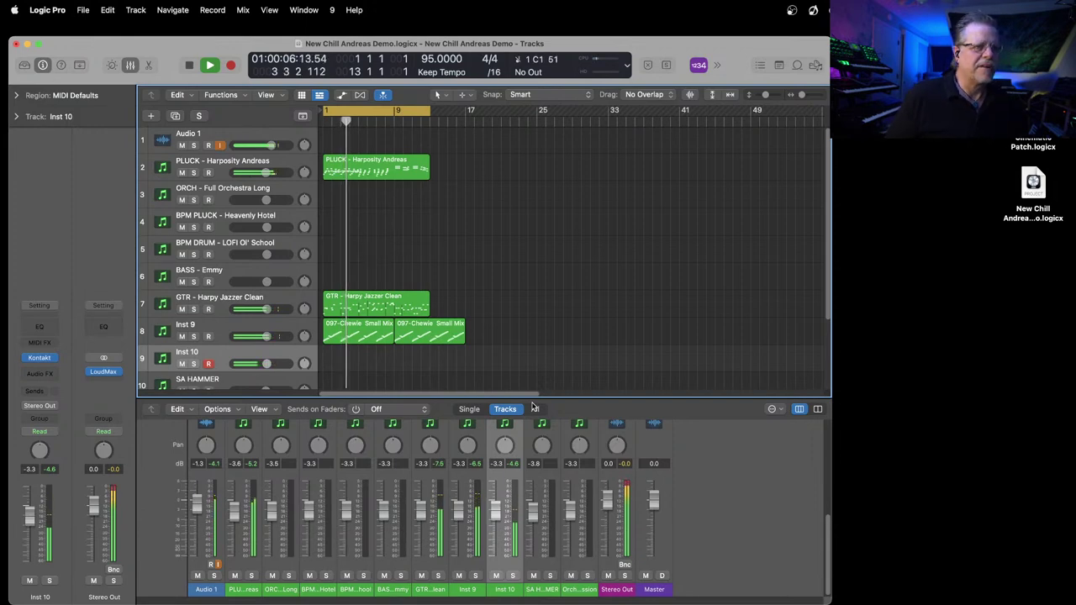
{"action": "key", "text": "r"}
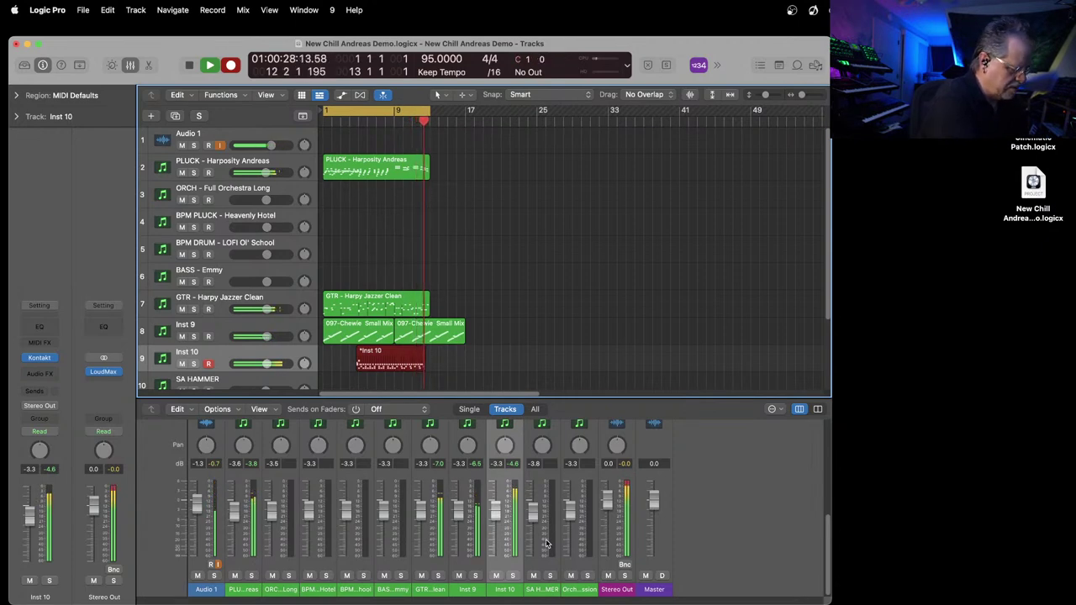
{"action": "key", "text": "space"}
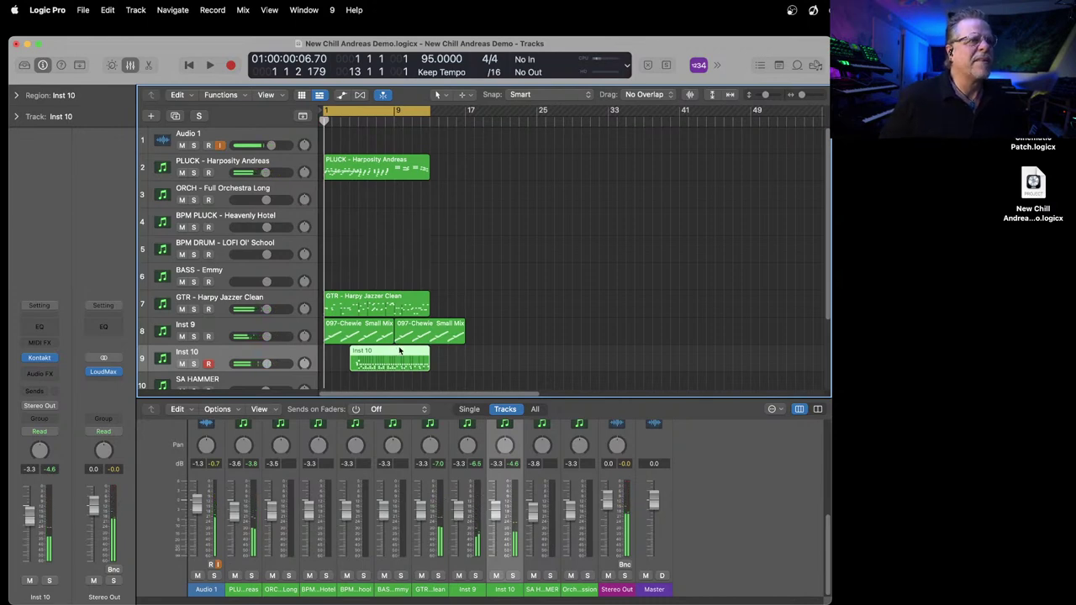
Step: Extend the cycle range to end at bar 17, select all regions and return the playhead to the song's start
{"action": "left_click_drag", "start_coordinate": [428, 108], "coordinate": [465, 139]}
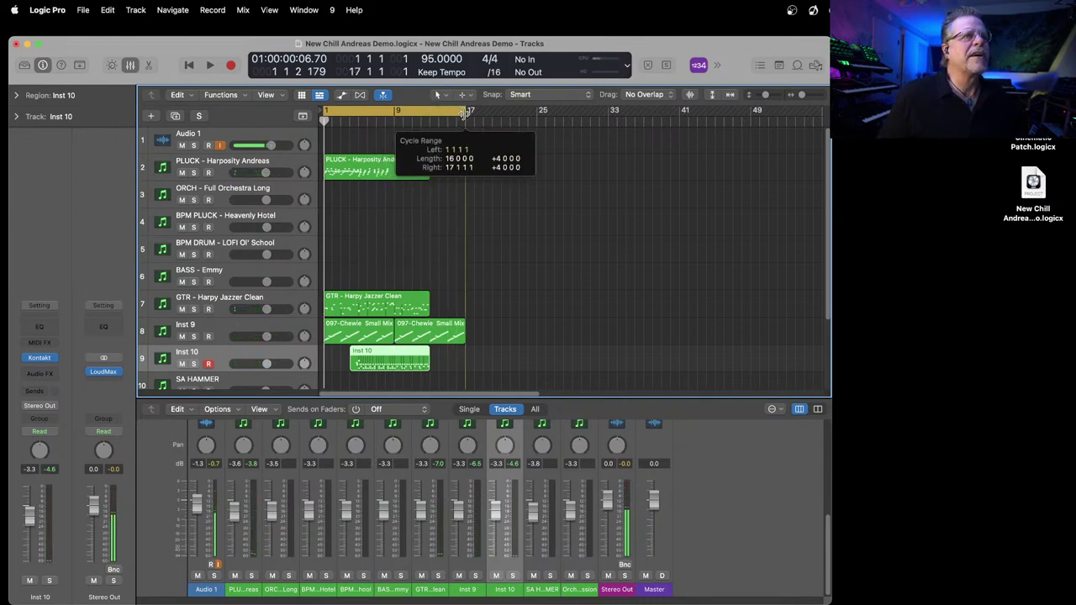
{"action": "left_click", "coordinate": [350, 158]}
{"action": "key", "text": "period"}
{"action": "key", "text": "period"}
{"action": "key", "text": "period"}
{"action": "key", "text": "period"}
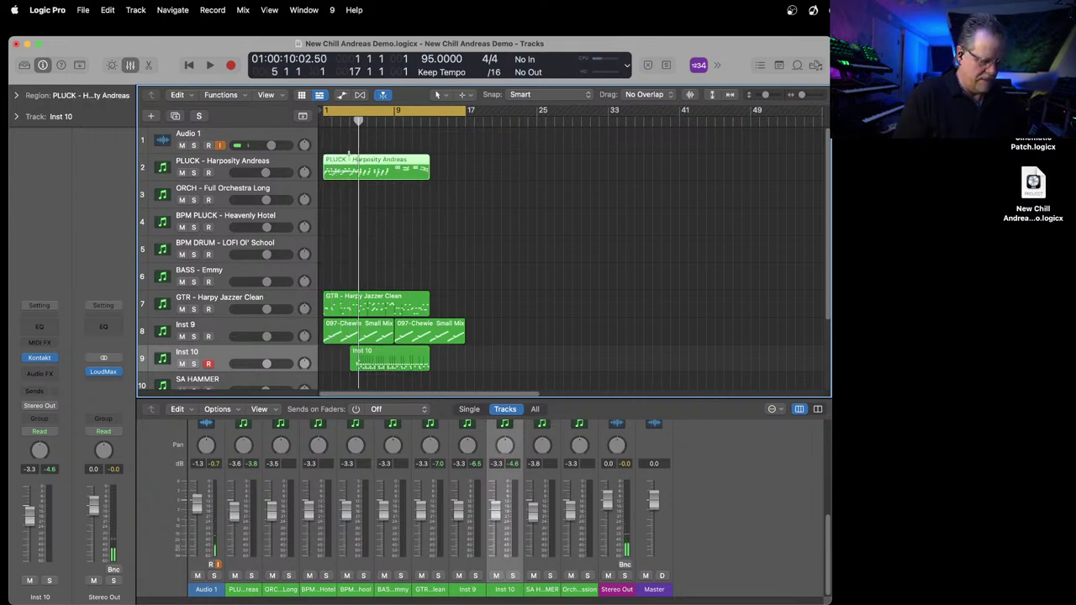
{"action": "key", "text": "super+a"}
{"action": "key", "text": "Return"}
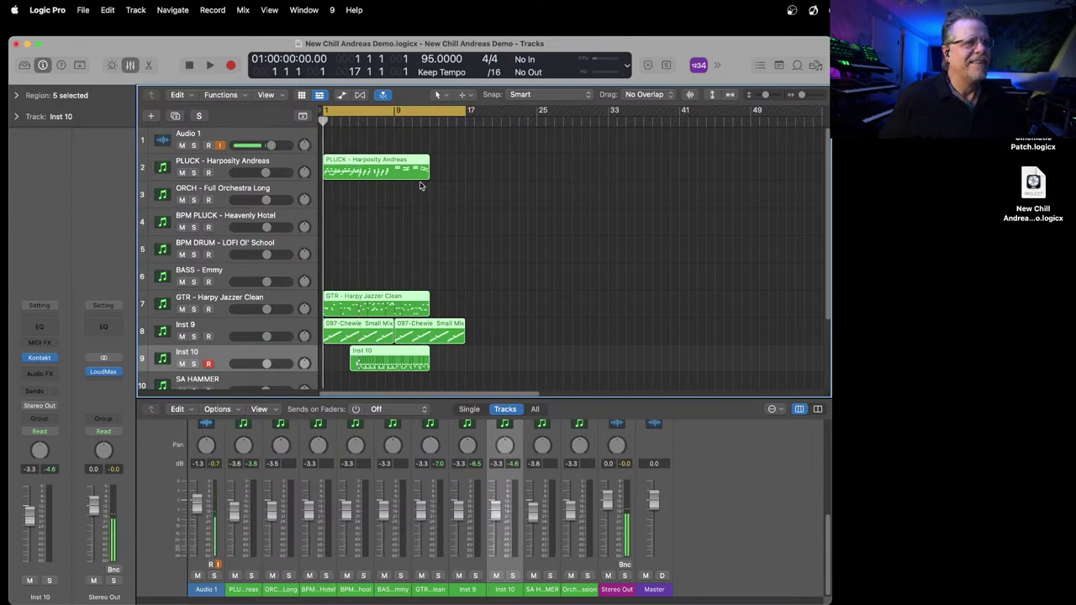
Step: Balance the mix during playback, setting the Inst 10 fader to -3.7 dB and Stereo Out to -2.0 dB, and place the playhead at bar 3
{"action": "key", "text": "space"}
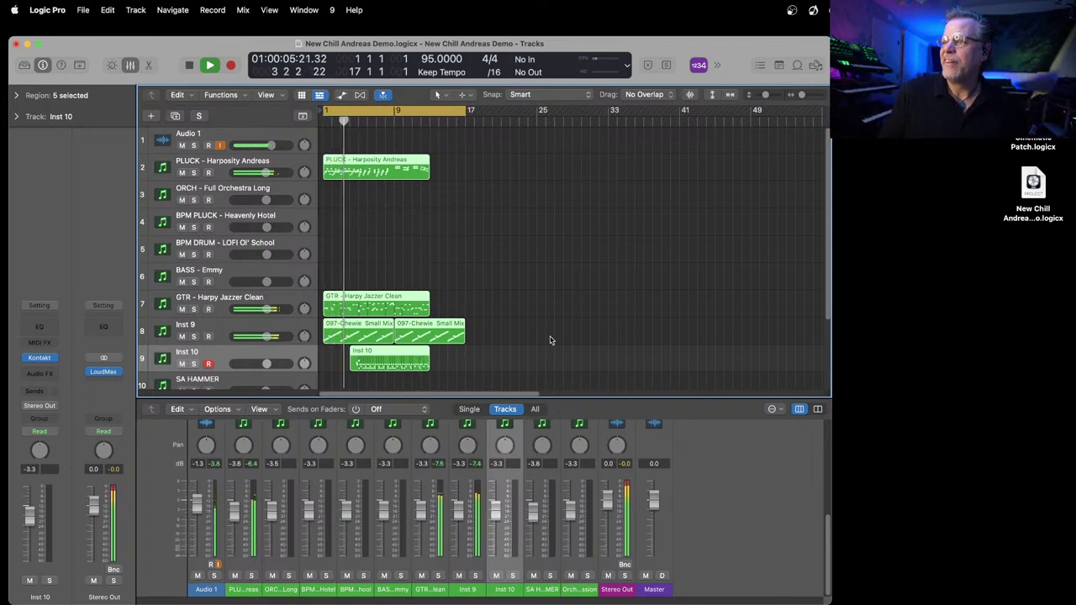
{"action": "left_click_drag", "start_coordinate": [494, 514], "coordinate": [495, 518]}
{"action": "left_click_drag", "start_coordinate": [614, 506], "coordinate": [615, 511]}
{"action": "left_click", "coordinate": [408, 351]}
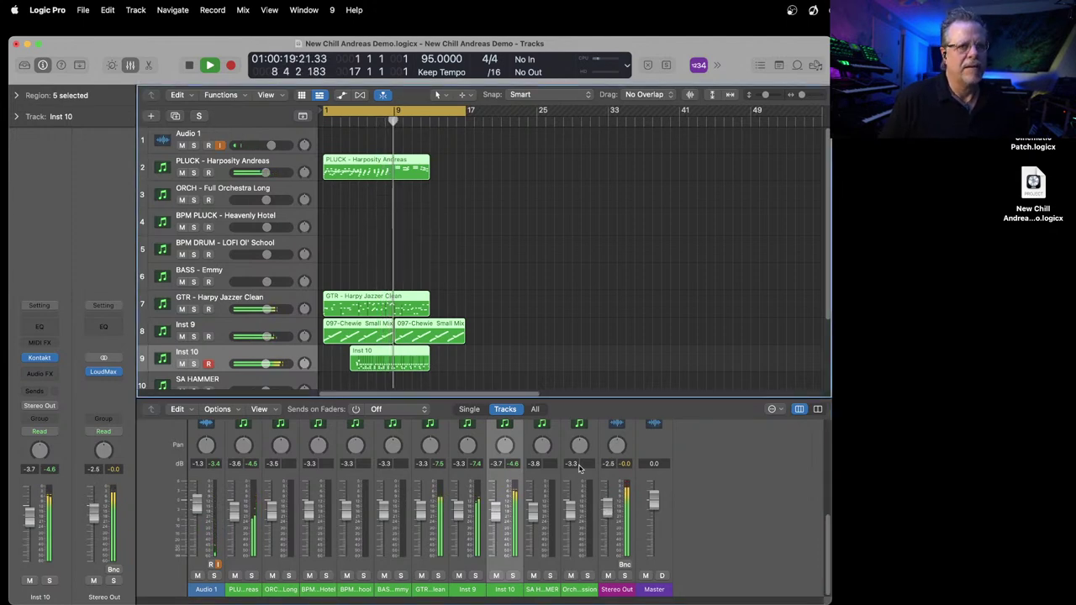
{"action": "left_click_drag", "start_coordinate": [607, 506], "coordinate": [605, 502]}
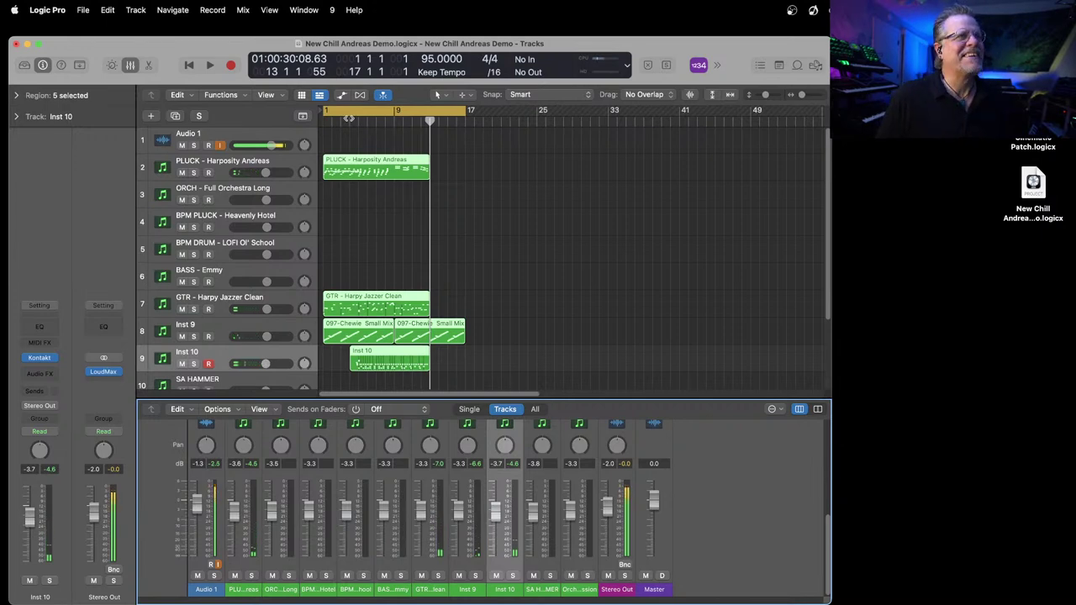
{"action": "left_click", "coordinate": [345, 123]}
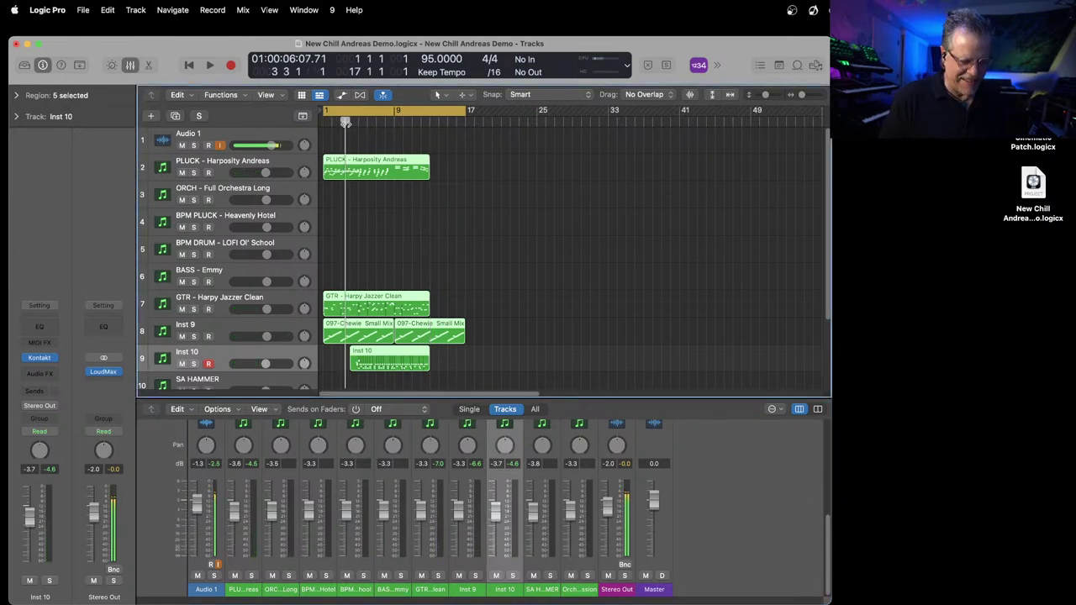
Step: Select the PLUCK - Harposity Andreas track, turn the cycle range off, and play the song up to bar 7
{"action": "left_click", "coordinate": [238, 167]}
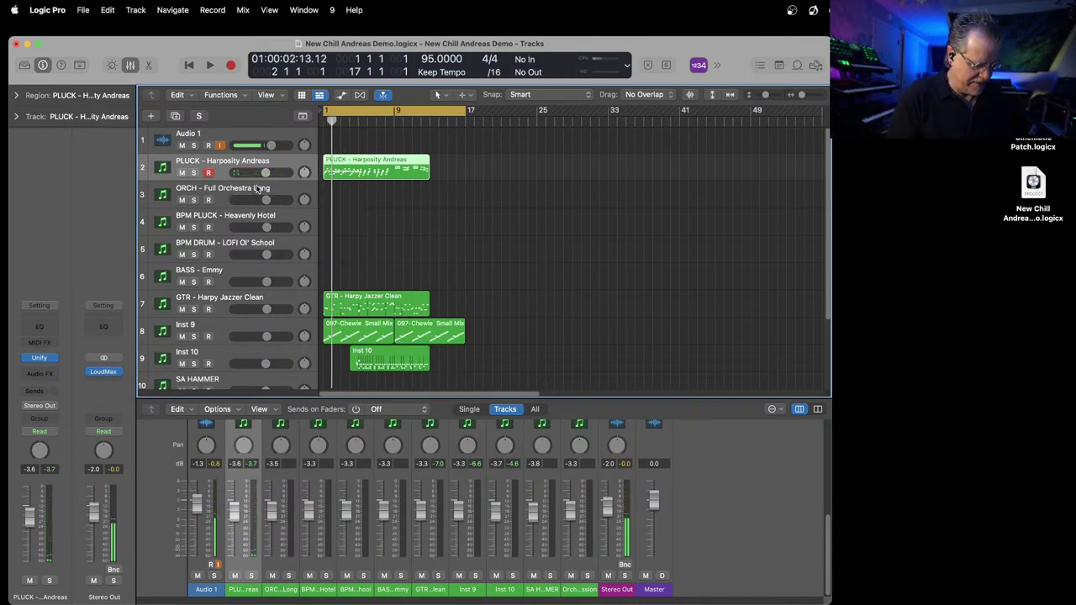
{"action": "key", "text": "space"}
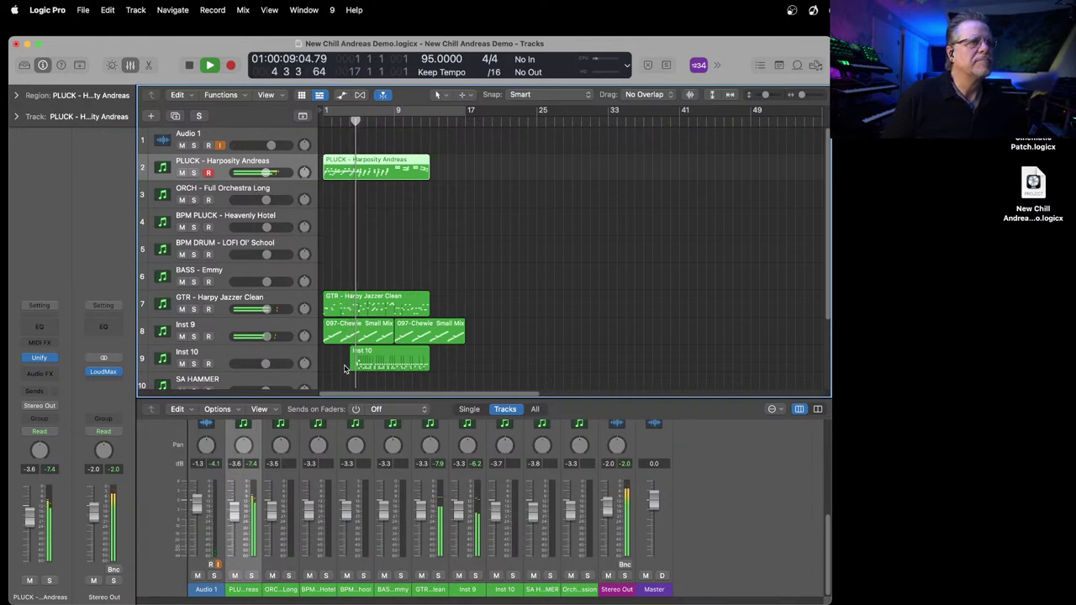
{"action": "left_click", "coordinate": [375, 307]}
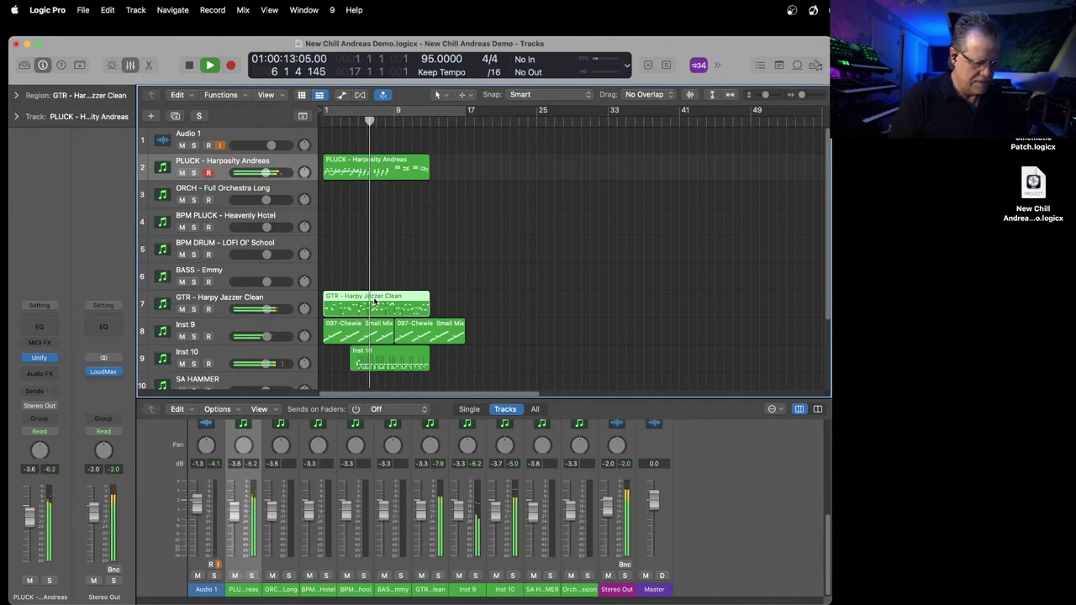
{"action": "key", "text": "space"}
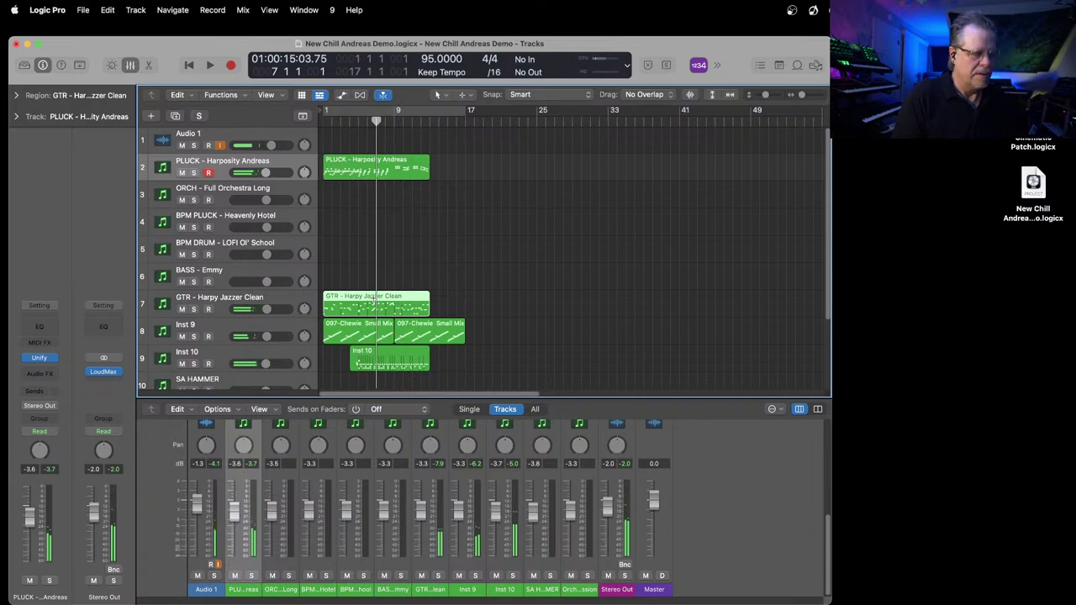
Step: Split the PLUCK - Harposity Andreas region at bars 7 and 9, keeping notes that cross the split, and resume playback
{"action": "left_click", "coordinate": [399, 174]}
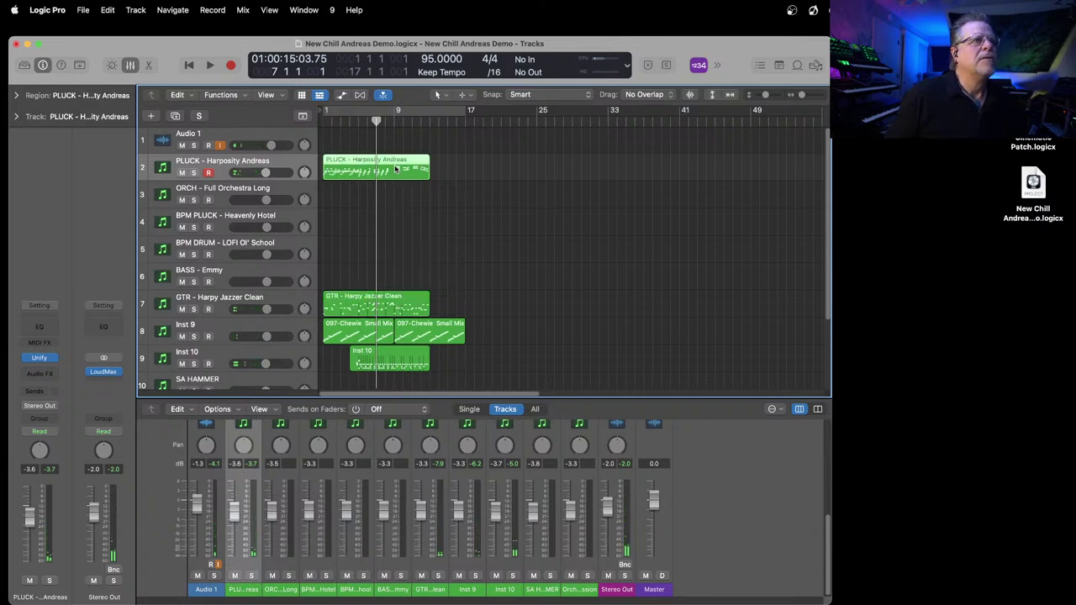
{"action": "key", "text": "super+t"}
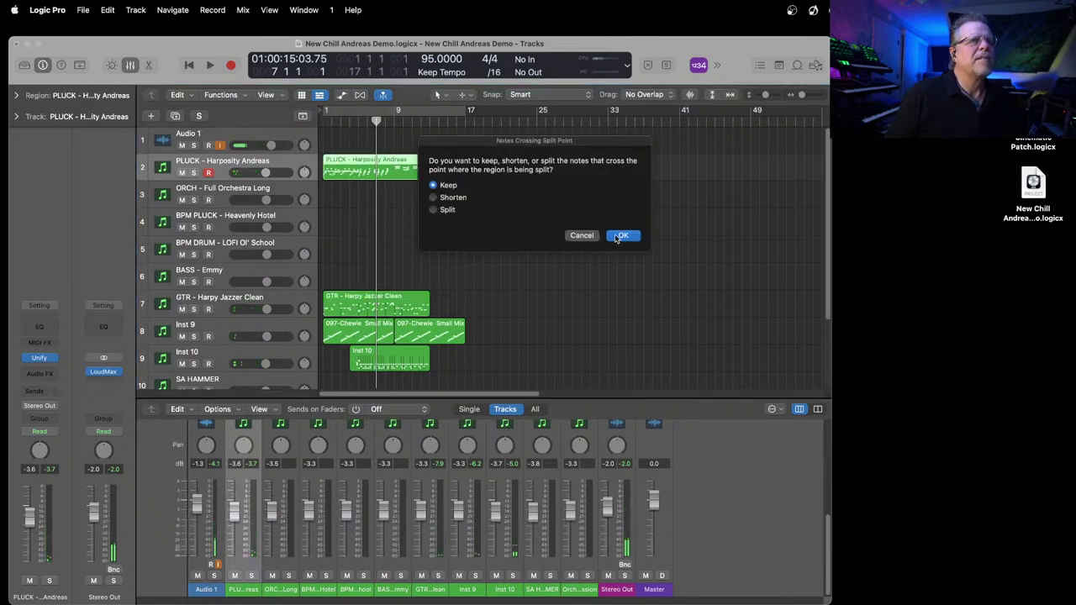
{"action": "left_click", "coordinate": [622, 236]}
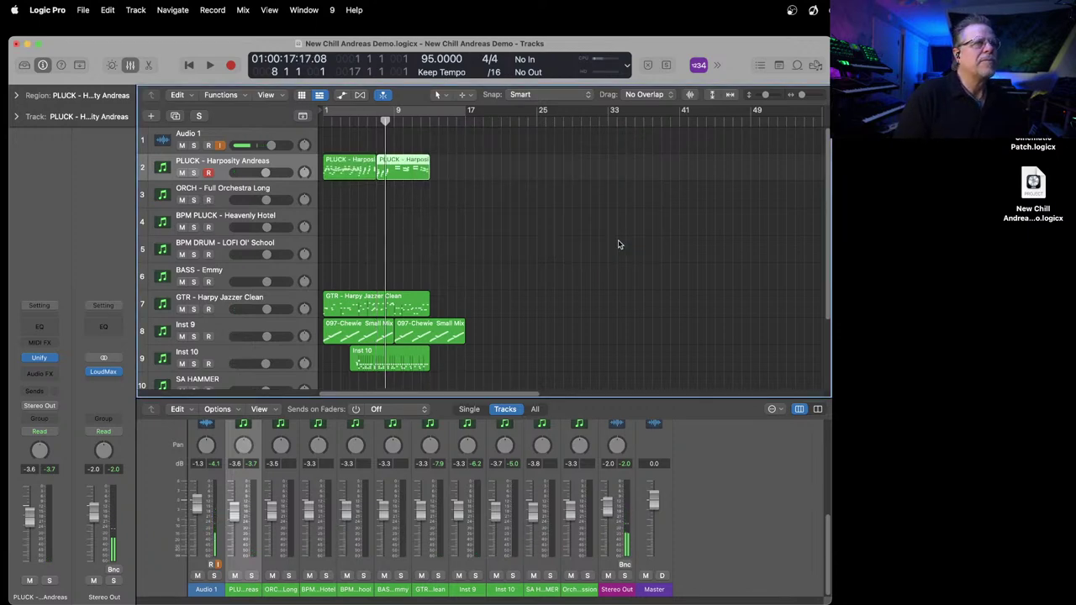
{"action": "left_click", "coordinate": [416, 122]}
{"action": "key", "text": "space"}
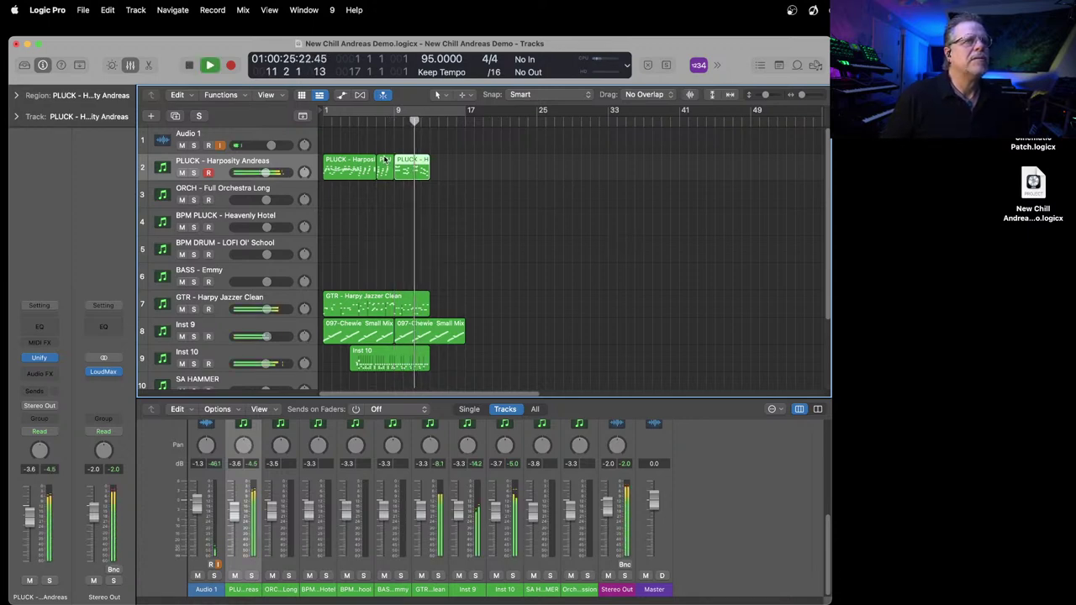
Step: Copy the two-bar PLUCK segment from bar 7 to bars 13 and 15, and stop playback at bar 17
{"action": "left_click_drag", "start_coordinate": [384, 160], "coordinate": [439, 162]}
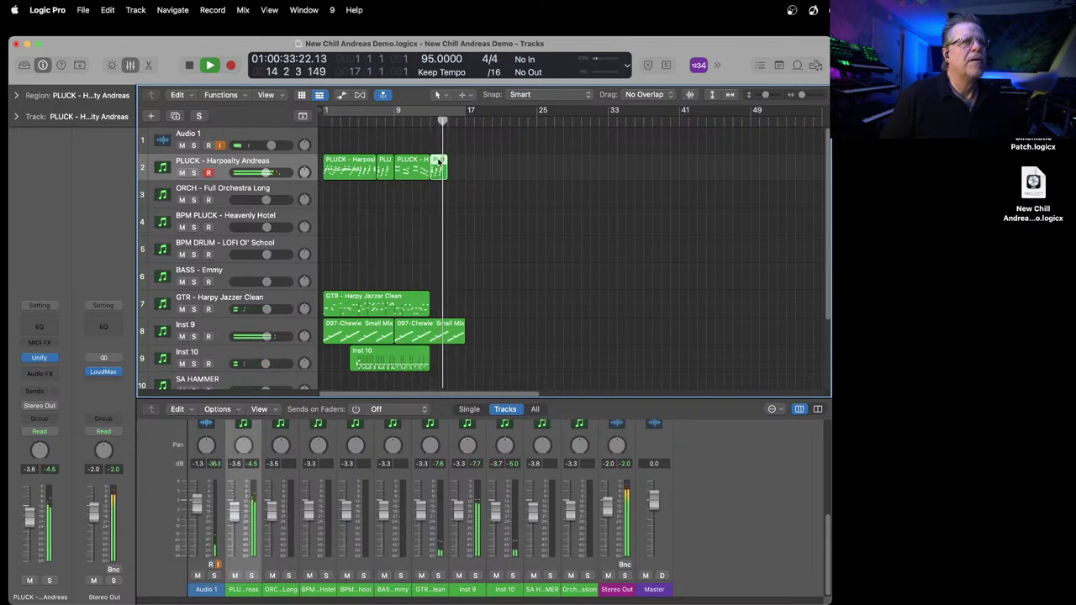
{"action": "left_click_drag", "start_coordinate": [437, 164], "coordinate": [453, 161]}
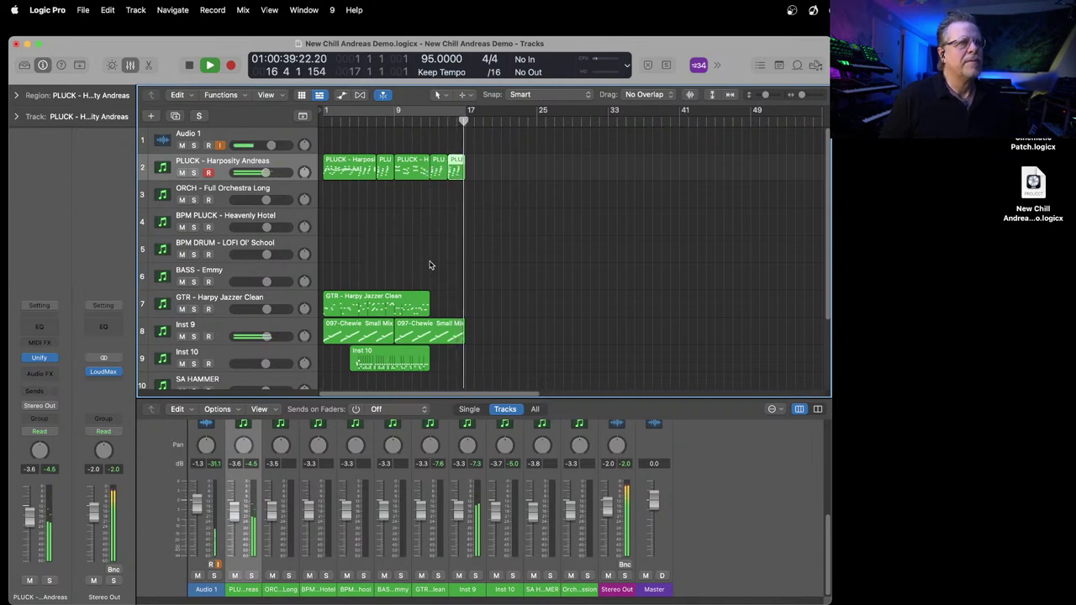
{"action": "key", "text": "space"}
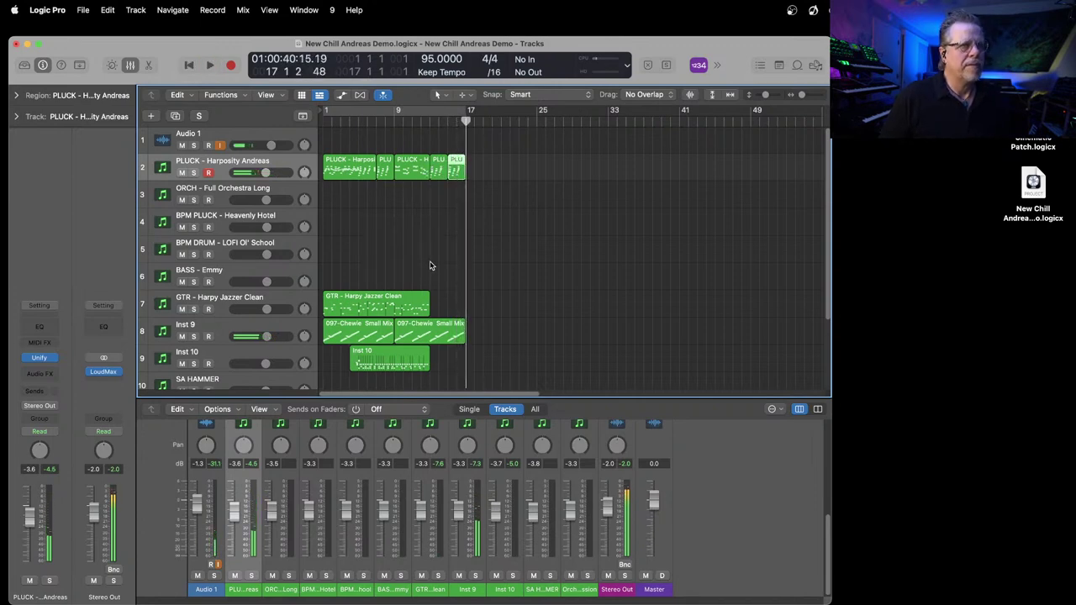
Step: Play the song with the cycle on, raise the GTR - Harpy Jazzer Clean fader to -0.7 dB and trim its region to start at bar 4
{"action": "left_click", "coordinate": [401, 114]}
{"action": "key", "text": "space"}
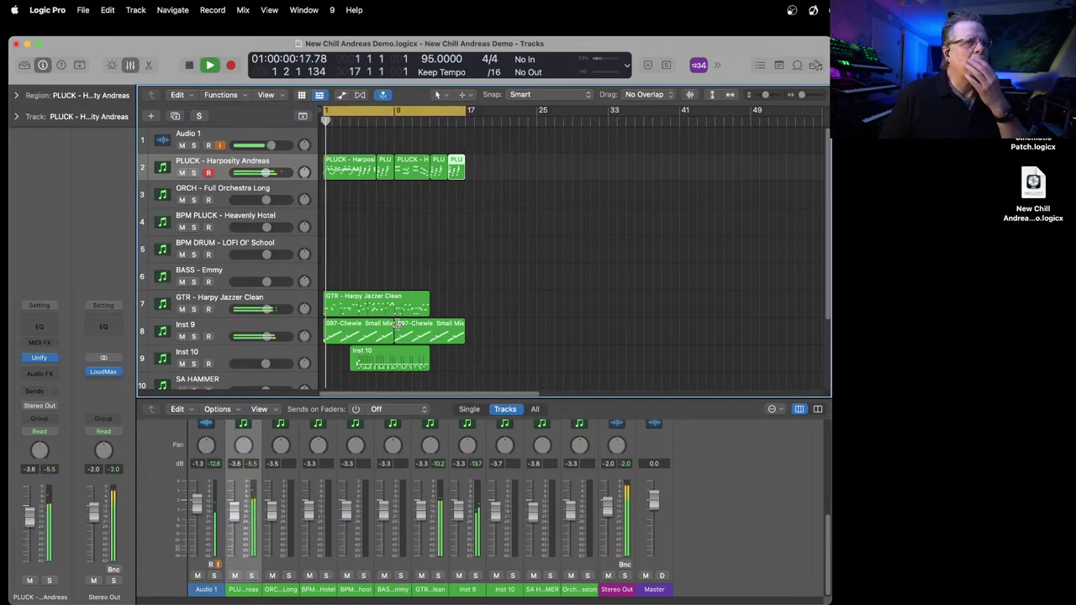
{"action": "left_click_drag", "start_coordinate": [266, 309], "coordinate": [350, 310]}
{"action": "left_click", "coordinate": [326, 310]}
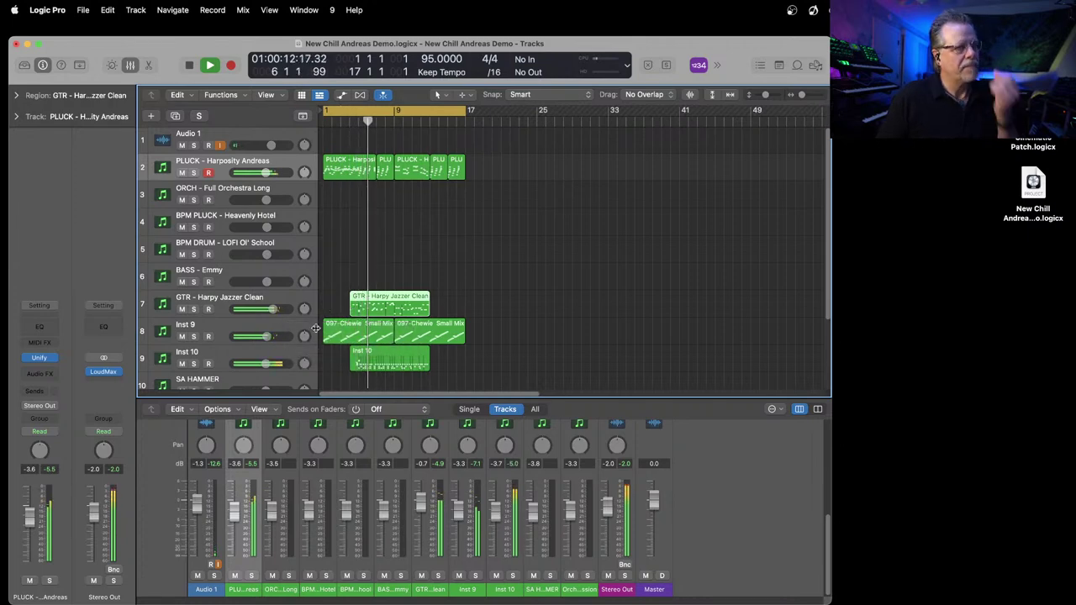
Step: Lower the Inst 9 fader to -5.1 dB during playback and stop at the end of bar 12
{"action": "left_click", "coordinate": [265, 336]}
{"action": "left_click_drag", "start_coordinate": [266, 337], "coordinate": [330, 338]}
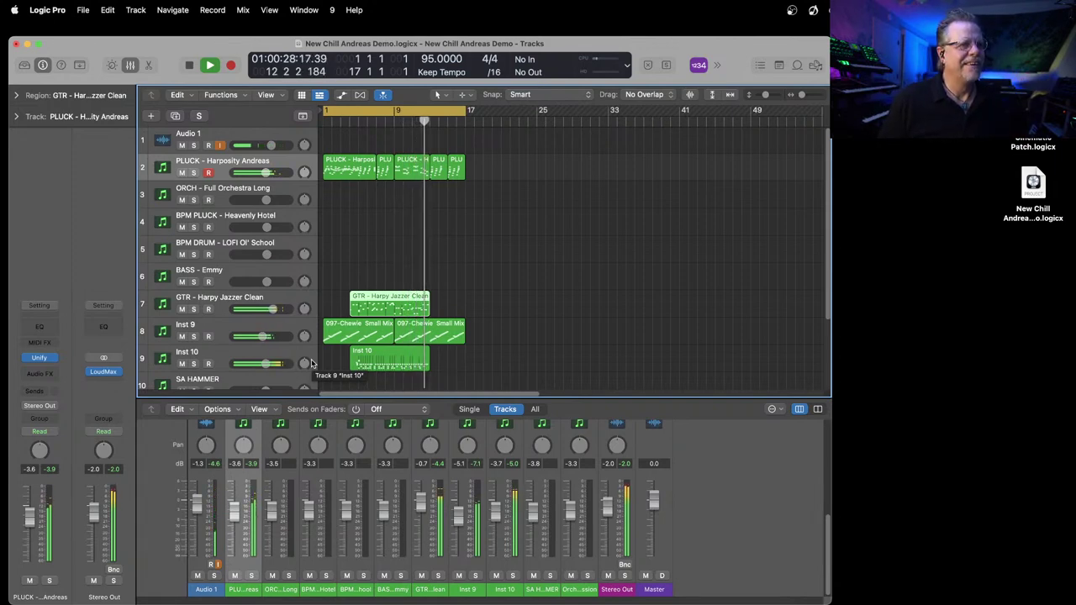
{"action": "key", "text": "space"}
Step: Split the Inst 10 drum region at bar 9
{"action": "left_click", "coordinate": [393, 356]}
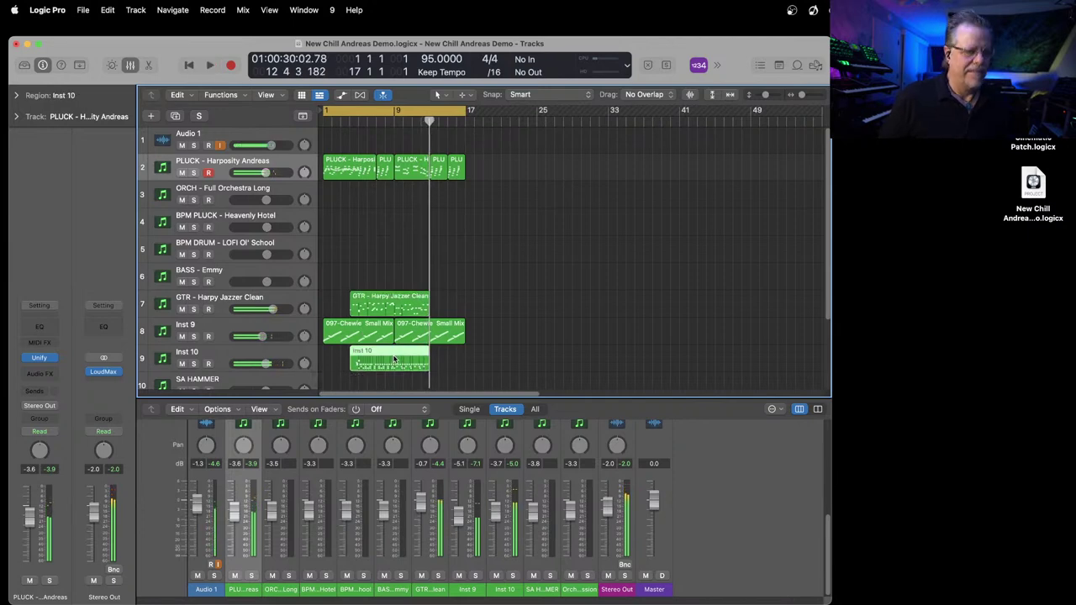
{"action": "key", "text": "comma"}
{"action": "key", "text": "comma"}
{"action": "key", "text": "comma"}
{"action": "key", "text": "comma"}
{"action": "key", "text": "comma"}
{"action": "key", "text": "period"}
{"action": "key", "text": "super+t"}
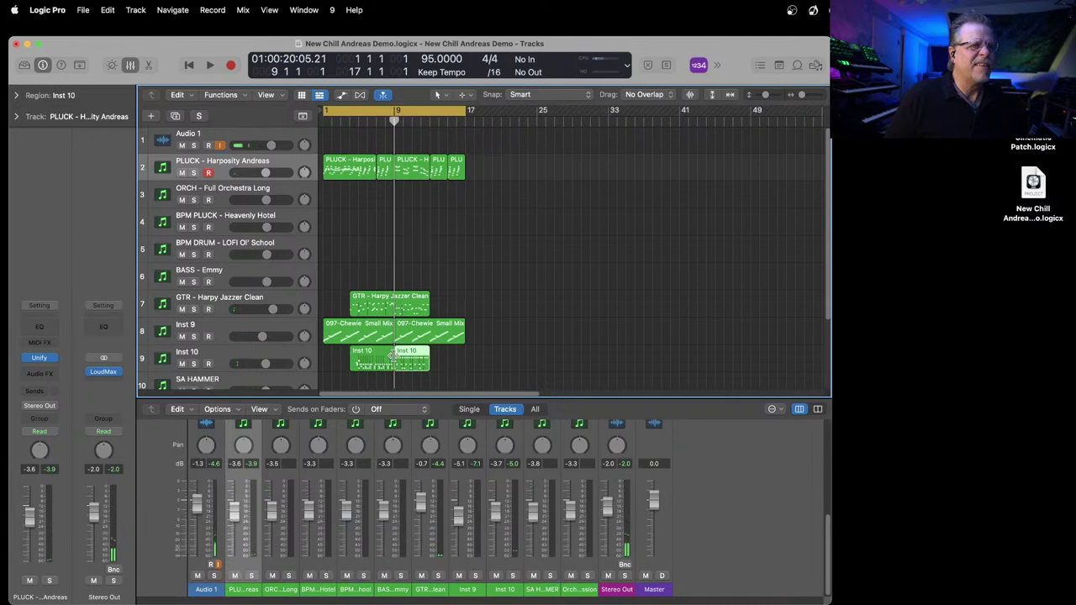
Step: Try a copy of the Inst 10 segment from bar 9 at bar 13, audition it, and delete the copy
{"action": "left_click_drag", "start_coordinate": [412, 351], "coordinate": [449, 357]}
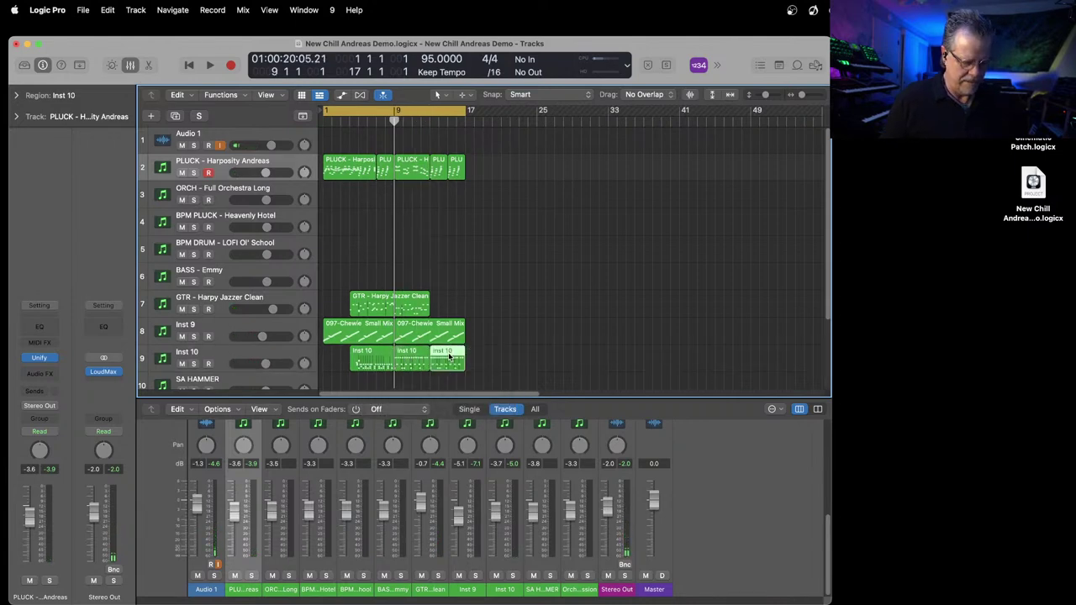
{"action": "key", "text": "space"}
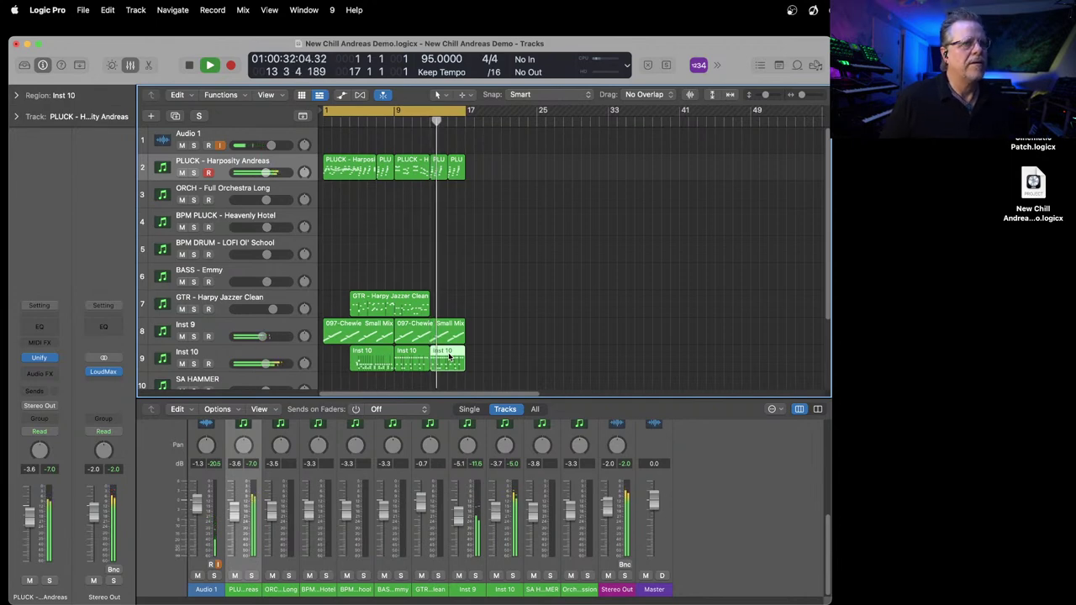
{"action": "key", "text": "space"}
{"action": "key", "text": "Delete"}
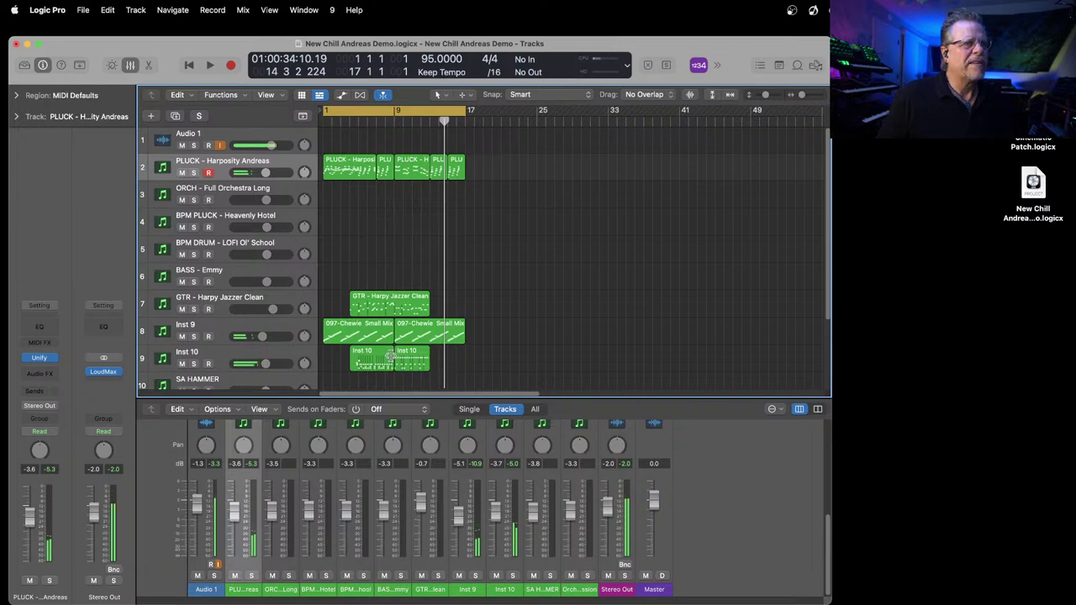
Step: Split the first Inst 10 region at bar 5
{"action": "left_click", "coordinate": [367, 361]}
{"action": "key", "text": "Return"}
{"action": "key", "text": "period"}
{"action": "key", "text": "period"}
{"action": "key", "text": "period"}
{"action": "key", "text": "period"}
{"action": "key", "text": "period"}
{"action": "key", "text": "period"}
{"action": "key", "text": "comma"}
{"action": "key", "text": "comma"}
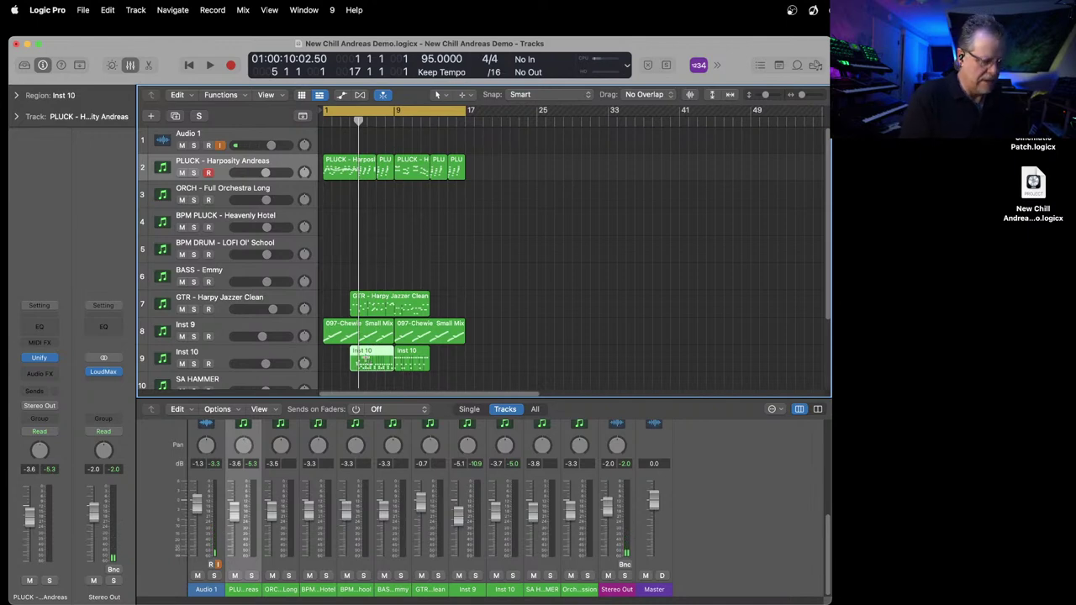
Step: Copy the four-bar Inst 10 segment from bar 5 to bar 13 so the drums run to bar 17
{"action": "key", "text": "period"}
{"action": "key", "text": "period"}
{"action": "key", "text": "period"}
{"action": "key", "text": "period"}
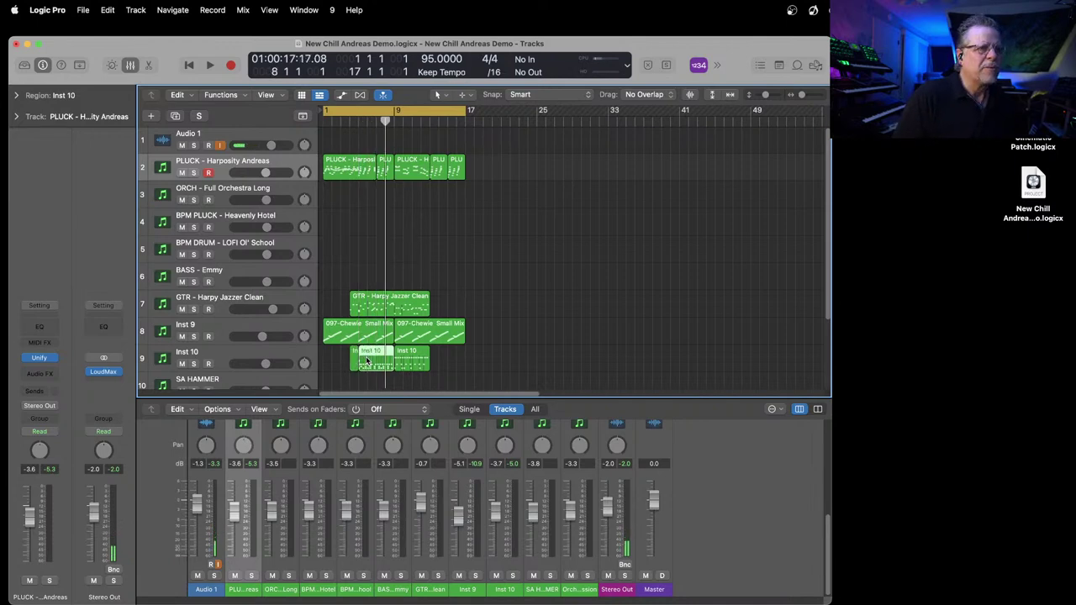
{"action": "left_click_drag", "start_coordinate": [370, 357], "coordinate": [440, 357]}
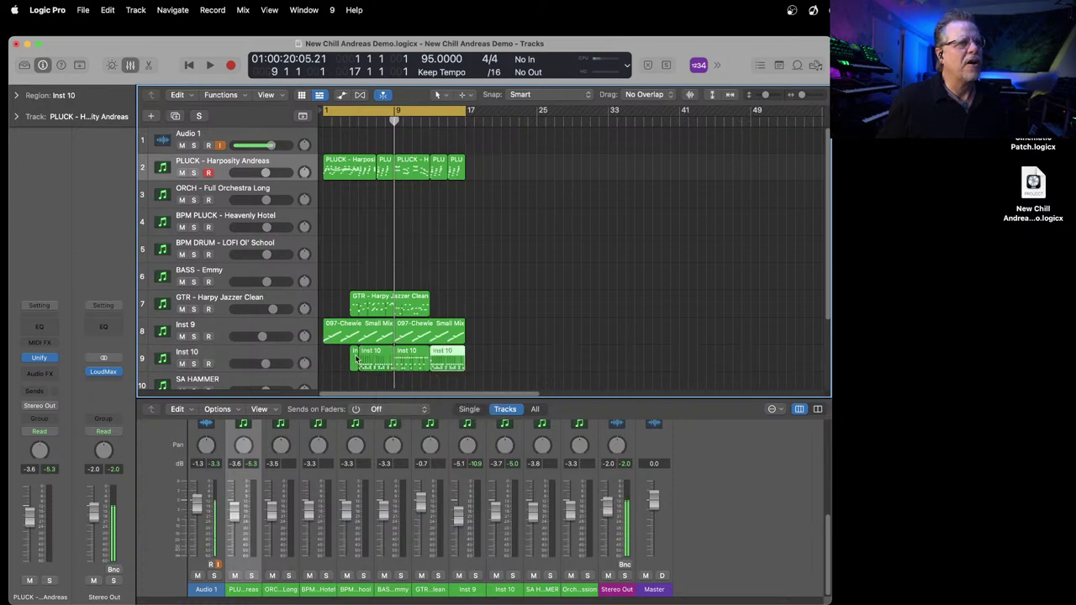
Step: Play the arrangement, open the PLUCK region at bar 9 in an enlarged Piano Roll, and audition it to bar 10 beat 3
{"action": "key", "text": "shift+space"}
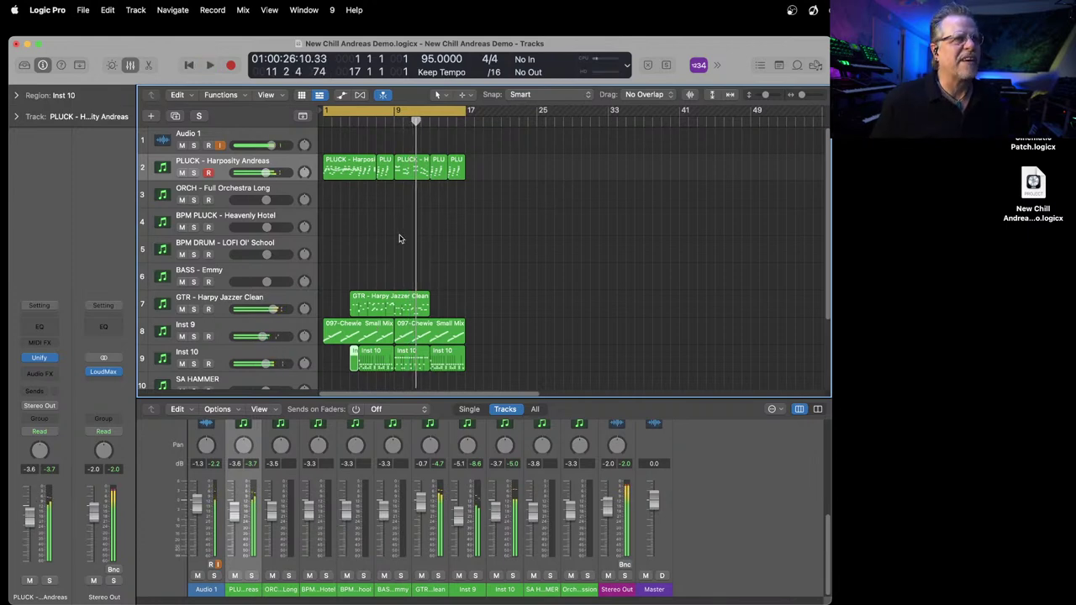
{"action": "double_click", "coordinate": [407, 163]}
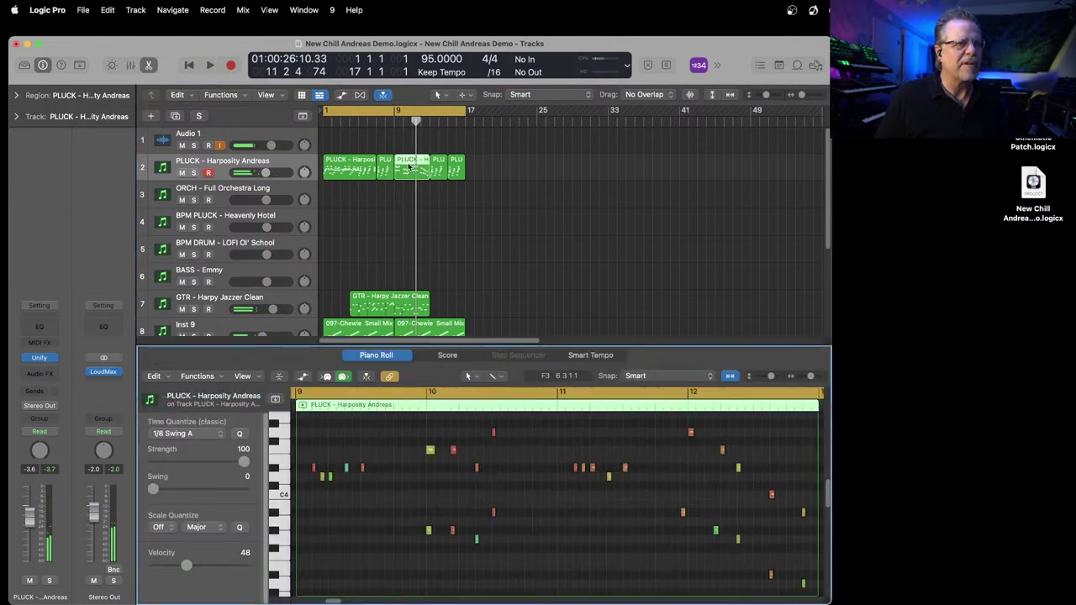
{"action": "left_click_drag", "start_coordinate": [430, 344], "coordinate": [430, 274]}
{"action": "double_click", "coordinate": [417, 340]}
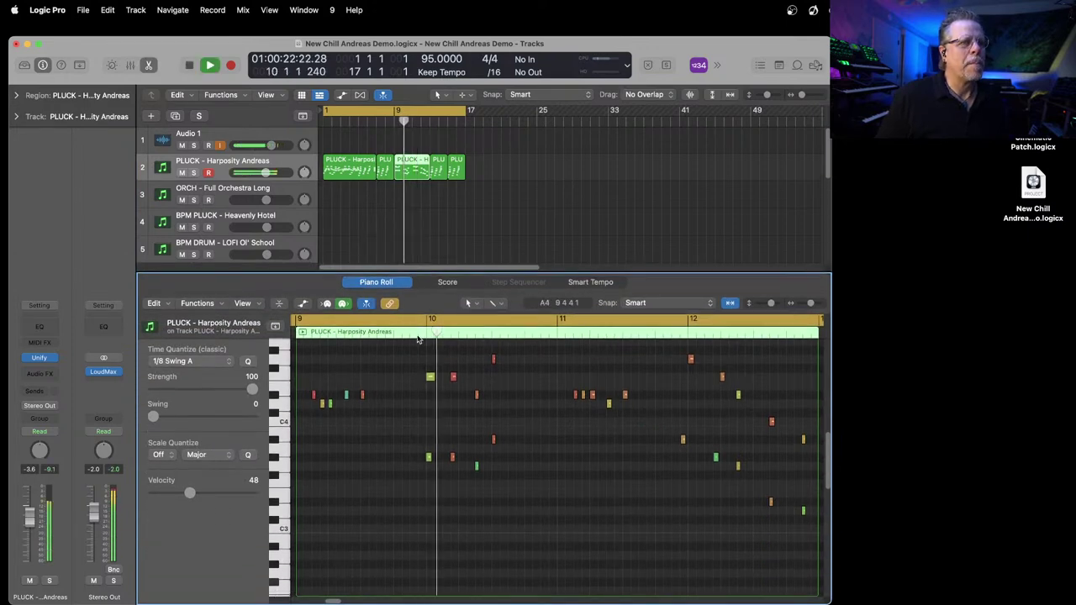
{"action": "key", "text": "space"}
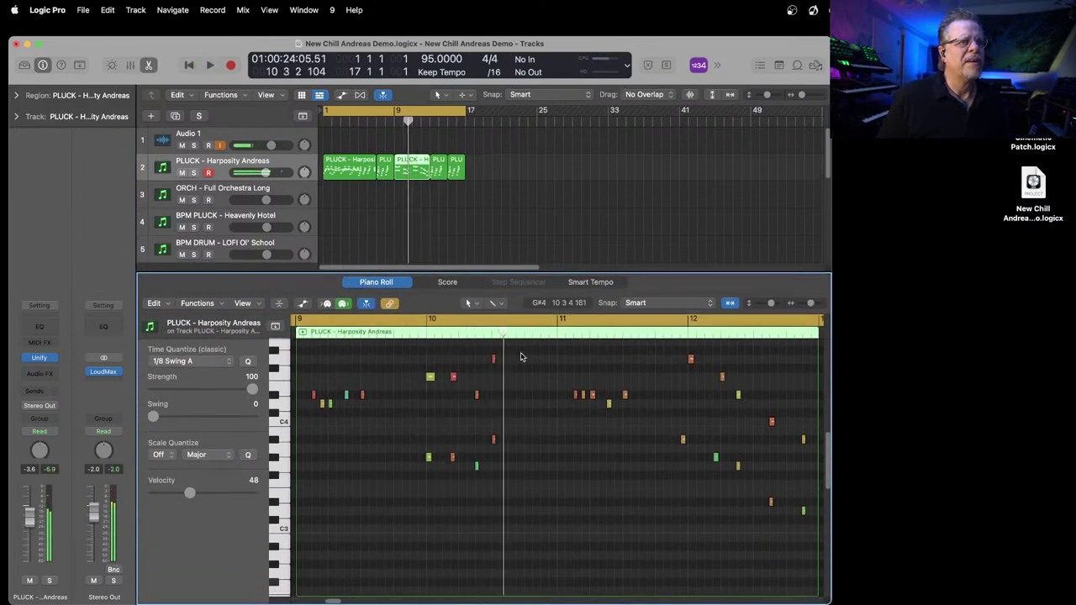
Step: Move the octave note pair at bar 10 beat 3 about a sixteenth earlier and play through bar 12 to check it
{"action": "left_click_drag", "start_coordinate": [495, 445], "coordinate": [485, 444]}
{"action": "scroll", "coordinate": [508, 488], "scroll_direction": "down", "scroll_amount": 5}
{"action": "scroll", "coordinate": [506, 487], "scroll_direction": "up", "scroll_amount": 9}
{"action": "double_click", "coordinate": [408, 328]}
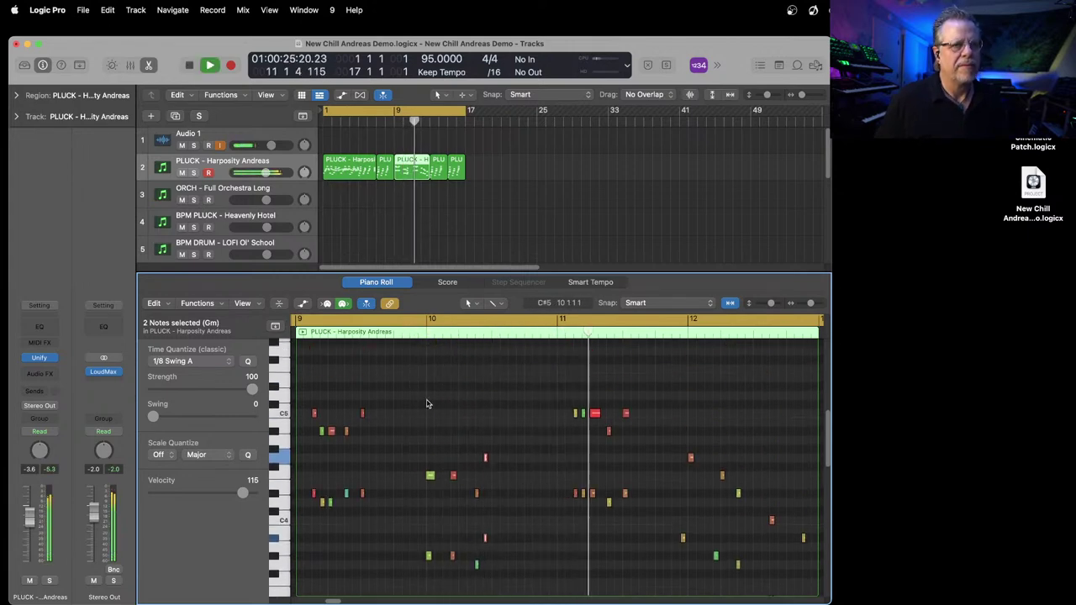
{"action": "left_click_drag", "start_coordinate": [332, 602], "coordinate": [335, 602]}
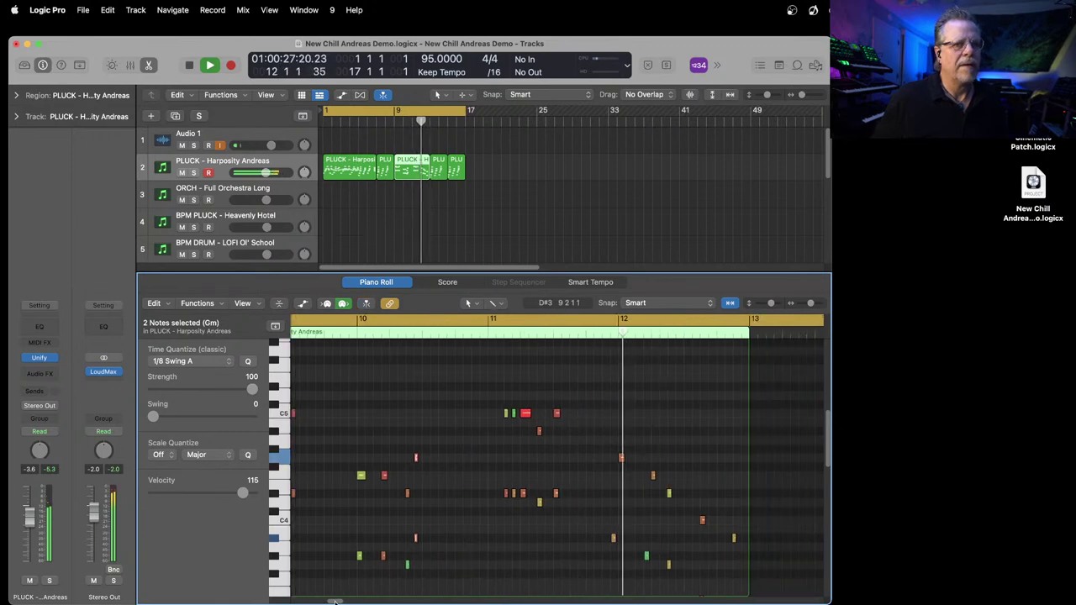
{"action": "key", "text": "space"}
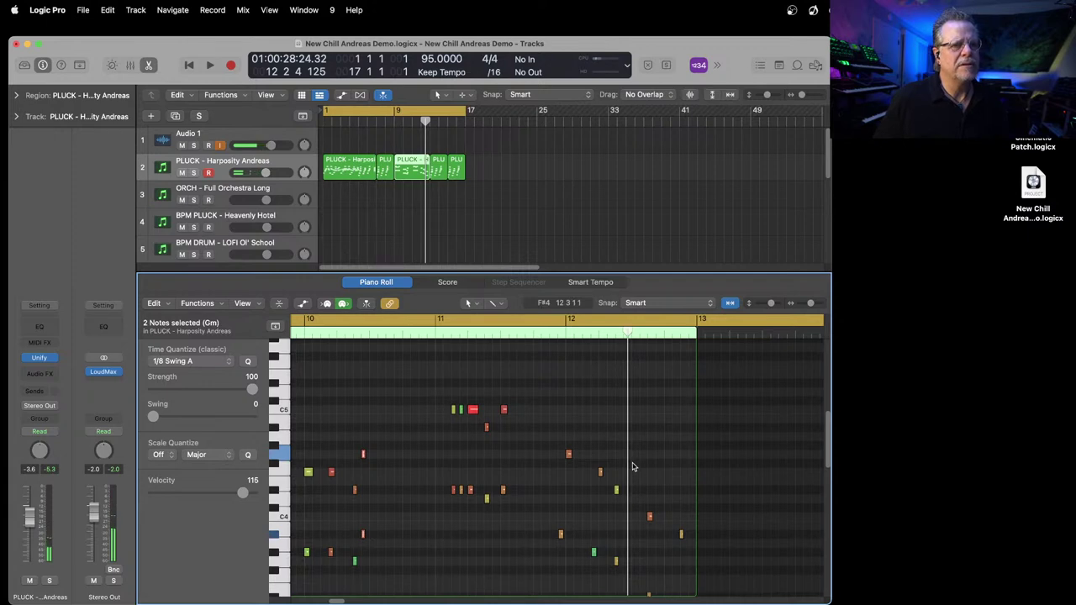
Step: Move the octave note pair in beat 2 of bar 12 about a sixteenth earlier and play from around bar 11
{"action": "left_click_drag", "start_coordinate": [629, 479], "coordinate": [614, 518]}
{"action": "left_click_drag", "start_coordinate": [616, 462], "coordinate": [609, 464]}
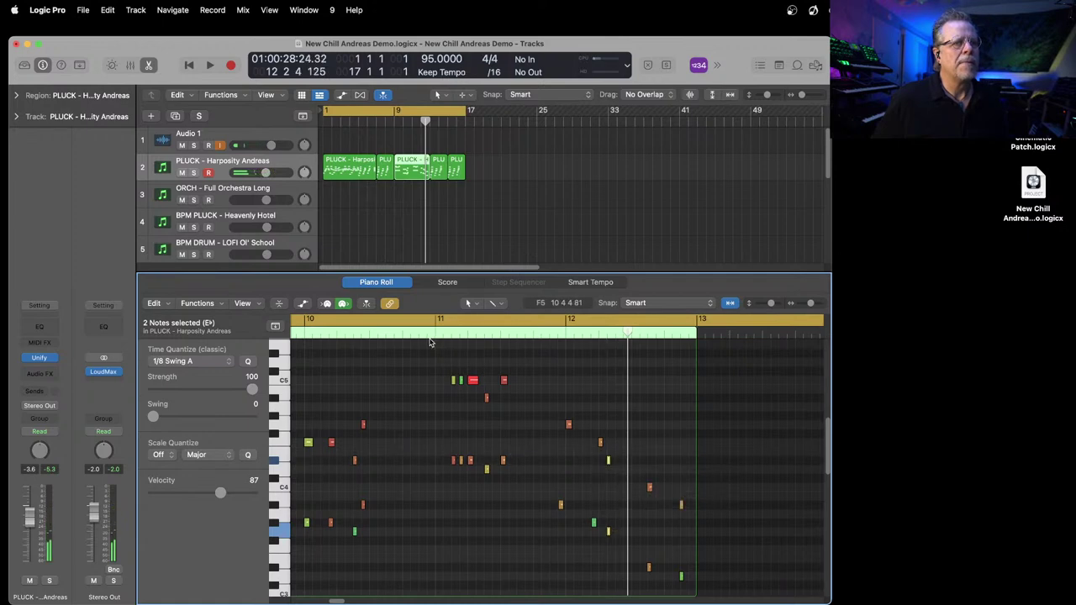
{"action": "left_click", "coordinate": [429, 342]}
{"action": "left_click", "coordinate": [433, 334]}
{"action": "key", "text": "space"}
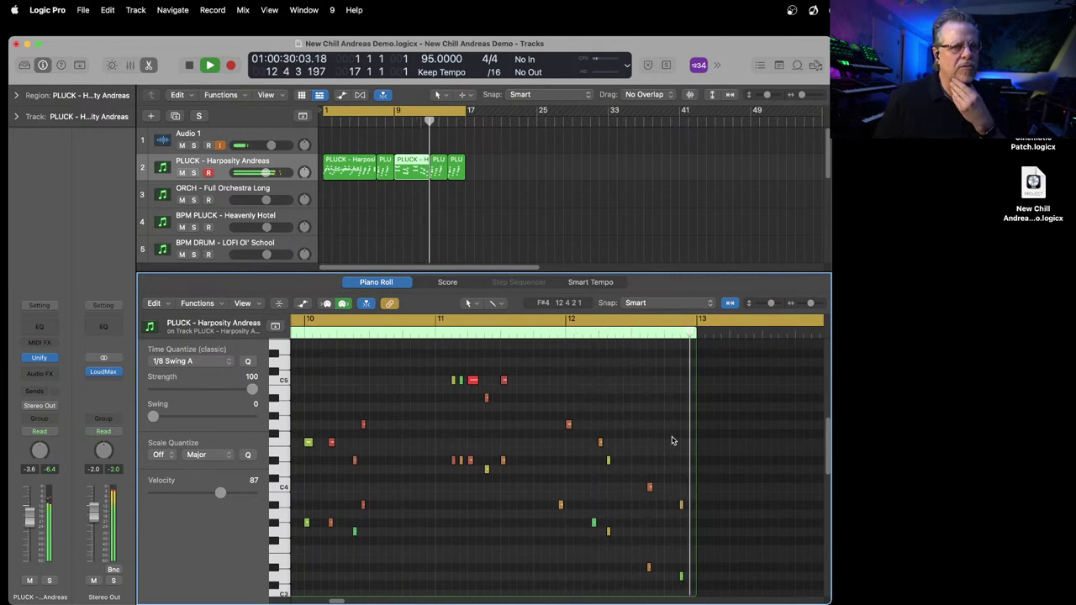
Step: Shift the last octave note pair of bar 12 slightly earlier and replay the region from bar 11
{"action": "key", "text": "space"}
{"action": "left_click_drag", "start_coordinate": [676, 492], "coordinate": [669, 522]}
{"action": "left_click", "coordinate": [436, 337]}
{"action": "key", "text": "space"}
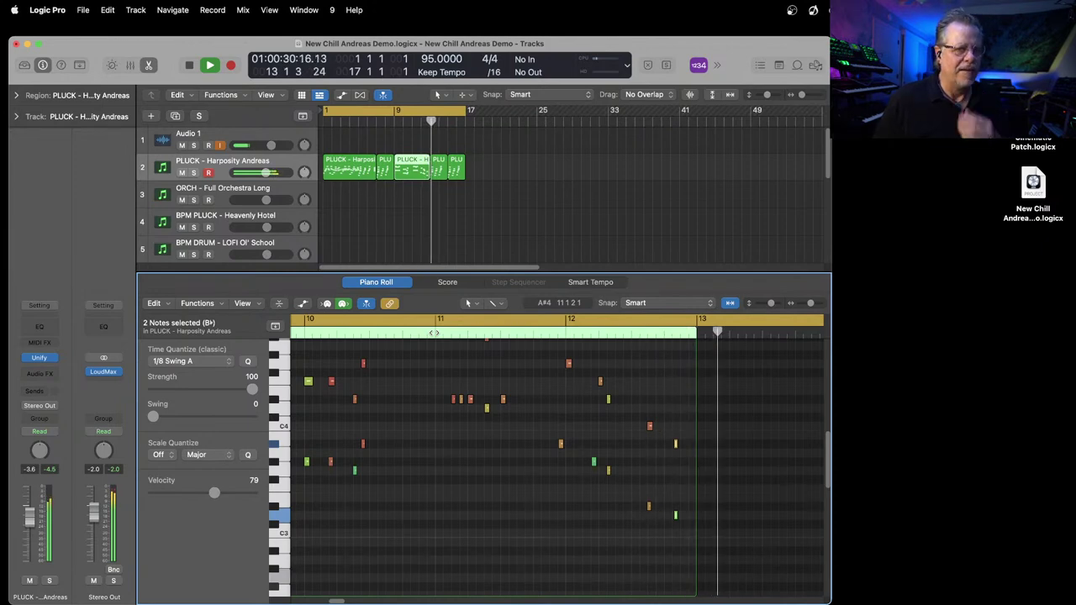
Step: Turn off the cycle range, continue playback from bar 13, and shrink the Piano Roll to show all the tracks
{"action": "key", "text": "space"}
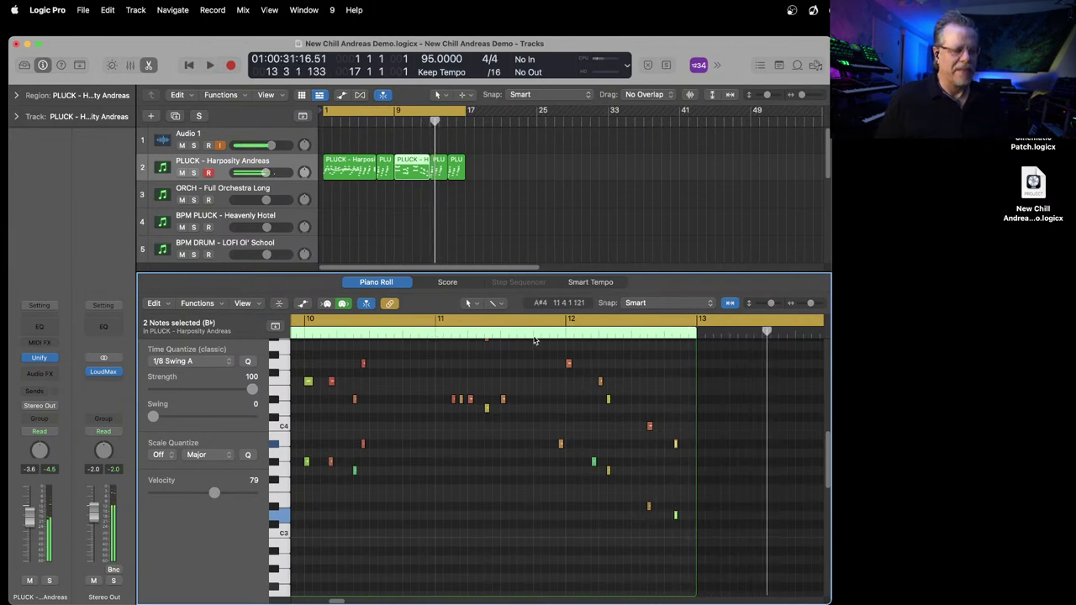
{"action": "key", "text": "space"}
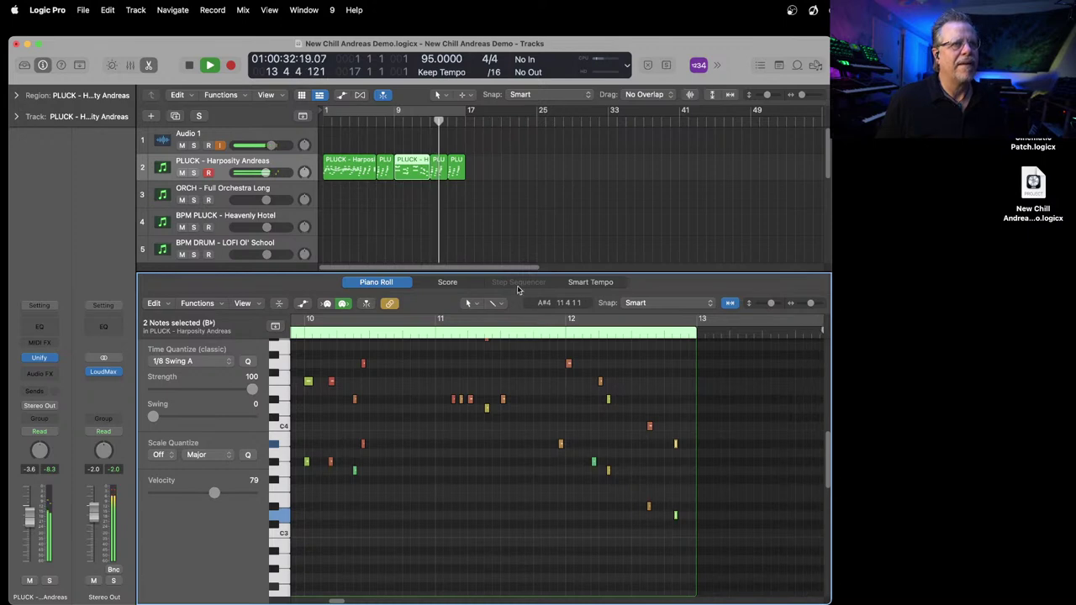
{"action": "left_click_drag", "start_coordinate": [528, 273], "coordinate": [531, 464]}
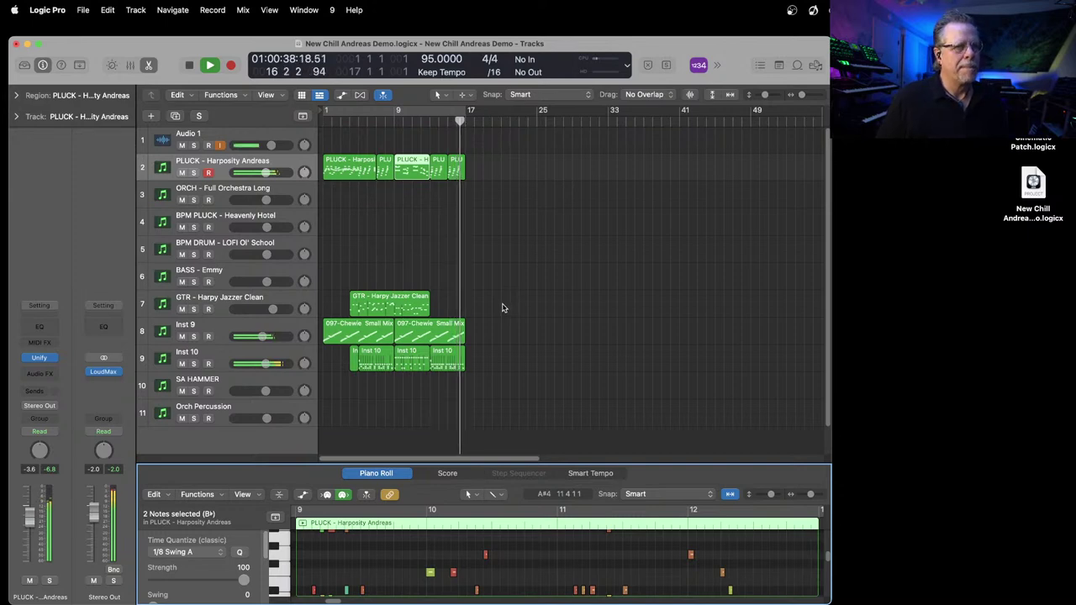
Step: Play the GTR - Harpy Jazzer Clean region from its start and split it at bar 5
{"action": "key", "text": "space"}
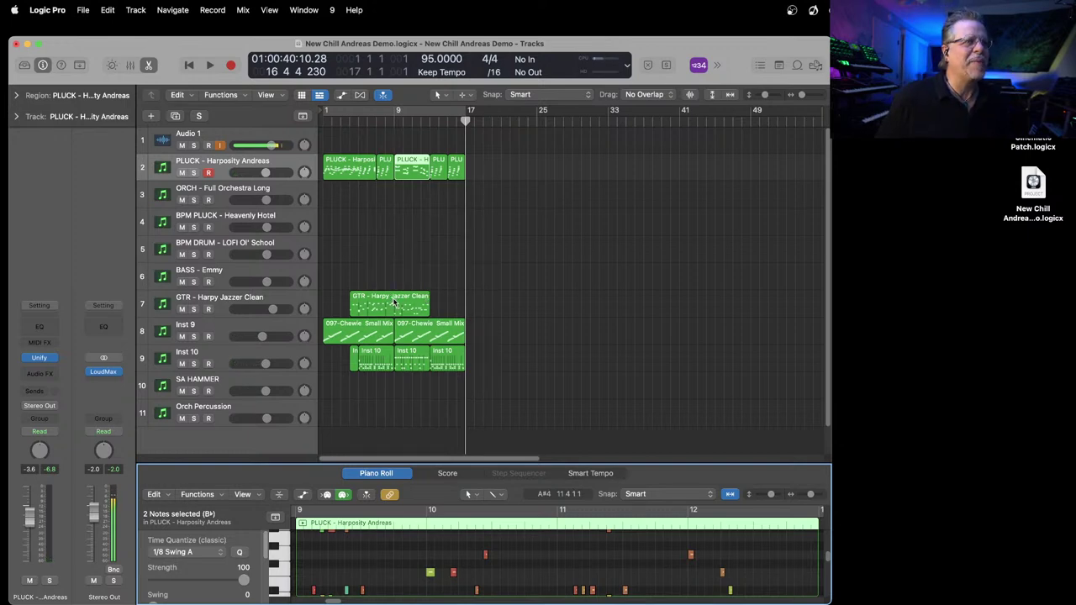
{"action": "left_click", "coordinate": [393, 301]}
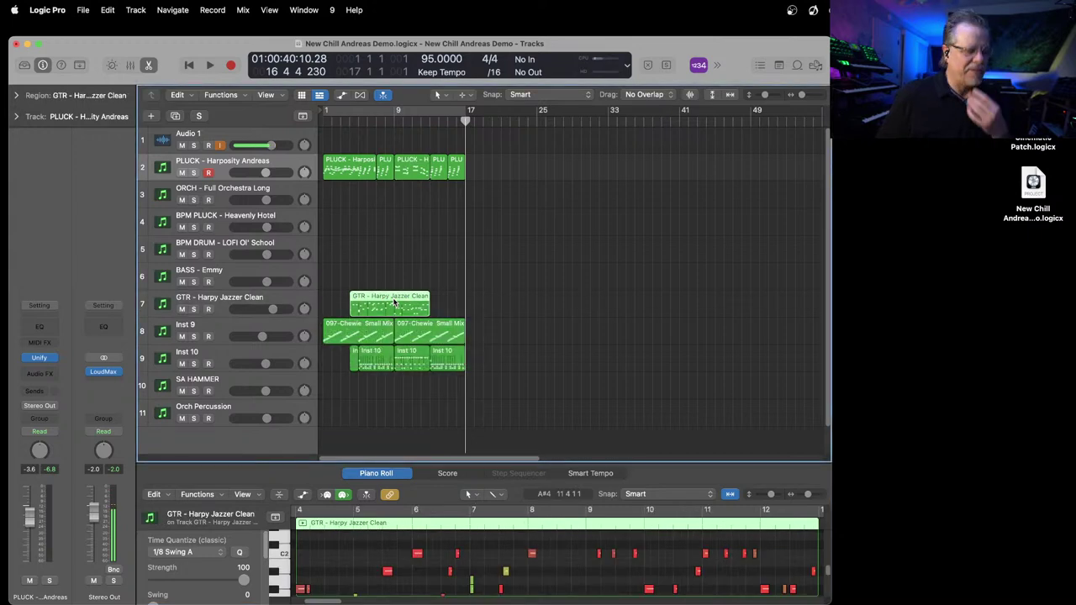
{"action": "key", "text": "shift+space"}
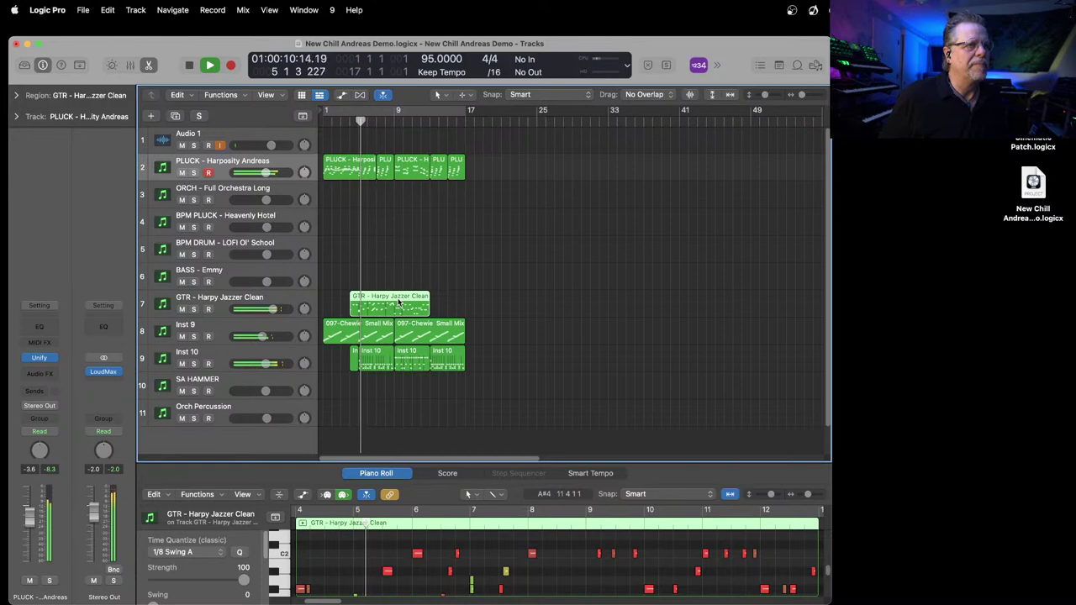
{"action": "key", "text": "space"}
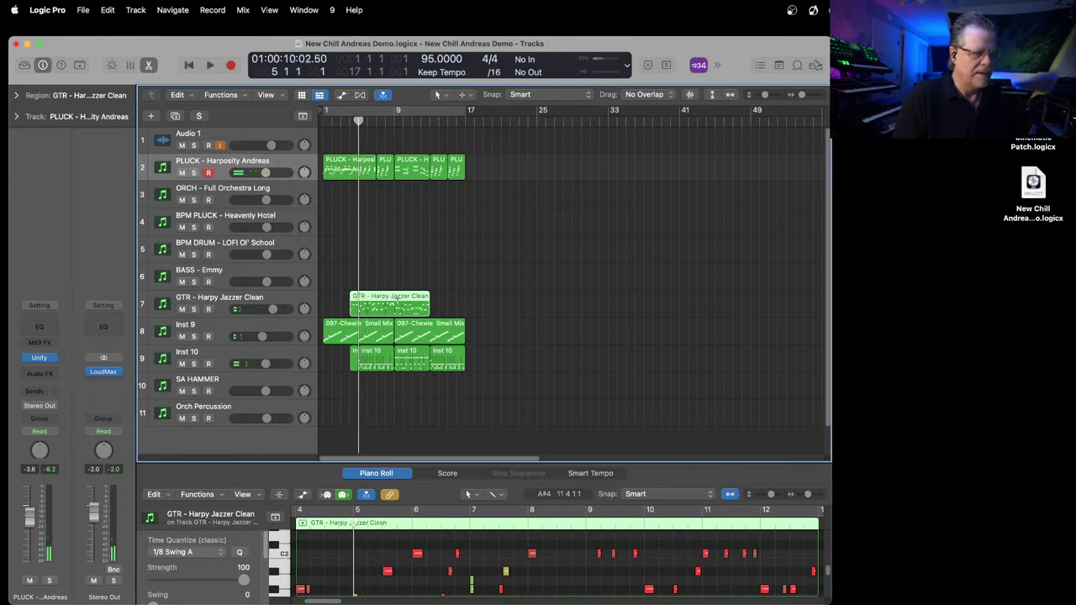
{"action": "key", "text": "super+t"}
Step: Move all the regions together so the arrangement starts at bar 17, and play it through bar 30
{"action": "left_click_drag", "start_coordinate": [507, 154], "coordinate": [332, 391]}
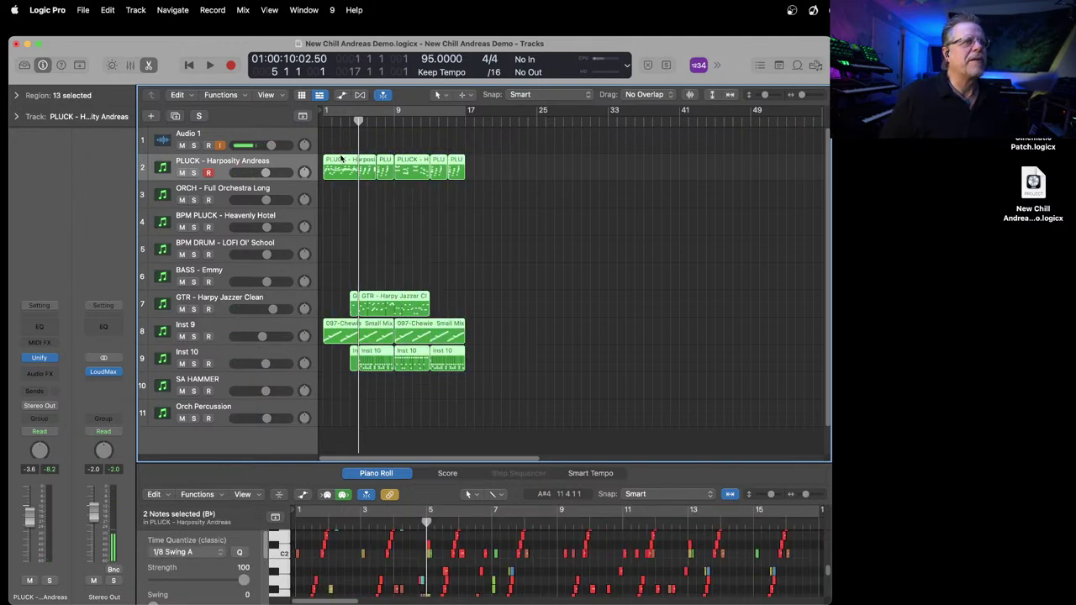
{"action": "left_click_drag", "start_coordinate": [340, 160], "coordinate": [485, 174]}
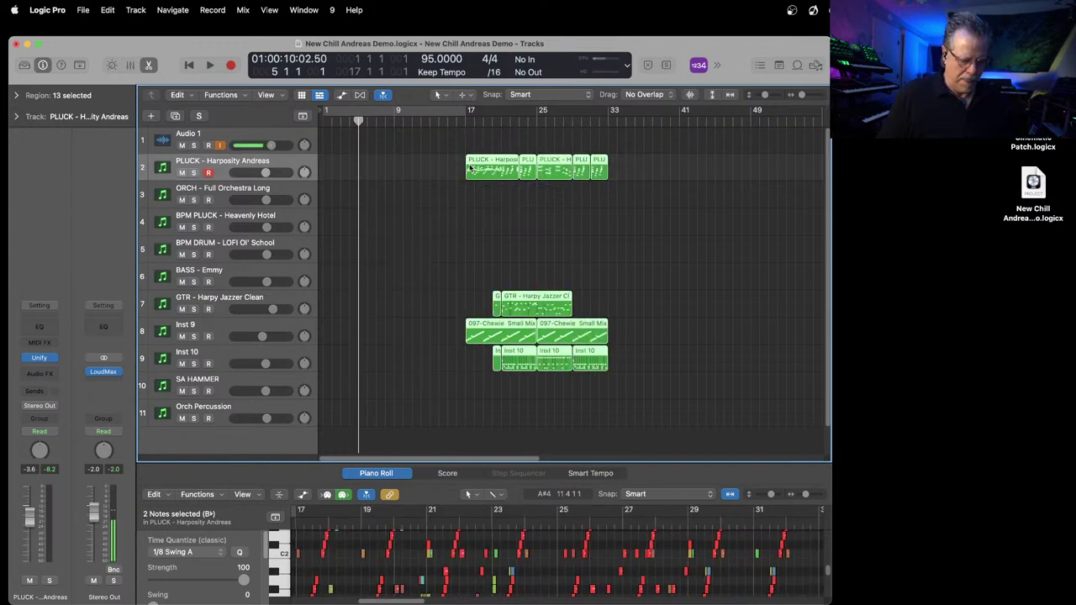
{"action": "key", "text": "shift+space"}
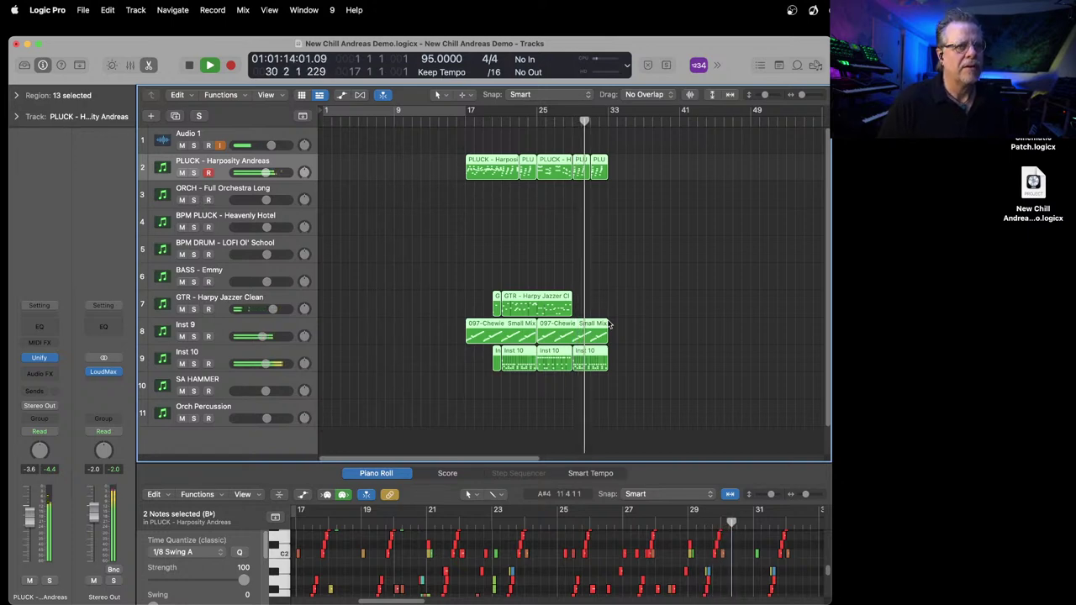
{"action": "key", "text": "space"}
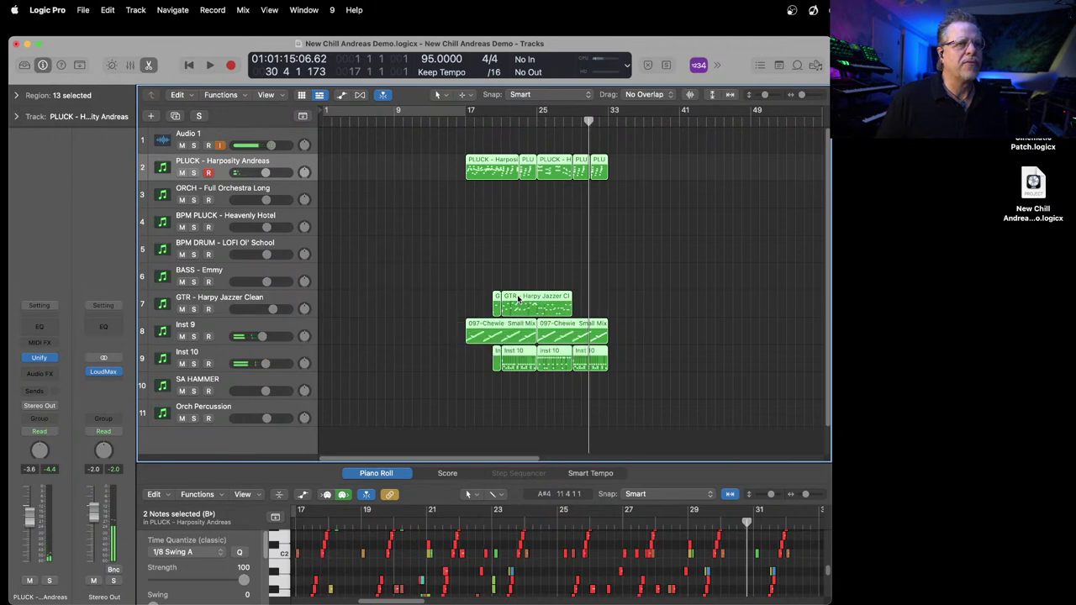
Step: Go to bar 25, split the GTR - Harpy Jazzer Clean region there, and briefly play from the split
{"action": "key", "text": "slash"}
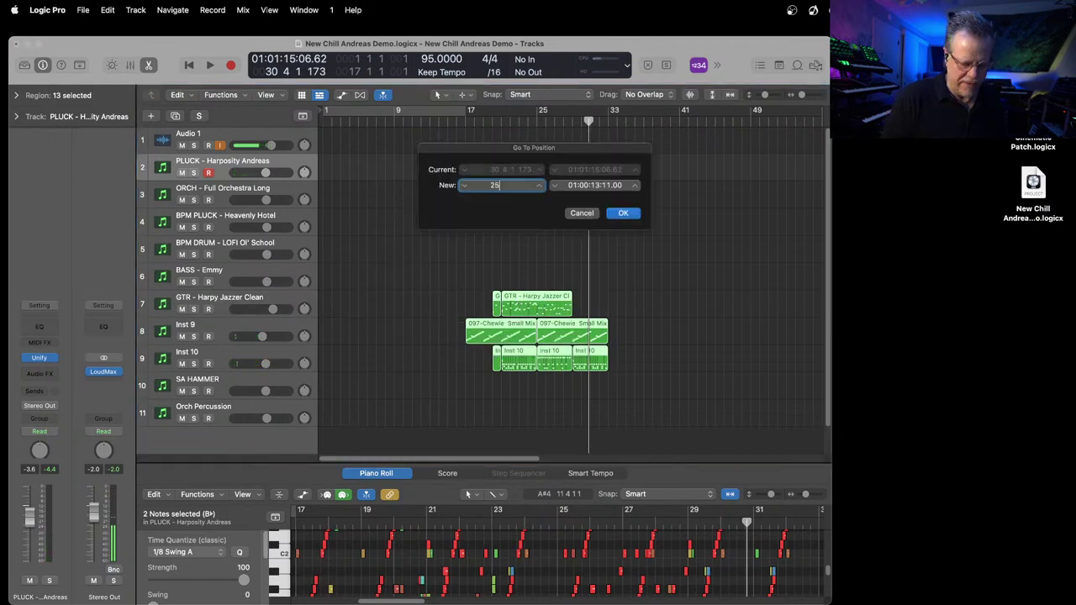
{"action": "type", "text": "25"}
{"action": "key", "text": "Return"}
{"action": "key", "text": "super+t"}
{"action": "key", "text": "space"}
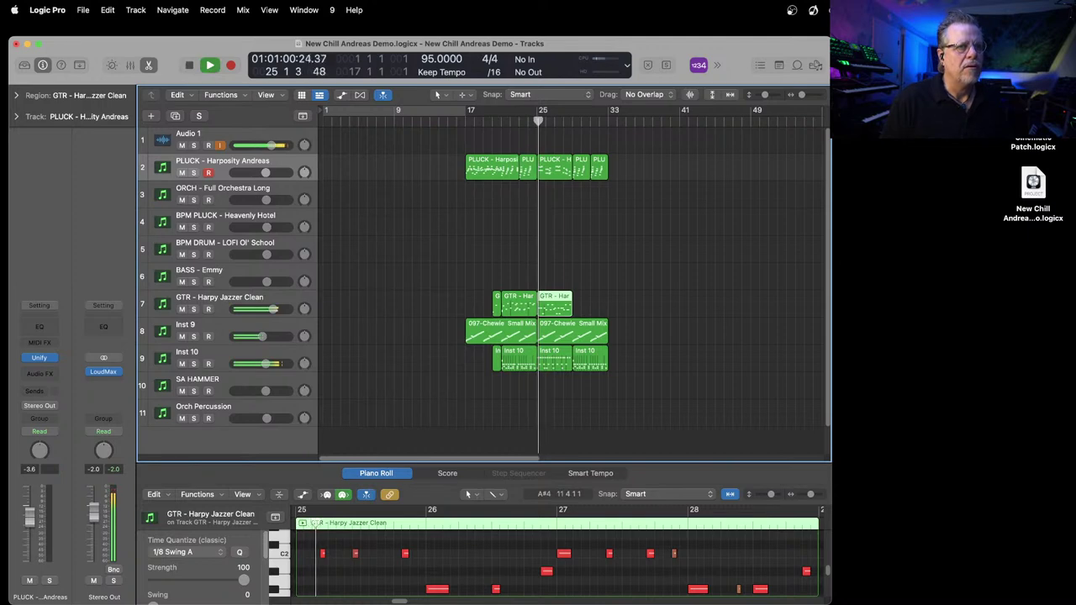
{"action": "key", "text": "space"}
Step: Copy the guitar region at bar 21 to bar 29 and play from bar 21
{"action": "key", "text": "comma"}
{"action": "key", "text": "comma"}
{"action": "key", "text": "comma"}
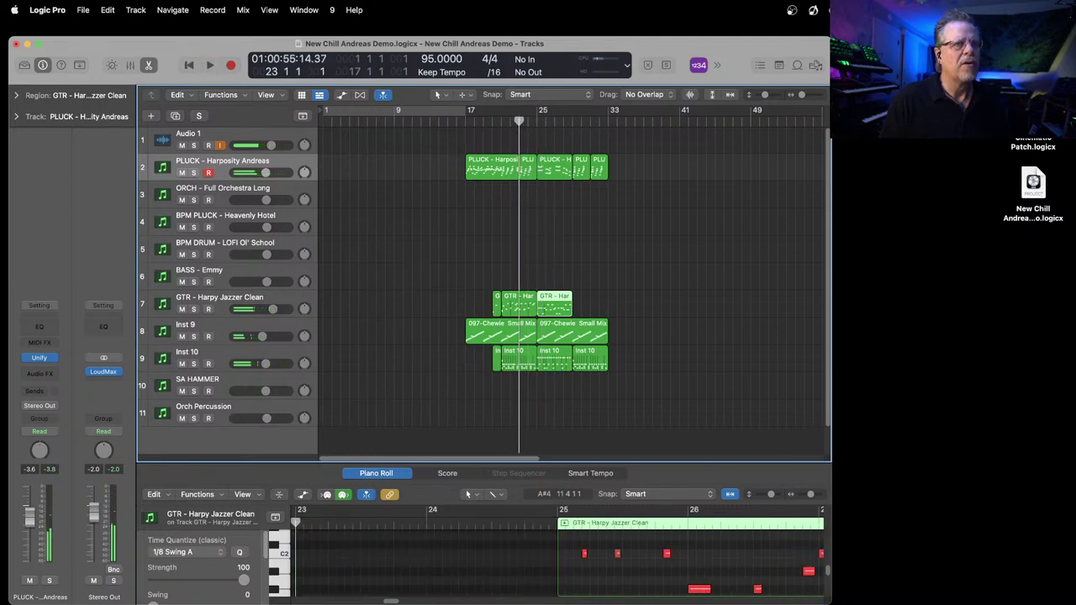
{"action": "key", "text": "comma"}
{"action": "key", "text": "comma"}
{"action": "left_click", "coordinate": [522, 305]}
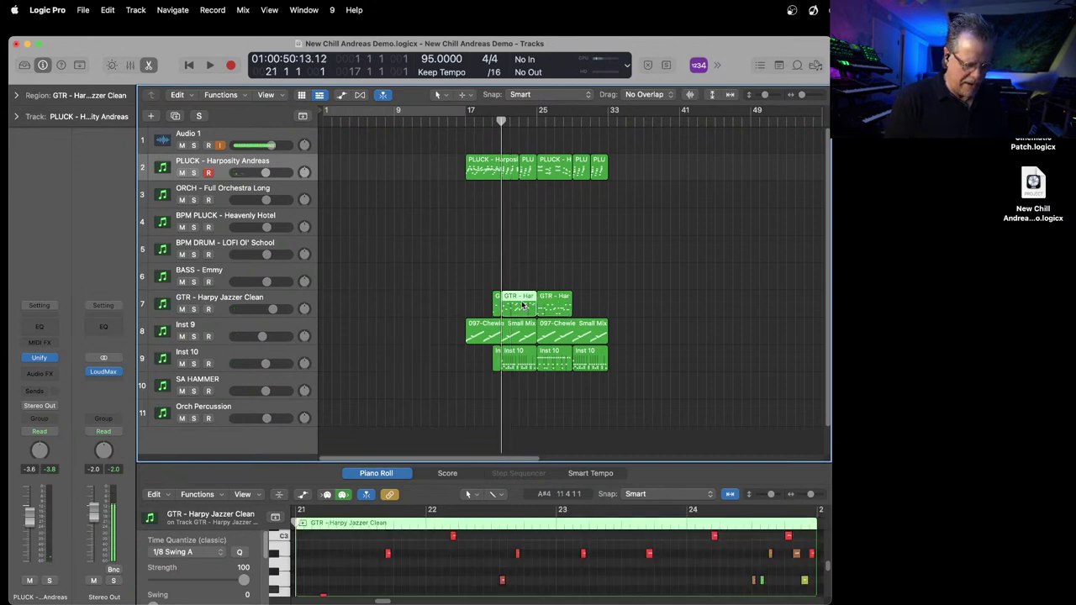
{"action": "key", "text": "space"}
{"action": "left_click_drag", "start_coordinate": [522, 305], "coordinate": [587, 311]}
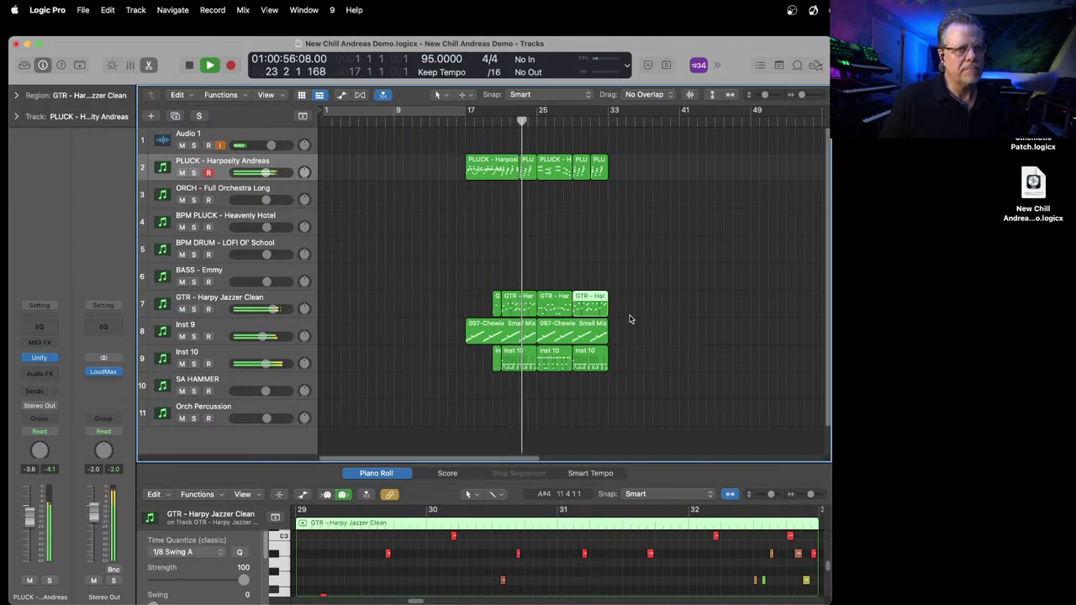
{"action": "key", "text": "space"}
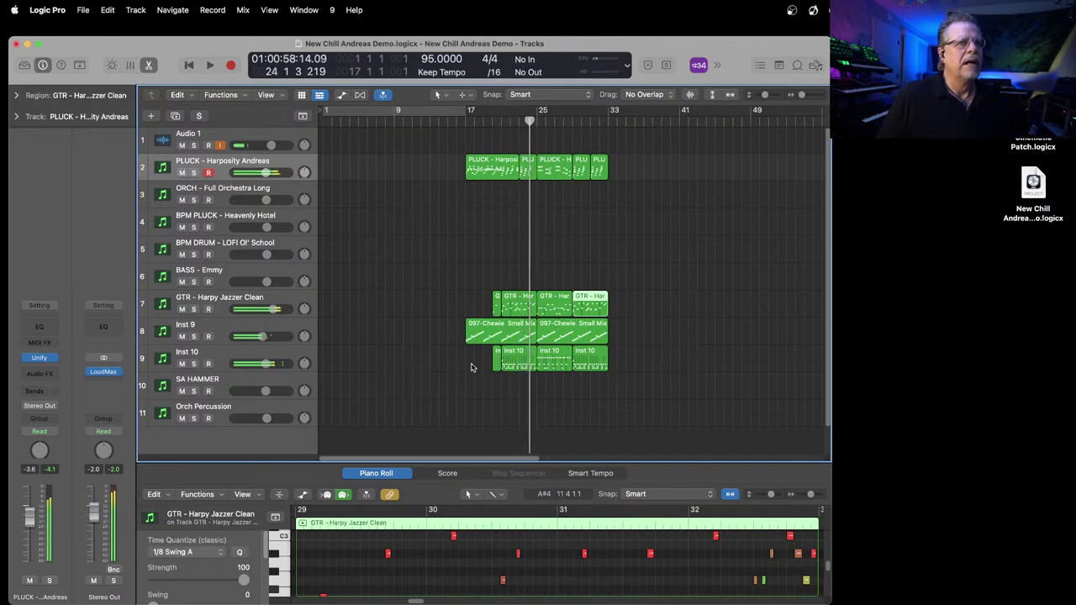
Step: Select the Inst 10 region at bar 21 and loop playback with a cycle range from bar 21 to bar 25
{"action": "left_click", "coordinate": [275, 355]}
{"action": "left_click", "coordinate": [438, 385]}
{"action": "left_click", "coordinate": [522, 353]}
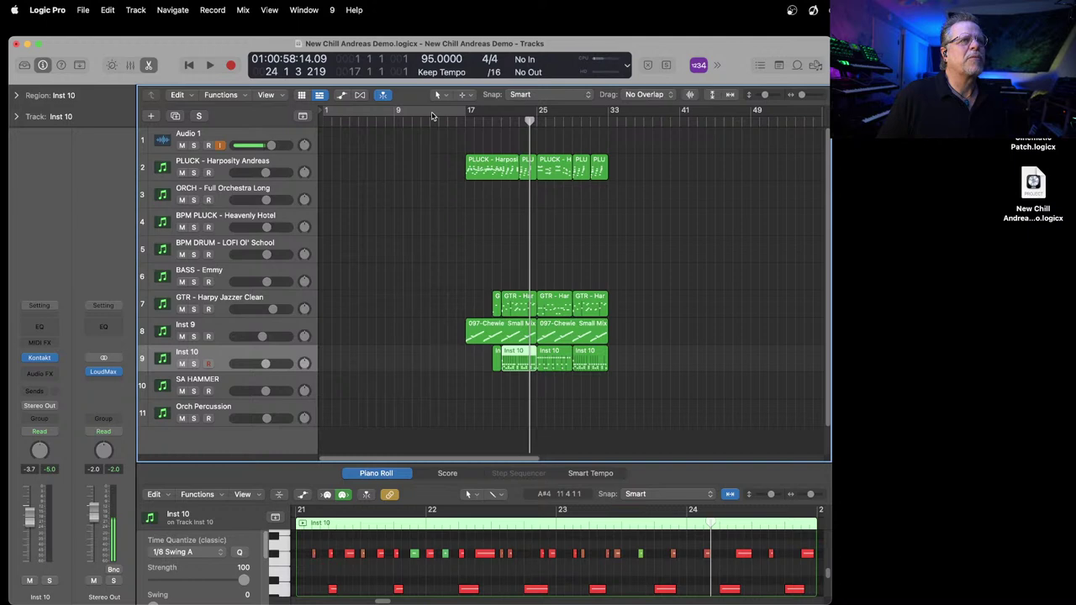
{"action": "left_click_drag", "start_coordinate": [423, 114], "coordinate": [572, 113]}
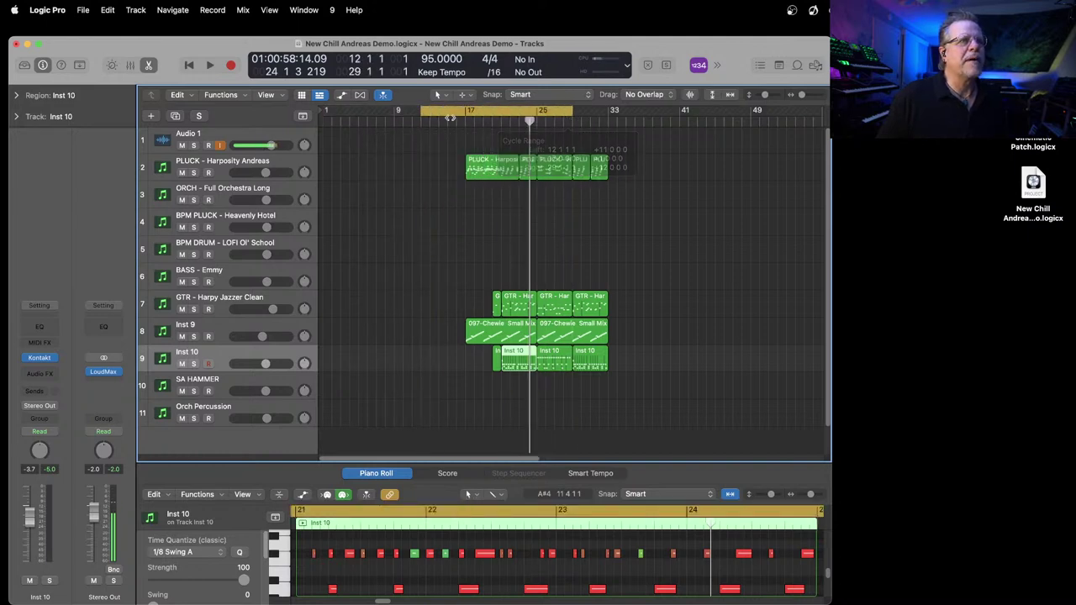
{"action": "left_click_drag", "start_coordinate": [451, 114], "coordinate": [533, 113]}
{"action": "left_click_drag", "start_coordinate": [651, 113], "coordinate": [537, 115]}
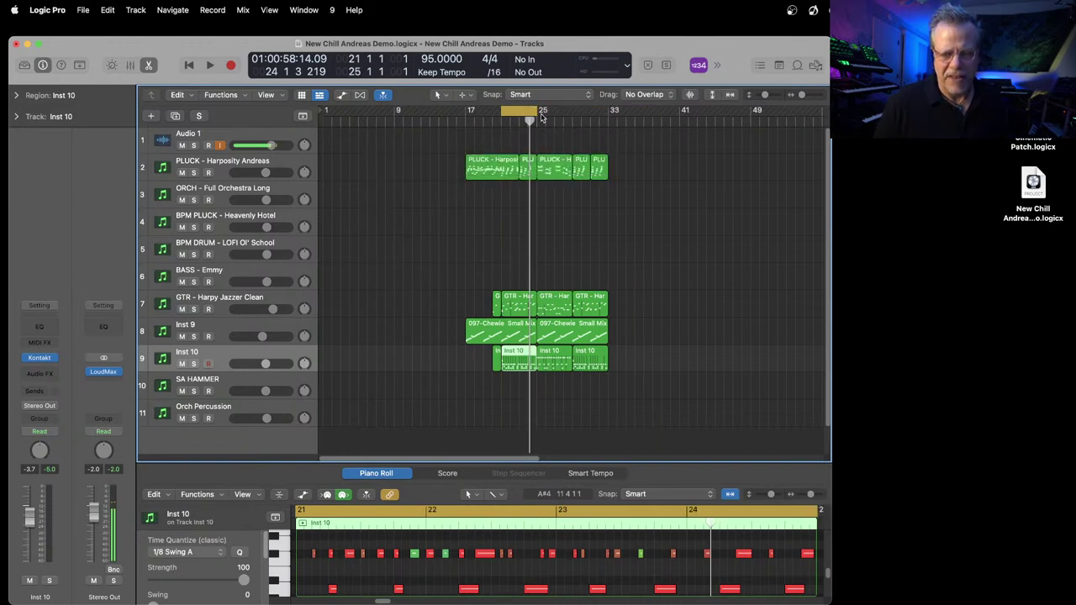
{"action": "key", "text": "space"}
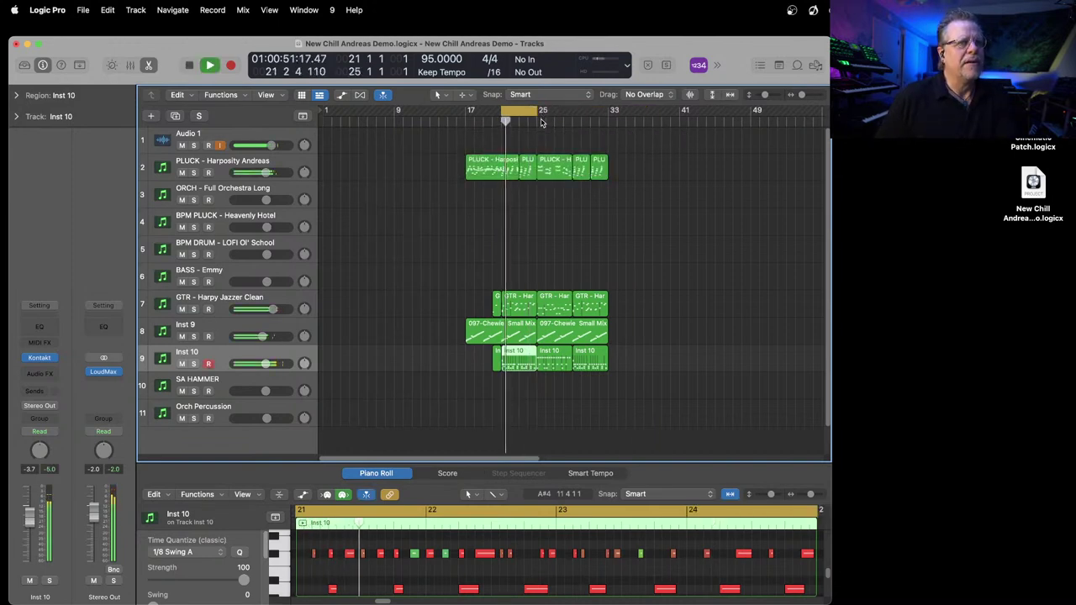
Step: Solo the Inst 10 region, open its Kontakt Drum Lab instrument, and turn off Select by MIDI Note with the kick selected
{"action": "left_click", "coordinate": [515, 261]}
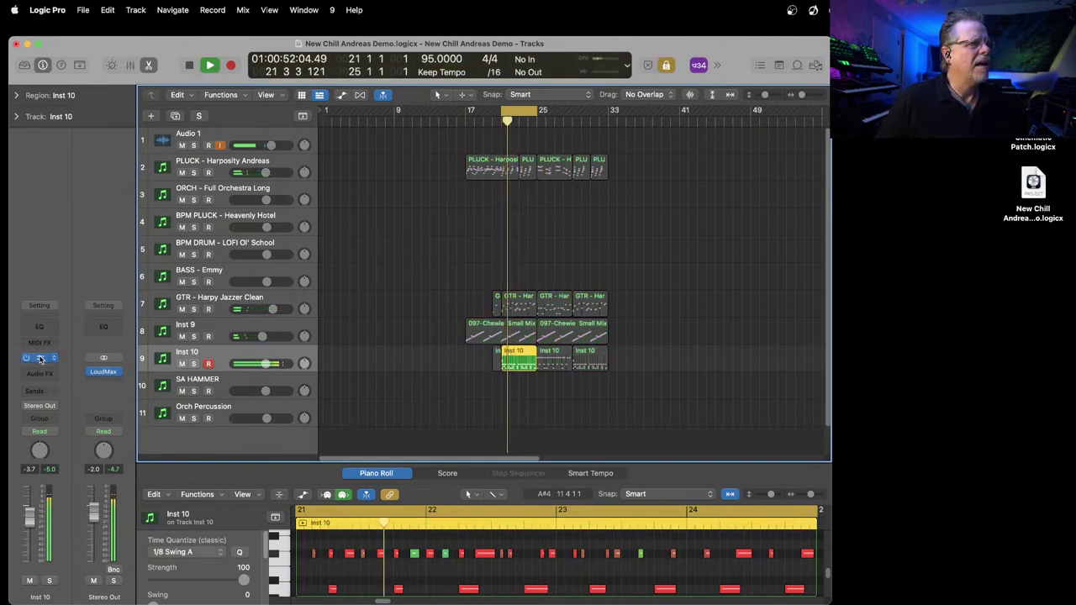
{"action": "left_click", "coordinate": [40, 359]}
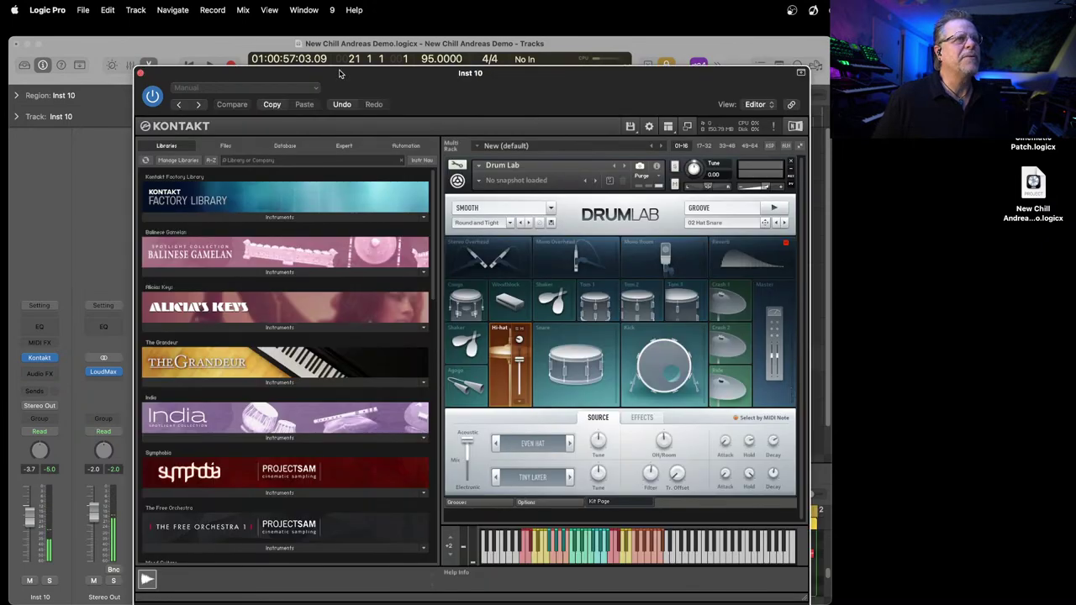
{"action": "left_click_drag", "start_coordinate": [340, 74], "coordinate": [263, 52]}
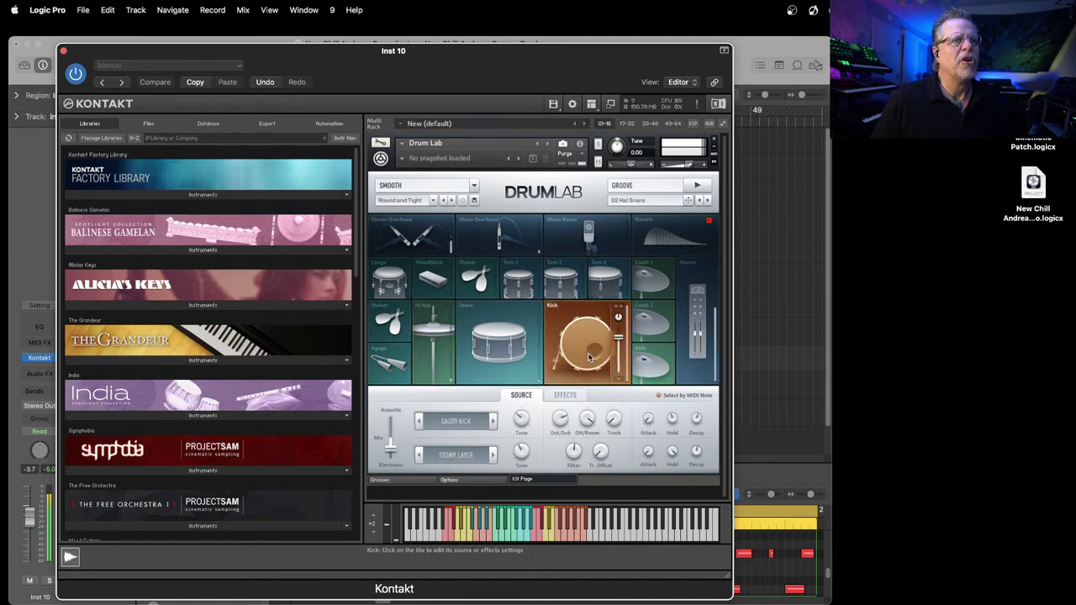
{"action": "left_click", "coordinate": [656, 396]}
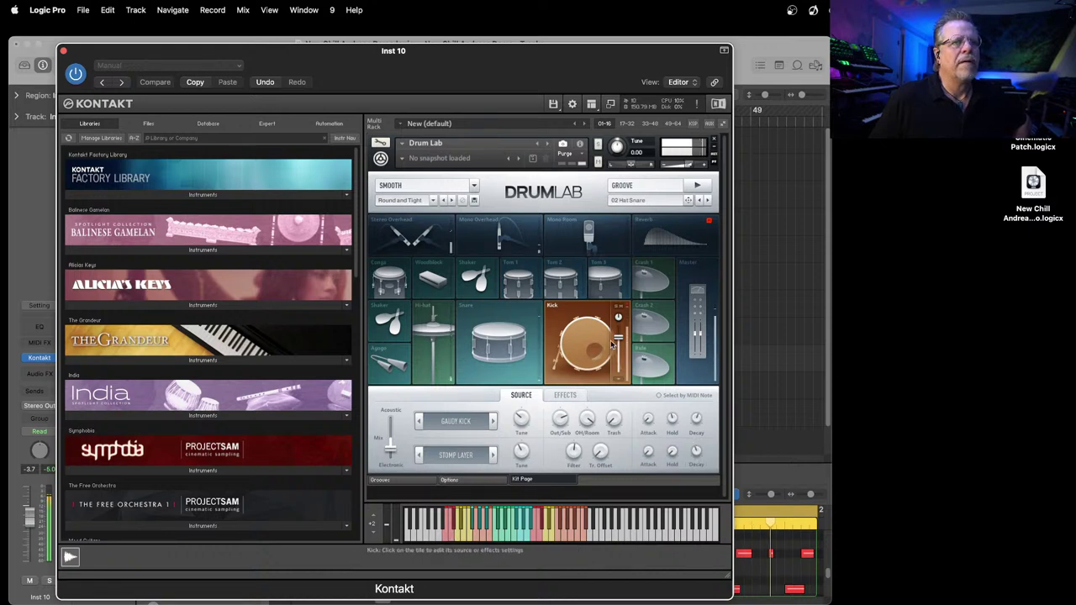
Step: Lower the kick's level slightly, set its acoustic layer to -14.3 dB in the mix, close Kontakt, and stop playback
{"action": "left_click_drag", "start_coordinate": [617, 338], "coordinate": [618, 346]}
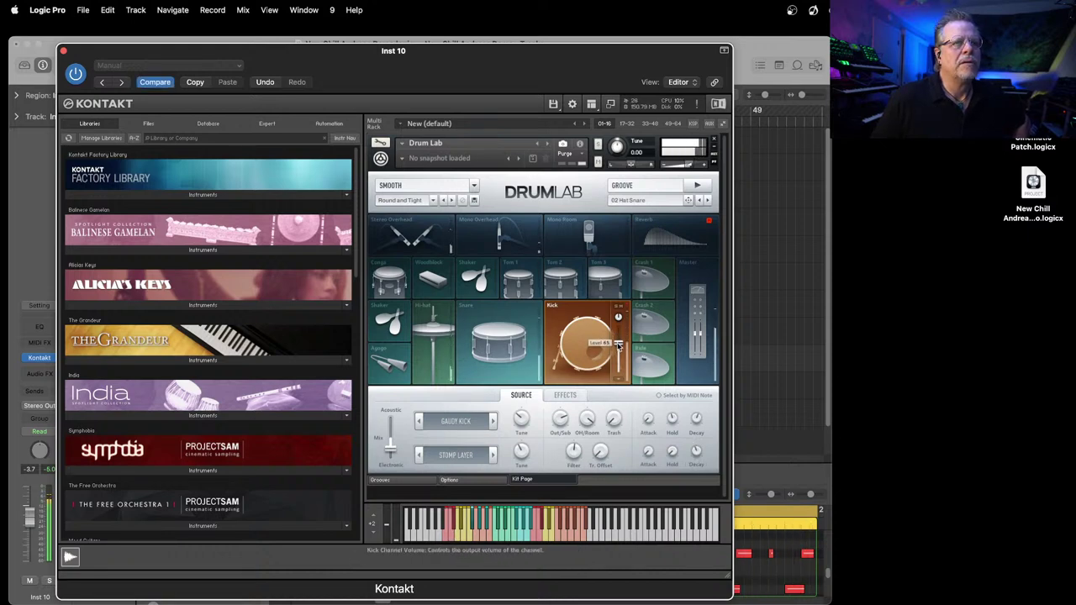
{"action": "mouse_move", "coordinate": [391, 440]}
{"action": "left_mouse_down"}
{"action": "mouse_move", "coordinate": [399, 420]}
{"action": "mouse_move", "coordinate": [387, 451]}
{"action": "left_mouse_up"}
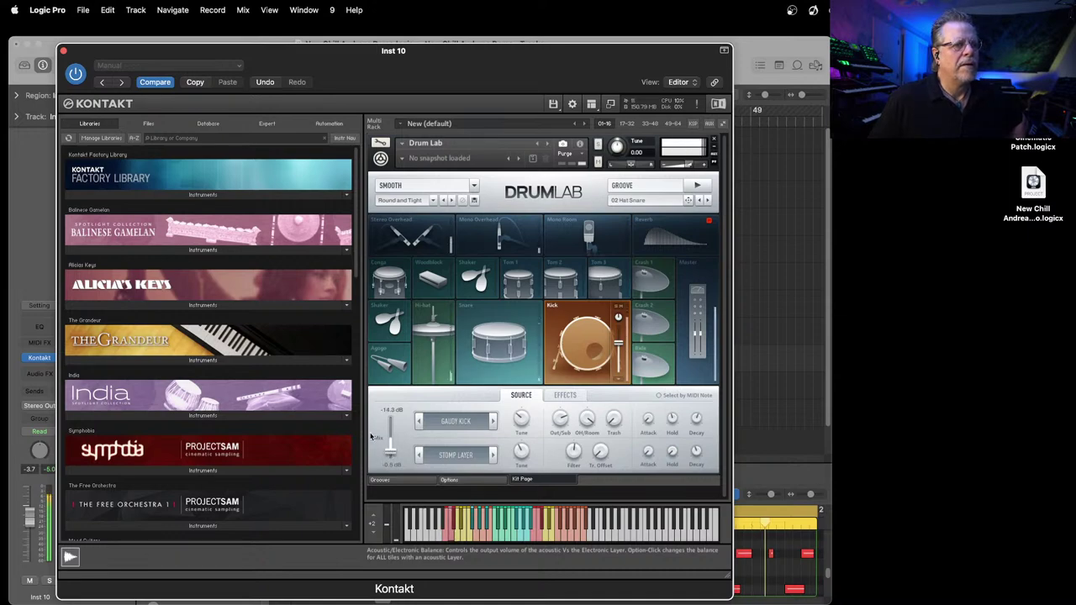
{"action": "key", "text": "super+w"}
{"action": "key", "text": "space"}
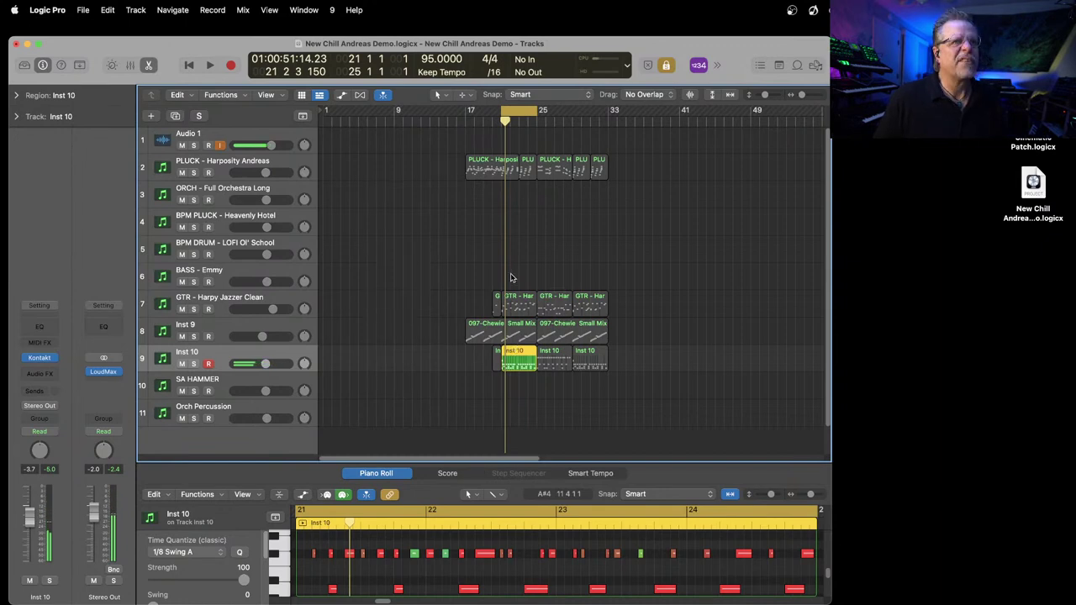
Step: Turn off solo and play the full arrangement through bar 32 without the cycle range
{"action": "left_click", "coordinate": [666, 65]}
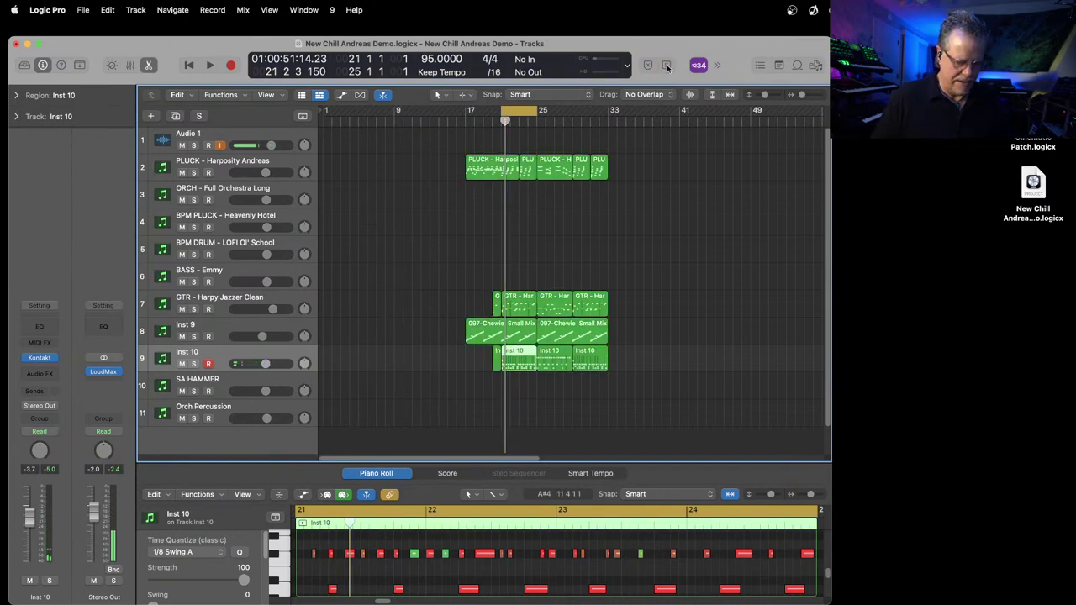
{"action": "key", "text": "space"}
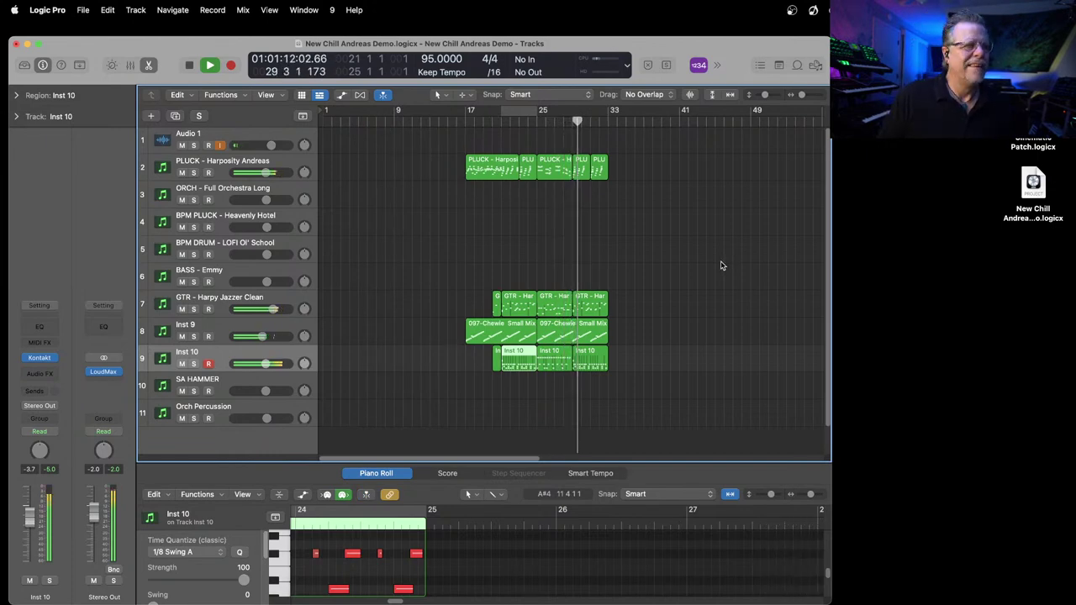
{"action": "mouse_move", "coordinate": [43, 364]}
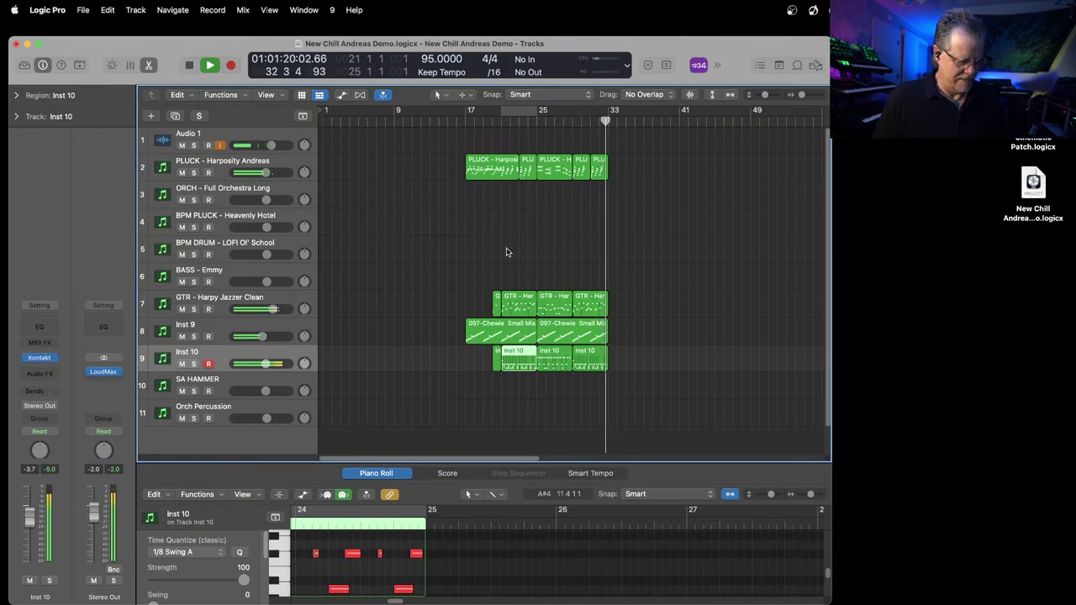
Step: Loop bars 21 to 25 and change the Drum Lab kick to Boomy Kick, with its mix toward electronic, then close Kontakt and stop
{"action": "key", "text": "c"}
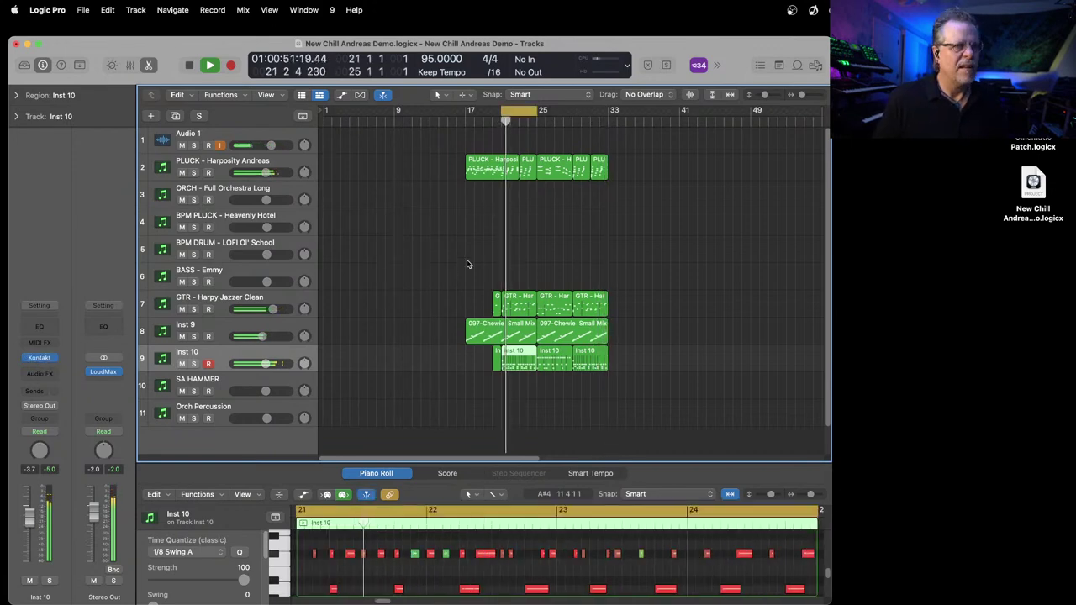
{"action": "key", "text": "v"}
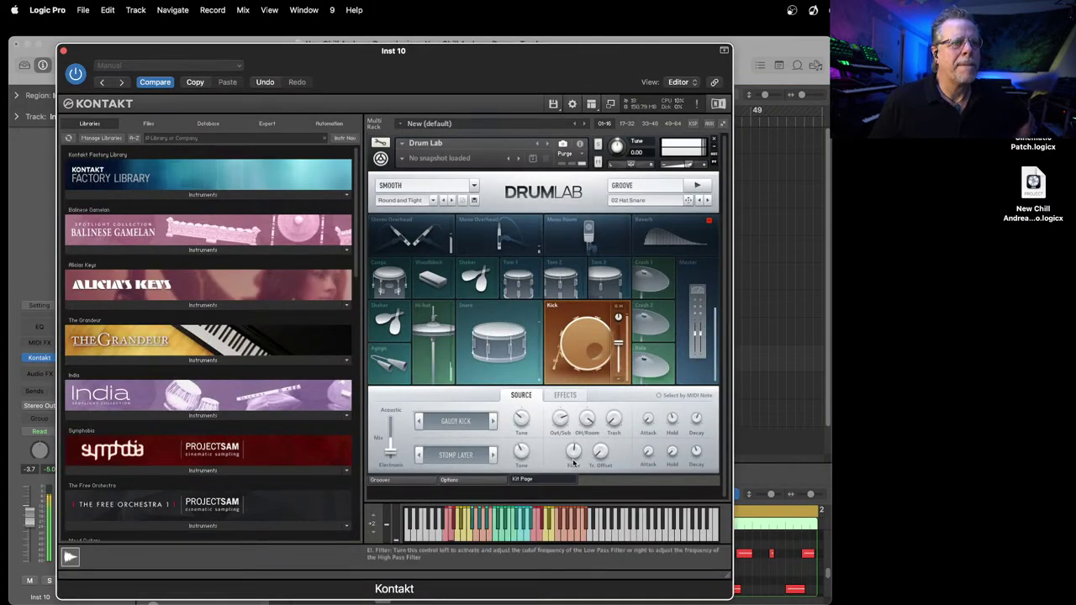
{"action": "left_click_drag", "start_coordinate": [396, 430], "coordinate": [400, 397]}
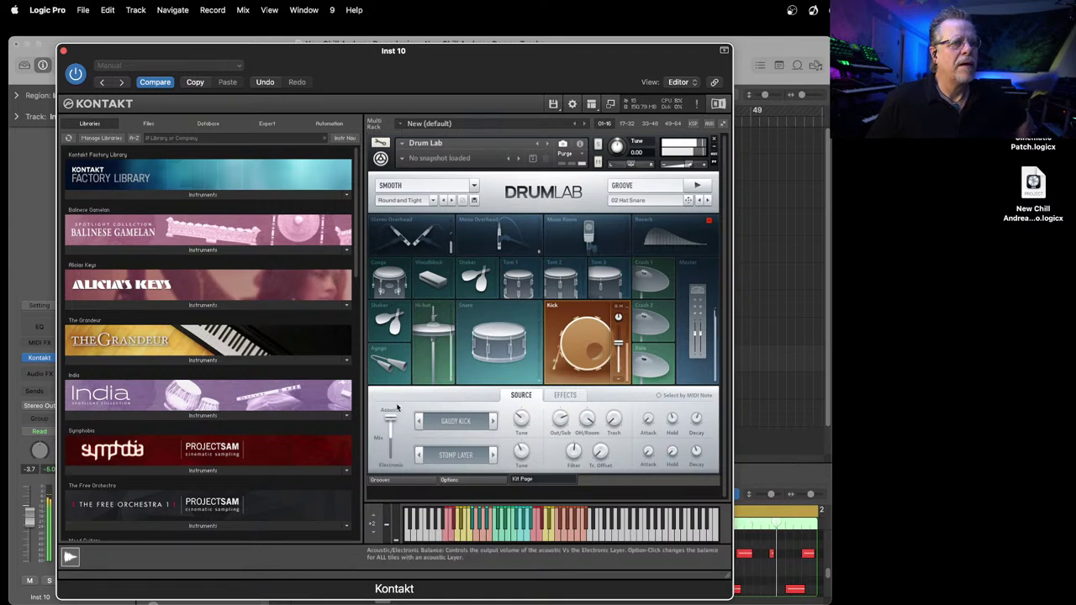
{"action": "left_click", "coordinate": [492, 422]}
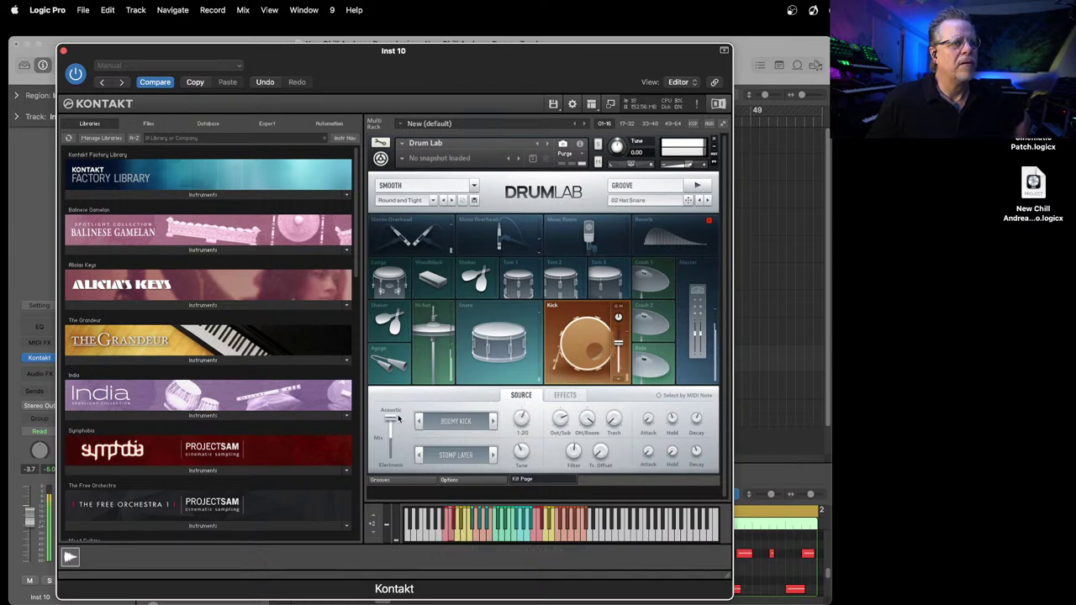
{"action": "left_click_drag", "start_coordinate": [395, 451], "coordinate": [393, 459]}
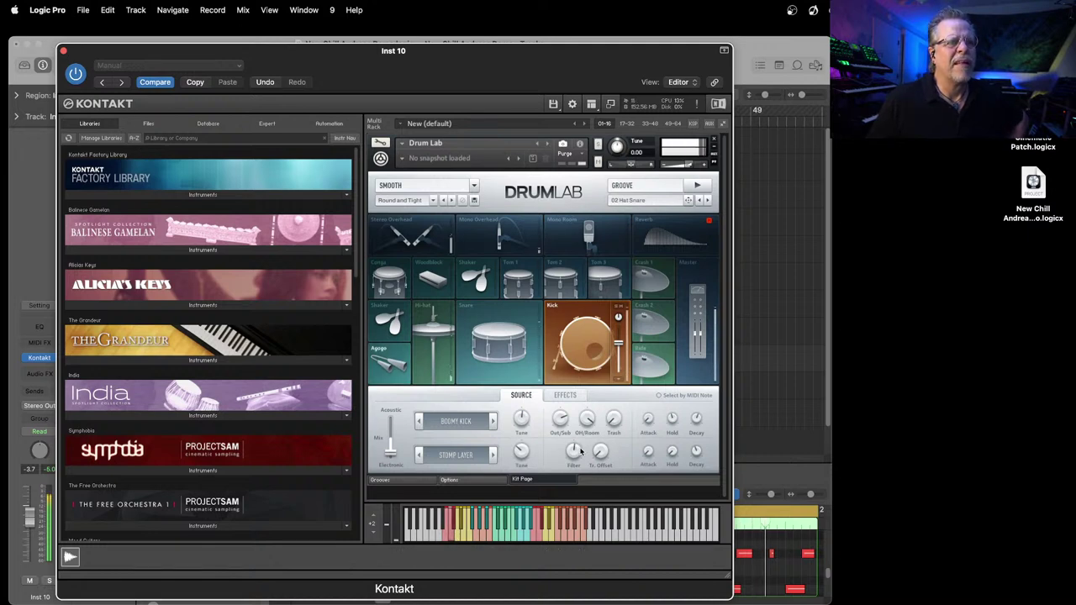
{"action": "left_click", "coordinate": [64, 52]}
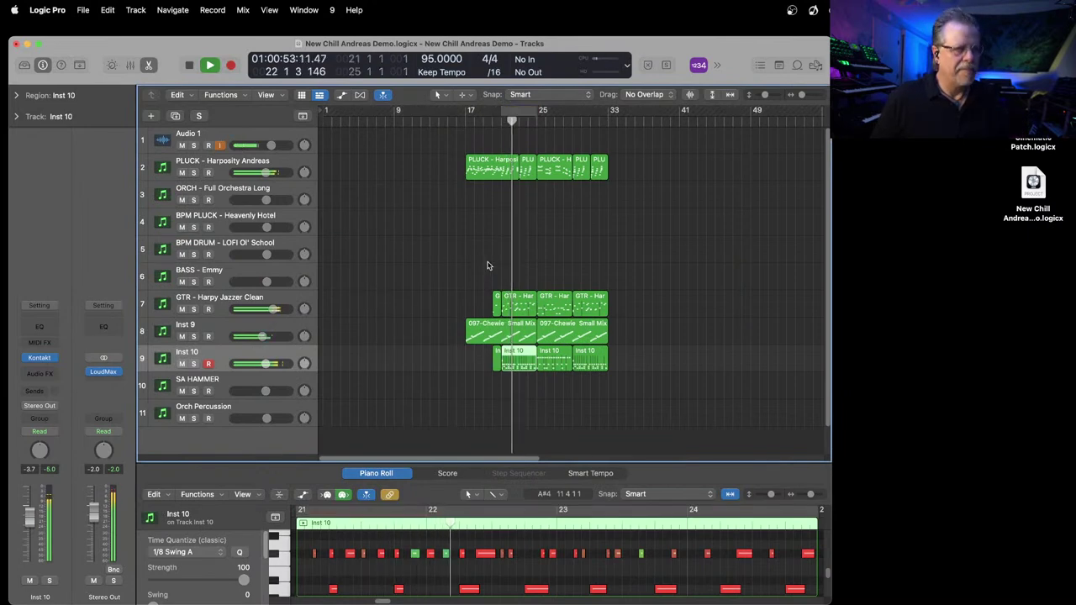
{"action": "key", "text": "space"}
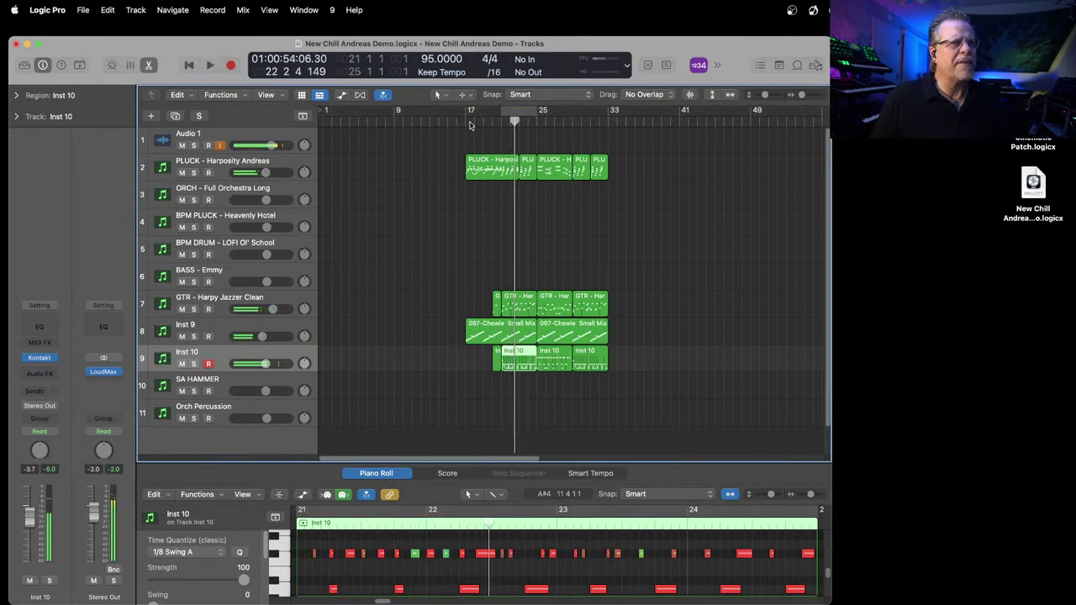
Step: Open the Unify instrument on the PLUCK - Harposity Andreas track, set the track's automation to Latch, and show Unify's macro knobs
{"action": "left_click", "coordinate": [284, 163]}
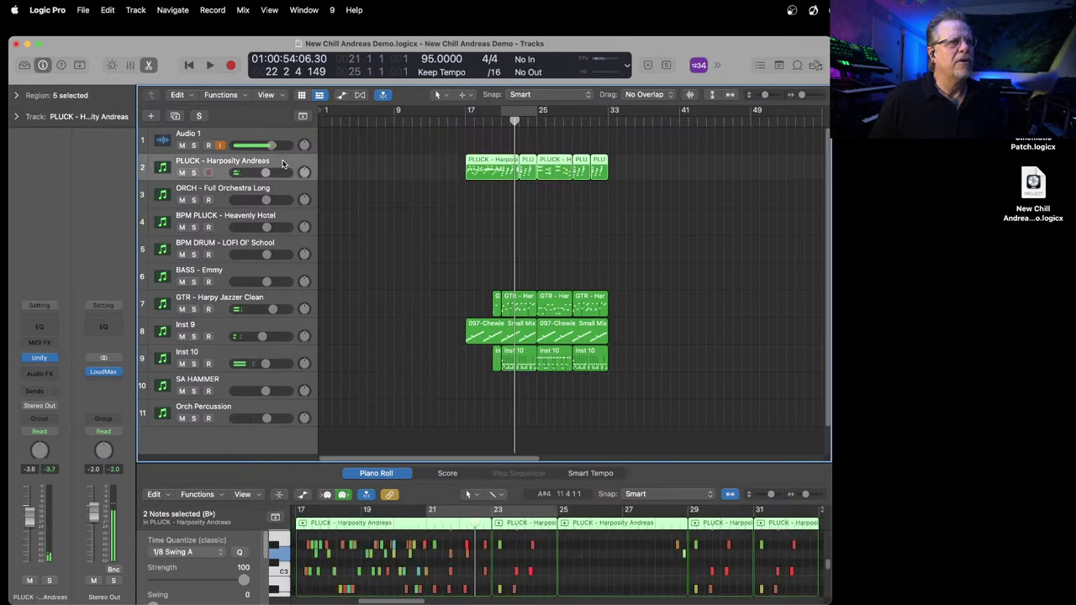
{"action": "left_click", "coordinate": [39, 357]}
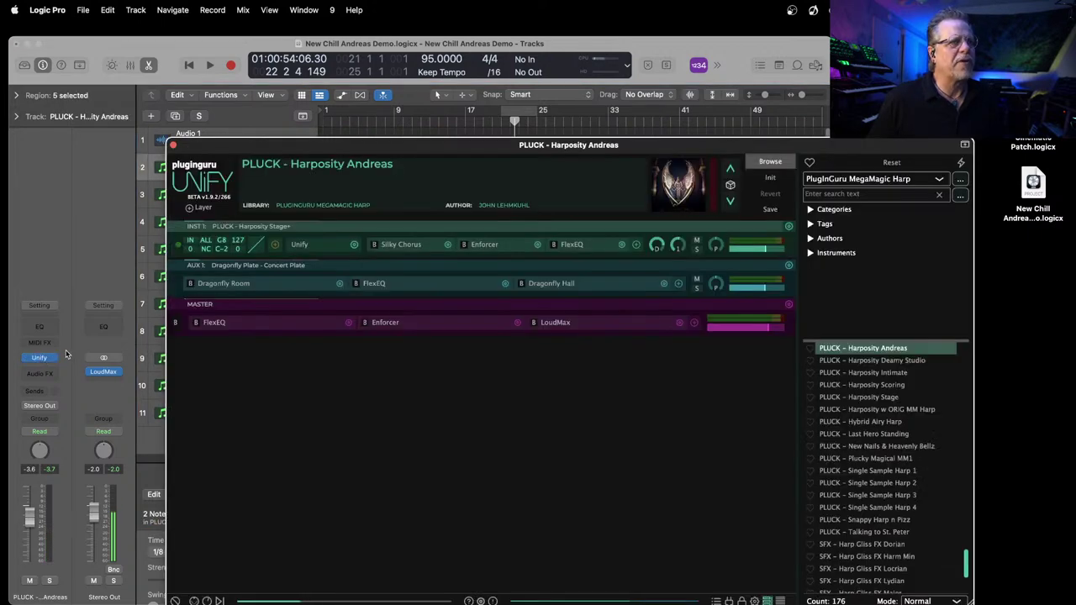
{"action": "left_click", "coordinate": [53, 435]}
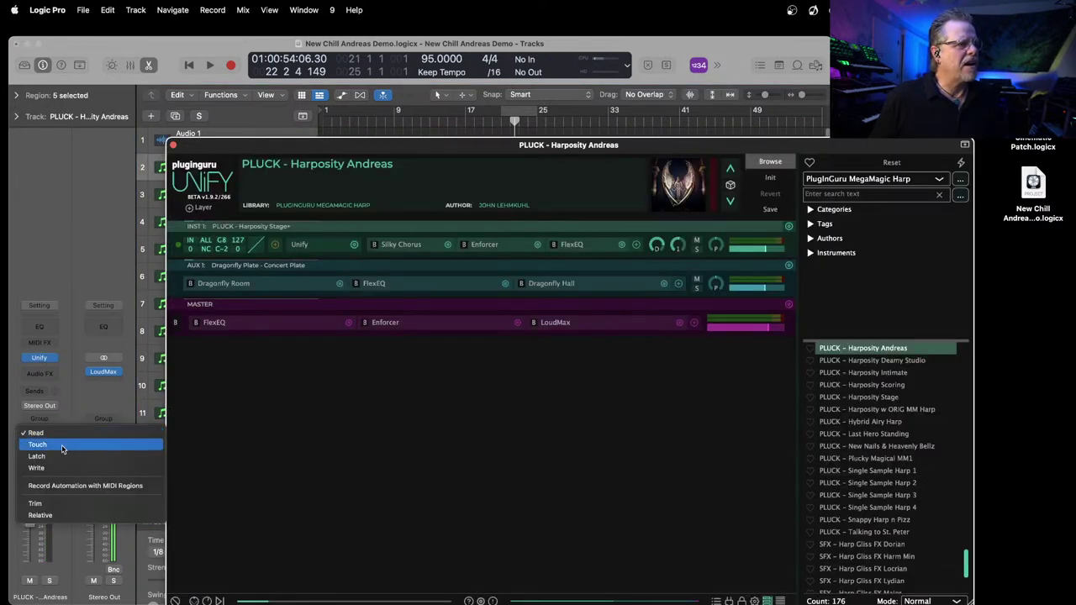
{"action": "left_click", "coordinate": [56, 458]}
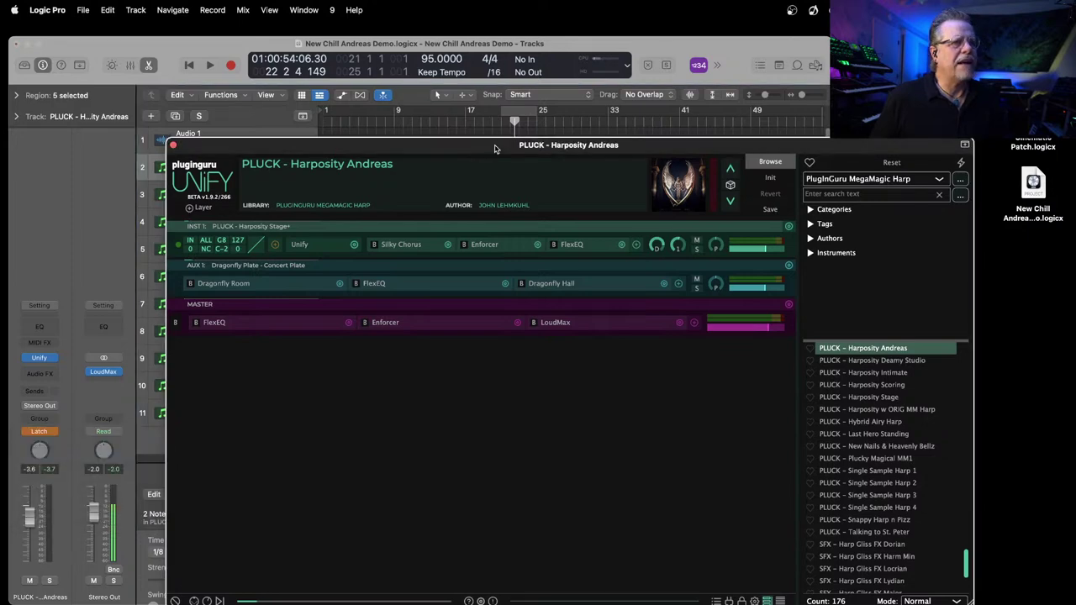
{"action": "left_click_drag", "start_coordinate": [527, 144], "coordinate": [403, 91]}
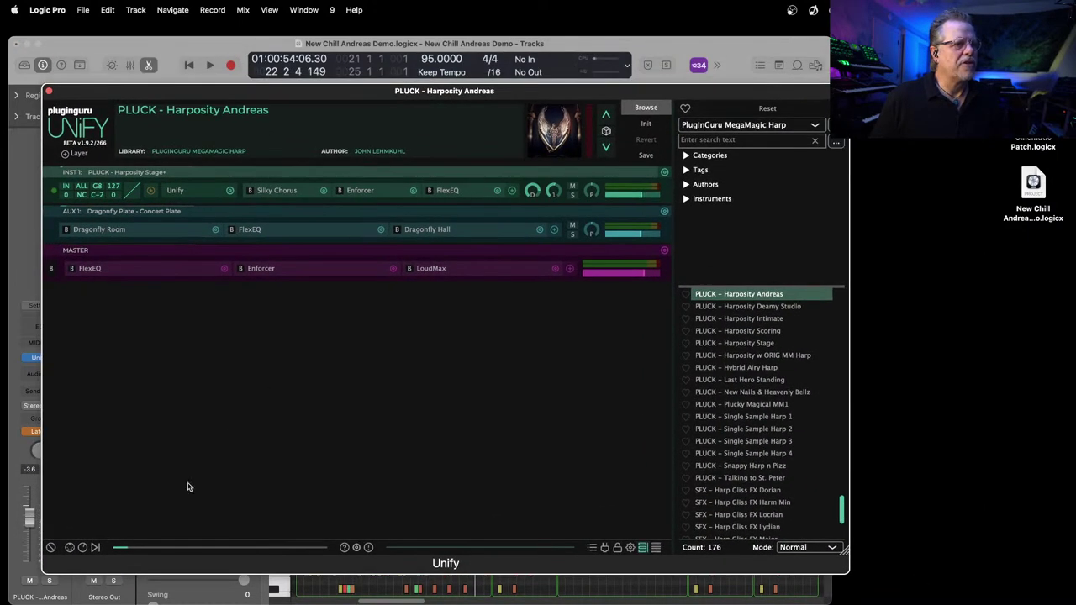
{"action": "left_click", "coordinate": [84, 548]}
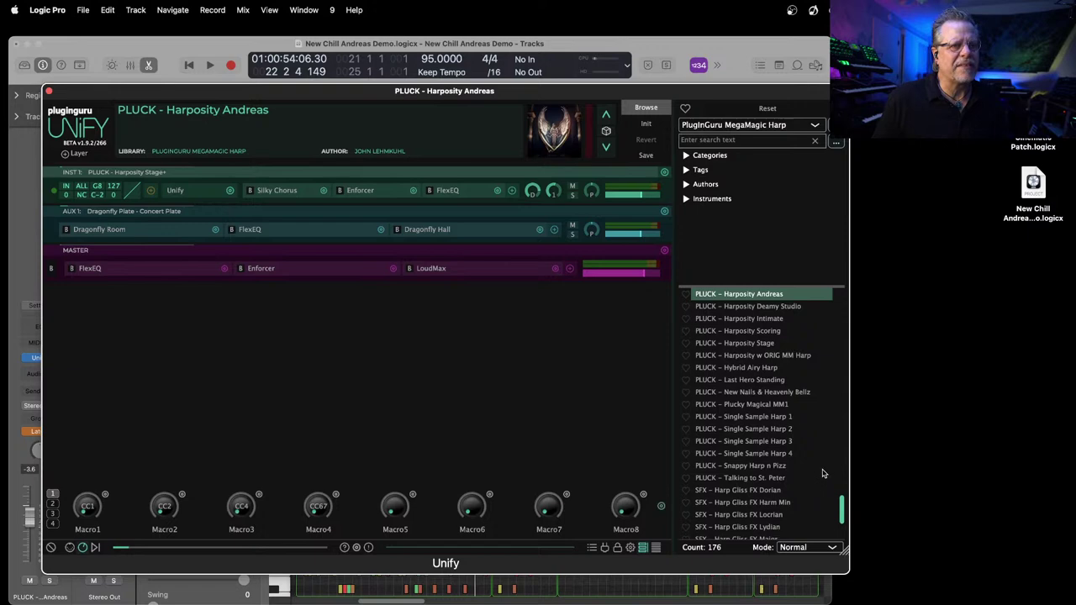
Step: Load the PLUCK - (10) Harpy Sprinkles V1a patch and copy all of its macro definitions
{"action": "scroll", "coordinate": [835, 449], "scroll_direction": "up", "scroll_amount": 10}
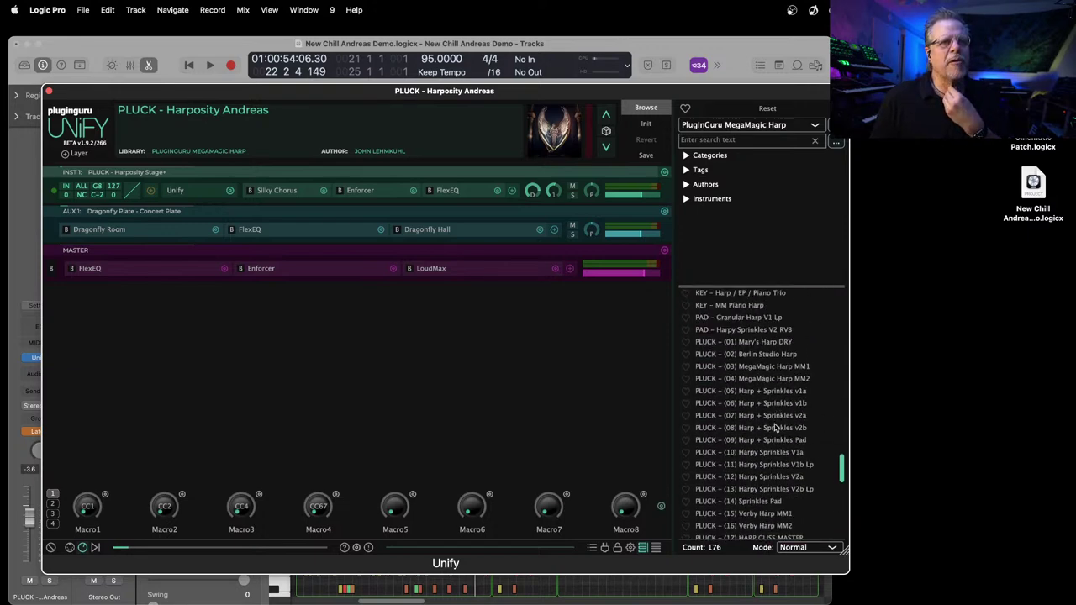
{"action": "left_click", "coordinate": [772, 454]}
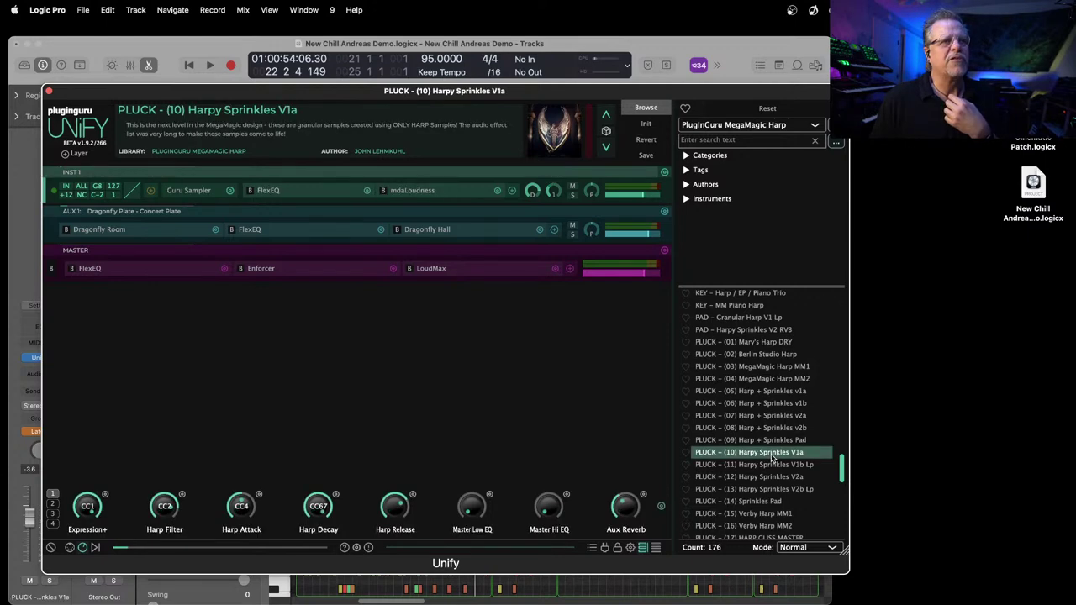
{"action": "left_click", "coordinate": [661, 508]}
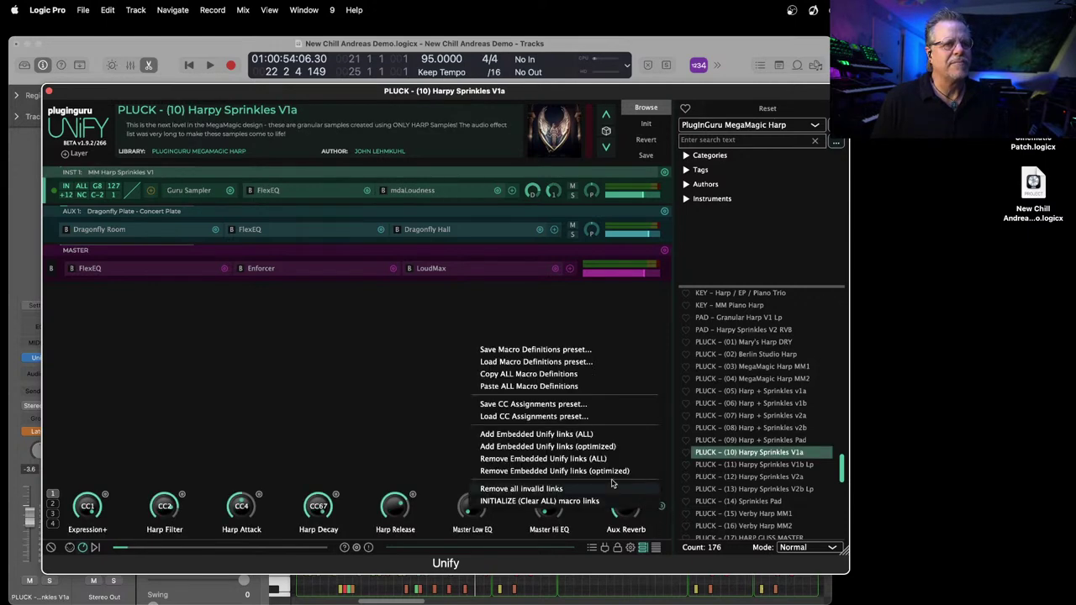
{"action": "left_click", "coordinate": [528, 375]}
Step: Reload PLUCK - Harposity Andreas, paste all the copied macro definitions, and check the Harp Release macro's link
{"action": "scroll", "coordinate": [761, 466], "scroll_direction": "down", "scroll_amount": 4}
{"action": "scroll", "coordinate": [773, 473], "scroll_direction": "down", "scroll_amount": 5}
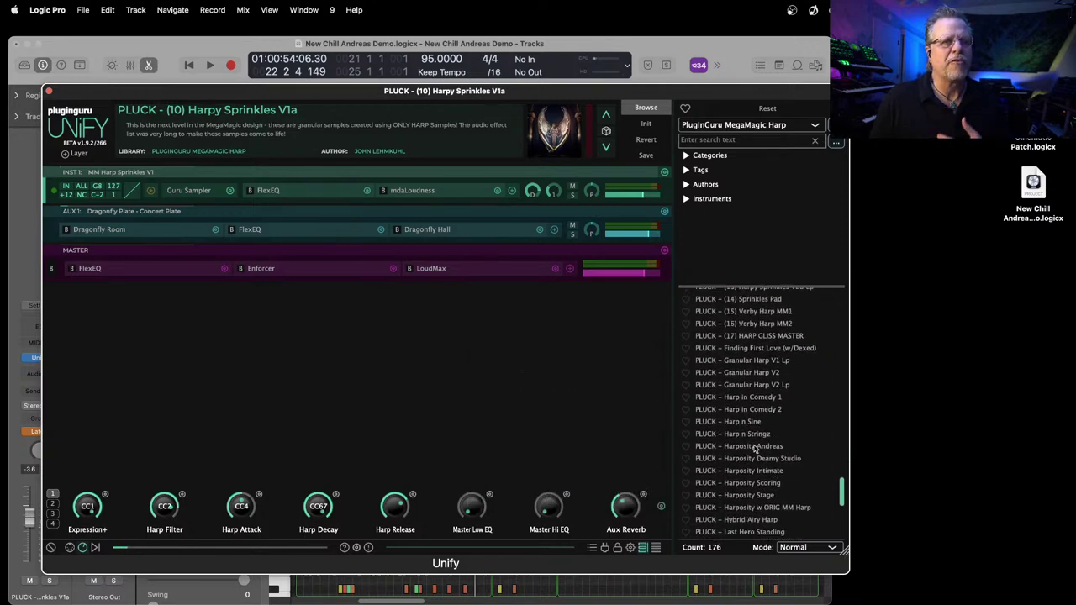
{"action": "left_click", "coordinate": [740, 447]}
{"action": "left_click", "coordinate": [662, 509]}
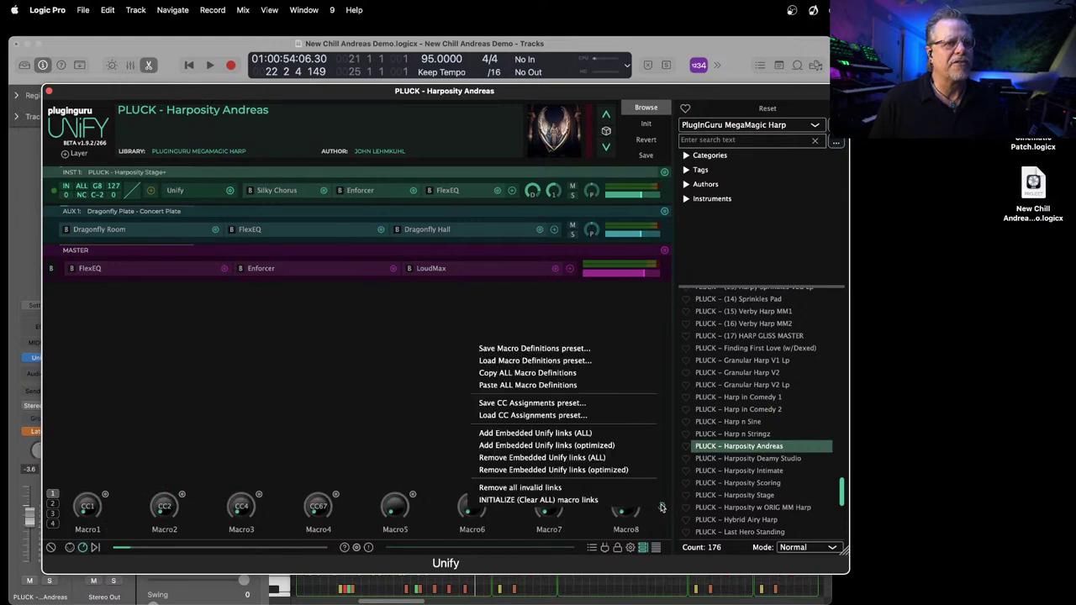
{"action": "left_click", "coordinate": [517, 388]}
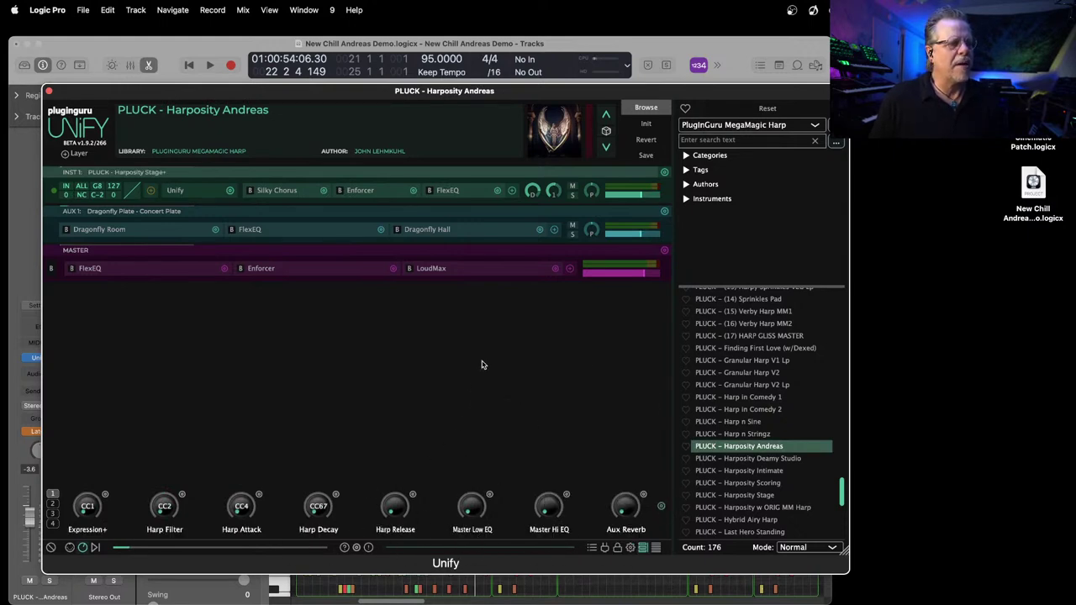
{"action": "left_click", "coordinate": [412, 496]}
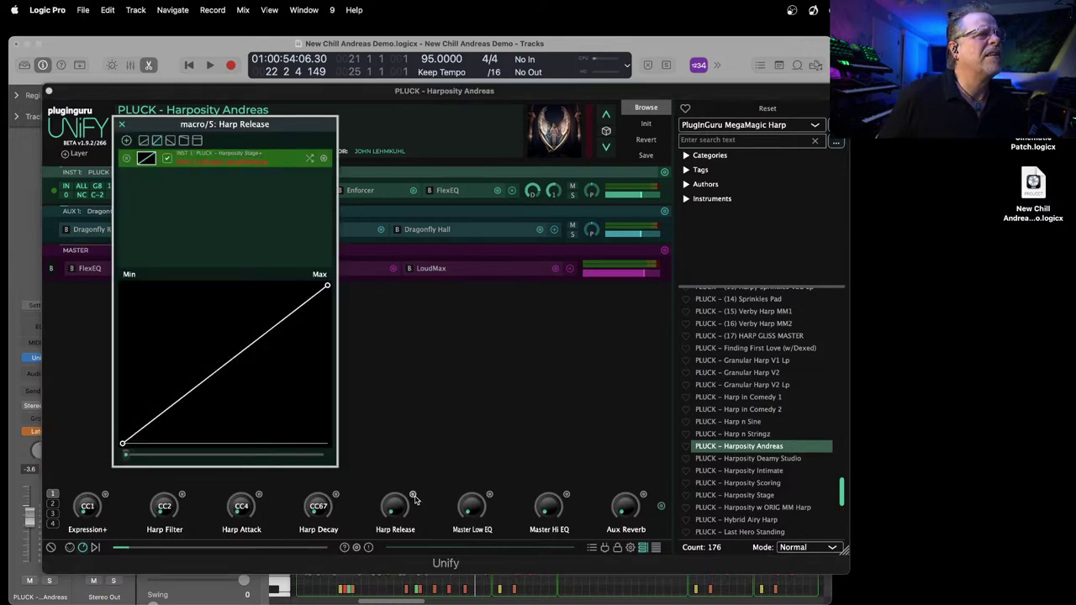
{"action": "left_click", "coordinate": [413, 497]}
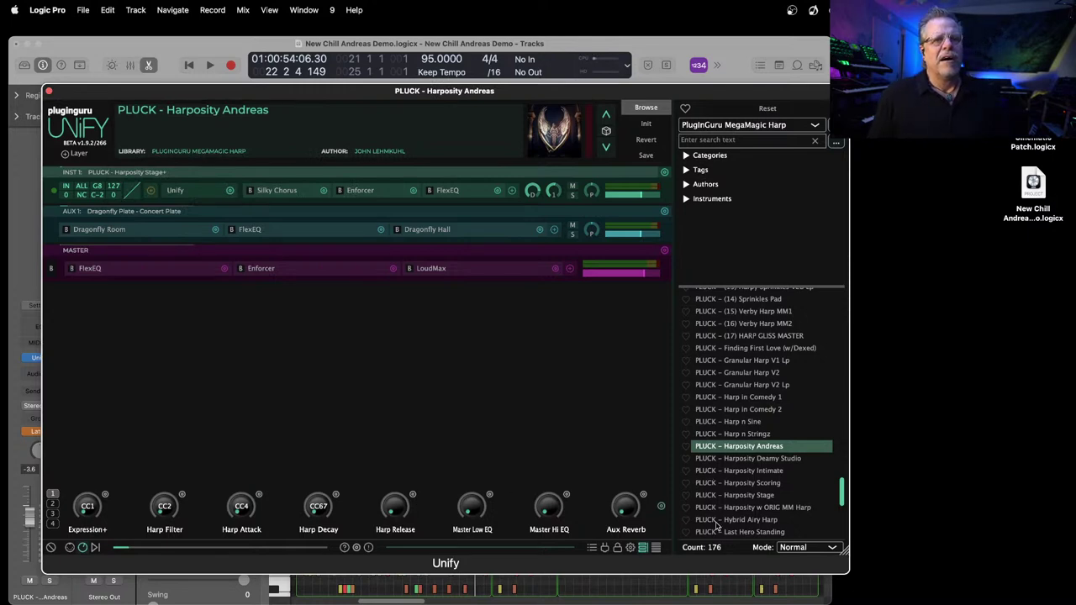
Step: Load the MM Harp Dry Layer.xml macro definitions preset and remove all invalid macro links
{"action": "left_click", "coordinate": [662, 508]}
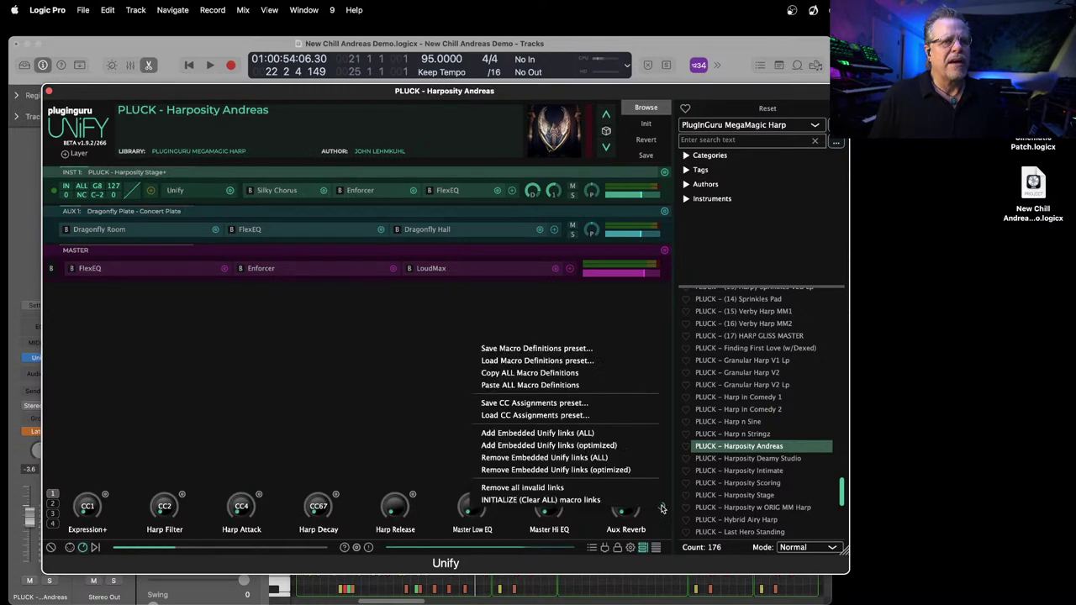
{"action": "left_click", "coordinate": [516, 363]}
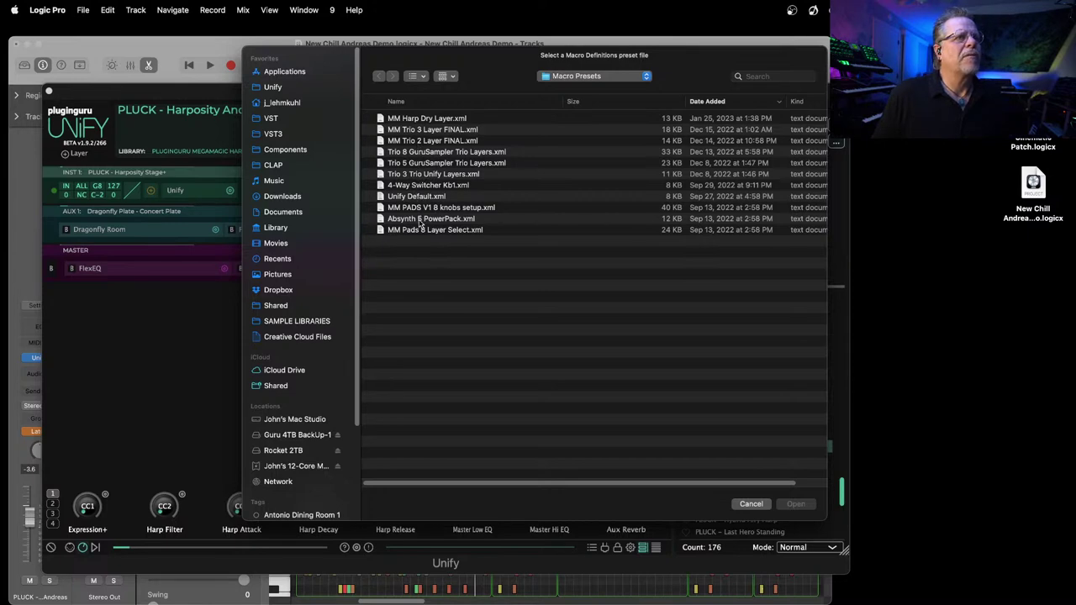
{"action": "double_click", "coordinate": [422, 118]}
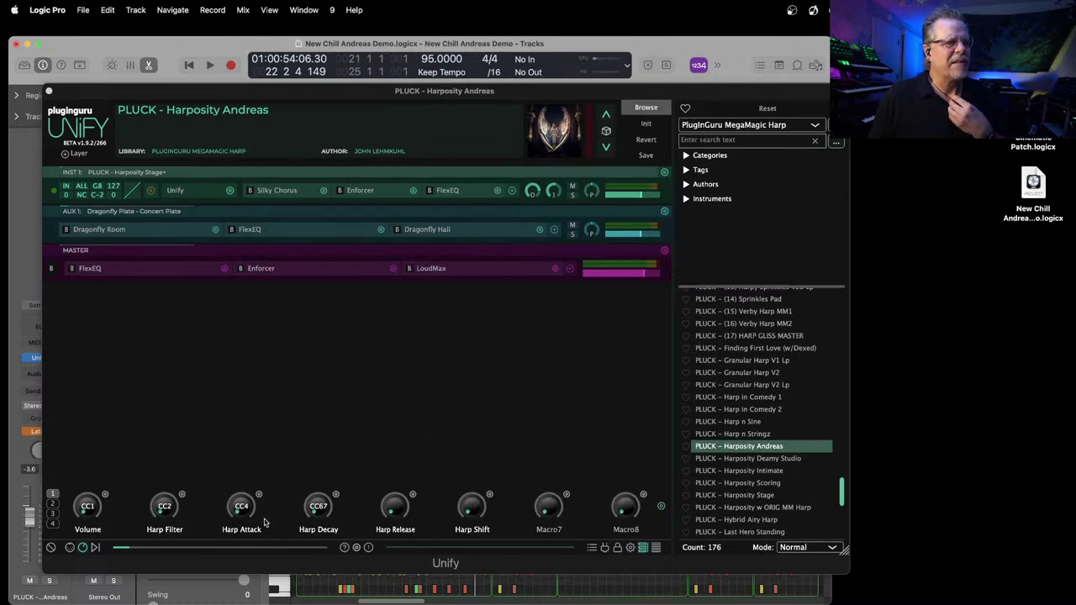
{"action": "left_click", "coordinate": [661, 509]}
{"action": "left_click", "coordinate": [519, 495]}
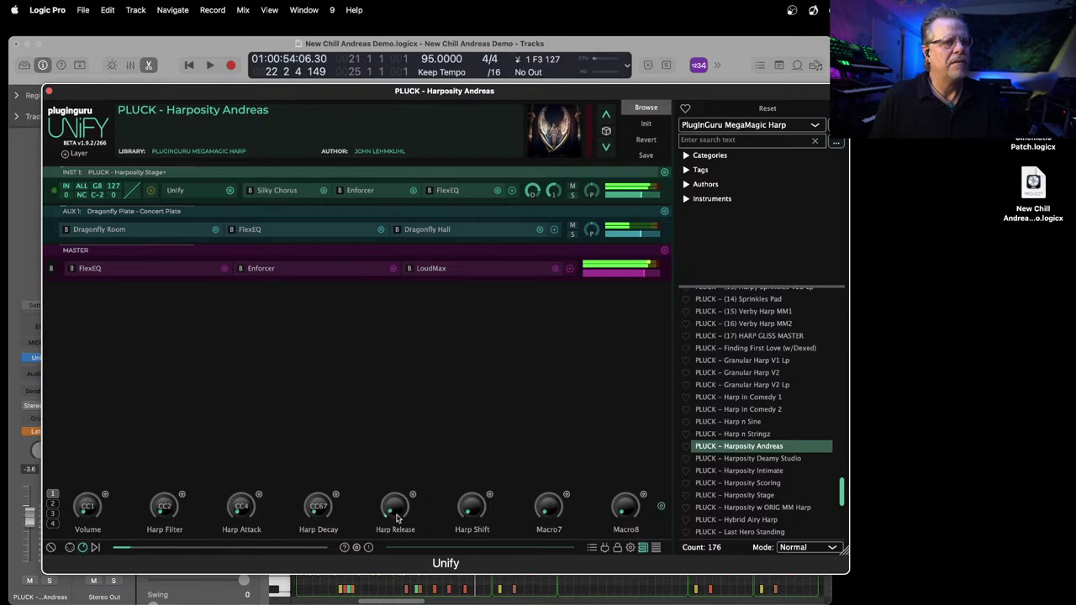
Step: Raise the Harp Release macro to about a third of its range to test its effect
{"action": "left_click_drag", "start_coordinate": [398, 520], "coordinate": [407, 488]}
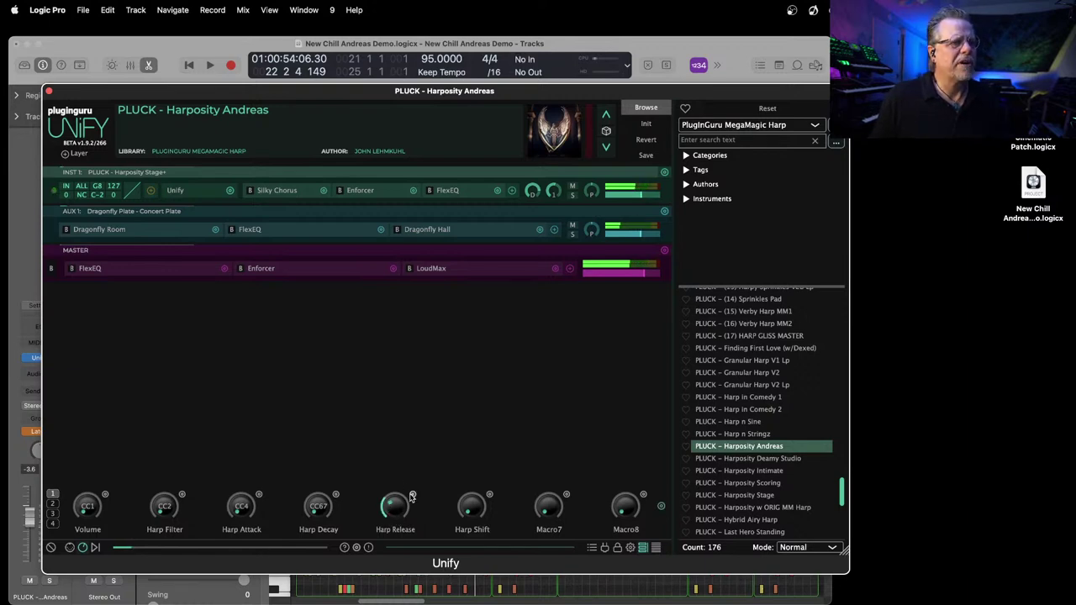
{"action": "left_click", "coordinate": [412, 495]}
{"action": "left_click", "coordinate": [412, 495]}
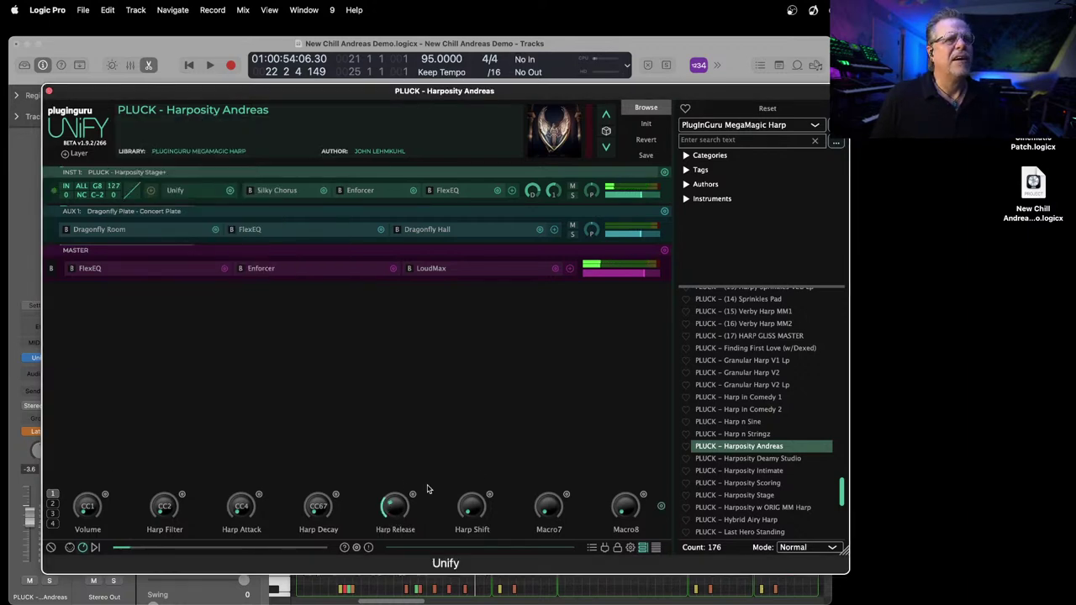
{"action": "left_click", "coordinate": [660, 507]}
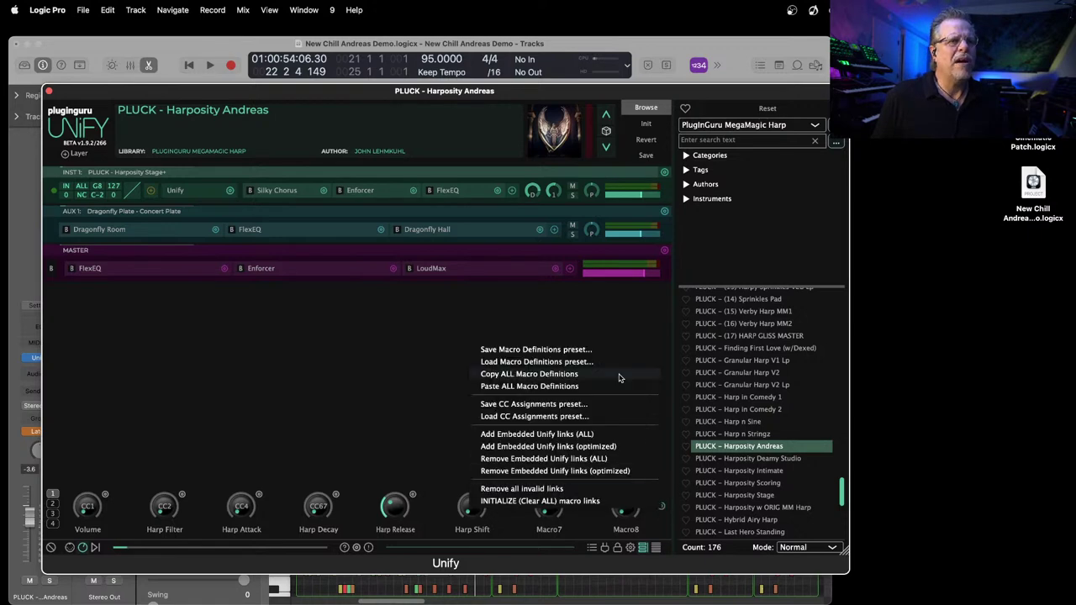
{"action": "left_click", "coordinate": [327, 354]}
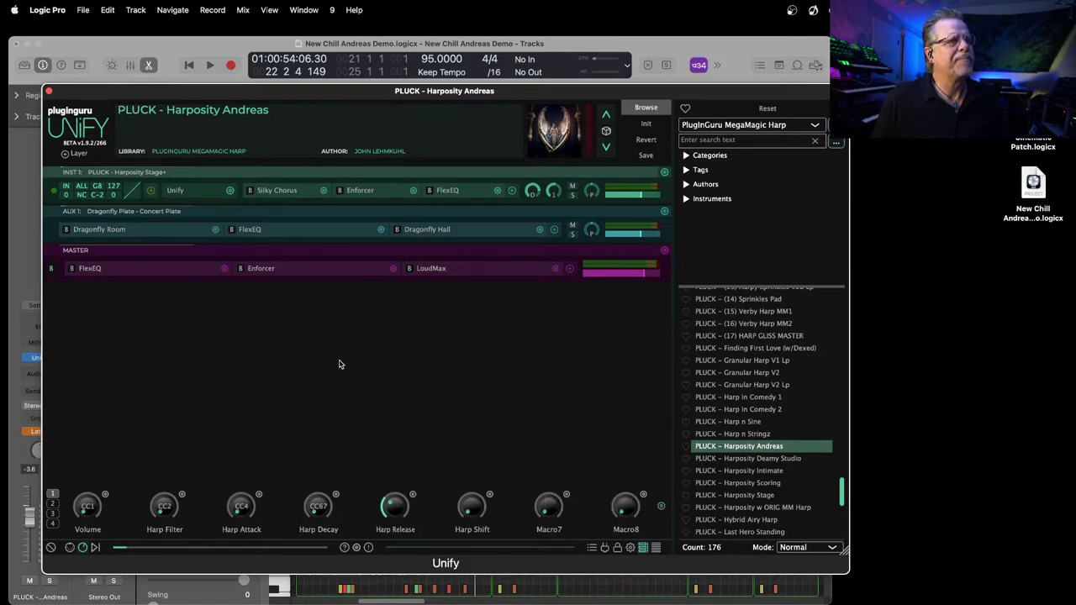
Step: Open the Harp Release macro's linked parameters and look for a target in the INST 1 layer's Unify plugin
{"action": "right_click", "coordinate": [411, 499]}
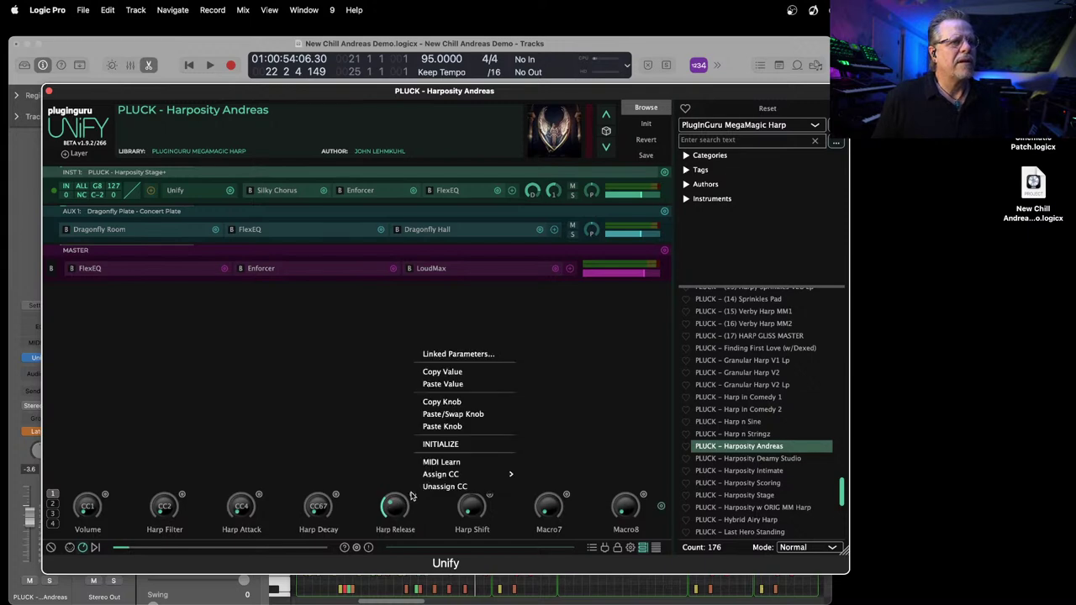
{"action": "left_click", "coordinate": [481, 354]}
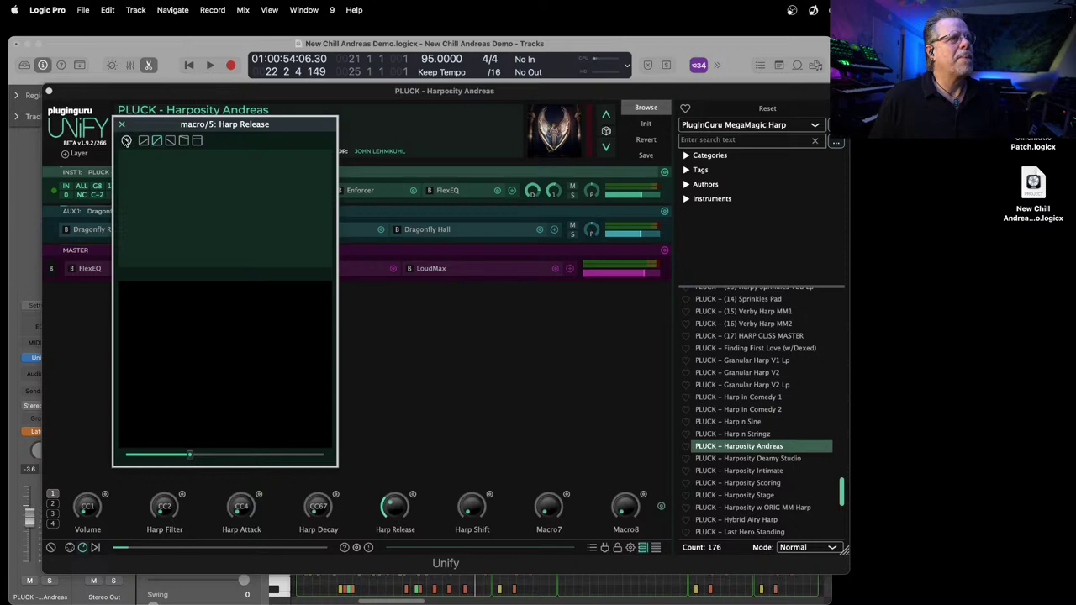
{"action": "left_click", "coordinate": [126, 141]}
{"action": "mouse_move", "coordinate": [144, 147]}
{"action": "mouse_move", "coordinate": [238, 146]}
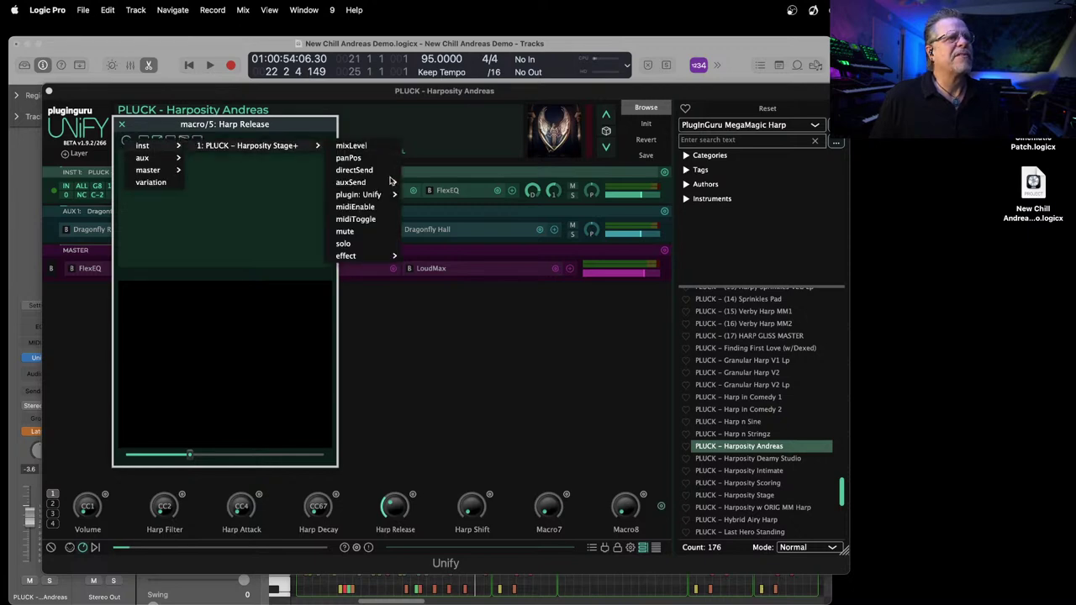
{"action": "mouse_move", "coordinate": [375, 199]}
{"action": "left_click", "coordinate": [484, 339]}
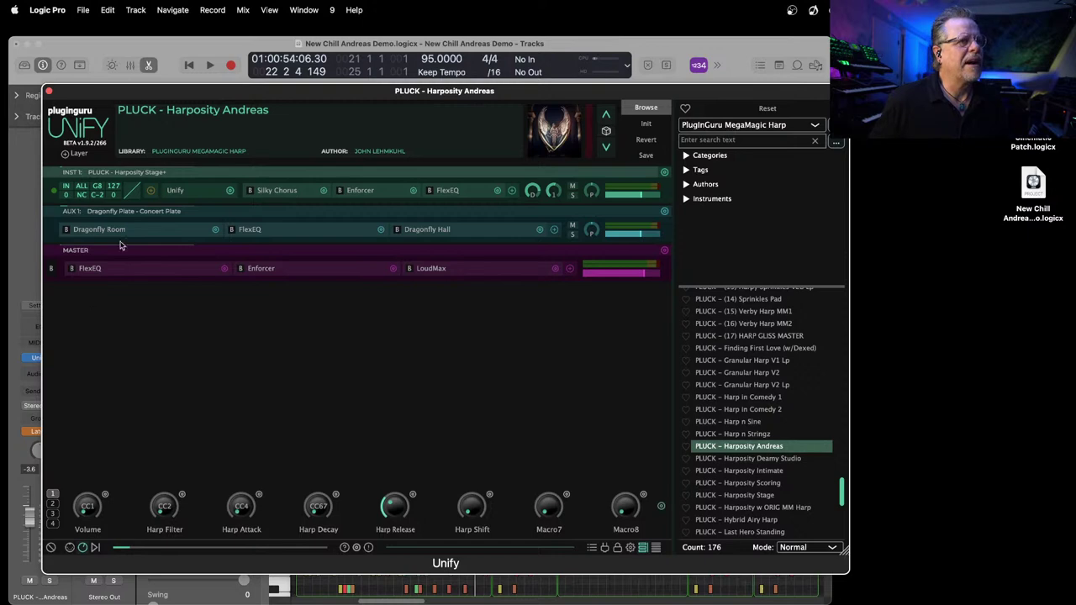
Step: In INST 1's embedded Unify, show the macros and load PLUCK - (01) Mary's Harp DRY from the PlugInGuru MegaMagic Harp library
{"action": "double_click", "coordinate": [176, 192]}
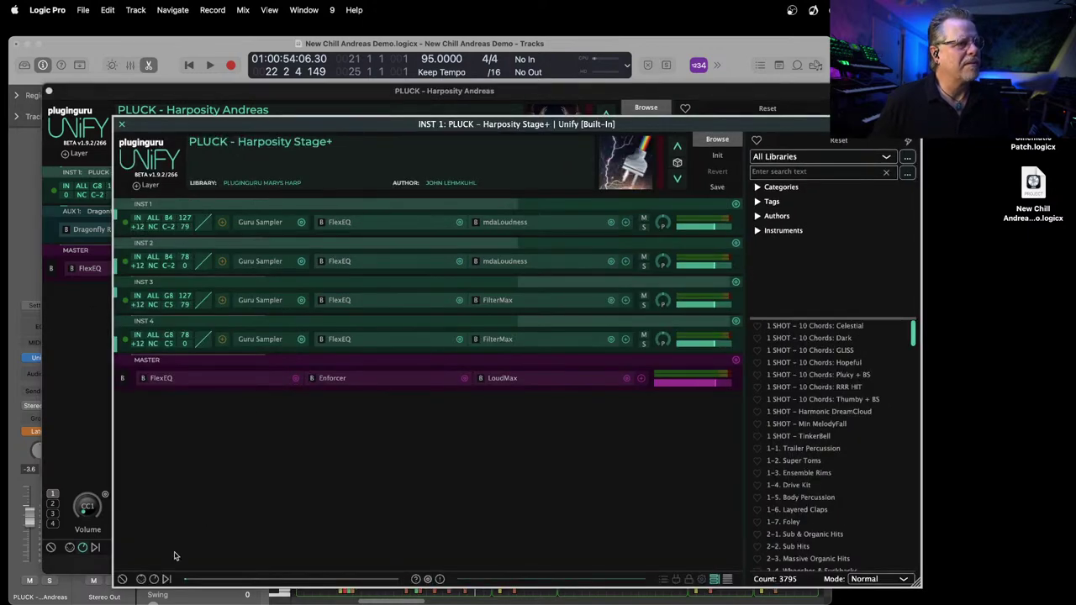
{"action": "left_click", "coordinate": [155, 580]}
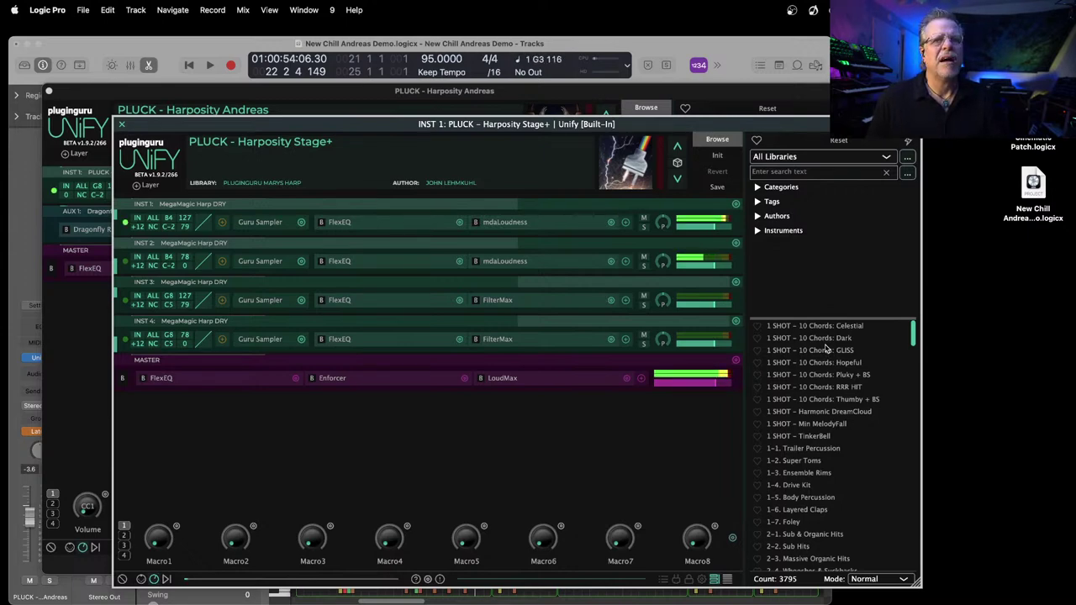
{"action": "left_click", "coordinate": [794, 158]}
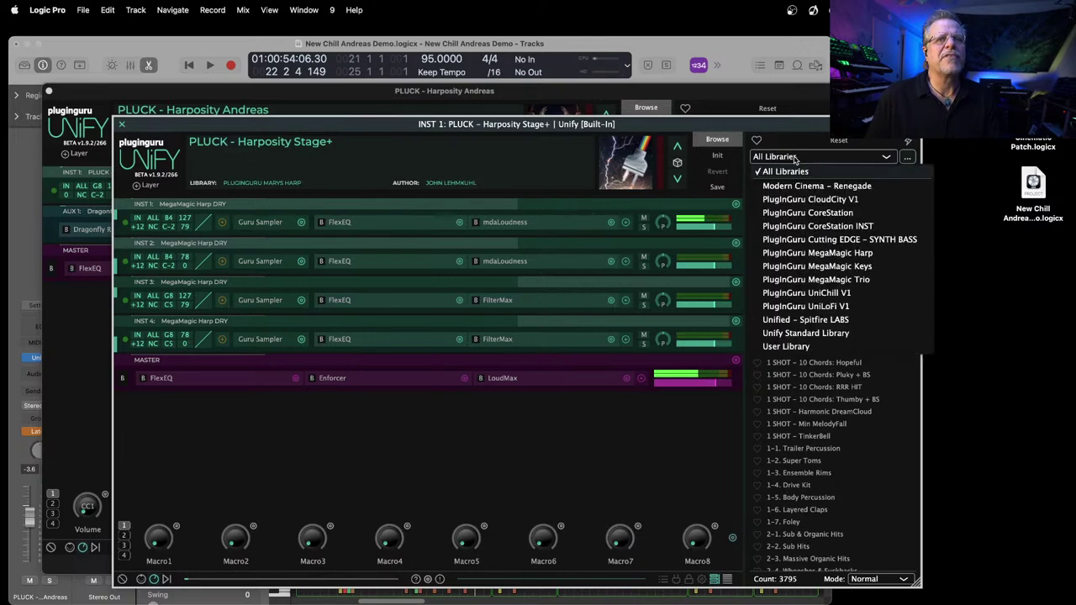
{"action": "left_click", "coordinate": [820, 255]}
{"action": "scroll", "coordinate": [828, 479], "scroll_direction": "down", "scroll_amount": 10}
{"action": "scroll", "coordinate": [828, 481], "scroll_direction": "down", "scroll_amount": 10}
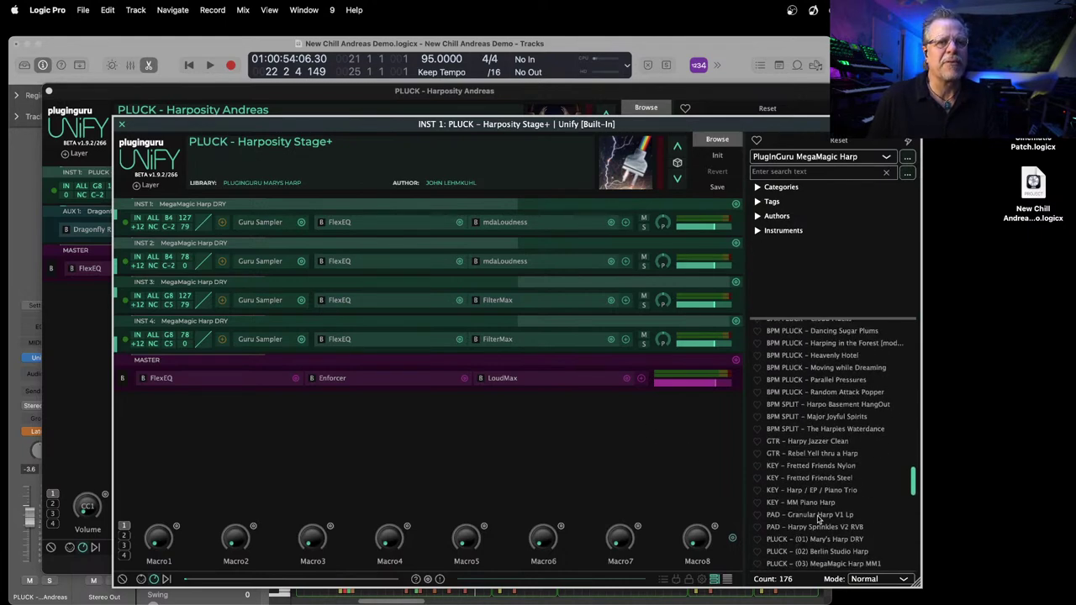
{"action": "scroll", "coordinate": [824, 523], "scroll_direction": "down", "scroll_amount": 3}
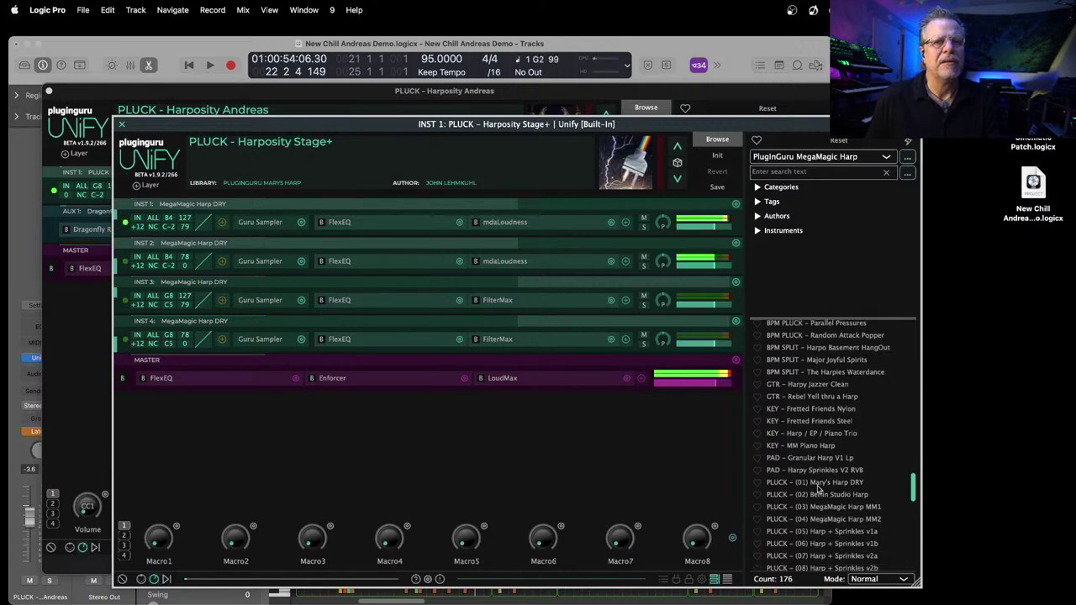
{"action": "left_click", "coordinate": [820, 483]}
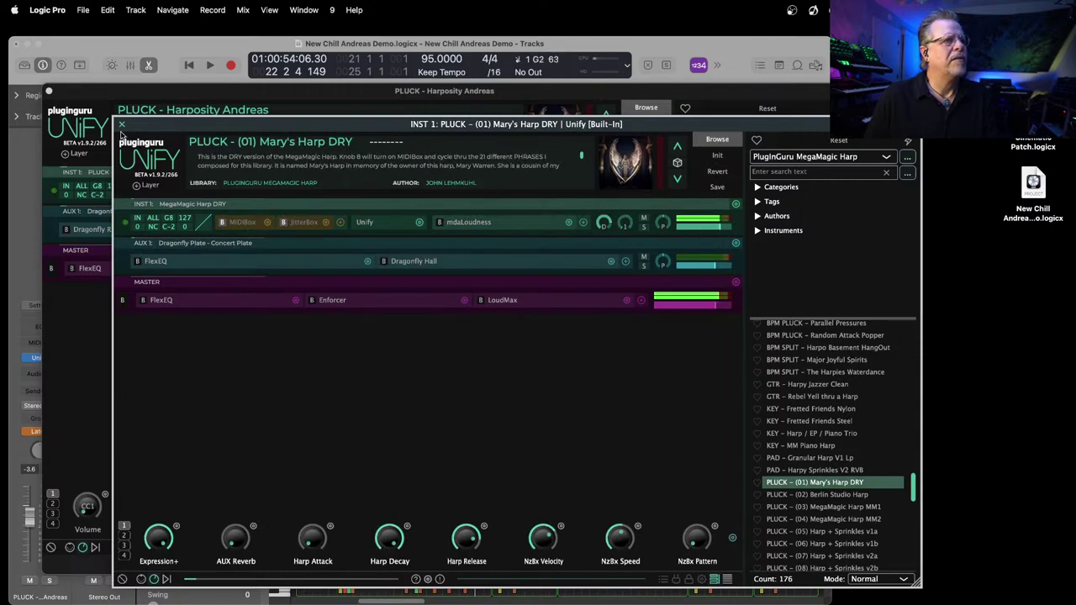
{"action": "left_click", "coordinate": [122, 123]}
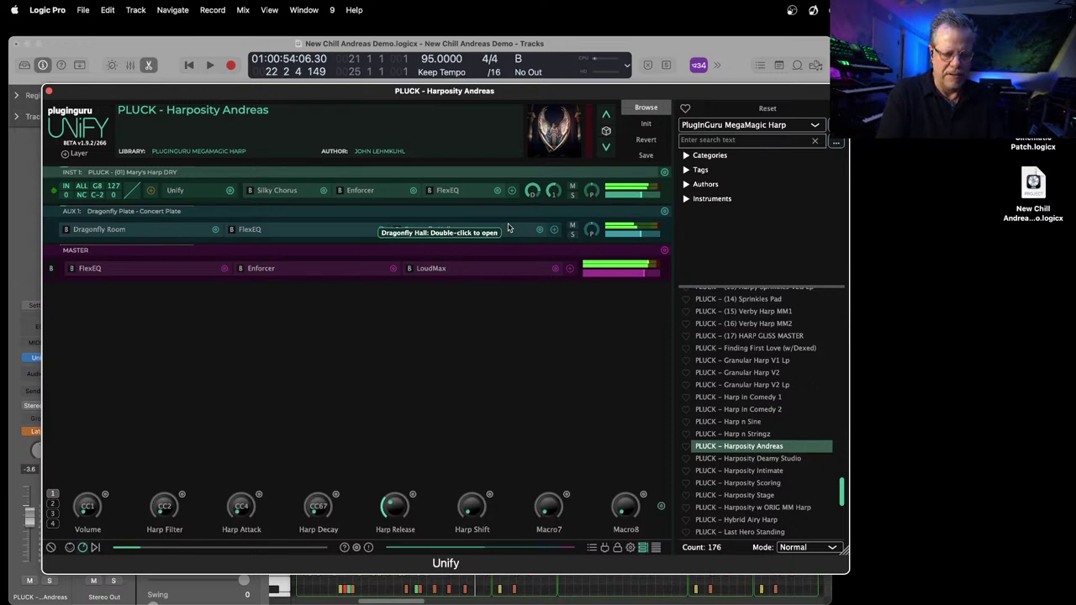
Step: Reload the original PLUCK - Harposity Andreas patch and close the Unify window
{"action": "left_click", "coordinate": [752, 449]}
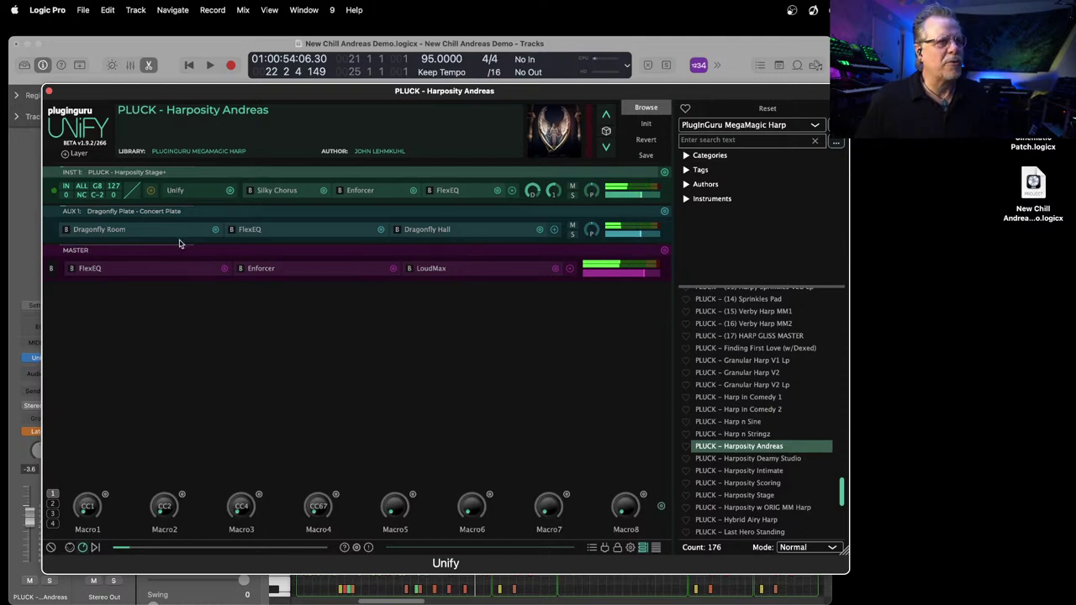
{"action": "left_click", "coordinate": [49, 92]}
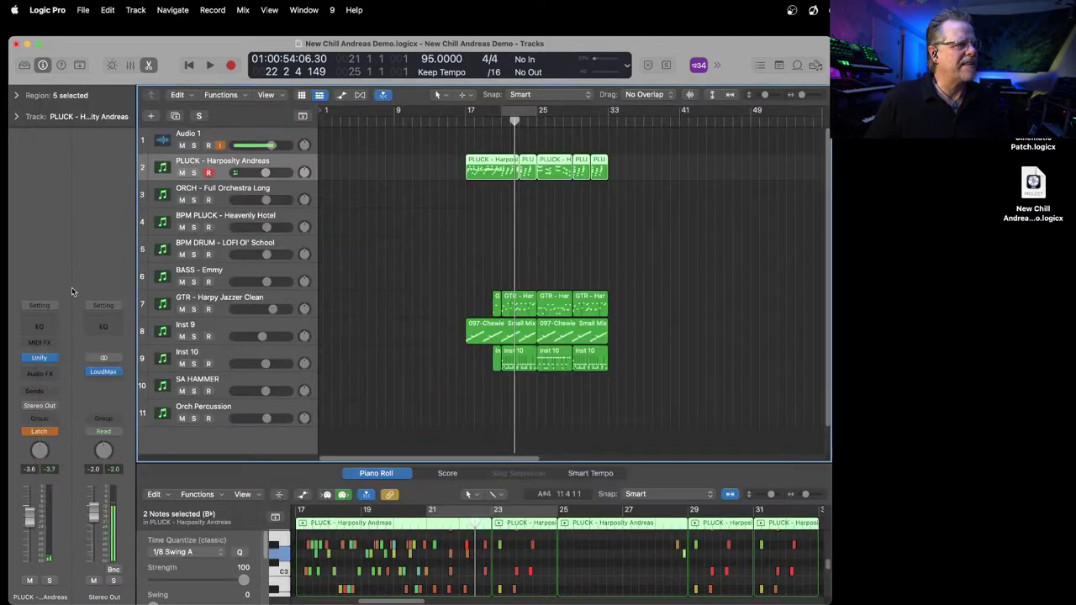
Step: Switch the harp pluck track's automation mode from Latch to Read
{"action": "left_click", "coordinate": [51, 433]}
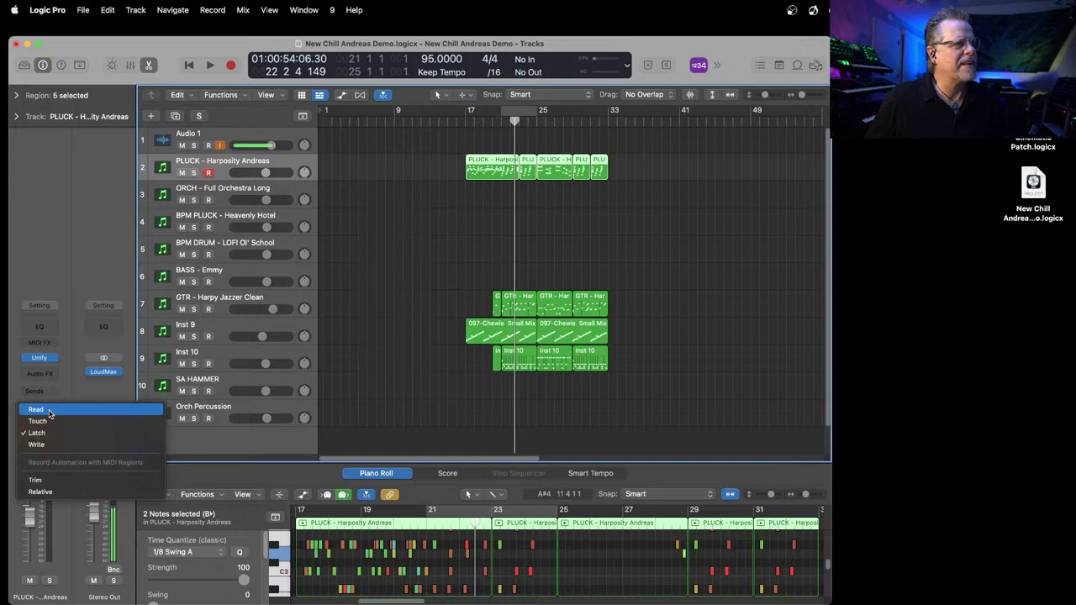
{"action": "left_click", "coordinate": [39, 409]}
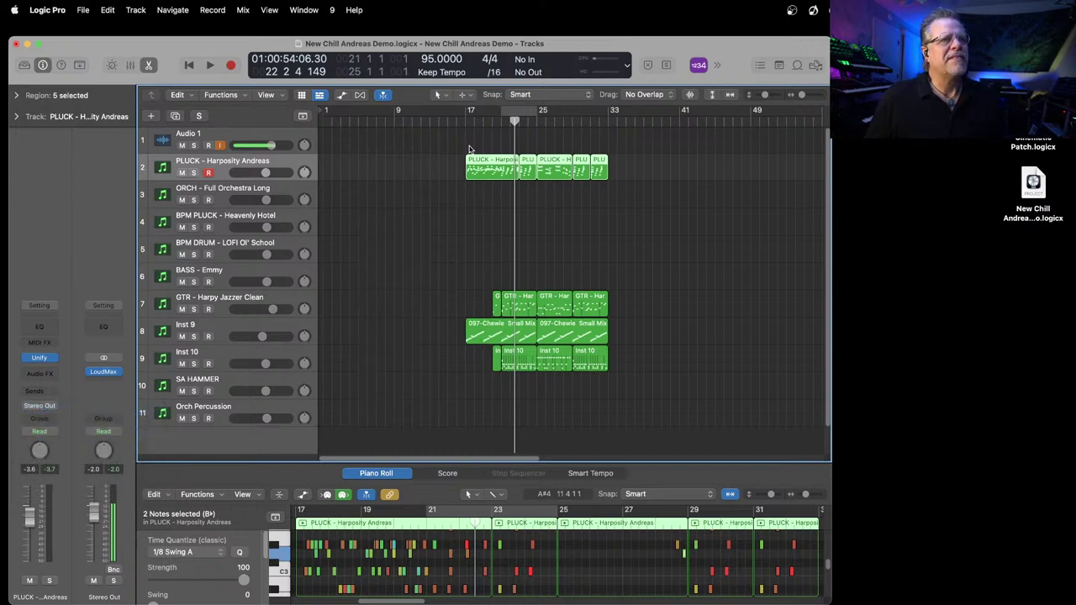
Step: Briefly play the guitar, Inst 9 and Inst 10 regions from bar 17 and select the Inst 9 track
{"action": "left_click_drag", "start_coordinate": [437, 250], "coordinate": [655, 405]}
{"action": "key", "text": "shift+space"}
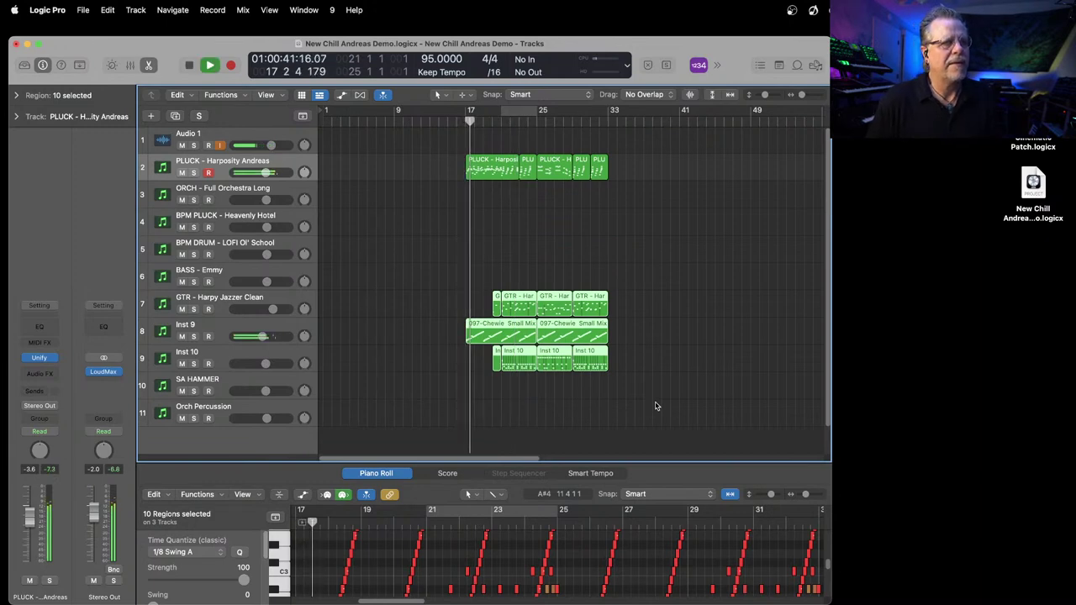
{"action": "key", "text": "space"}
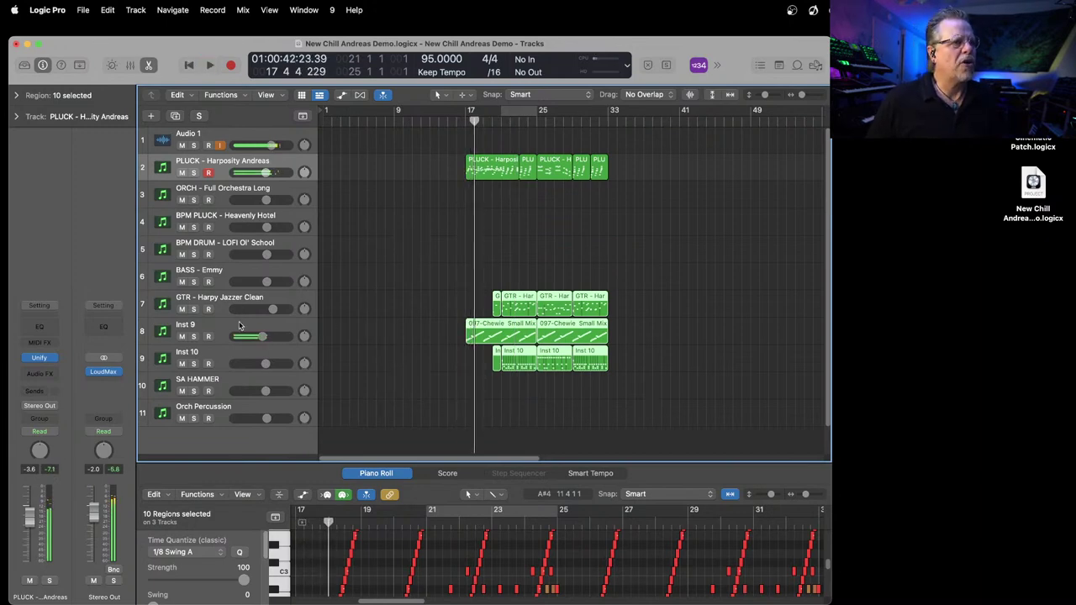
{"action": "left_click", "coordinate": [240, 326]}
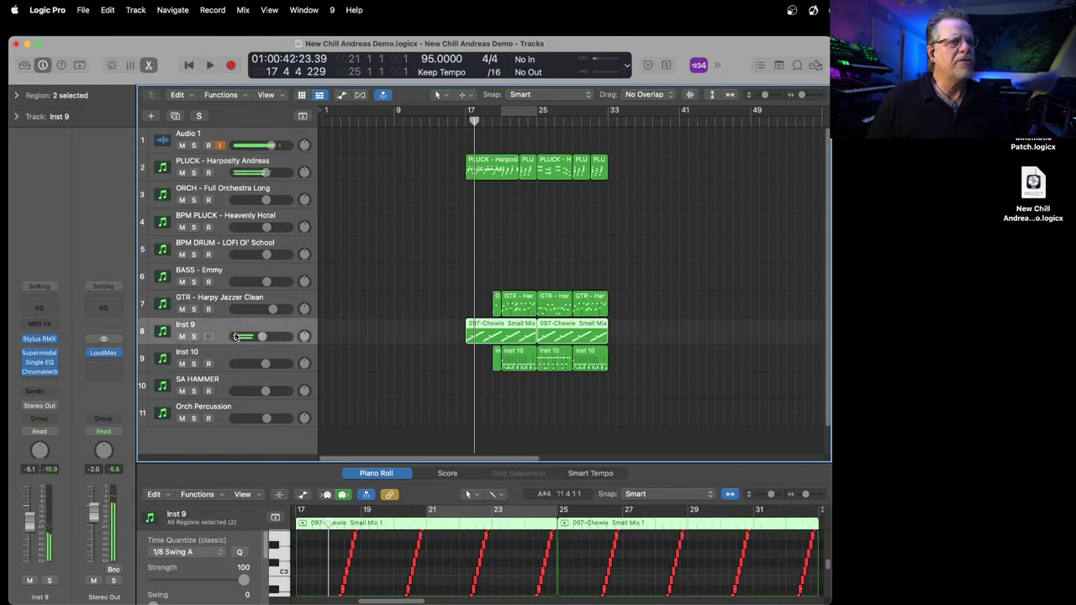
Step: Insert a Space Designer reverb below ChromaVerb in Inst 9's effect chain
{"action": "left_click", "coordinate": [51, 381]}
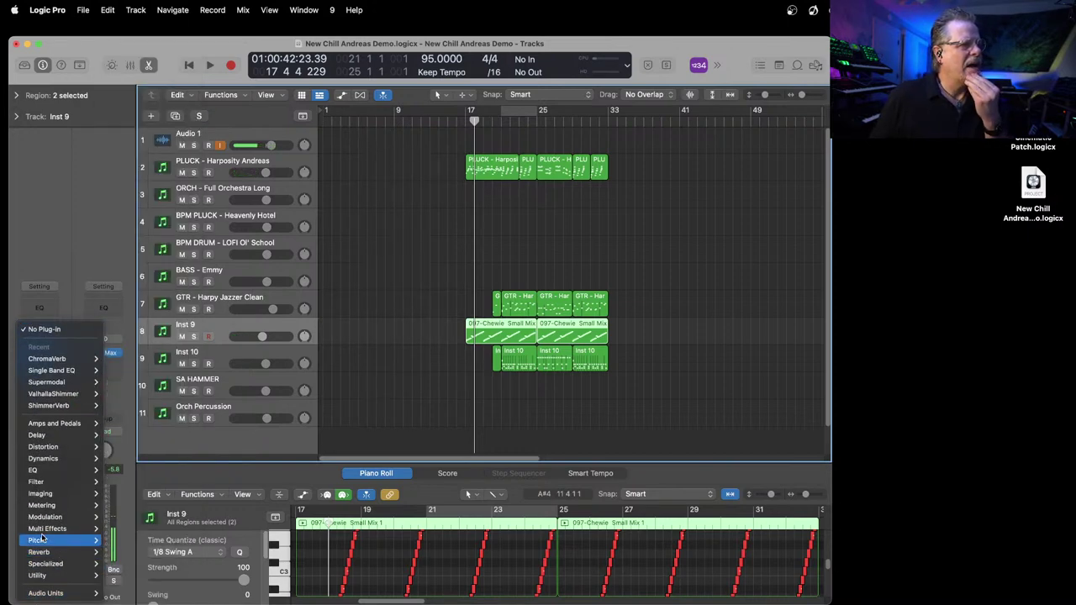
{"action": "mouse_move", "coordinate": [38, 552]}
{"action": "mouse_move", "coordinate": [134, 576]}
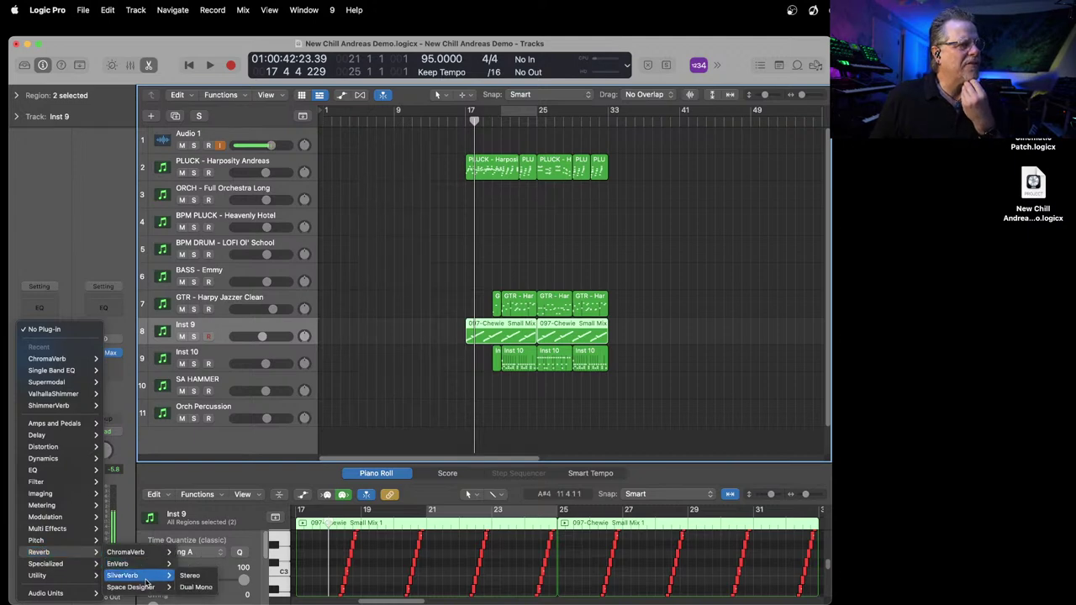
{"action": "left_click", "coordinate": [195, 587]}
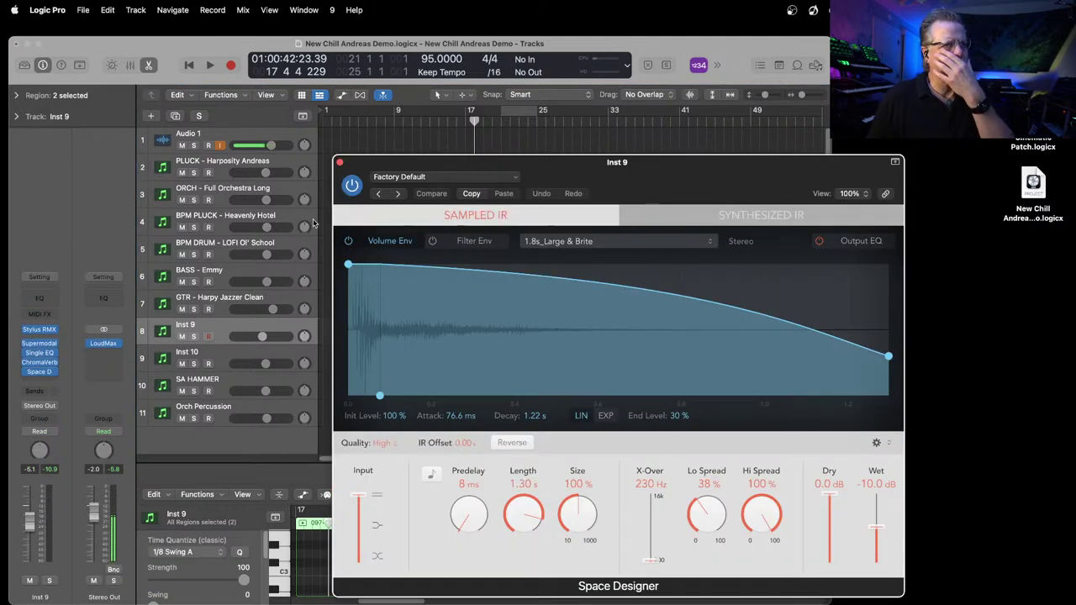
Step: Examine Space Designer's setting and impulse response options for a different reverb, and close the plug-in window
{"action": "left_click", "coordinate": [400, 178]}
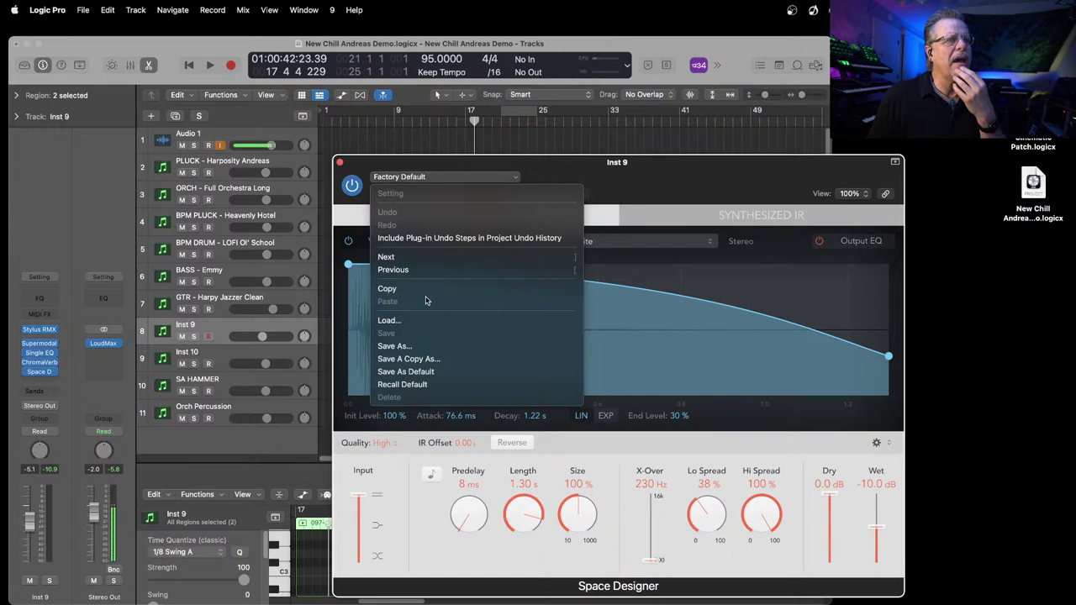
{"action": "left_click", "coordinate": [580, 221]}
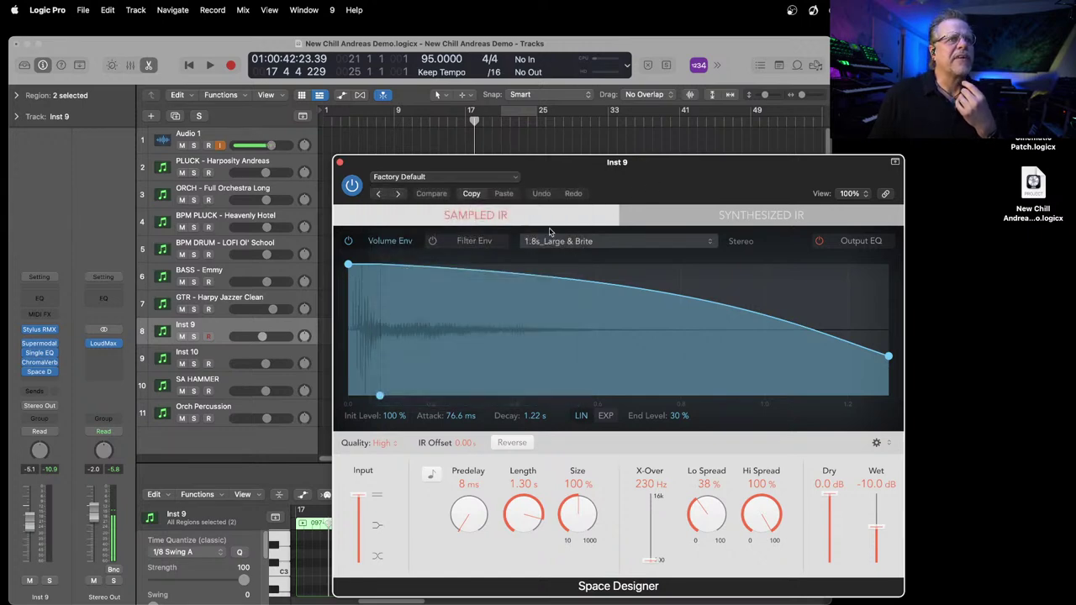
{"action": "left_click", "coordinate": [557, 242]}
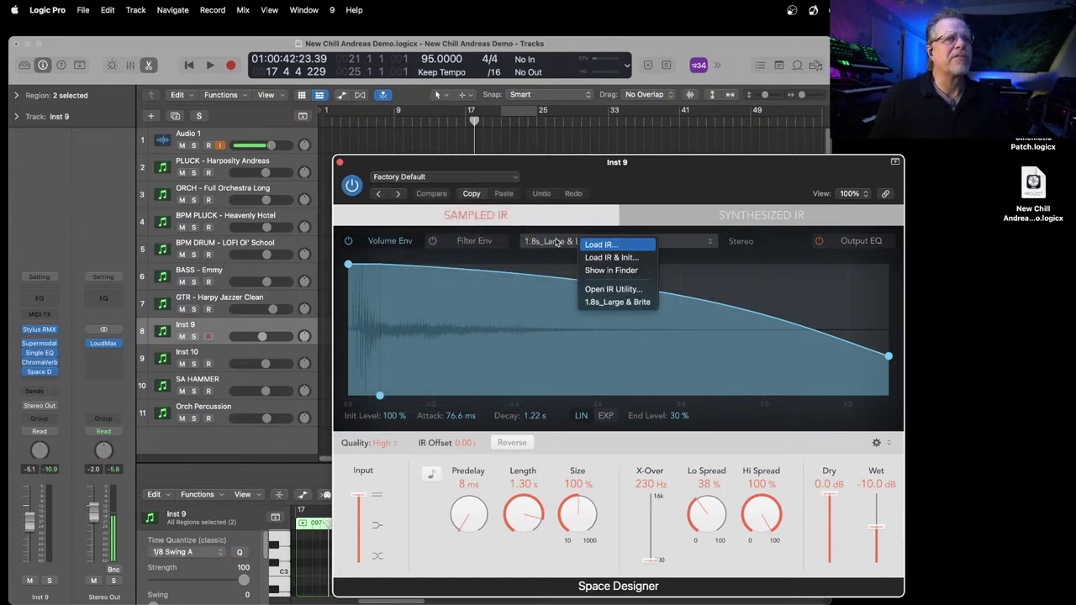
{"action": "left_click", "coordinate": [464, 222]}
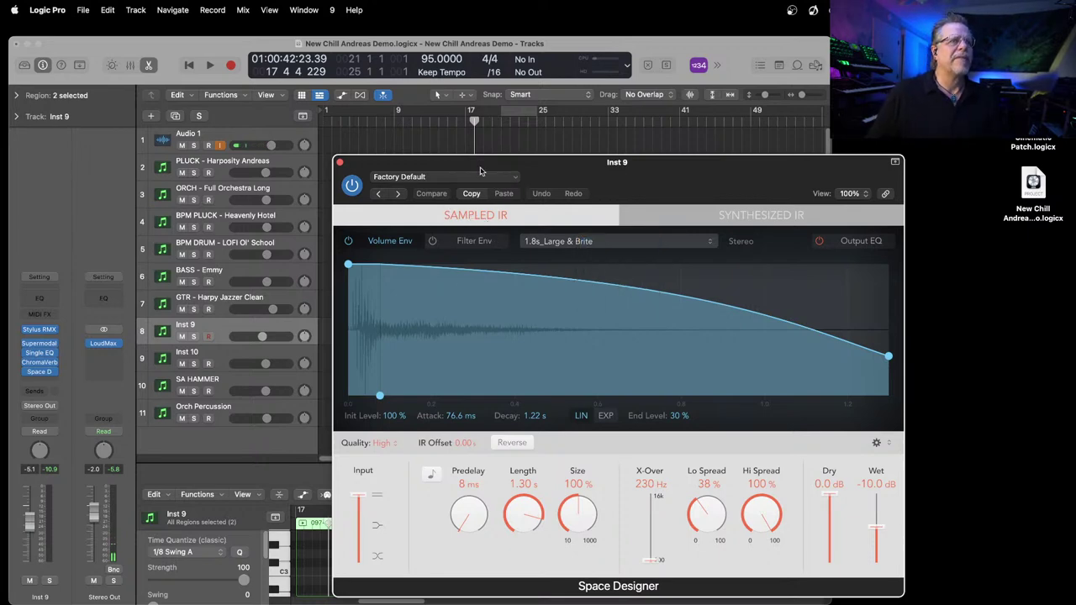
{"action": "left_click_drag", "start_coordinate": [492, 167], "coordinate": [290, 118]}
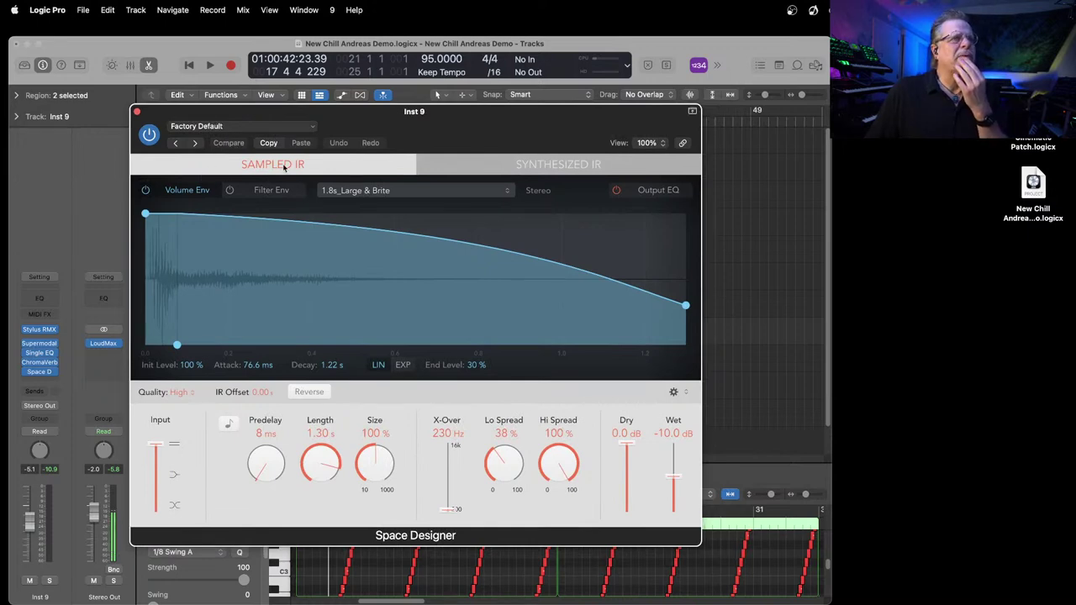
{"action": "left_click", "coordinate": [252, 128]}
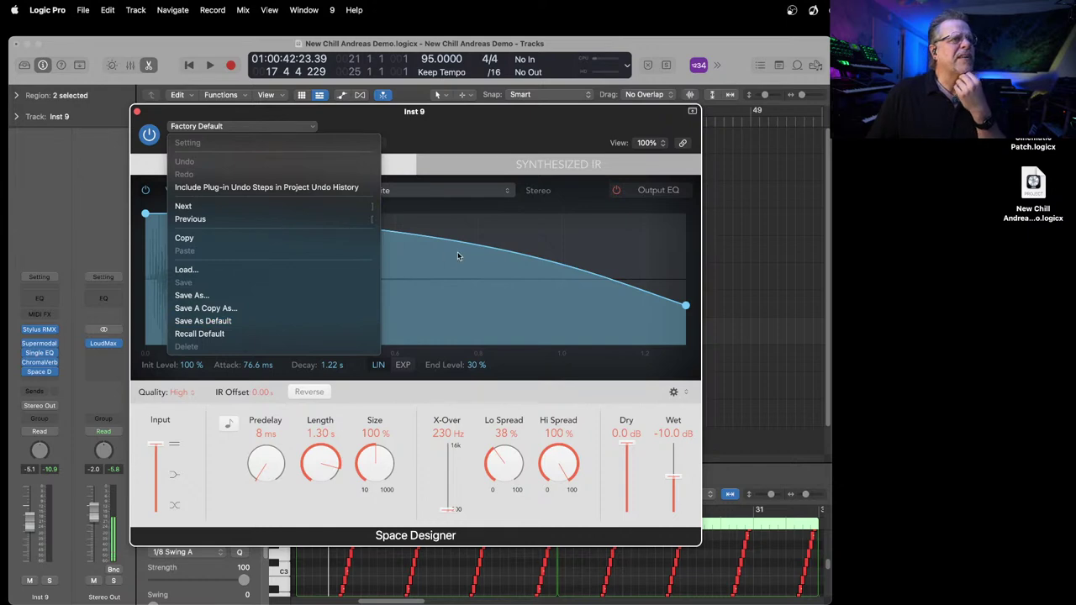
{"action": "left_click", "coordinate": [376, 113]}
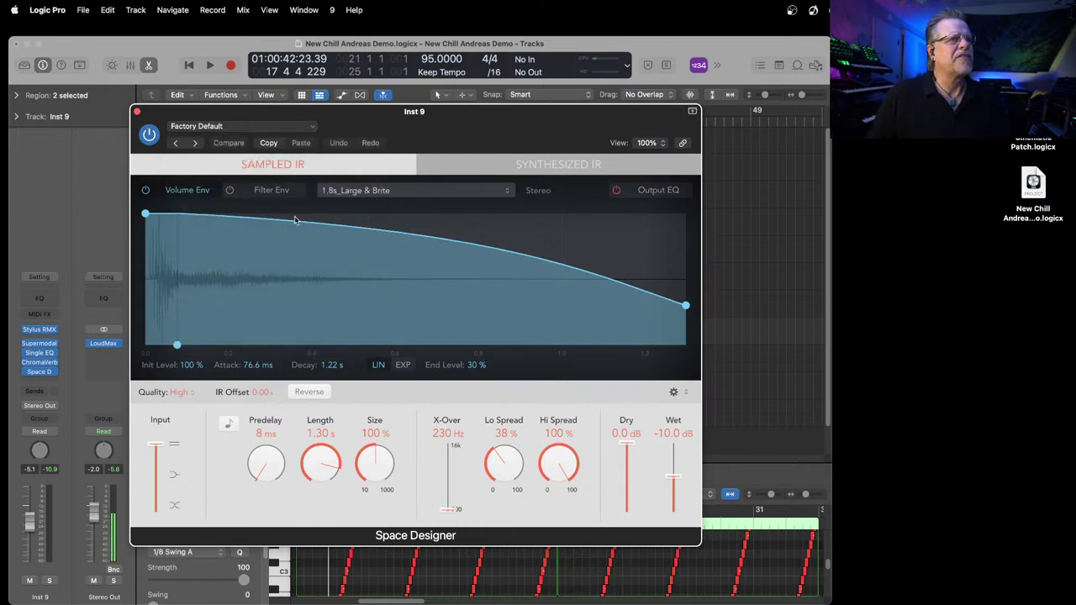
{"action": "left_click", "coordinate": [344, 191]}
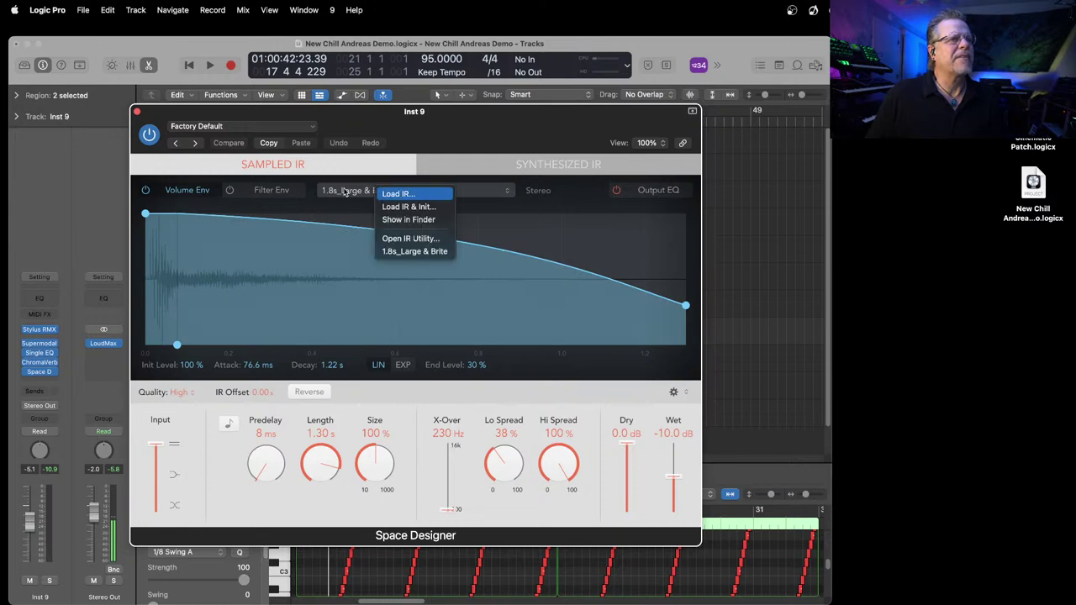
{"action": "left_click", "coordinate": [135, 116]}
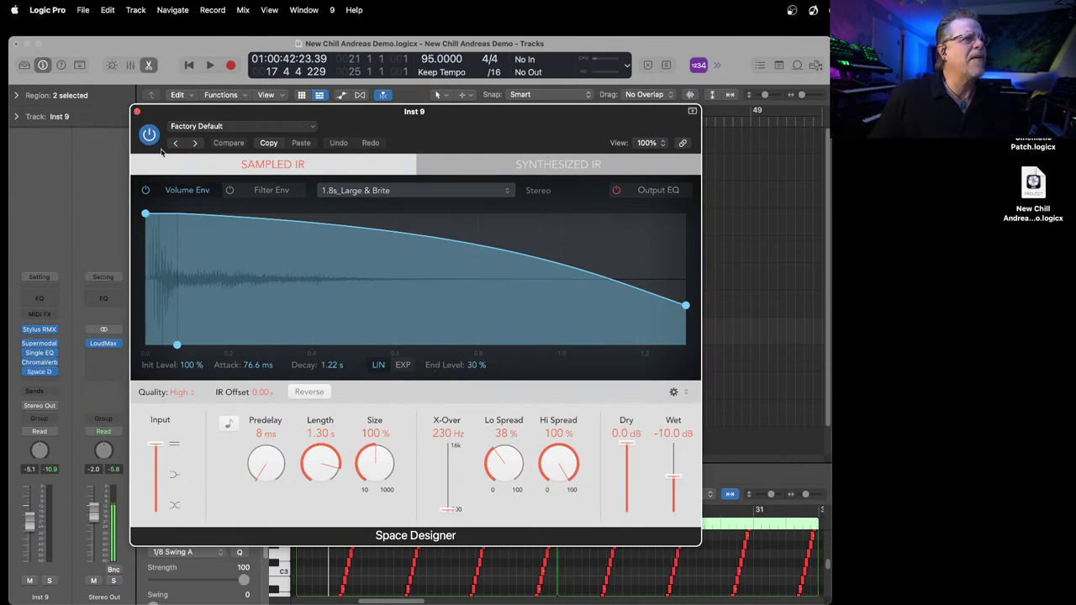
{"action": "left_click", "coordinate": [138, 114]}
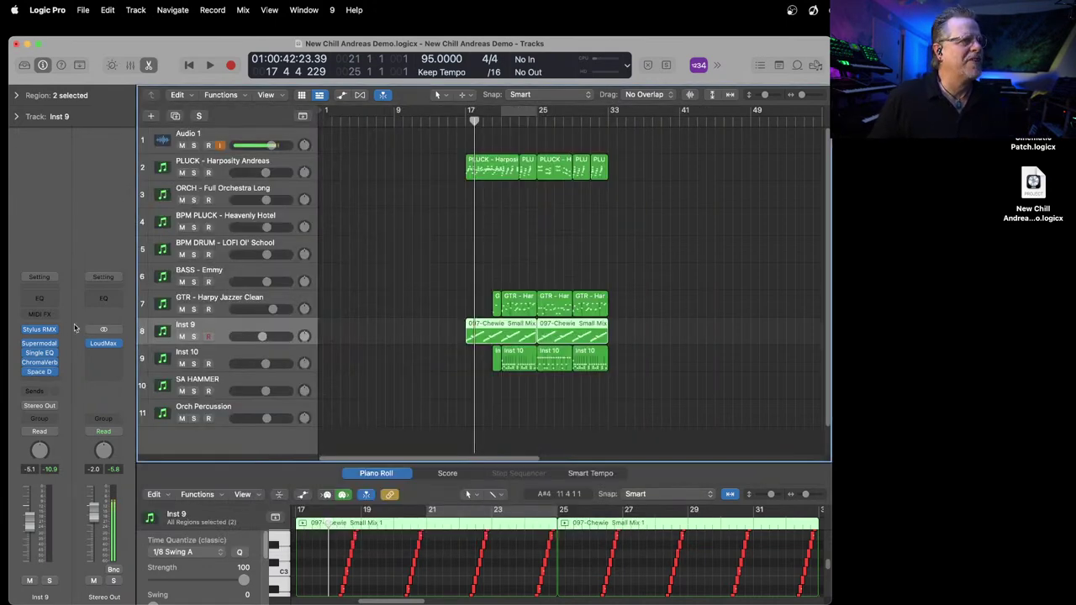
Step: Replace Space Designer on Inst 9 with Arturia's stereo Efx FRAGMENTS and decline its feature tour
{"action": "left_click", "coordinate": [53, 374]}
{"action": "mouse_move", "coordinate": [84, 592]}
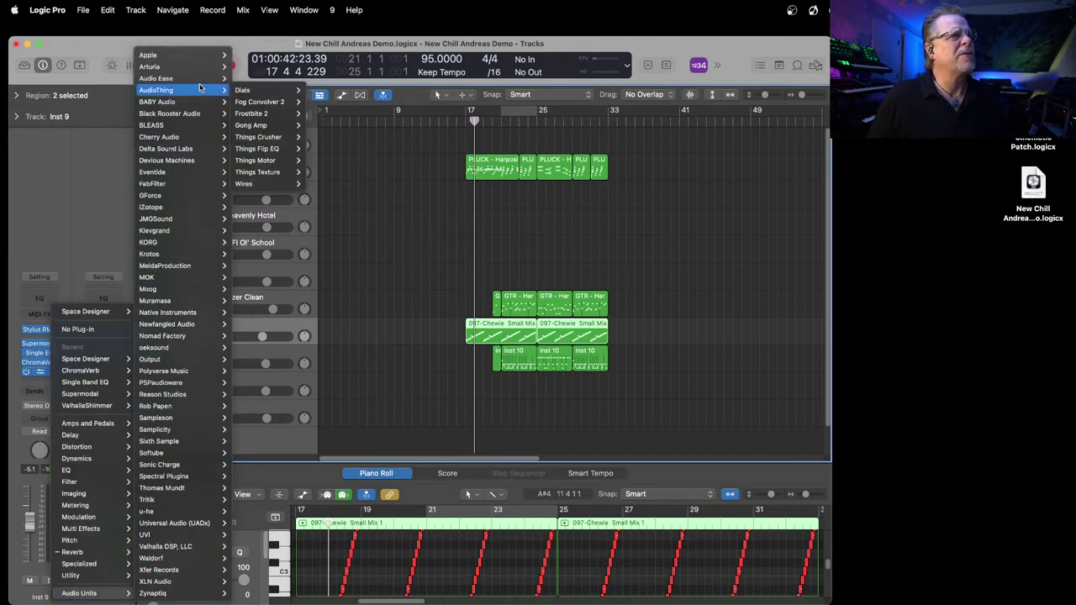
{"action": "mouse_move", "coordinate": [199, 83]}
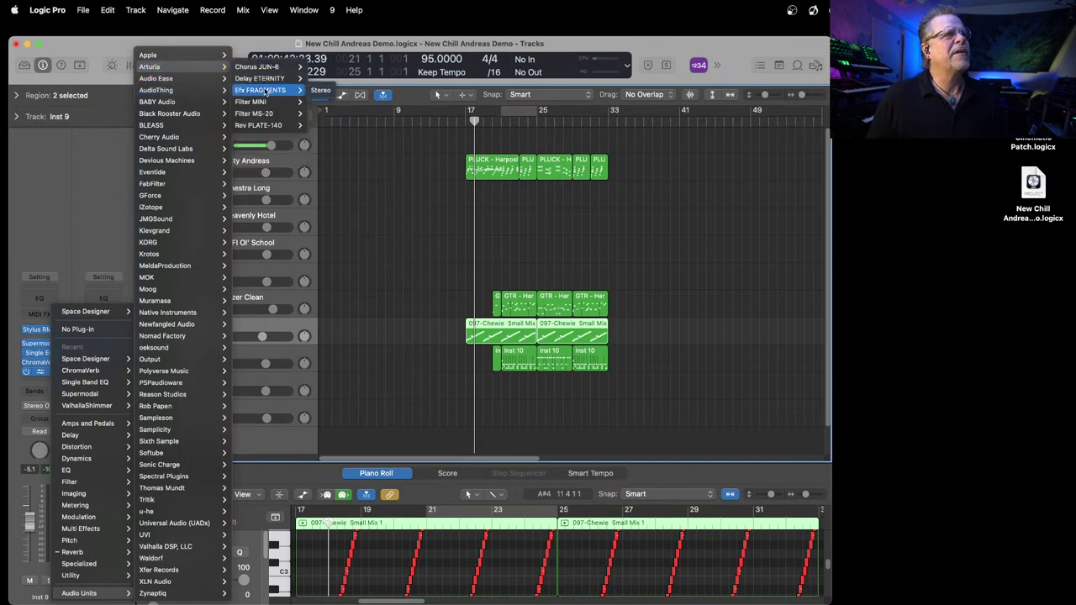
{"action": "left_click", "coordinate": [320, 90]}
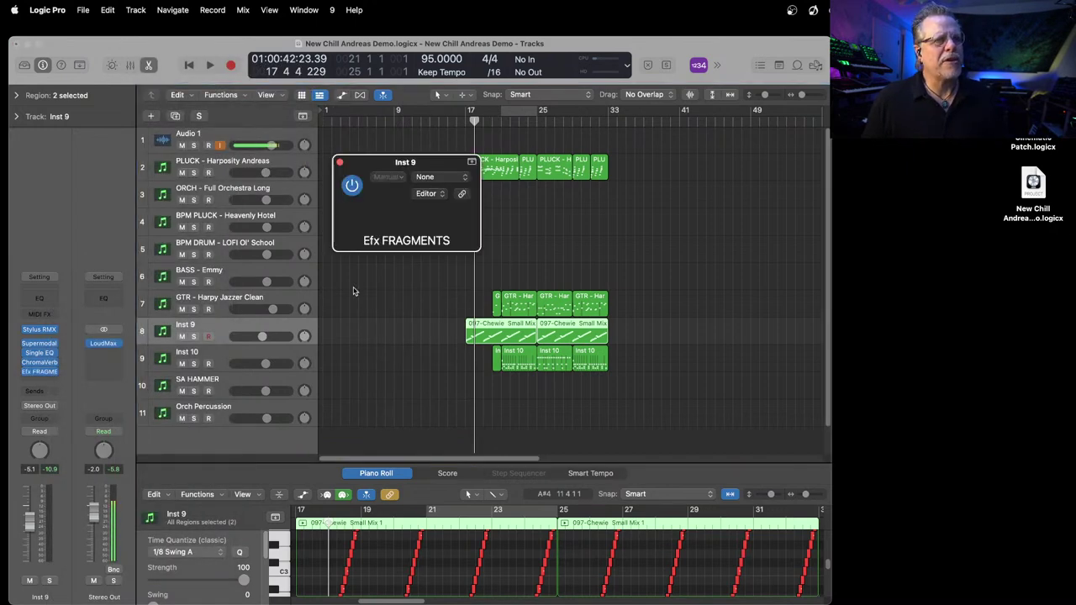
{"action": "left_click_drag", "start_coordinate": [484, 168], "coordinate": [328, 165]}
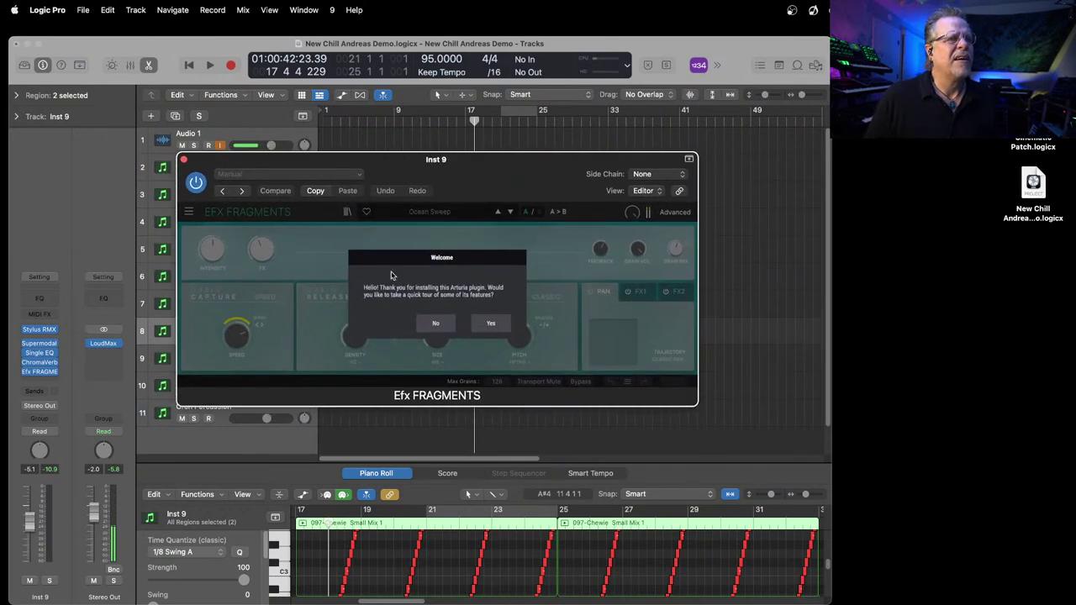
{"action": "left_click", "coordinate": [435, 326]}
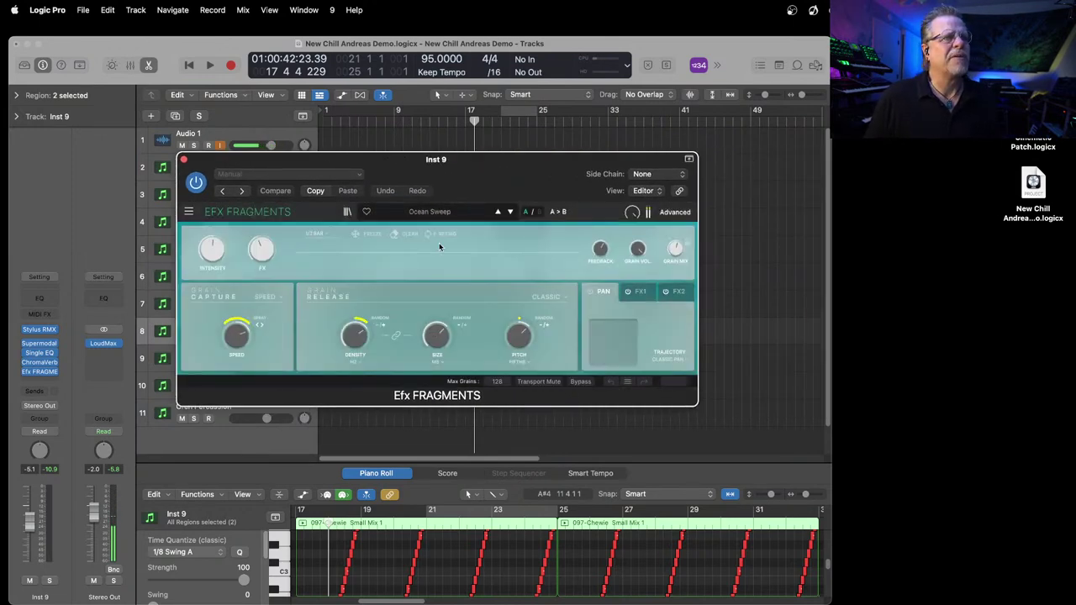
Step: During playback, step through the Efx FRAGMENTS presets to Machine Gun and look through the preset categories
{"action": "key", "text": "space"}
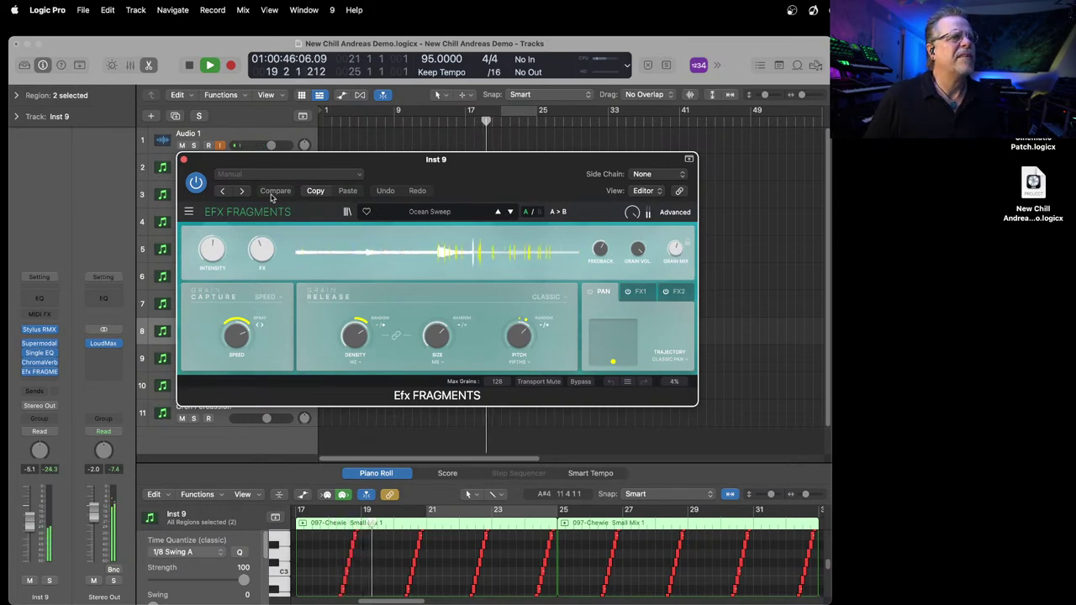
{"action": "left_click", "coordinate": [509, 212]}
{"action": "left_click", "coordinate": [510, 212]}
{"action": "left_click", "coordinate": [509, 213]}
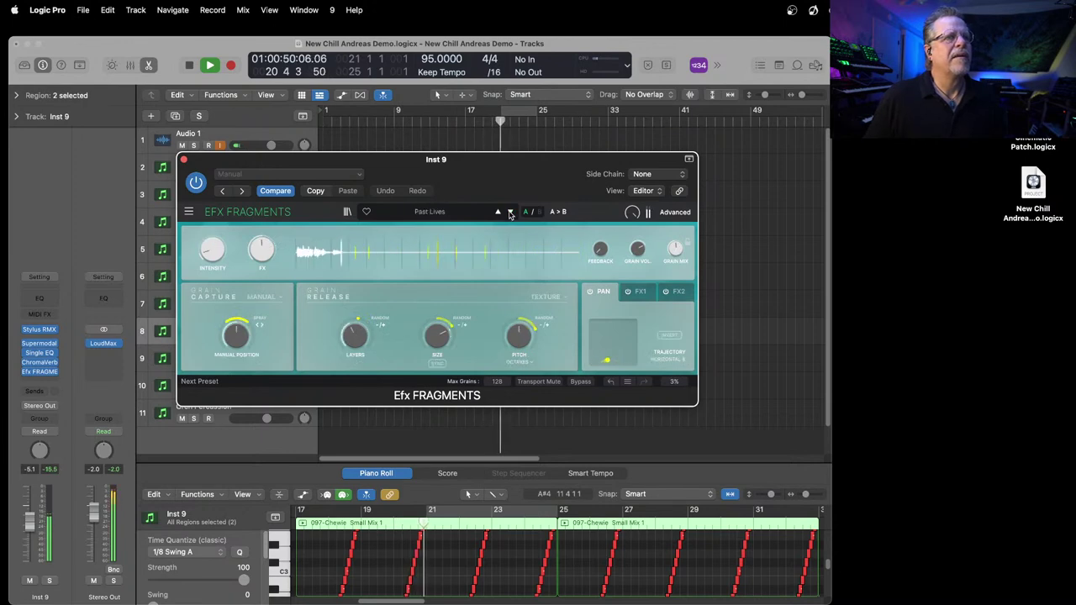
{"action": "left_click", "coordinate": [509, 213]}
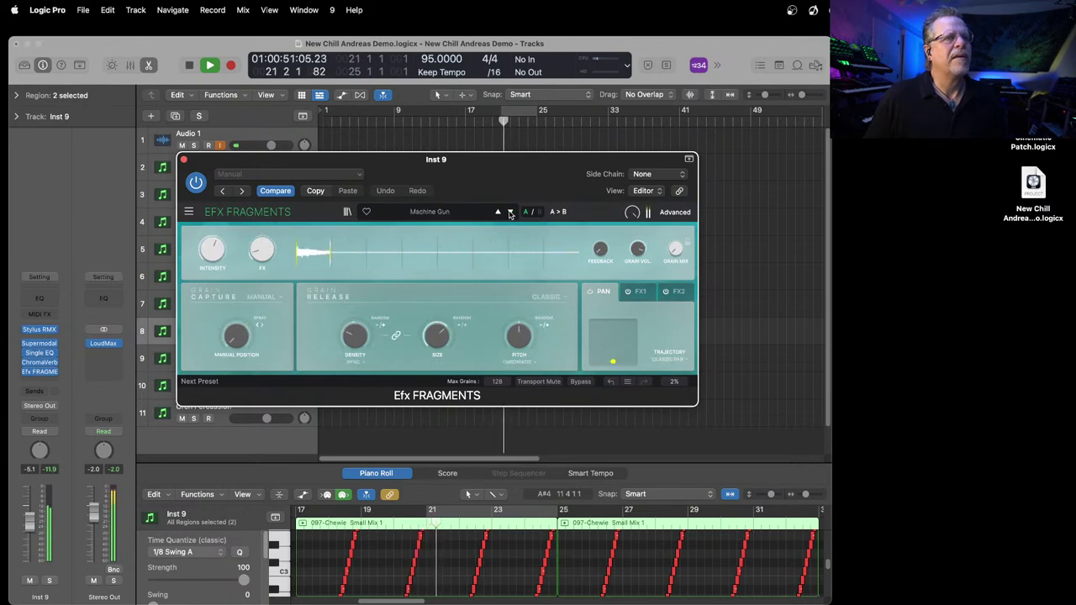
{"action": "left_click", "coordinate": [425, 215]}
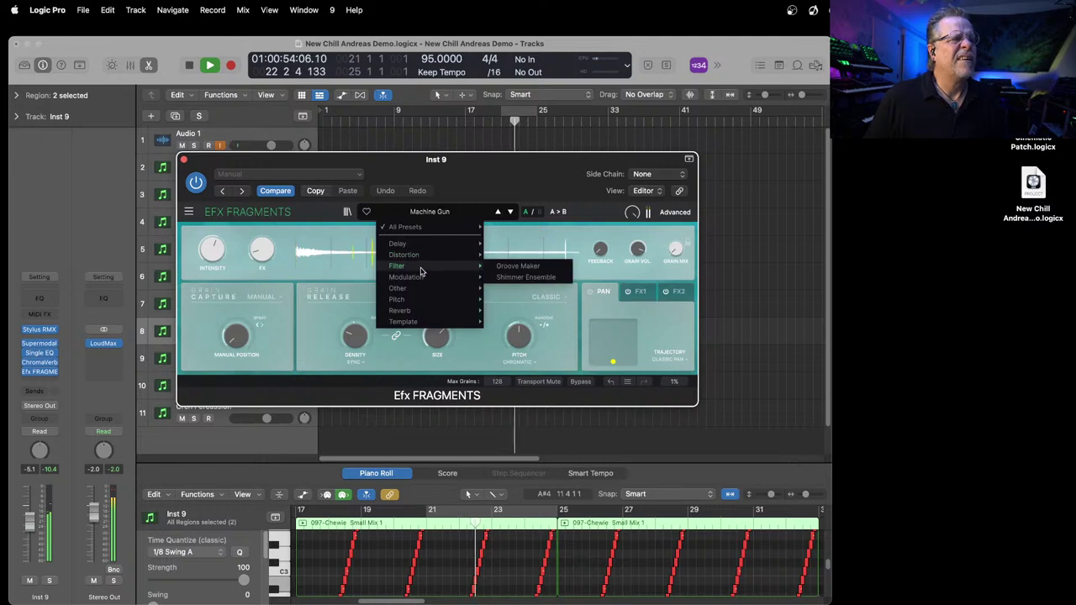
{"action": "mouse_move", "coordinate": [418, 278]}
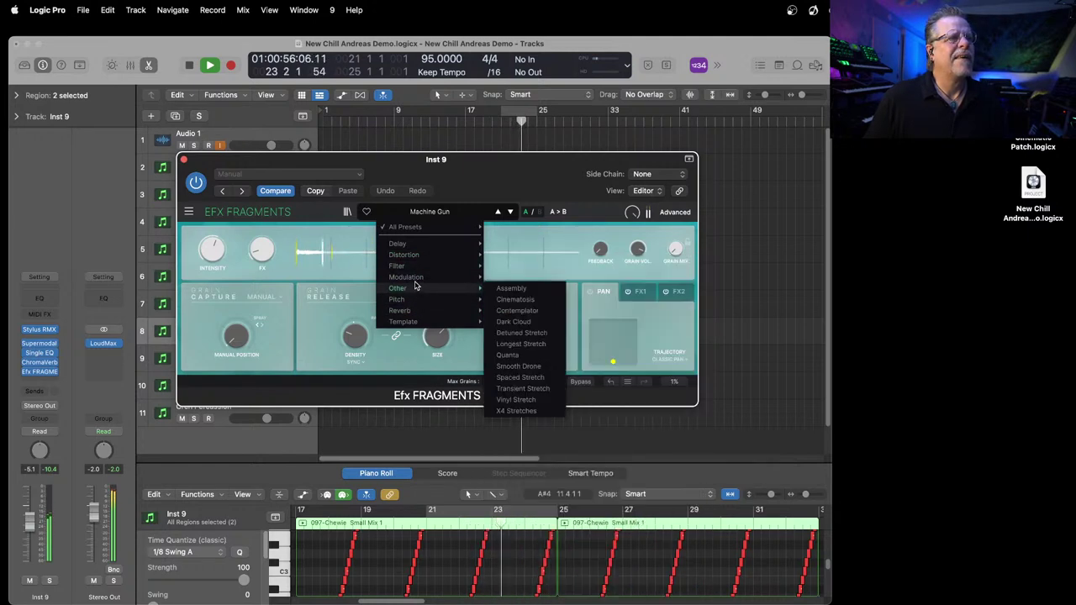
{"action": "left_click", "coordinate": [492, 173]}
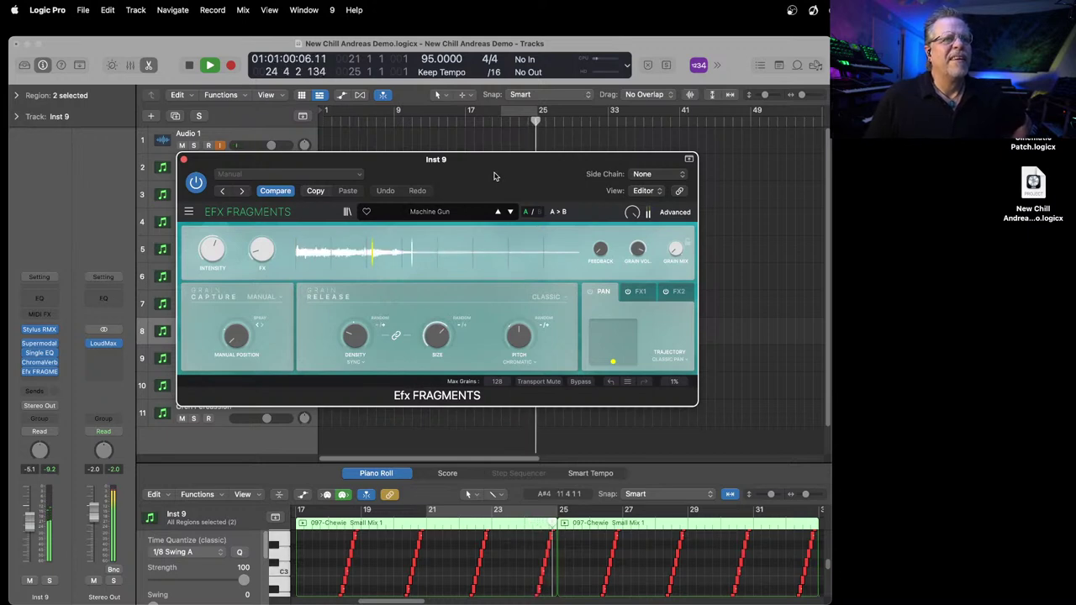
Step: Raise the Grain Mix slightly and lower the Grain Volume of the Machine Gun preset
{"action": "left_click_drag", "start_coordinate": [675, 249], "coordinate": [675, 225]}
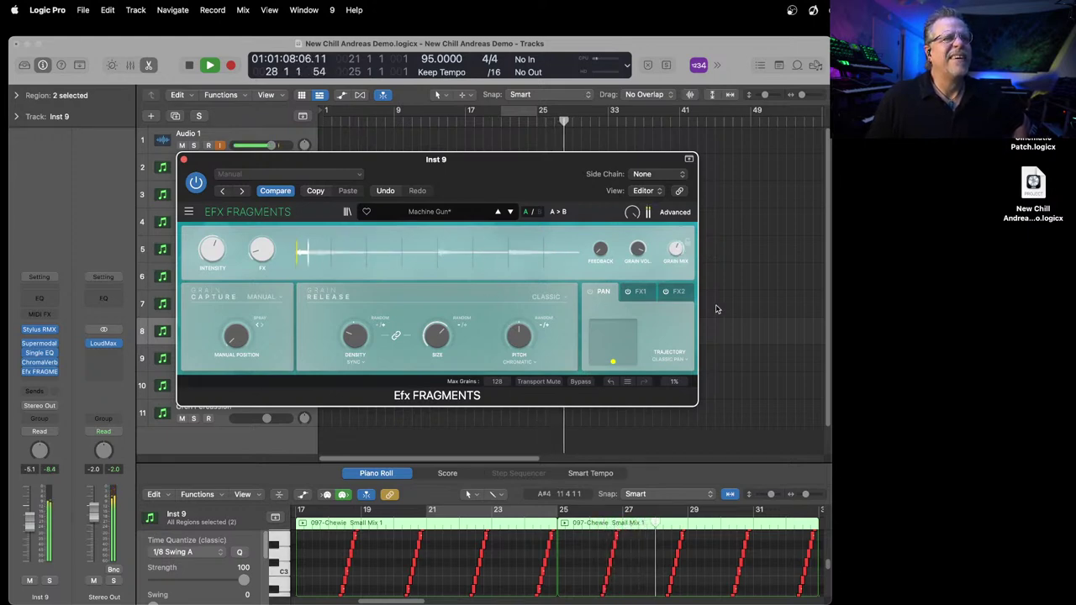
{"action": "mouse_move", "coordinate": [637, 248]}
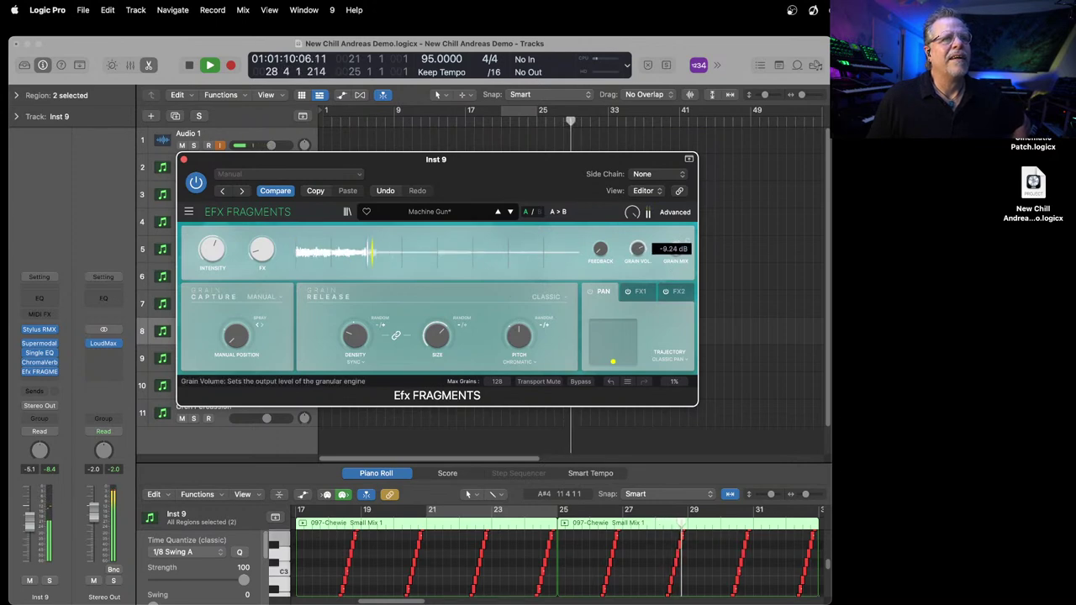
{"action": "left_click_drag", "start_coordinate": [637, 248], "coordinate": [638, 263]}
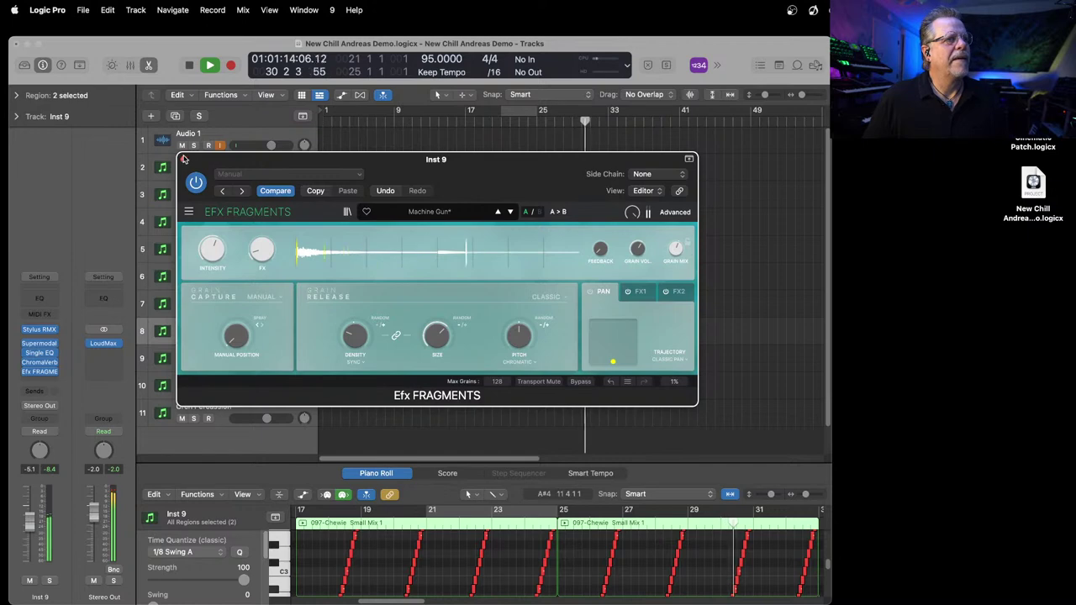
Step: Restart playback and raise the grain Pitch to 9 semitones
{"action": "key", "text": "space"}
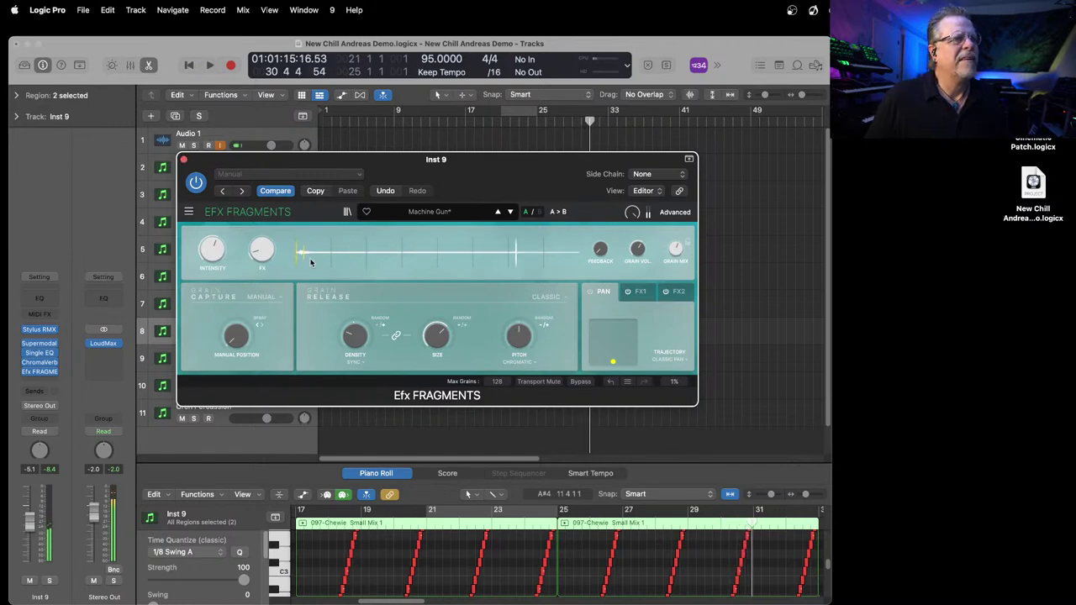
{"action": "key", "text": "space"}
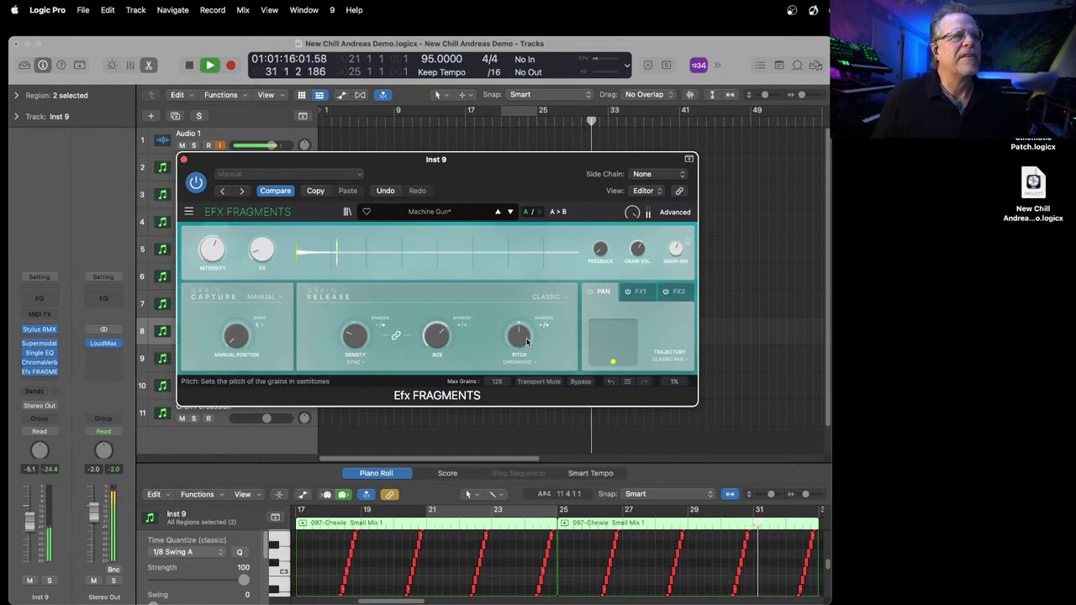
{"action": "left_click_drag", "start_coordinate": [520, 336], "coordinate": [521, 336]}
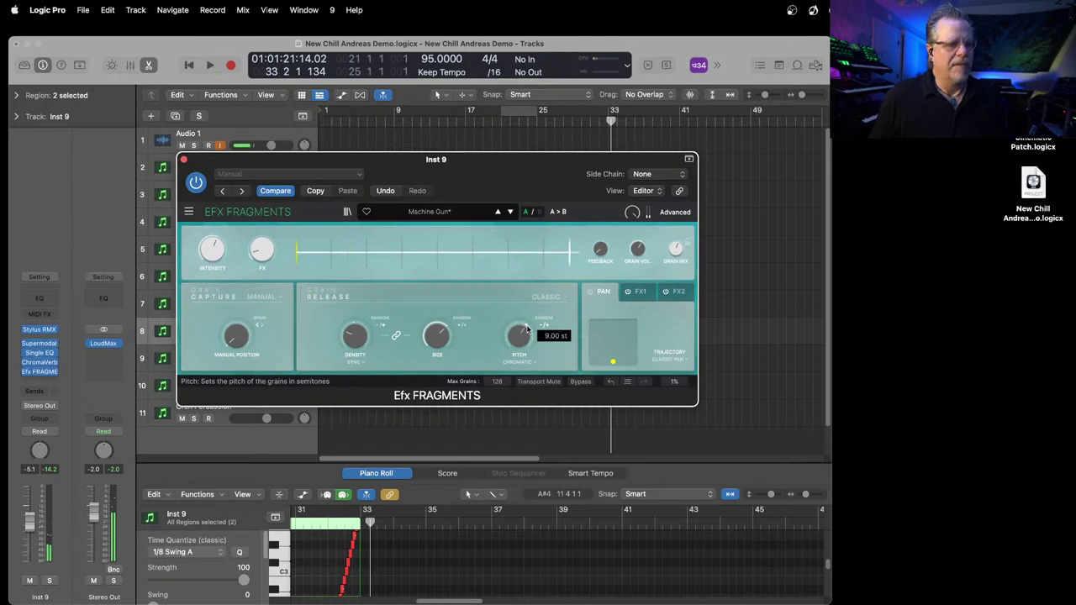
Step: During playback from bar 17, lower the Efx FRAGMENTS grain Pitch to about its centre position and close the plug-in
{"action": "key", "text": "space"}
{"action": "key", "text": "space"}
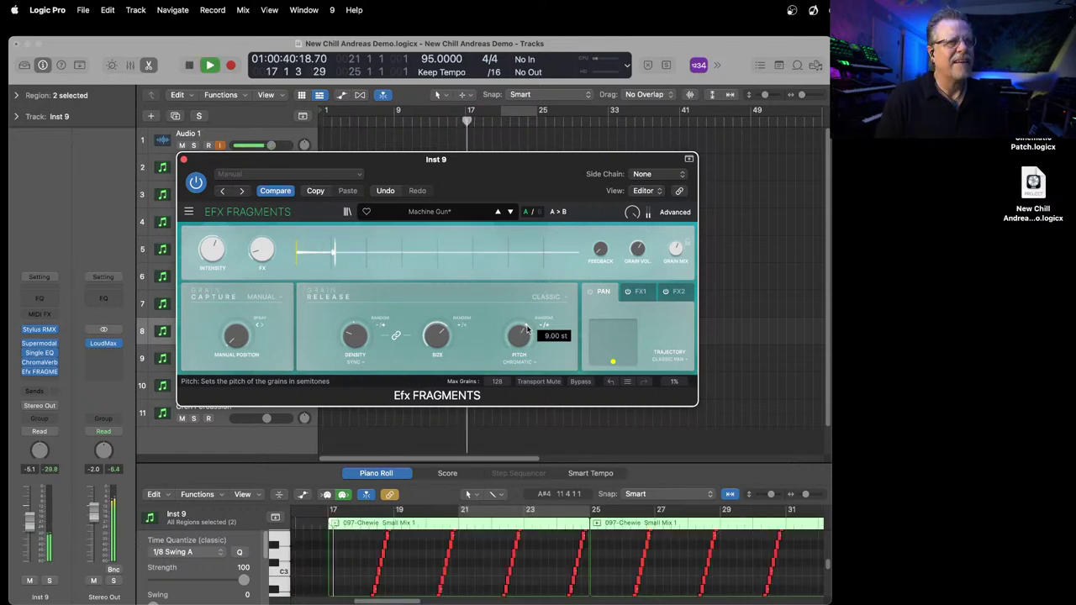
{"action": "left_click_drag", "start_coordinate": [520, 333], "coordinate": [520, 333]}
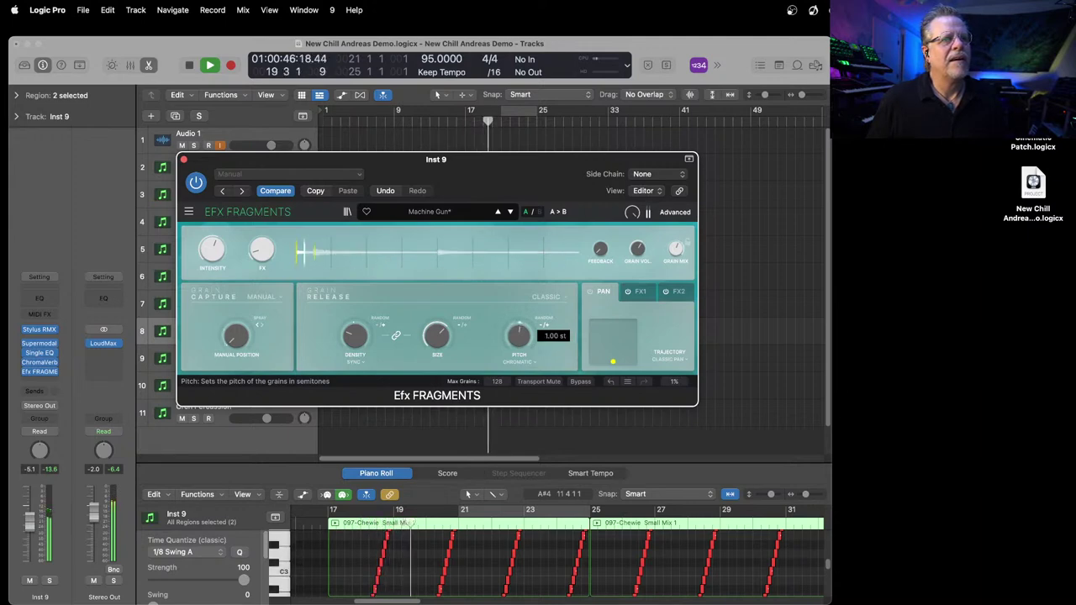
{"action": "left_click_drag", "start_coordinate": [519, 333], "coordinate": [519, 336]}
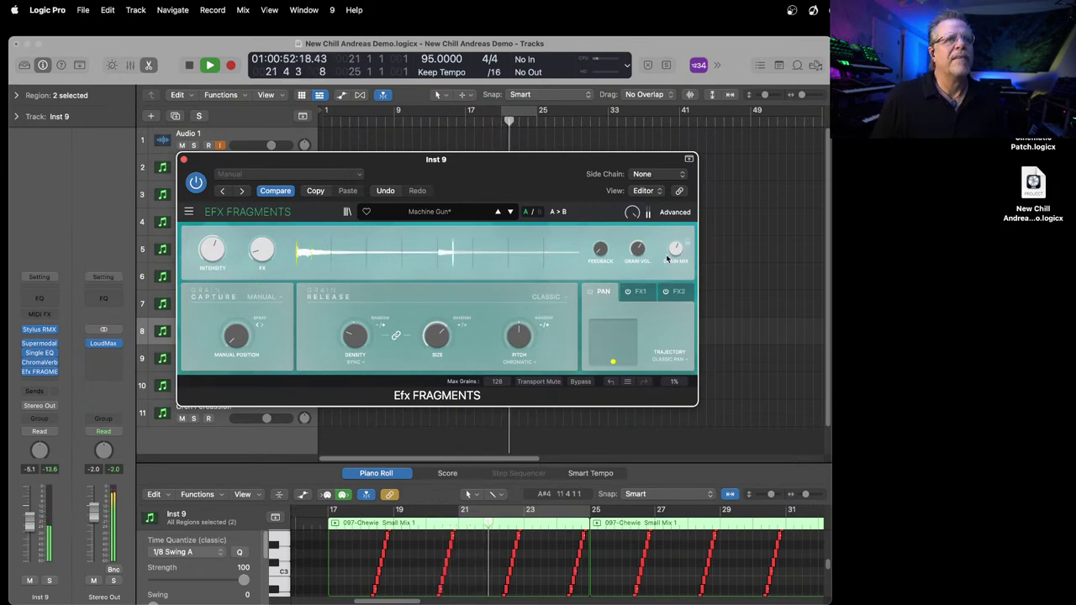
{"action": "left_click", "coordinate": [184, 160]}
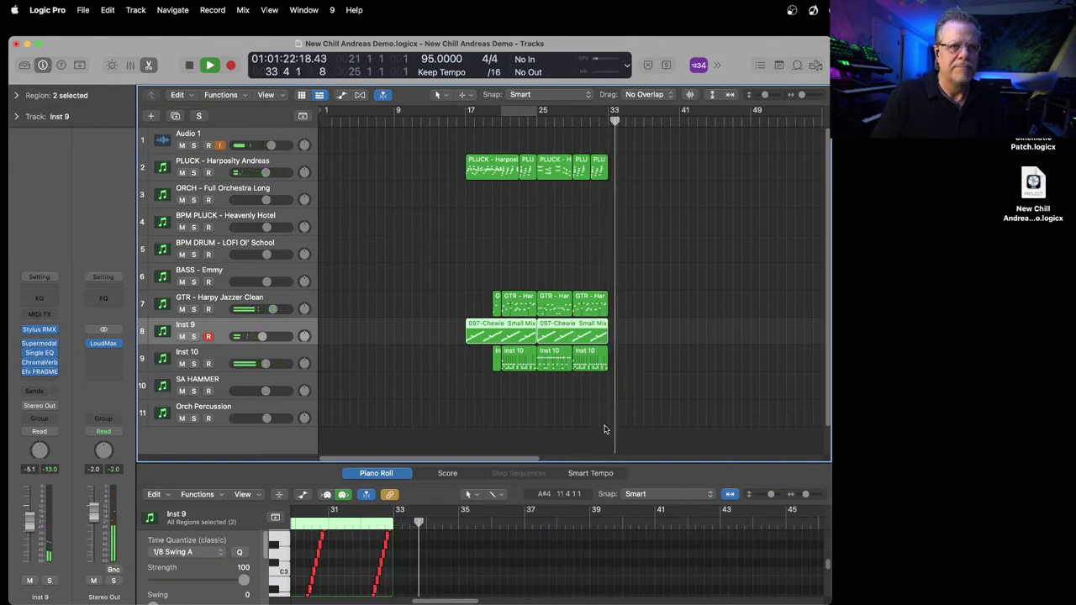
{"action": "key", "text": "space"}
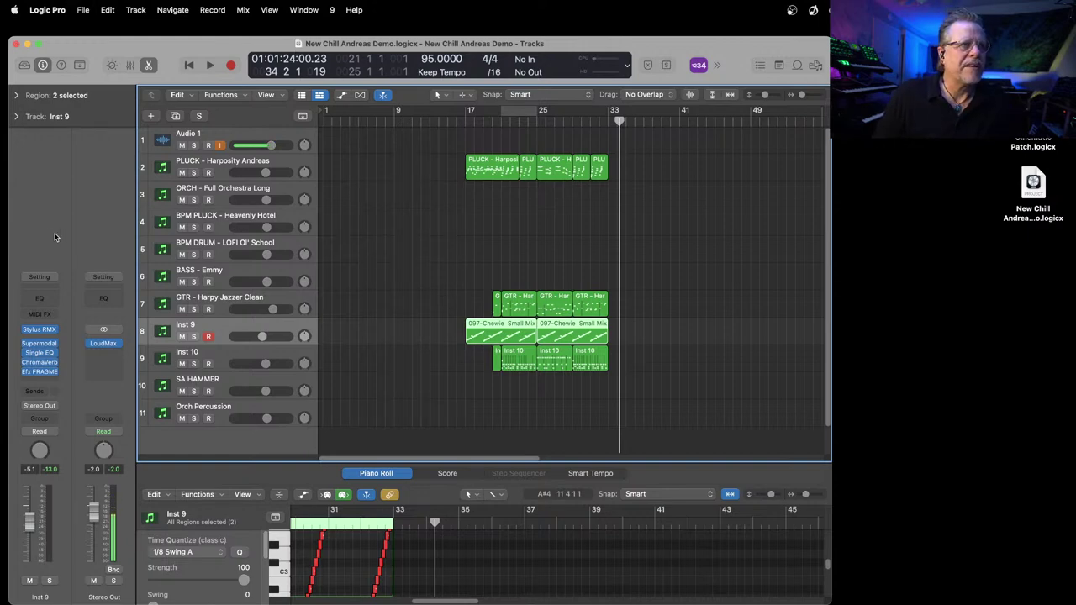
{"action": "left_click_drag", "start_coordinate": [124, 43], "coordinate": [129, 40]}
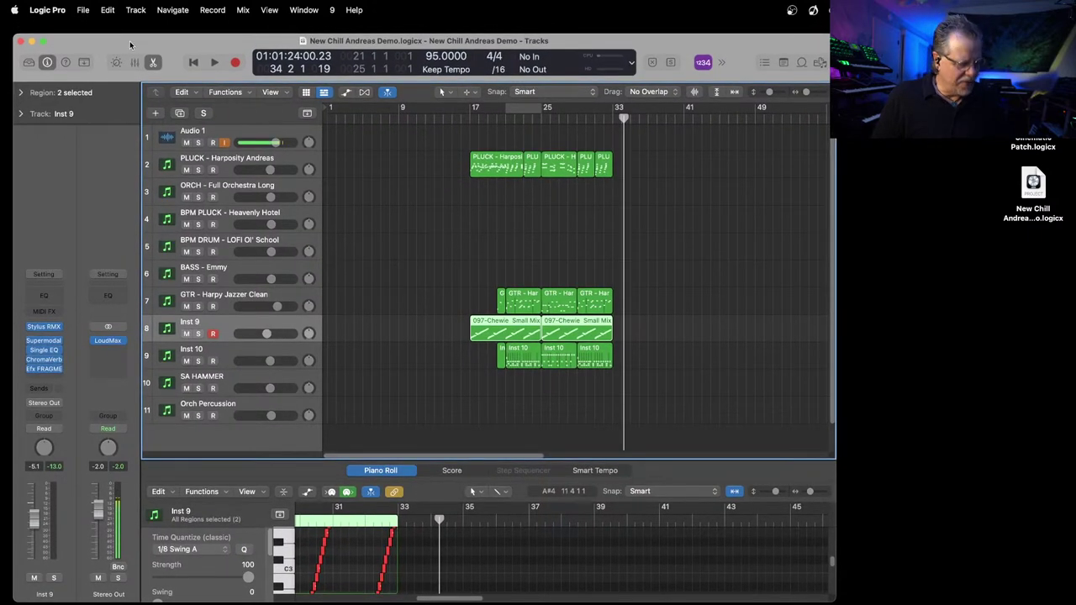
{"action": "key", "text": "super+Tab"}
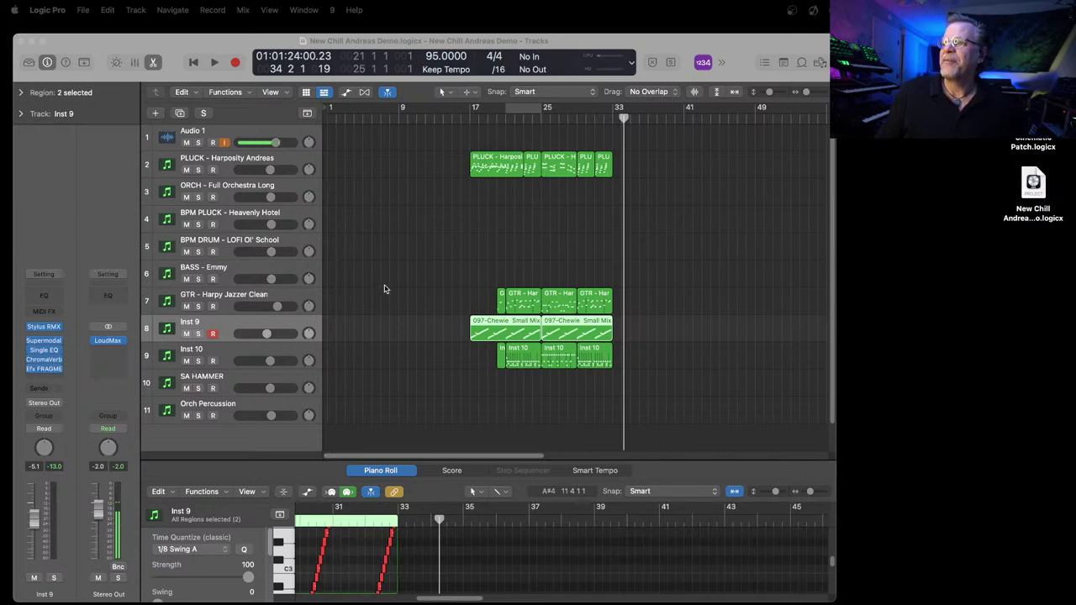
Step: Select all regions across bars 17–33, run playback briefly past bar 34 and clear the selection
{"action": "left_click_drag", "start_coordinate": [445, 142], "coordinate": [657, 411]}
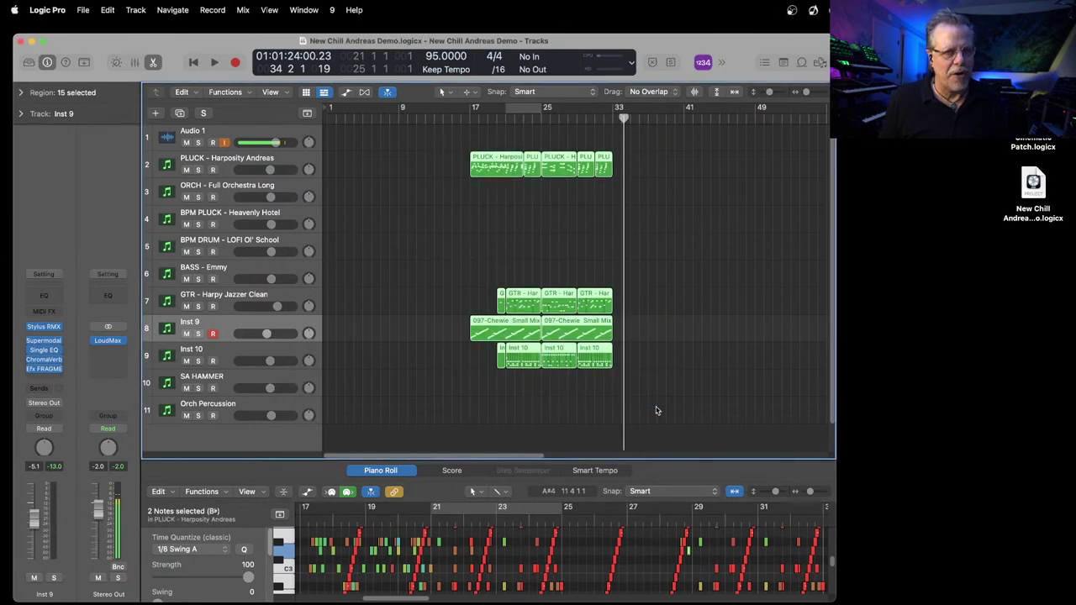
{"action": "key", "text": "space"}
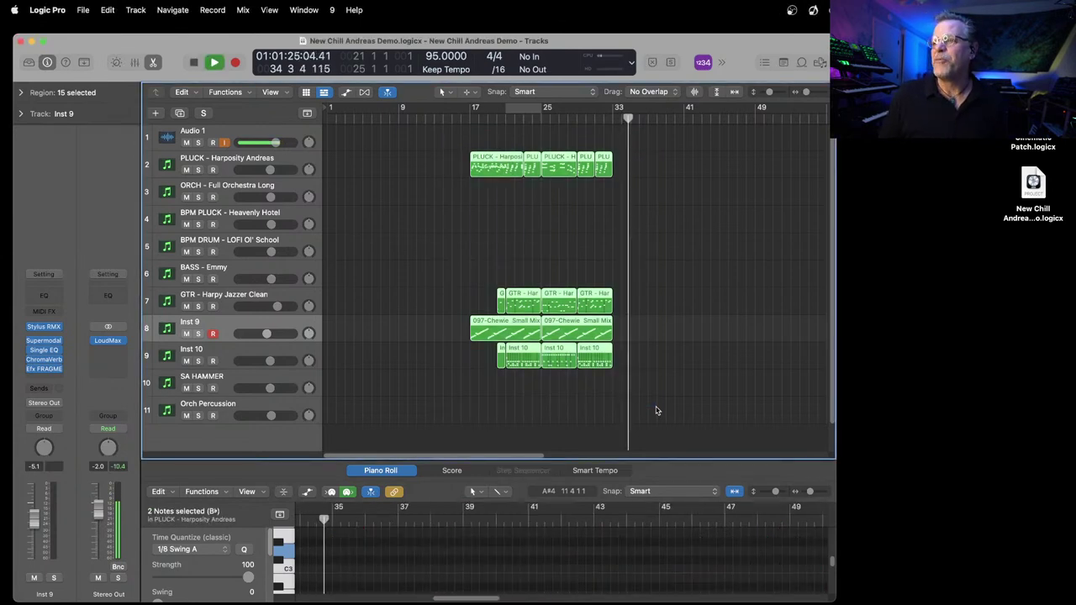
{"action": "left_click", "coordinate": [516, 393]}
{"action": "key", "text": "space"}
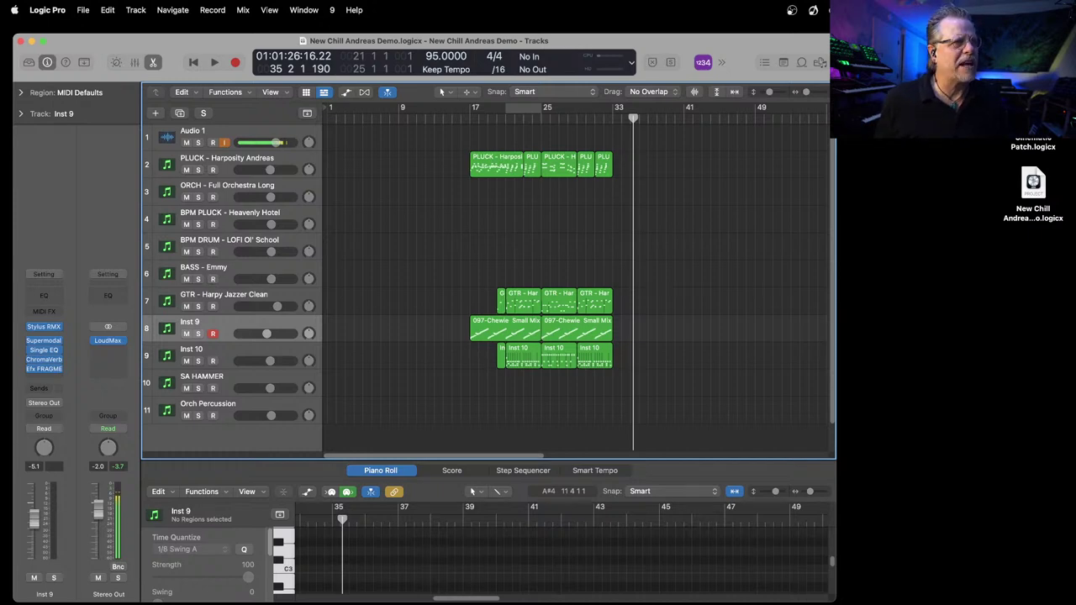
{"action": "key", "text": "super+Tab"}
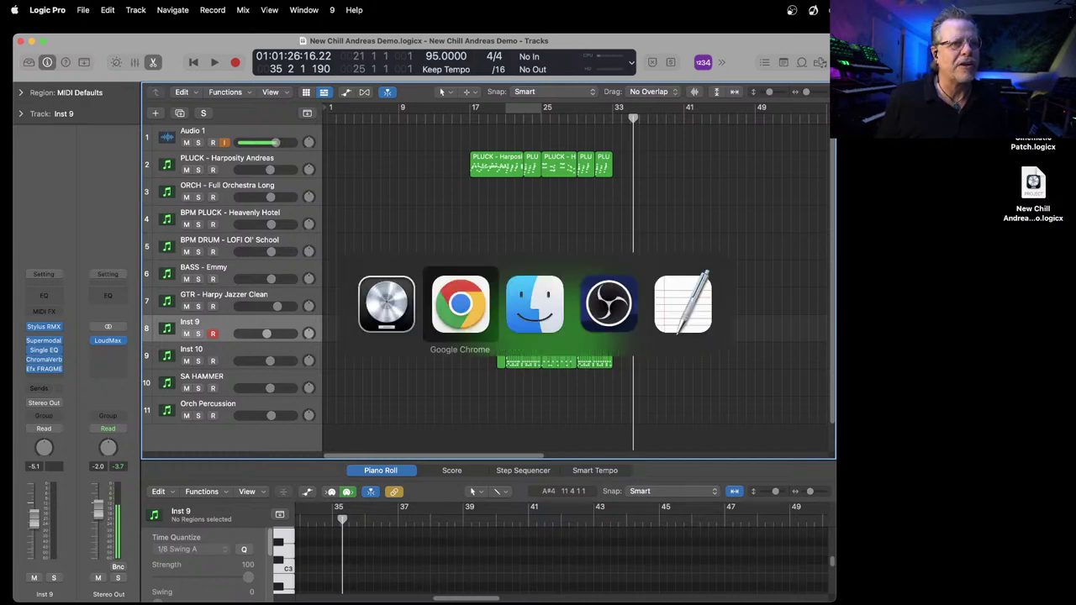
{"action": "key", "text": "super+Tab"}
{"action": "key", "text": "super+Tab"}
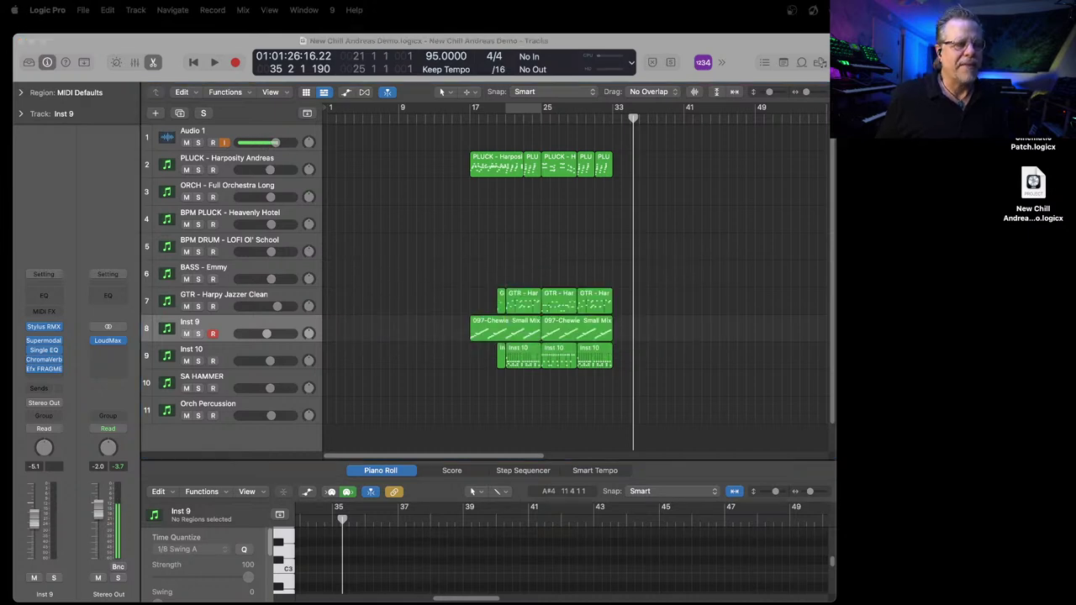